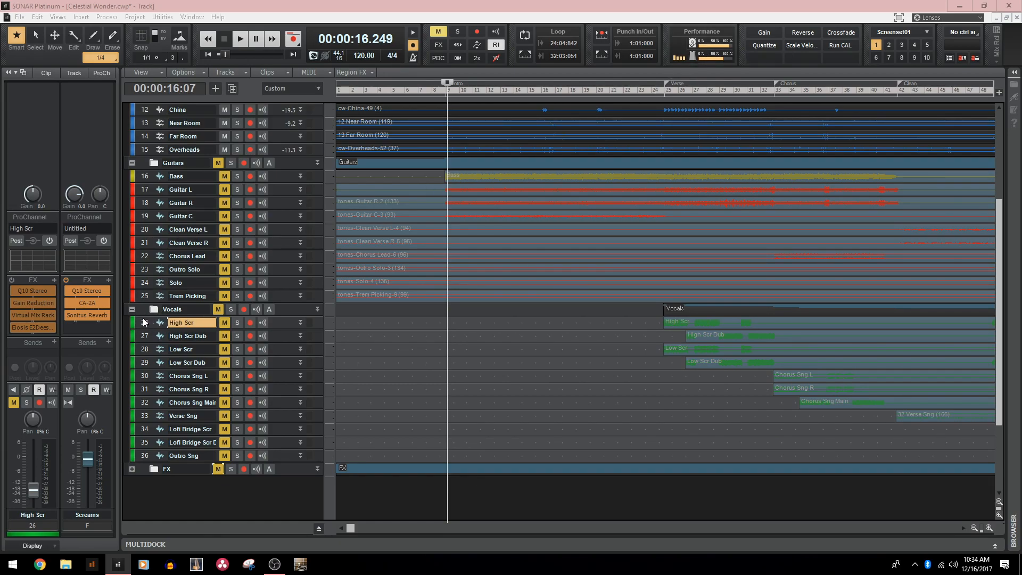
Collapse the Vocals and Guitars folders and play back the drum tracks from 00:00:16:00.
{"action": "left_click", "coordinate": [132, 309]}
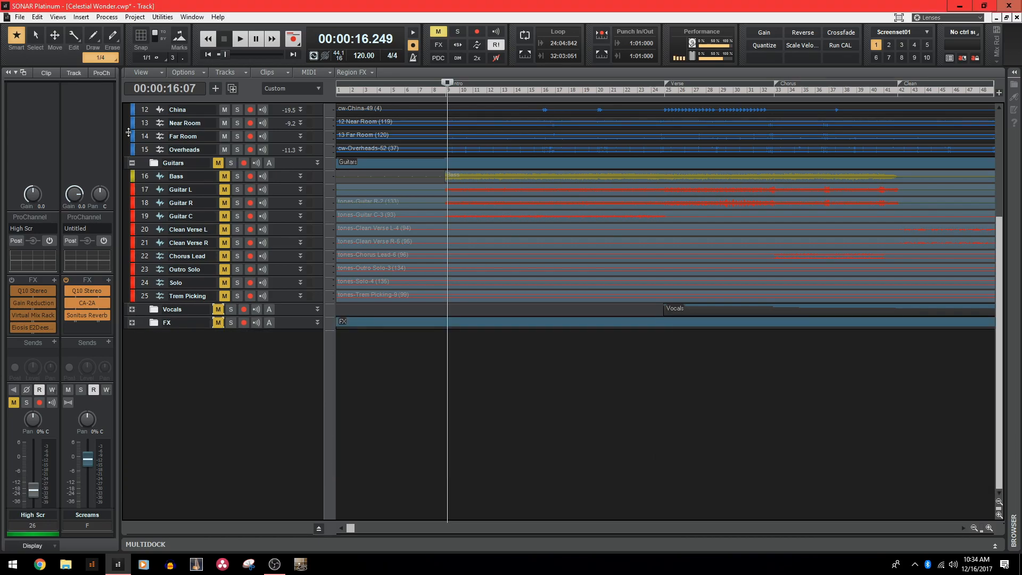
{"action": "left_click", "coordinate": [132, 163]}
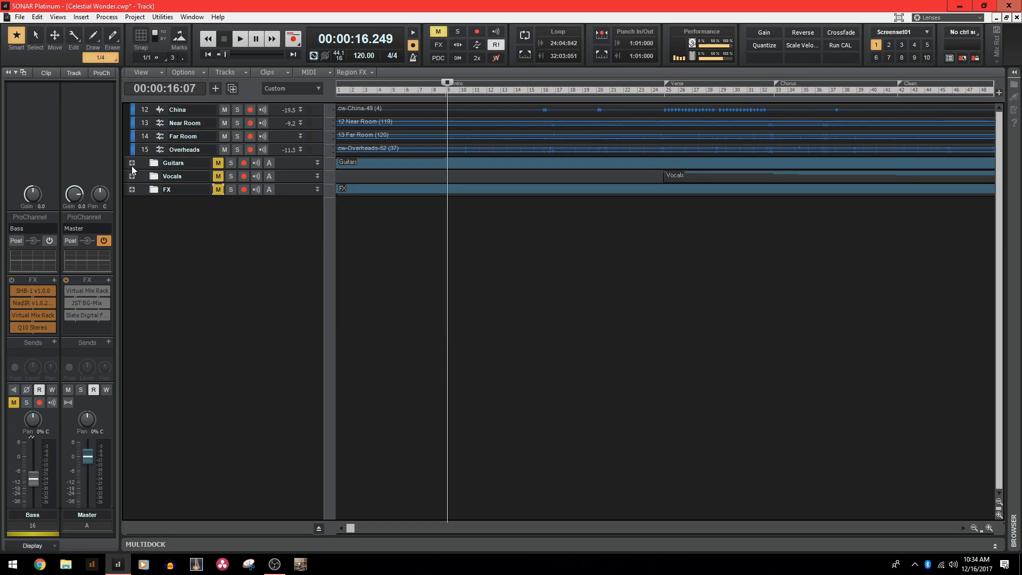
{"action": "scroll", "coordinate": [152, 181], "scroll_direction": "up", "scroll_amount": 4}
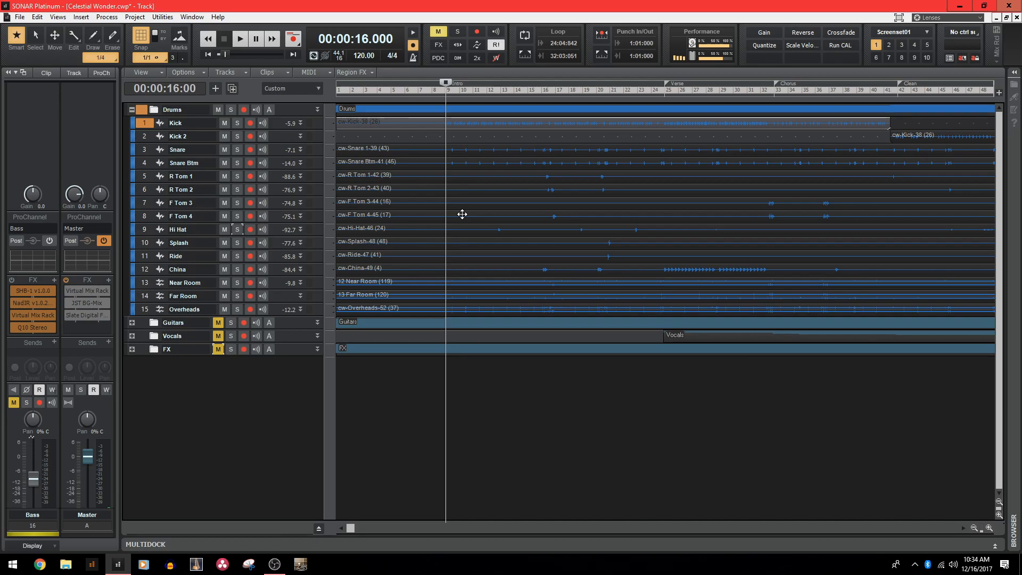
{"action": "key", "text": "space"}
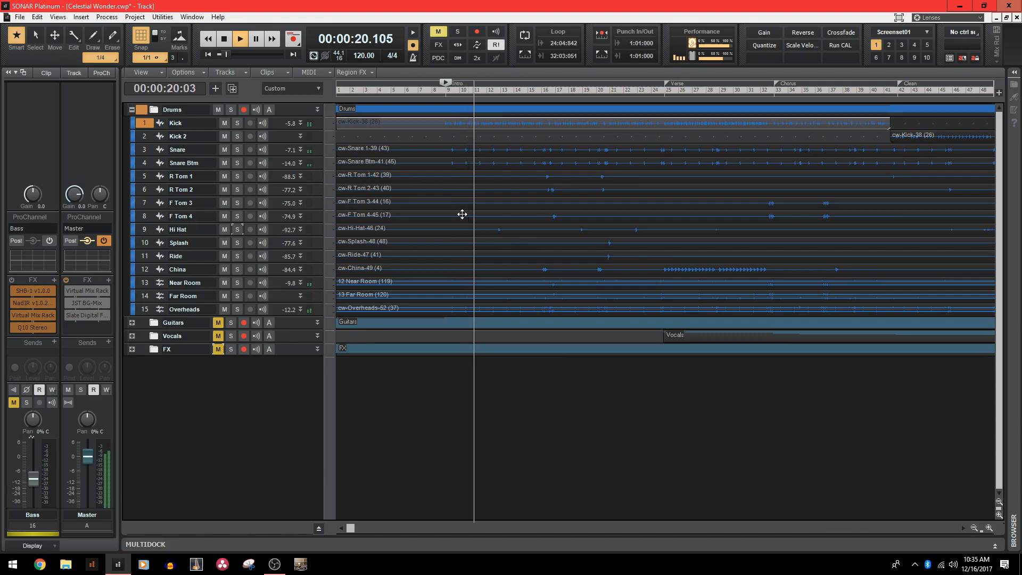
{"action": "key", "text": "space"}
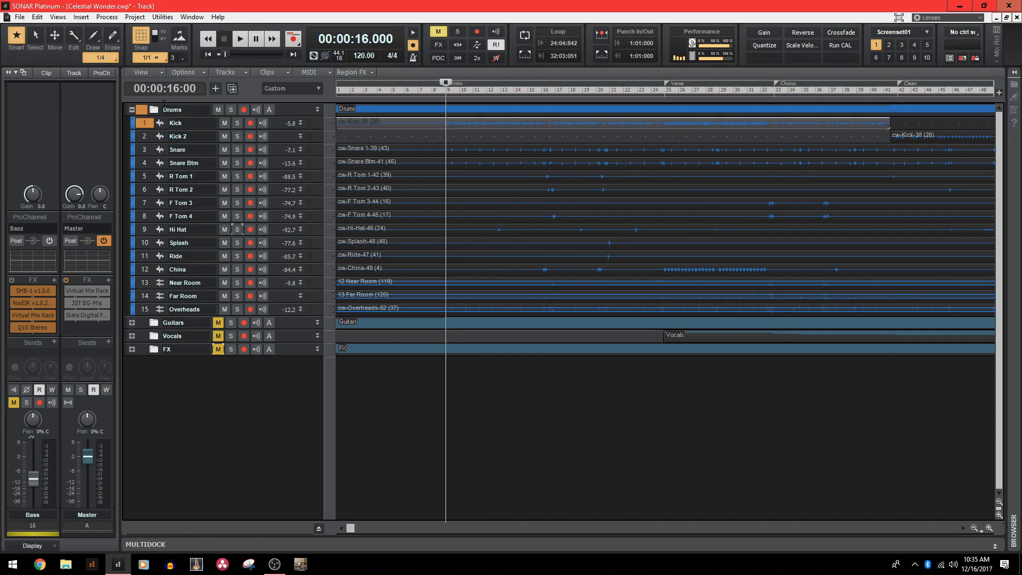
Open the Kick track's Q10 Stereo equalizer and compare the soloed kick with it bypassed and enabled.
{"action": "left_click", "coordinate": [151, 127]}
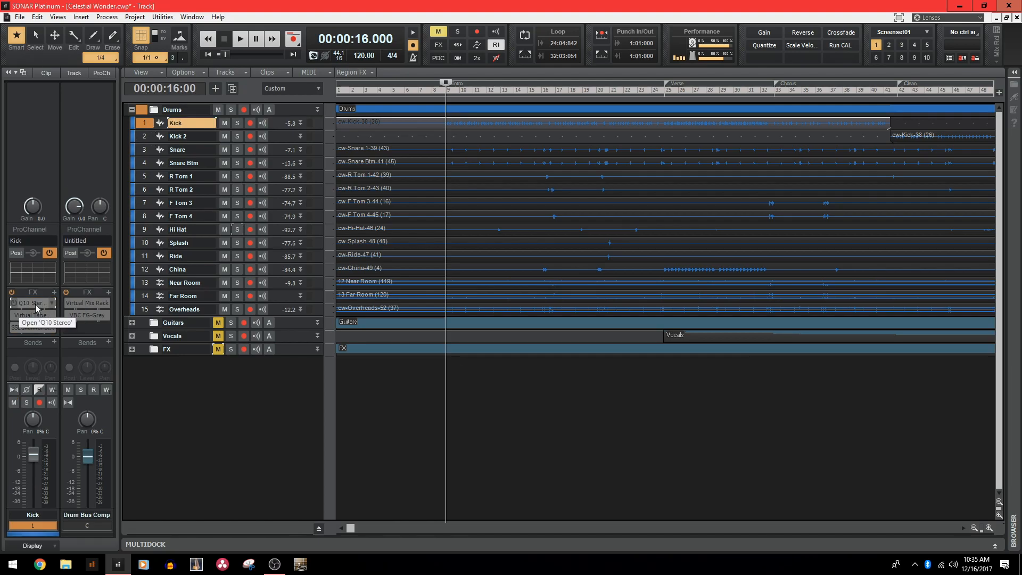
{"action": "double_click", "coordinate": [24, 306]}
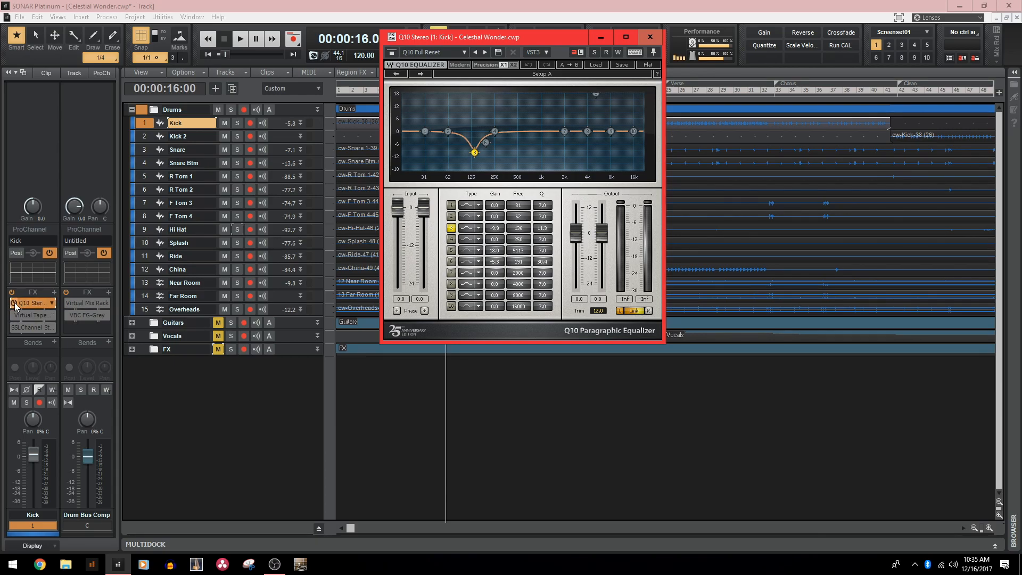
{"action": "left_click", "coordinate": [14, 304]}
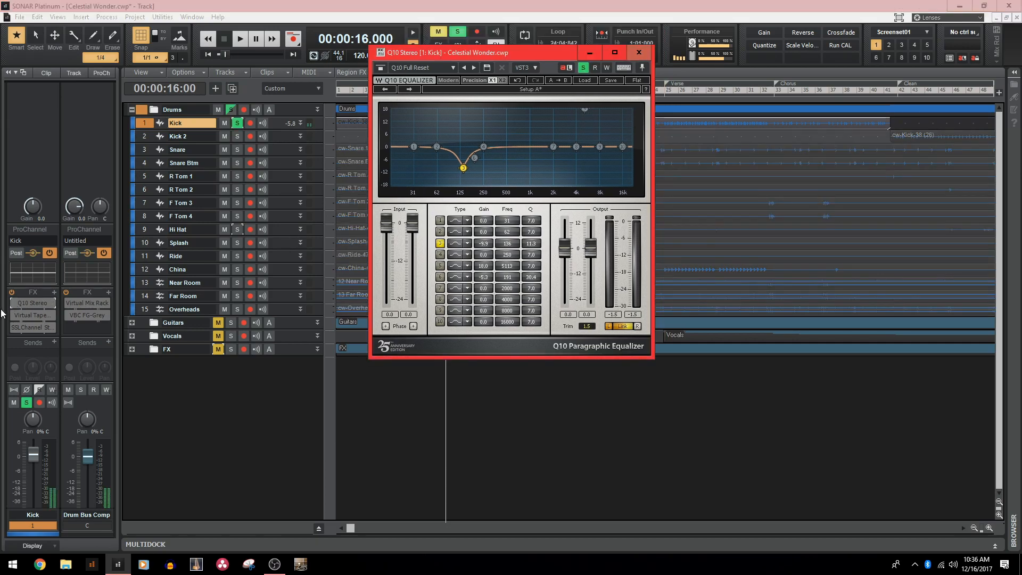
{"action": "key", "text": "space"}
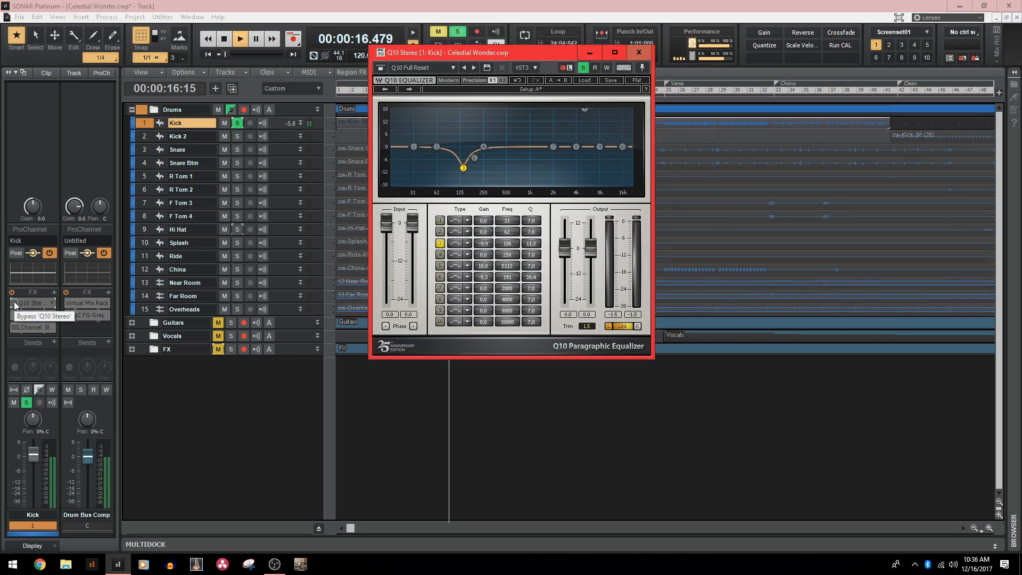
{"action": "left_click", "coordinate": [14, 304]}
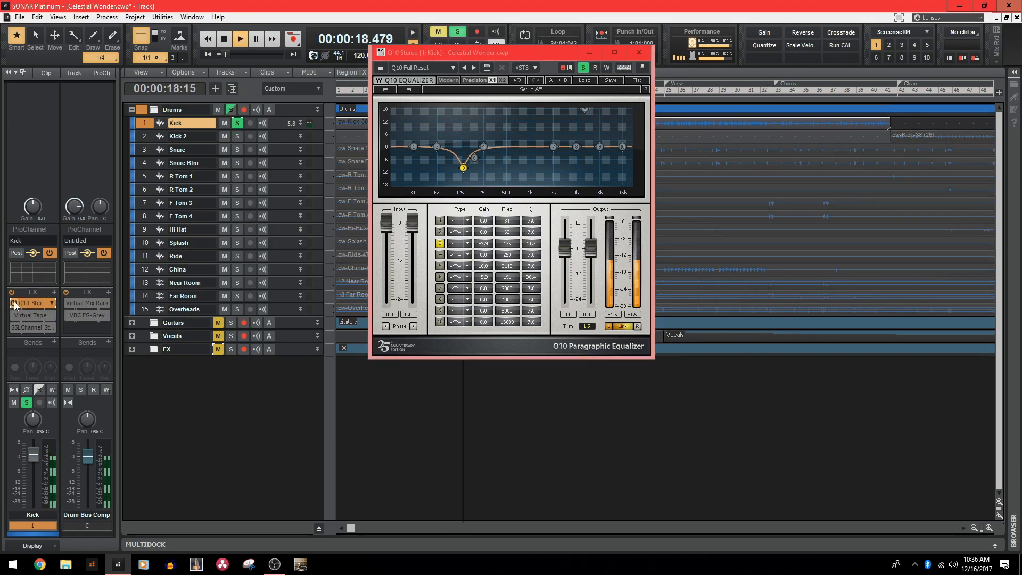
Audition a boost of band 3 at 136 Hz in the kick equalizer, undo it and close the plug-in.
{"action": "left_click_drag", "start_coordinate": [463, 168], "coordinate": [463, 116]}
{"action": "left_click", "coordinate": [517, 81]}
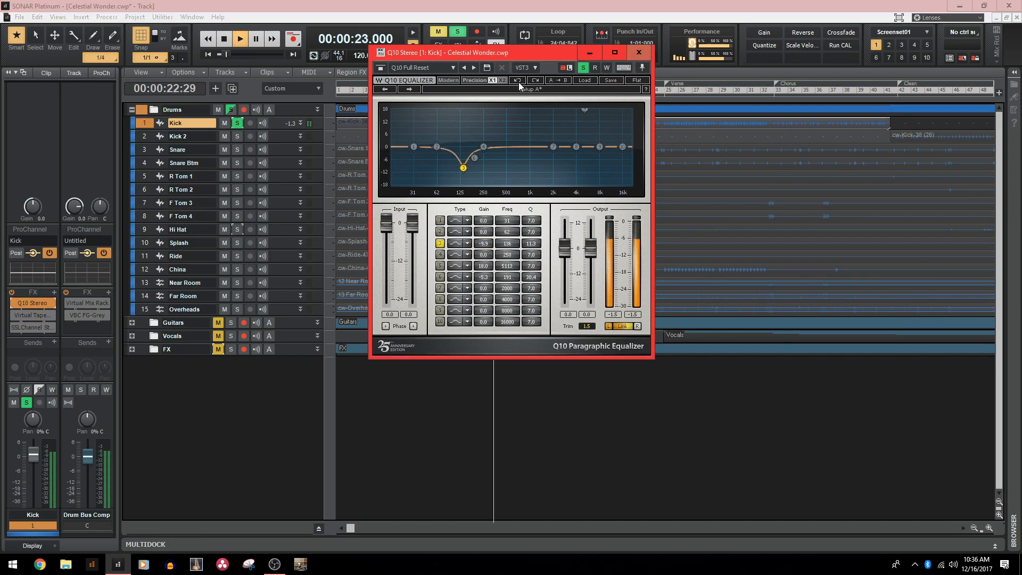
{"action": "left_click", "coordinate": [639, 52]}
{"action": "key", "text": "space"}
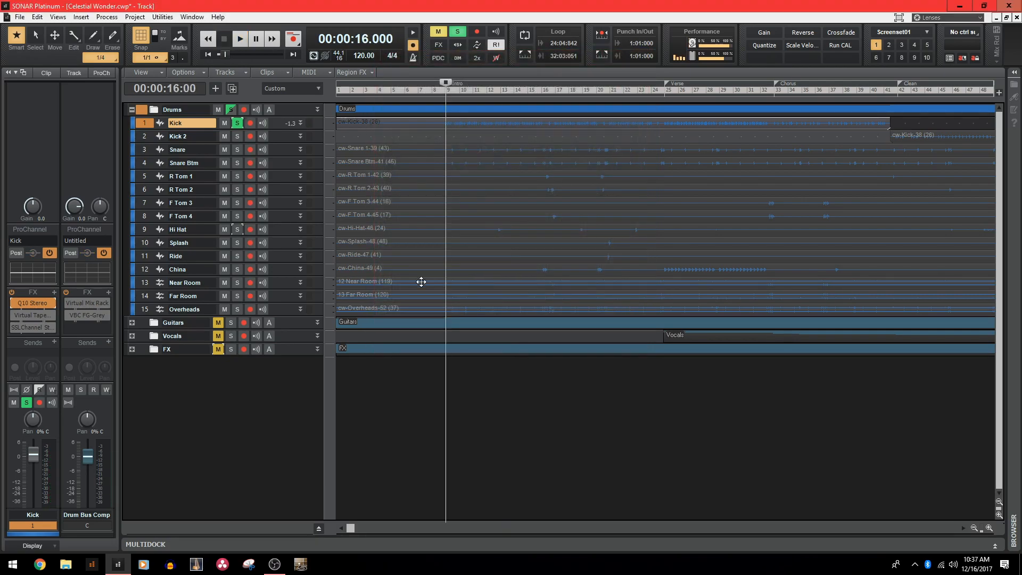
Enable Virtual Tape Machines on the Kick track, comparing the sound with it bypassed and enabled.
{"action": "left_click", "coordinate": [13, 316]}
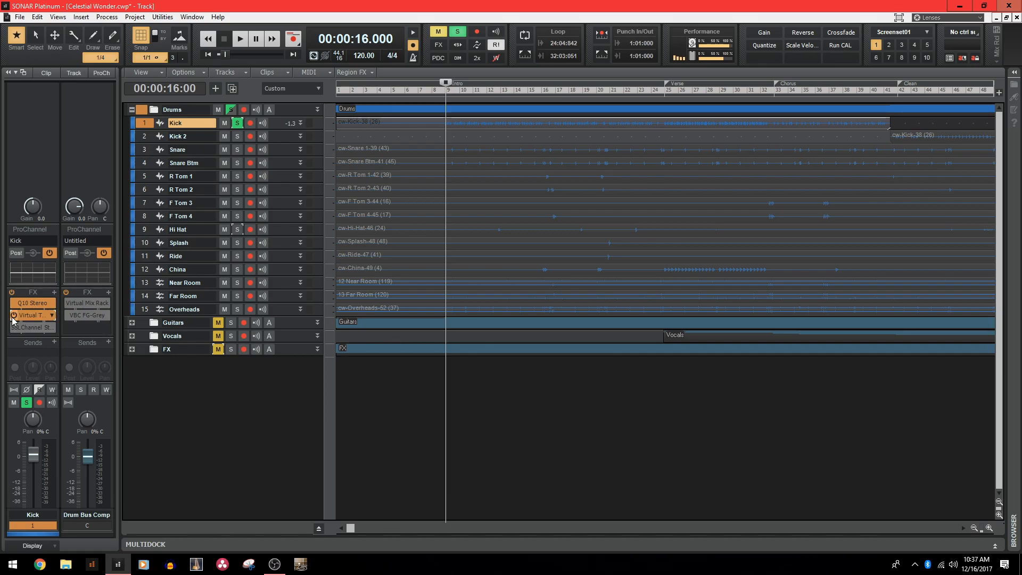
{"action": "double_click", "coordinate": [37, 316]}
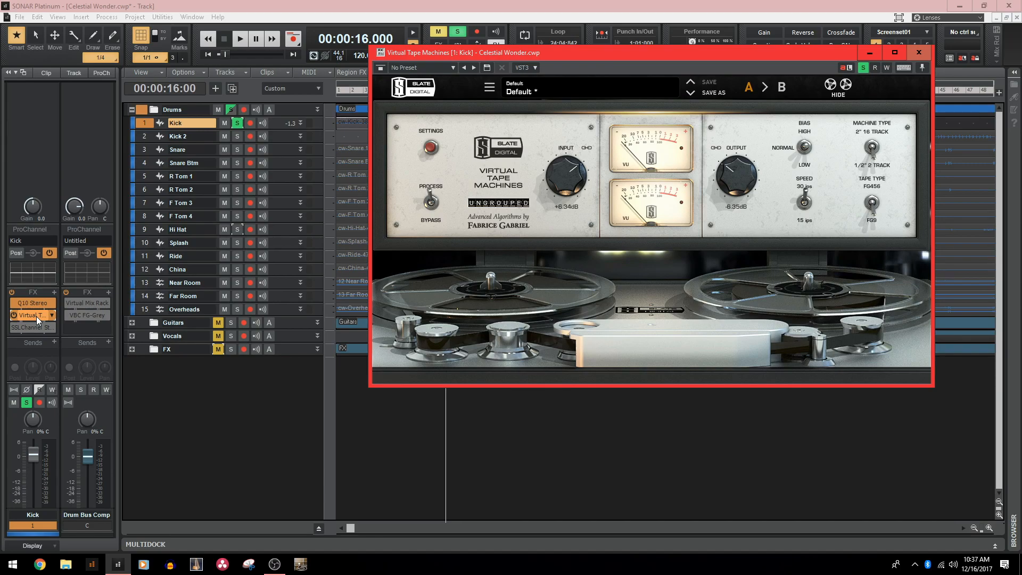
{"action": "left_click", "coordinate": [13, 315]}
{"action": "key", "text": "space"}
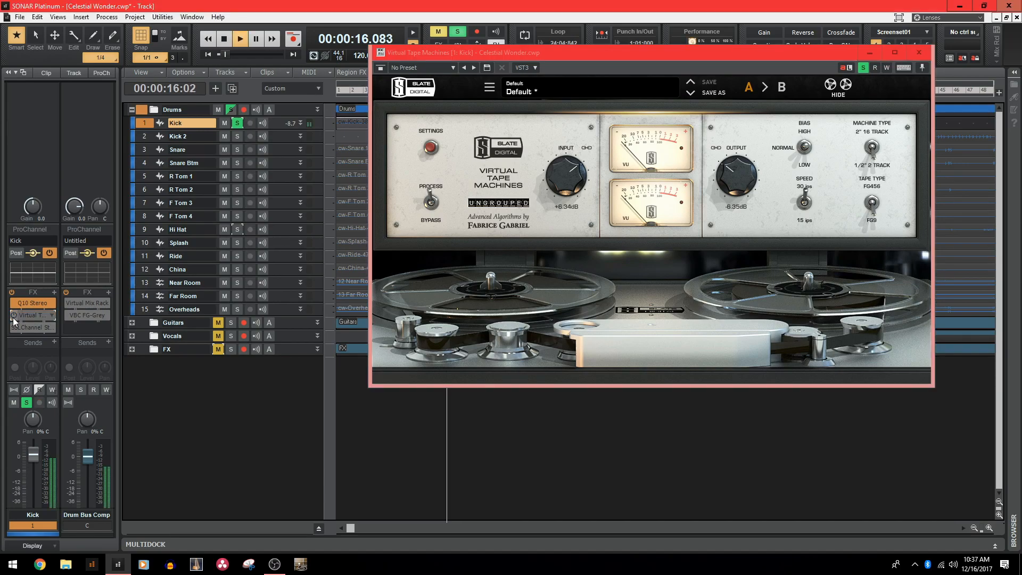
{"action": "left_click", "coordinate": [14, 316]}
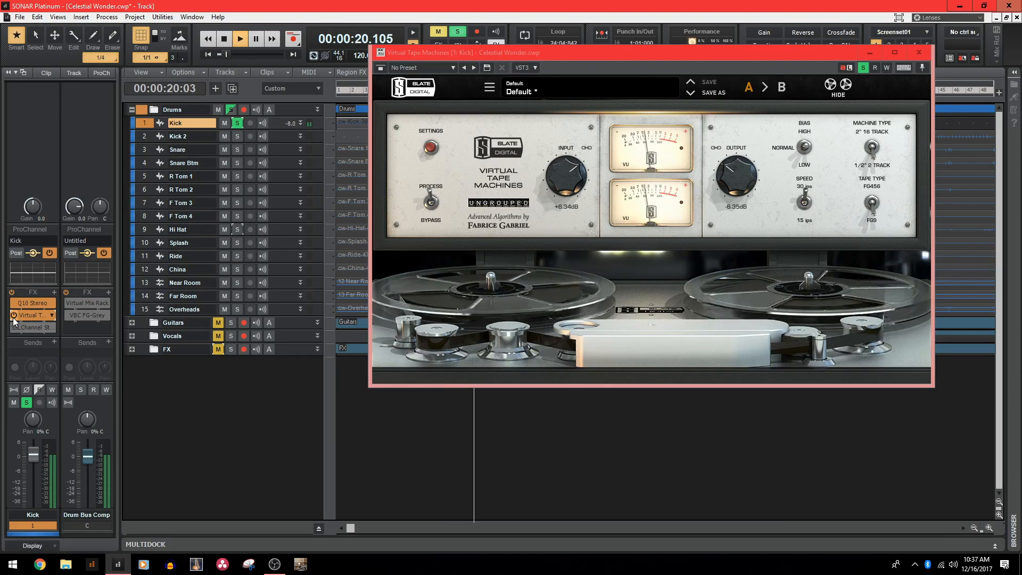
{"action": "key", "text": "space"}
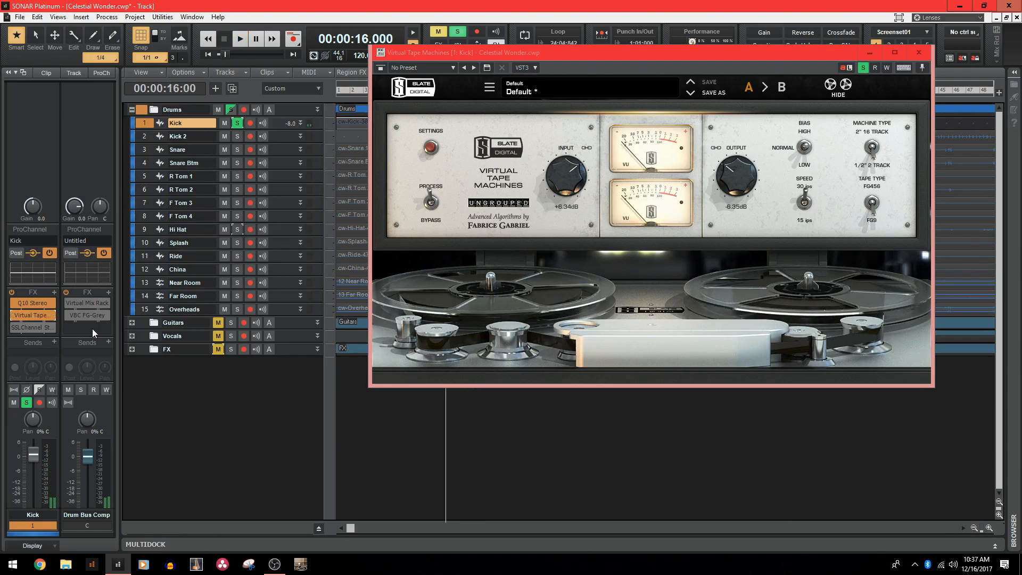
{"action": "left_click", "coordinate": [919, 53]}
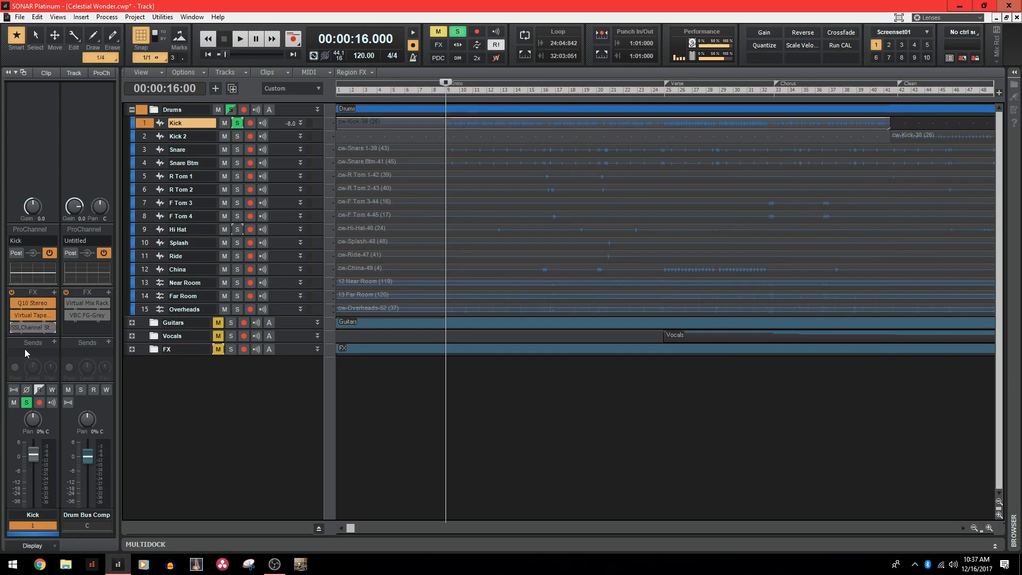
Enable the Kick track's SSLChannel Stereo and review its high, high-mid, low-mid and low frequency EQ settings.
{"action": "double_click", "coordinate": [12, 327]}
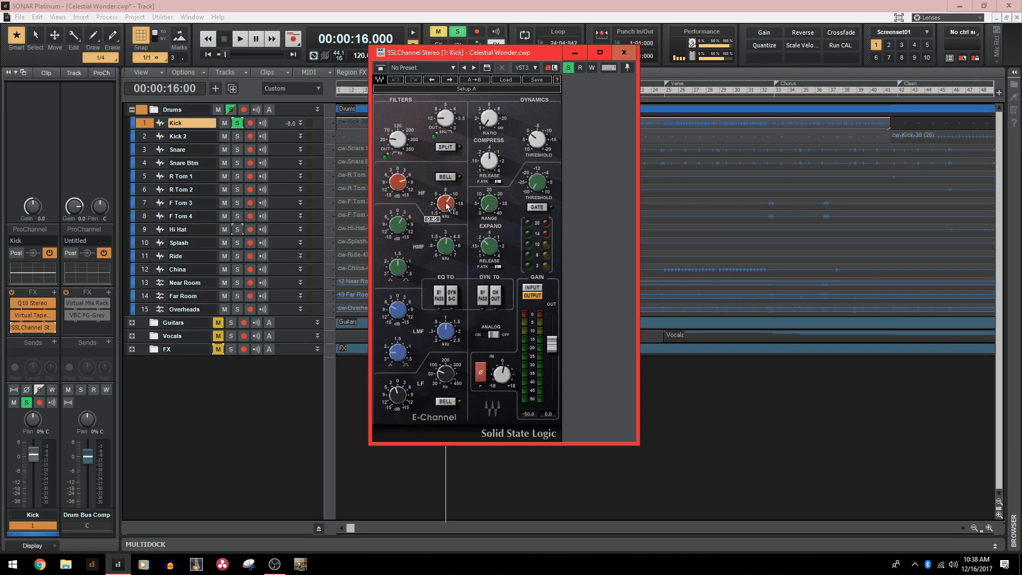
{"action": "mouse_move", "coordinate": [445, 257]}
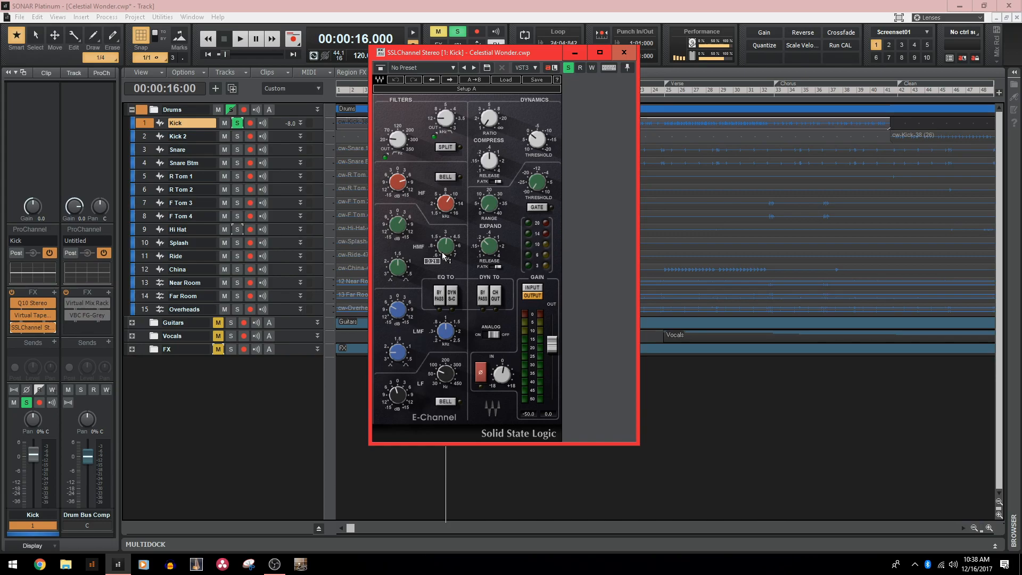
{"action": "mouse_move", "coordinate": [397, 316]}
{"action": "mouse_move", "coordinate": [446, 377]}
Compare the soloed kick with SSLChannel bypassed and enabled, replay the processed sound, and close the plug-in.
{"action": "left_click", "coordinate": [15, 328]}
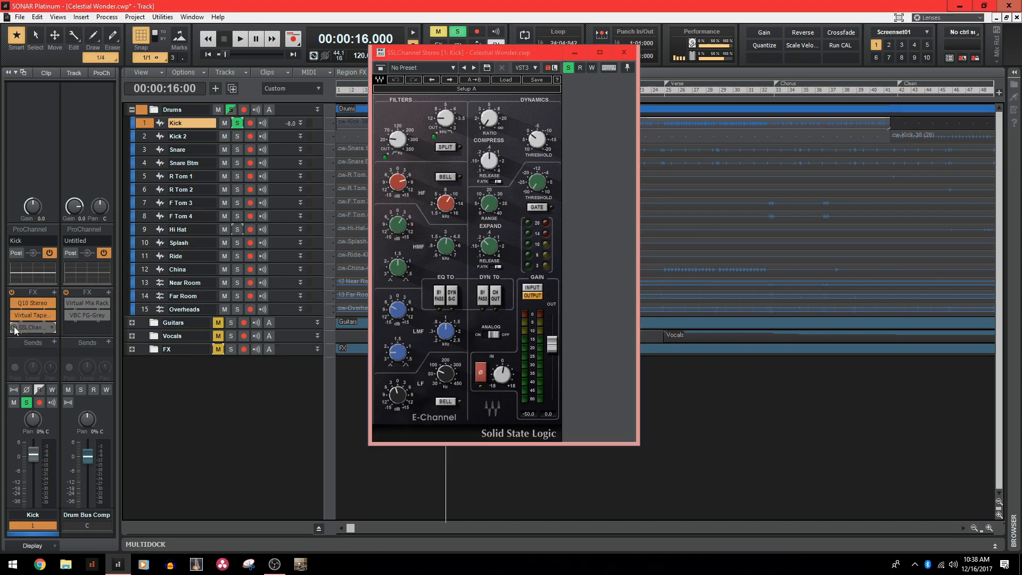
{"action": "key", "text": "space"}
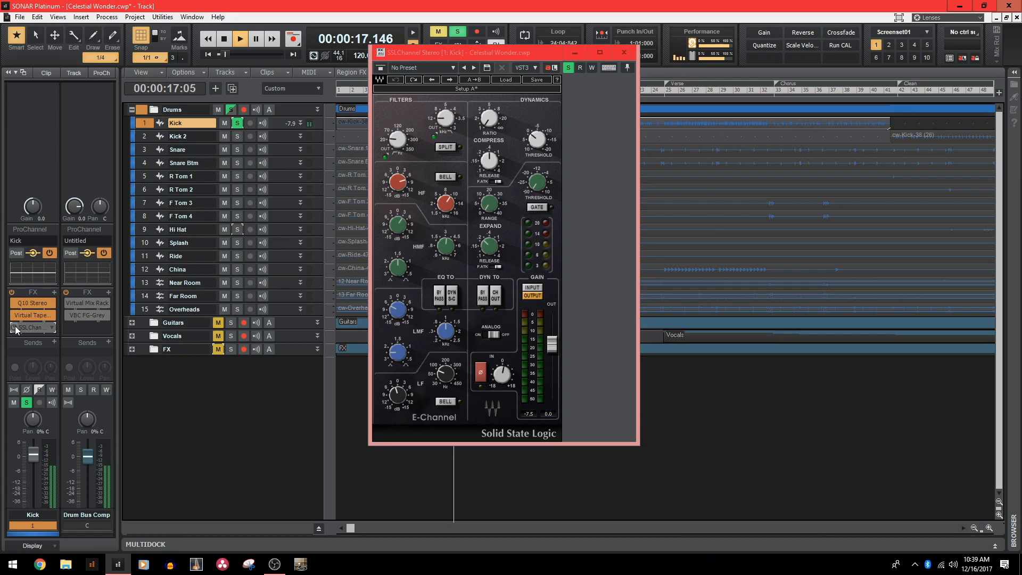
{"action": "left_click", "coordinate": [15, 328]}
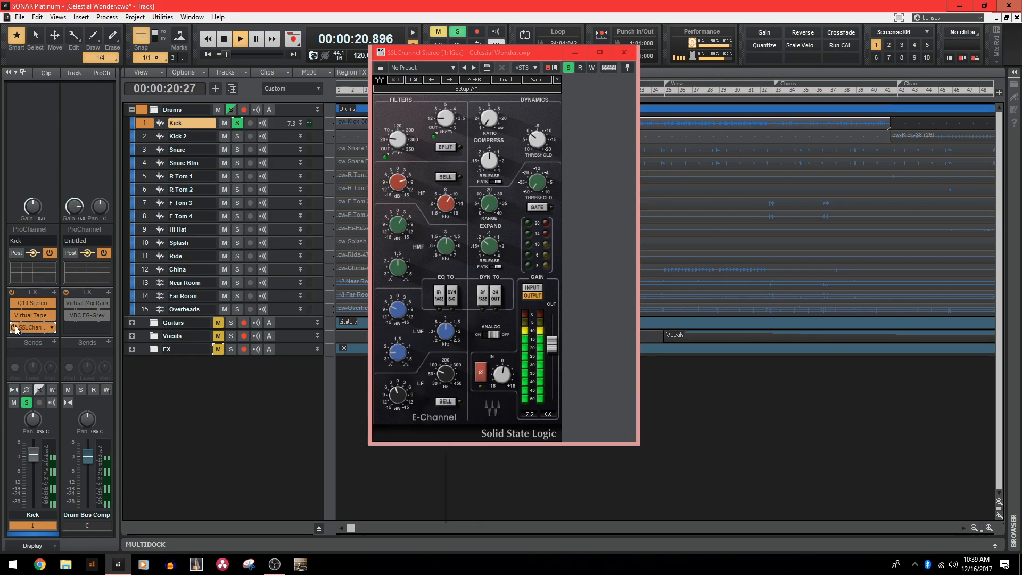
{"action": "key", "text": "space"}
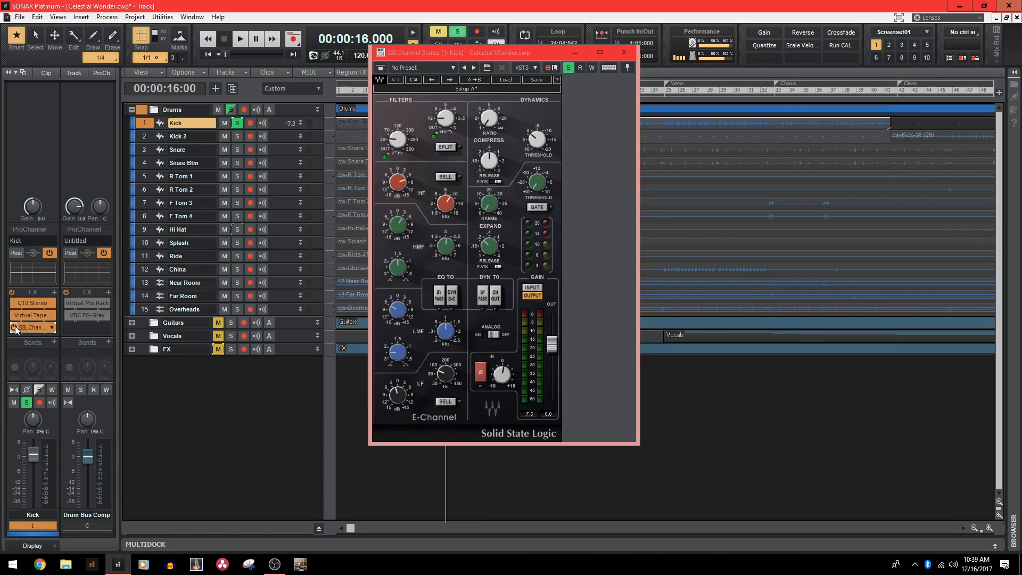
{"action": "key", "text": "space"}
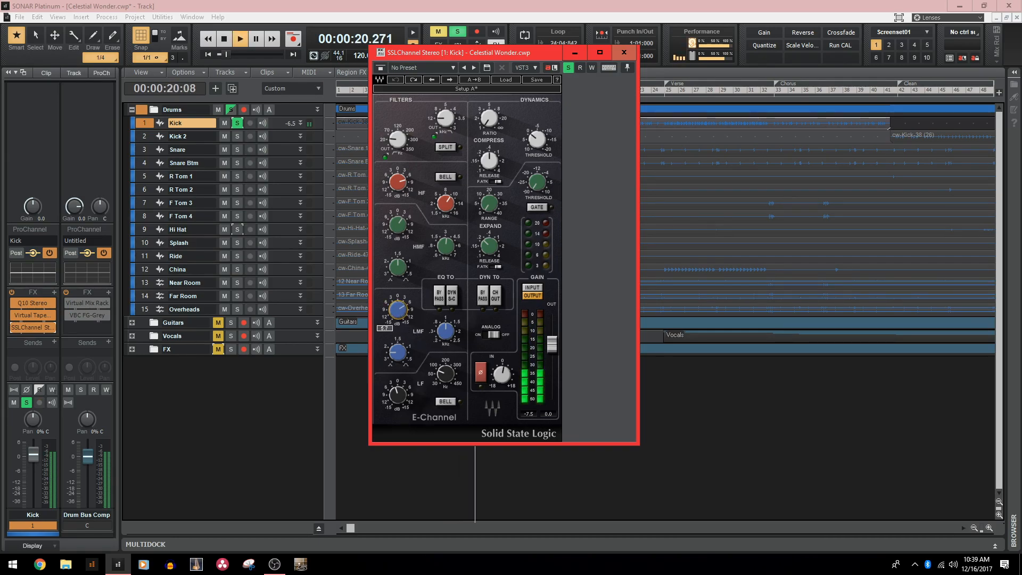
{"action": "key", "text": "space"}
{"action": "left_click", "coordinate": [624, 53]}
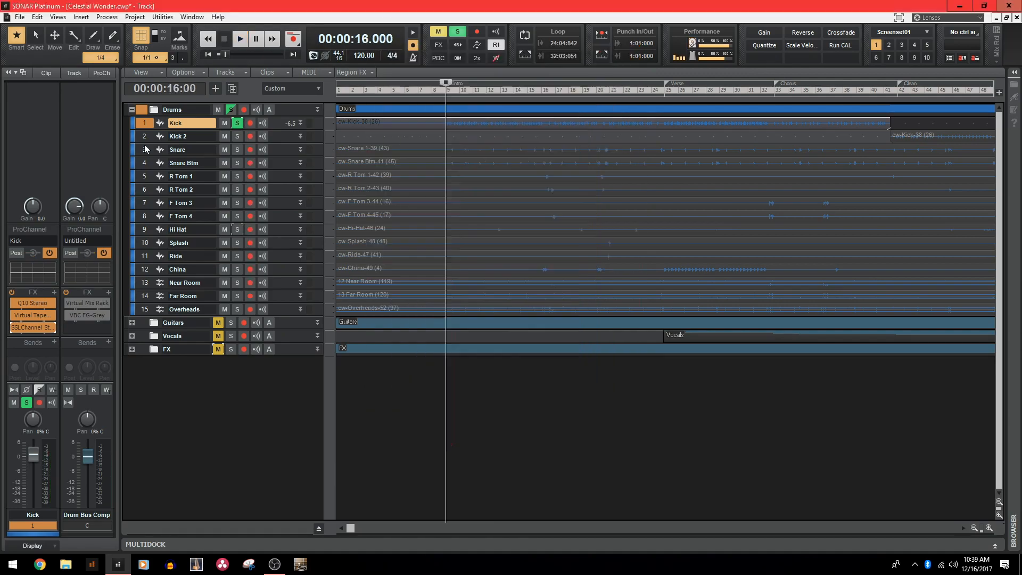
Enable the SSLChannel, Virtual Tape Machines and Q10 Stereo effects on the Kick 2 track.
{"action": "left_click", "coordinate": [145, 137]}
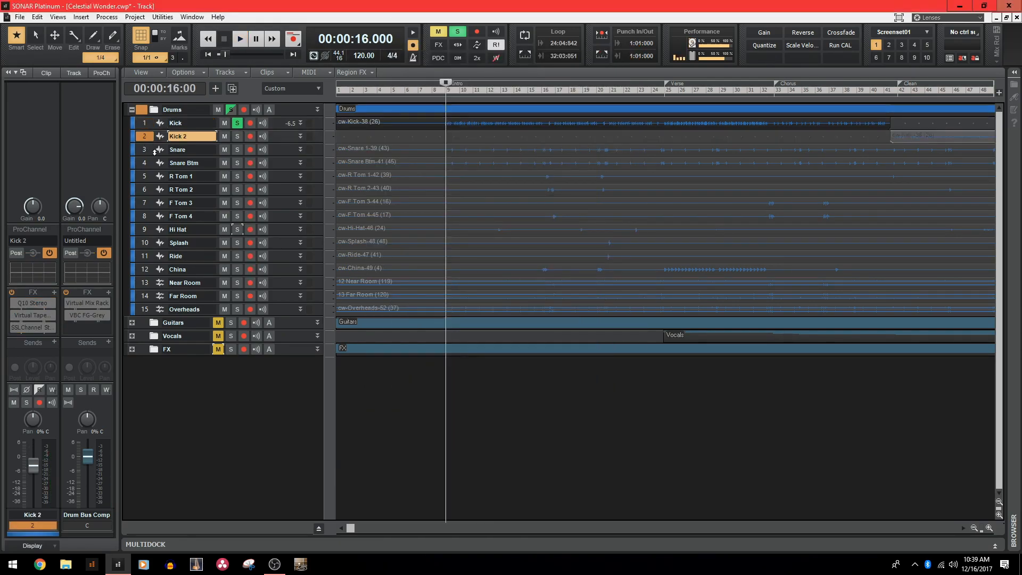
{"action": "left_click", "coordinate": [14, 328]}
{"action": "left_click", "coordinate": [14, 315]}
{"action": "left_click", "coordinate": [14, 303]}
Place the playhead at the Clean marker (00:01:22:00) and review the high-frequency EQ in Kick 2's SSLChannel Stereo.
{"action": "left_click_drag", "start_coordinate": [351, 528], "coordinate": [486, 536]}
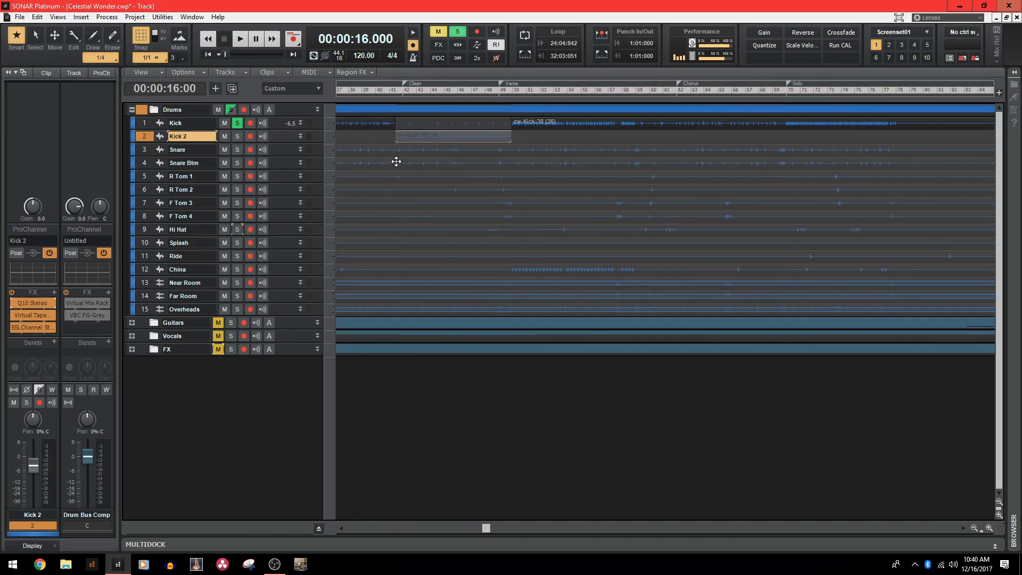
{"action": "left_click", "coordinate": [403, 96]}
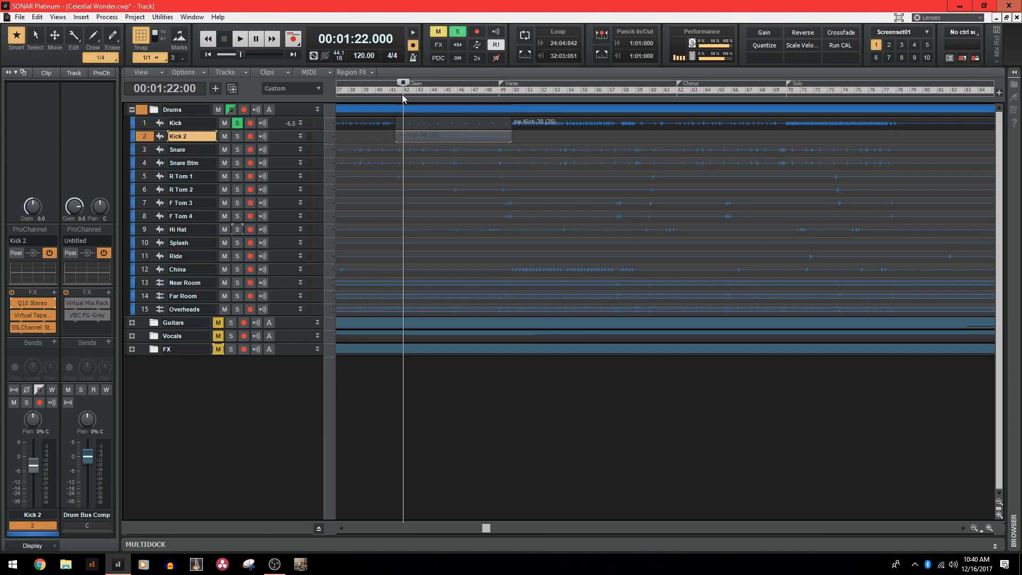
{"action": "double_click", "coordinate": [33, 327]}
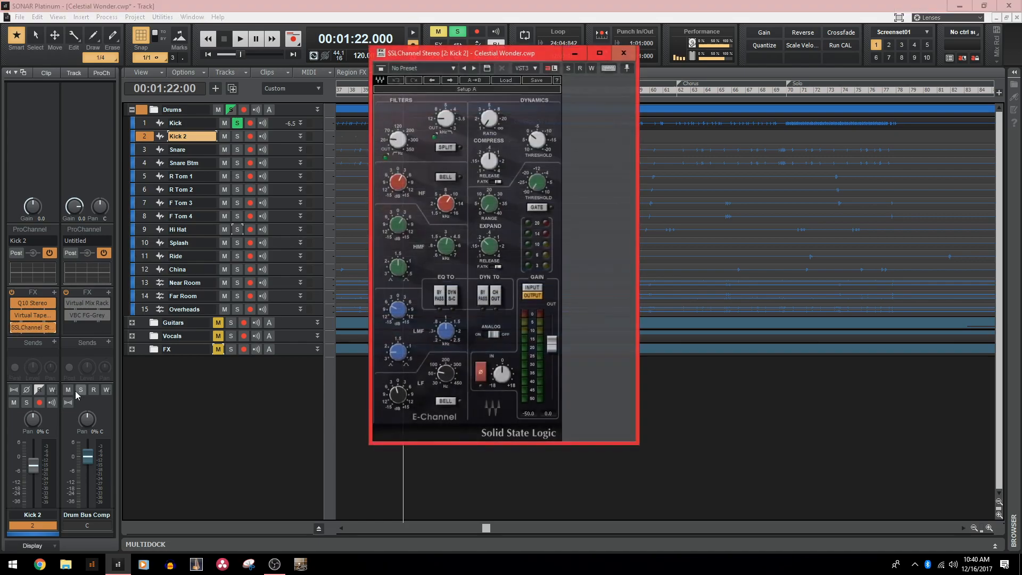
{"action": "mouse_move", "coordinate": [393, 185]}
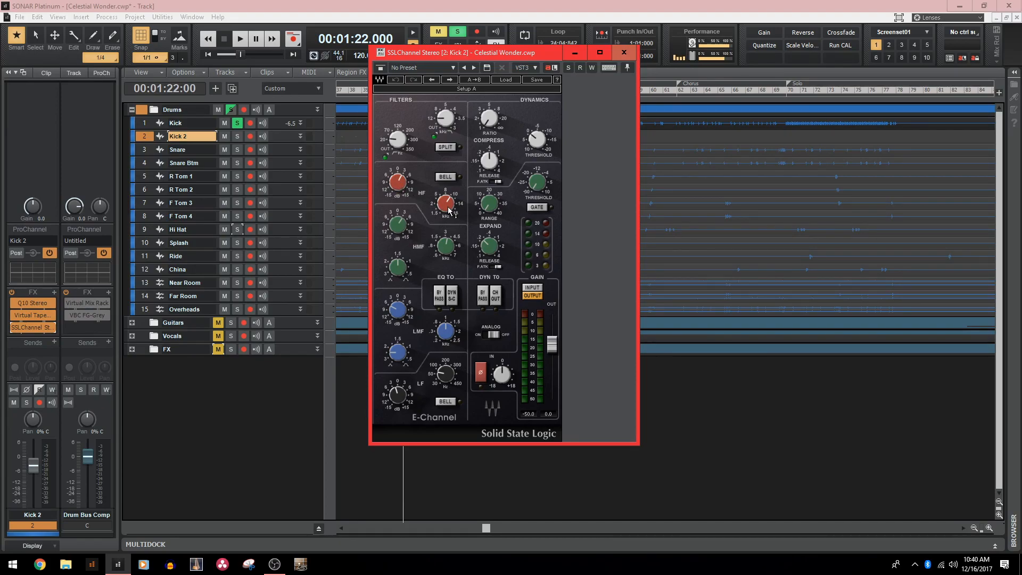
{"action": "left_click", "coordinate": [624, 53]}
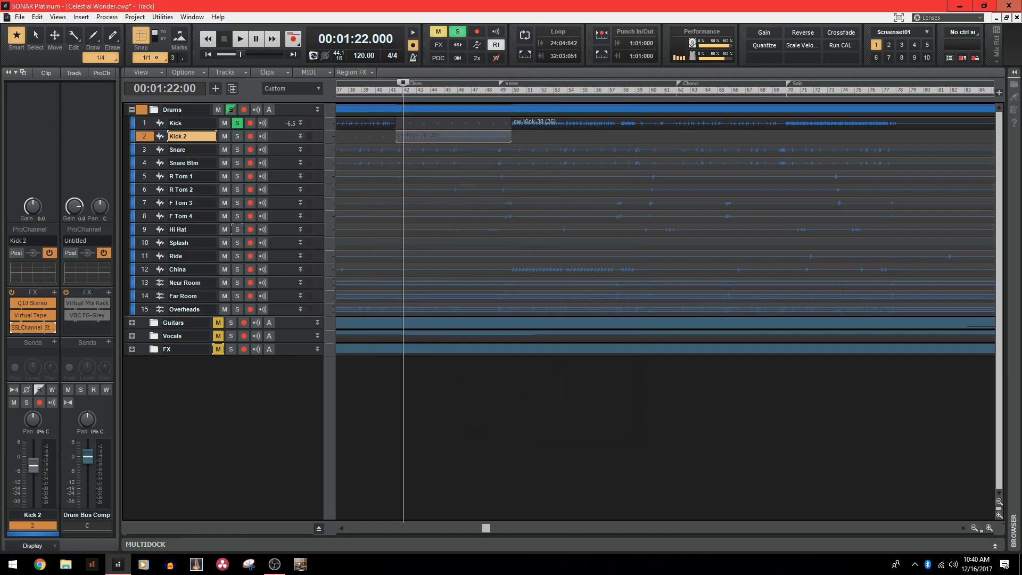
{"action": "left_click", "coordinate": [148, 137]}
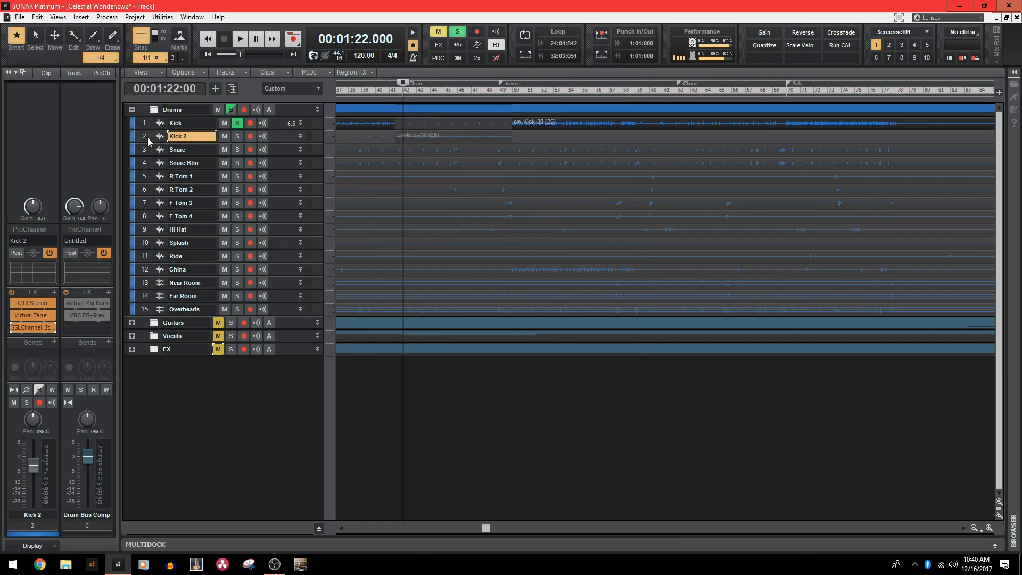
Enable the Snare track's Q10 Stereo and compare the soloed snare with the equalizer bypassed and enabled.
{"action": "left_click", "coordinate": [148, 137]}
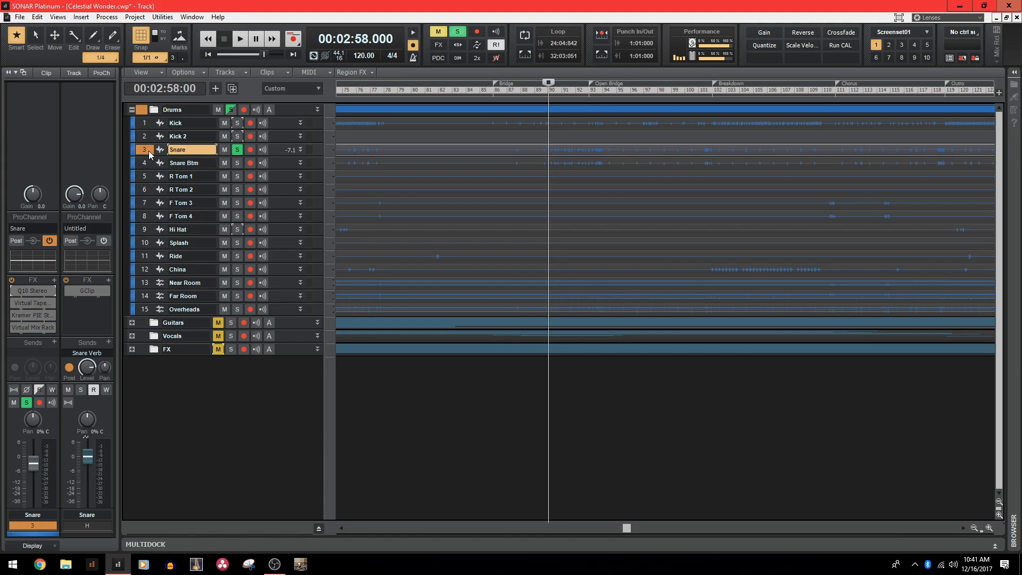
{"action": "double_click", "coordinate": [26, 290]}
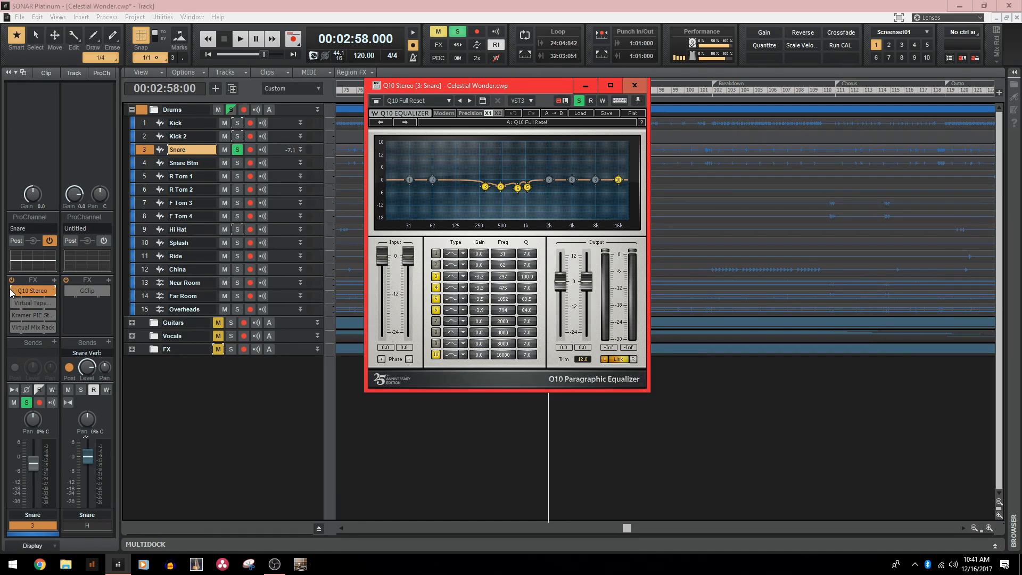
{"action": "left_click", "coordinate": [16, 292]}
{"action": "key", "text": "space"}
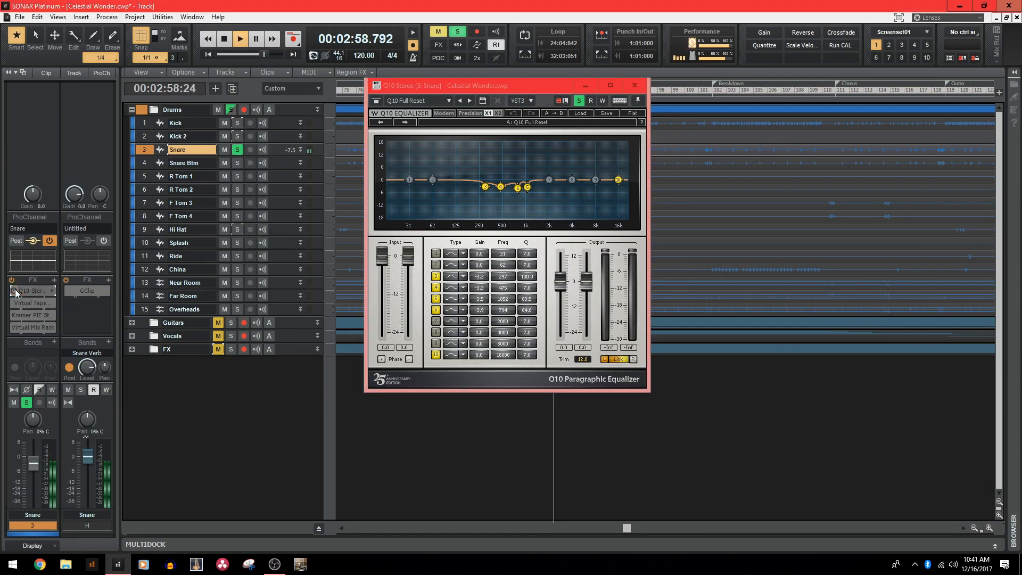
{"action": "left_click", "coordinate": [15, 291]}
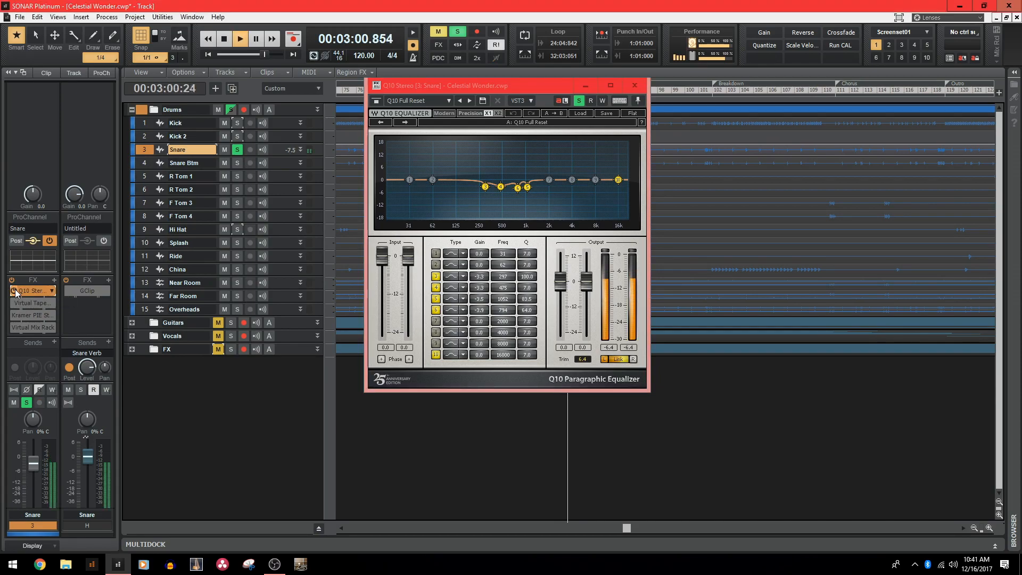
{"action": "left_click", "coordinate": [15, 292]}
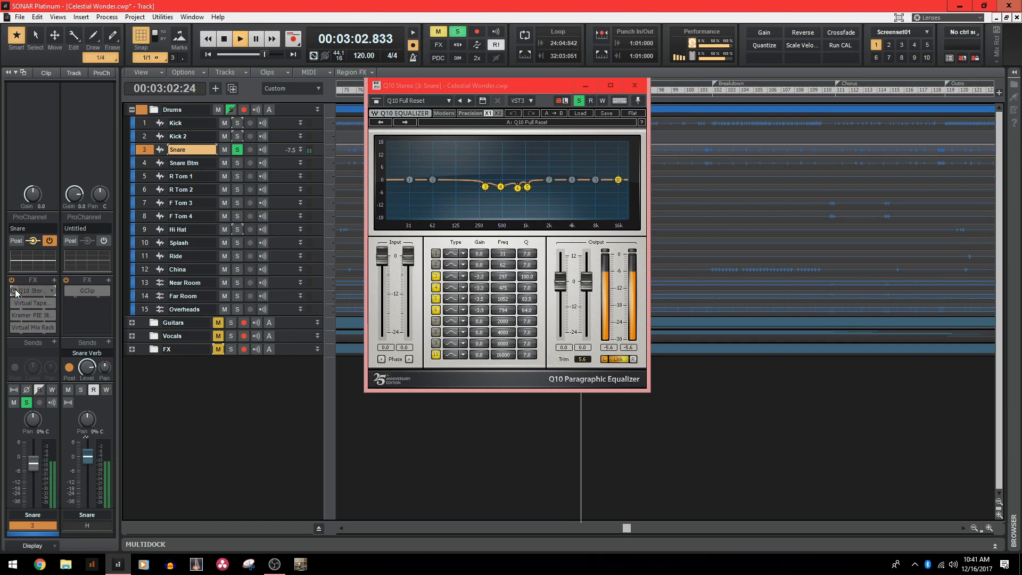
{"action": "left_click", "coordinate": [15, 292]}
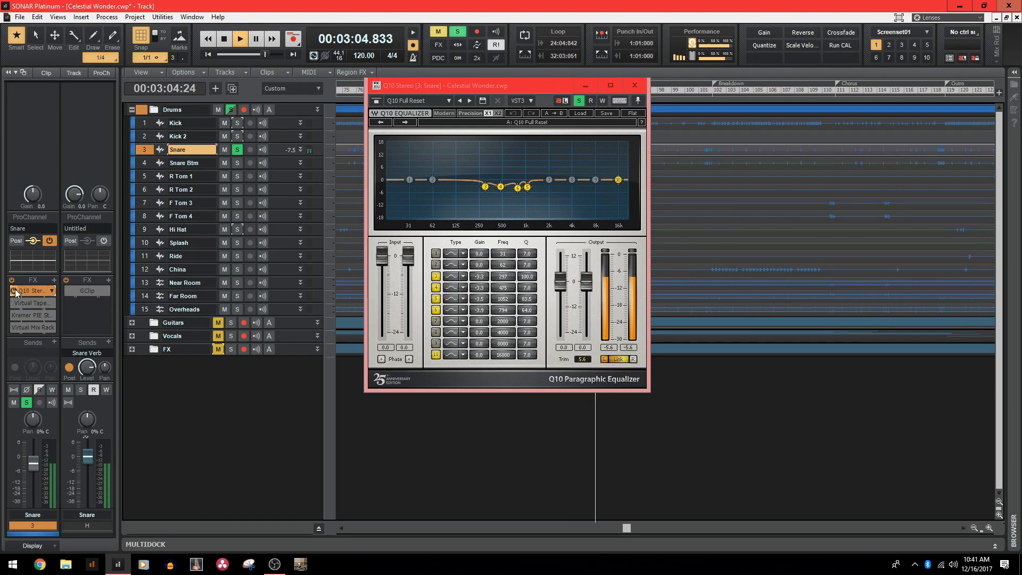
{"action": "key", "text": "space"}
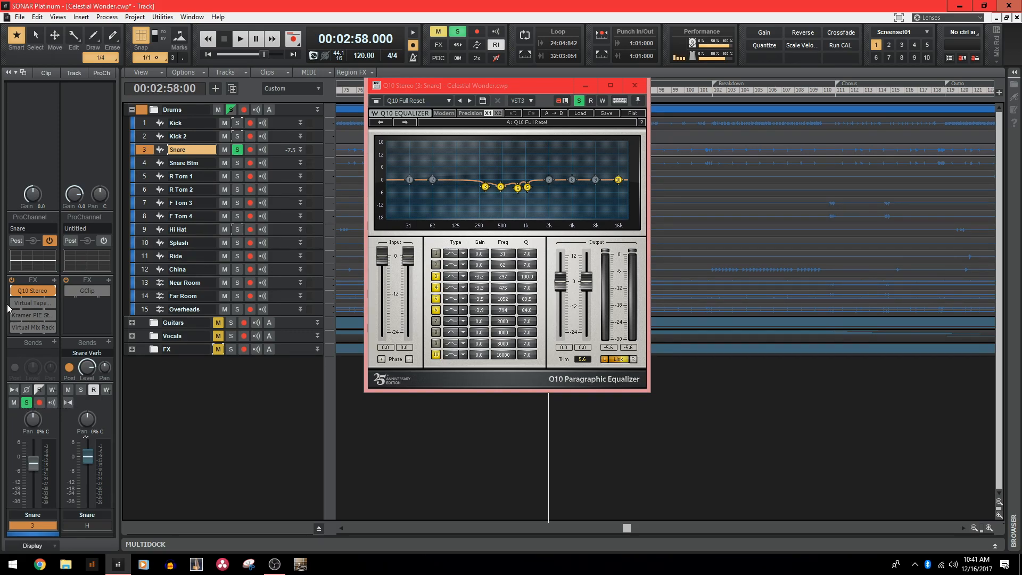
Enable Virtual Tape Machines on the Snare track and compare the soloed snare with the tape effect bypassed and enabled.
{"action": "double_click", "coordinate": [37, 303]}
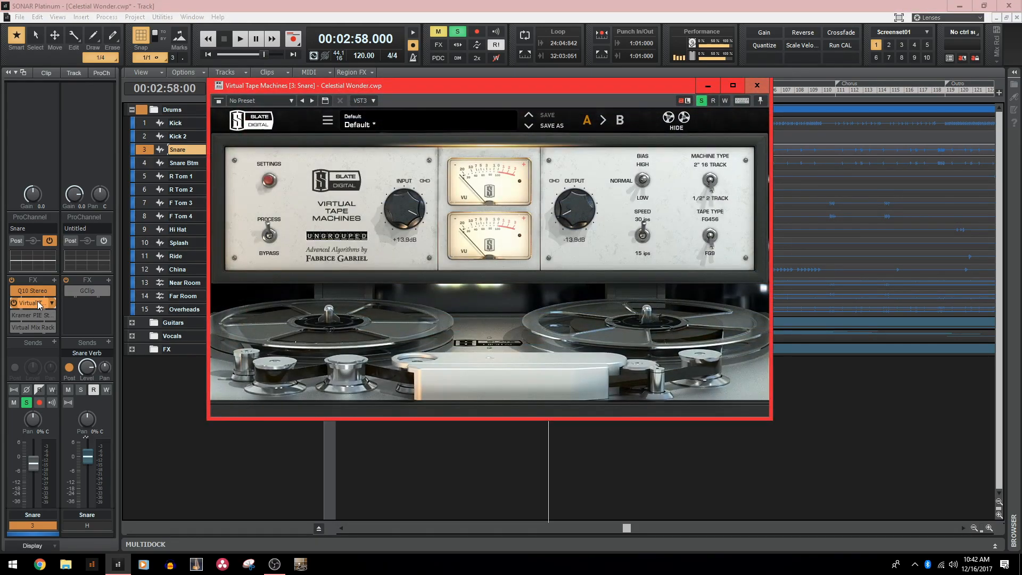
{"action": "left_click", "coordinate": [14, 303]}
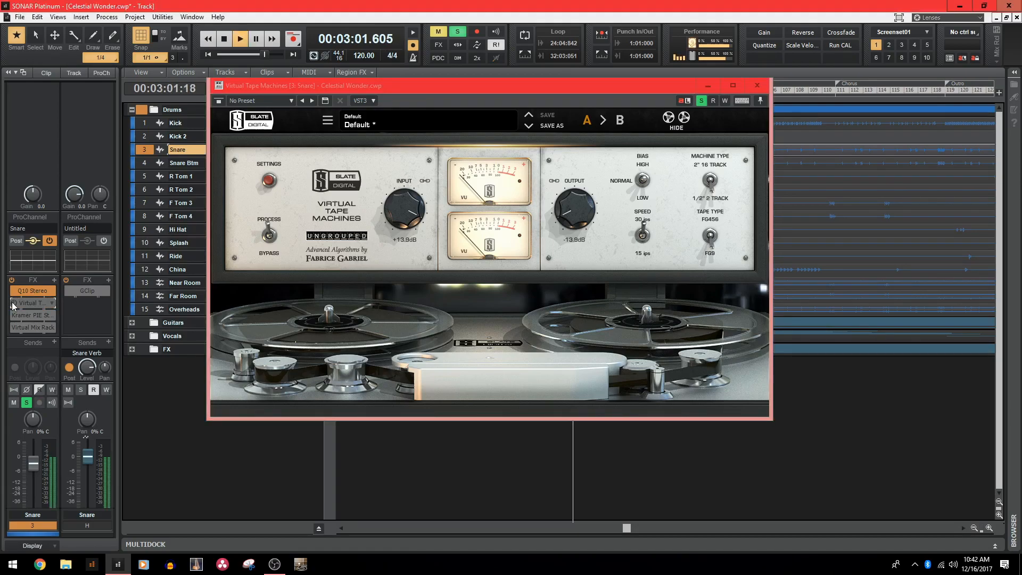
{"action": "left_click", "coordinate": [14, 303]}
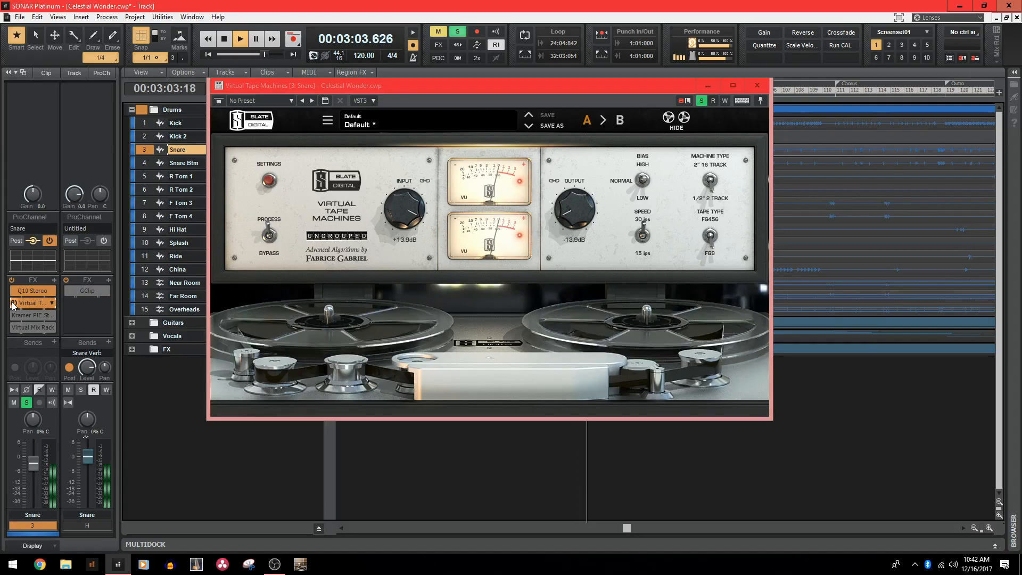
{"action": "key", "text": "space"}
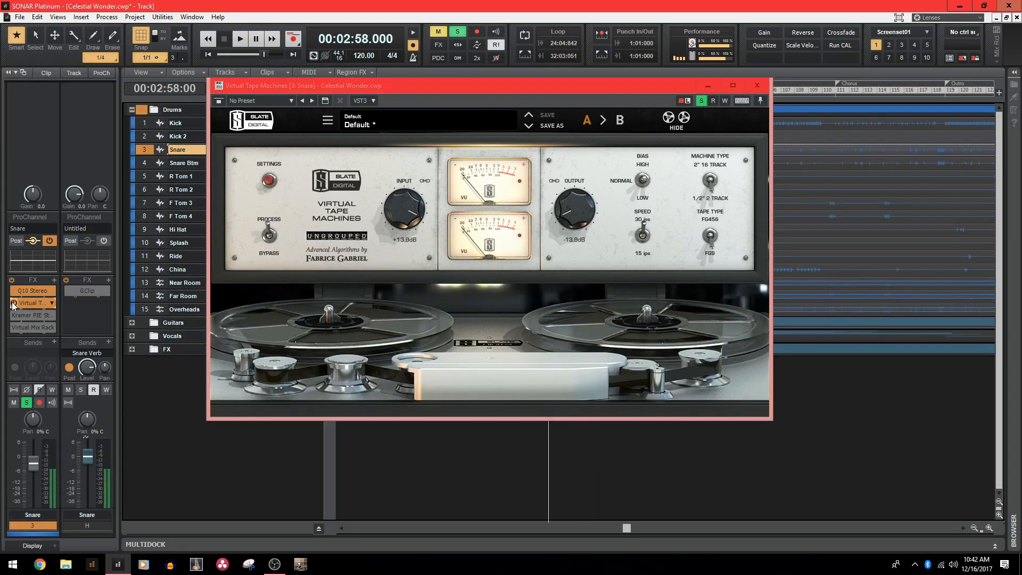
Enable the Kramer PIE compressor on the Snare track and compare the soloed snare without and with compression.
{"action": "double_click", "coordinate": [27, 317]}
{"action": "left_click", "coordinate": [14, 316]}
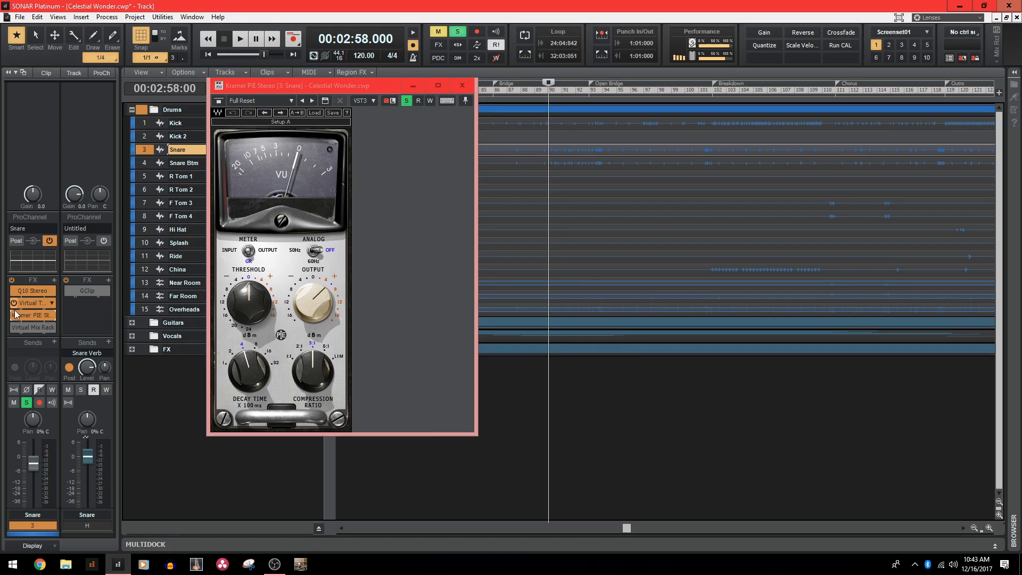
{"action": "key", "text": "space"}
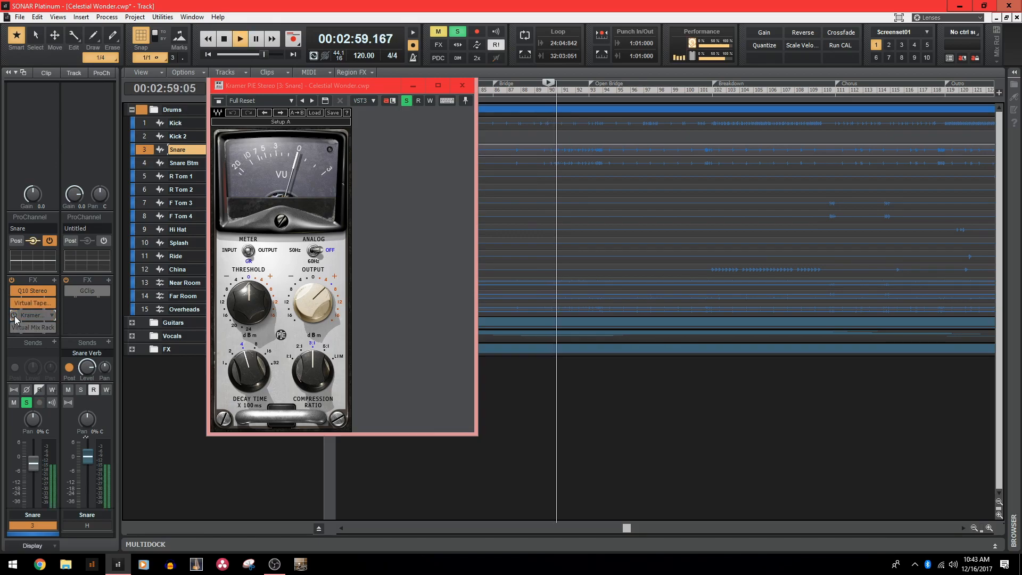
{"action": "left_click", "coordinate": [14, 315]}
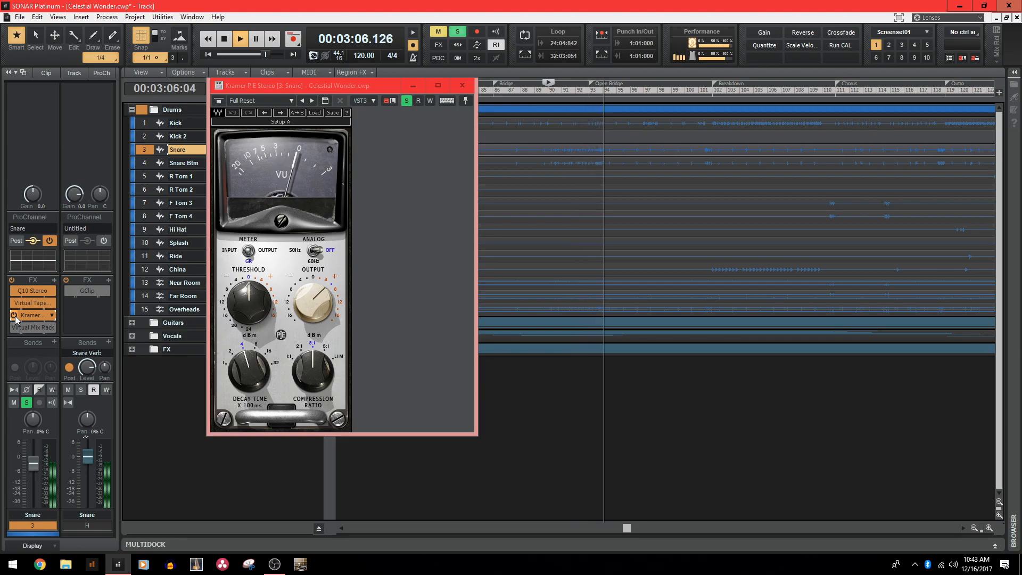
{"action": "key", "text": "space"}
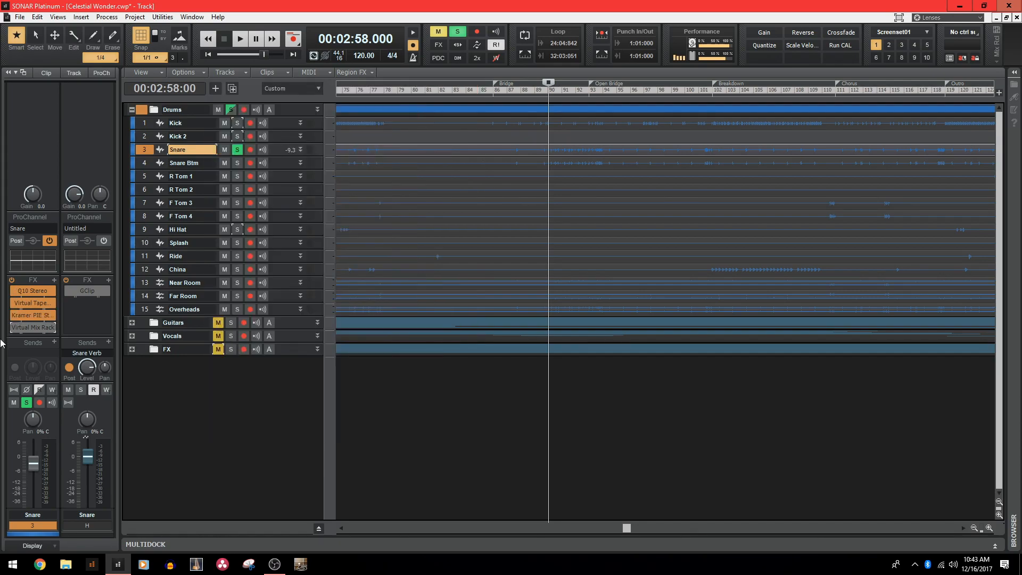
Enable the Snare track's Virtual Mix Rack and compare playback with its Virtual Channel module off and on.
{"action": "double_click", "coordinate": [30, 327]}
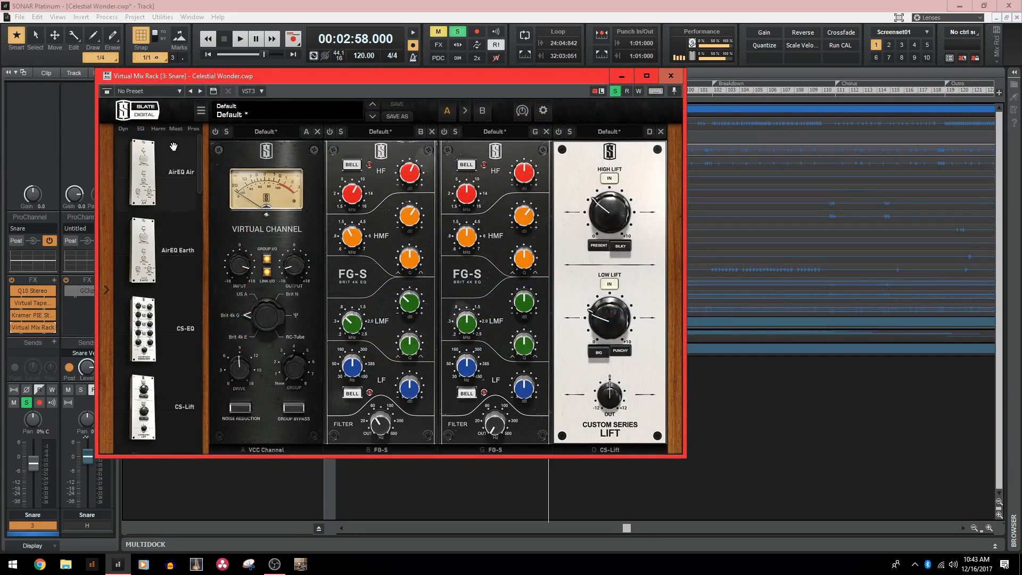
{"action": "left_click_drag", "start_coordinate": [310, 81], "coordinate": [381, 79]}
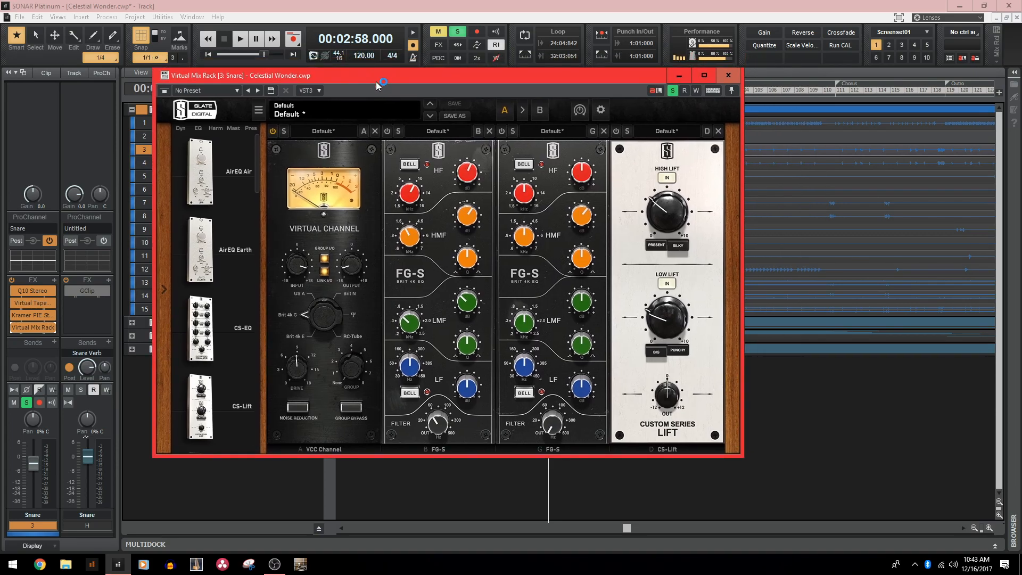
{"action": "left_click", "coordinate": [274, 131]}
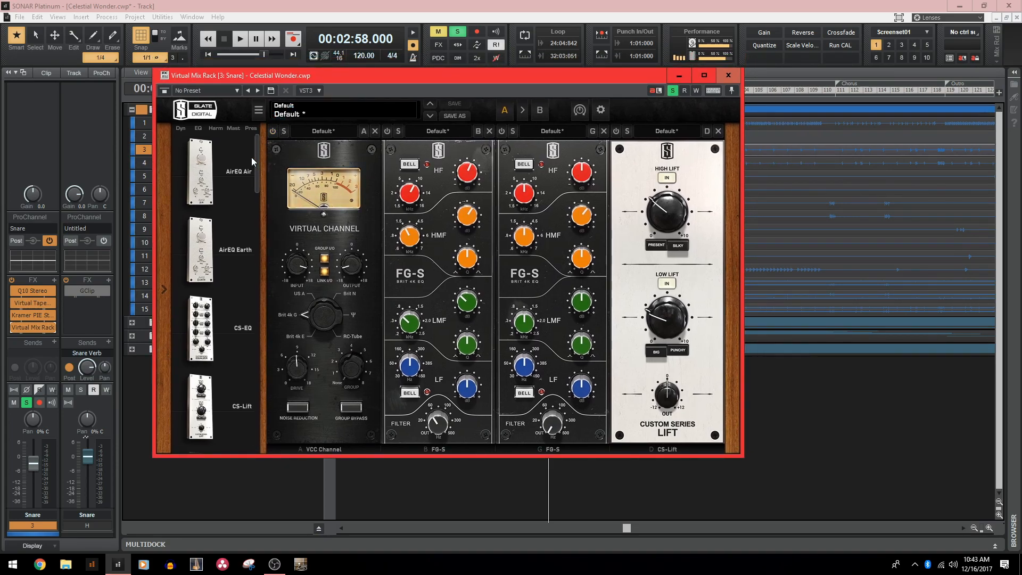
{"action": "key", "text": "space"}
{"action": "left_click", "coordinate": [273, 132]}
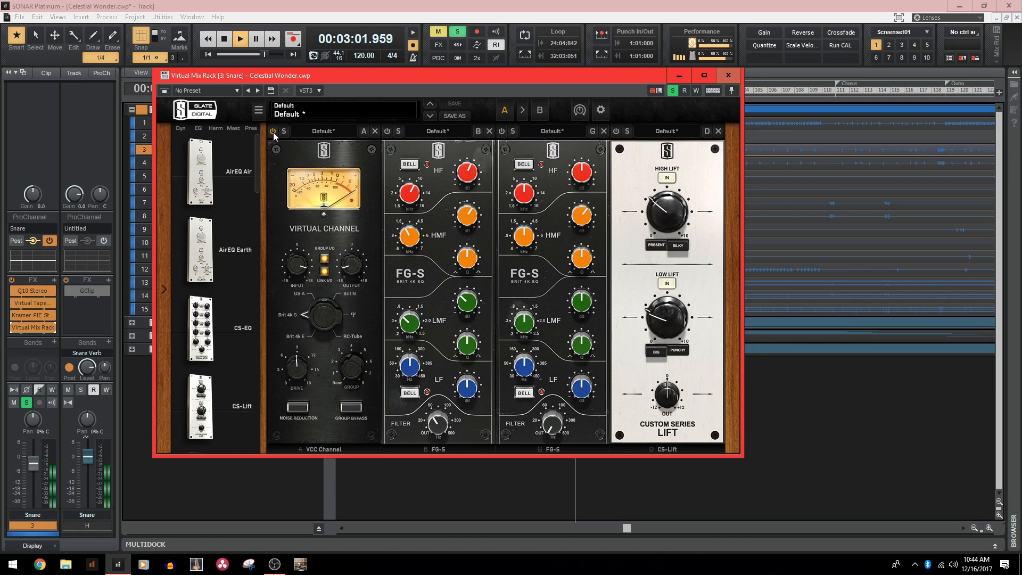
{"action": "key", "text": "space"}
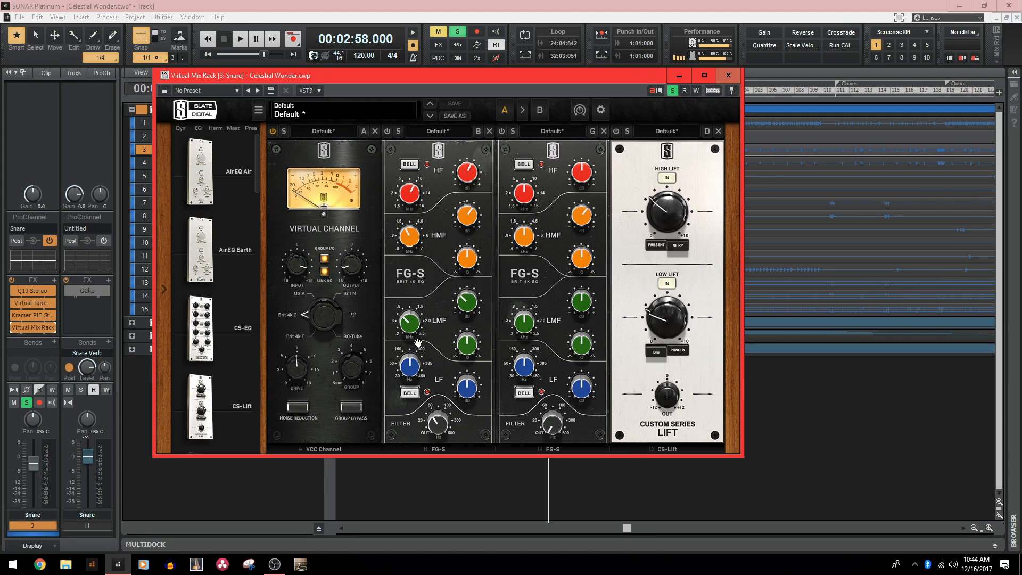
Review the first FG-S EQ's low-mid, high-mid and high frequency settings on the Snare, and enable both FG-S modules during playback.
{"action": "mouse_move", "coordinate": [405, 322]}
{"action": "mouse_move", "coordinate": [416, 245]}
{"action": "mouse_move", "coordinate": [470, 186]}
{"action": "key", "text": "space"}
{"action": "left_click", "coordinate": [387, 131]}
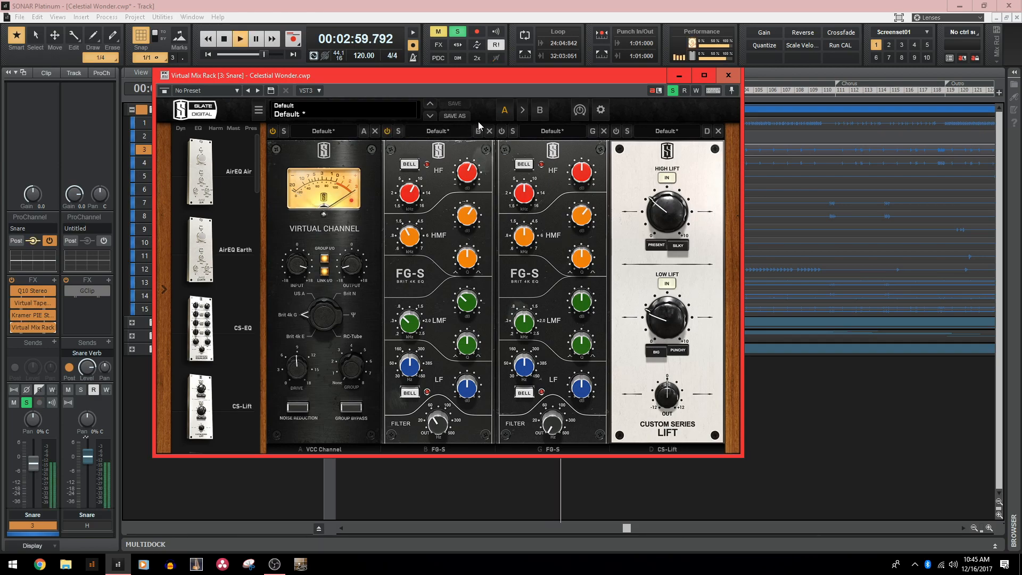
{"action": "left_click", "coordinate": [502, 131]}
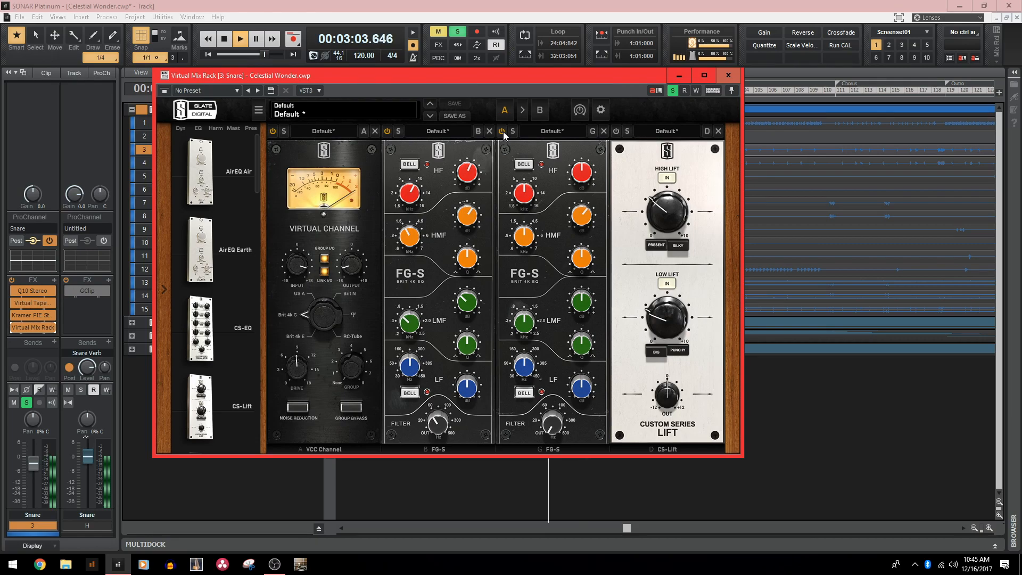
{"action": "key", "text": "space"}
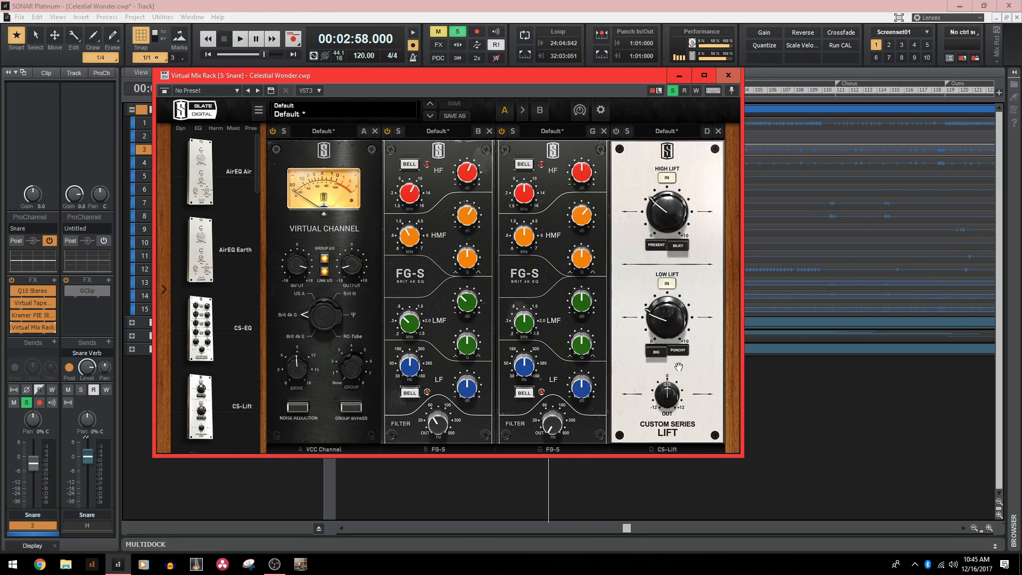
Review the High Lift setting of the Snare's CS-Lift module and play the soloed snare.
{"action": "mouse_move", "coordinate": [670, 210]}
{"action": "key", "text": "space"}
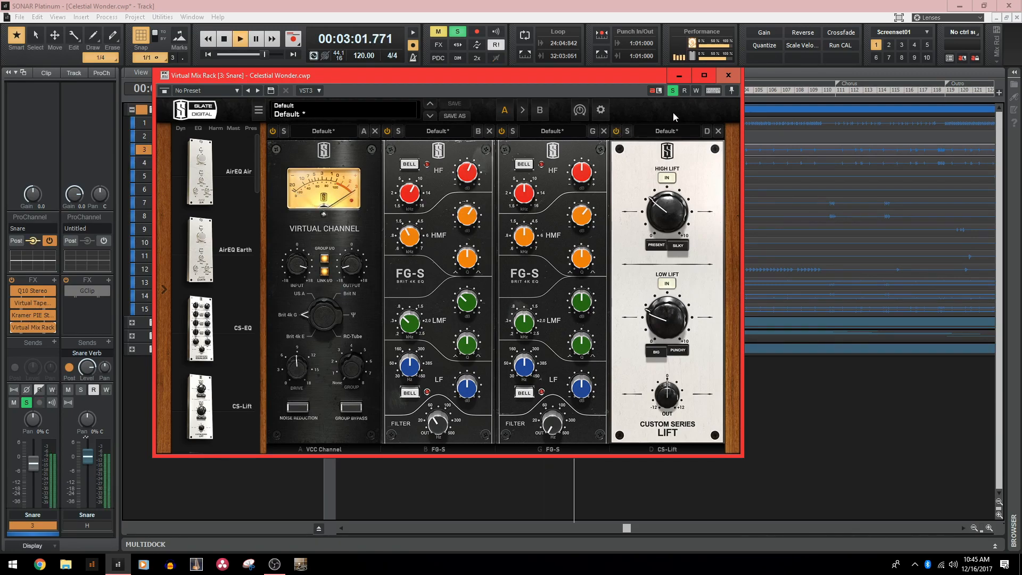
{"action": "key", "text": "space"}
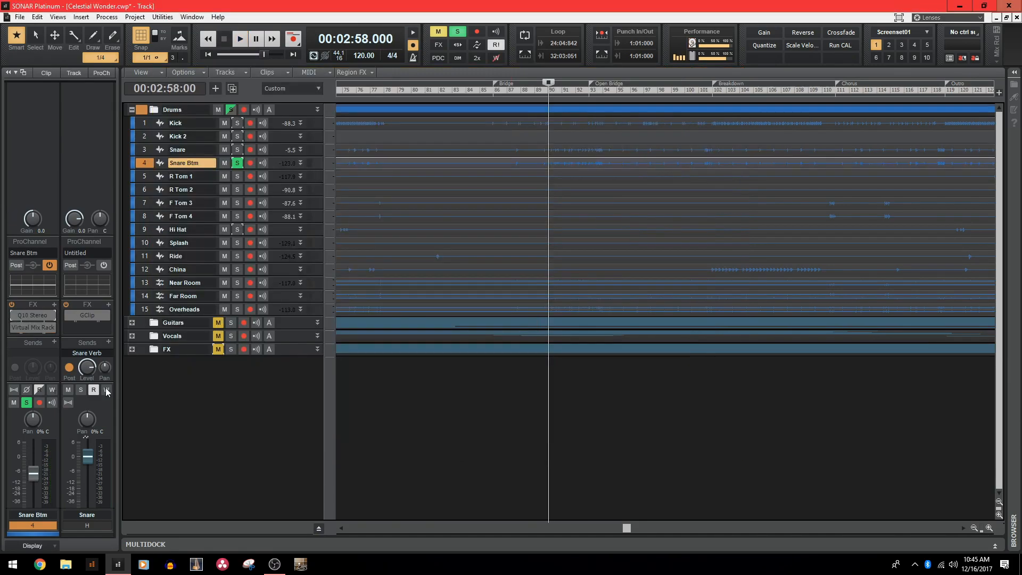
Enable Q10 Stereo on the Snare Btm track and compare the soloed track with the equalizer bypassed and enabled.
{"action": "double_click", "coordinate": [46, 316]}
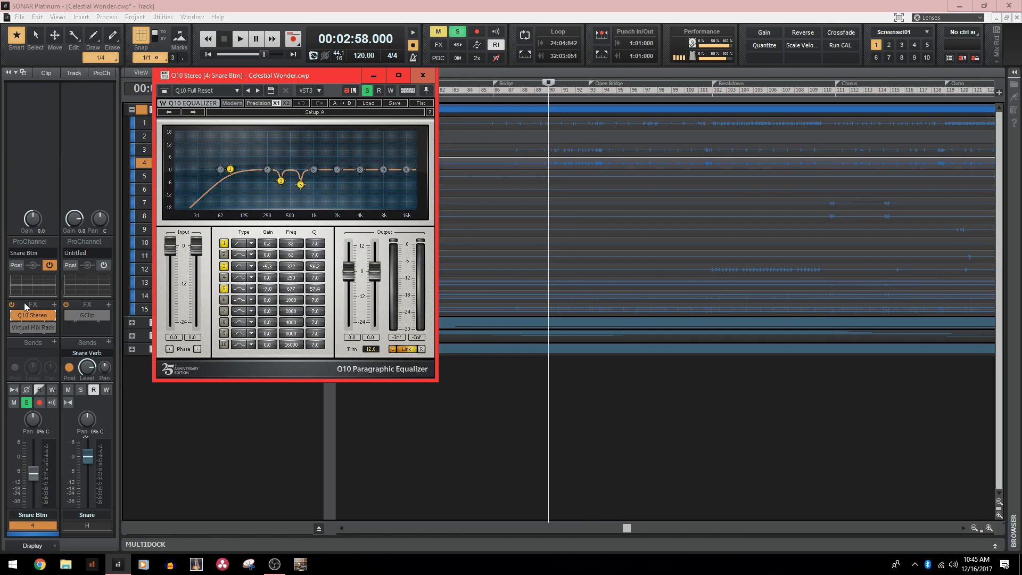
{"action": "key", "text": "space"}
{"action": "left_click", "coordinate": [14, 315]}
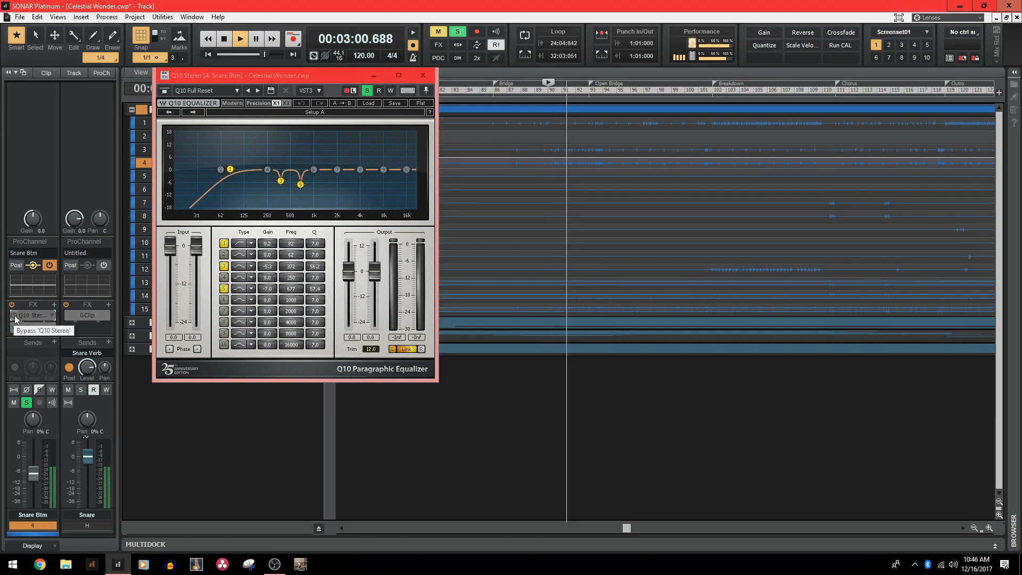
{"action": "left_click", "coordinate": [14, 315]}
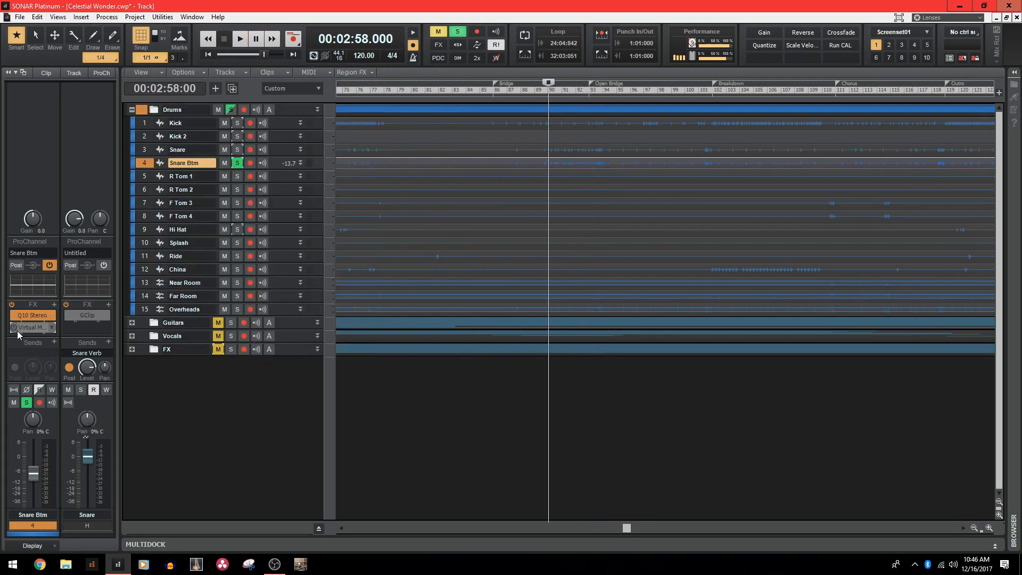
Enable the Snare Btm track's Virtual Mix Rack, review the FG-S high-mid setting, and switch the FG-S module on during playback.
{"action": "double_click", "coordinate": [22, 328]}
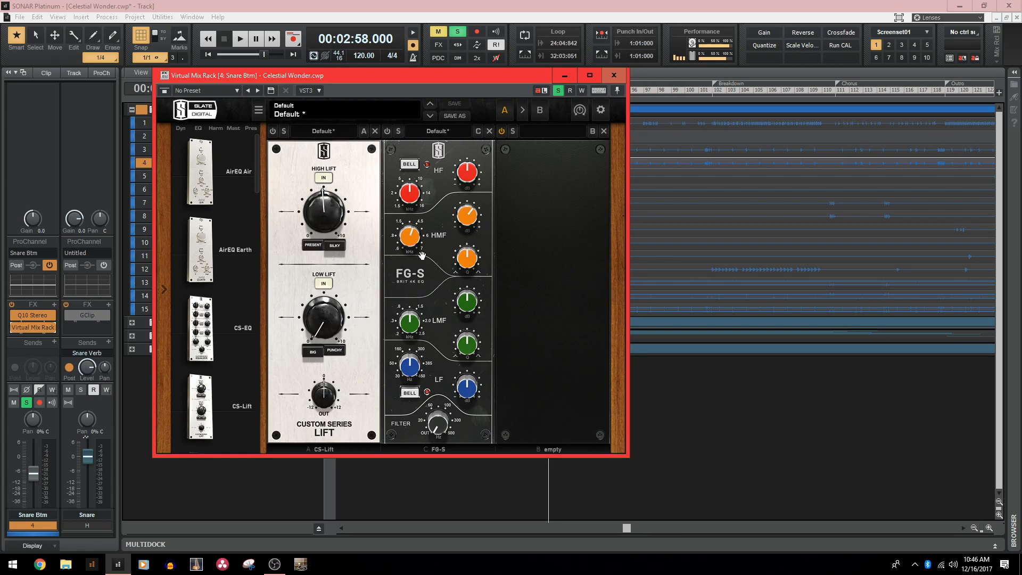
{"action": "mouse_move", "coordinate": [402, 241]}
{"action": "key", "text": "space"}
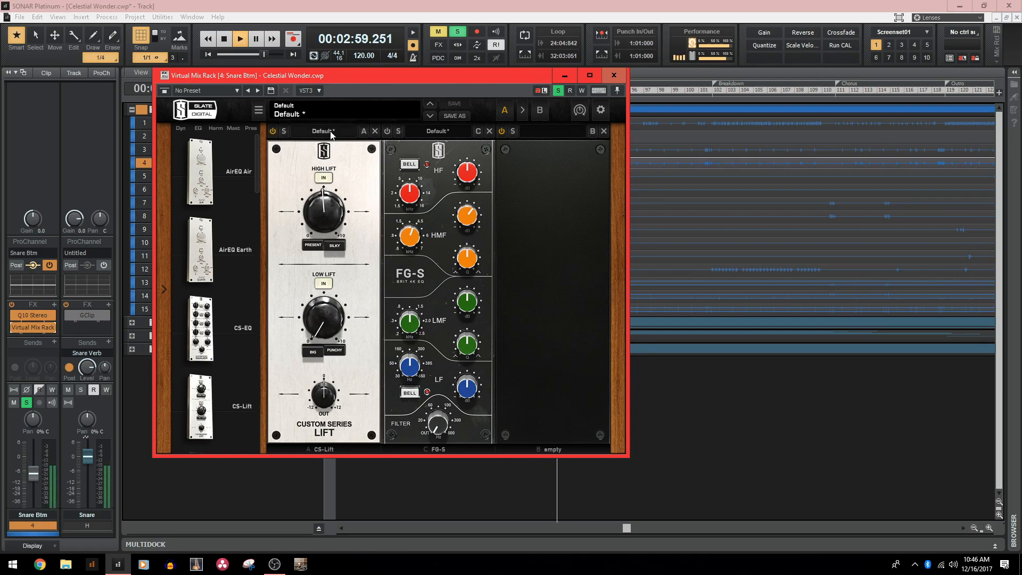
{"action": "left_click", "coordinate": [388, 132]}
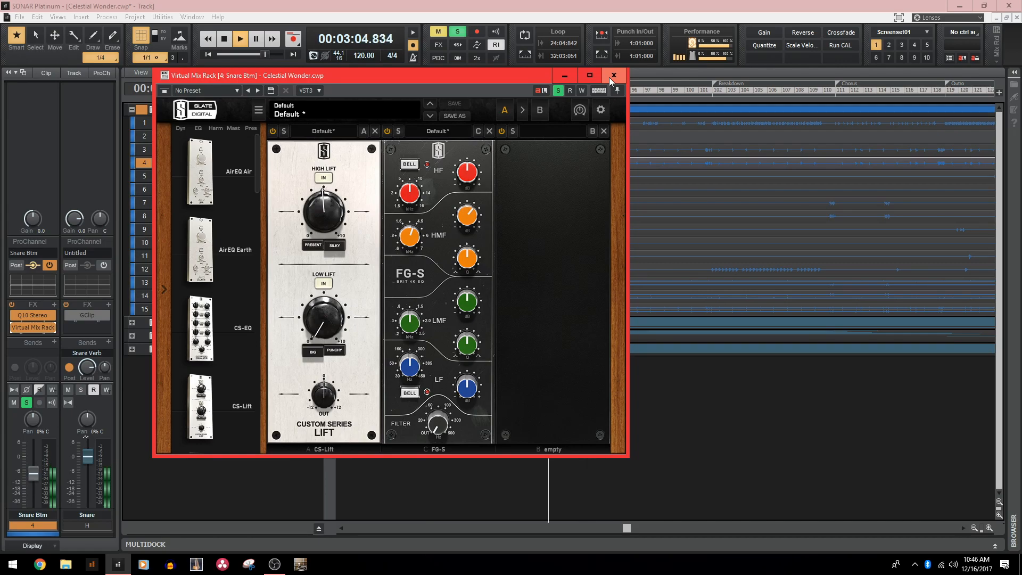
{"action": "key", "text": "space"}
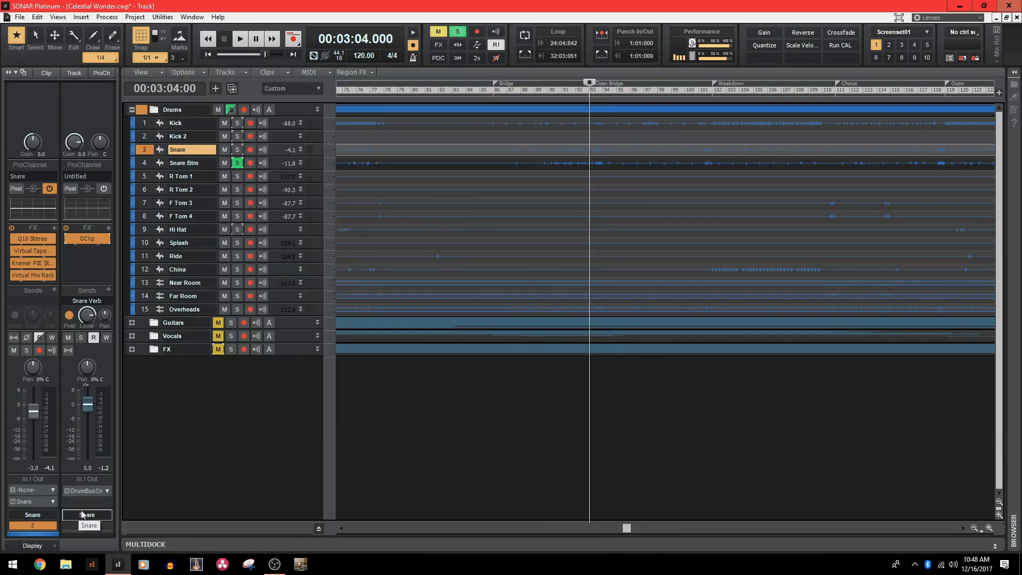
Solo the Snare track with Snare Btm, open GClip on the Snare bus and compare playback with it bypassed and enabled.
{"action": "type", "text": "H"}
{"action": "left_click", "coordinate": [237, 150]}
{"action": "double_click", "coordinate": [77, 238]}
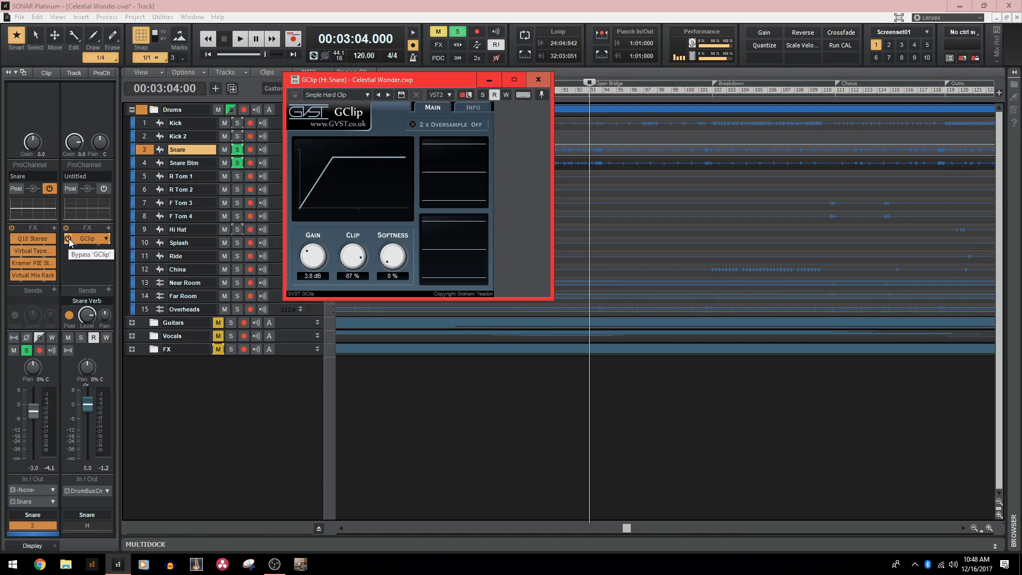
{"action": "left_click", "coordinate": [68, 239]}
{"action": "key", "text": "space"}
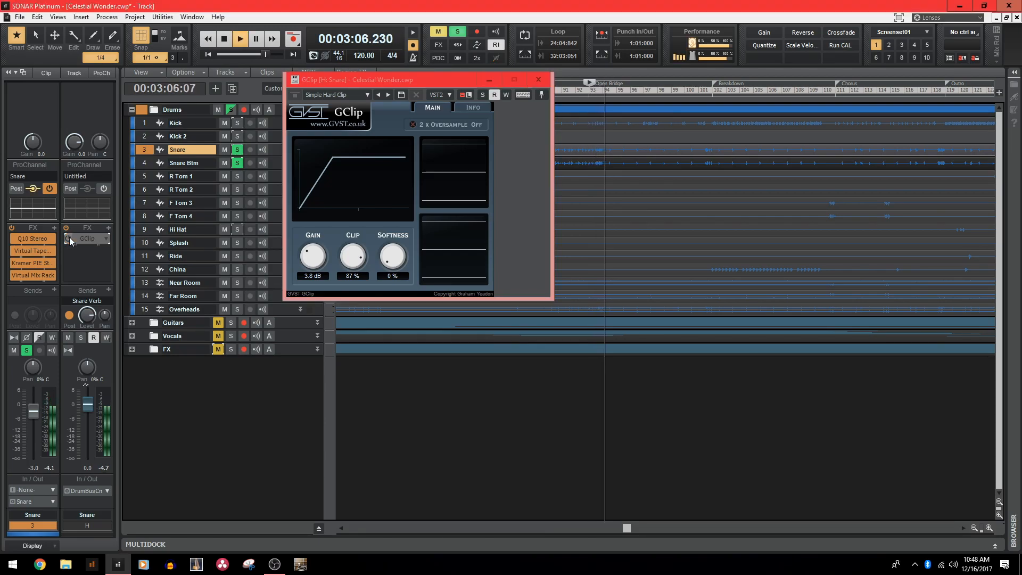
{"action": "left_click", "coordinate": [69, 238]}
{"action": "left_click", "coordinate": [69, 239]}
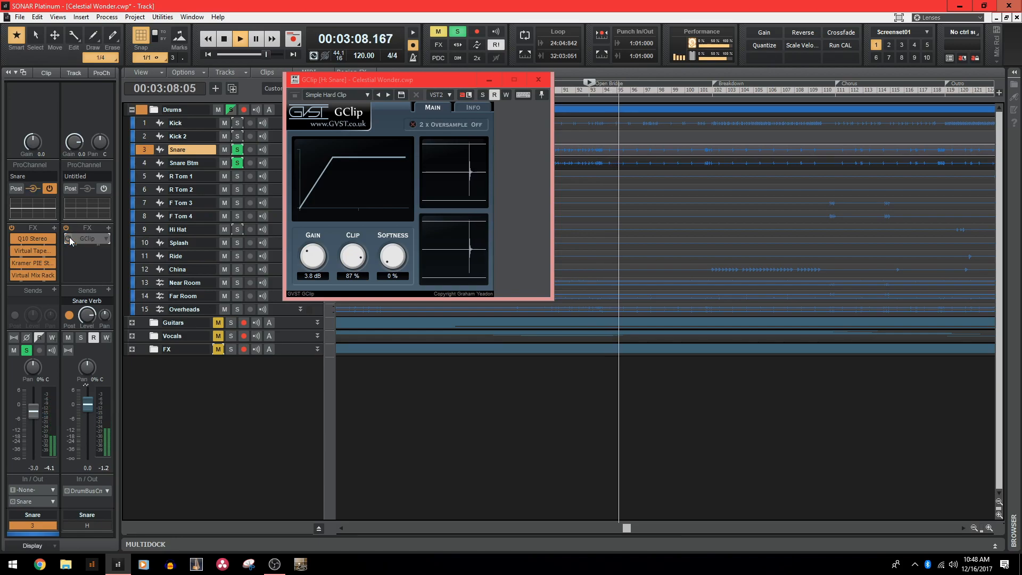
{"action": "left_click", "coordinate": [69, 238]}
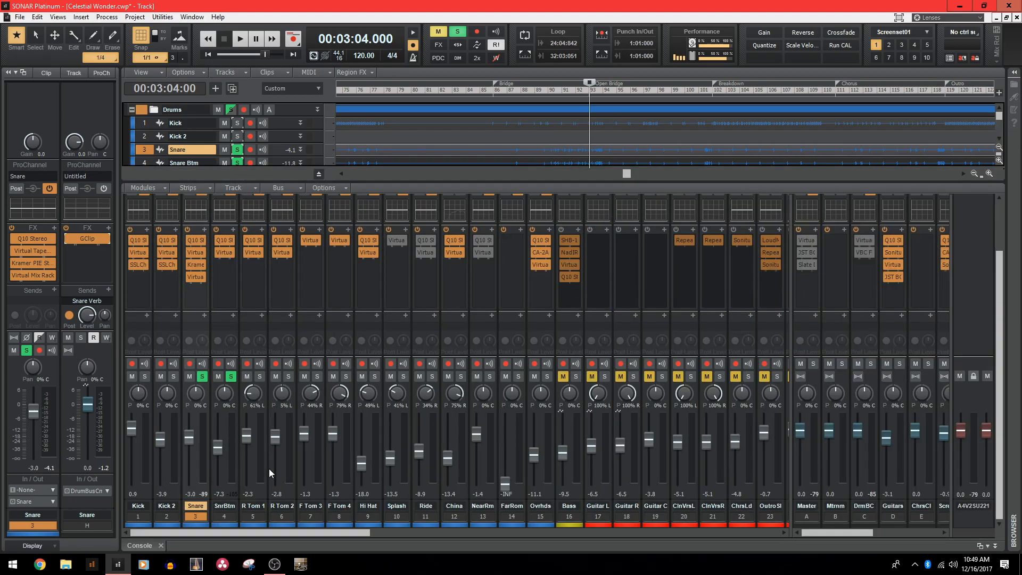
Solo the Snare Verb bus, enable its Sonitus Reverb, and play the reverb return with the reverb settings open.
{"action": "left_click_drag", "start_coordinate": [825, 532], "coordinate": [898, 529]}
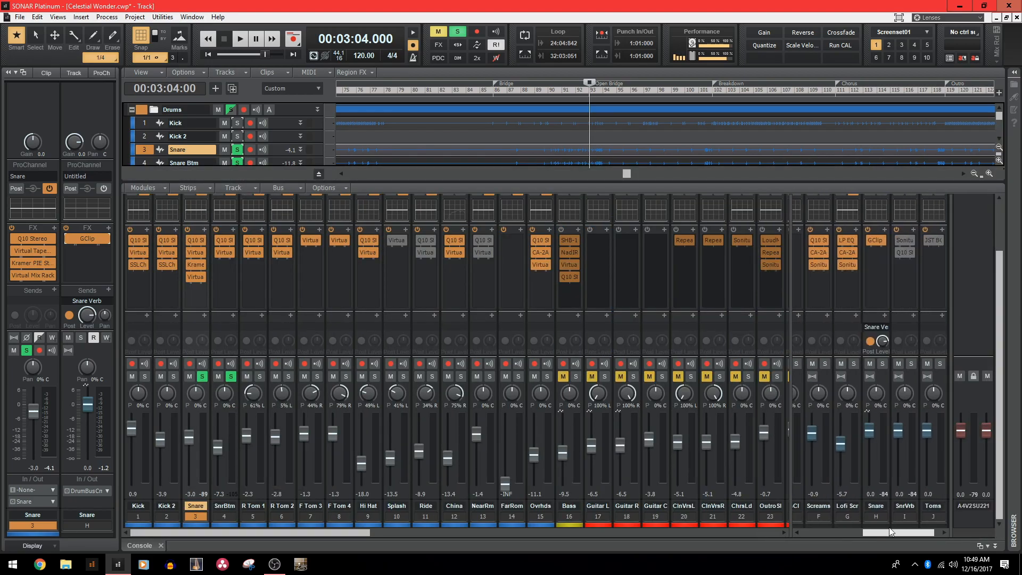
{"action": "left_click", "coordinate": [911, 363]}
{"action": "left_click", "coordinate": [899, 241]}
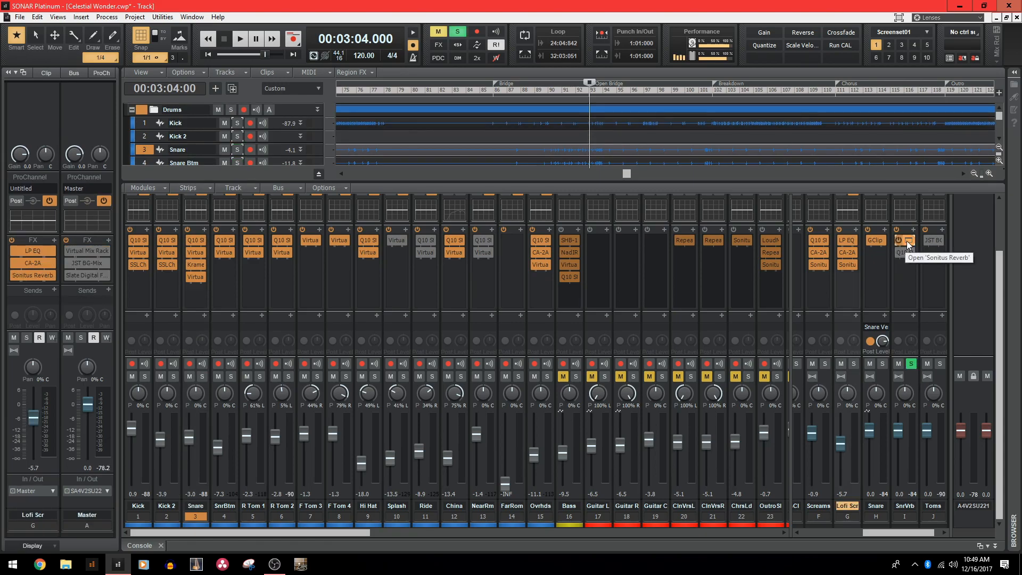
{"action": "left_click", "coordinate": [907, 243]}
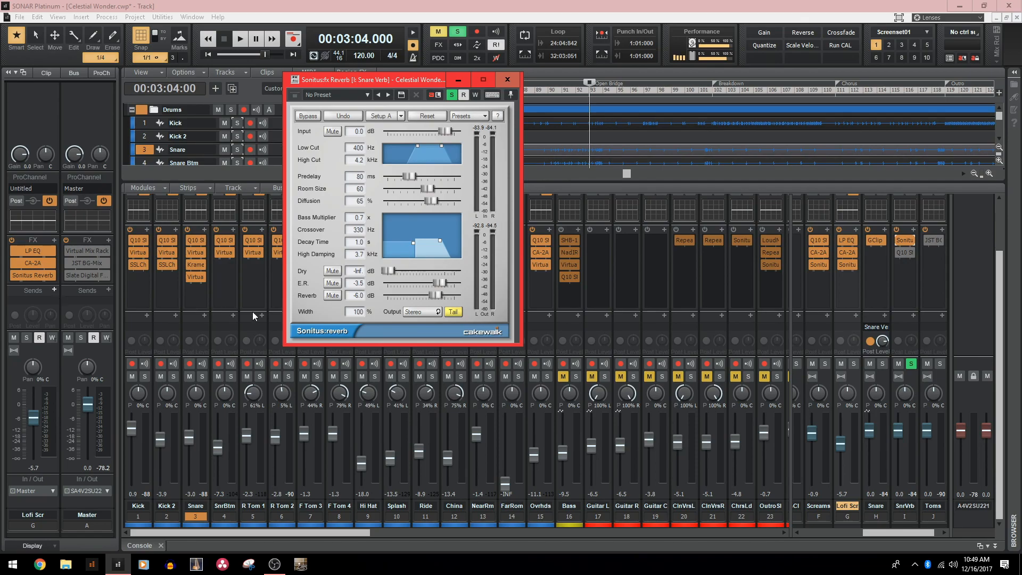
{"action": "key", "text": "space"}
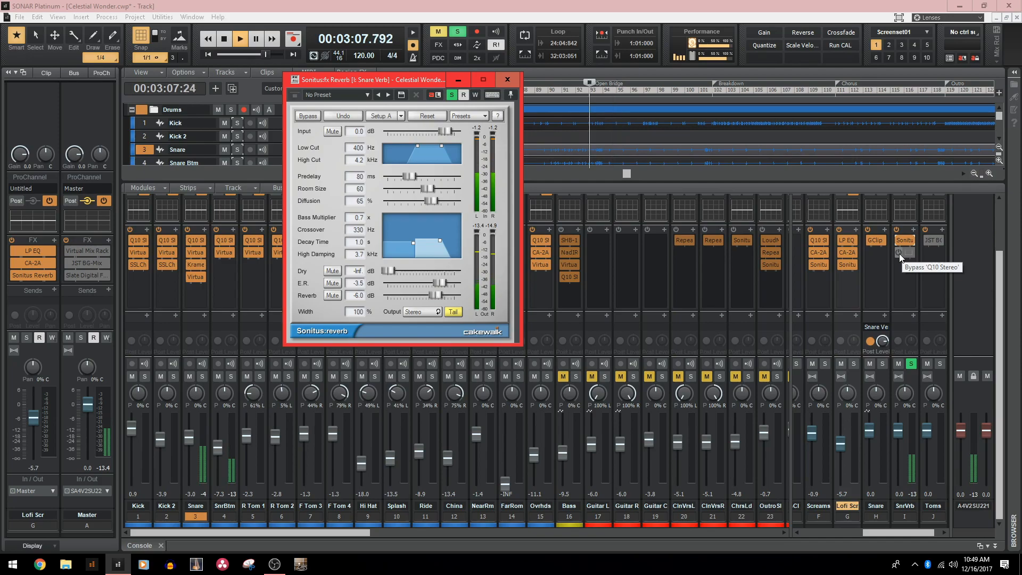
Restart playback and enable Q10 Stereo after the reverb on the Snare Verb bus.
{"action": "key", "text": "space"}
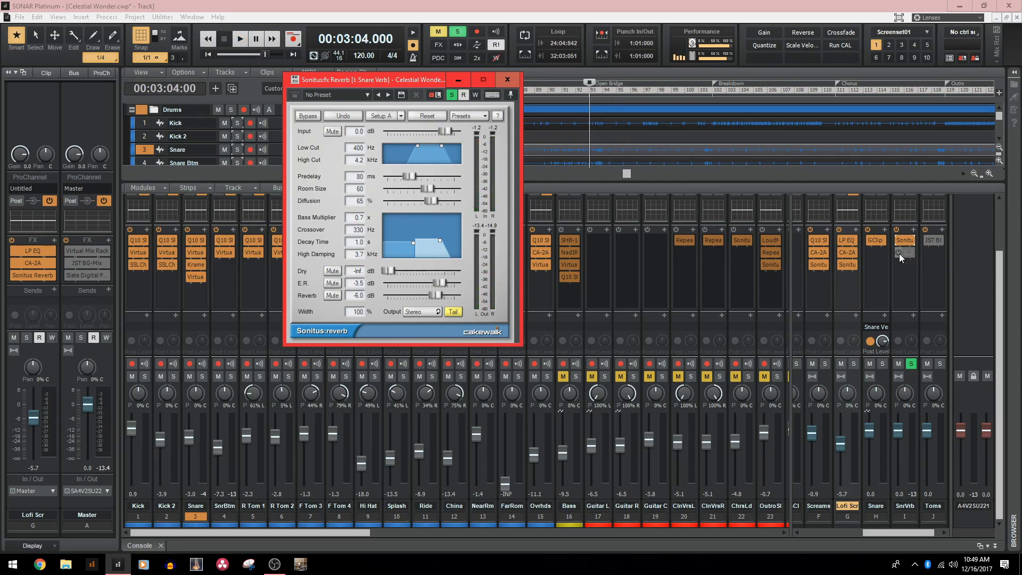
{"action": "key", "text": "space"}
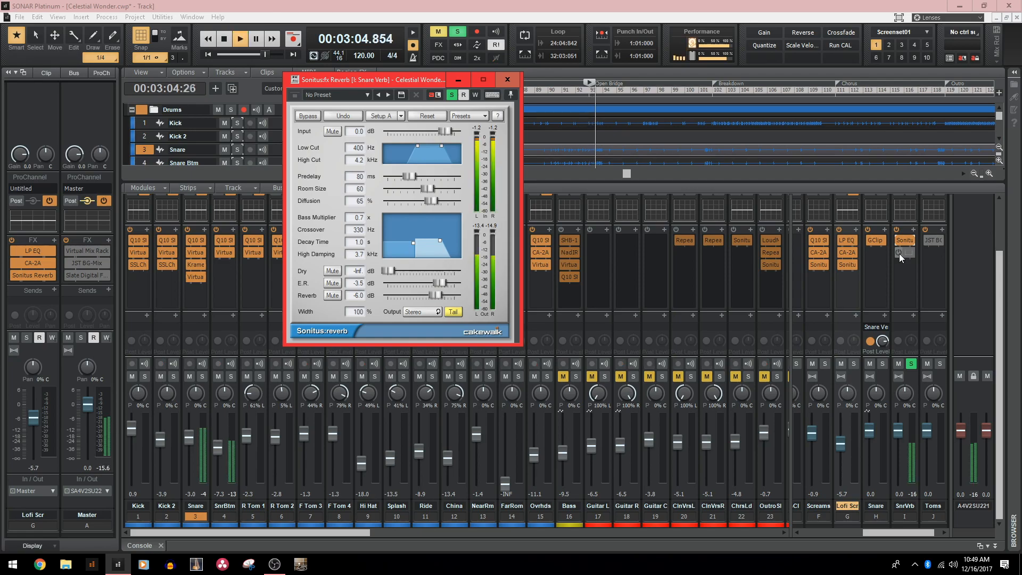
{"action": "left_click", "coordinate": [900, 253]}
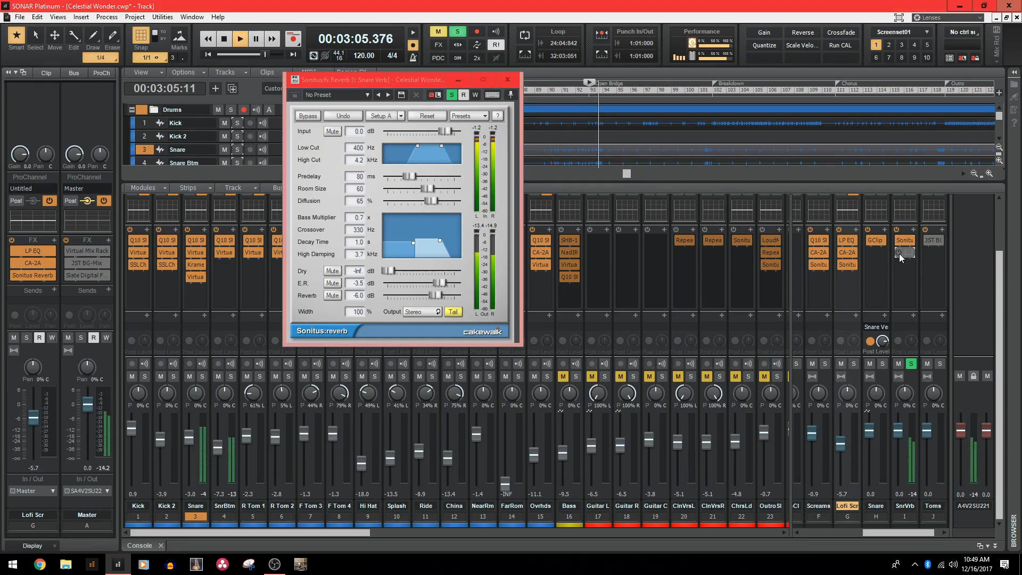
Solo the Snare and Snare Btm tracks and the Snare bus to hear the dry snare together with its reverb.
{"action": "left_click", "coordinate": [237, 149]}
{"action": "left_click", "coordinate": [240, 160]}
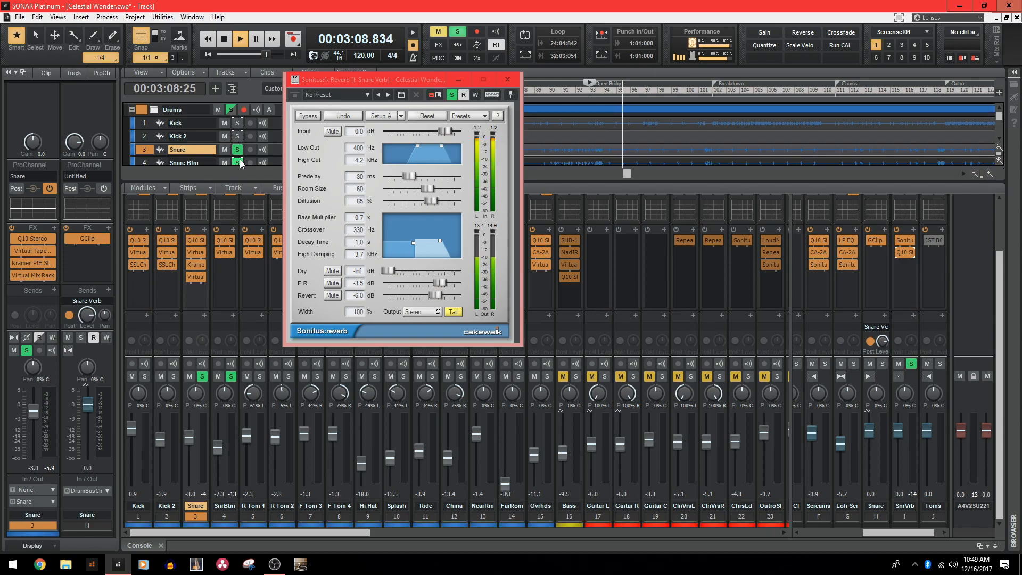
{"action": "left_click", "coordinate": [80, 337]}
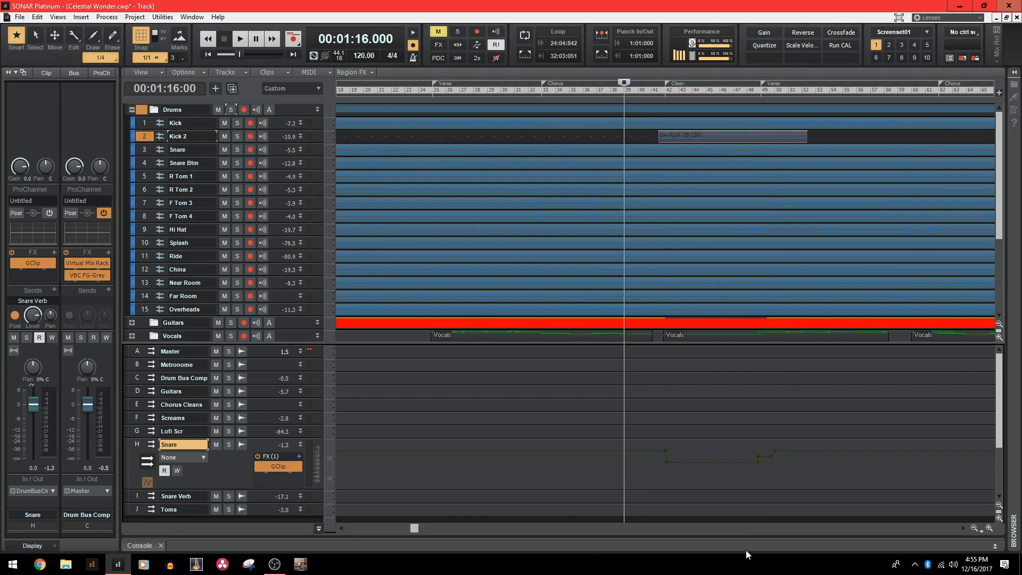
Play the full mix from about measure 48 to hear the Snare bus's automation leading into the verse.
{"action": "left_click", "coordinate": [741, 91]}
{"action": "key", "text": "space"}
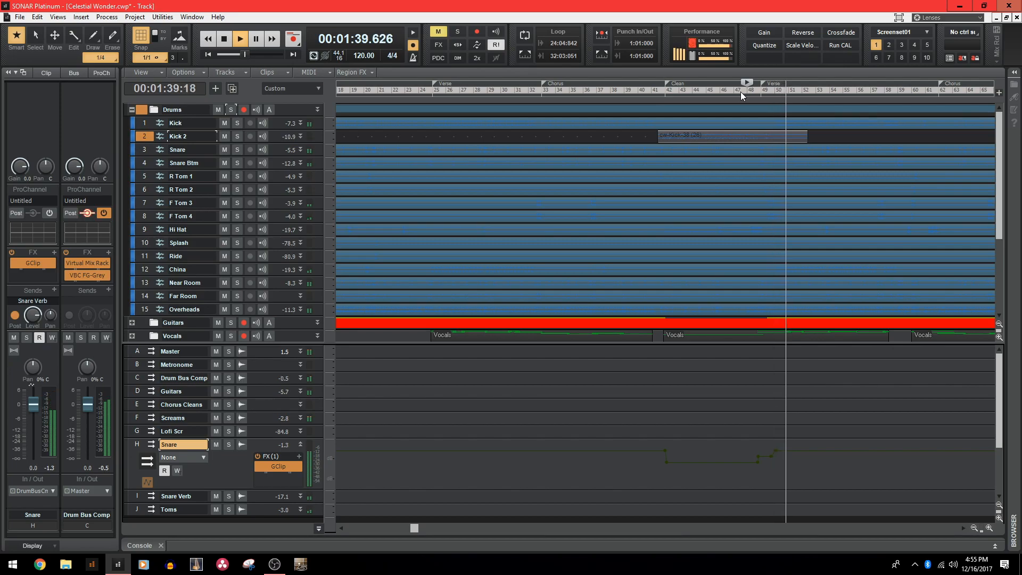
{"action": "key", "text": "space"}
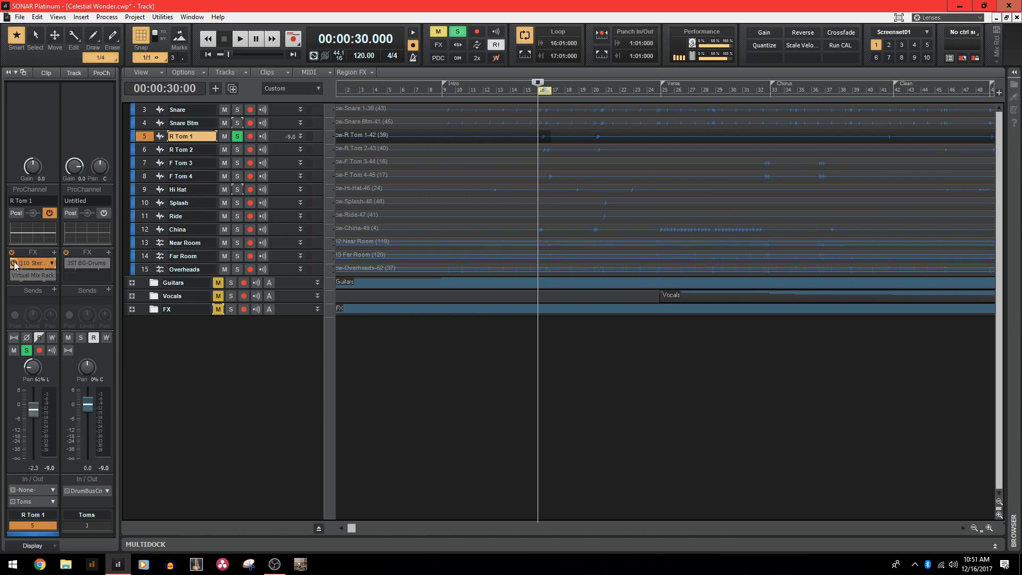
Review the Q10 Stereo cut on the R Tom 1 track and compare the soloed tom with the equalizer bypassed and enabled.
{"action": "double_click", "coordinate": [15, 262]}
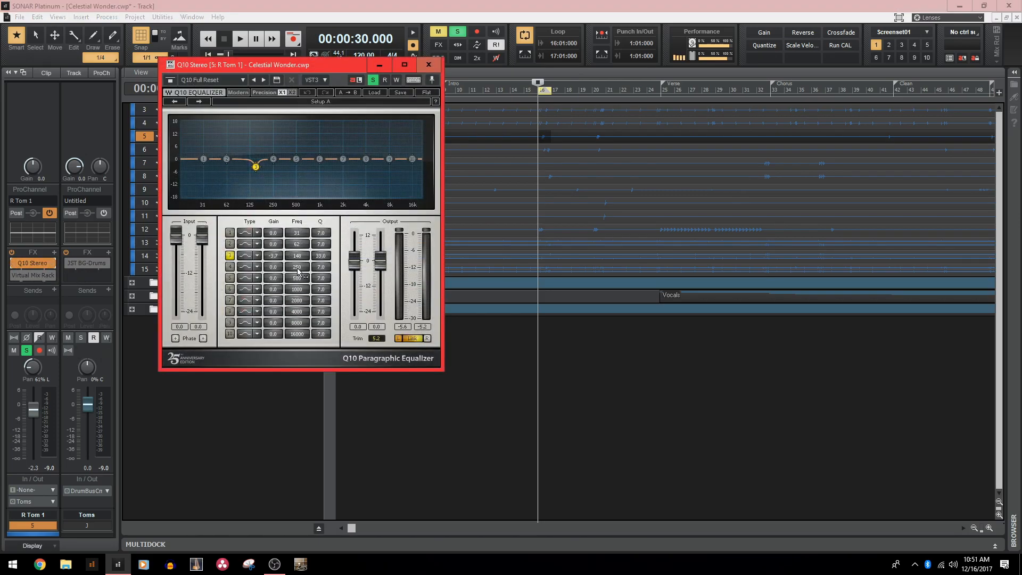
{"action": "left_click", "coordinate": [13, 262]}
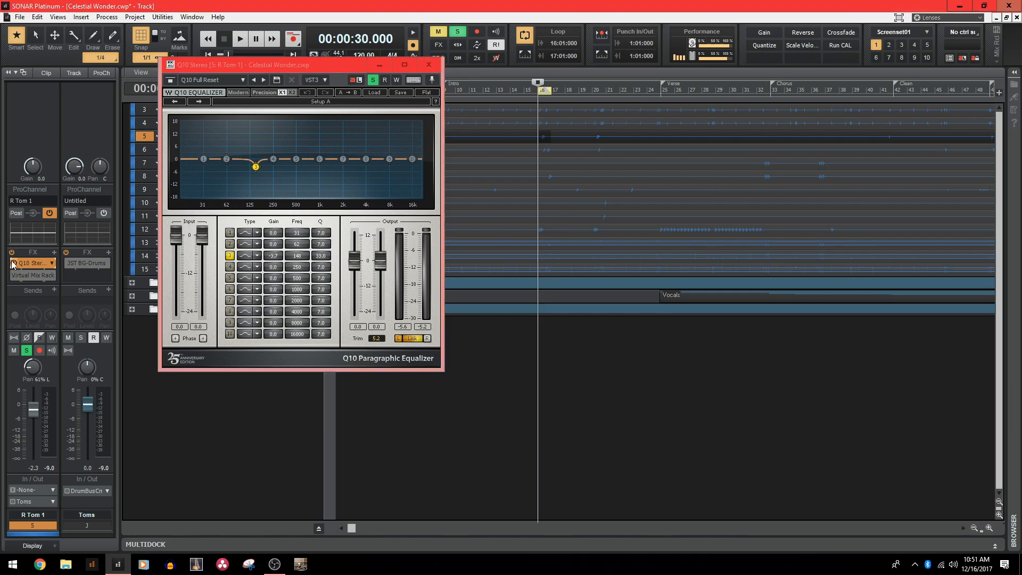
{"action": "key", "text": "space"}
{"action": "left_click", "coordinate": [14, 261]}
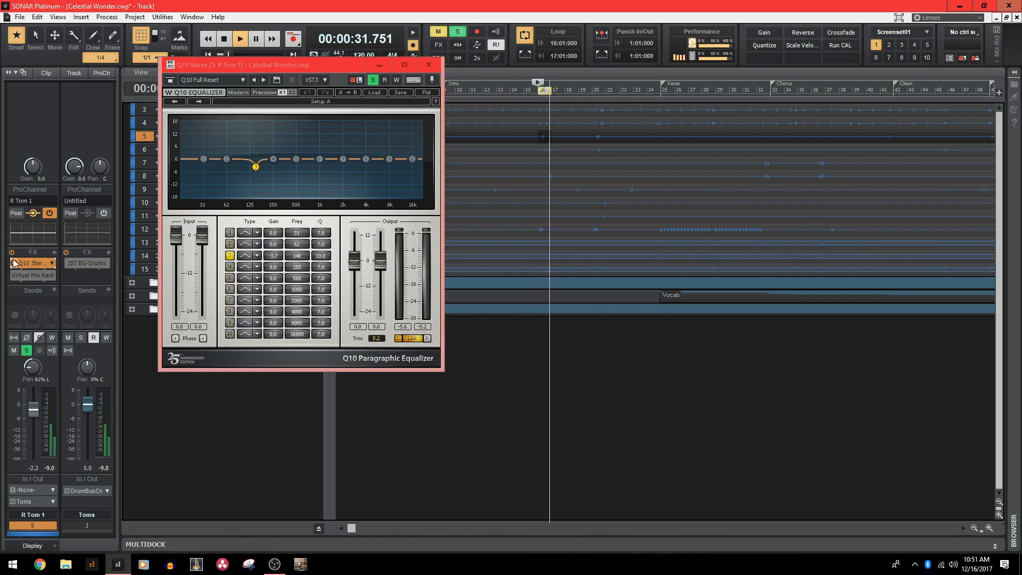
{"action": "key", "text": "space"}
{"action": "left_click", "coordinate": [428, 65]}
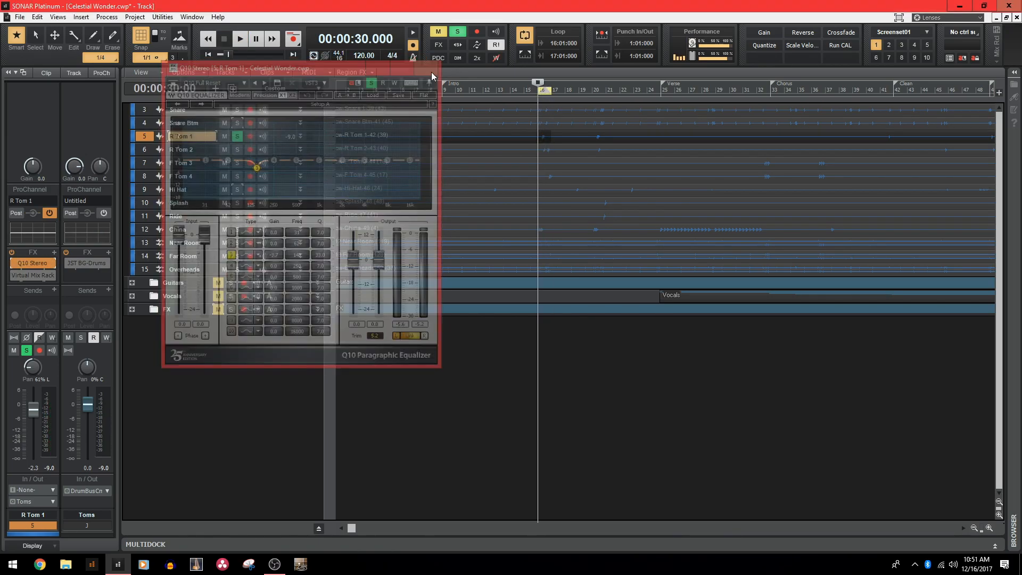
Enable R Tom 1's Virtual Mix Rack, review the FG-S low frequency setting, and switch on the London module during playback.
{"action": "left_click", "coordinate": [13, 275]}
{"action": "double_click", "coordinate": [29, 275]}
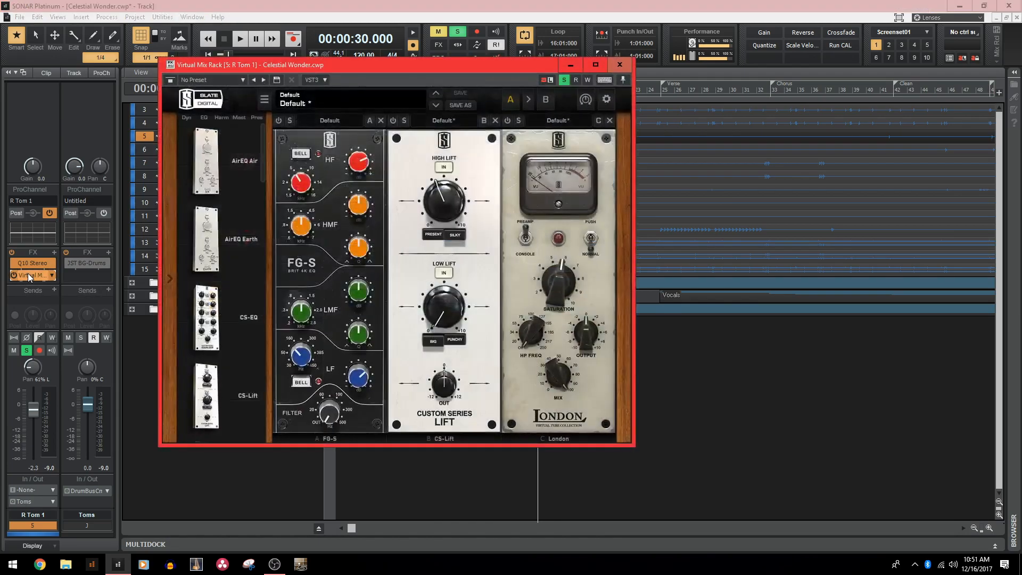
{"action": "mouse_move", "coordinate": [304, 362]}
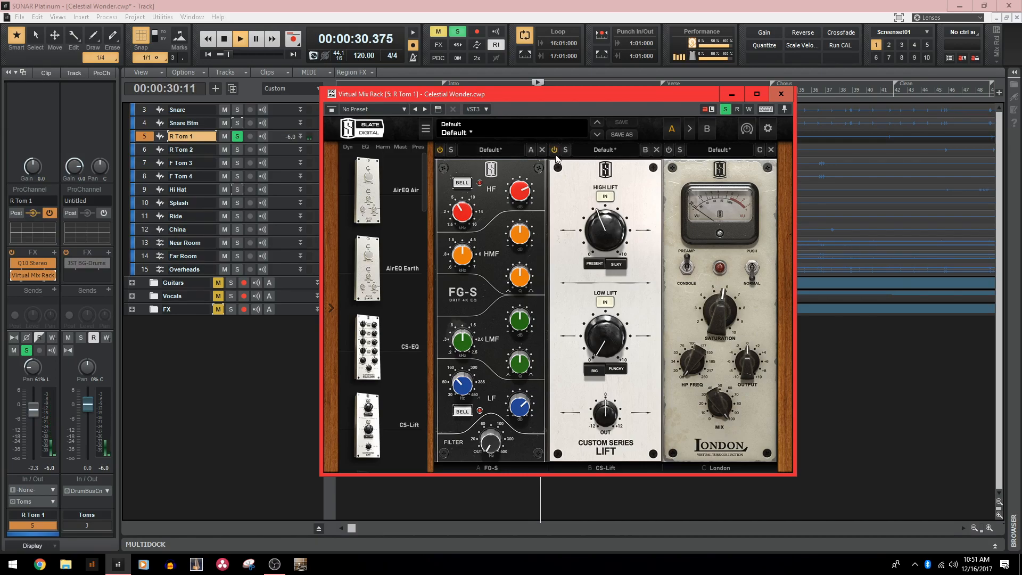
{"action": "left_click", "coordinate": [670, 149]}
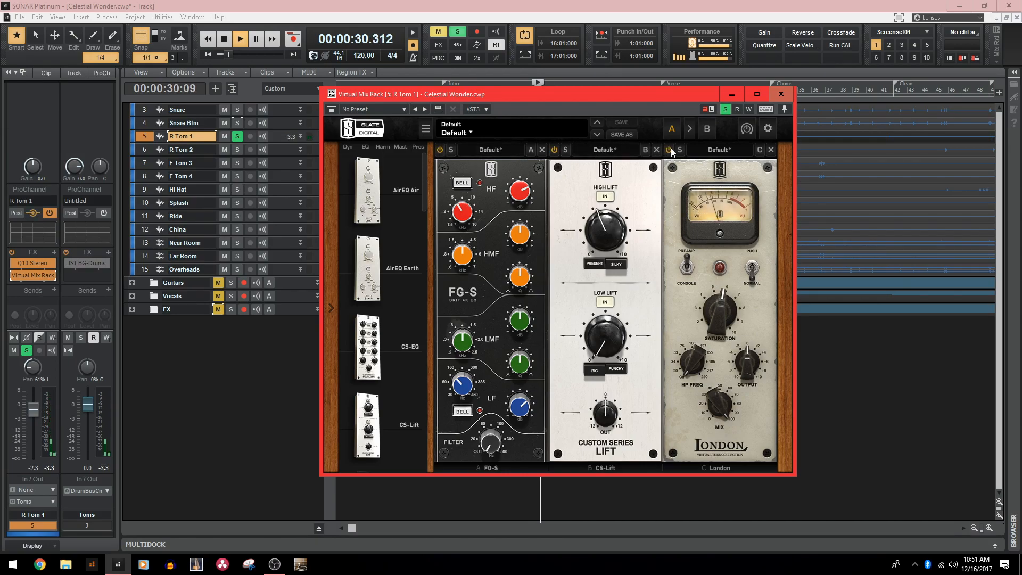
{"action": "left_click", "coordinate": [785, 96]}
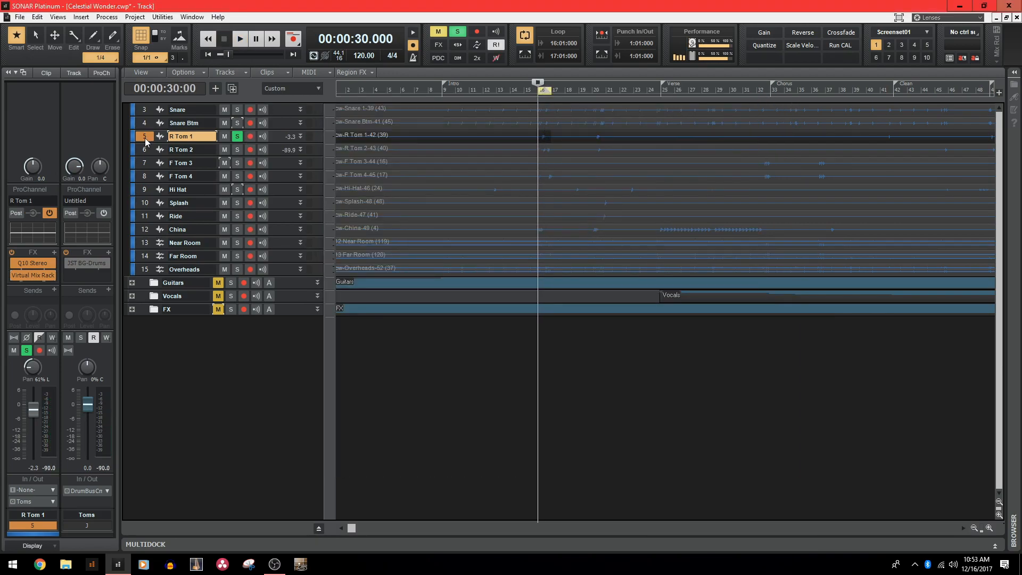
Solo the R Tom 2 track and review its Q10 Stereo curve and the High Lift setting of its CS-Lift module.
{"action": "left_click", "coordinate": [144, 150]}
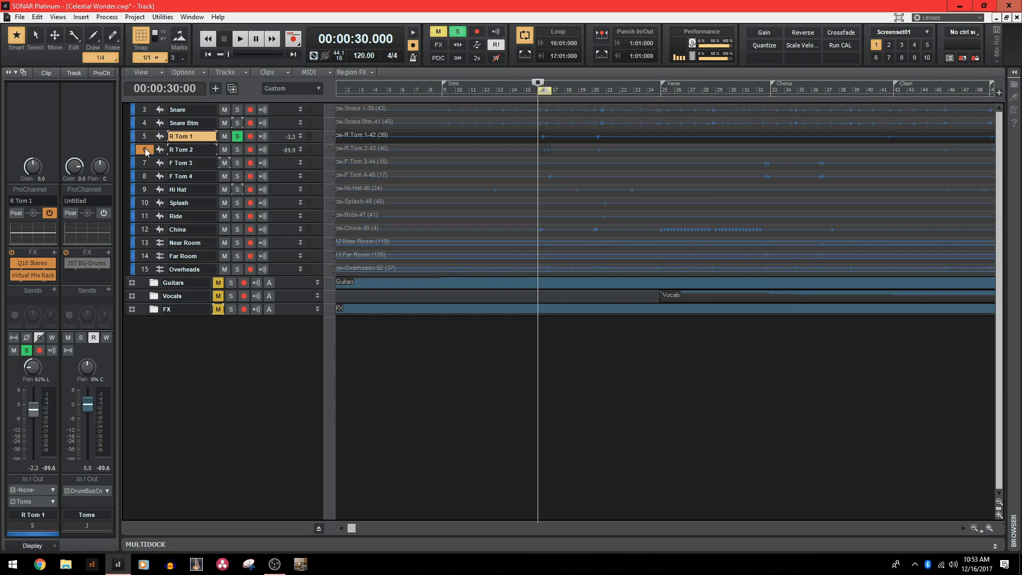
{"action": "left_click", "coordinate": [237, 150]}
{"action": "double_click", "coordinate": [31, 264]}
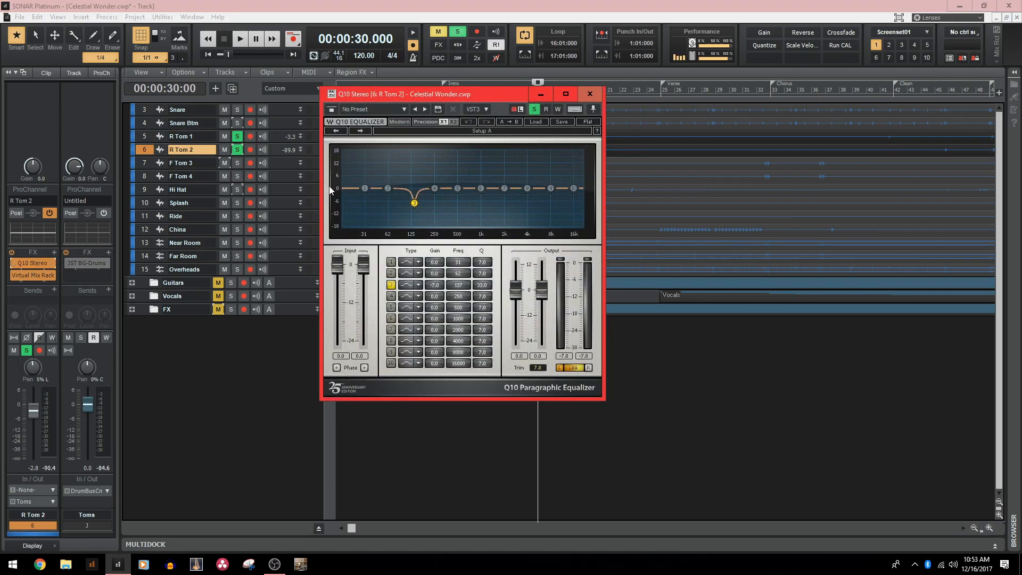
{"action": "double_click", "coordinate": [46, 274]}
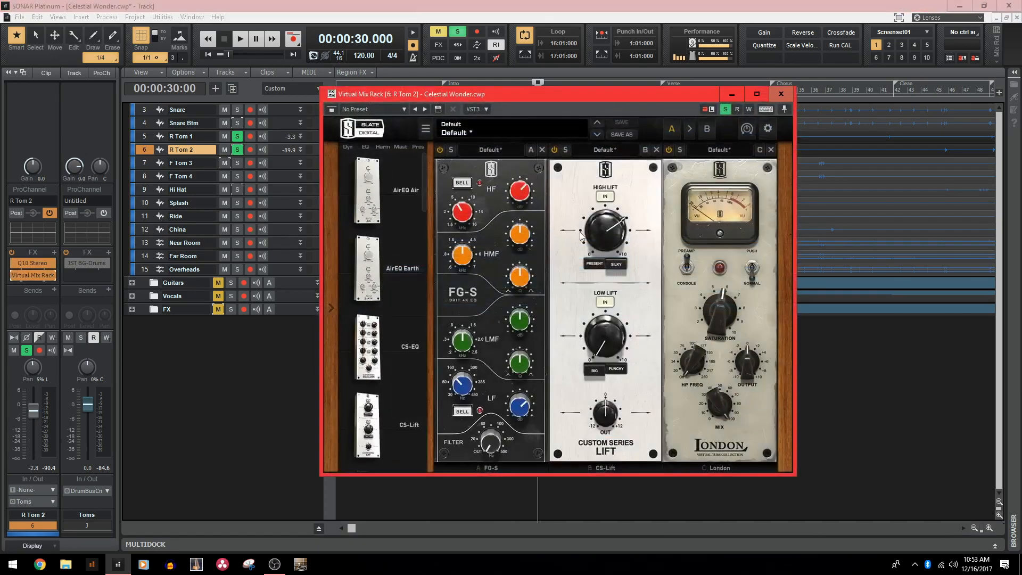
{"action": "mouse_move", "coordinate": [603, 236]}
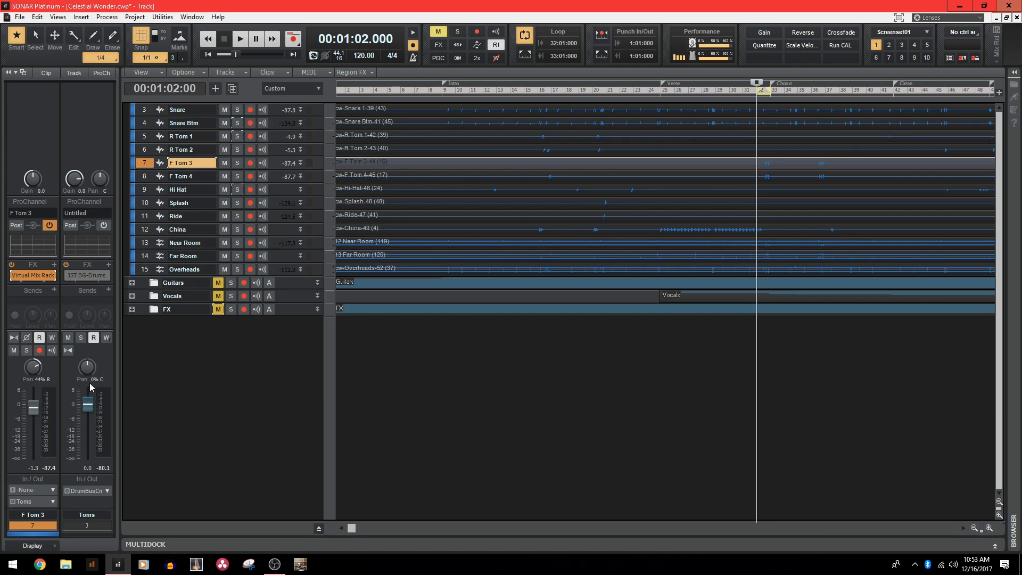
Review the FG-S low and high frequency settings on F Tom 3, and compare the soloed tom without and with Virtual Mix Rack.
{"action": "double_click", "coordinate": [36, 275]}
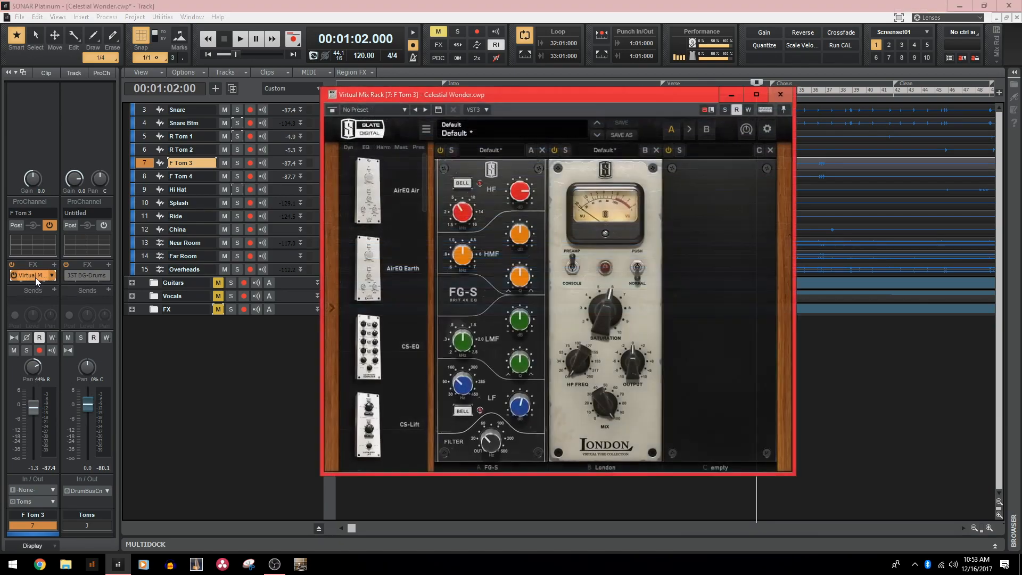
{"action": "mouse_move", "coordinate": [456, 392]}
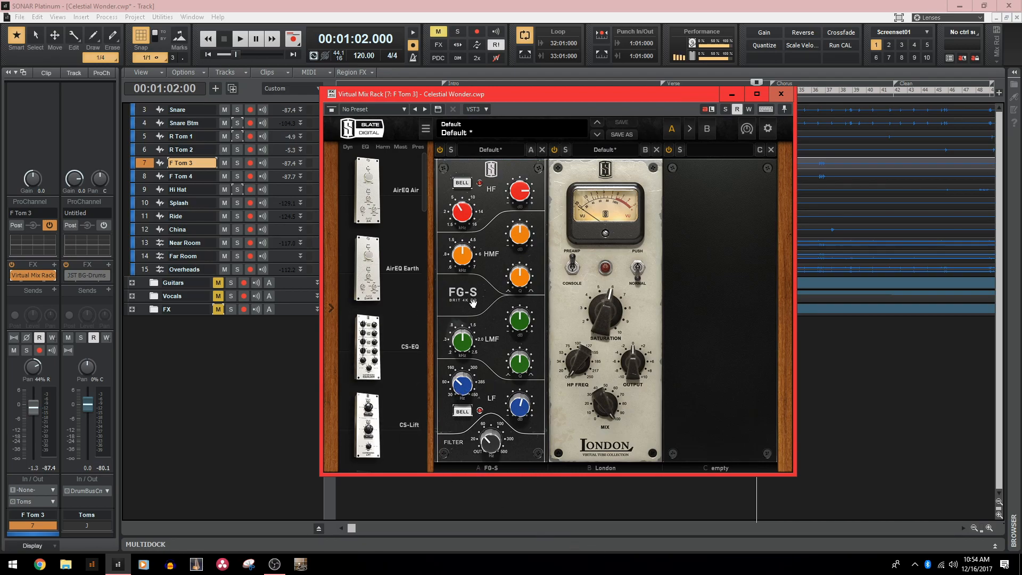
{"action": "mouse_move", "coordinate": [515, 197]}
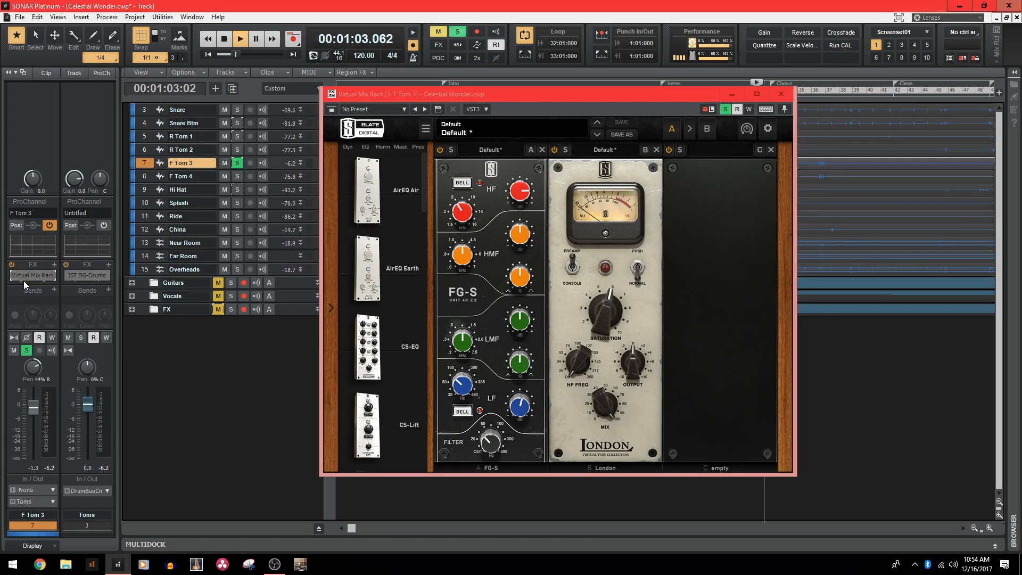
{"action": "left_click", "coordinate": [14, 276]}
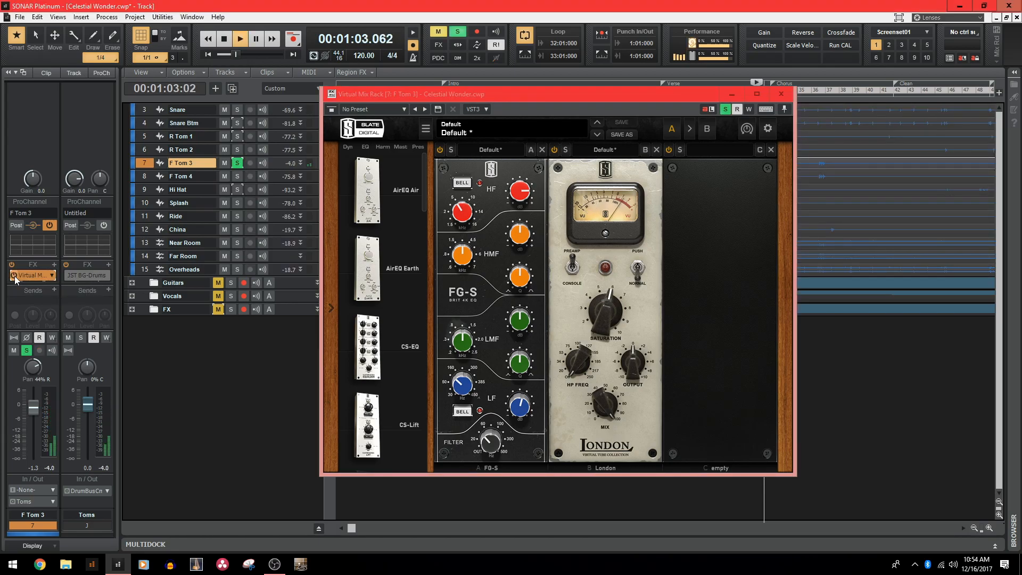
{"action": "key", "text": "space"}
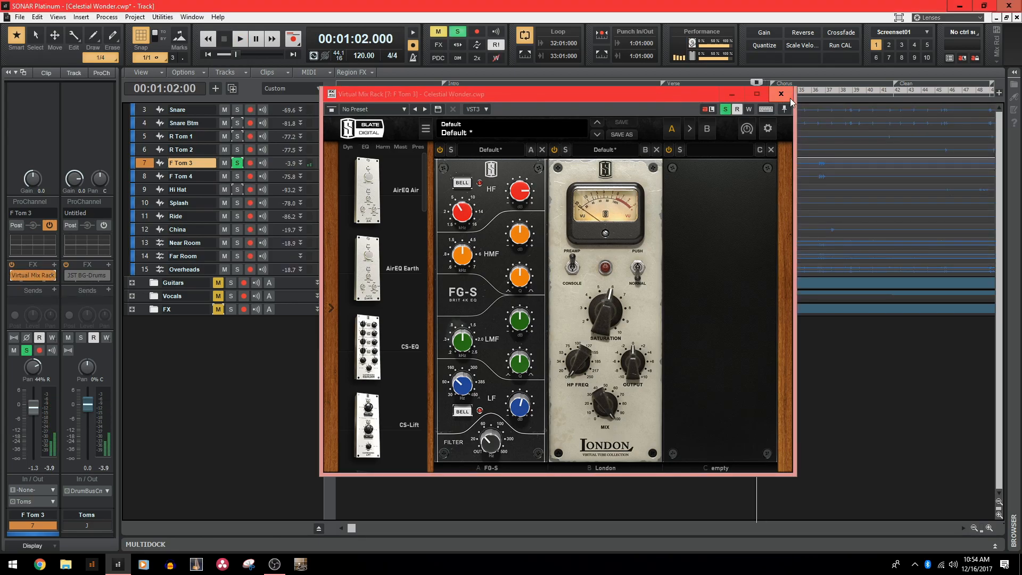
{"action": "left_click", "coordinate": [781, 93]}
Solo only the F Tom 4 track and compare its playback with Virtual Mix Rack bypassed and enabled.
{"action": "left_click", "coordinate": [237, 176]}
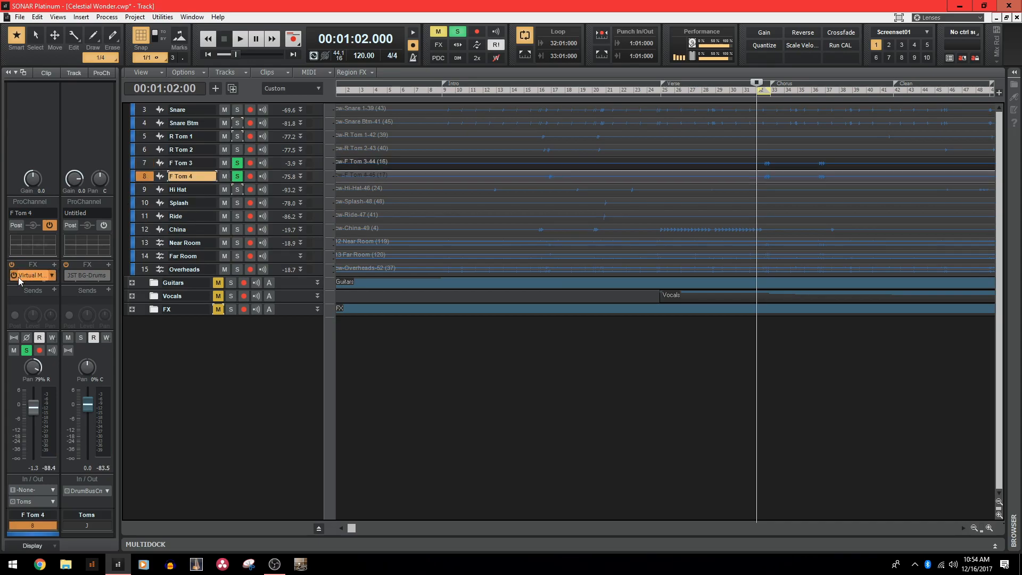
{"action": "left_click", "coordinate": [237, 166]}
{"action": "left_click", "coordinate": [14, 277]}
{"action": "key", "text": "space"}
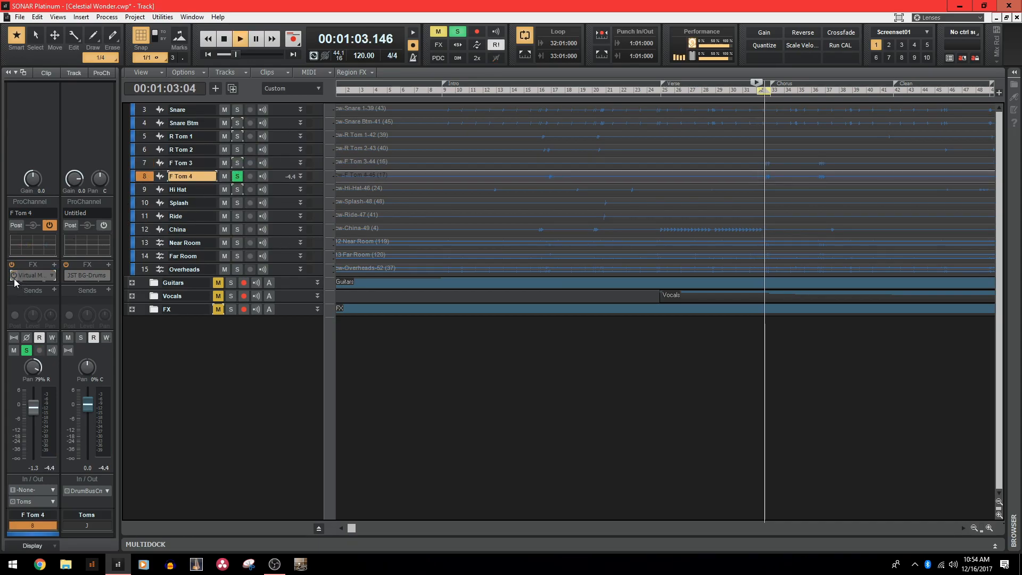
{"action": "left_click", "coordinate": [14, 276]}
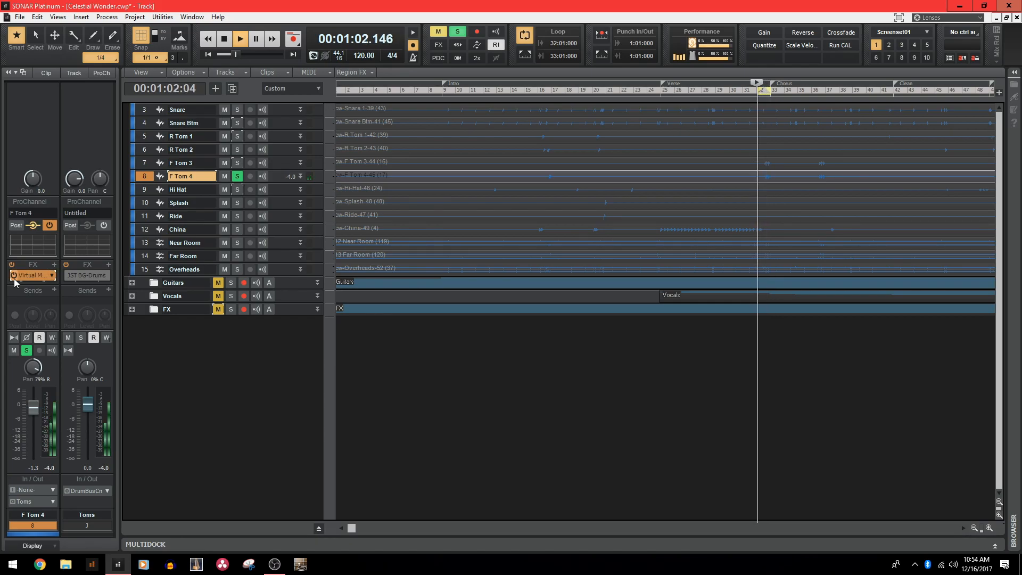
Stop playback and enable the JST BG-Drums effect on the Toms bus.
{"action": "key", "text": "space"}
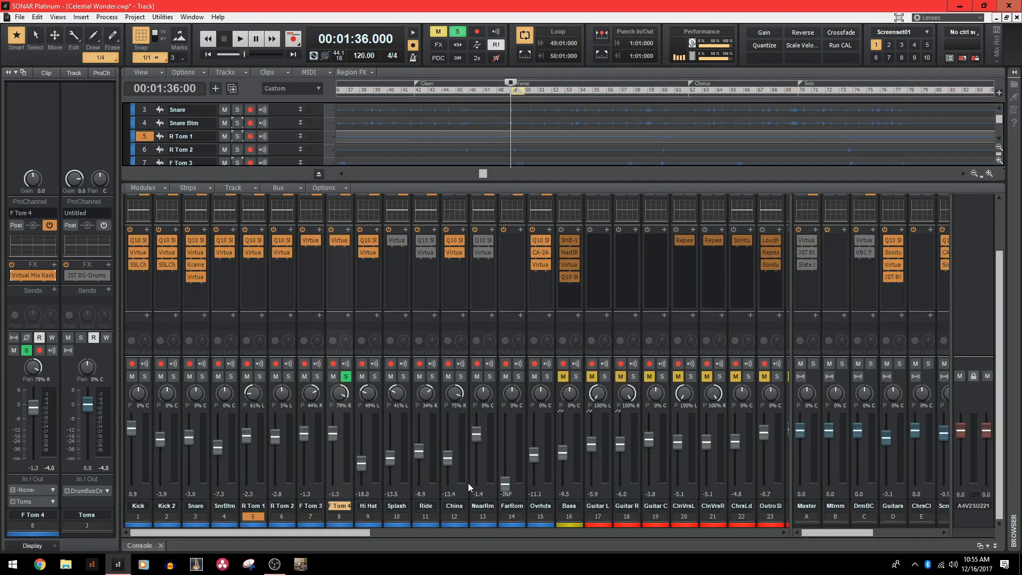
{"action": "left_click", "coordinate": [916, 529]}
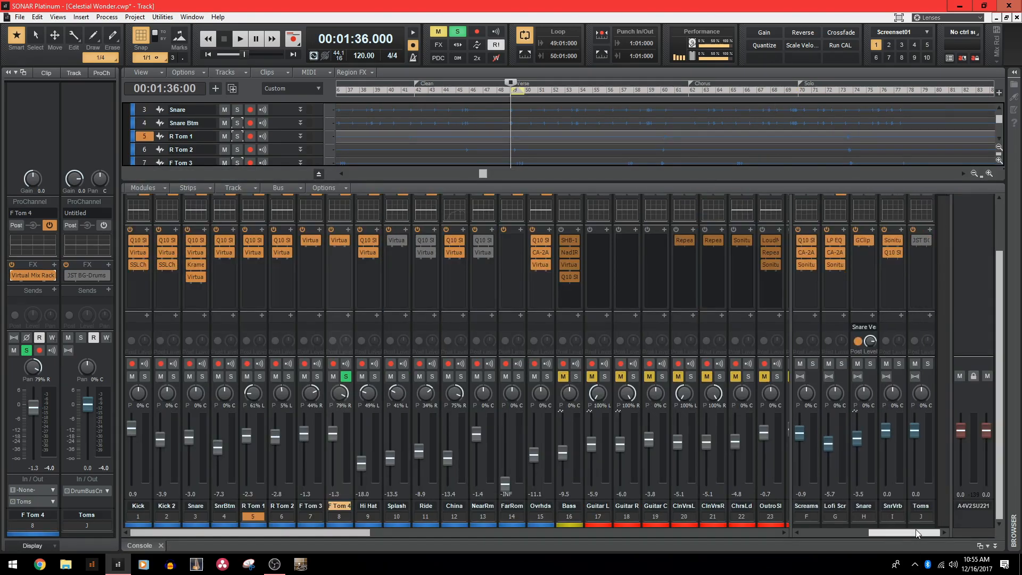
{"action": "left_click", "coordinate": [915, 241]}
Solo the F Tom 3, R Tom 2 and R Tom 1 tracks together with F Tom 4.
{"action": "scroll", "coordinate": [269, 137], "scroll_direction": "down", "scroll_amount": 1}
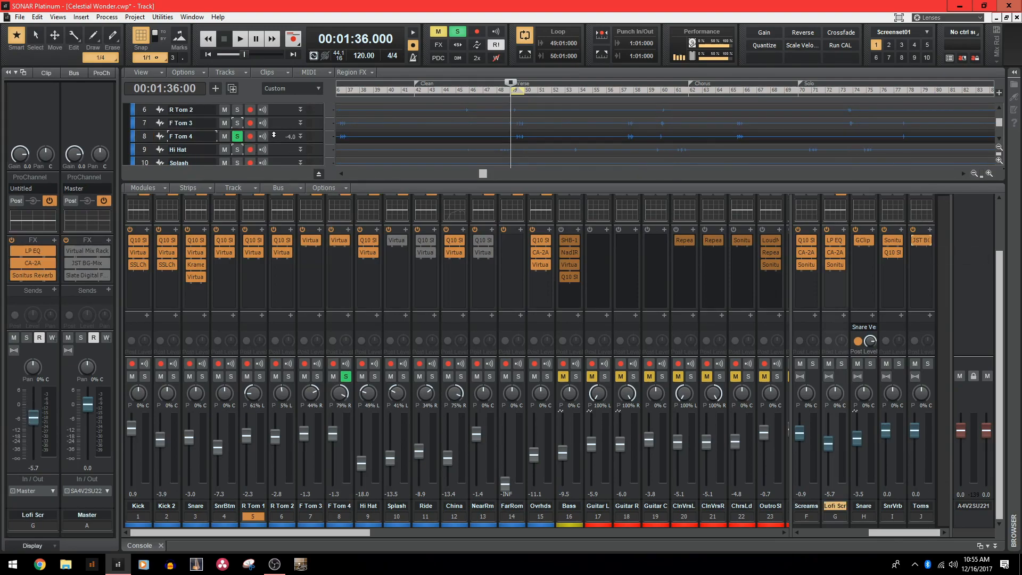
{"action": "left_click", "coordinate": [238, 124]}
{"action": "left_click", "coordinate": [237, 110]}
{"action": "scroll", "coordinate": [312, 134], "scroll_direction": "up", "scroll_amount": 1}
{"action": "left_click", "coordinate": [238, 137]}
Open the Toms bus's JST BG-Drums and compare the soloed toms with the effect bypassed and active.
{"action": "left_click", "coordinate": [927, 240]}
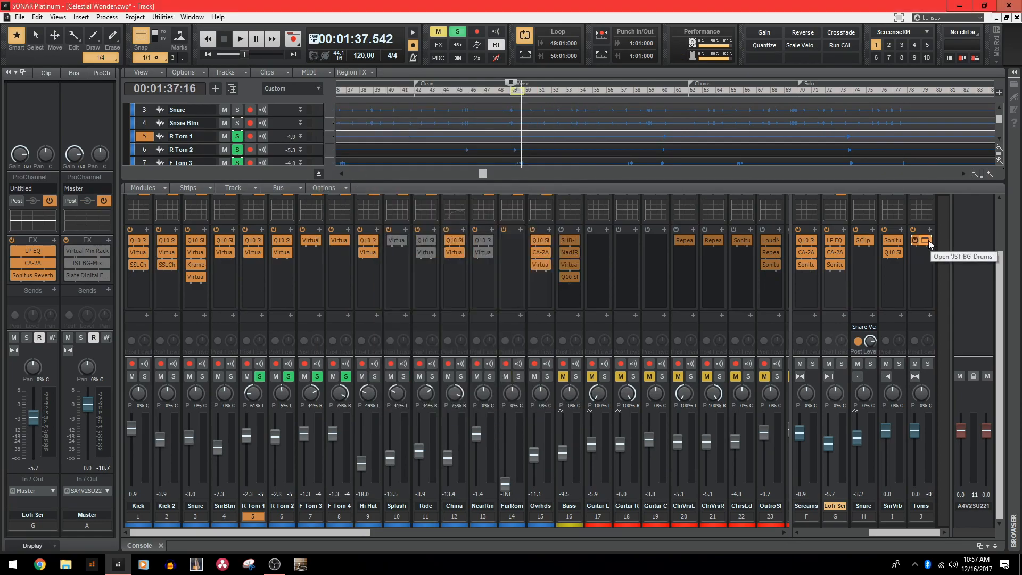
{"action": "left_click", "coordinate": [926, 241]}
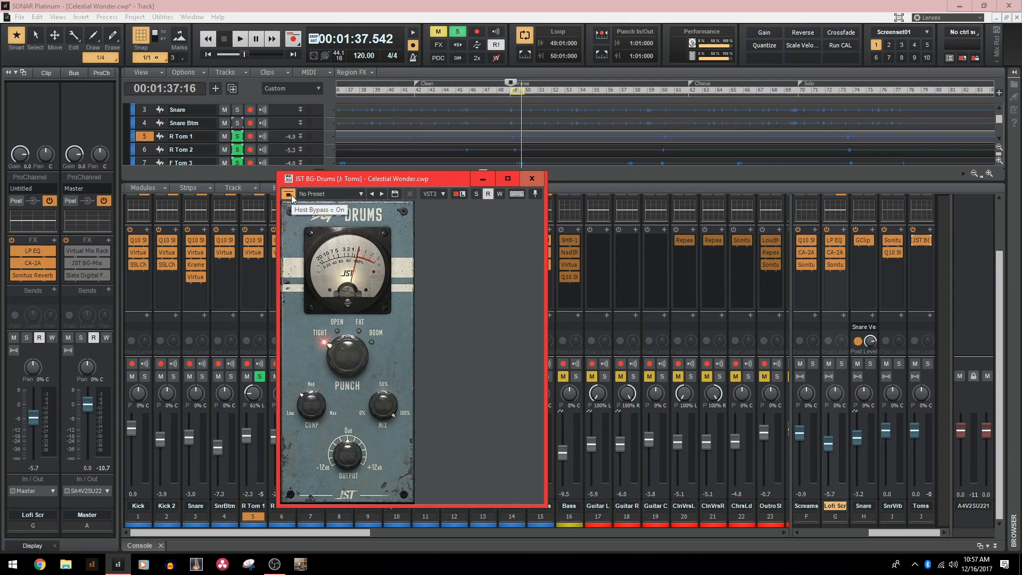
{"action": "key", "text": "space"}
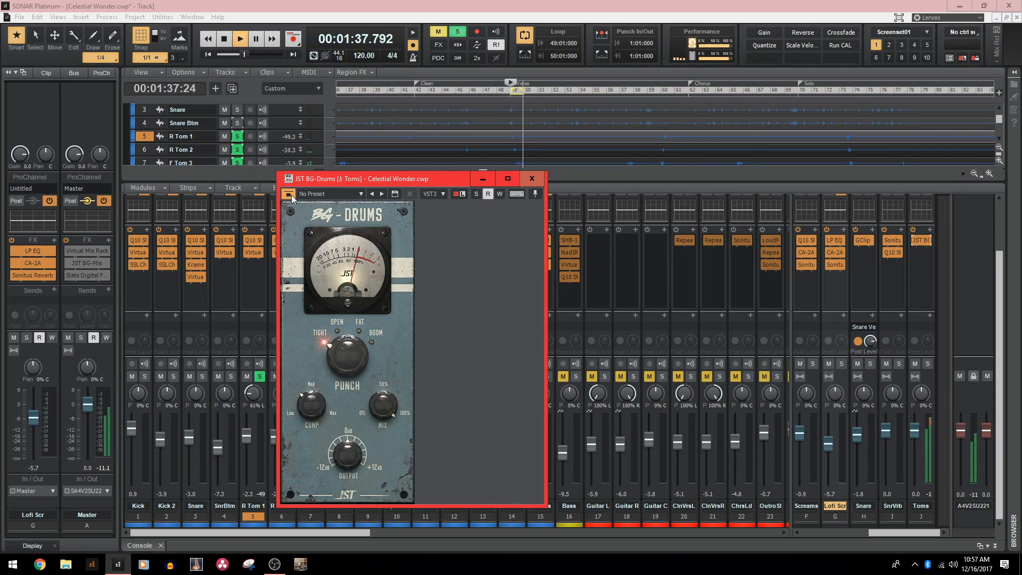
{"action": "left_click", "coordinate": [292, 197]}
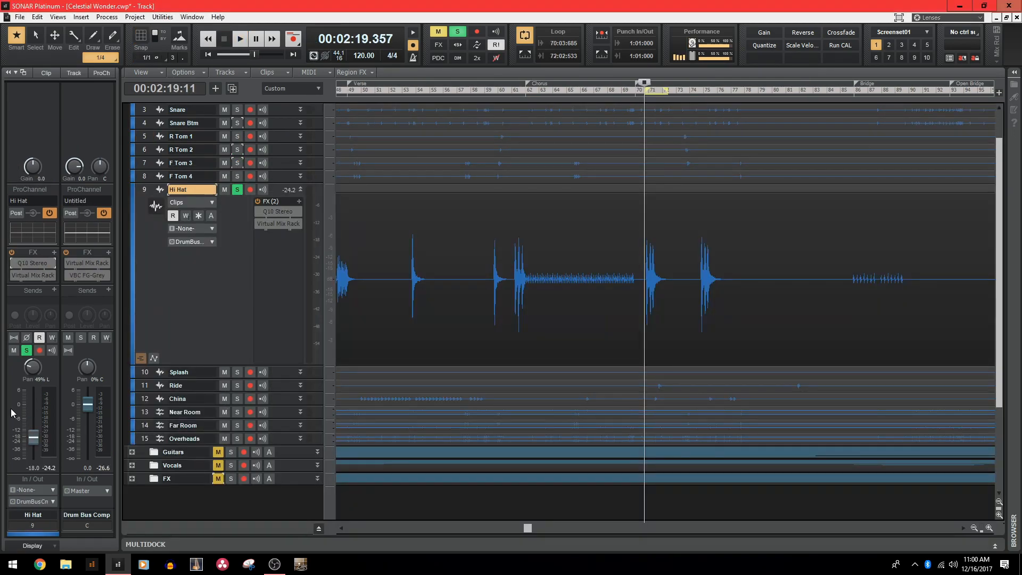
Review and audition the Hi Hat's Q10 Stereo curve, and enable and open its Virtual Mix Rack.
{"action": "double_click", "coordinate": [32, 263]}
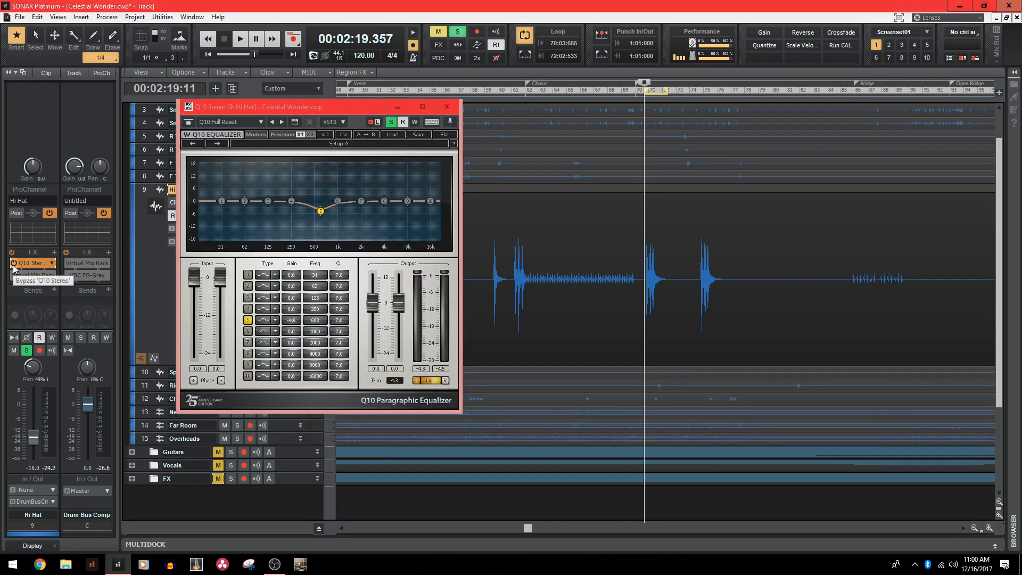
{"action": "key", "text": "space"}
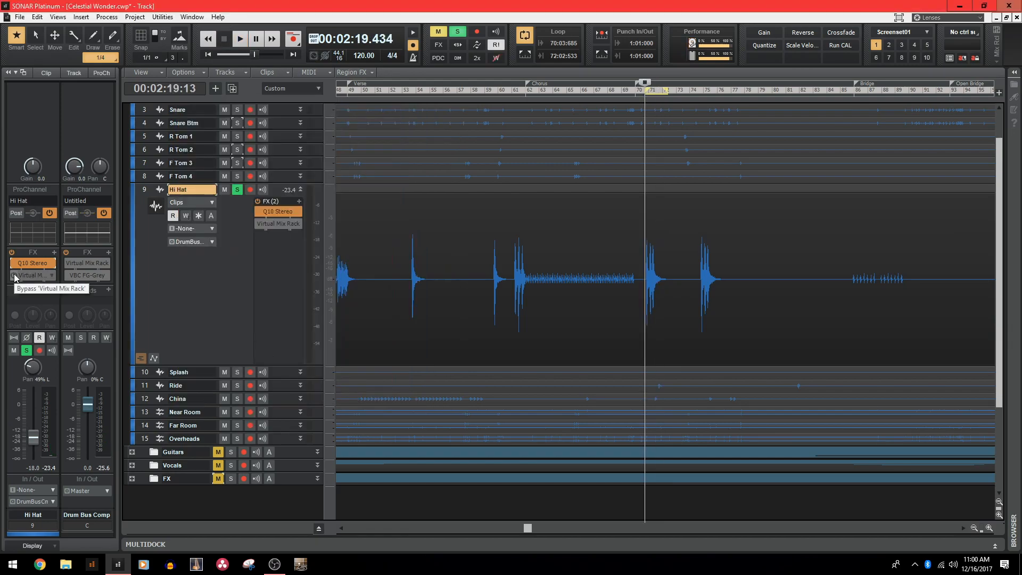
{"action": "left_click", "coordinate": [13, 276]}
{"action": "double_click", "coordinate": [35, 275]}
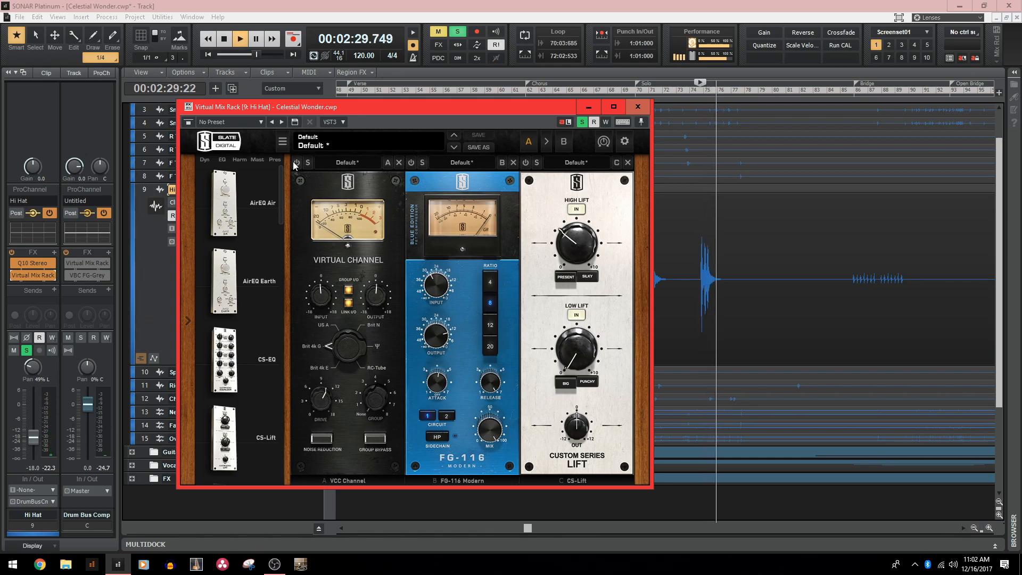
Switch on the Virtual Channel and FG-116 modules in the Hi Hat's Virtual Mix Rack and listen to the result.
{"action": "left_click", "coordinate": [295, 162]}
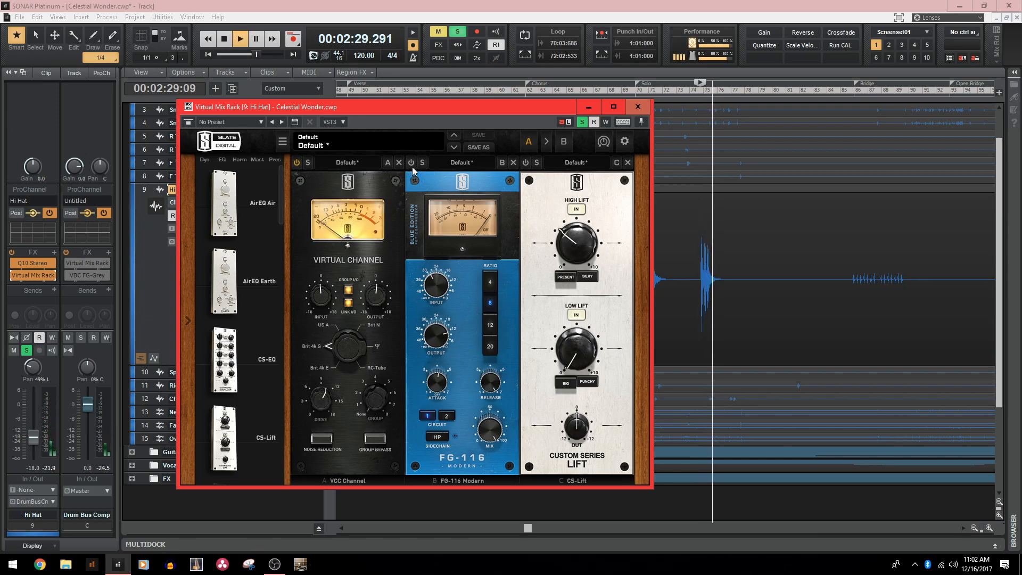
{"action": "left_click", "coordinate": [411, 162]}
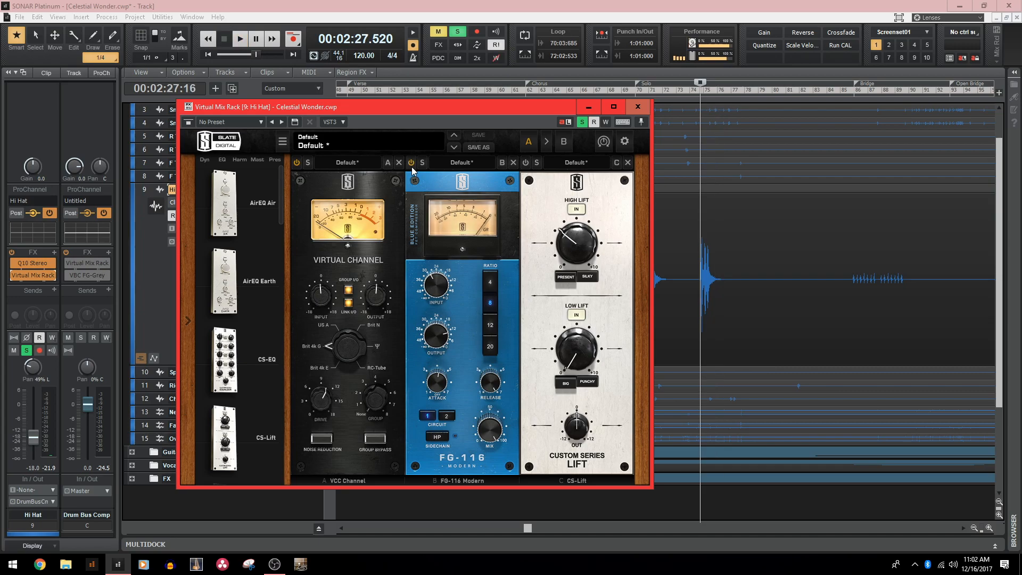
{"action": "key", "text": "space"}
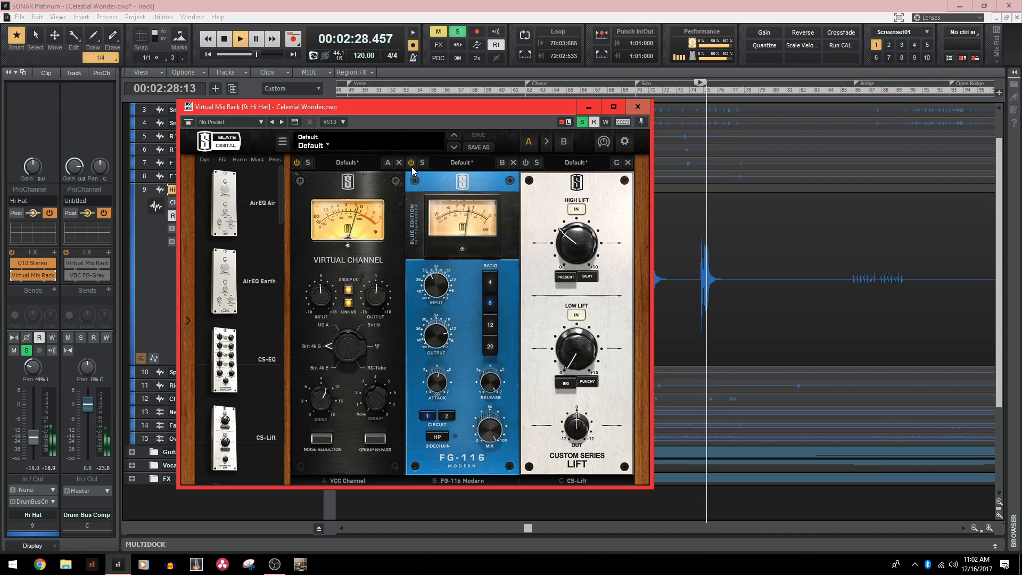
{"action": "key", "text": "space"}
{"action": "key", "text": "space"}
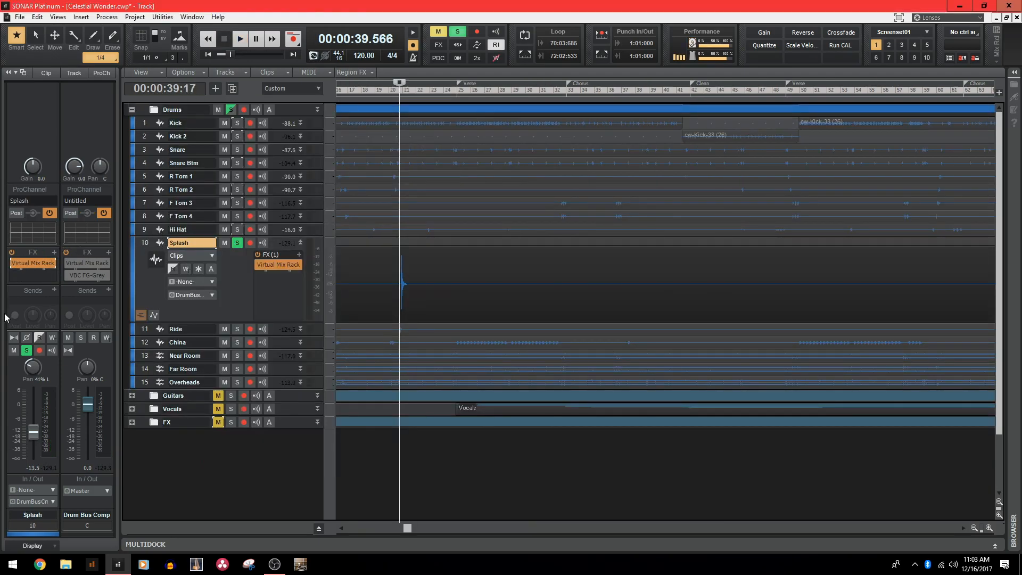
Review the Splash track's CS-EQ high-frequency and low-pass settings, and compare playback with Virtual Mix Rack bypassed and enabled.
{"action": "double_click", "coordinate": [28, 262]}
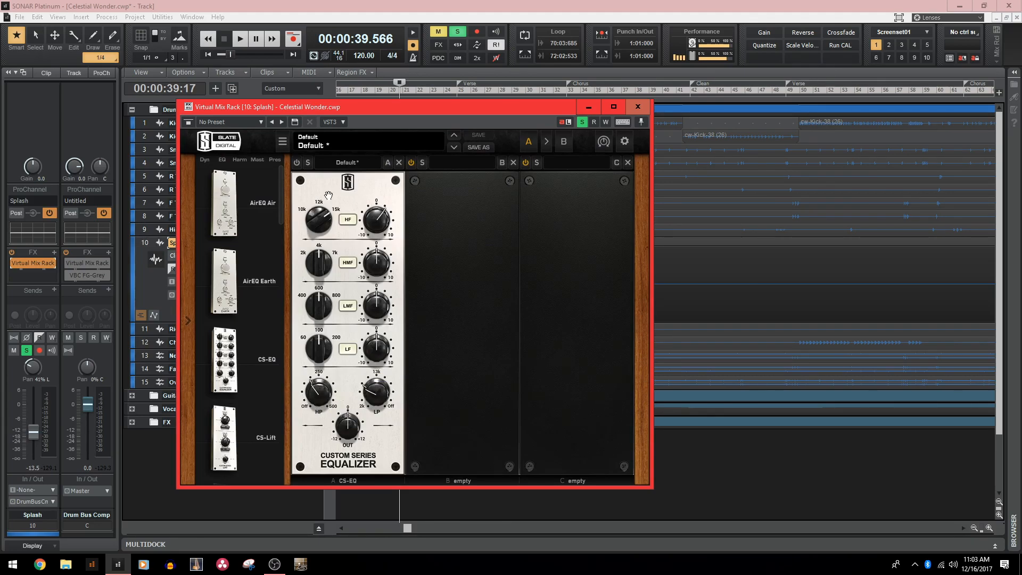
{"action": "mouse_move", "coordinate": [376, 216]}
{"action": "mouse_move", "coordinate": [372, 400]}
{"action": "key", "text": "space"}
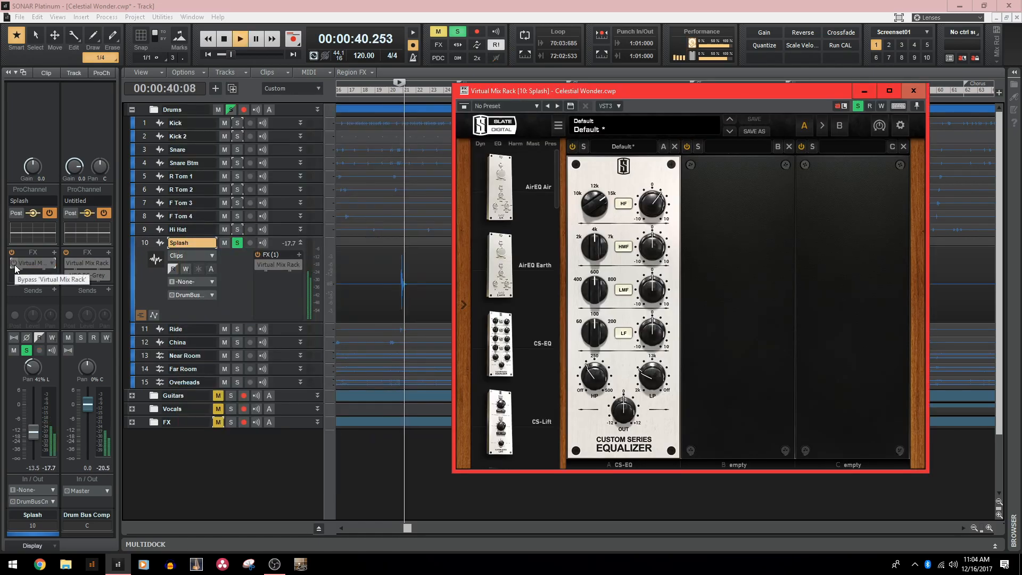
{"action": "key", "text": "space"}
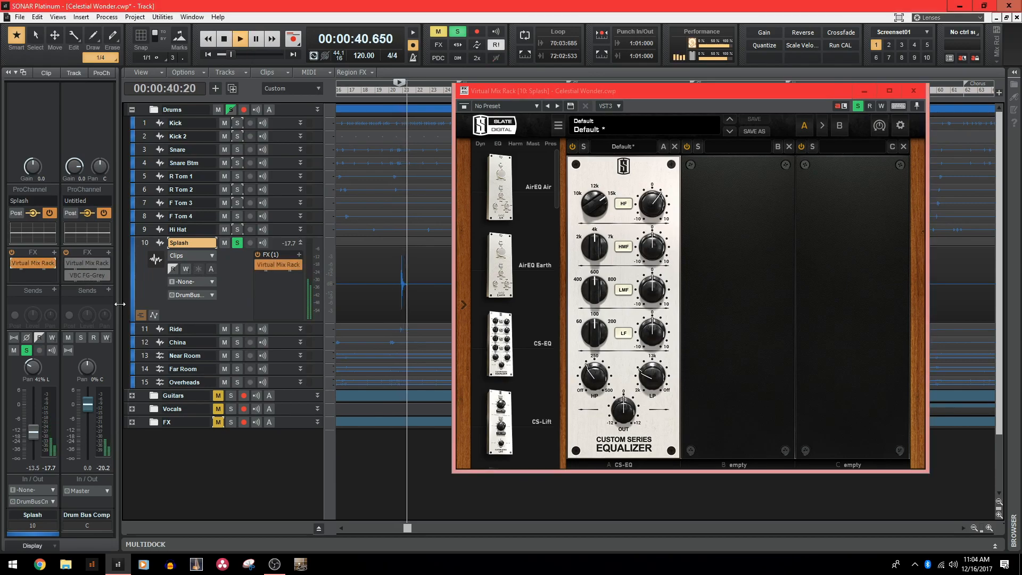
{"action": "key", "text": "space"}
Solo only the Ride track, close the Splash effect window, and enlarge the Ride track in place of Splash.
{"action": "left_click_drag", "start_coordinate": [260, 323], "coordinate": [272, 249]}
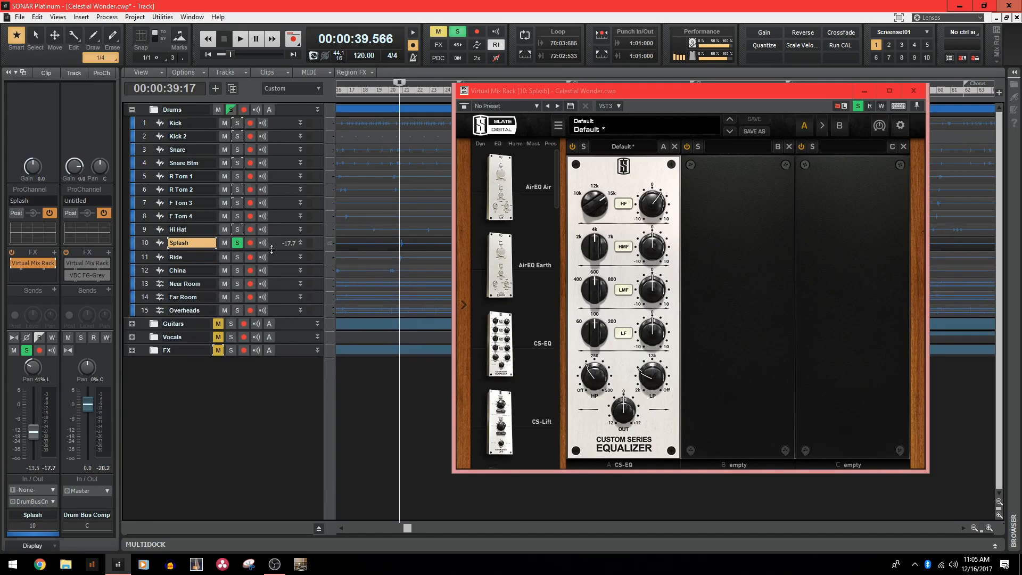
{"action": "left_click", "coordinate": [237, 257], "text": "ctrl"}
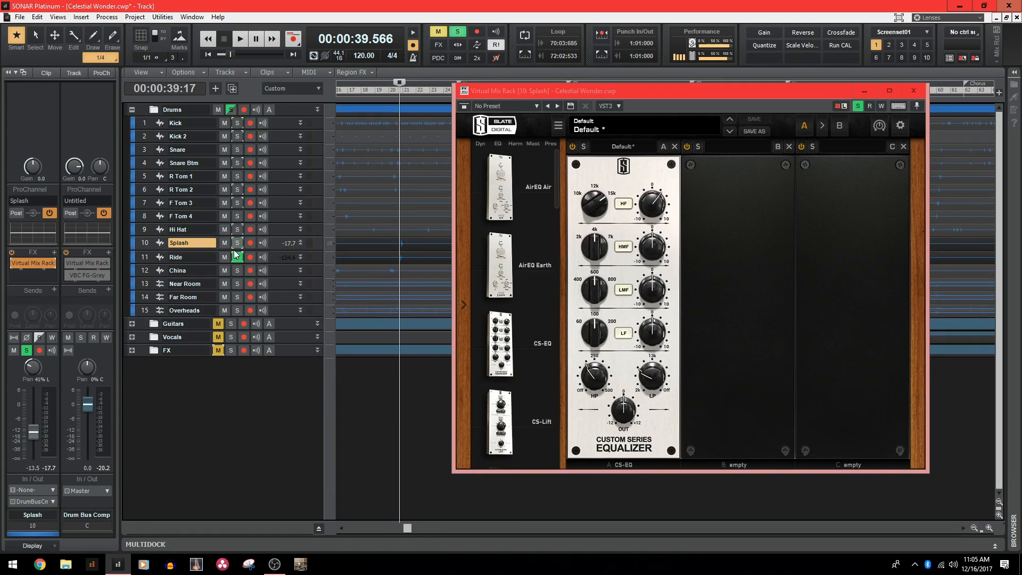
{"action": "left_click", "coordinate": [913, 91]}
{"action": "left_click_drag", "start_coordinate": [273, 264], "coordinate": [281, 392]}
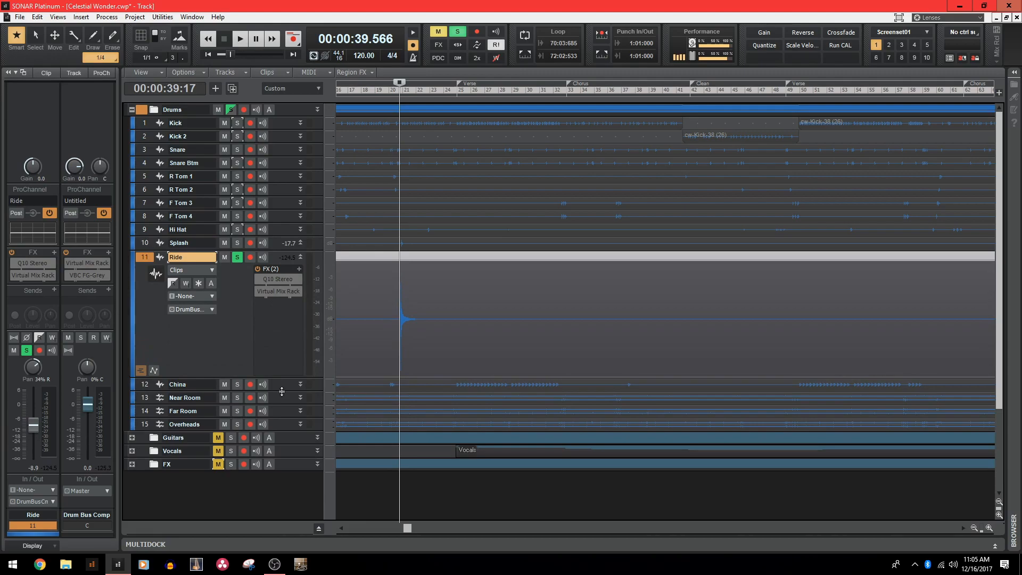
Enable the Ride's Q10 Stereo, review its curve, and compare playback with the equalizer bypassed and enabled.
{"action": "left_click", "coordinate": [13, 263]}
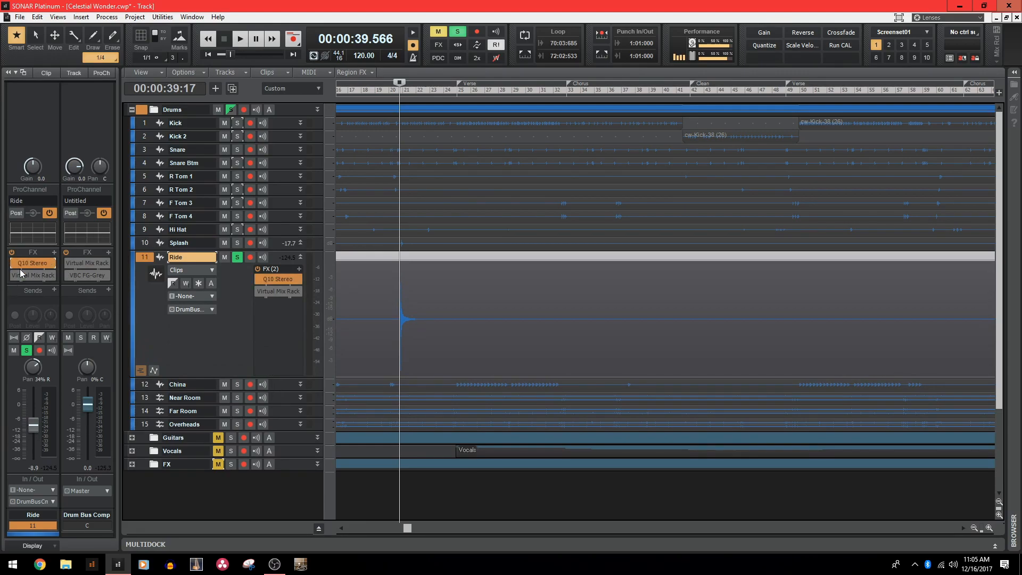
{"action": "double_click", "coordinate": [24, 262]}
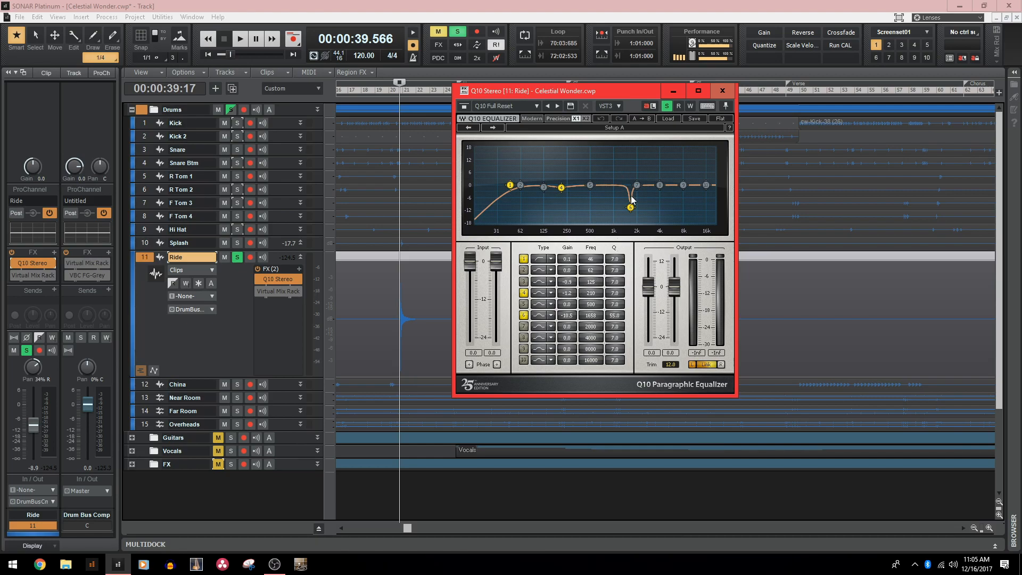
{"action": "left_click", "coordinate": [13, 263]}
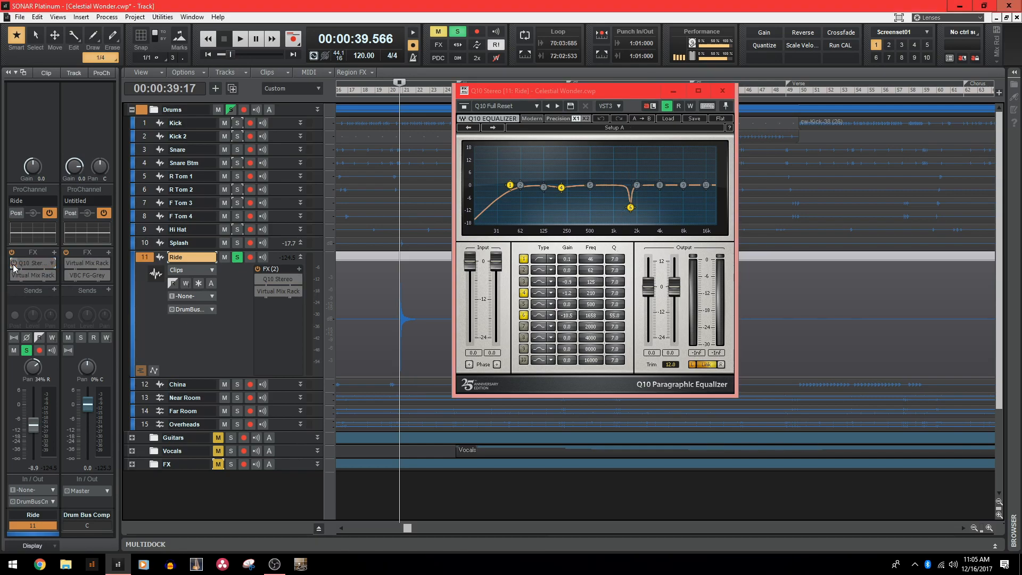
{"action": "key", "text": "space"}
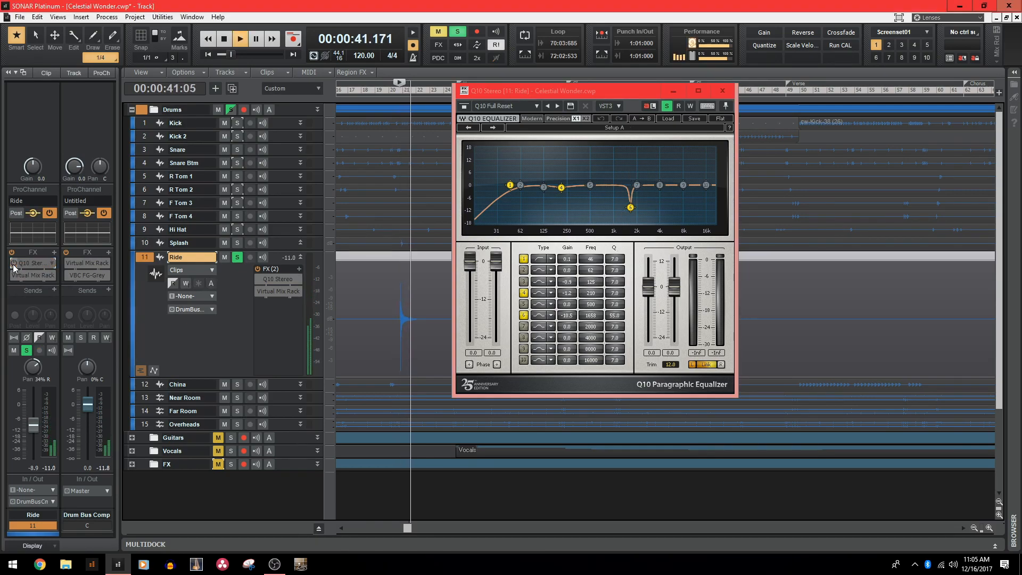
{"action": "key", "text": "space"}
{"action": "left_click", "coordinate": [14, 263]}
{"action": "key", "text": "space"}
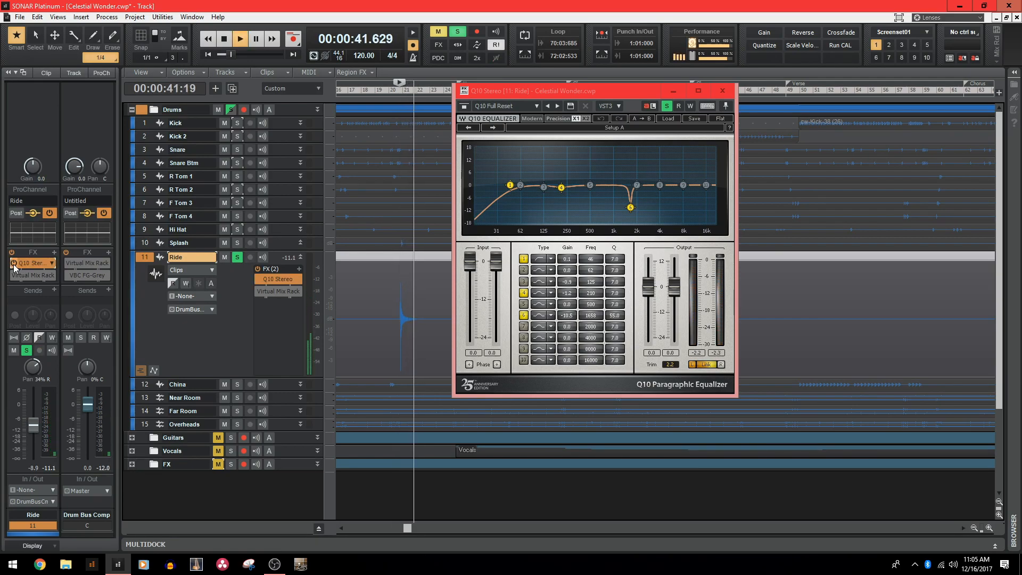
{"action": "key", "text": "space"}
Enable the Ride's Virtual Mix Rack, switch on its FG-N module, and review the low-cut and high-frequency settings.
{"action": "left_click", "coordinate": [15, 275]}
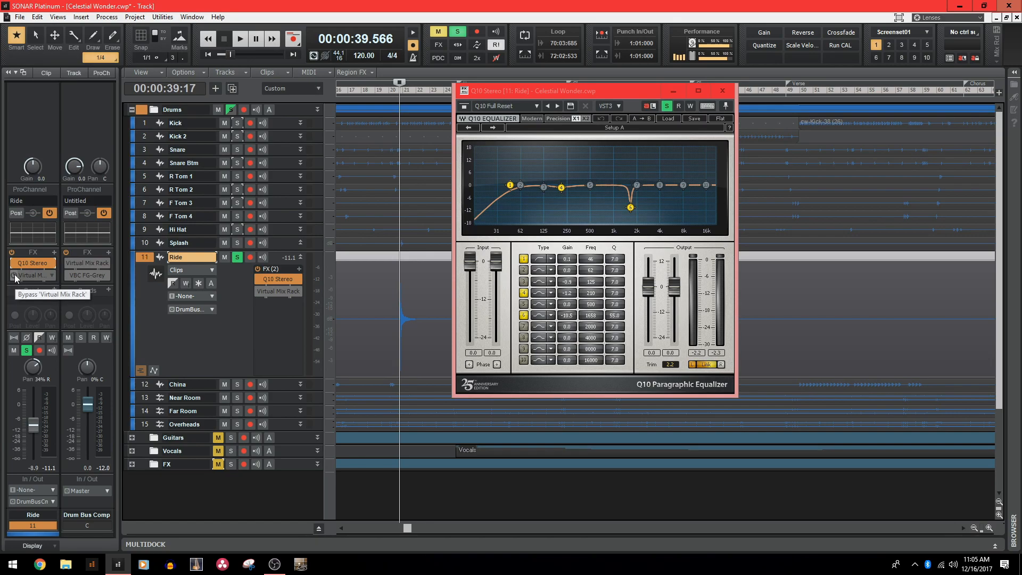
{"action": "double_click", "coordinate": [37, 276]}
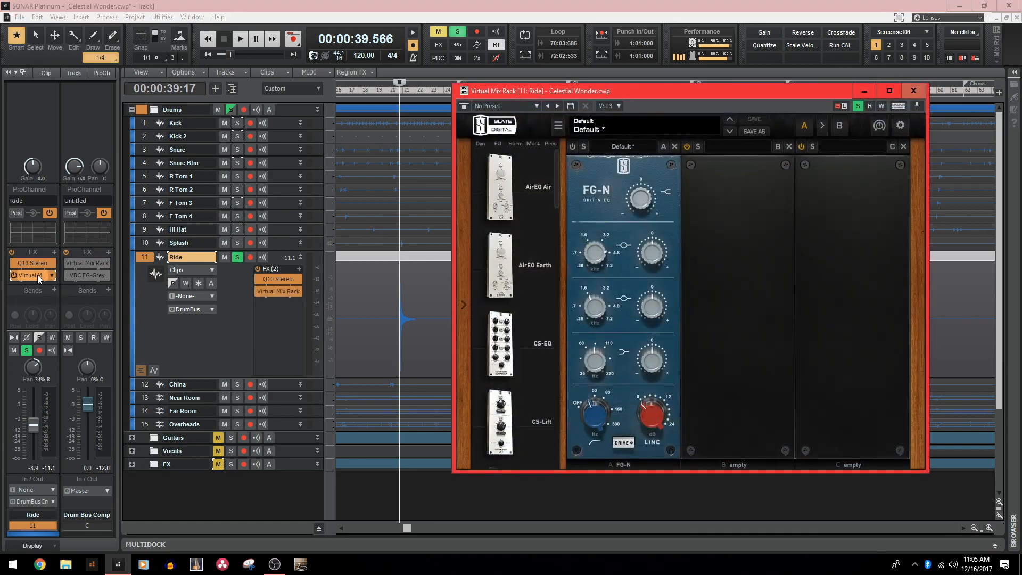
{"action": "left_click_drag", "start_coordinate": [650, 94], "coordinate": [403, 82]}
{"action": "left_click", "coordinate": [325, 135]}
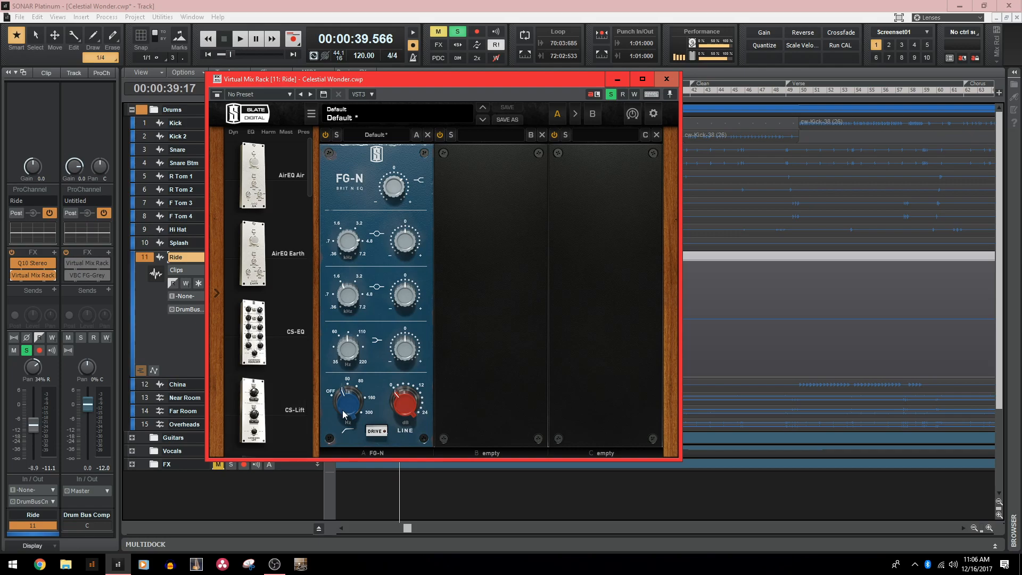
{"action": "mouse_move", "coordinate": [392, 193]}
Compare the soloed Ride without and with the FG-N module, leaving the module switched on.
{"action": "key", "text": "space"}
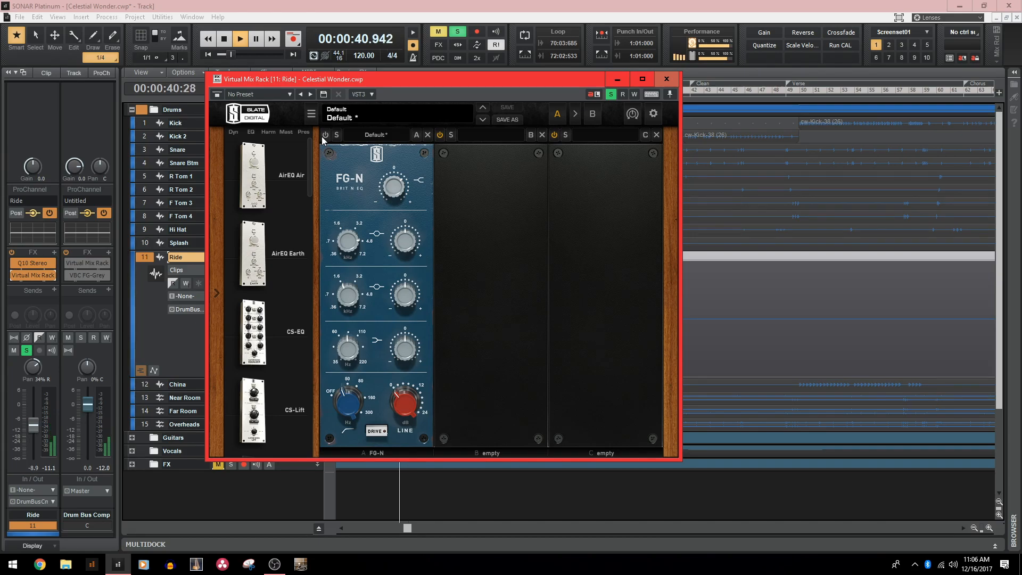
{"action": "key", "text": "space"}
{"action": "left_click", "coordinate": [326, 135]}
{"action": "key", "text": "space"}
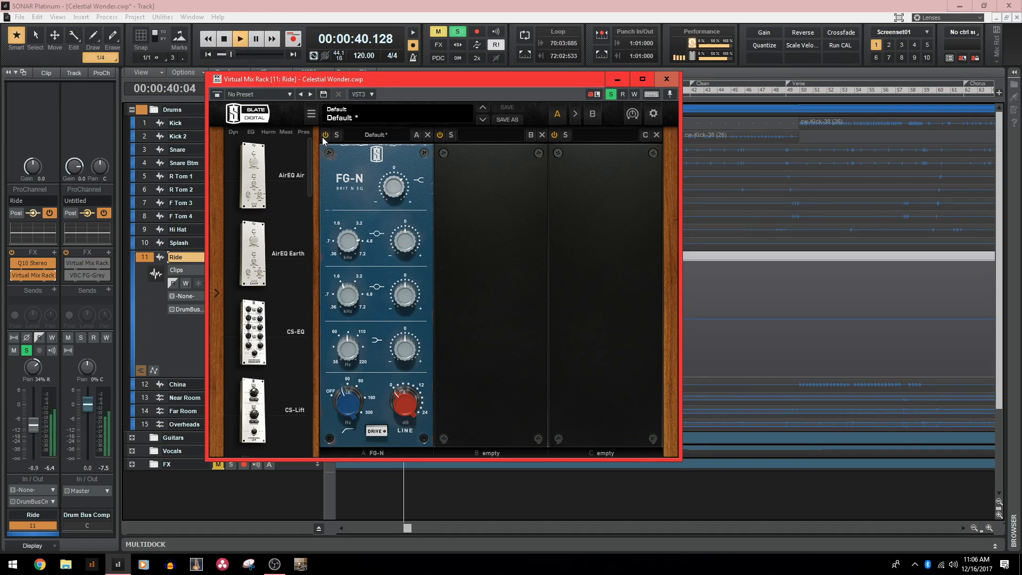
{"action": "left_click", "coordinate": [388, 331]}
{"action": "key", "text": "space"}
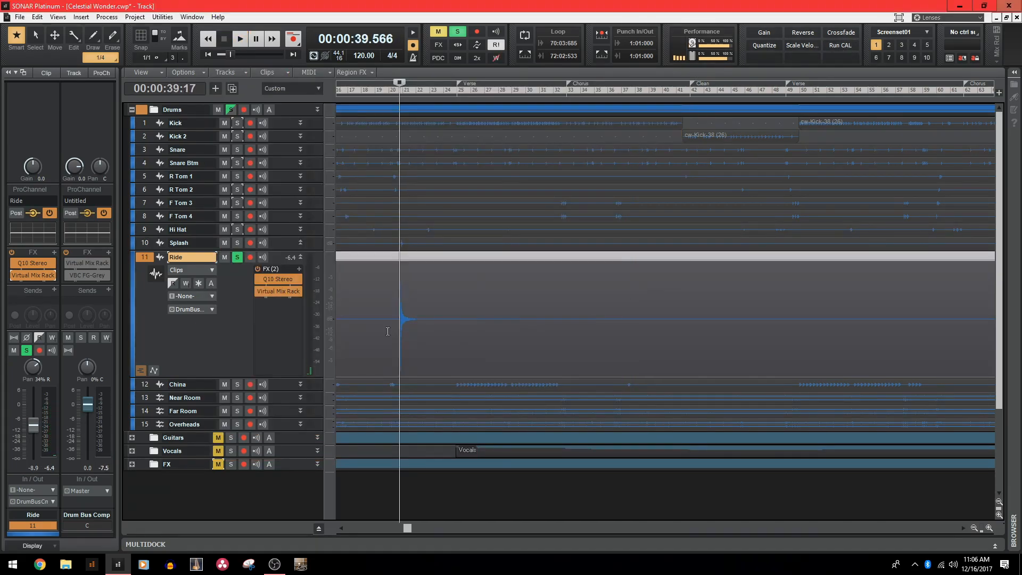
Collapse the Ride track, solo only the China track, and enlarge it.
{"action": "left_click_drag", "start_coordinate": [189, 377], "coordinate": [216, 264]}
{"action": "left_click", "coordinate": [237, 269]}
{"action": "left_click", "coordinate": [137, 270]}
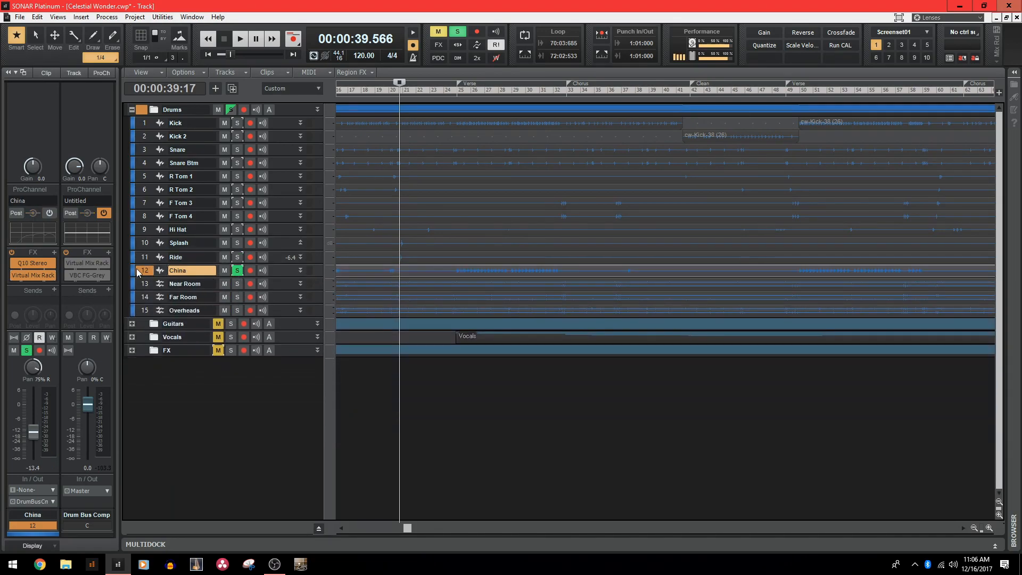
{"action": "double_click", "coordinate": [279, 276]}
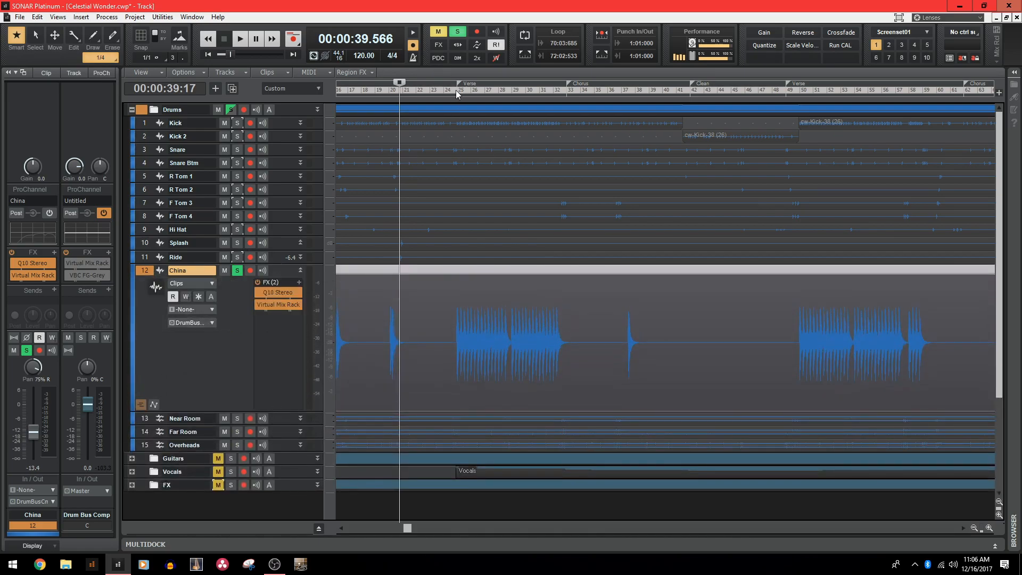
Move the playback position to the start of the Verse at bar 25 and open the China track's Q10 Stereo.
{"action": "left_click", "coordinate": [456, 90]}
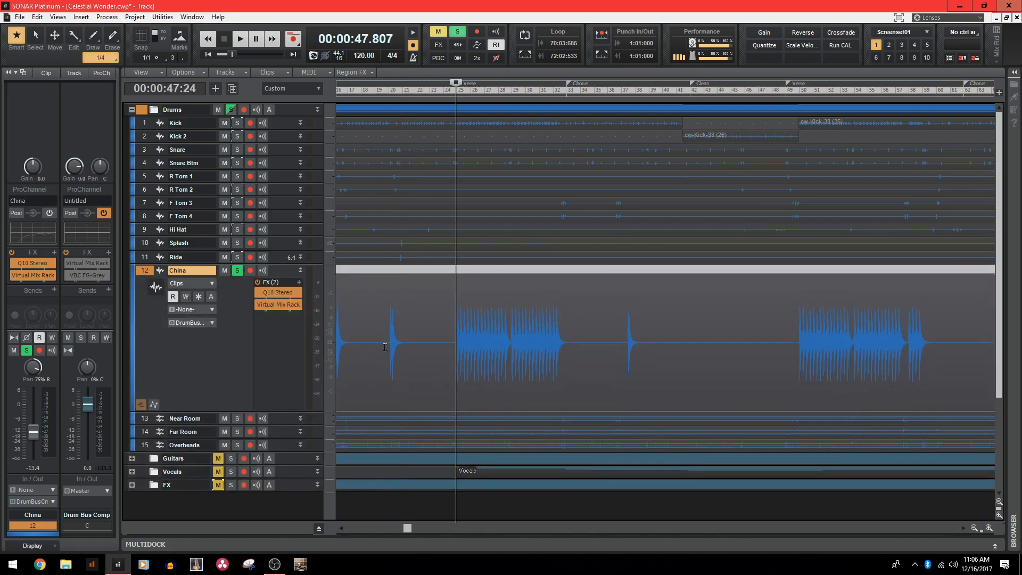
{"action": "double_click", "coordinate": [27, 264]}
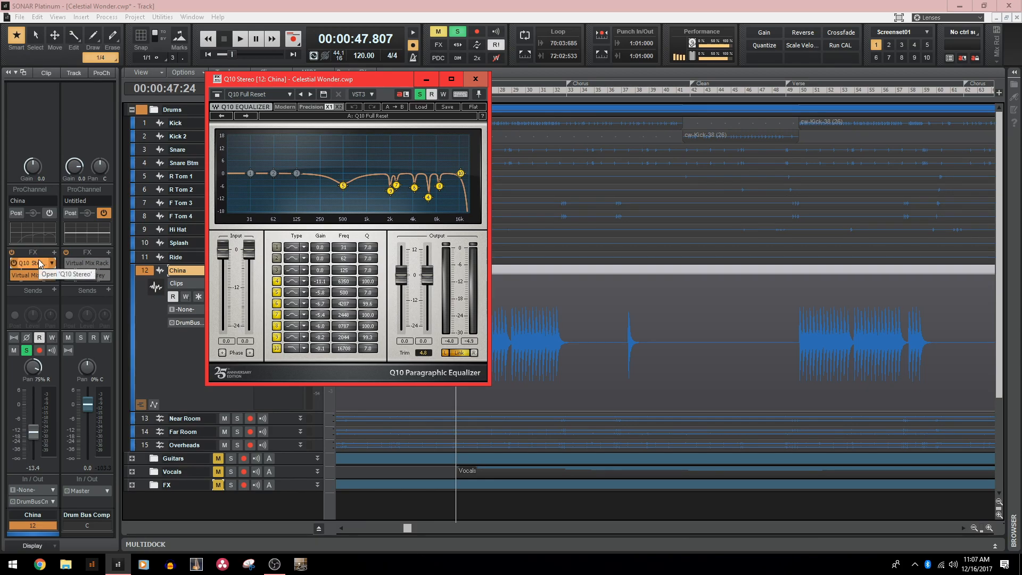
Compare the soloed China track without and with its Q10 Stereo, leaving the equalizer switched on.
{"action": "left_click", "coordinate": [10, 266]}
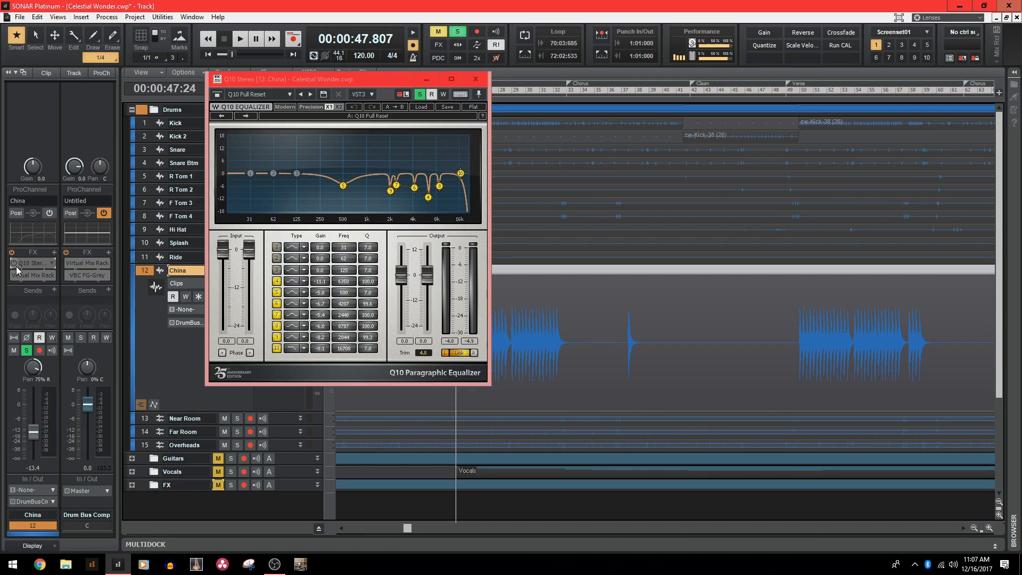
{"action": "key", "text": "space"}
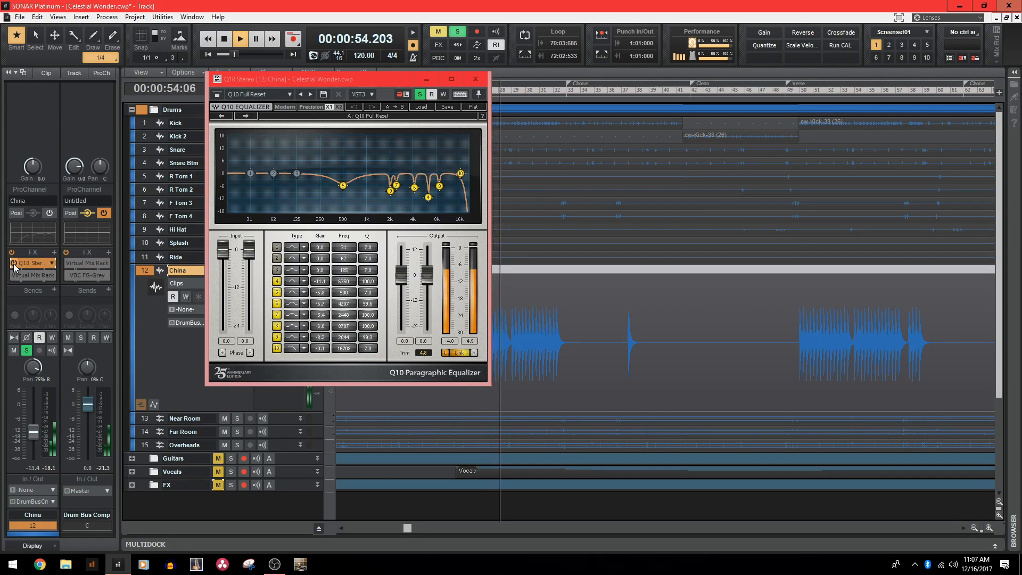
{"action": "key", "text": "space"}
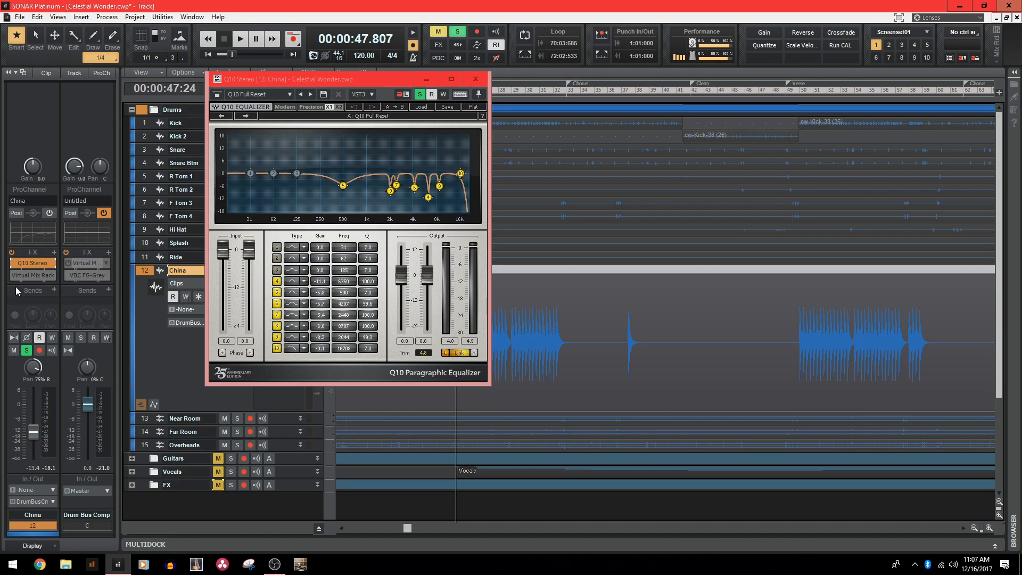
Open the China track's Virtual Mix Rack, switch on its Revival module, audition the result, and close the plug-in.
{"action": "double_click", "coordinate": [39, 274]}
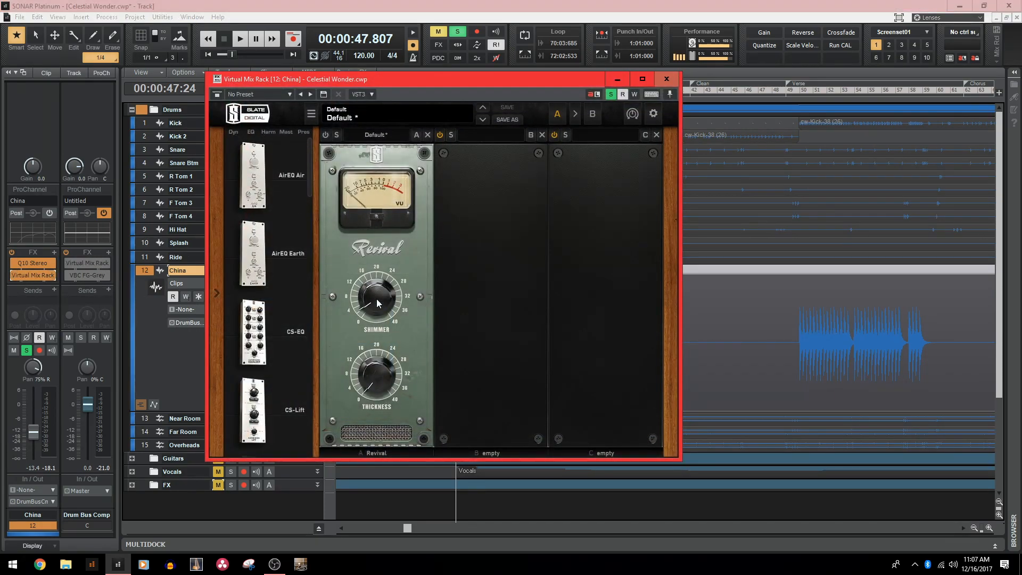
{"action": "left_click", "coordinate": [326, 135]}
{"action": "key", "text": "space"}
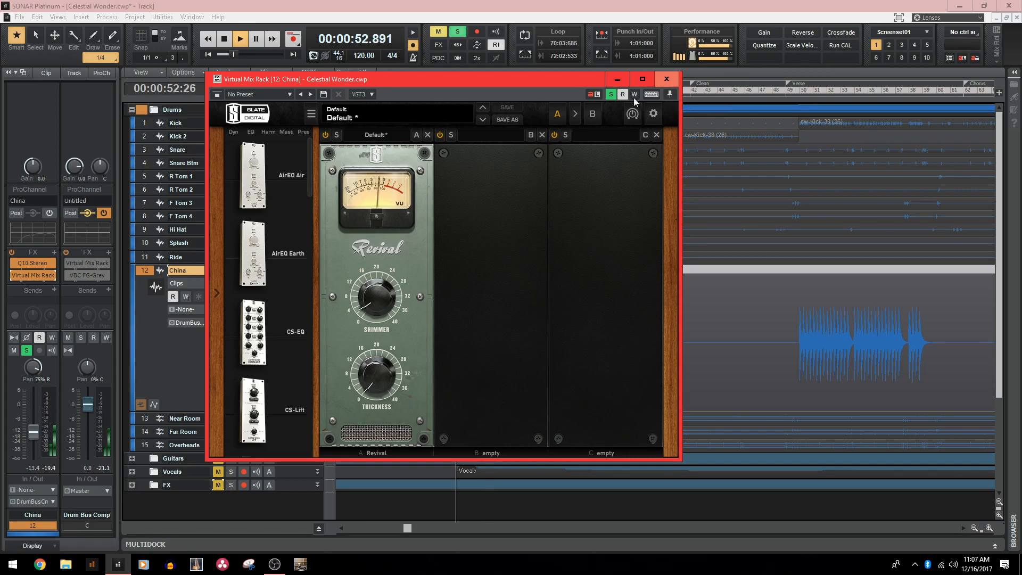
{"action": "left_click", "coordinate": [667, 79]}
{"action": "key", "text": "space"}
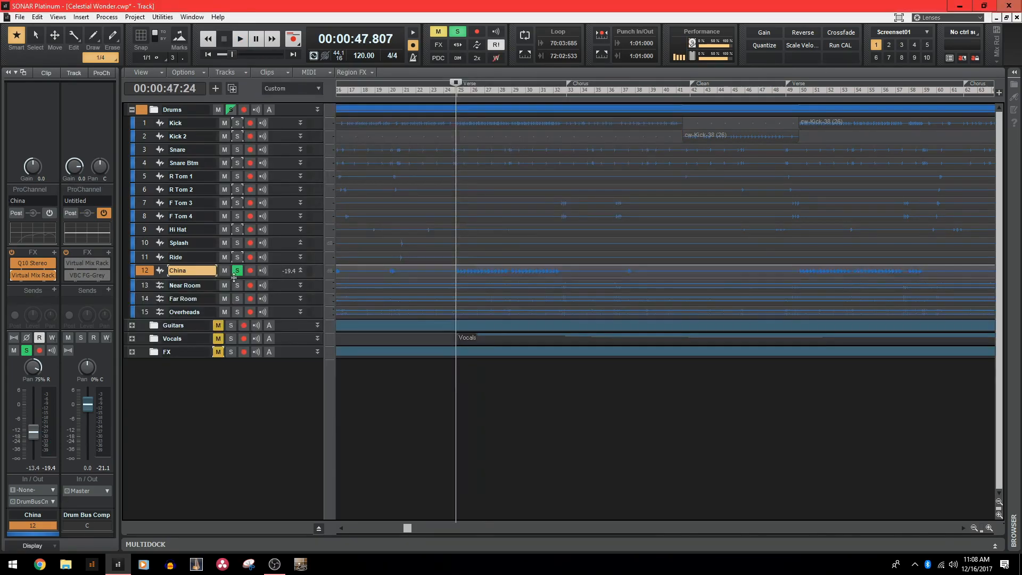
Collapse the China track, move the solo from China to Near Room, and select Near Room after checking Far Room.
{"action": "left_click_drag", "start_coordinate": [235, 278], "coordinate": [234, 273]}
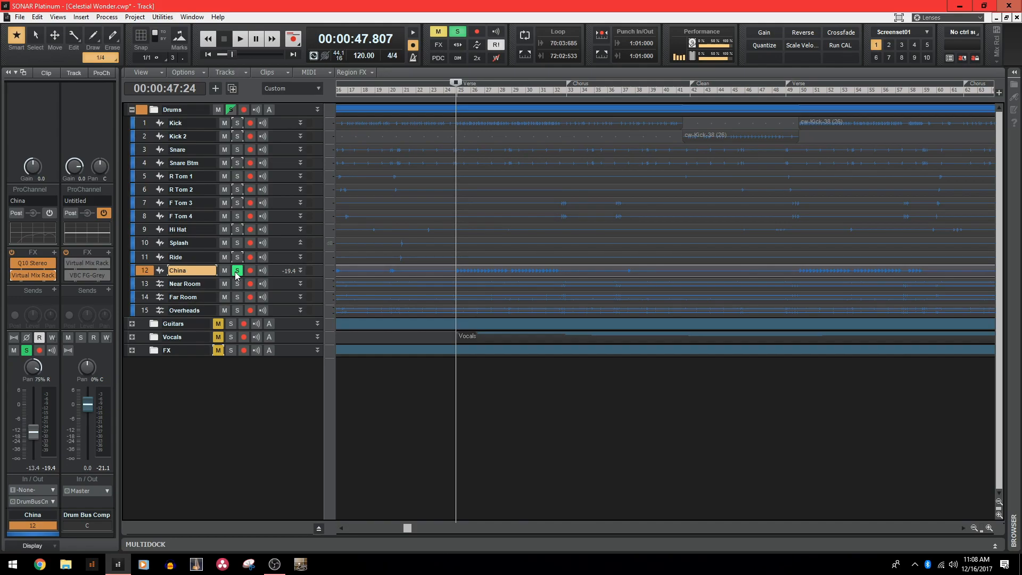
{"action": "left_click", "coordinate": [237, 273]}
{"action": "left_click", "coordinate": [237, 284]}
{"action": "left_click", "coordinate": [148, 284]}
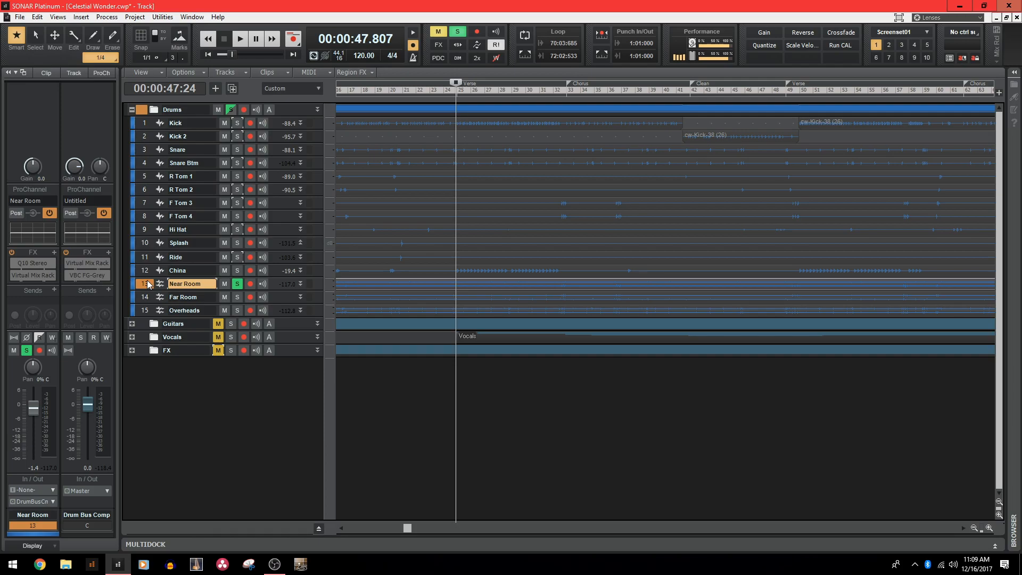
{"action": "left_click", "coordinate": [146, 297]}
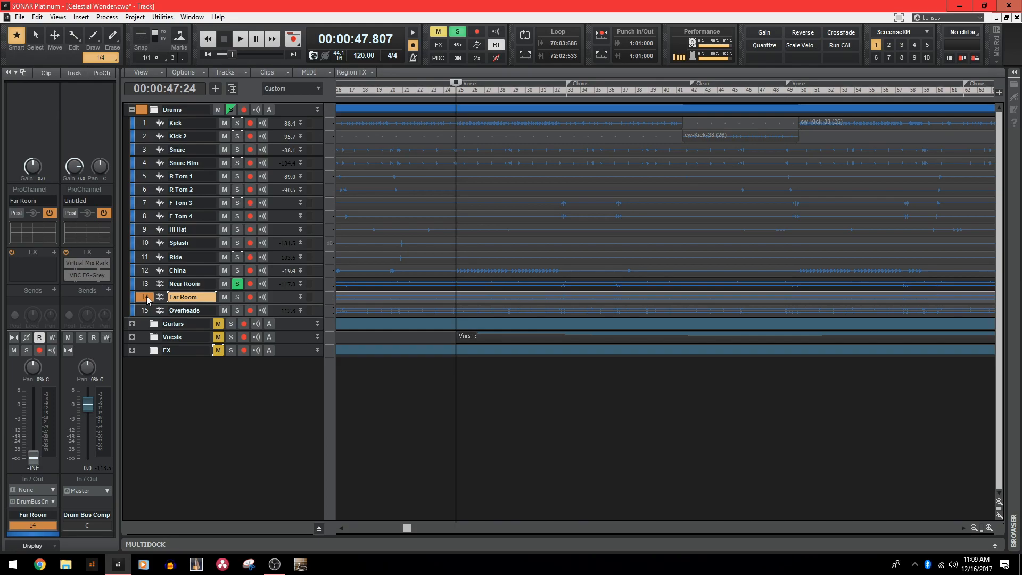
{"action": "left_click", "coordinate": [148, 284]}
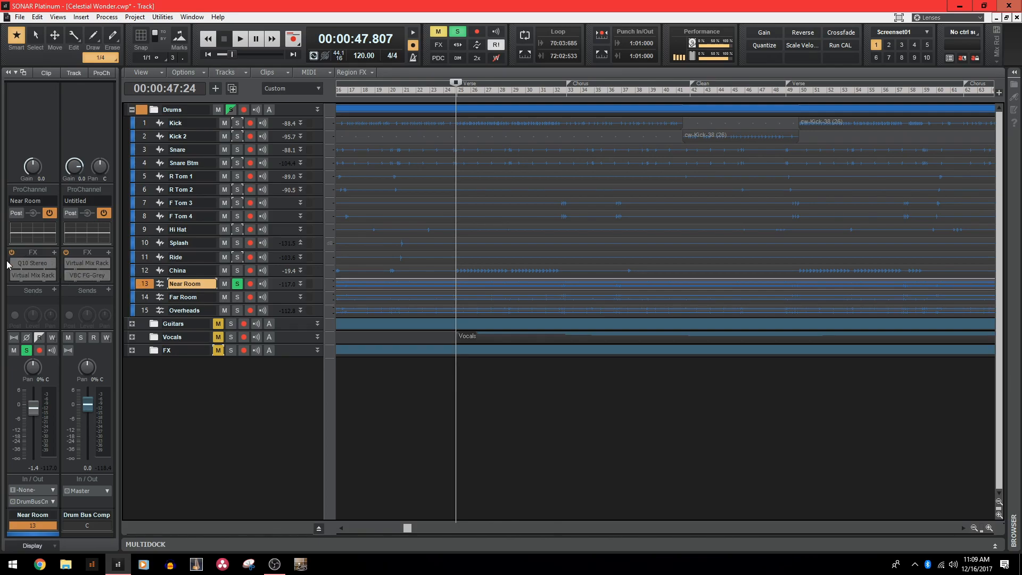
Open the Near Room's Q10 Stereo and switch off its bands 1, 4, 5, 6 and 10.
{"action": "double_click", "coordinate": [24, 263]}
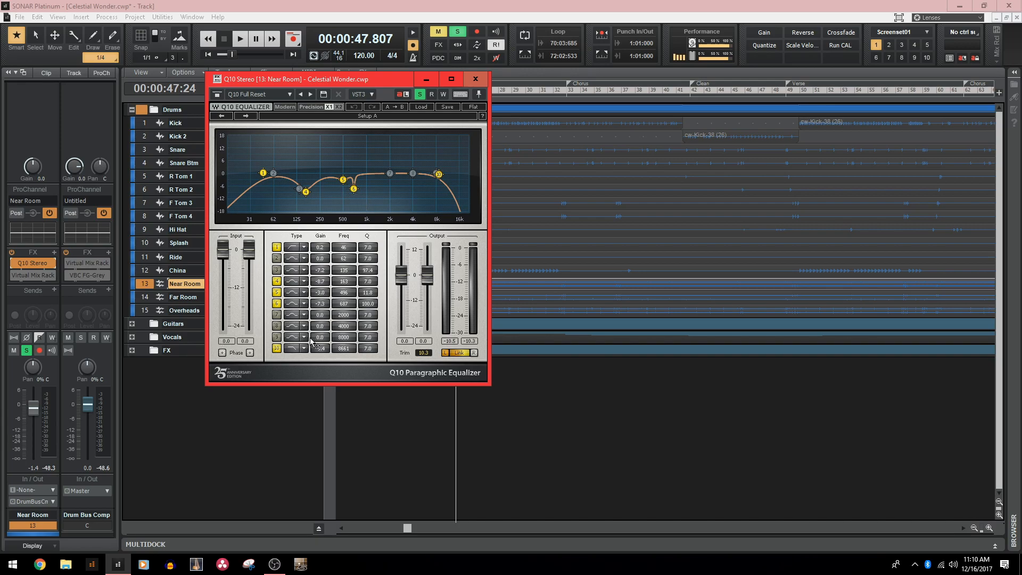
{"action": "left_click", "coordinate": [280, 348]}
{"action": "left_click", "coordinate": [278, 304]}
{"action": "left_click", "coordinate": [277, 293]}
{"action": "left_click", "coordinate": [278, 282]}
{"action": "left_click", "coordinate": [277, 247]}
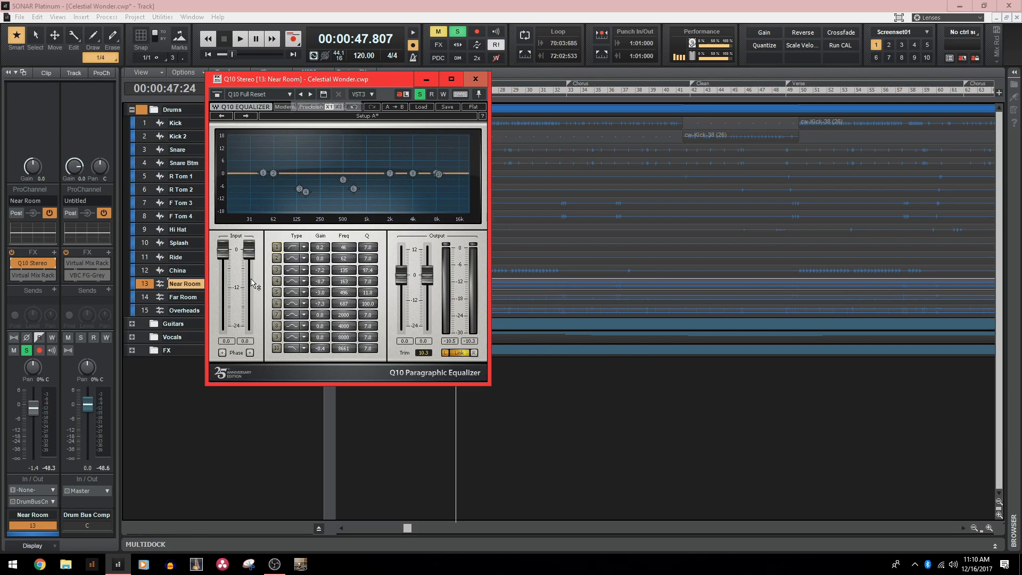
Play the Near Room while switching its Q10 bands 1, 4, 5, 6 and 10 back on one by one.
{"action": "key", "text": "space"}
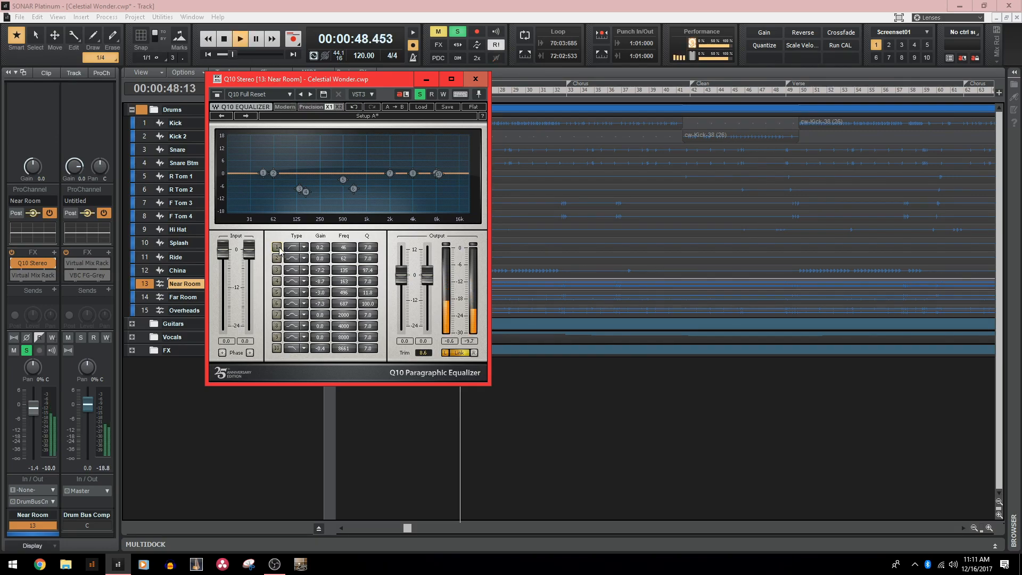
{"action": "left_click", "coordinate": [277, 248]}
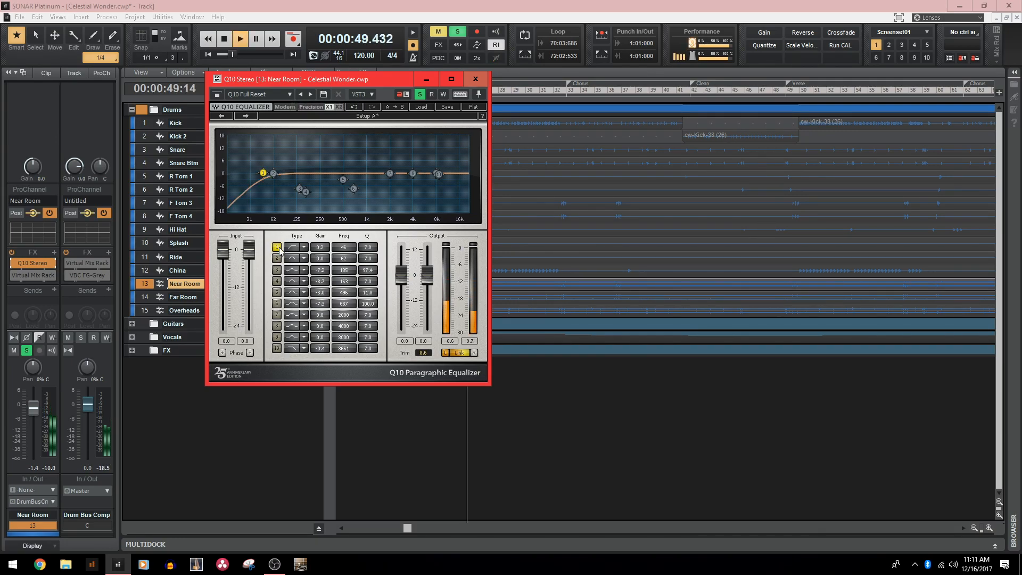
{"action": "left_click", "coordinate": [277, 282]}
{"action": "left_click", "coordinate": [277, 292]}
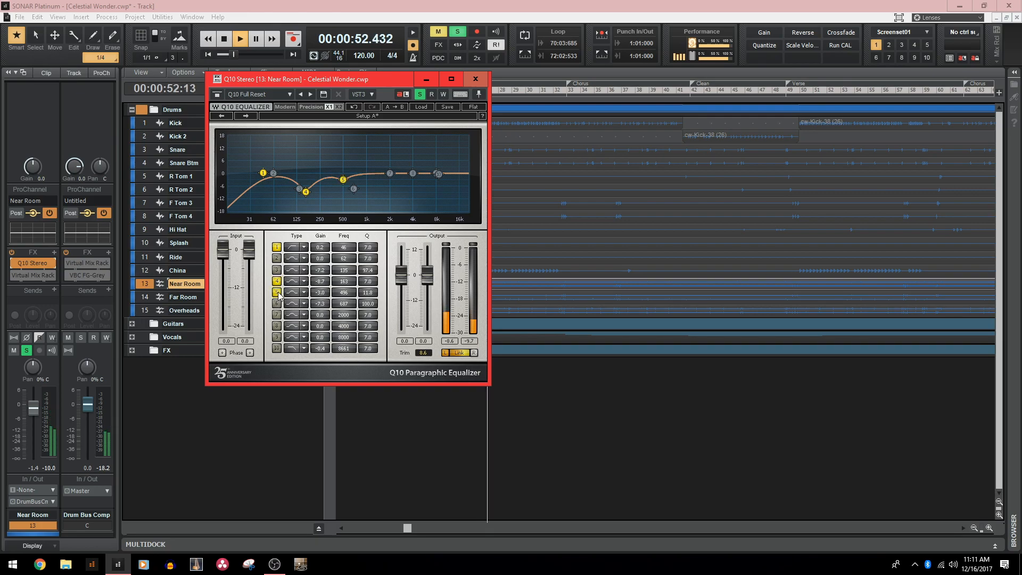
{"action": "left_click", "coordinate": [278, 304]}
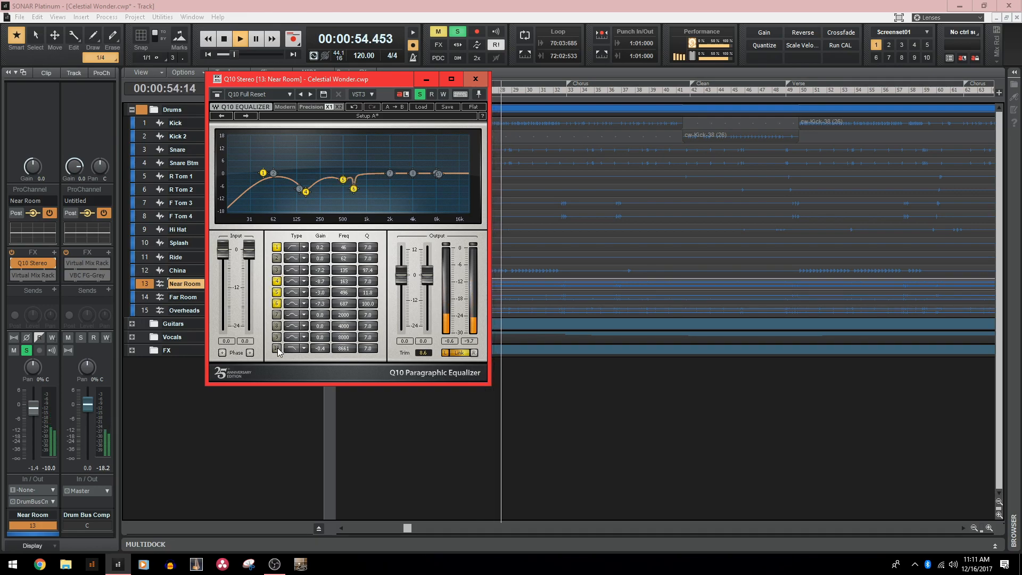
{"action": "left_click", "coordinate": [277, 348]}
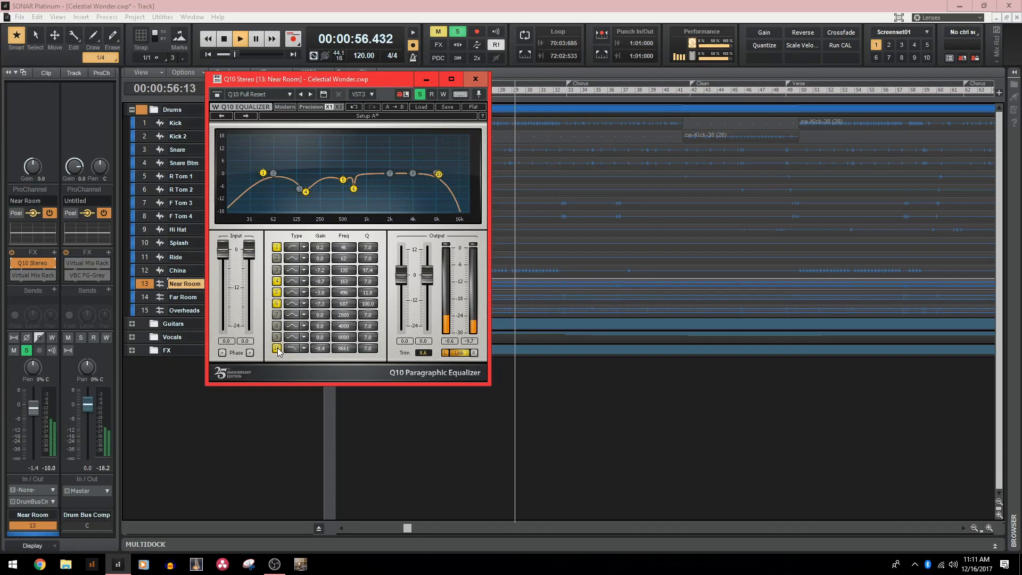
{"action": "key", "text": "space"}
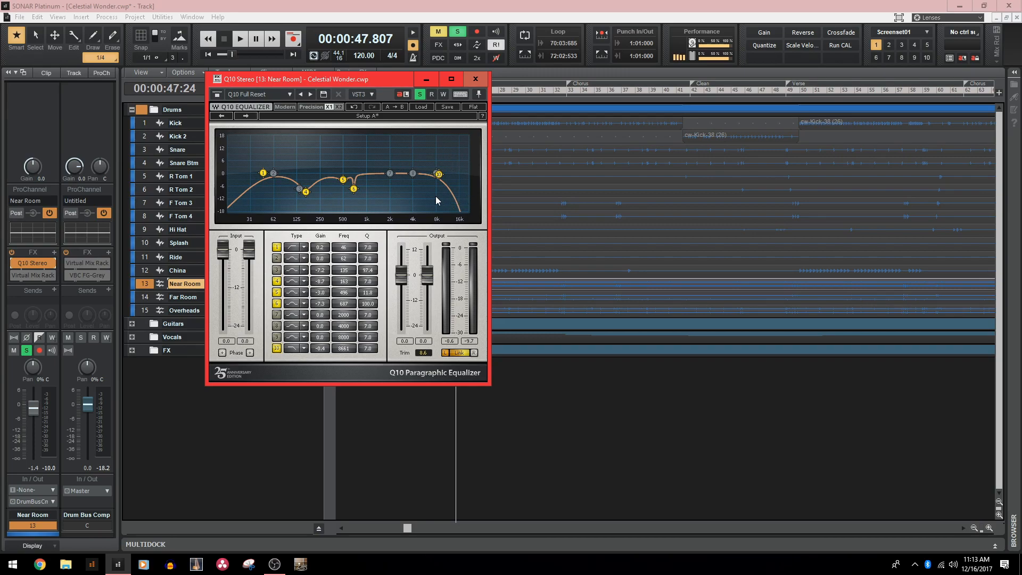
Open the Near Room's Virtual Mix Rack and switch on its FG-Stress module during playback.
{"action": "double_click", "coordinate": [32, 275]}
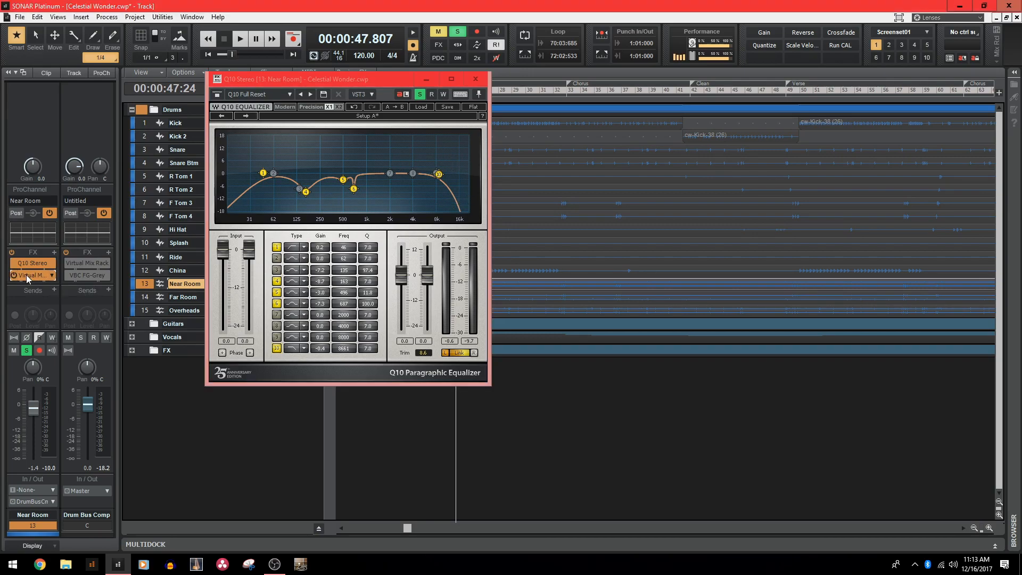
{"action": "left_click_drag", "start_coordinate": [417, 81], "coordinate": [391, 55]}
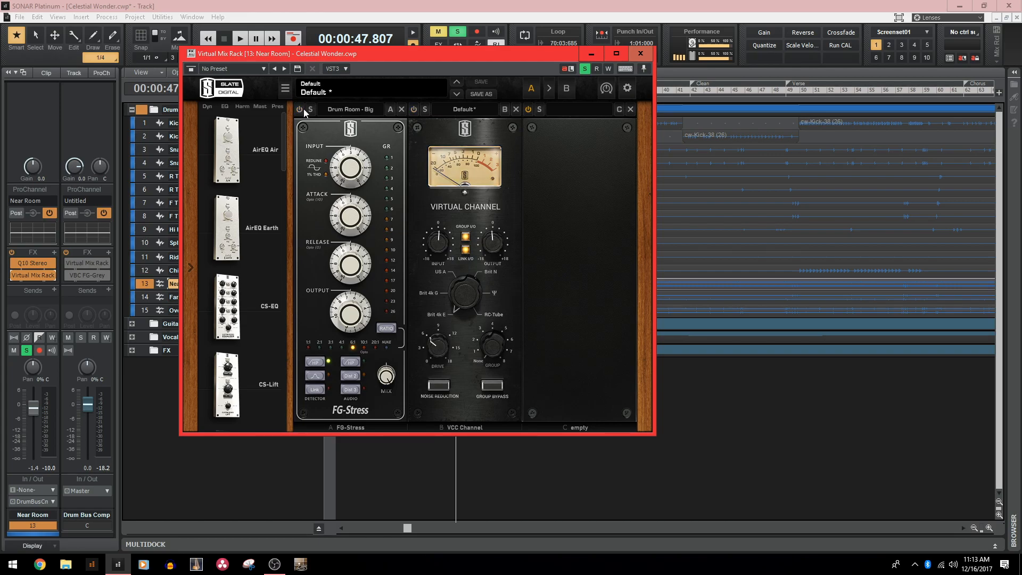
{"action": "key", "text": "space"}
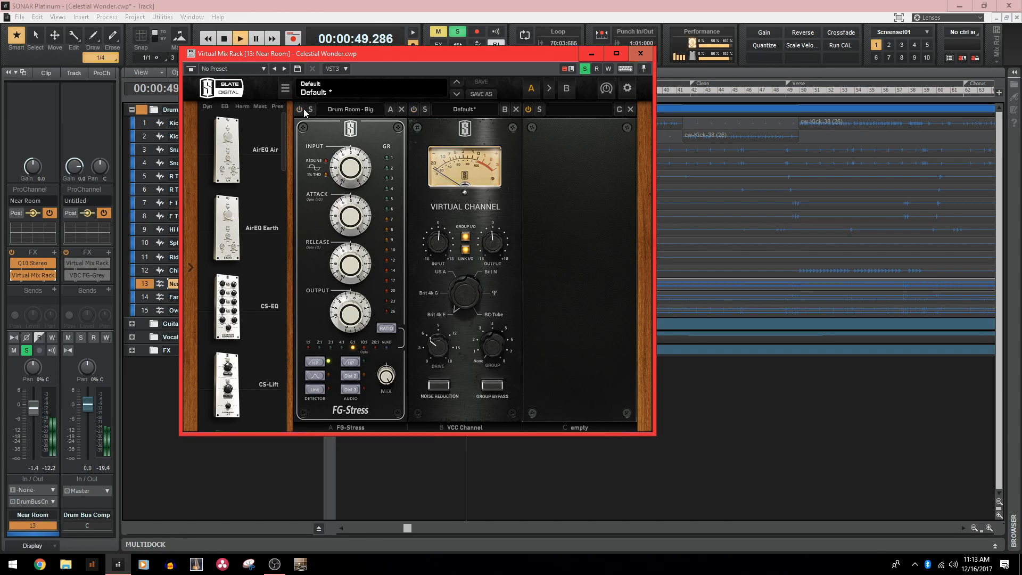
{"action": "left_click", "coordinate": [304, 109]}
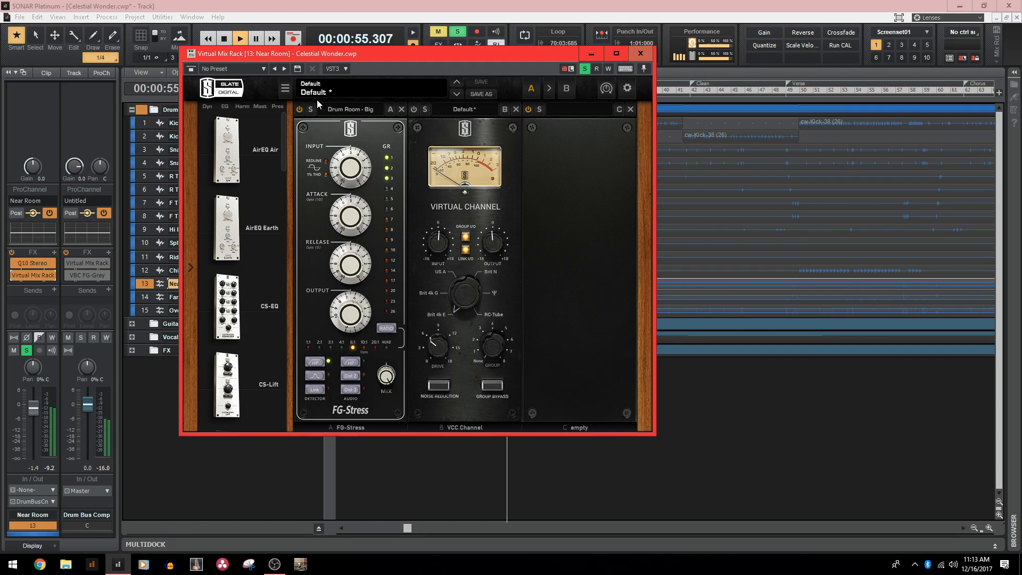
Compare the Near Room with and without the VCC Channel module, leaving the module switched on.
{"action": "left_click", "coordinate": [413, 110]}
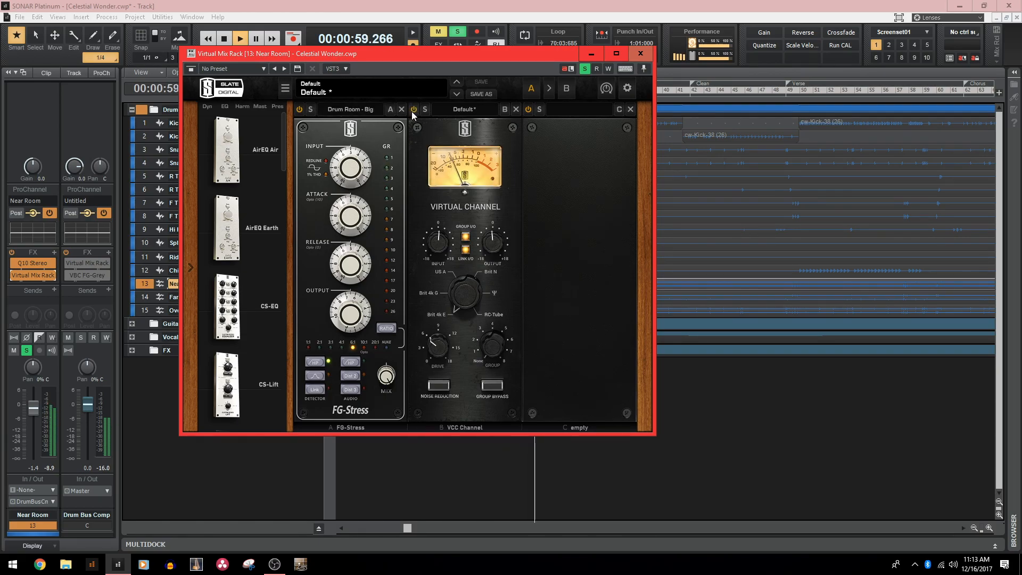
{"action": "left_click", "coordinate": [414, 110]}
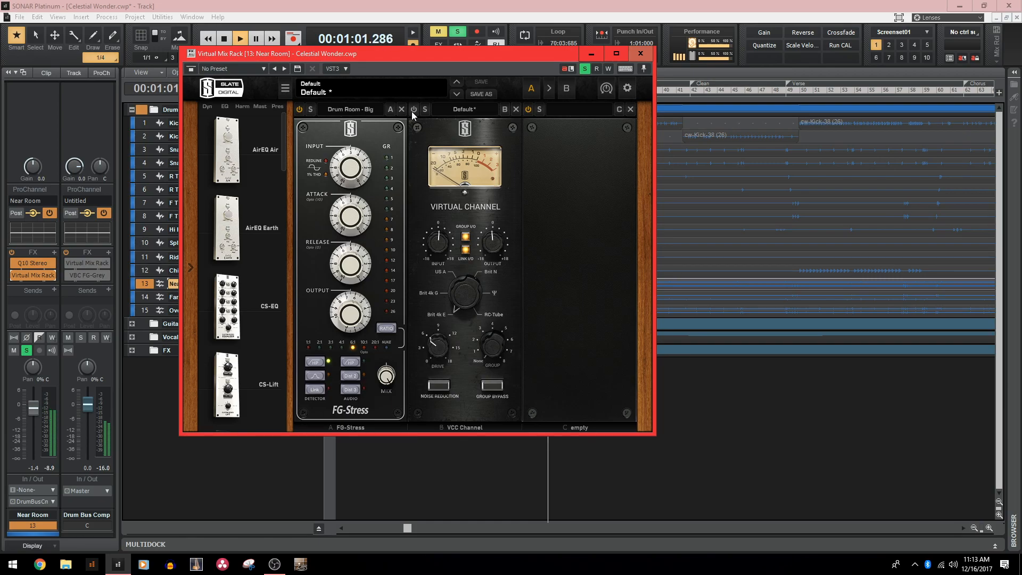
{"action": "left_click", "coordinate": [413, 110]}
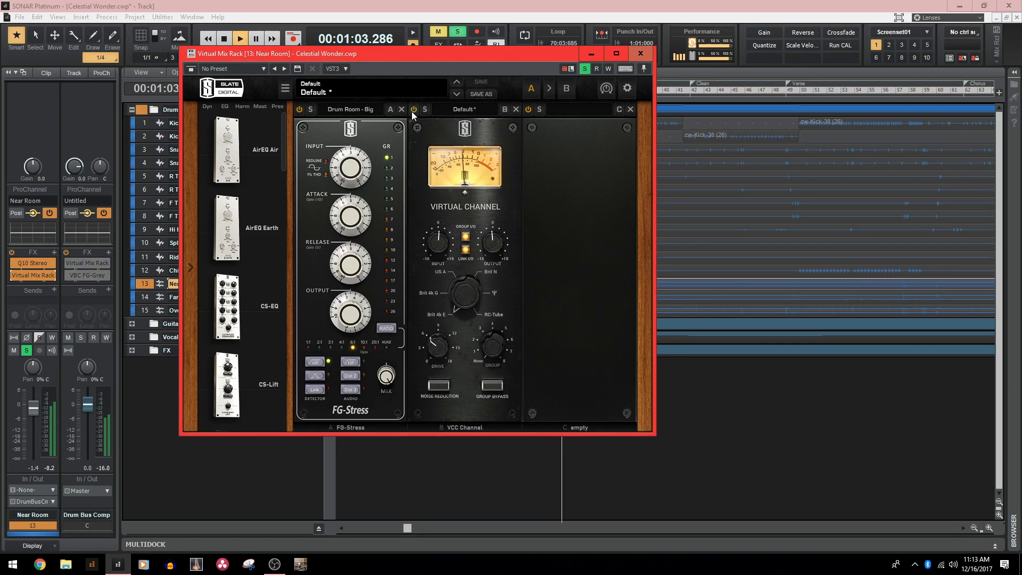
{"action": "key", "text": "space"}
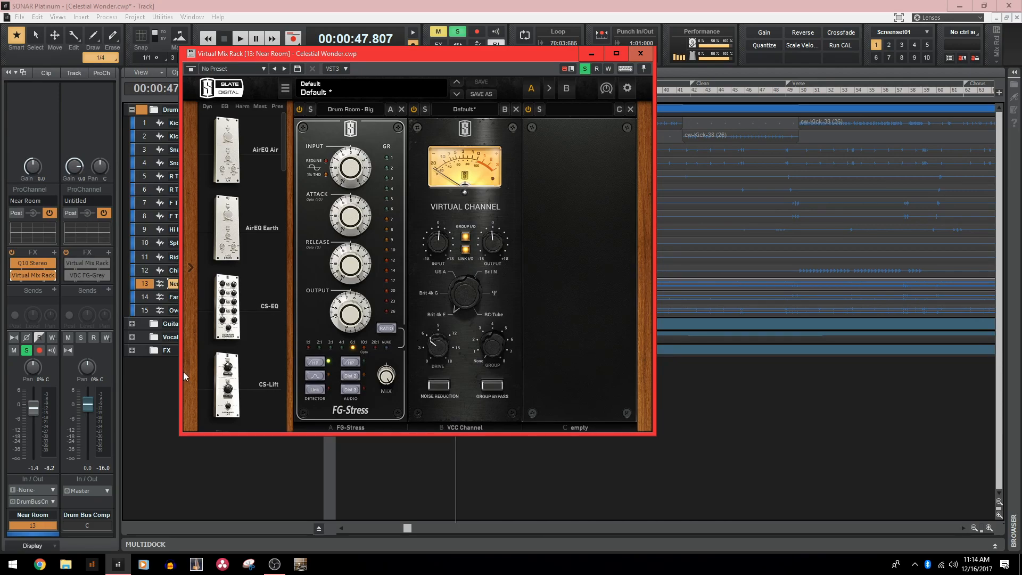
Look through the available modules in the Virtual Mix Rack's module library.
{"action": "scroll", "coordinate": [234, 313], "scroll_direction": "down", "scroll_amount": 10}
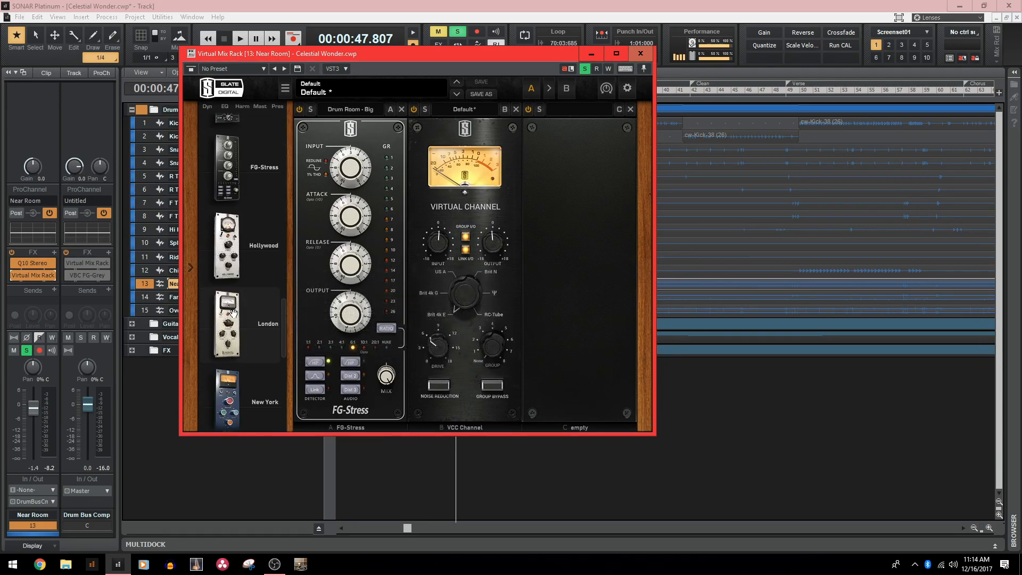
{"action": "scroll", "coordinate": [239, 391], "scroll_direction": "up", "scroll_amount": 1}
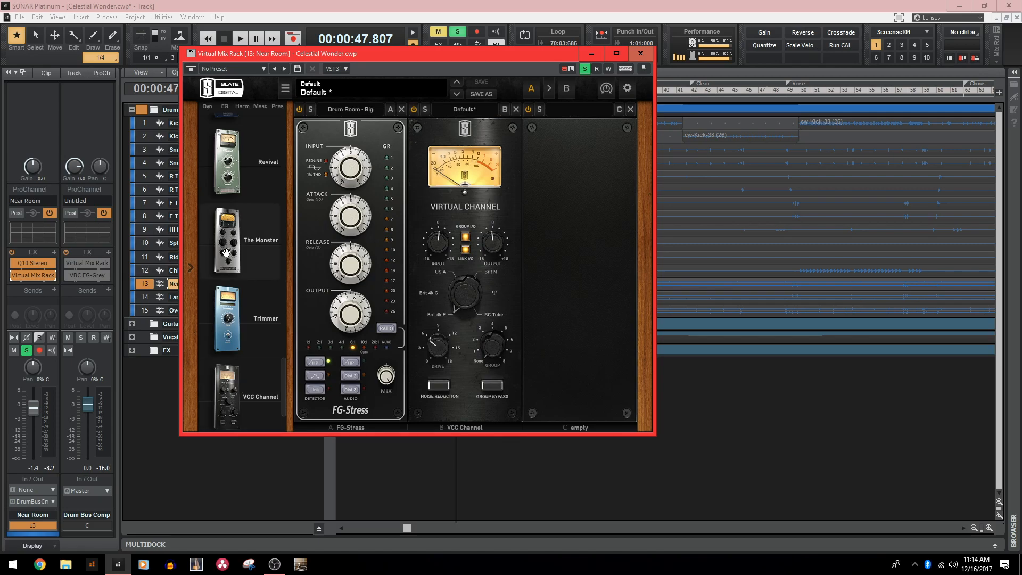
{"action": "scroll", "coordinate": [225, 261], "scroll_direction": "down", "scroll_amount": 8}
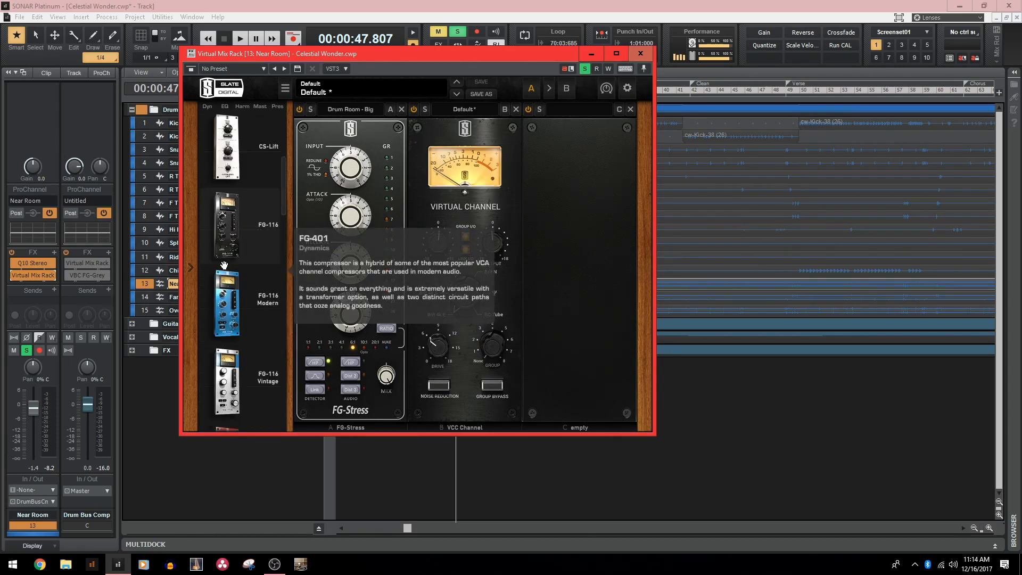
{"action": "scroll", "coordinate": [224, 265], "scroll_direction": "up", "scroll_amount": 6}
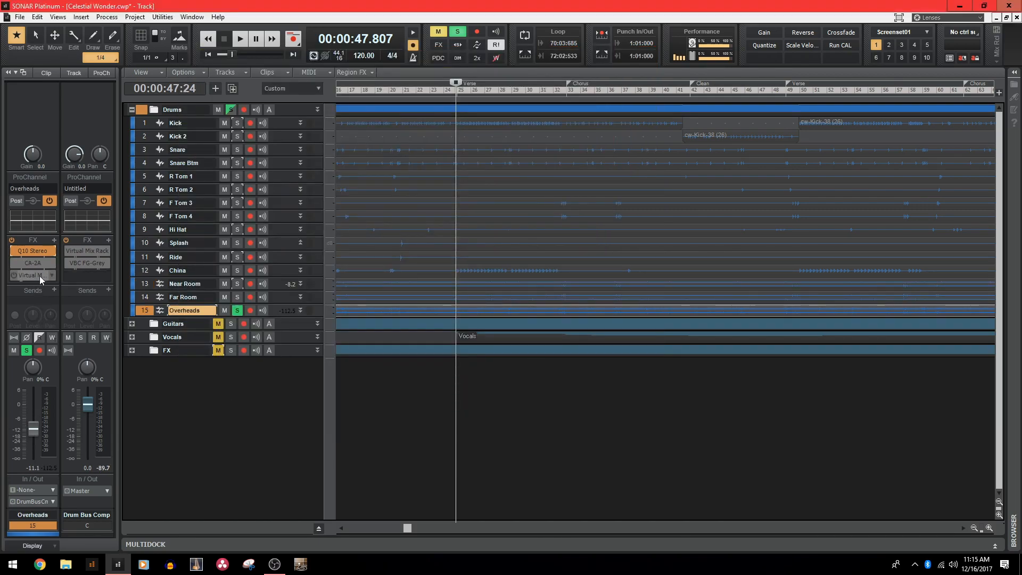
Open the Overheads' Q10 Stereo, switch off its bands 5, 8 and 9, and briefly audition the Verse.
{"action": "double_click", "coordinate": [41, 254]}
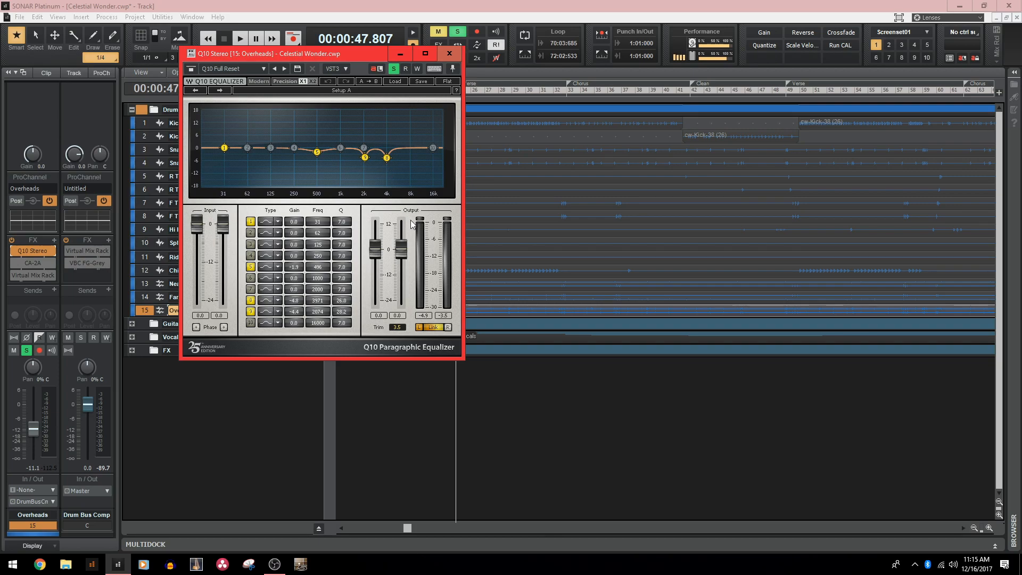
{"action": "left_click_drag", "start_coordinate": [249, 312], "coordinate": [249, 266]}
{"action": "key", "text": "space"}
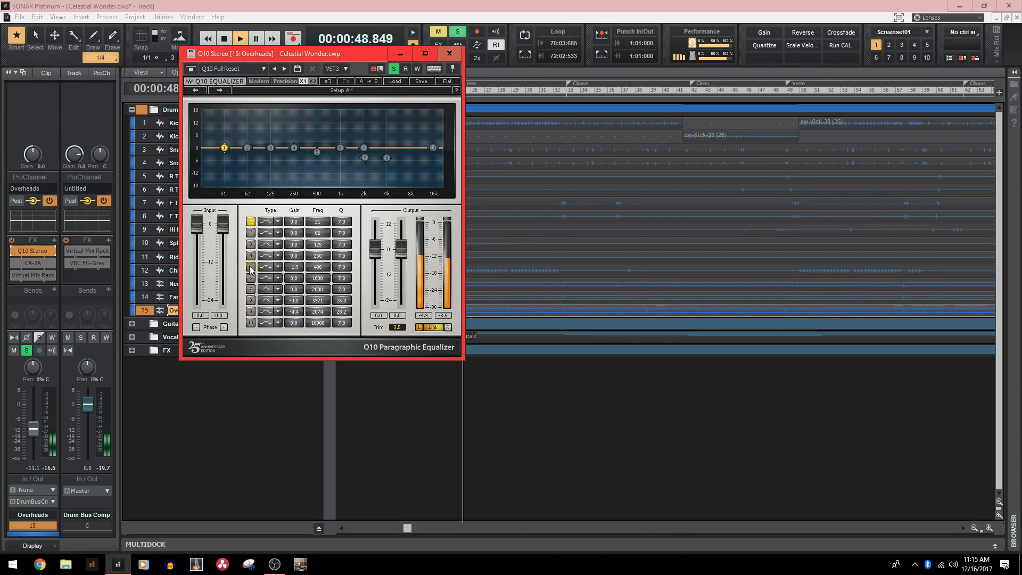
{"action": "key", "text": "space"}
Move the playback position to the Chorus at bar 62 and play the soloed Overheads from there.
{"action": "left_click_drag", "start_coordinate": [403, 534], "coordinate": [479, 511]}
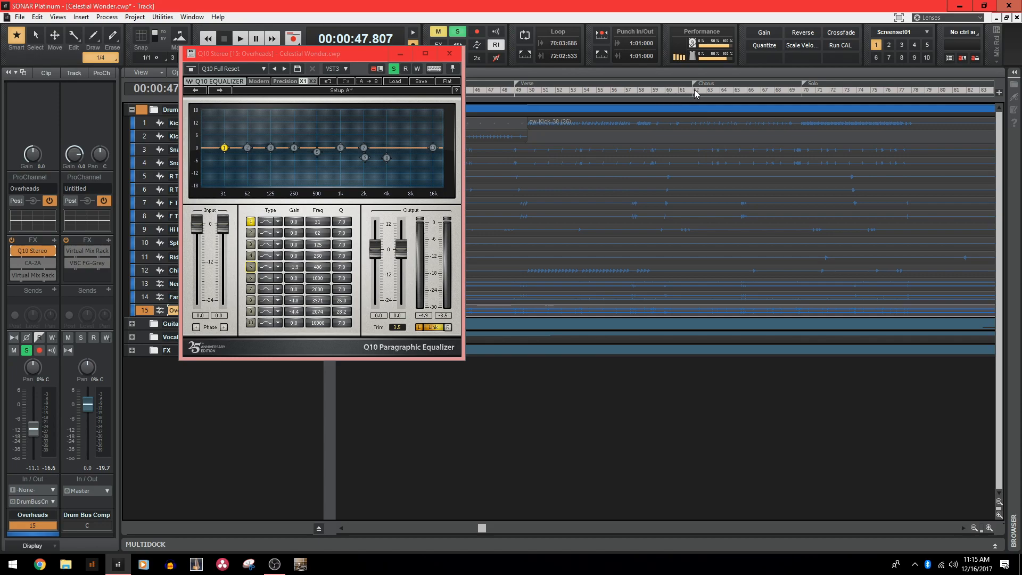
{"action": "left_click", "coordinate": [693, 89]}
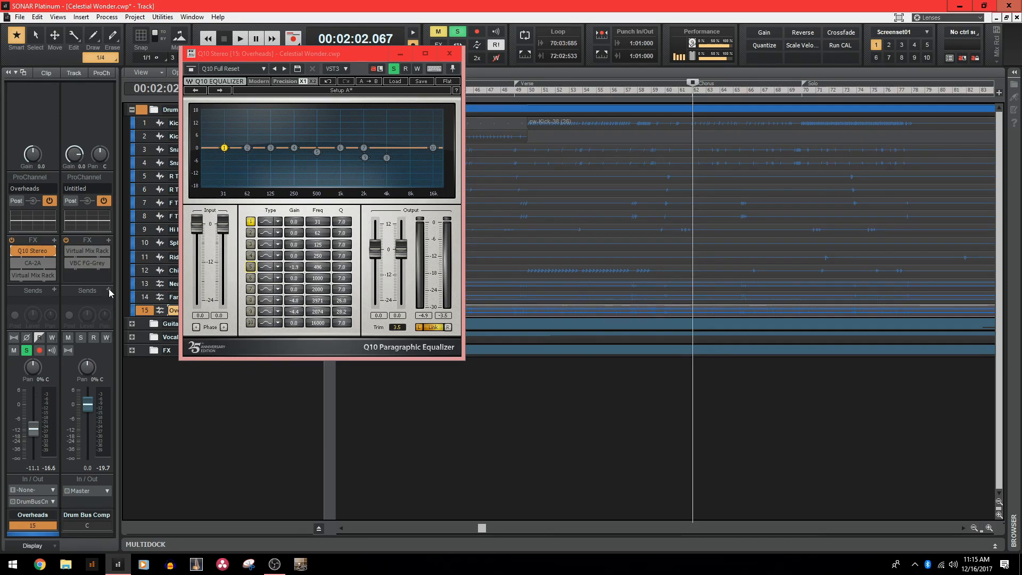
{"action": "key", "text": "space"}
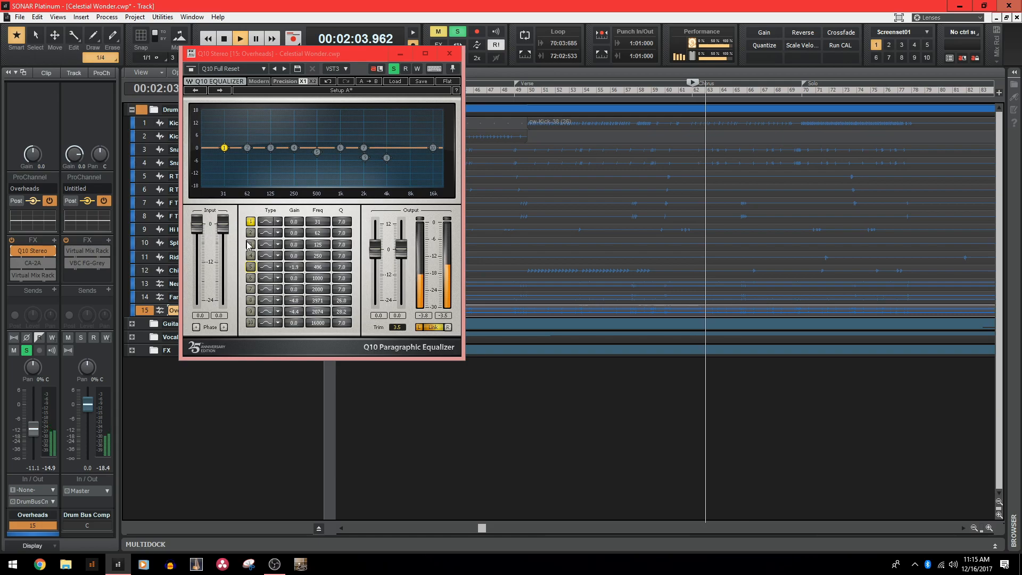
Switch the Overheads' Q10 bands 5, 8 and 9 back on during playback, recheck band 9 off and on, and close the equalizer.
{"action": "left_click", "coordinate": [250, 268]}
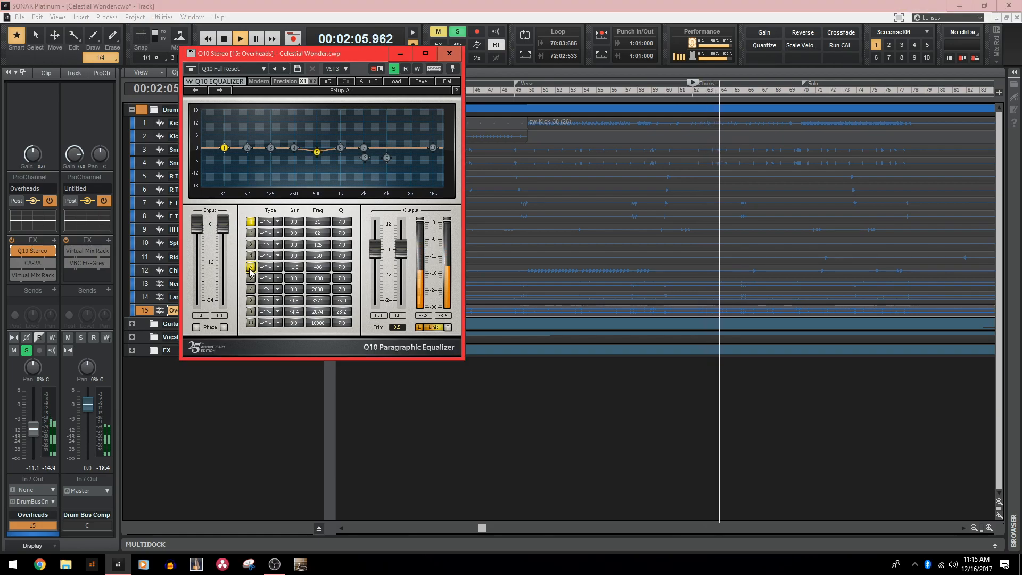
{"action": "left_click", "coordinate": [251, 301]}
{"action": "left_click", "coordinate": [251, 311]}
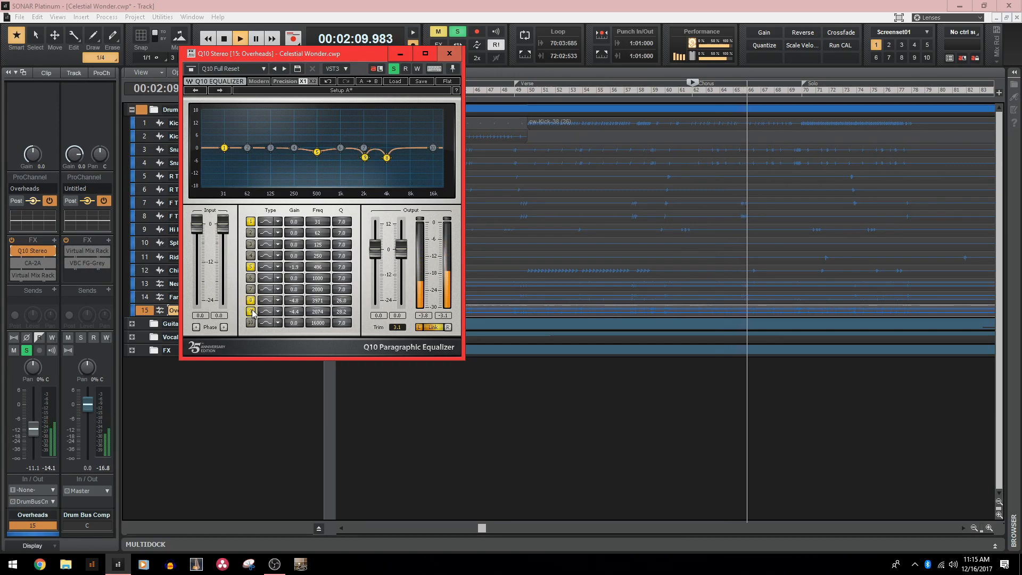
{"action": "left_click", "coordinate": [253, 313]}
{"action": "left_click", "coordinate": [253, 313]}
{"action": "left_click", "coordinate": [449, 53]}
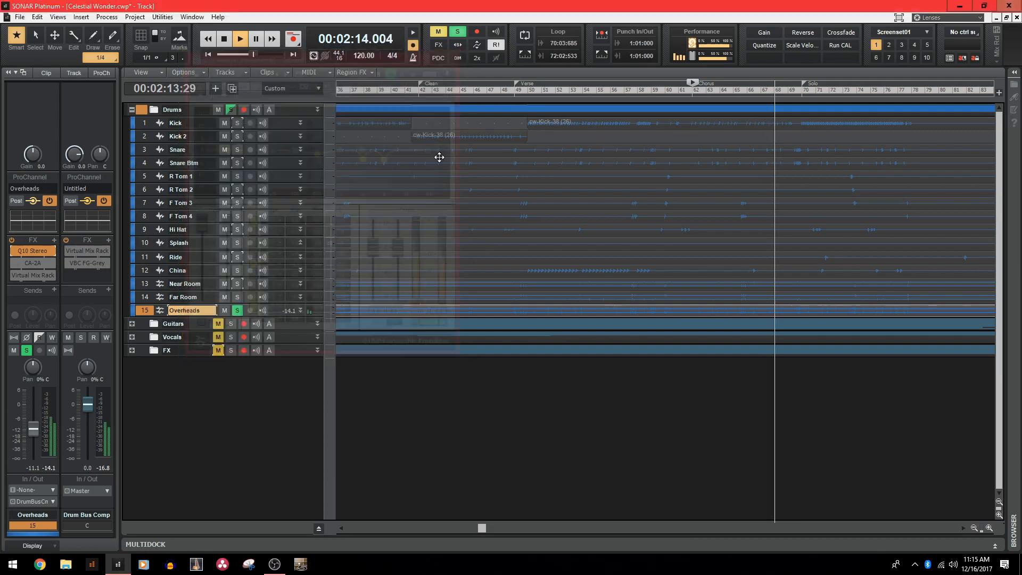
{"action": "key", "text": "space"}
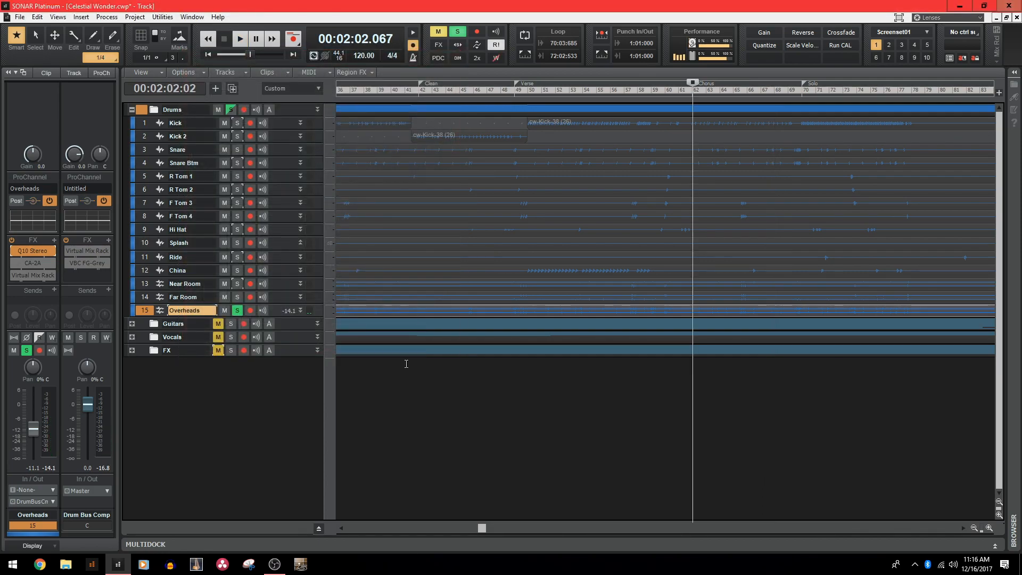
Compare the soloed Overheads in the Chorus without and with the CA-2A compressor, leaving it switched on.
{"action": "double_click", "coordinate": [27, 263]}
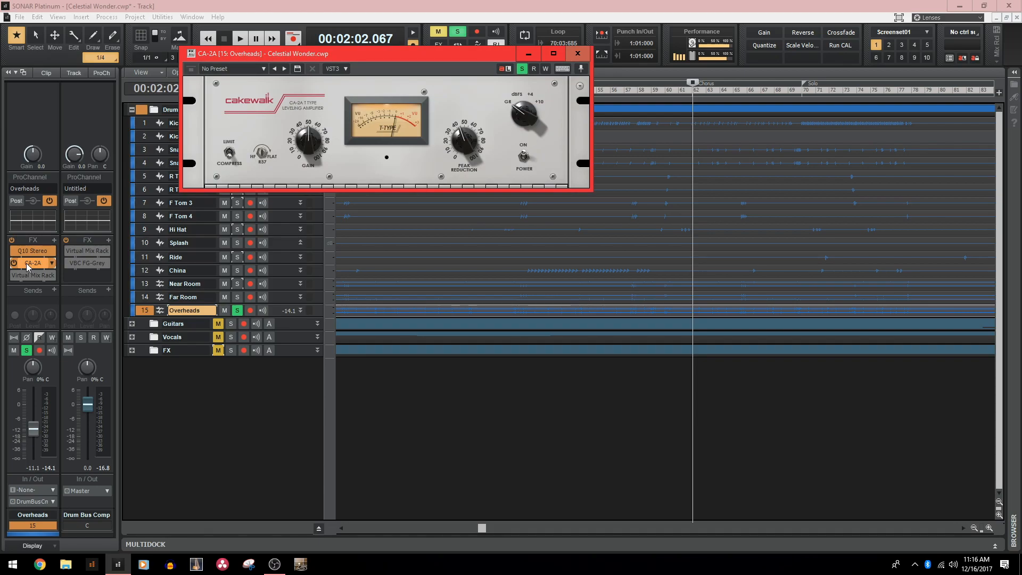
{"action": "left_click", "coordinate": [14, 264]}
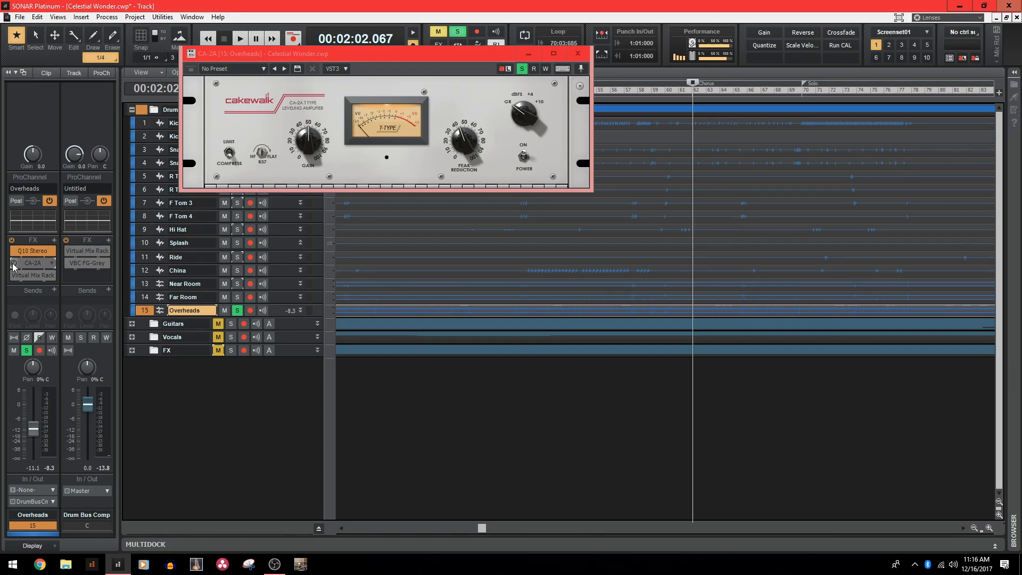
{"action": "key", "text": "space"}
{"action": "left_click", "coordinate": [13, 263]}
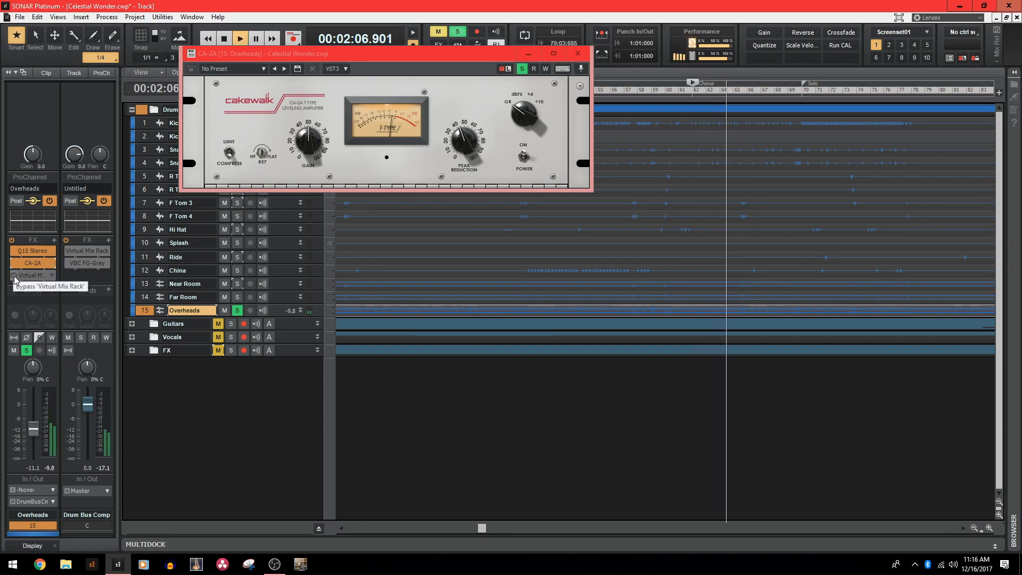
{"action": "key", "text": "space"}
{"action": "double_click", "coordinate": [29, 267]}
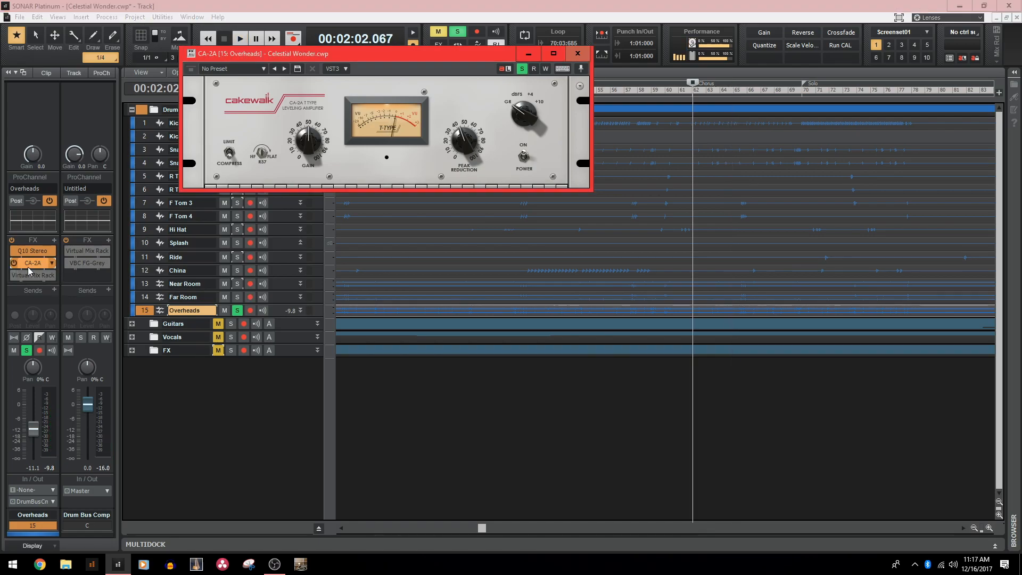
Enable the Overheads' Virtual Mix Rack and open it to examine the CS-EQ module's high-frequency and output settings.
{"action": "left_click", "coordinate": [14, 276]}
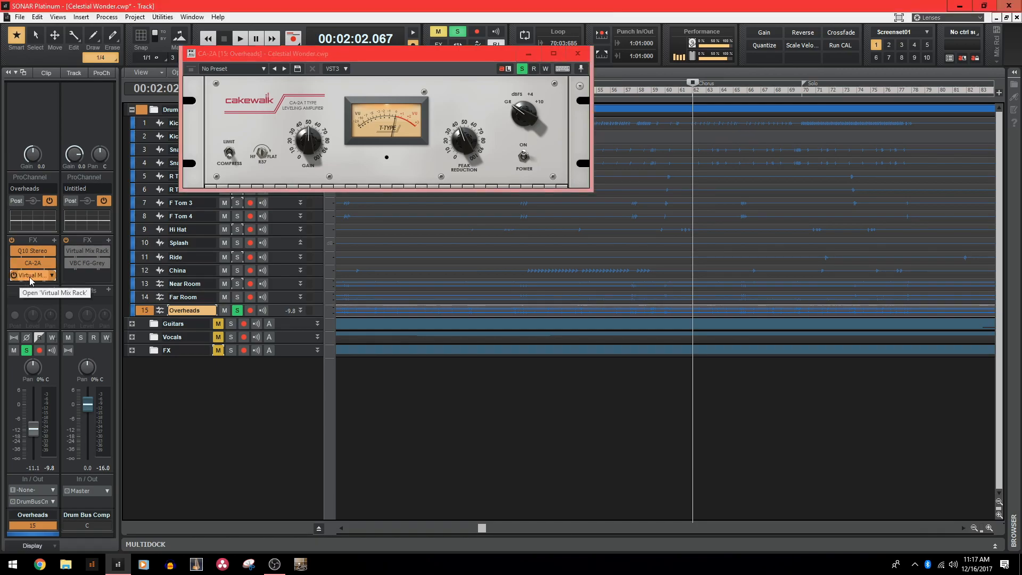
{"action": "double_click", "coordinate": [29, 277]}
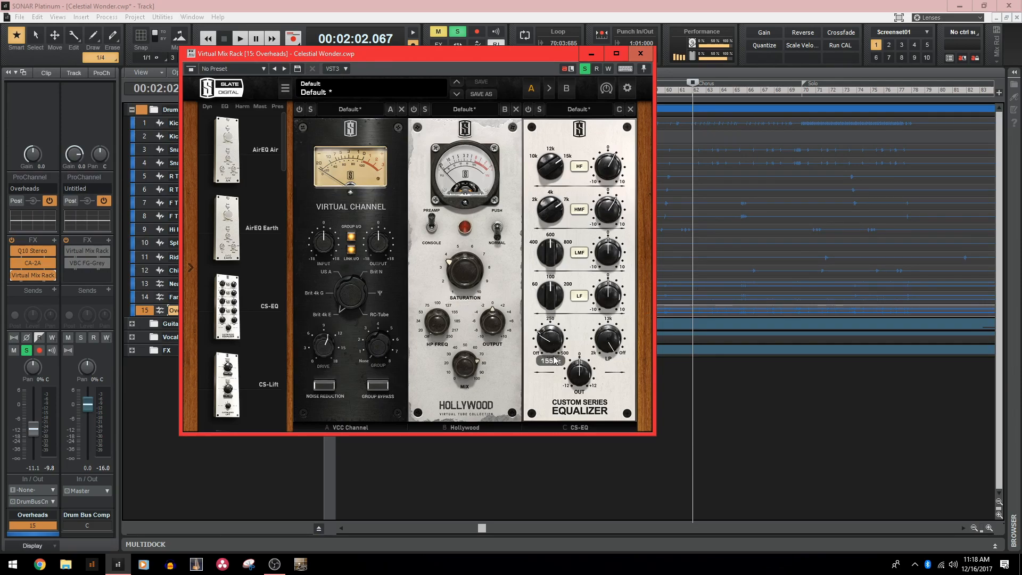
{"action": "mouse_move", "coordinate": [611, 165]}
{"action": "mouse_move", "coordinate": [581, 371]}
Play the Overheads while switching on the rack's VCC Channel, Hollywood and CS-EQ modules one after another, and close the rack.
{"action": "key", "text": "space"}
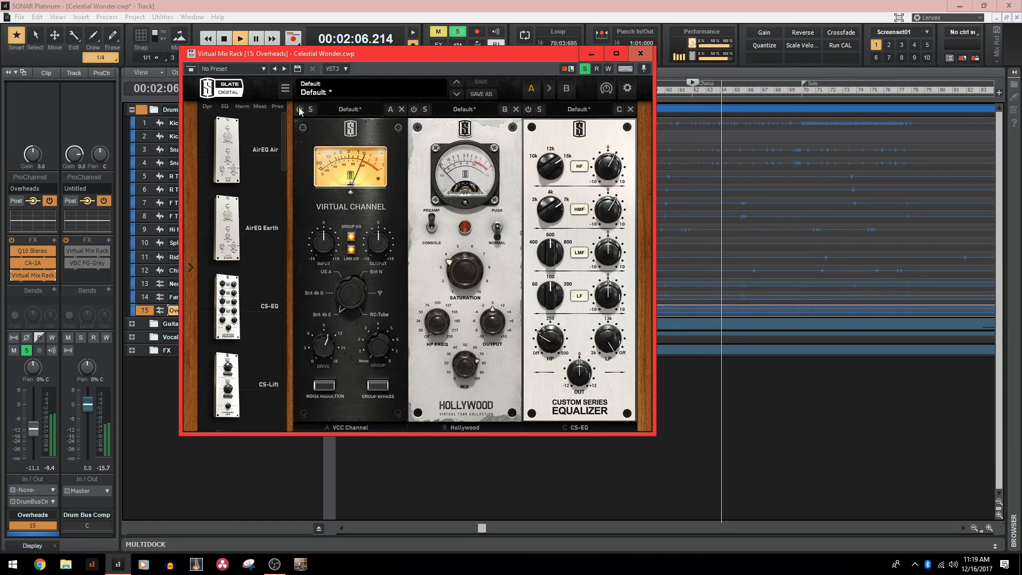
{"action": "left_click", "coordinate": [299, 109]}
{"action": "left_click", "coordinate": [299, 109]}
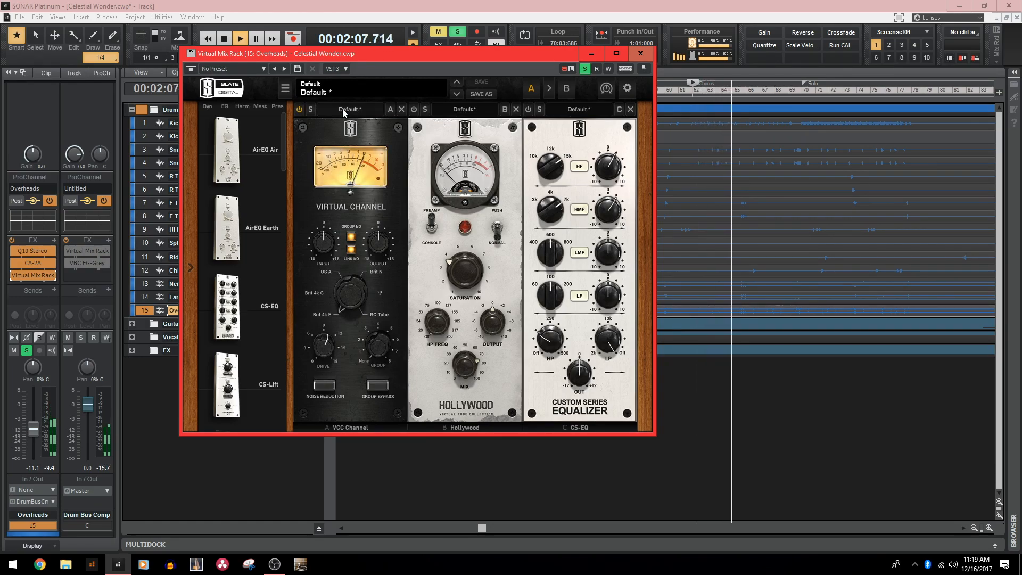
{"action": "left_click", "coordinate": [414, 109]}
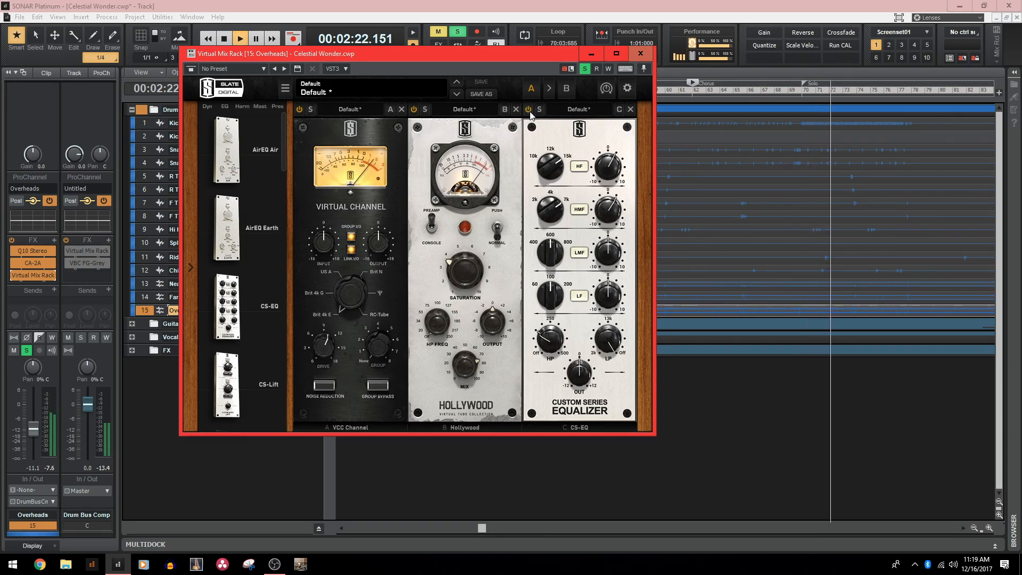
{"action": "left_click", "coordinate": [641, 54]}
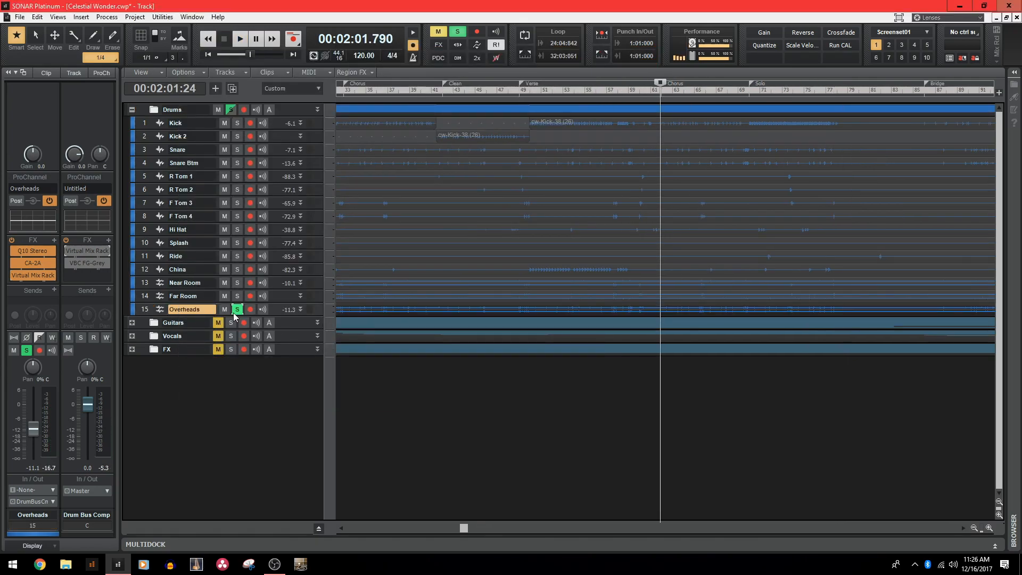
Unsolo the Overheads and audition the full drum mix from the Chorus.
{"action": "left_click", "coordinate": [236, 313]}
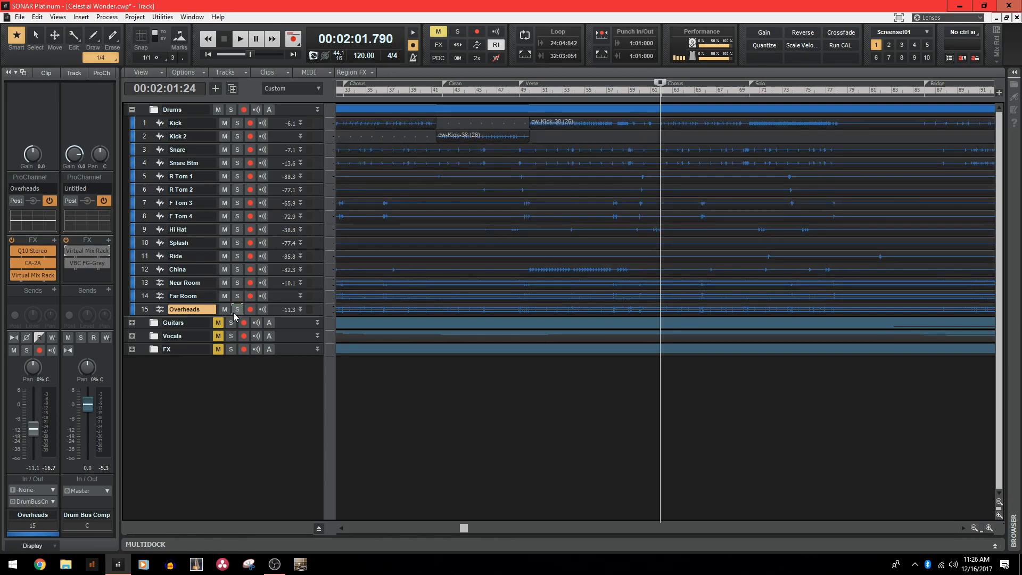
{"action": "key", "text": "space"}
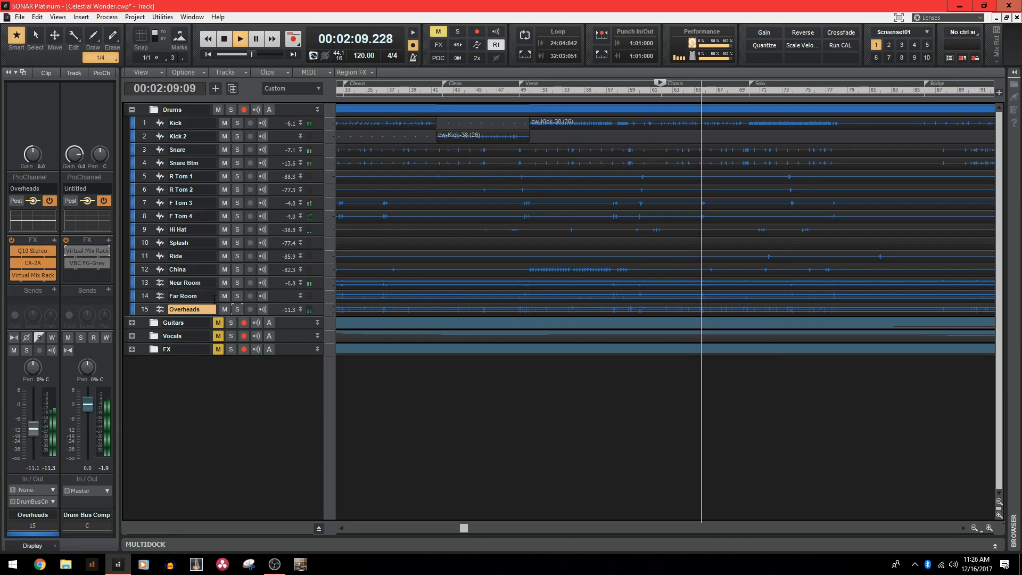
{"action": "key", "text": "space"}
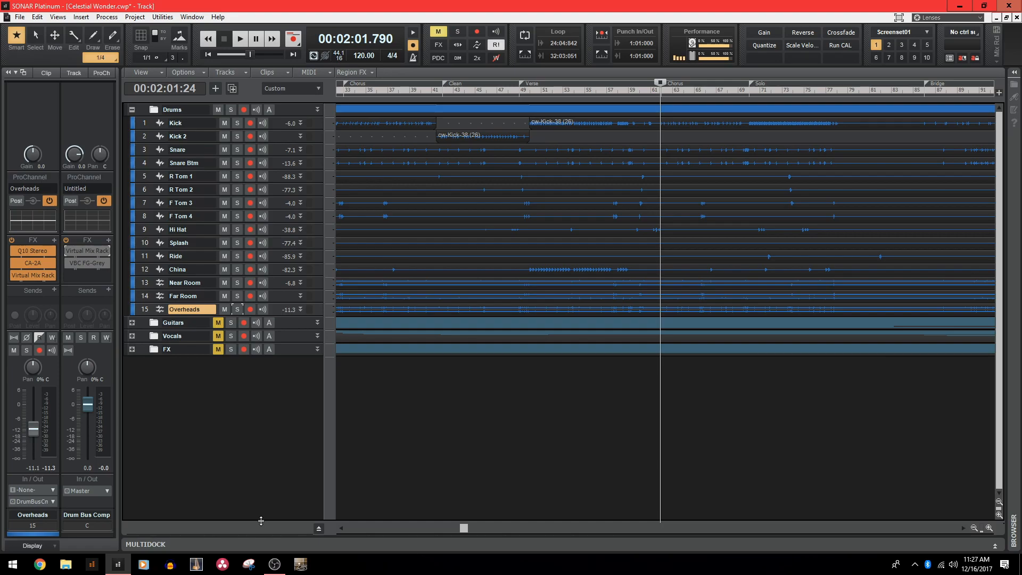
Enable the Virtual Mix Rack on the Drum Bus Comp bus, audition the drums through its VCC MixBuss module, and close the rack.
{"action": "left_click", "coordinate": [69, 253]}
{"action": "double_click", "coordinate": [82, 254]}
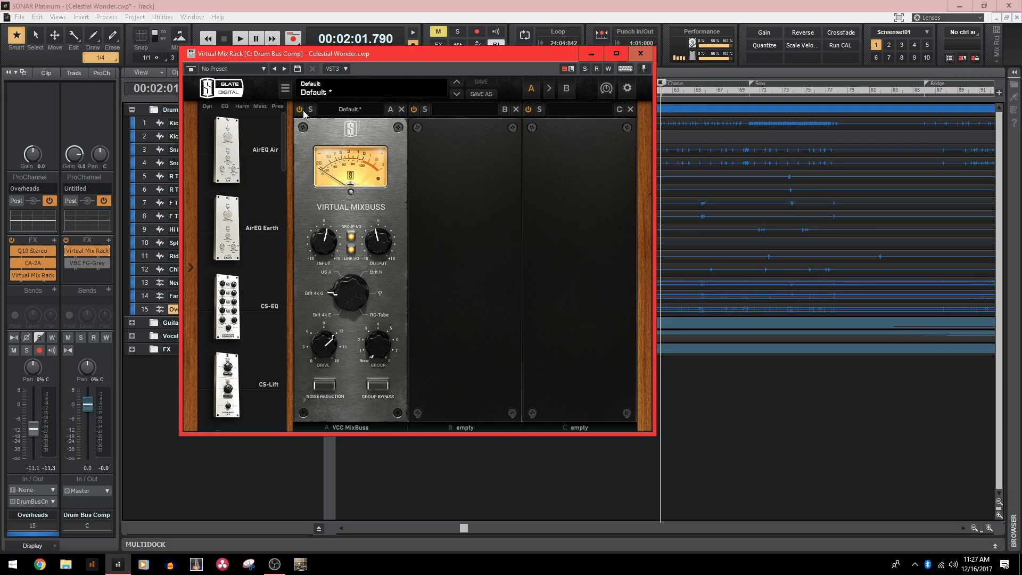
{"action": "key", "text": "space"}
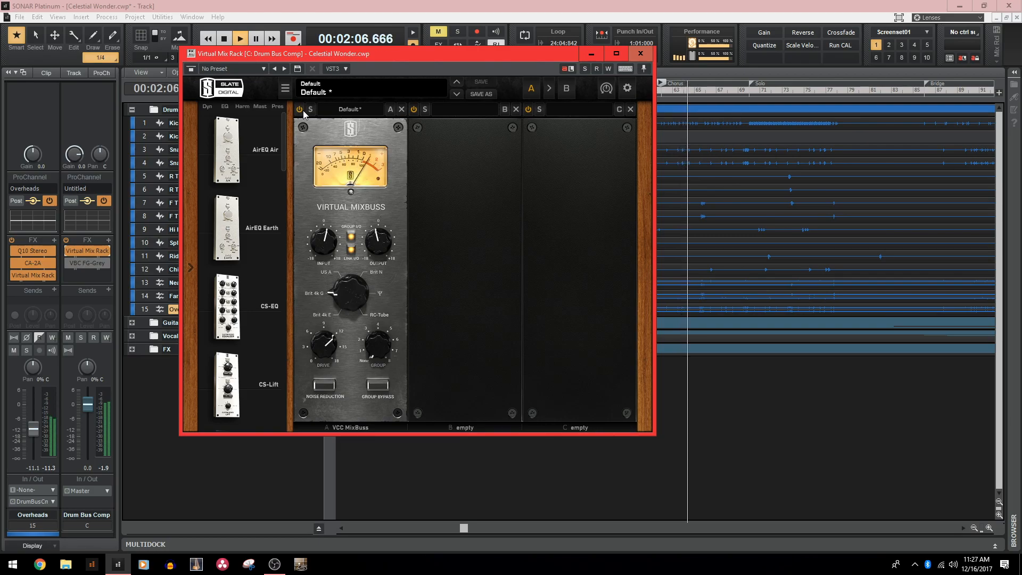
{"action": "key", "text": "space"}
{"action": "left_click", "coordinate": [641, 53]}
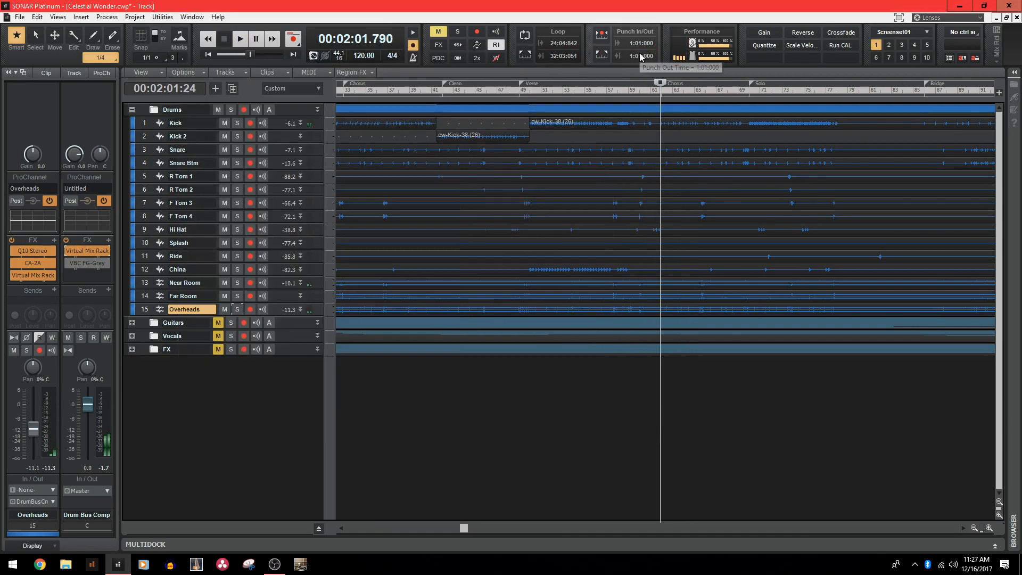
Compare the Drum Bus Comp repeatedly with and without the VBC FG-Grey compressor during playback, leaving it switched on and closing its window.
{"action": "double_click", "coordinate": [71, 263]}
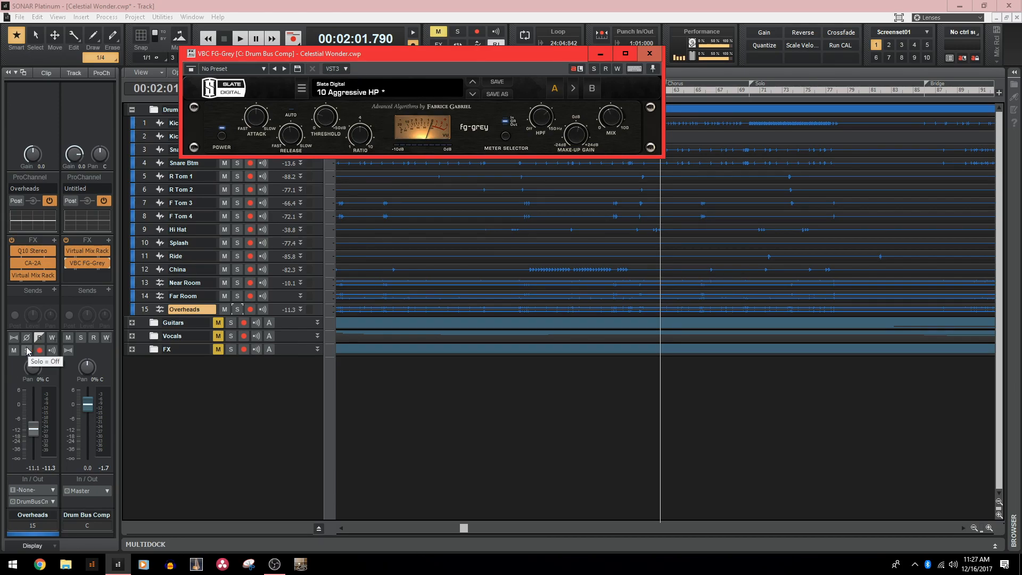
{"action": "key", "text": "space"}
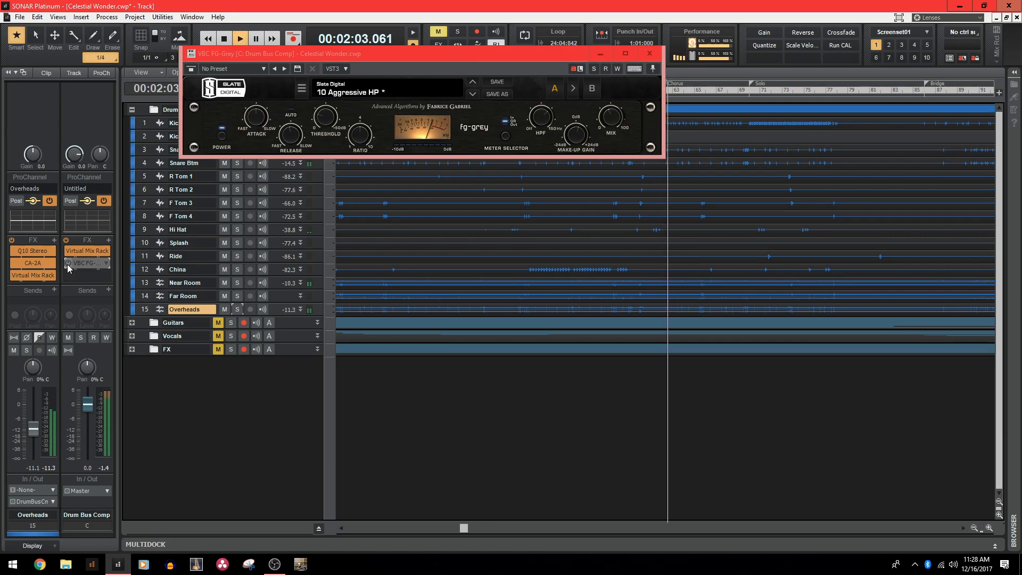
{"action": "left_click", "coordinate": [68, 263]}
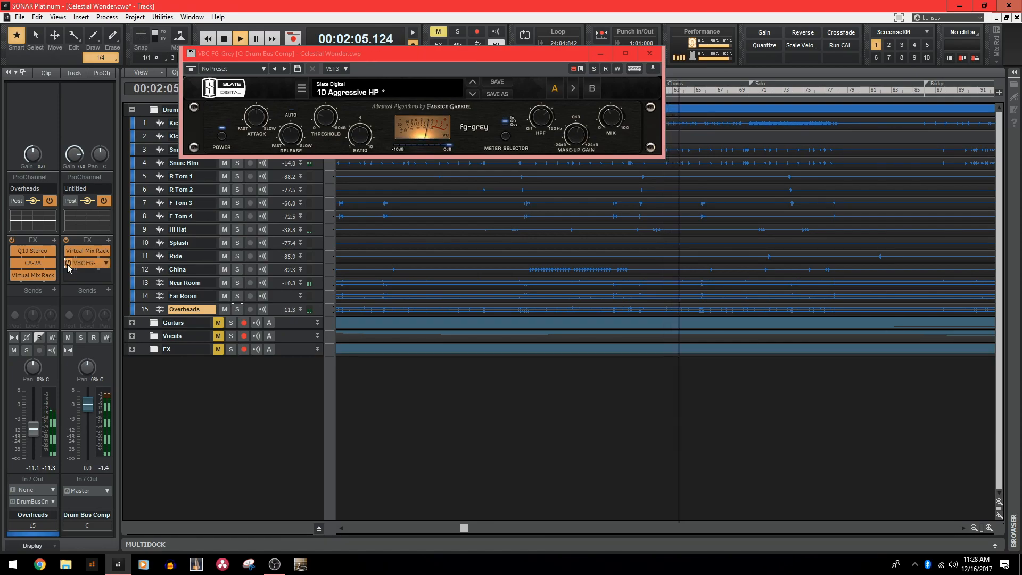
{"action": "left_click", "coordinate": [68, 263]}
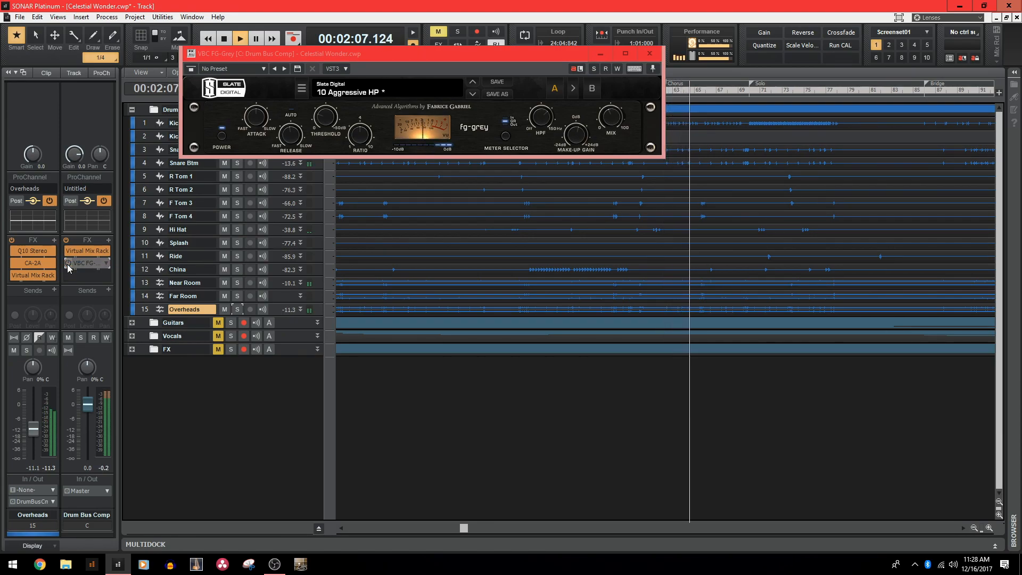
{"action": "left_click", "coordinate": [68, 263]}
{"action": "left_click", "coordinate": [68, 263]}
{"action": "left_click", "coordinate": [67, 263]}
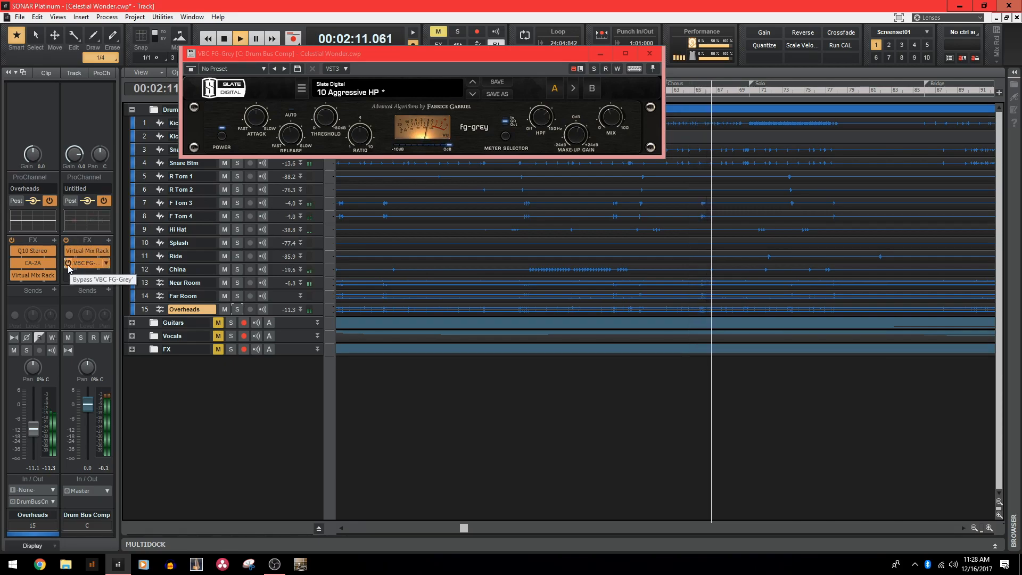
{"action": "left_click", "coordinate": [68, 265]}
{"action": "left_click", "coordinate": [68, 264]}
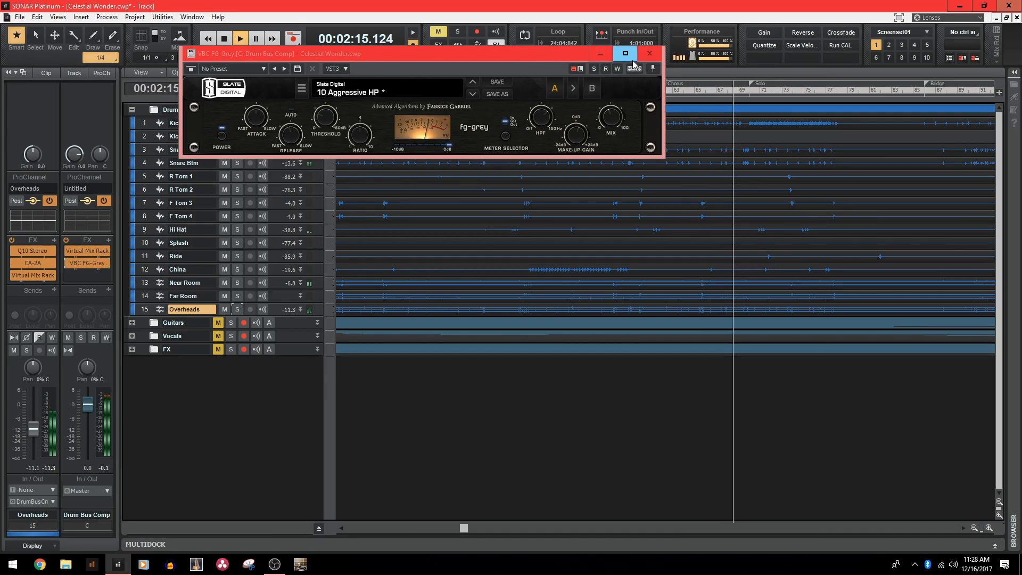
{"action": "left_click", "coordinate": [650, 53]}
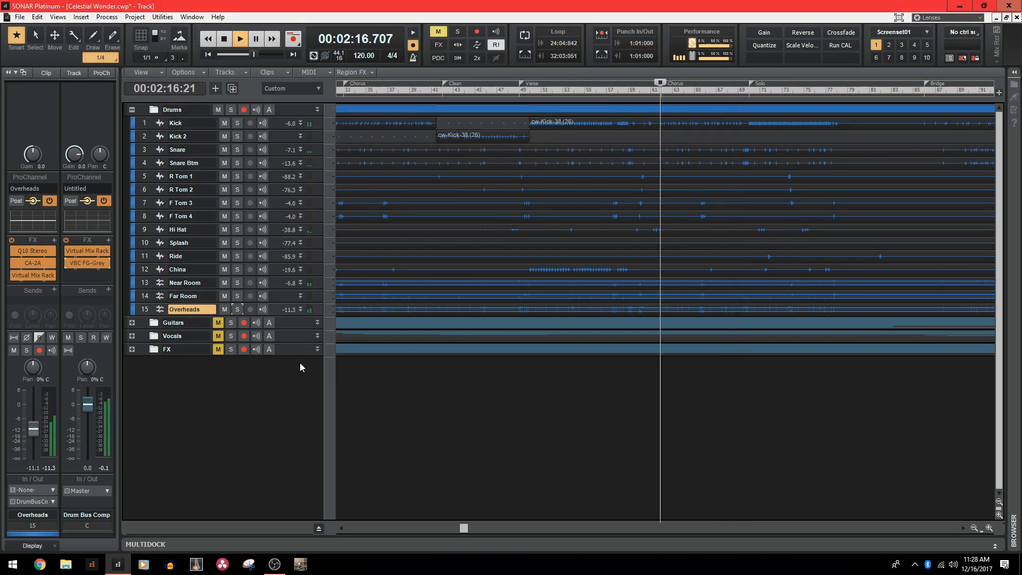
{"action": "key", "text": "space"}
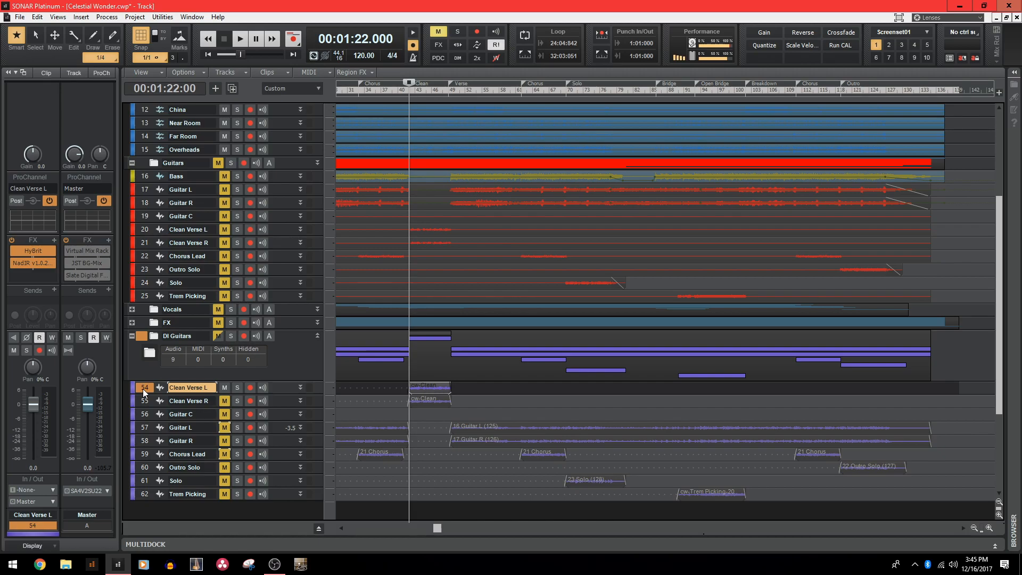
Bypass HyBrit and NadIR on the DI track Clean Verse L and audition its dry signal in solo from the Clean section.
{"action": "left_click", "coordinate": [14, 263]}
{"action": "left_click", "coordinate": [15, 251]}
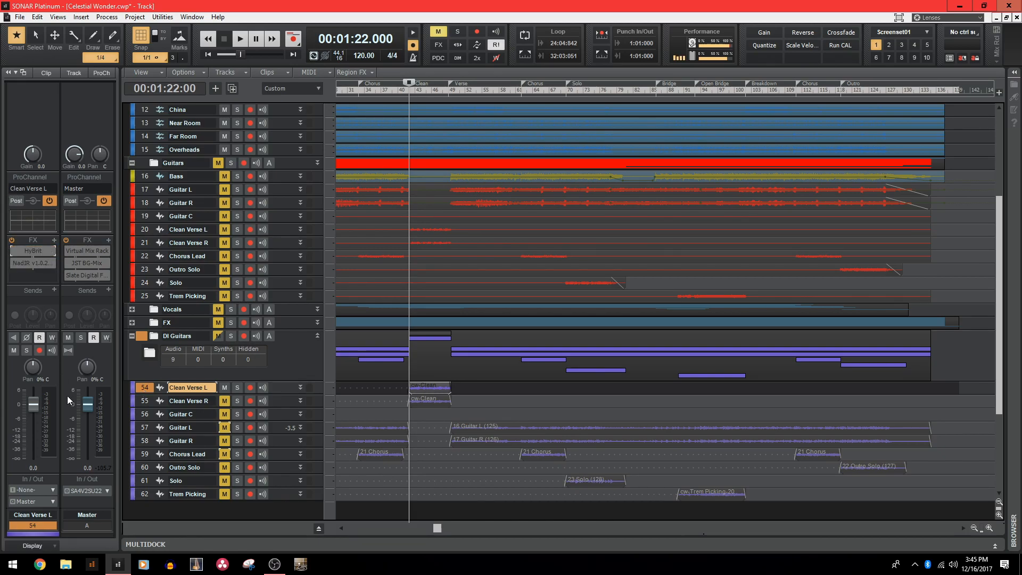
{"action": "key", "text": "space"}
{"action": "left_click", "coordinate": [238, 387]}
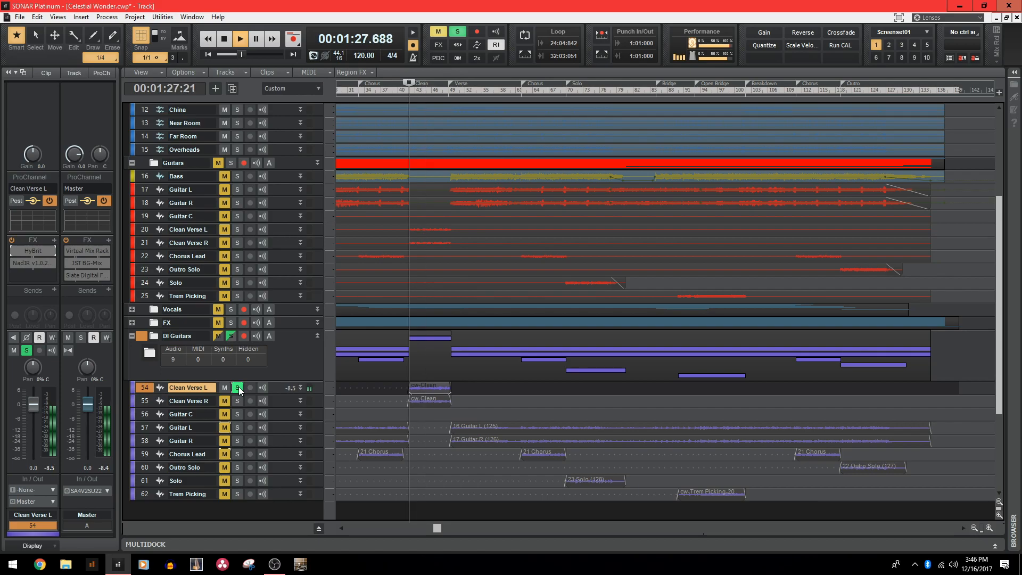
{"action": "key", "text": "space"}
{"action": "left_click", "coordinate": [238, 387]}
Enable and open HyBrit and NadIR on the DI track Clean Verse L, and audition the track in solo.
{"action": "double_click", "coordinate": [14, 251]}
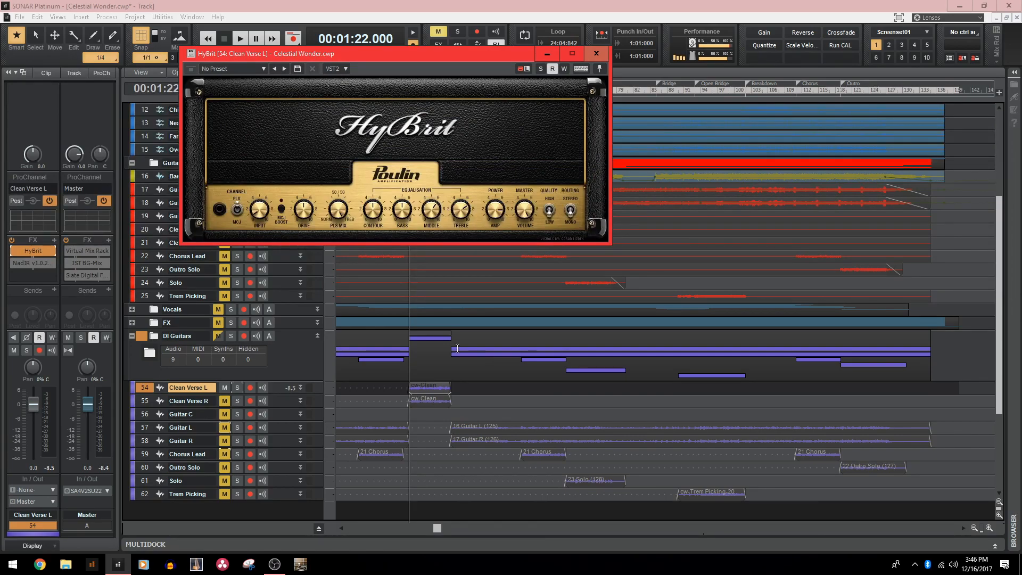
{"action": "double_click", "coordinate": [30, 262]}
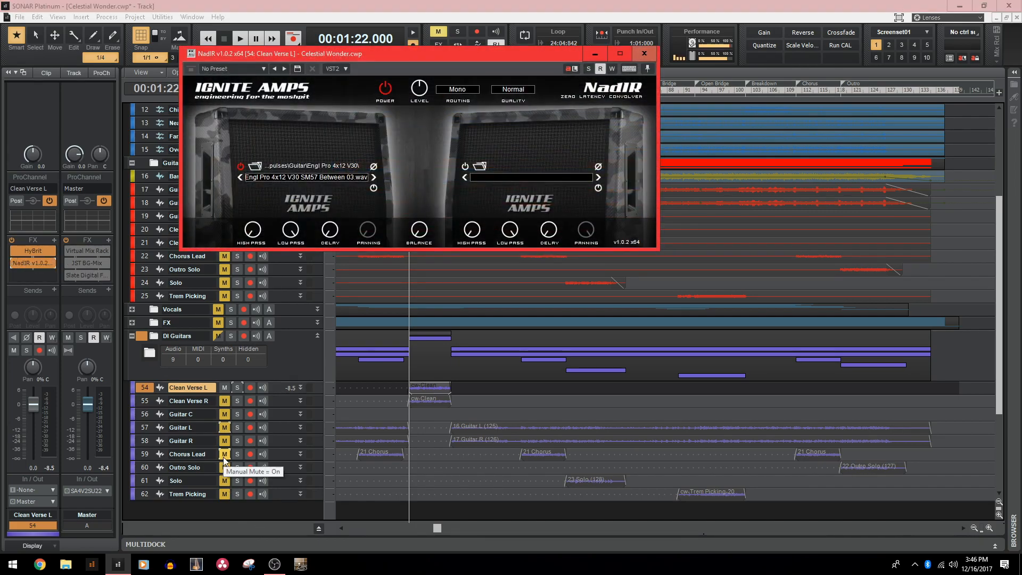
{"action": "left_click", "coordinate": [237, 387]}
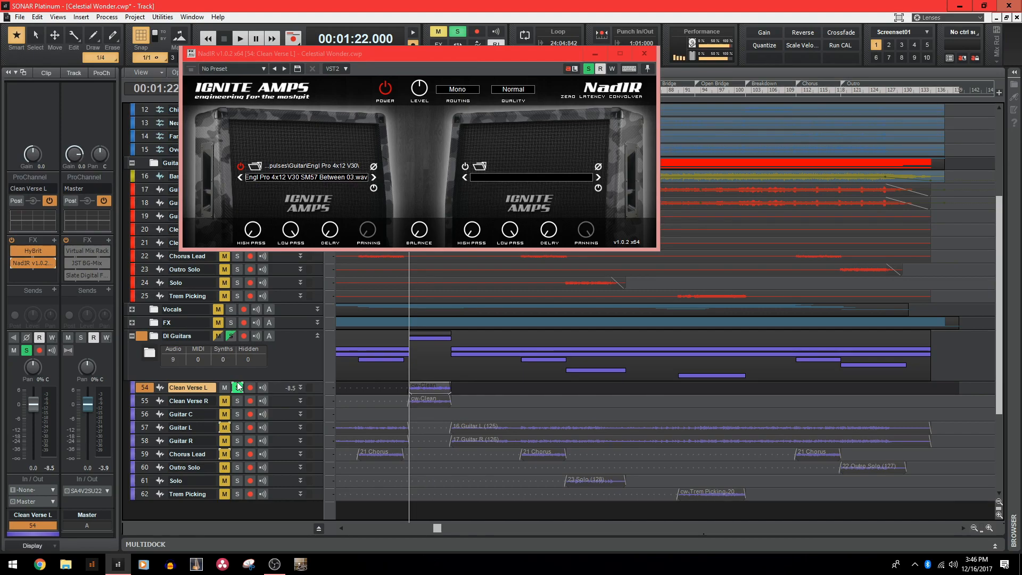
{"action": "key", "text": "space"}
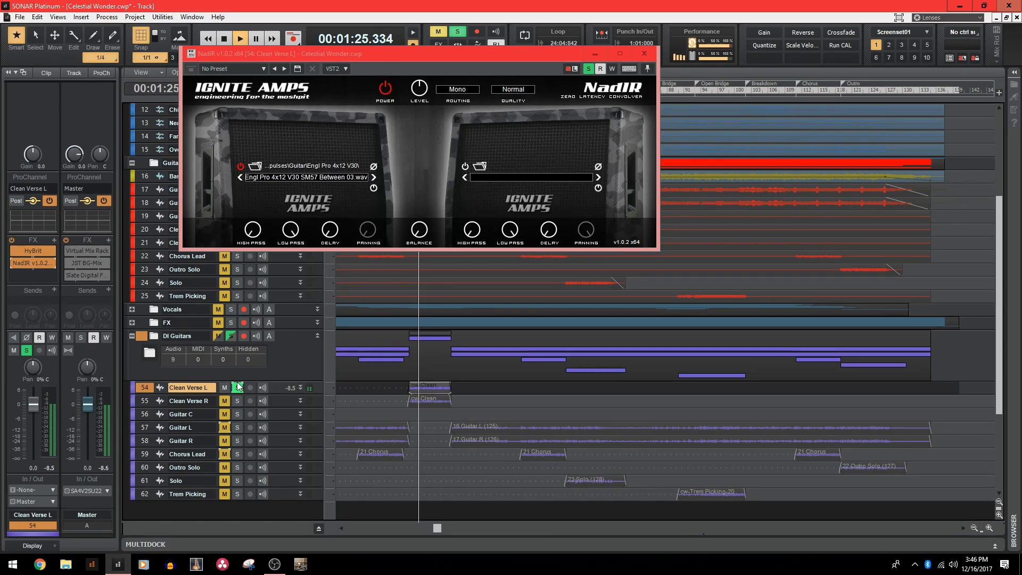
{"action": "key", "text": "space"}
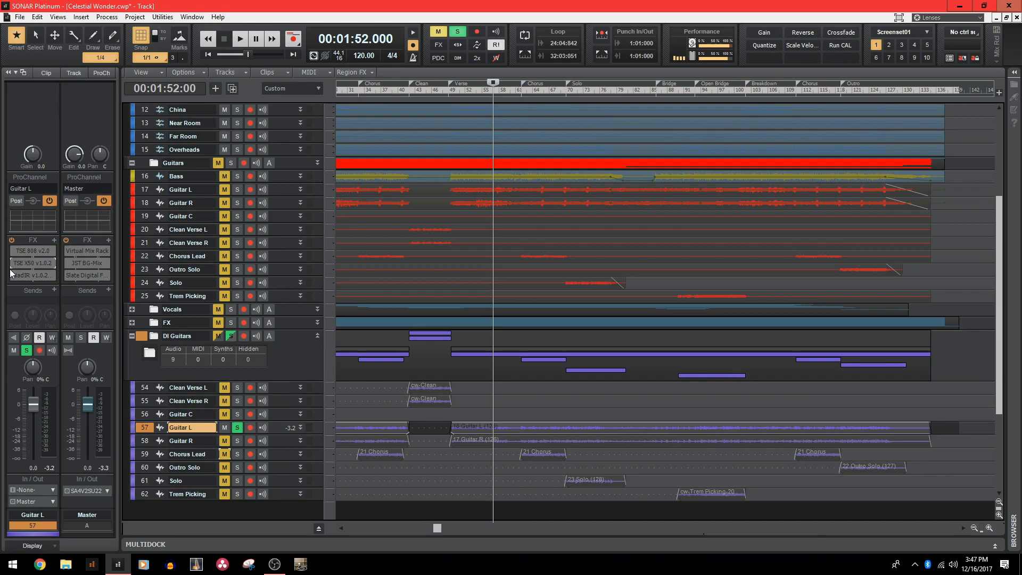
Audition the dry DI track Guitar L in solo, and enable its TSE 808 to view the drive and volume settings.
{"action": "key", "text": "space"}
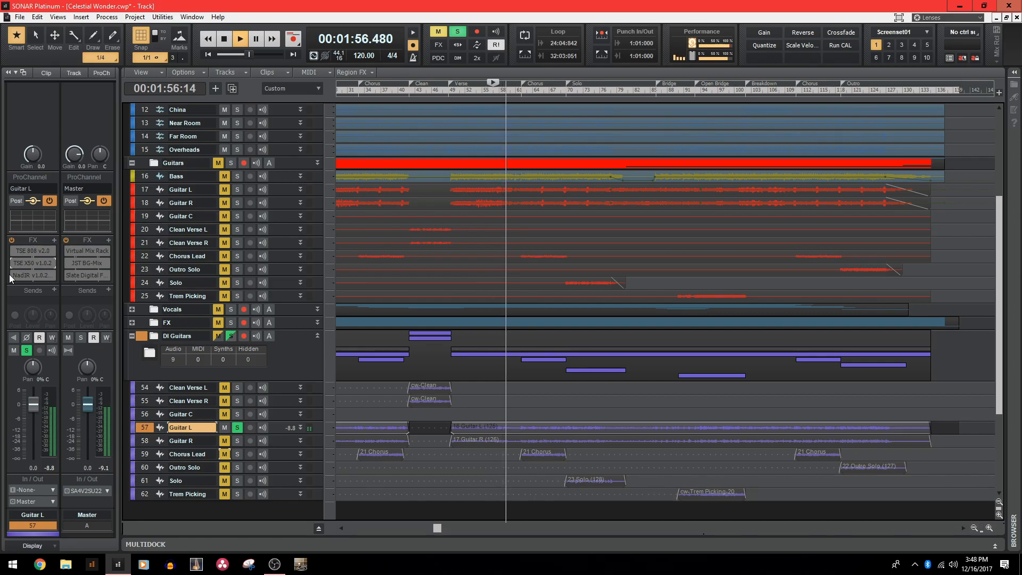
{"action": "key", "text": "space"}
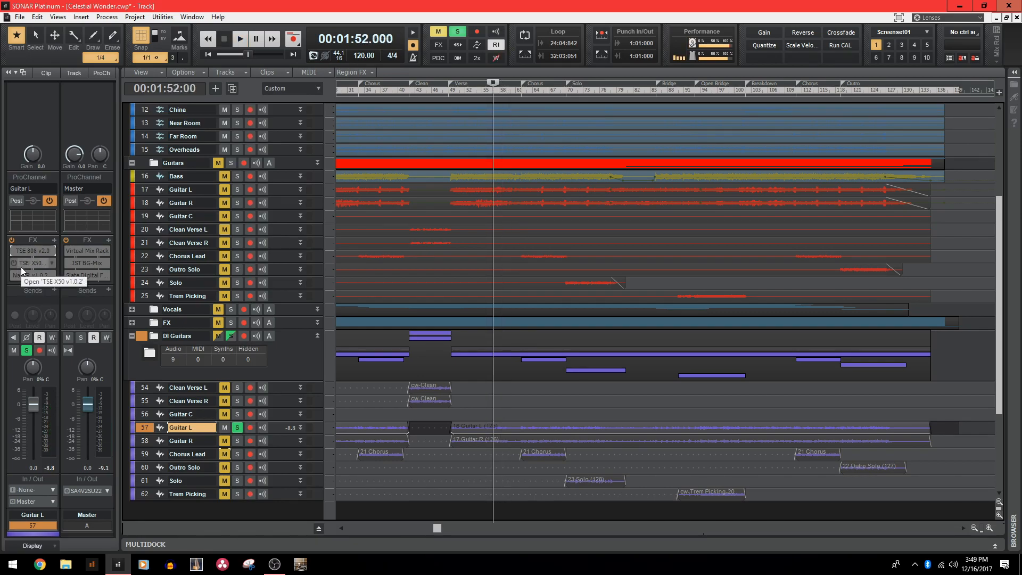
{"action": "double_click", "coordinate": [34, 252]}
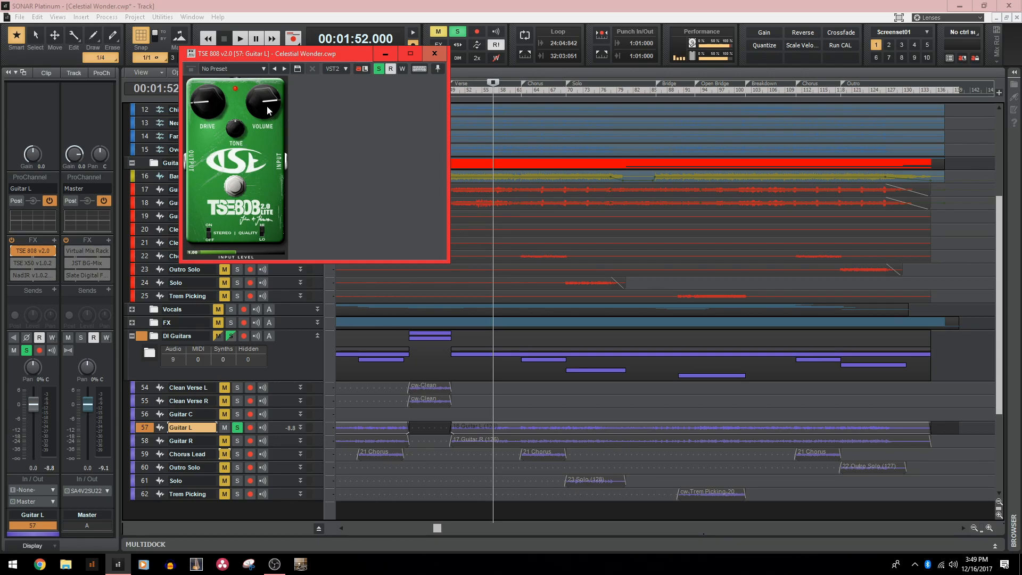
{"action": "left_click", "coordinate": [432, 55]}
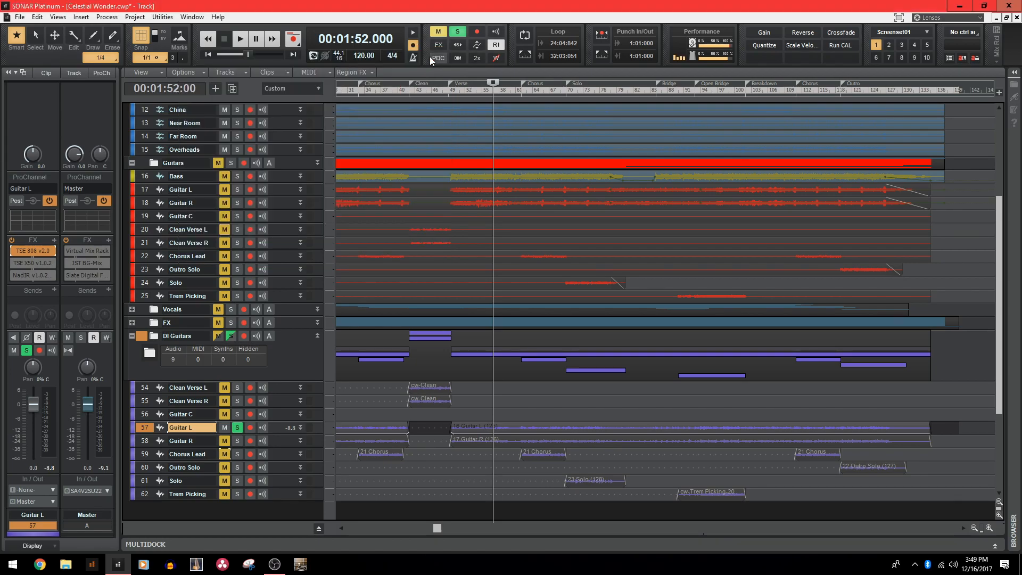
Enable and open TSE X50 and NadIR on the DI track Guitar L, and audition the full effects chain in solo.
{"action": "double_click", "coordinate": [25, 262]}
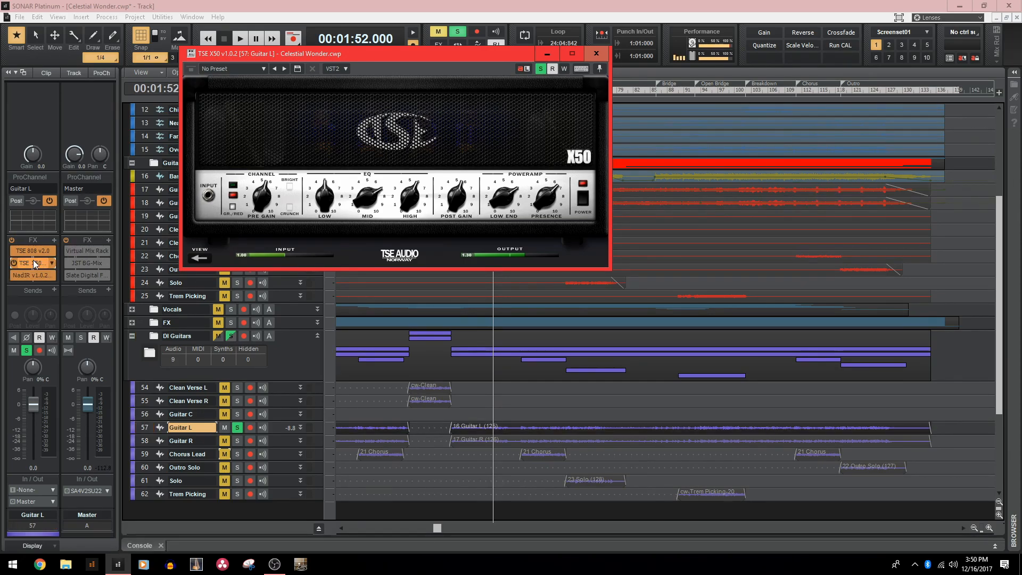
{"action": "double_click", "coordinate": [31, 276]}
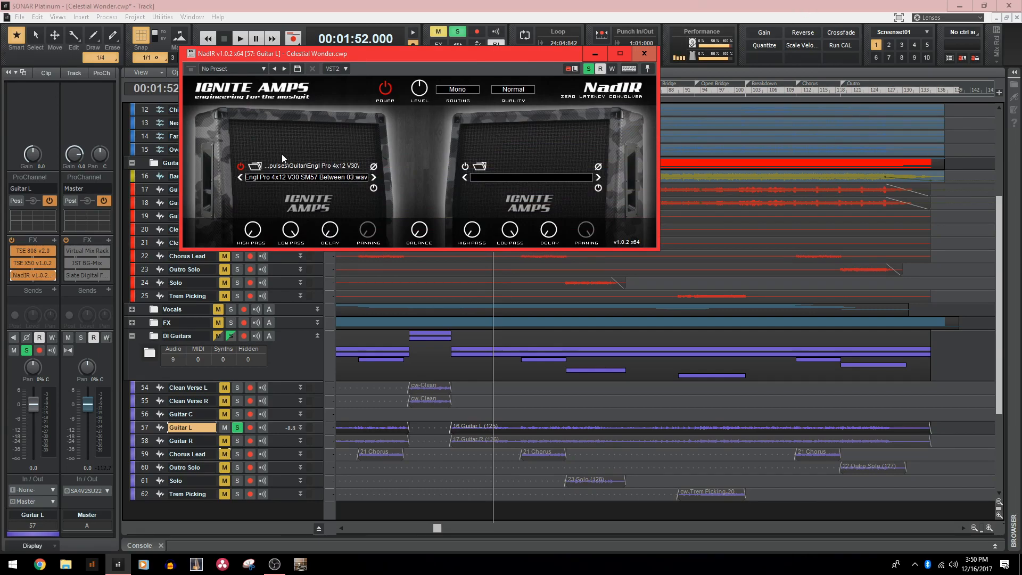
{"action": "left_click", "coordinate": [394, 1]}
{"action": "key", "text": "space"}
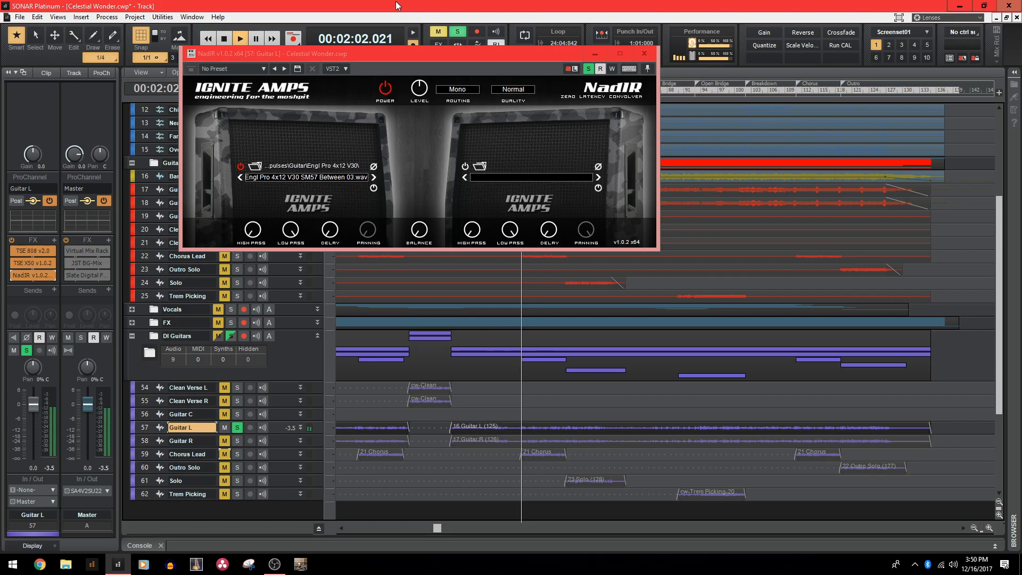
{"action": "key", "text": "space"}
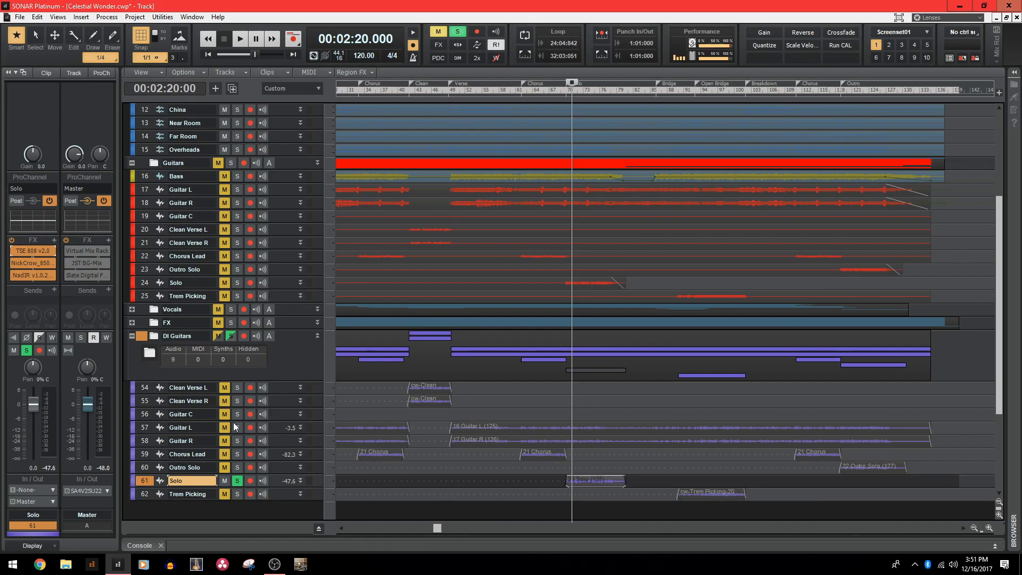
Review TSE 808, NickCrow 8505 Lead and NadIR on the DI track Solo, and audition it from 2:20.
{"action": "double_click", "coordinate": [35, 252]}
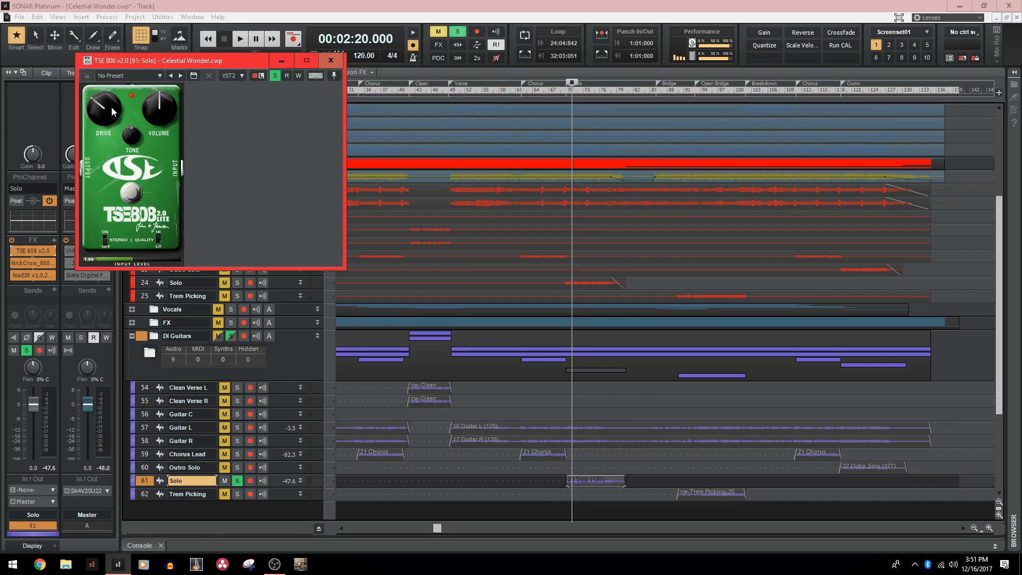
{"action": "double_click", "coordinate": [36, 267]}
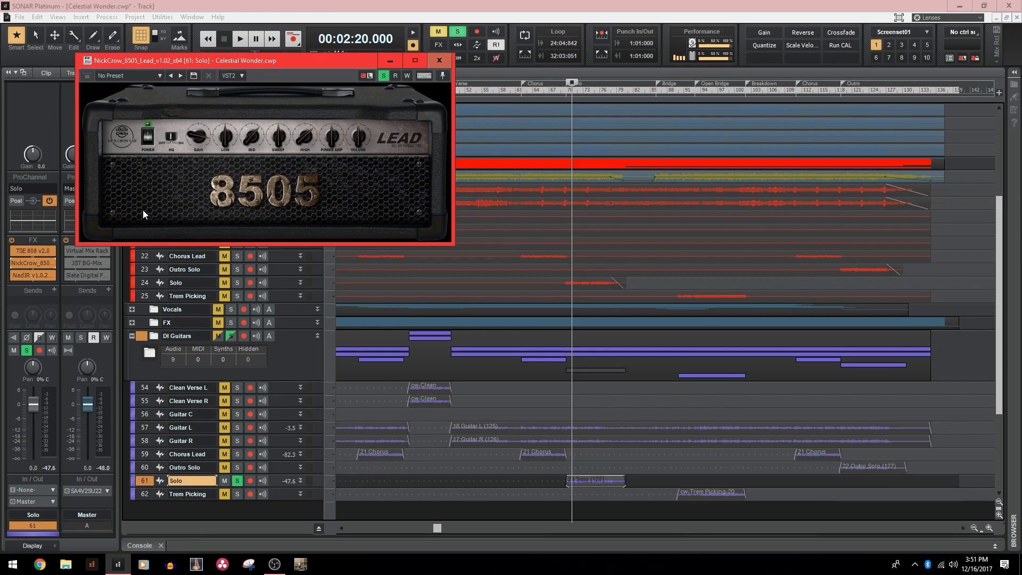
{"action": "double_click", "coordinate": [33, 276]}
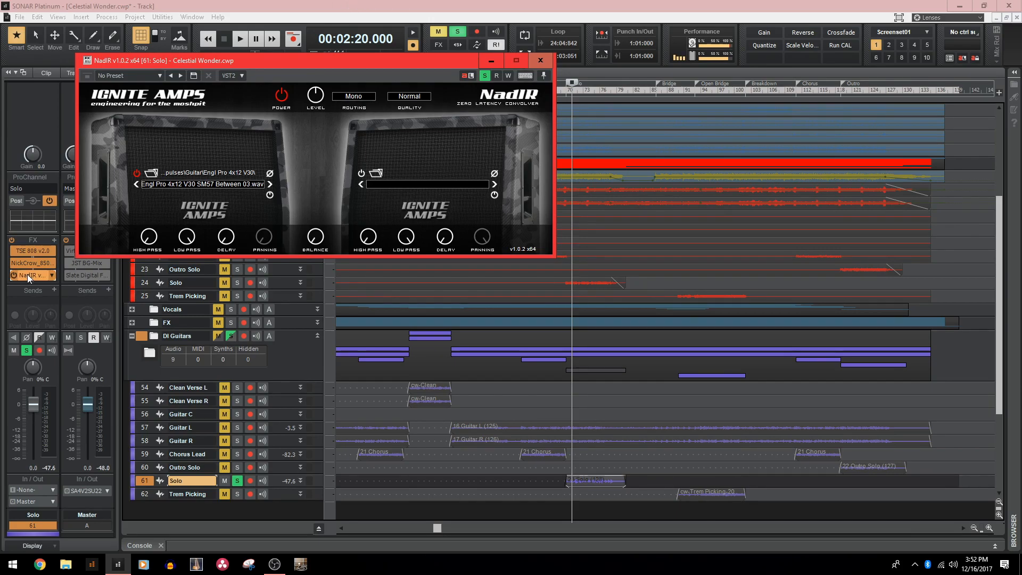
{"action": "key", "text": "space"}
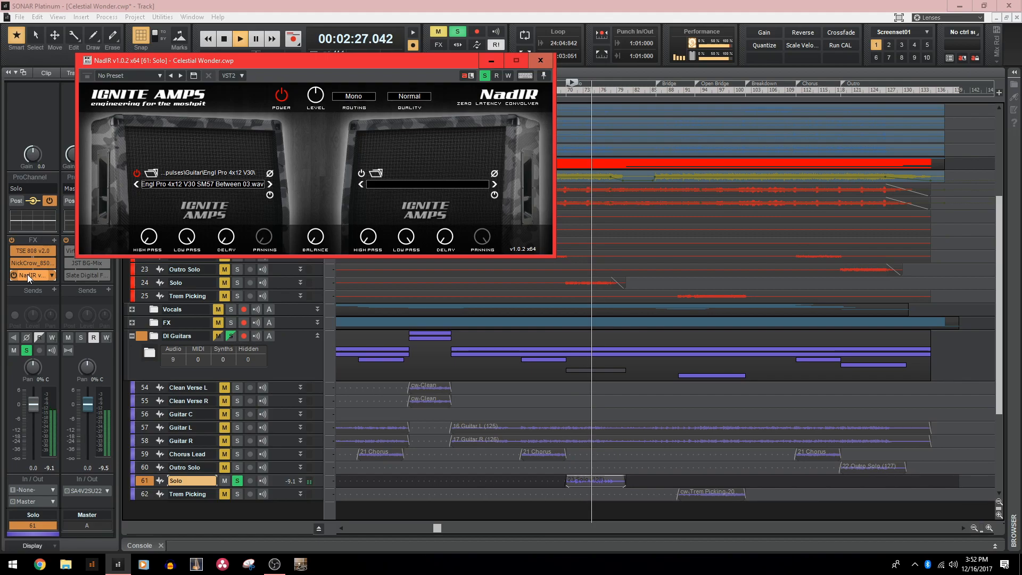
{"action": "key", "text": "space"}
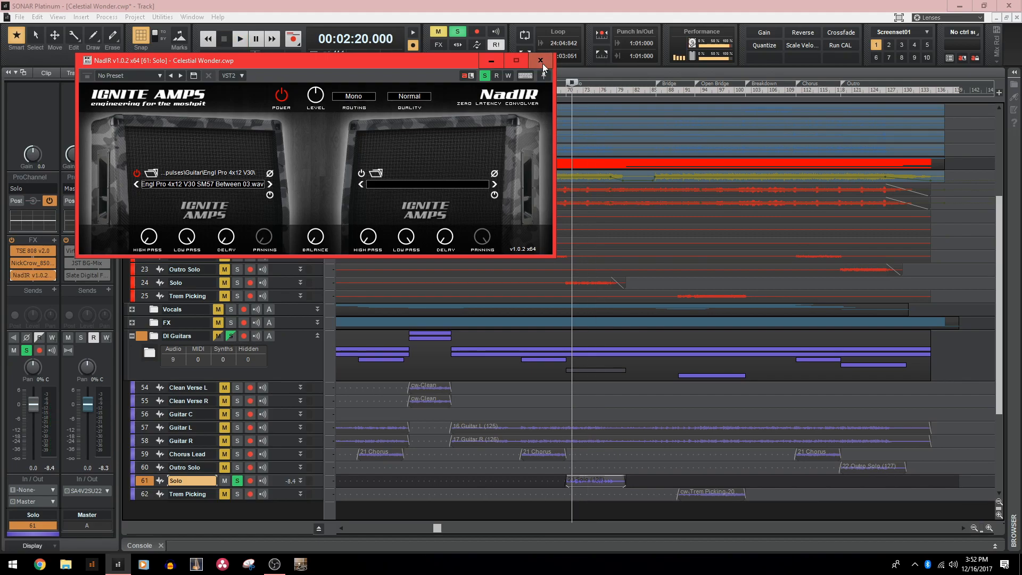
{"action": "left_click", "coordinate": [541, 60]}
Solo the DI track Trem Picking with the playhead at 3:00, and view its NickCrow 8505 Lead amp.
{"action": "left_click", "coordinate": [236, 494]}
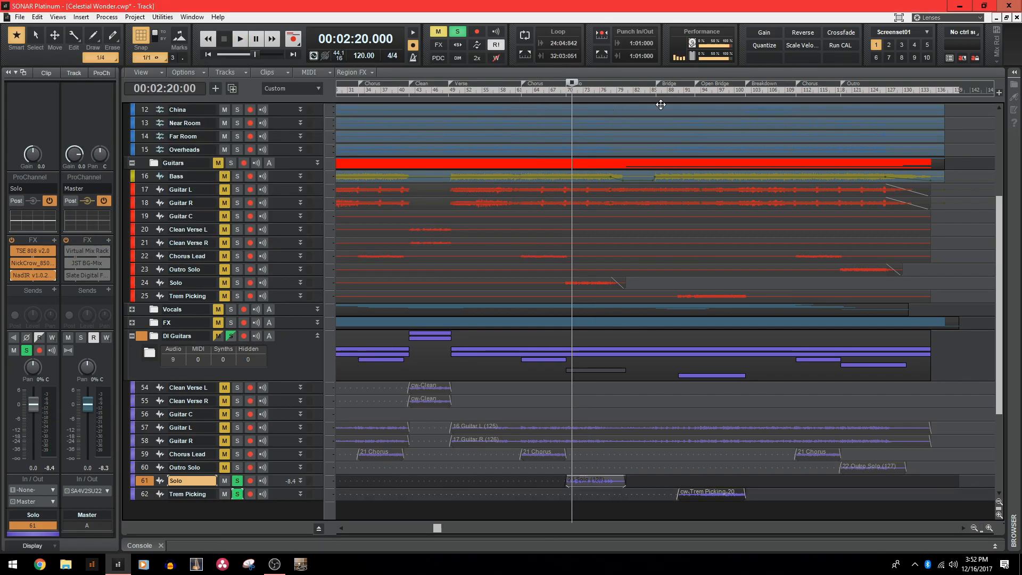
{"action": "left_click", "coordinate": [686, 91]}
{"action": "left_click", "coordinate": [144, 494]}
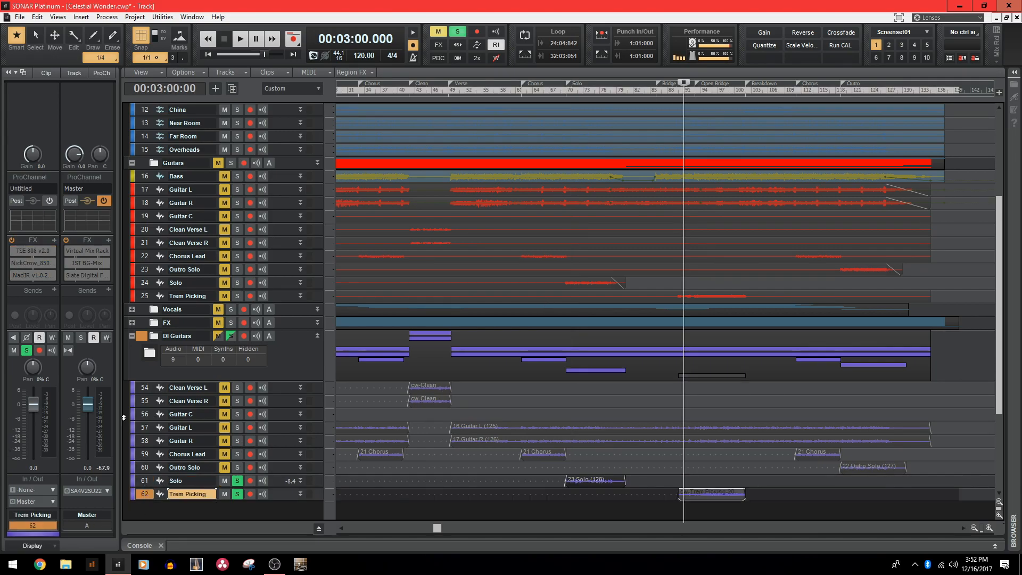
{"action": "double_click", "coordinate": [36, 264]}
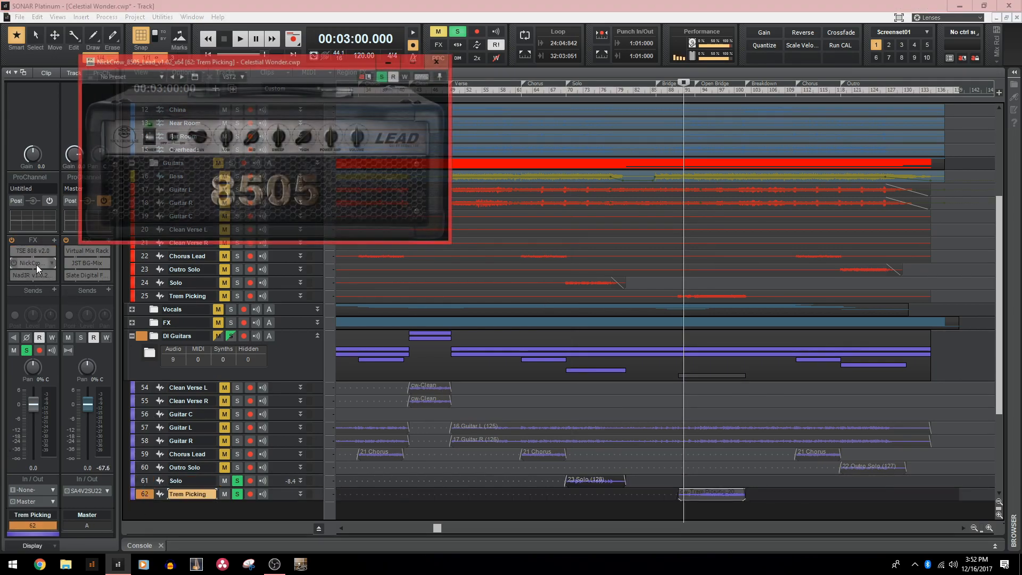
{"action": "left_click", "coordinate": [441, 60]}
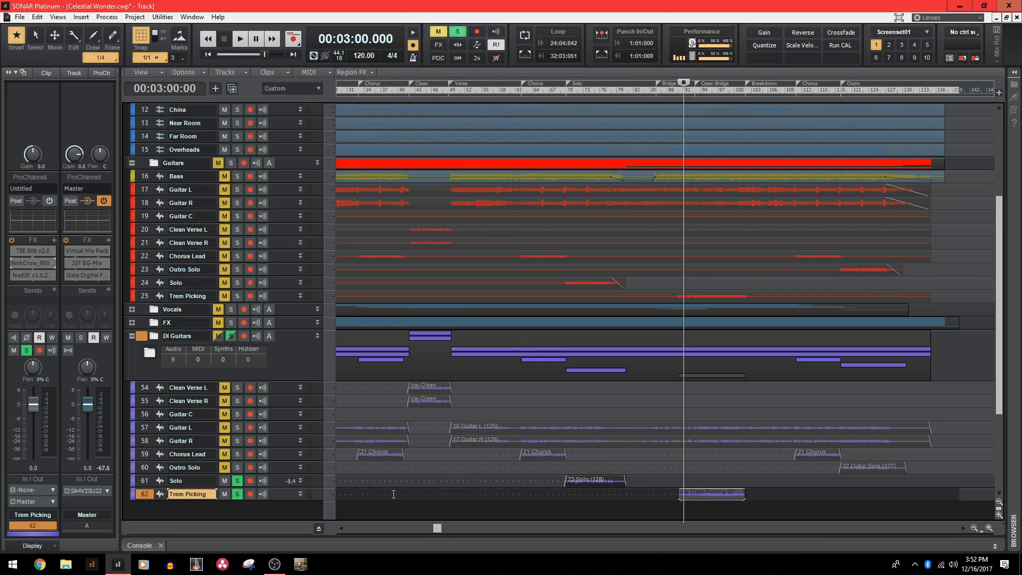
Move the playhead to 2:02 and solo the DI track Chorus Lead in place of Solo and Trem Picking.
{"action": "left_click_drag", "start_coordinate": [438, 525], "coordinate": [460, 516]}
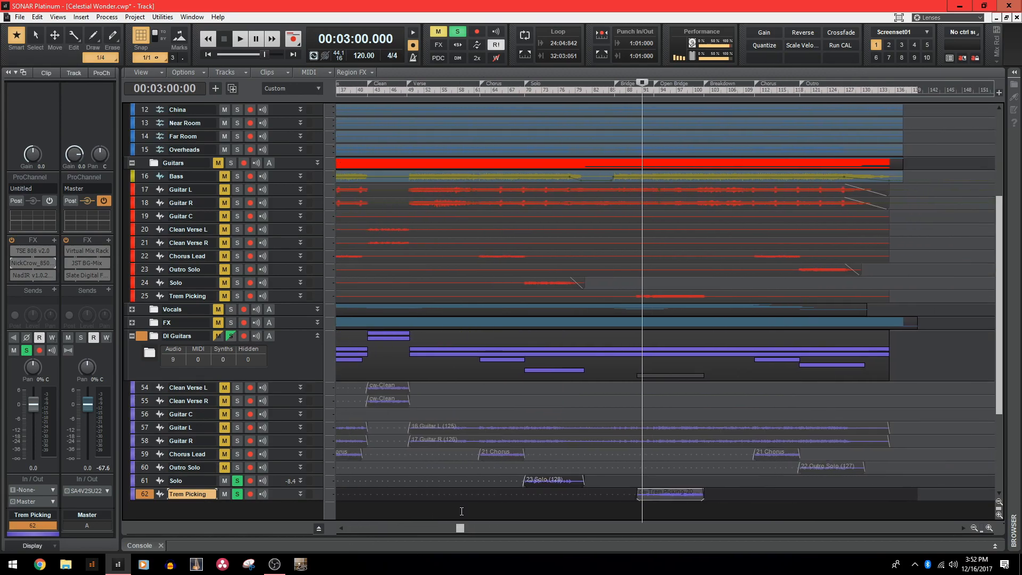
{"action": "left_click", "coordinate": [478, 93]}
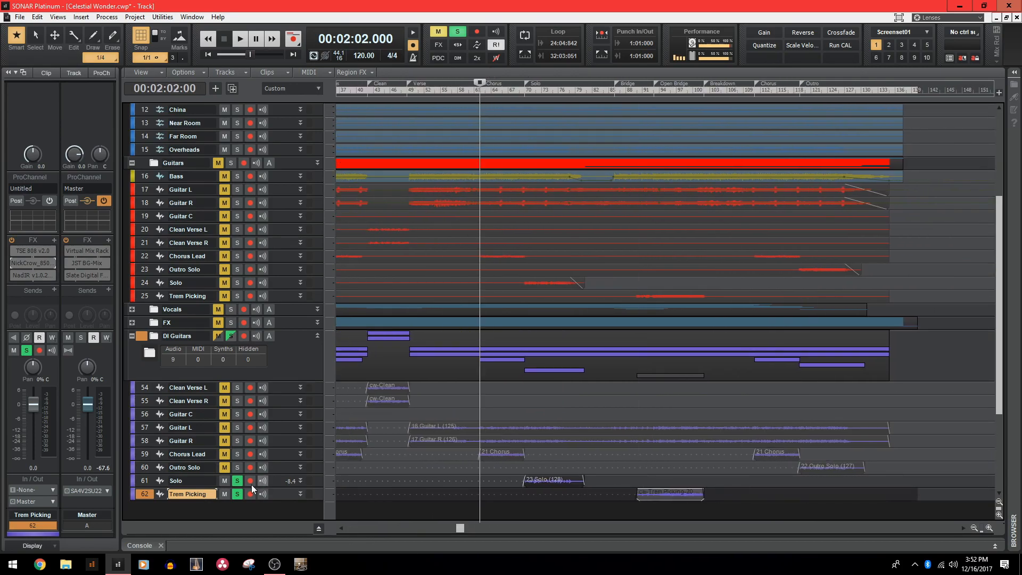
{"action": "left_click", "coordinate": [238, 482]}
{"action": "left_click", "coordinate": [237, 454]}
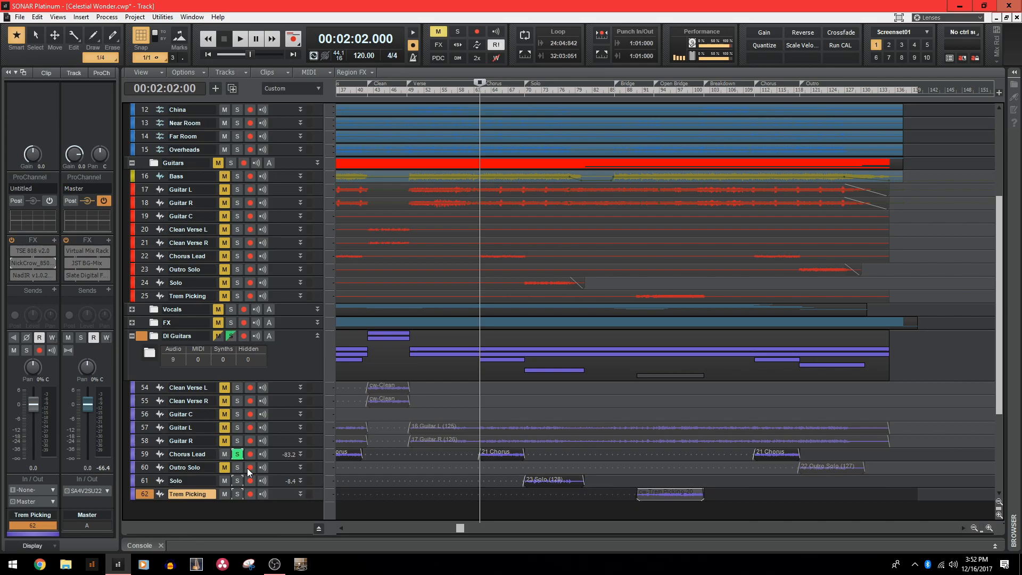
Audition the DI track Chorus Lead with its effects and inspect its NickCrow 8505 Lead amp settings.
{"action": "key", "text": "space"}
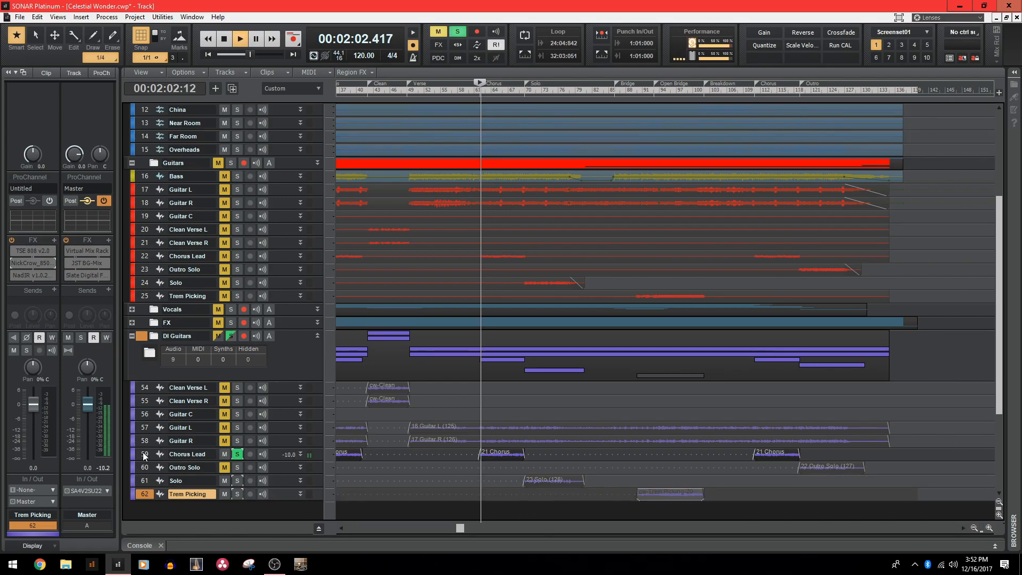
{"action": "left_click", "coordinate": [144, 454]}
{"action": "key", "text": "space"}
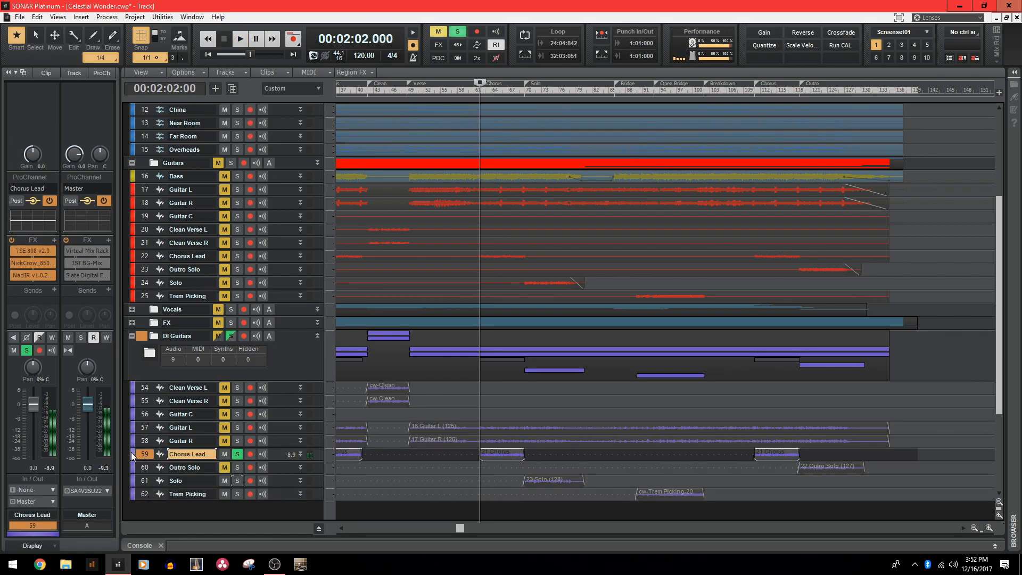
{"action": "double_click", "coordinate": [33, 264]}
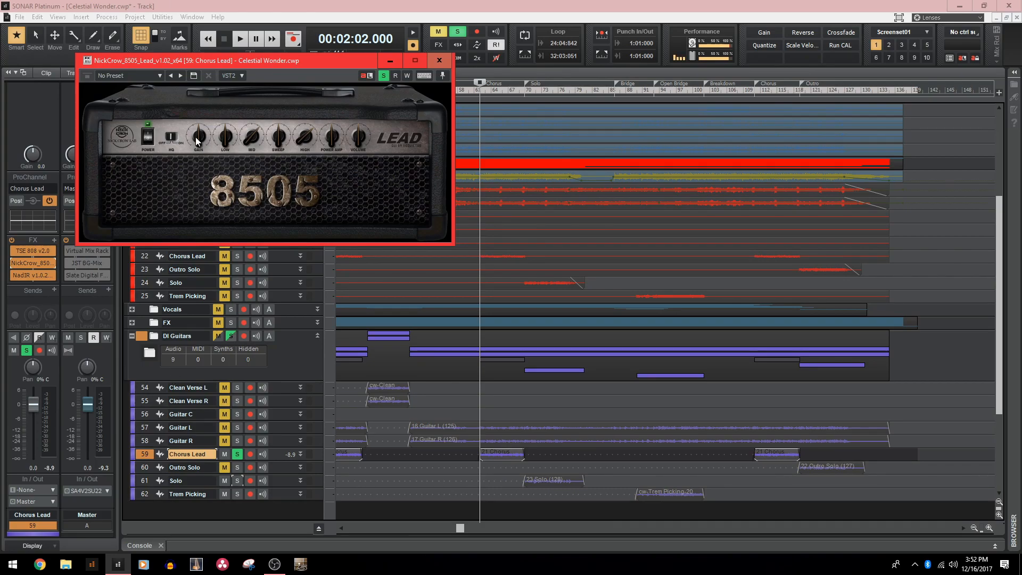
{"action": "left_click", "coordinate": [439, 60]}
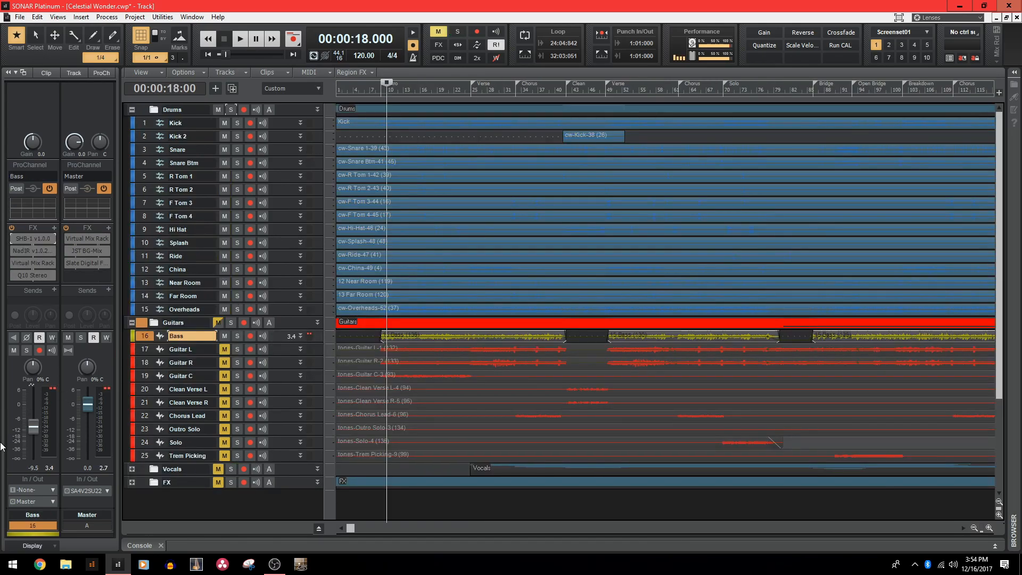
Solo the Bass track, and enable and open its SHB-1 amp and NadIR cabinet loader.
{"action": "left_click", "coordinate": [238, 336]}
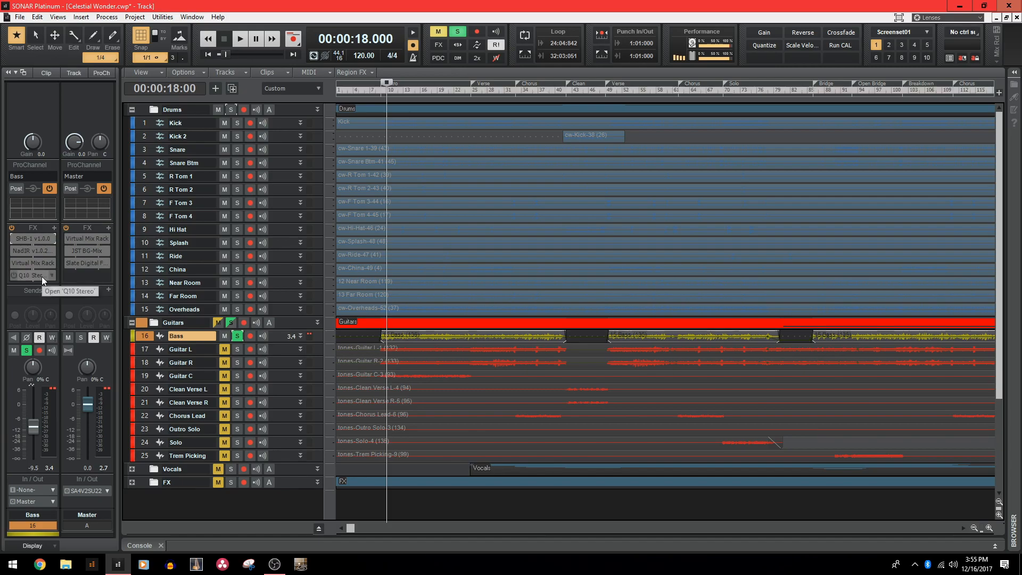
{"action": "double_click", "coordinate": [23, 239]}
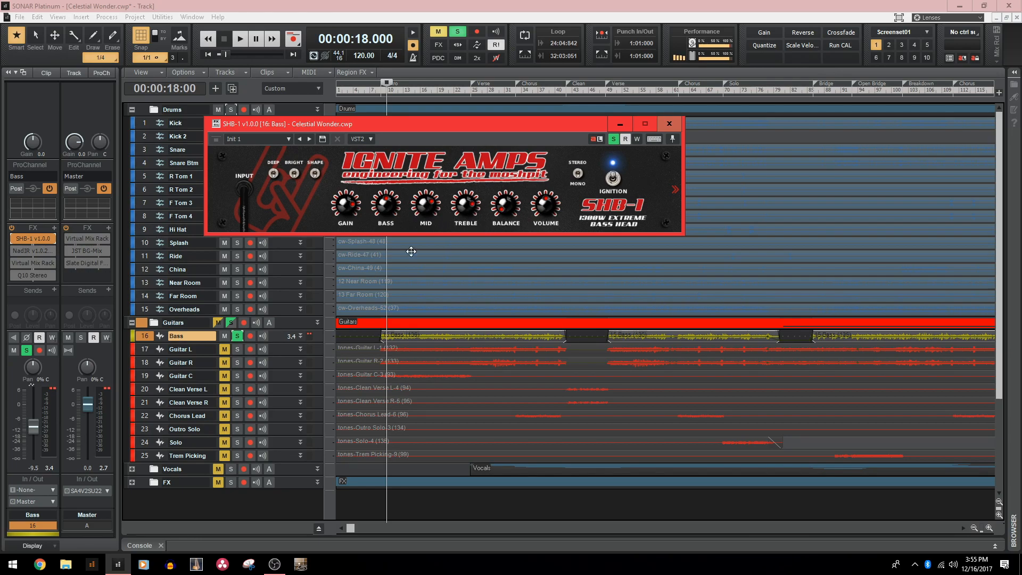
{"action": "double_click", "coordinate": [33, 250]}
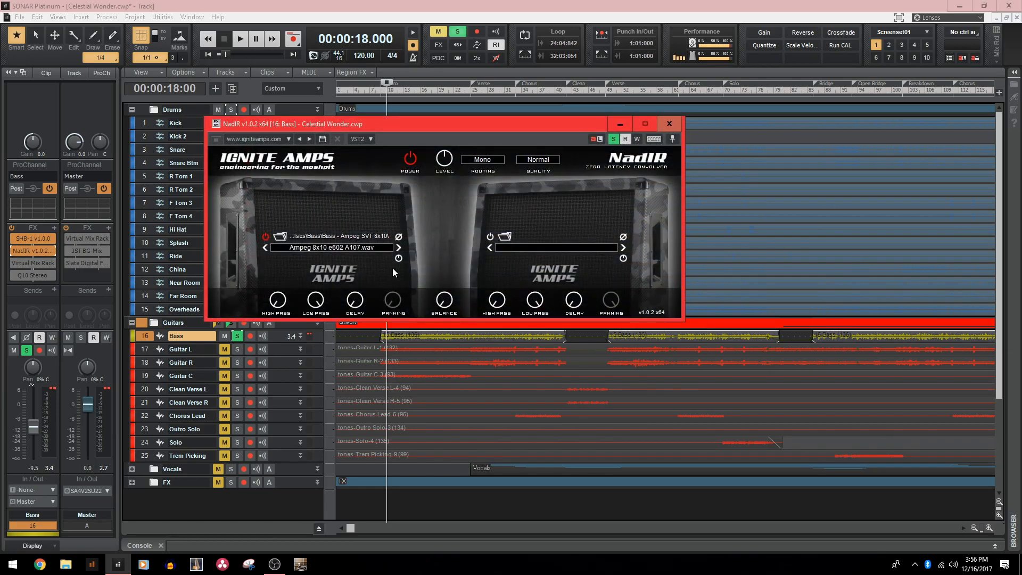
Bypass NadIR and SHB-1 on the Bass track and audition its dry signal from 0:18.
{"action": "left_click", "coordinate": [14, 251]}
{"action": "left_click", "coordinate": [14, 242]}
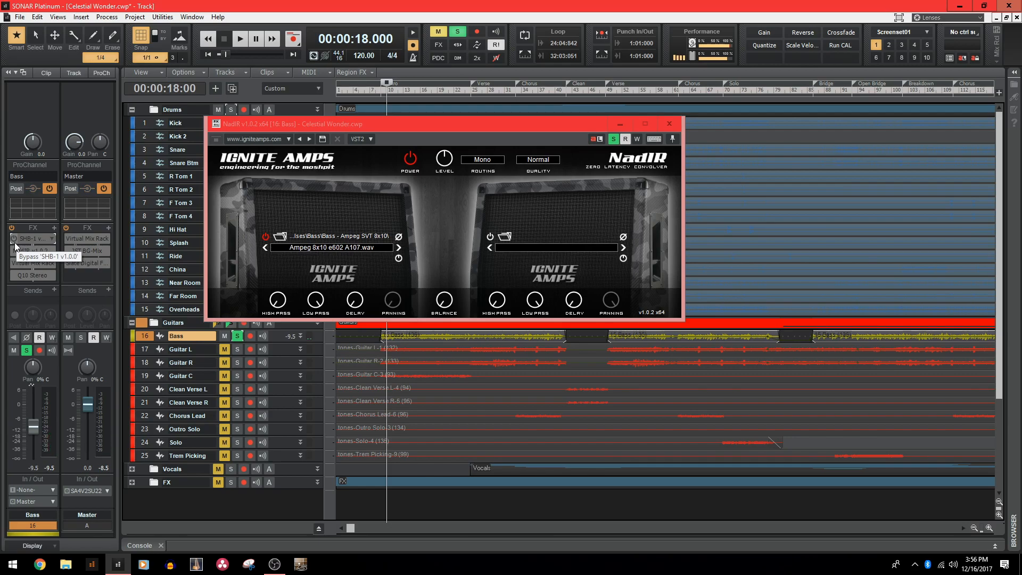
{"action": "key", "text": "space"}
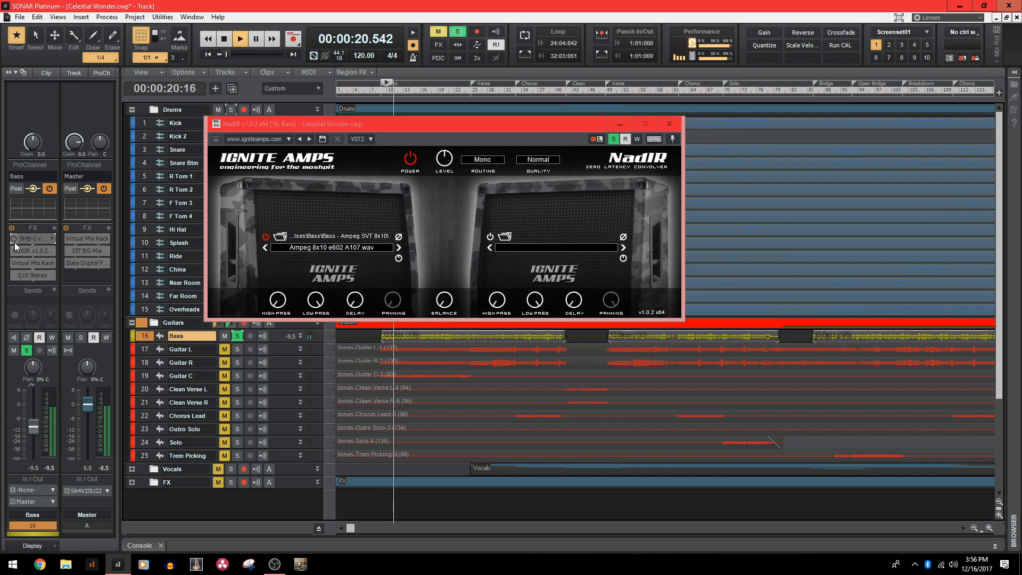
{"action": "key", "text": "space"}
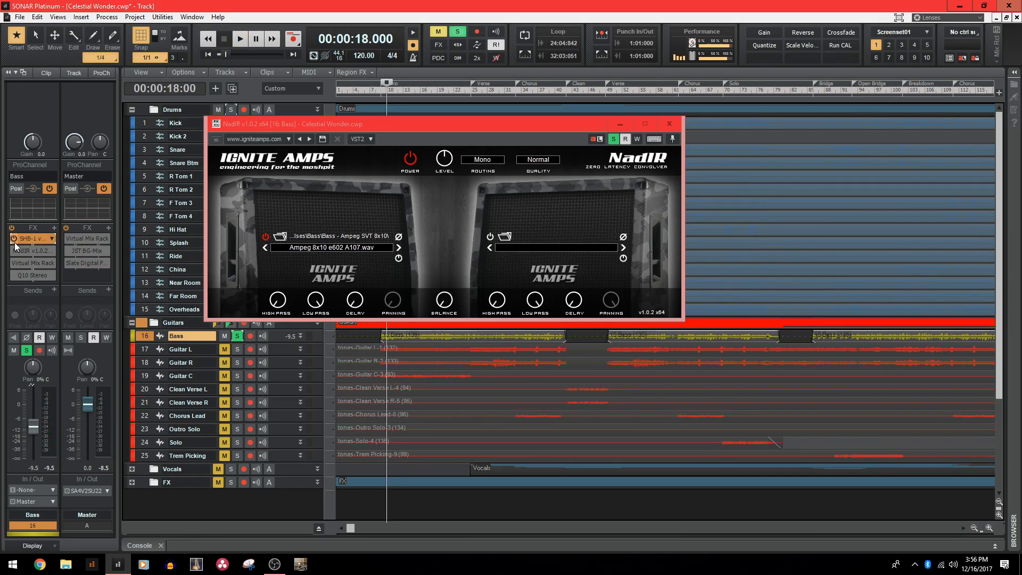
Audition the Bass track with only SHB-1 enabled, and again with NadIR switched on as well.
{"action": "key", "text": "space"}
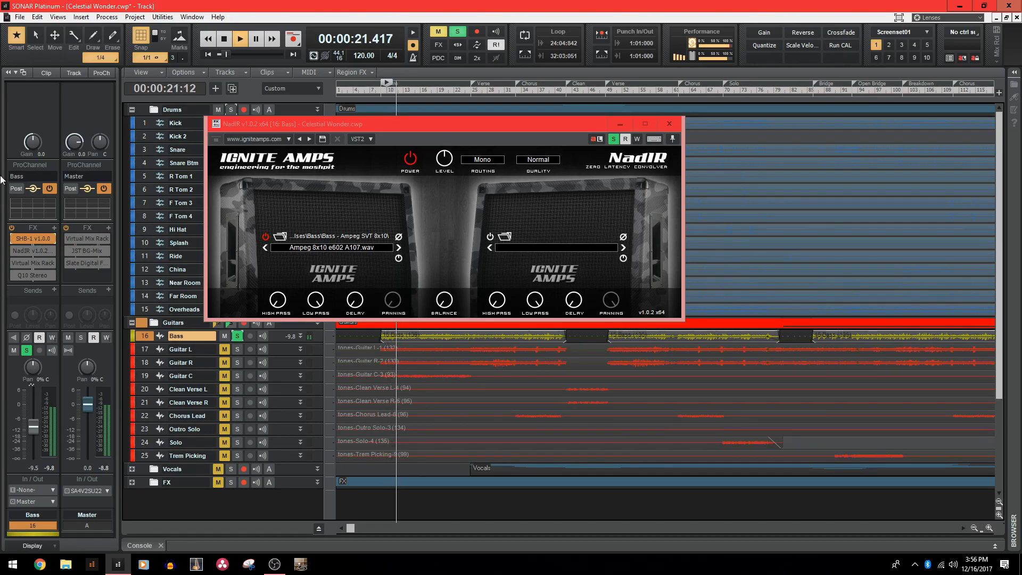
{"action": "key", "text": "space"}
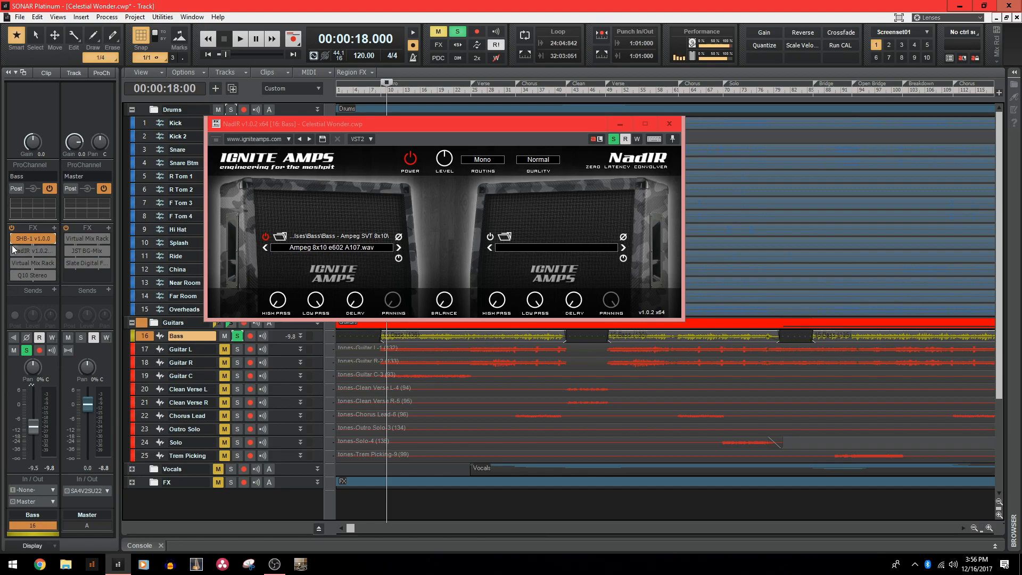
{"action": "key", "text": "space"}
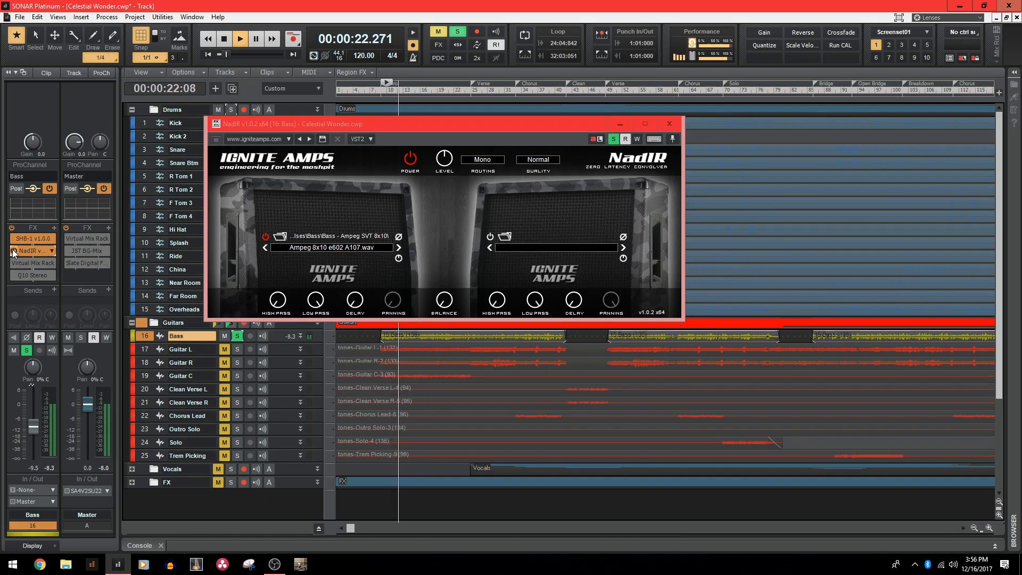
{"action": "key", "text": "space"}
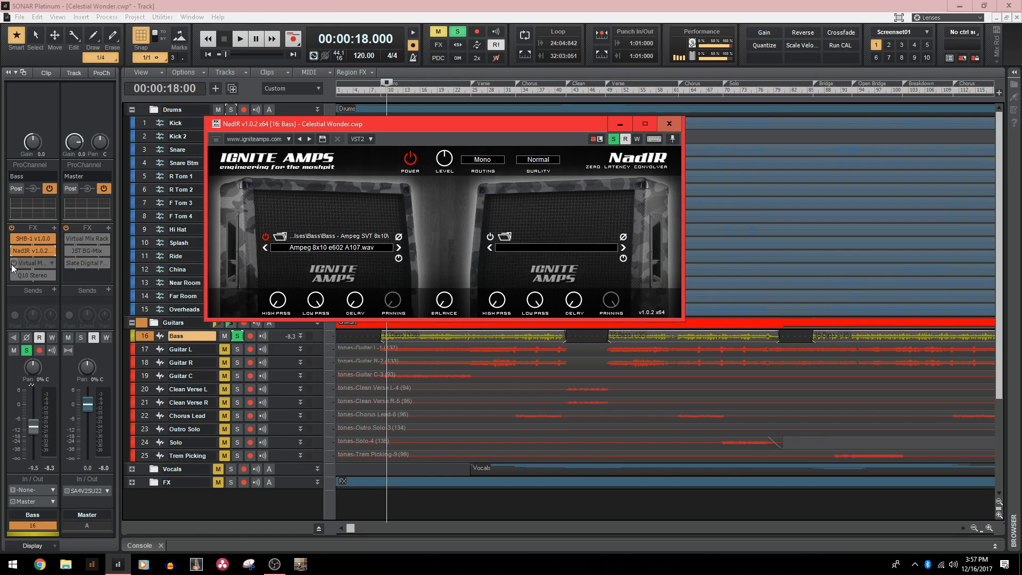
Enable and open the Bass track's Virtual Mix Rack and audition its FG-Stress compressor from 0:18.
{"action": "double_click", "coordinate": [24, 266]}
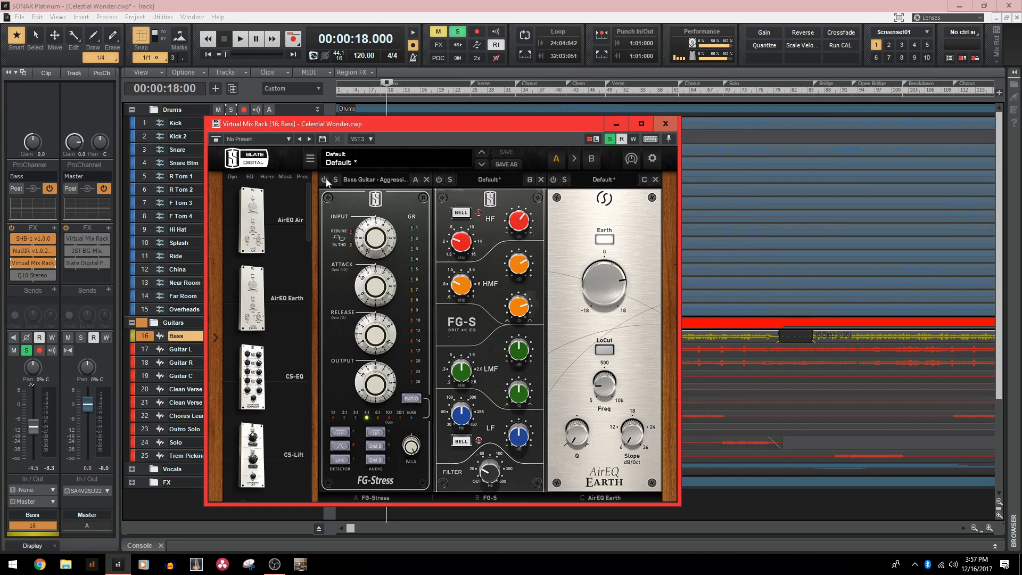
{"action": "key", "text": "space"}
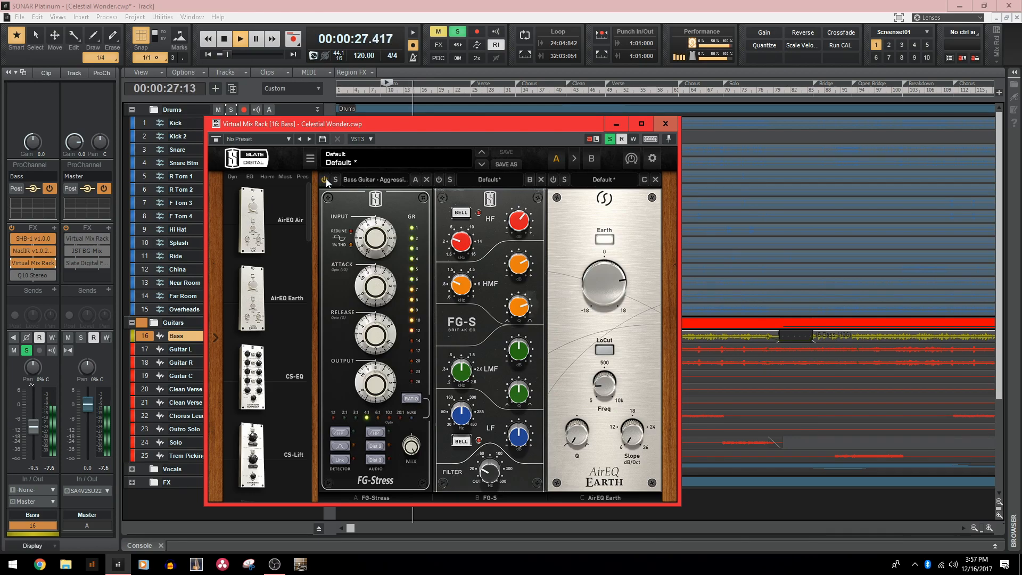
{"action": "key", "text": "space"}
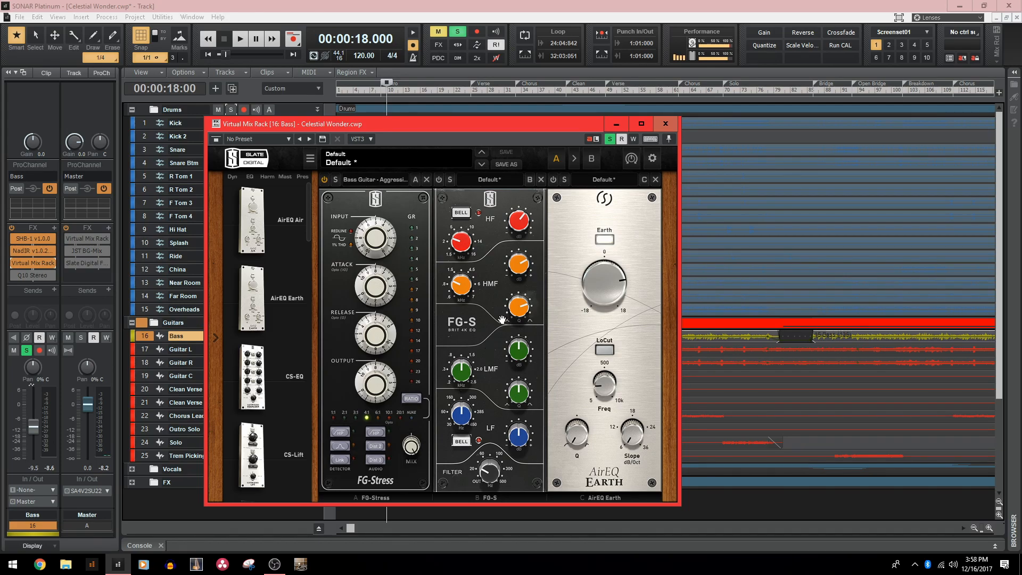
Examine the HF and HMF bands of the FG-S equalizer on the Bass track and audition its effect.
{"action": "mouse_move", "coordinate": [461, 243]}
{"action": "mouse_move", "coordinate": [525, 223]}
{"action": "mouse_move", "coordinate": [467, 295]}
{"action": "mouse_move", "coordinate": [522, 269]}
{"action": "key", "text": "space"}
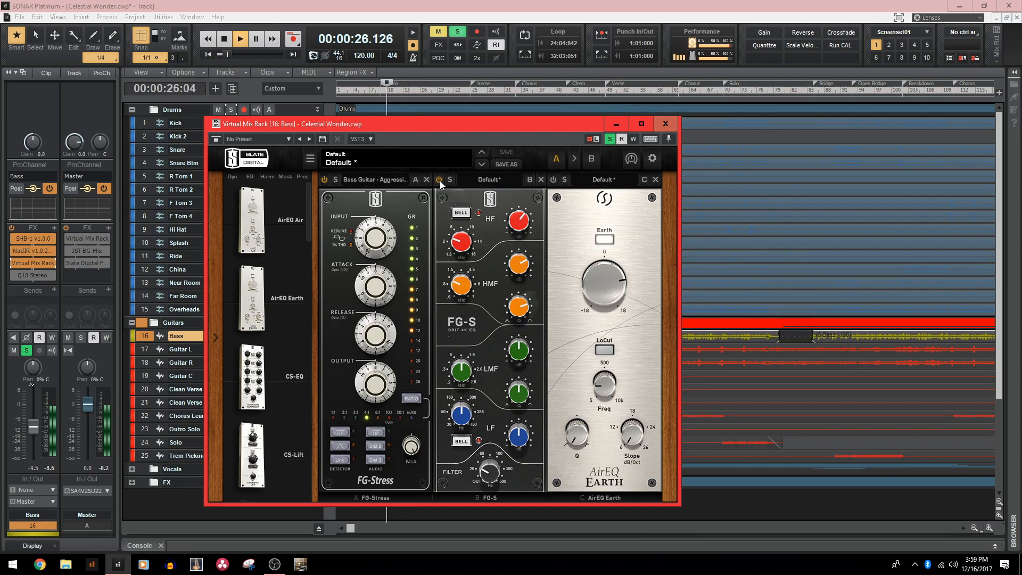
{"action": "key", "text": "space"}
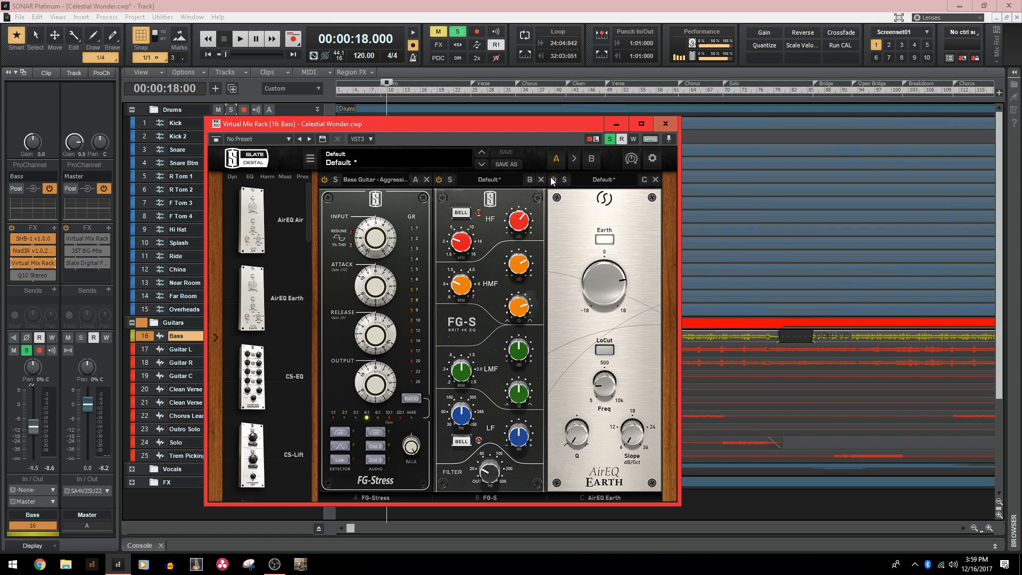
Audition the AirEQ Earth module on the Bass track and close the Virtual Mix Rack.
{"action": "key", "text": "space"}
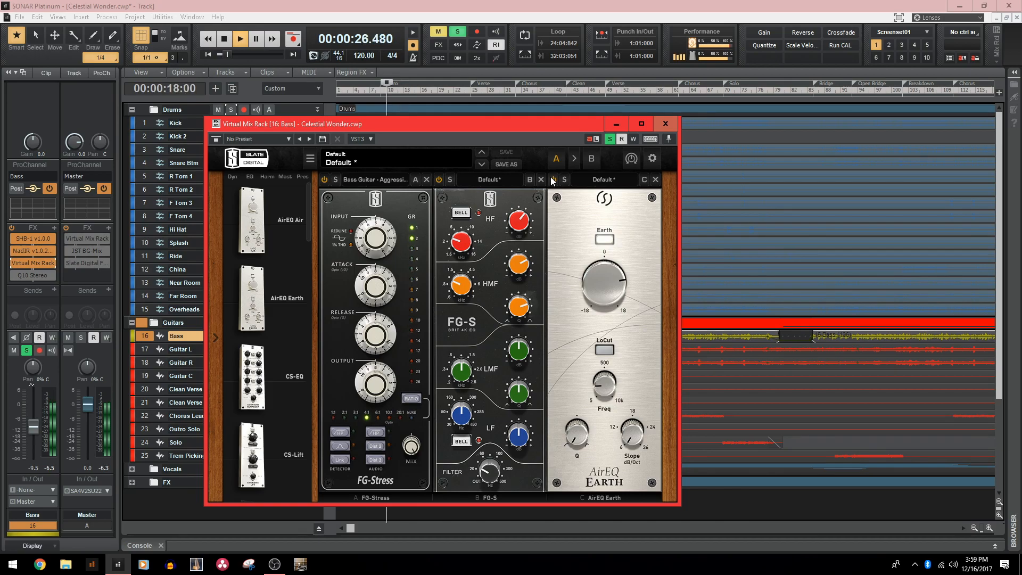
{"action": "key", "text": "space"}
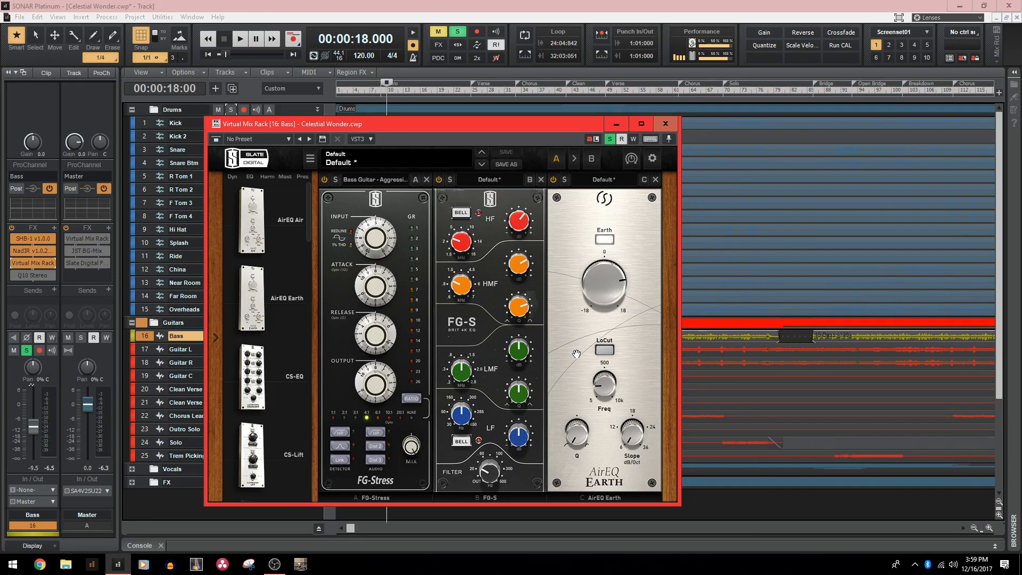
{"action": "left_click", "coordinate": [666, 124]}
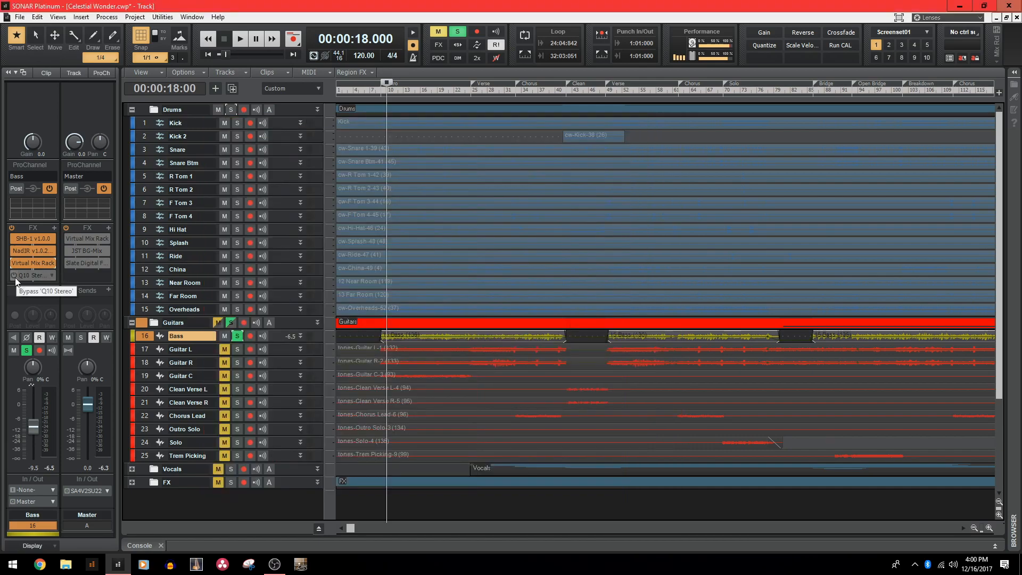
Enable and open the Bass track's Q10 equalizer, switch off bands 1, 3, 7 and 9, and start playback.
{"action": "double_click", "coordinate": [19, 276]}
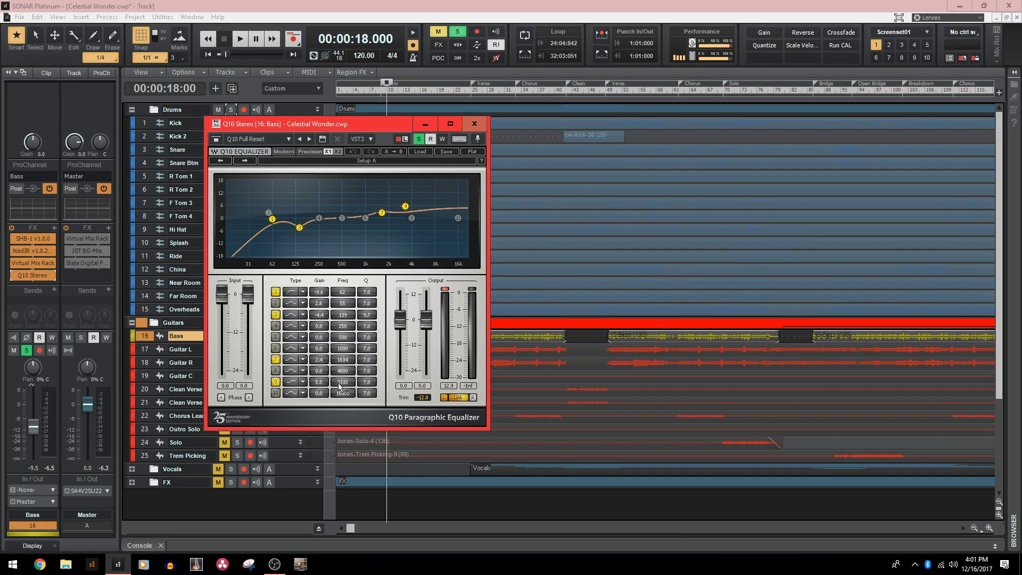
{"action": "left_click", "coordinate": [276, 382]}
{"action": "left_click", "coordinate": [276, 359]}
{"action": "left_click", "coordinate": [275, 314]}
{"action": "left_click", "coordinate": [276, 292]}
{"action": "key", "text": "space"}
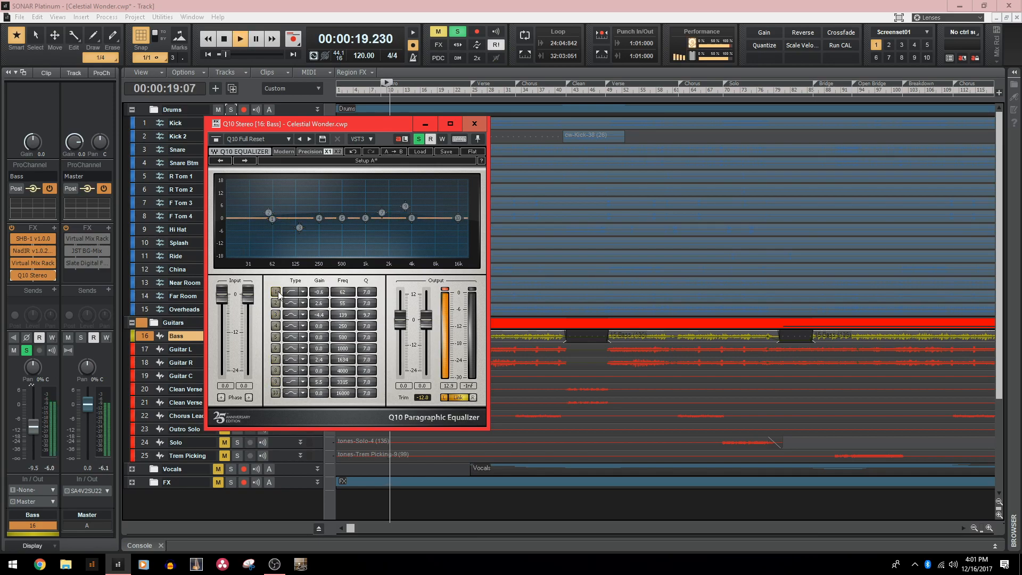
Switch Q10 bands 1, 3, 7 and 9 back on one at a time while the Bass track plays.
{"action": "left_click", "coordinate": [276, 292]}
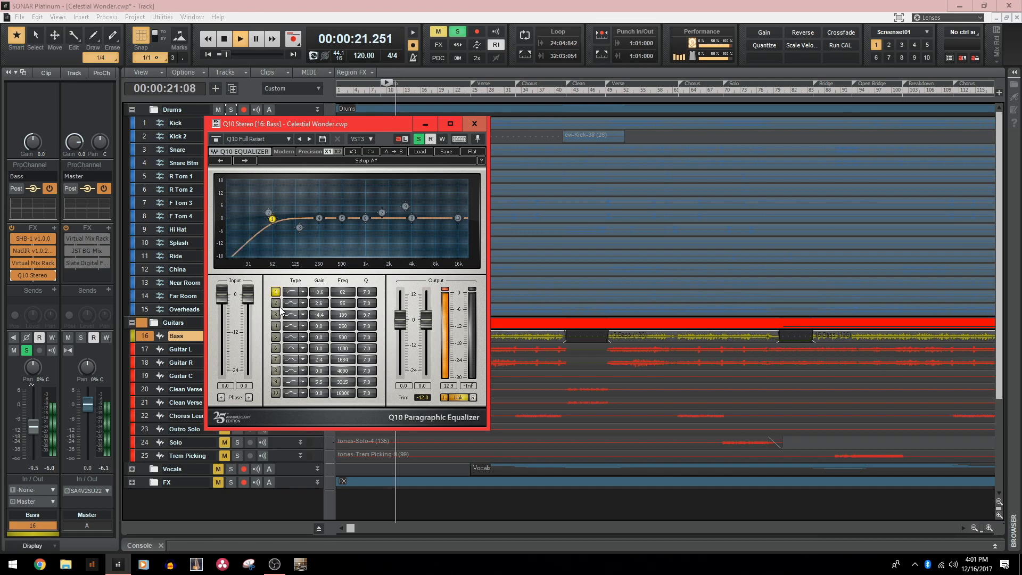
{"action": "left_click", "coordinate": [278, 314]}
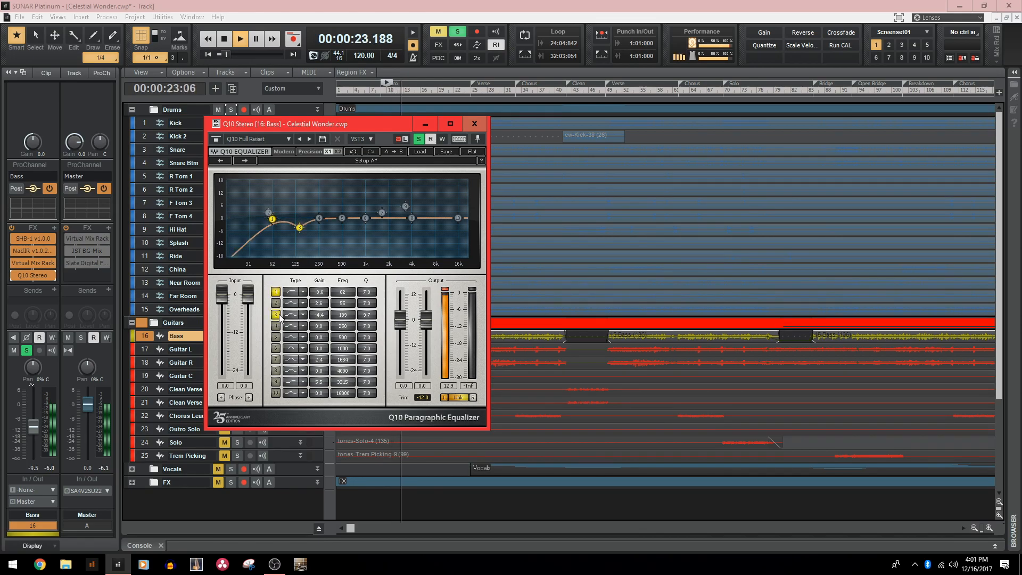
{"action": "left_click", "coordinate": [279, 316]}
{"action": "left_click", "coordinate": [279, 316]}
{"action": "left_click", "coordinate": [275, 360]}
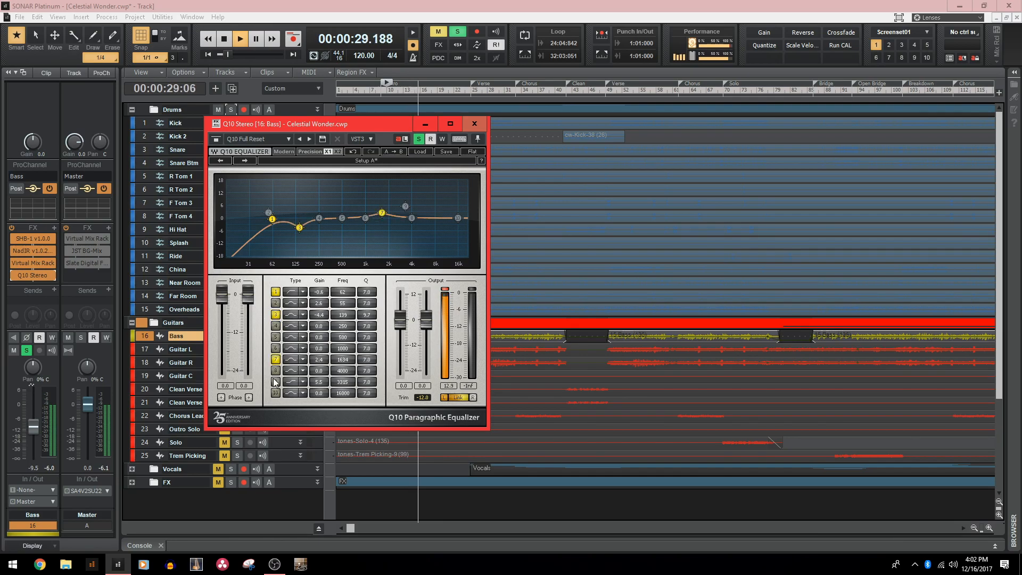
{"action": "left_click", "coordinate": [276, 383]}
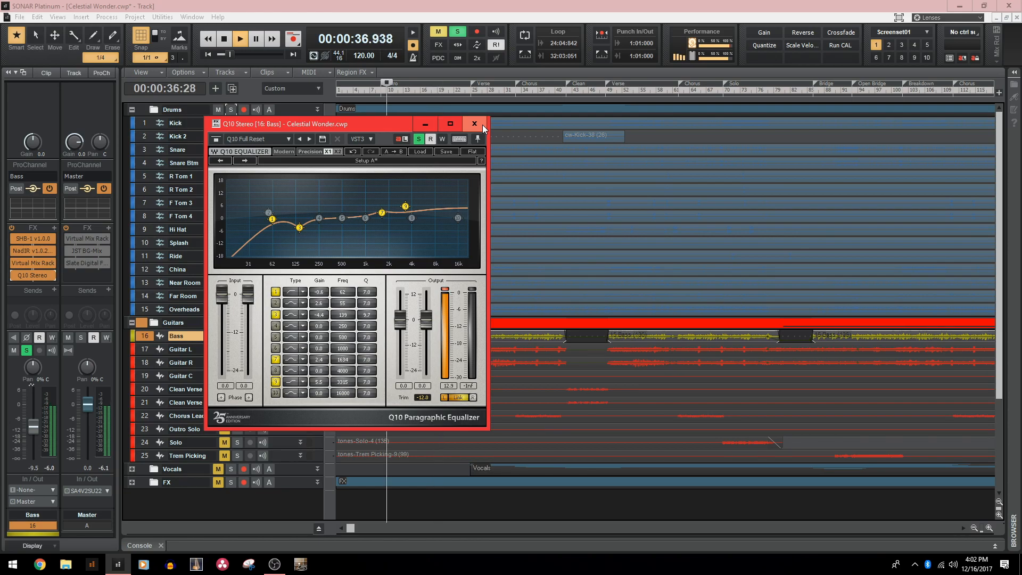
{"action": "key", "text": "space"}
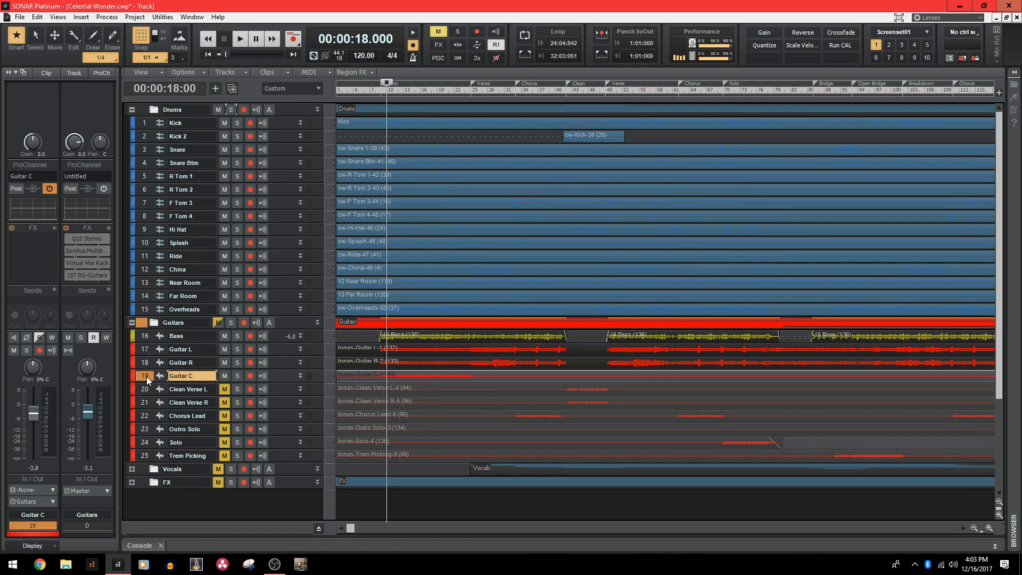
Enable and open the Guitars bus Q10 and play the soloed Guitar L, R and C with bands 5, 7, 8 and 10 off.
{"action": "double_click", "coordinate": [81, 239]}
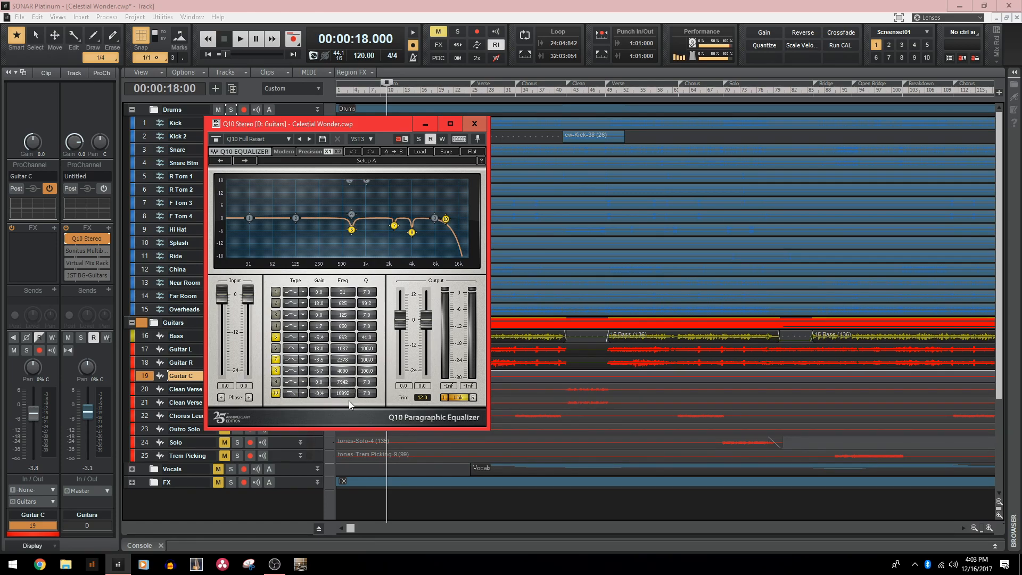
{"action": "double_click", "coordinate": [276, 394]}
{"action": "left_click", "coordinate": [276, 394]}
{"action": "left_click", "coordinate": [276, 370]}
{"action": "key", "text": "space"}
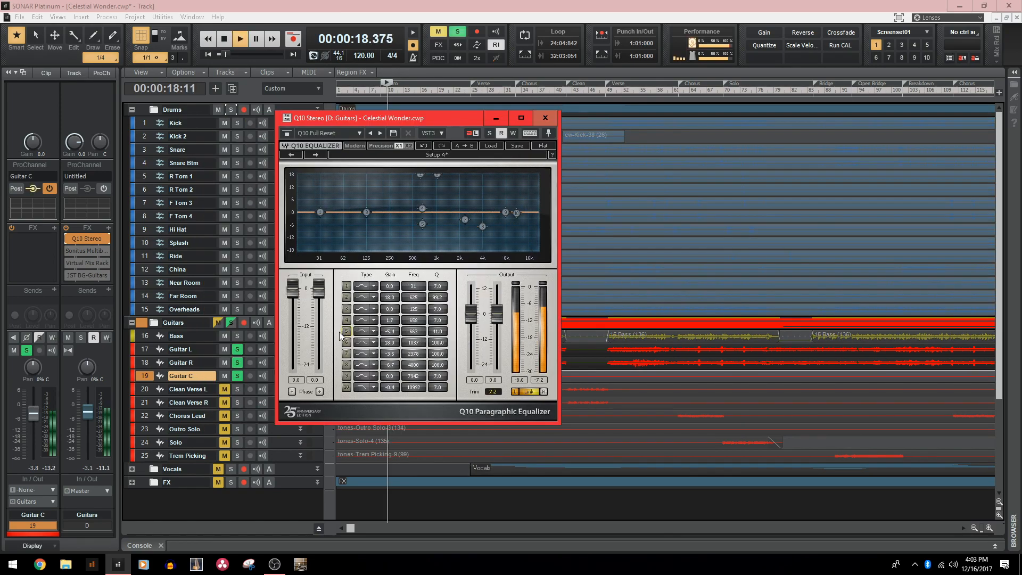
Re-enable bands 5, 7, 8 and 10 of the Guitars bus Q10 during playback, and close the equalizer.
{"action": "left_click", "coordinate": [344, 333]}
{"action": "left_click", "coordinate": [344, 352]}
{"action": "left_click", "coordinate": [347, 366]}
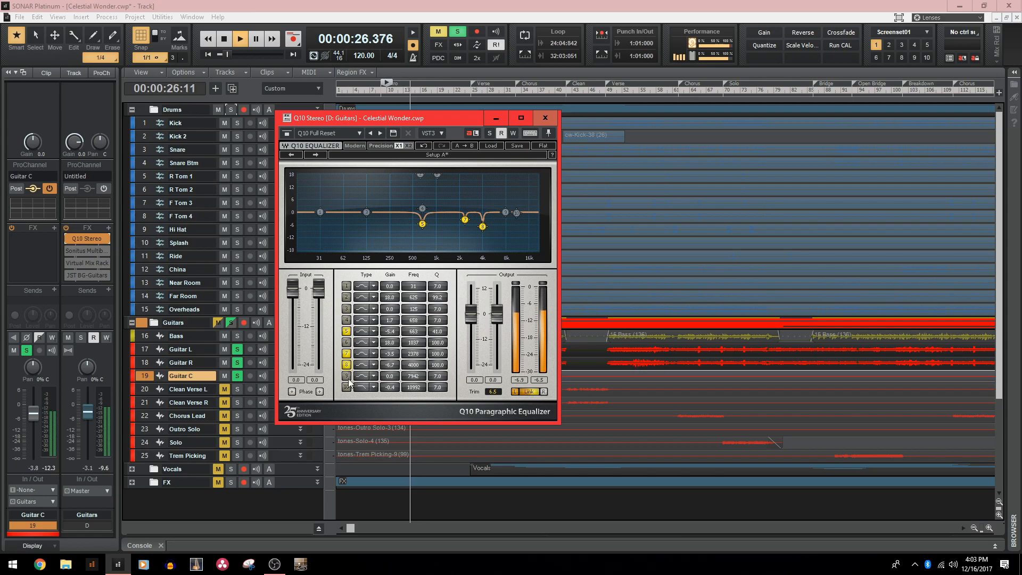
{"action": "left_click", "coordinate": [348, 388]}
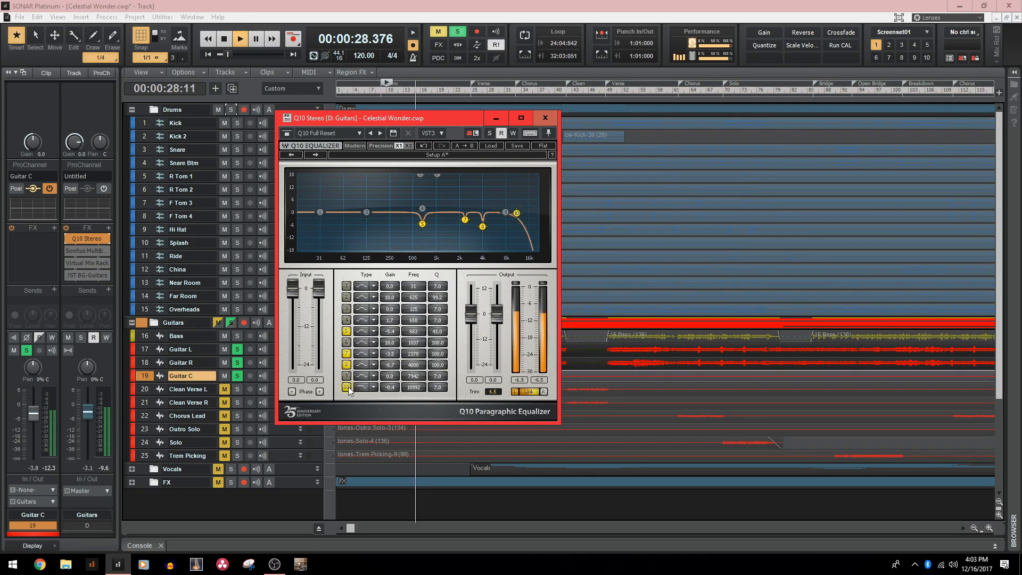
{"action": "left_click", "coordinate": [545, 118]}
{"action": "key", "text": "space"}
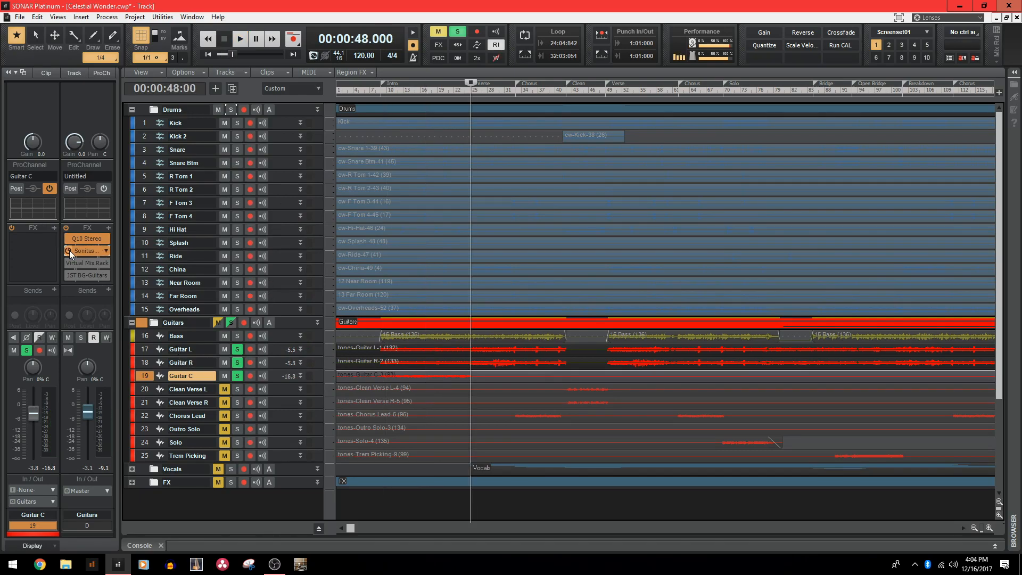
Enable and open Sonitus Multiband on the Guitars bus and compare the guitars from 0:48 with it bypassed and active.
{"action": "double_click", "coordinate": [83, 251]}
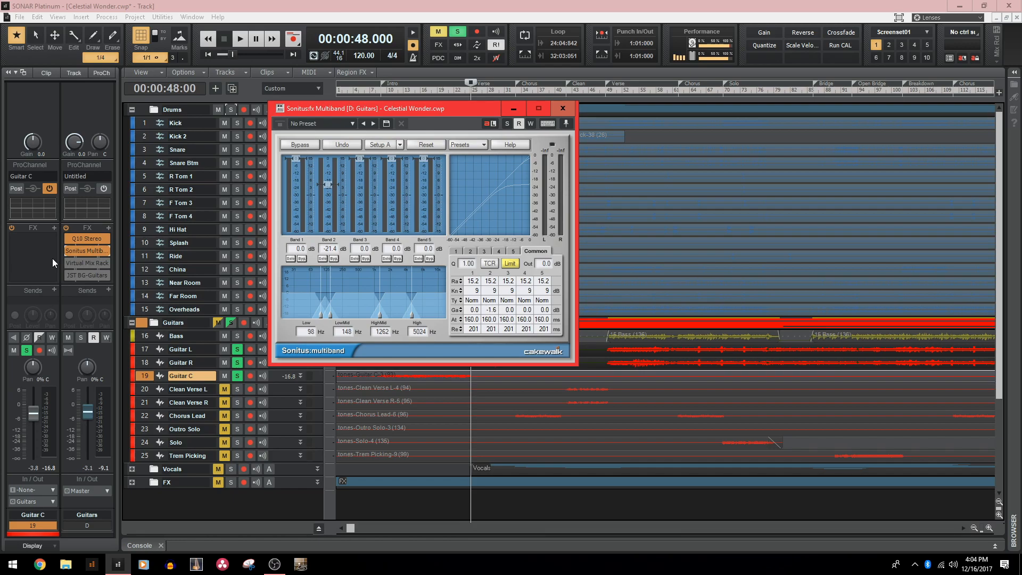
{"action": "left_click", "coordinate": [242, 191]}
{"action": "key", "text": "space"}
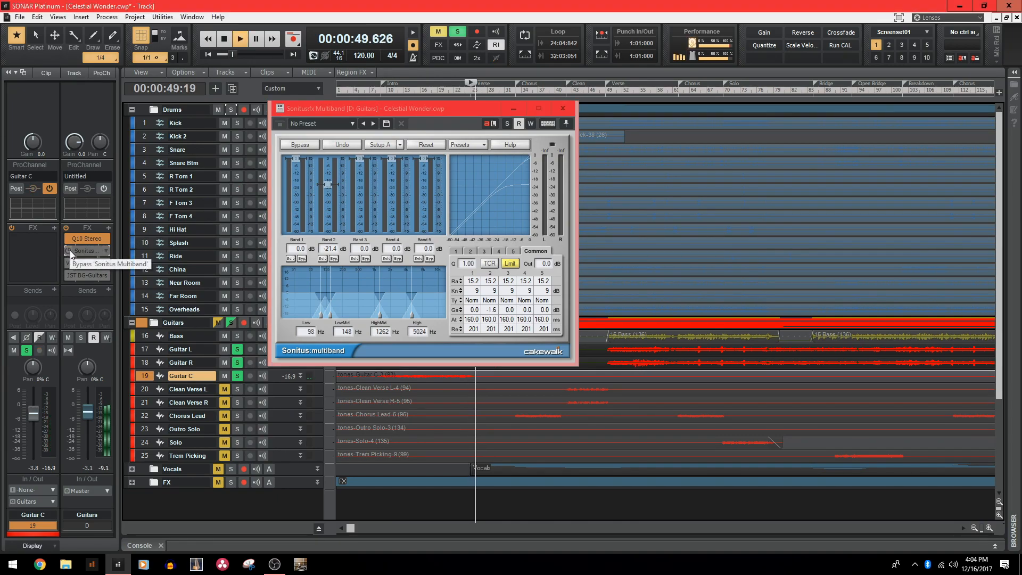
{"action": "left_click", "coordinate": [69, 250]}
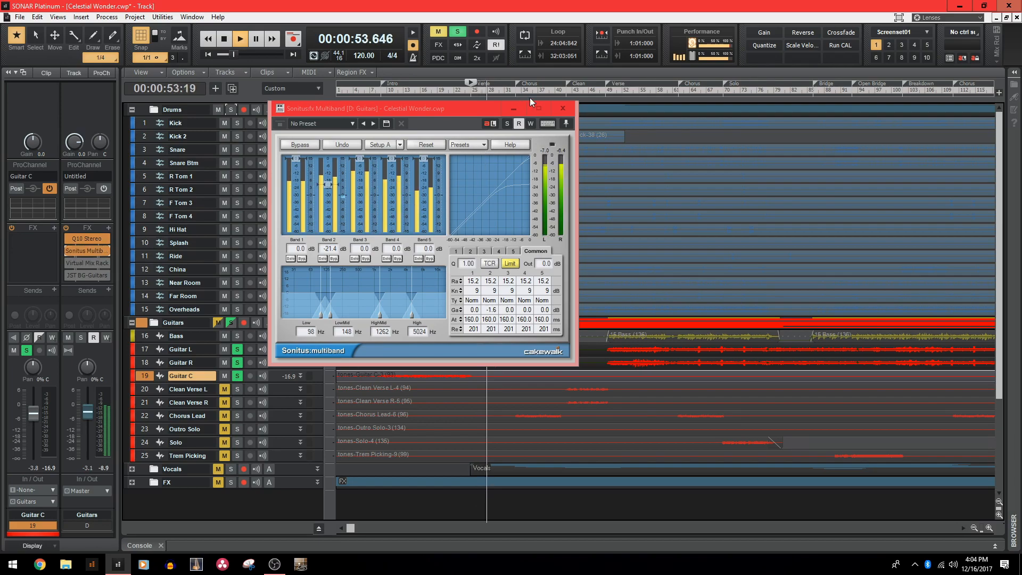
{"action": "left_click", "coordinate": [562, 108]}
{"action": "key", "text": "space"}
{"action": "double_click", "coordinate": [88, 250]}
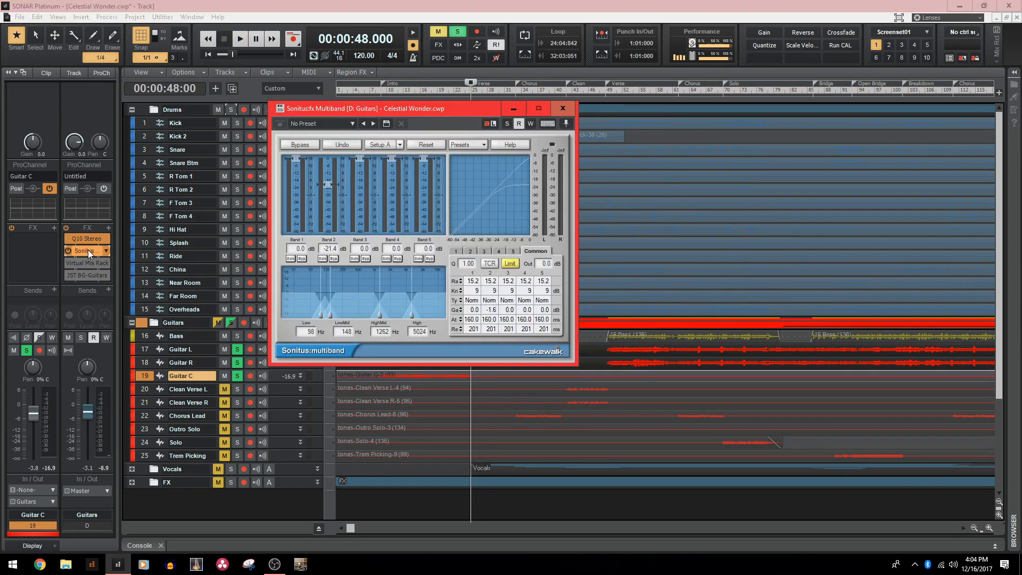
Enable the Guitars bus Virtual Mix Rack, examine its FG-S equalizer bands, and audition the guitars through it from 0:48.
{"action": "double_click", "coordinate": [96, 263]}
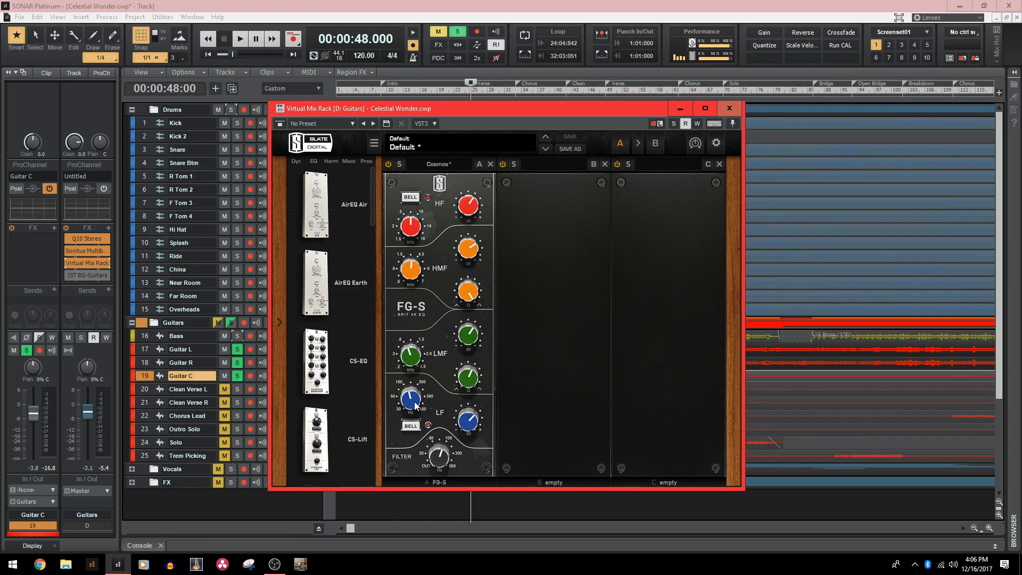
{"action": "mouse_move", "coordinate": [406, 360]}
{"action": "mouse_move", "coordinate": [410, 277]}
{"action": "mouse_move", "coordinate": [411, 230]}
{"action": "key", "text": "space"}
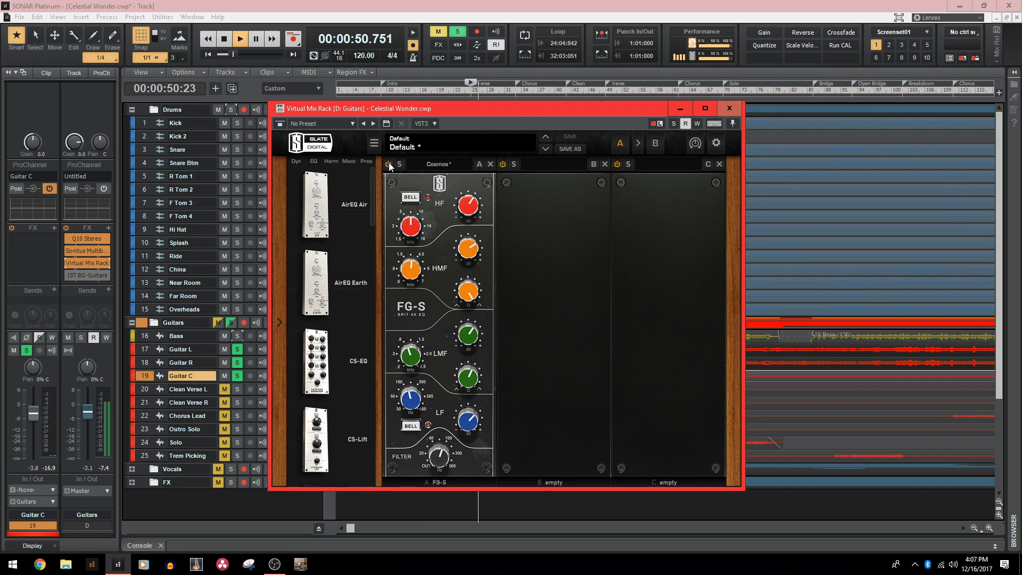
{"action": "left_click", "coordinate": [739, 110]}
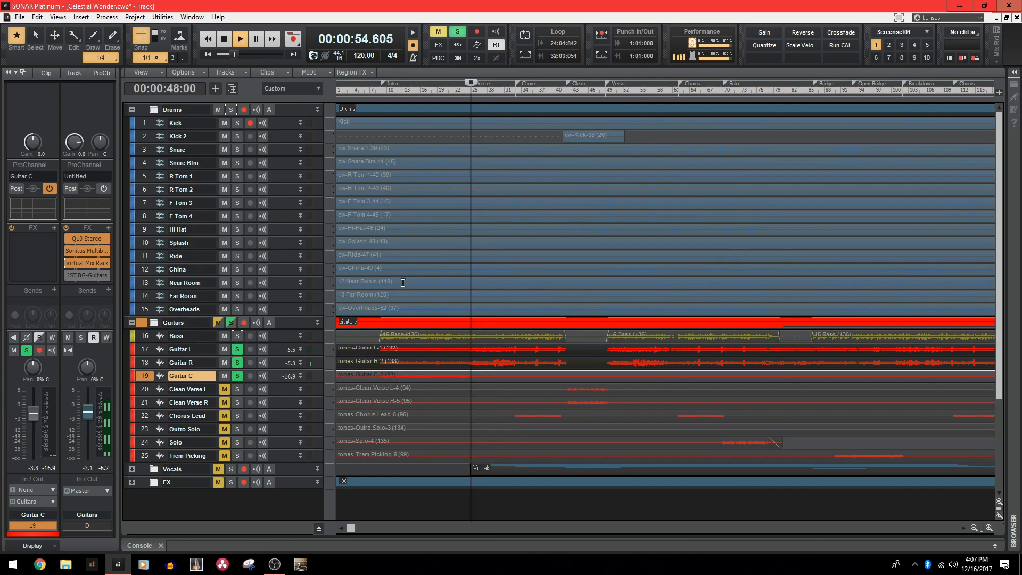
{"action": "key", "text": "space"}
{"action": "double_click", "coordinate": [86, 263]}
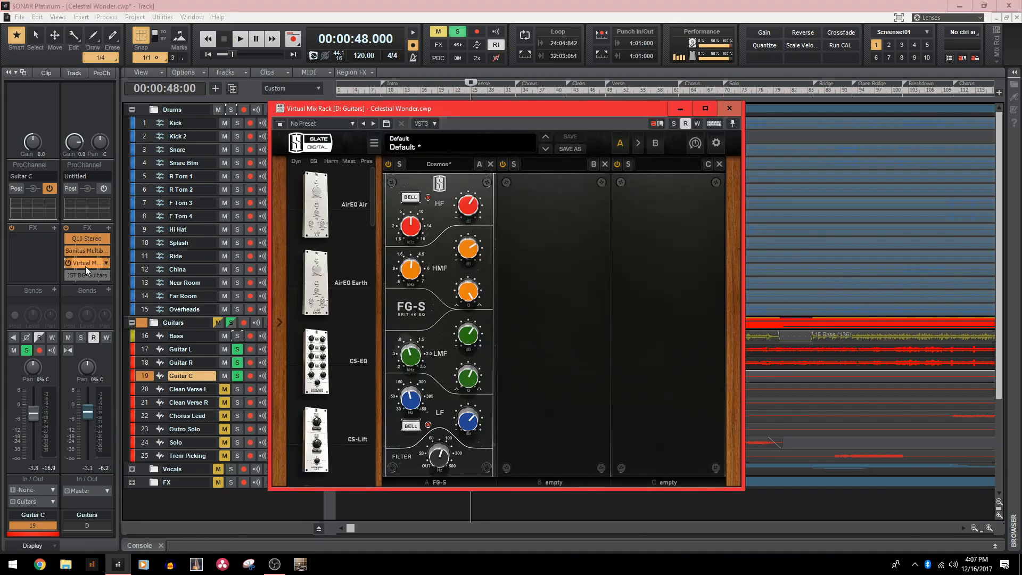
Enable and open JST BG-Guitars on the Guitars bus, compare the guitars with it bypassed and active, and close it.
{"action": "double_click", "coordinate": [78, 275]}
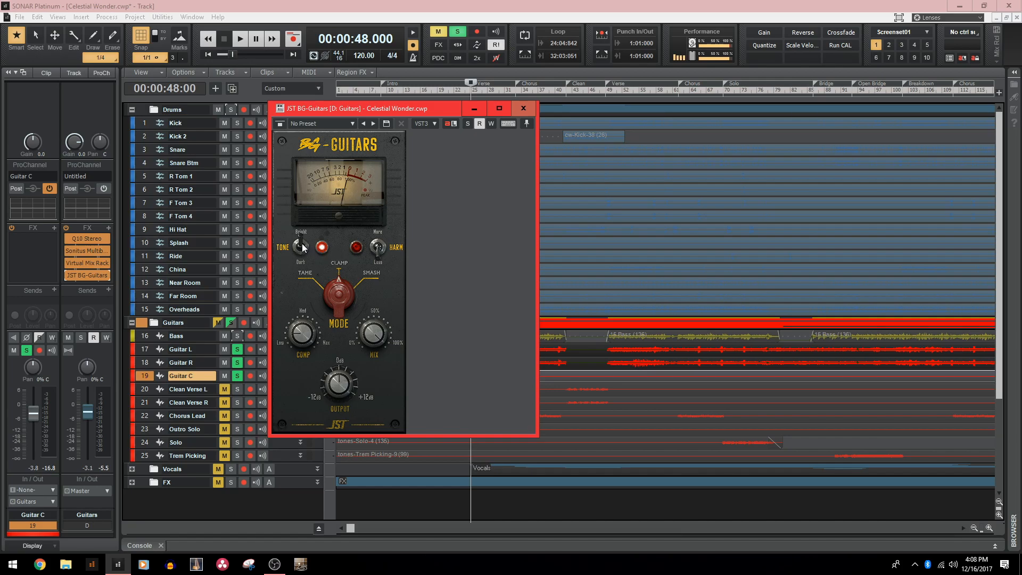
{"action": "left_click", "coordinate": [69, 276]}
{"action": "key", "text": "space"}
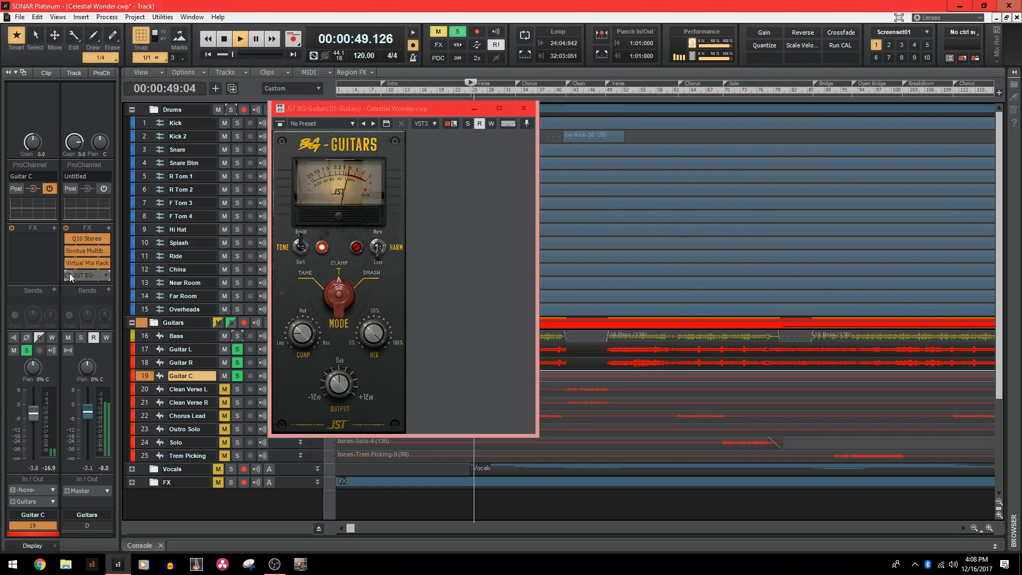
{"action": "left_click", "coordinate": [69, 276]}
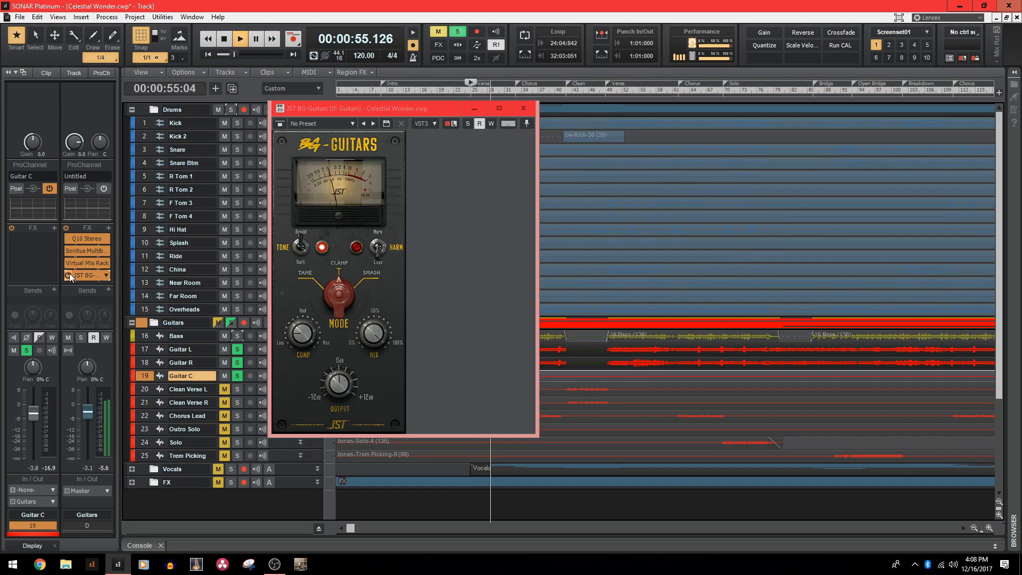
{"action": "key", "text": "space"}
{"action": "left_click", "coordinate": [524, 108]}
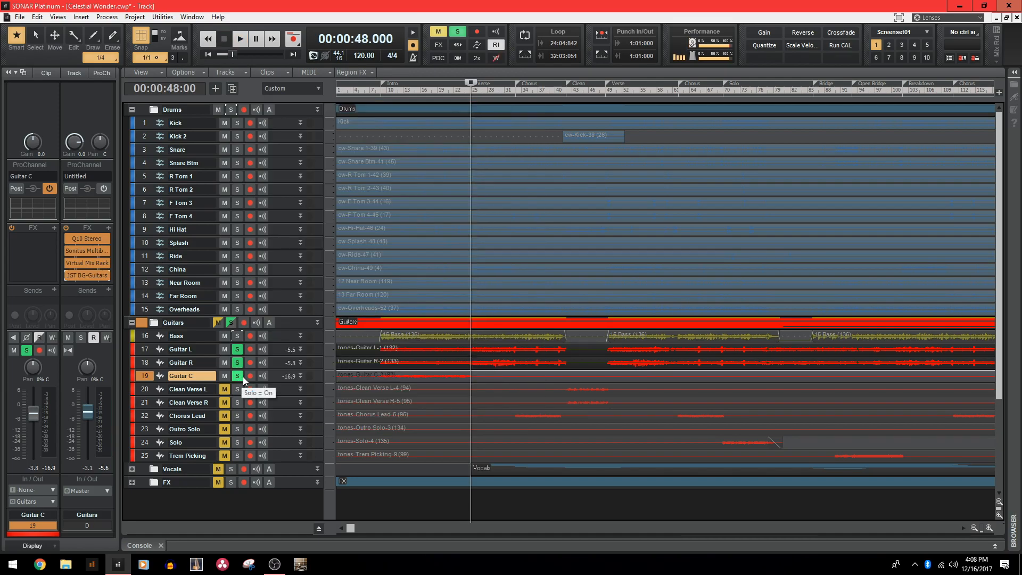
Unsolo Guitar L, R and C, and play from 0:48 with the Bass track first muted and then unmuted.
{"action": "left_click_drag", "start_coordinate": [242, 377], "coordinate": [237, 350]}
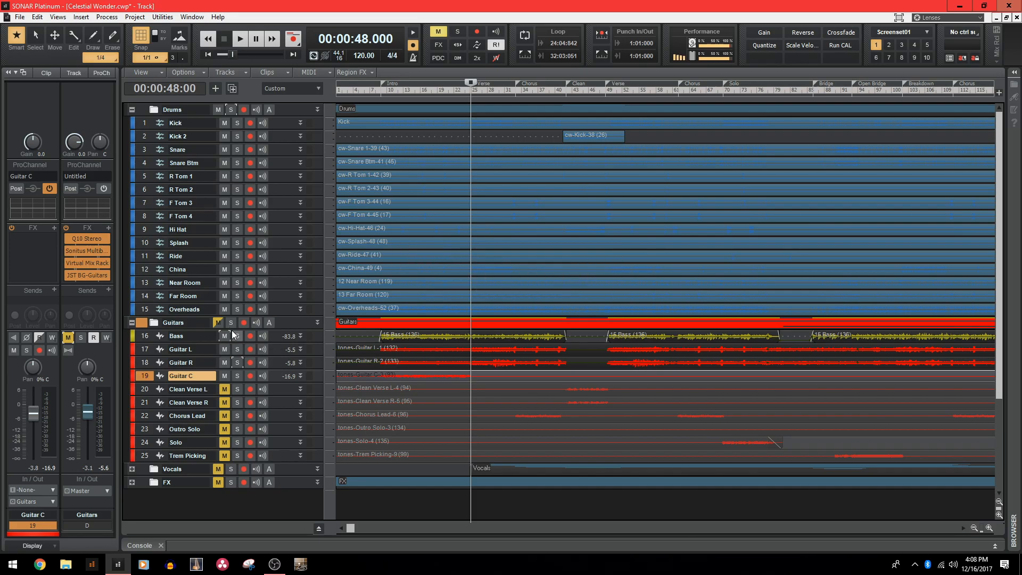
{"action": "left_click", "coordinate": [226, 335]}
{"action": "key", "text": "space"}
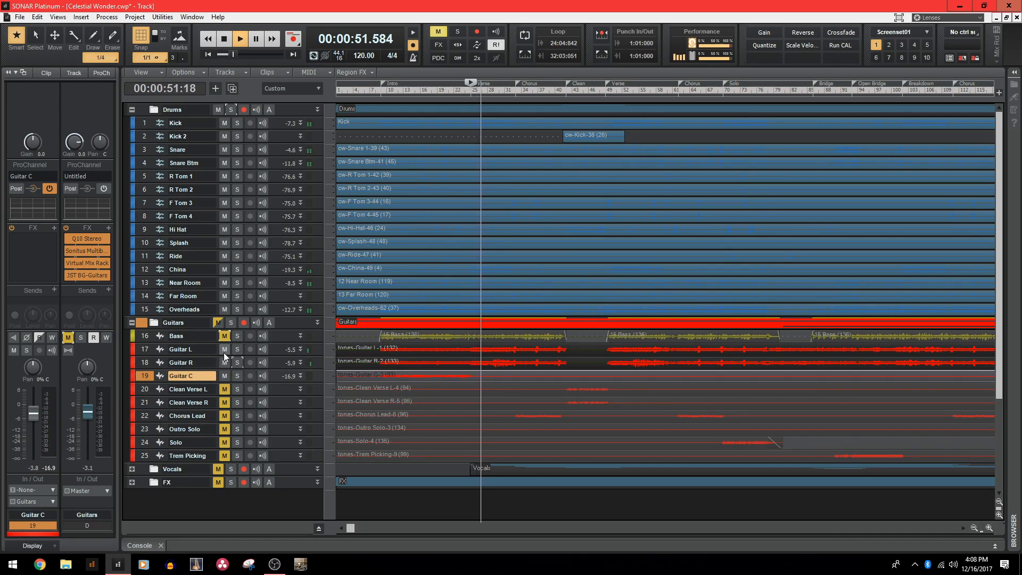
{"action": "left_click", "coordinate": [224, 335]}
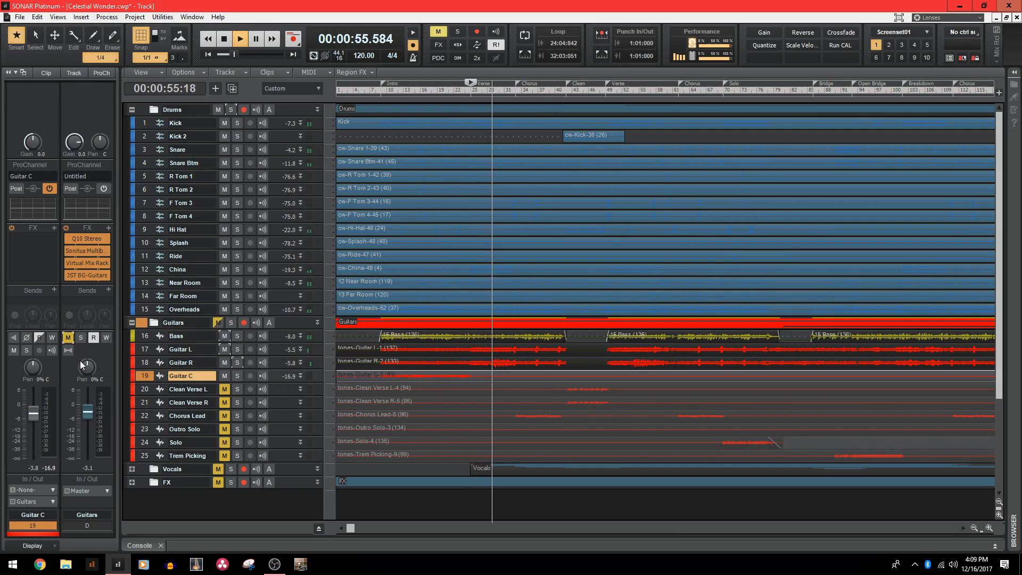
Unmute the Guitars bus during playback, stop, and unmute the Clean Verse L and Clean Verse R tracks.
{"action": "left_click", "coordinate": [69, 337]}
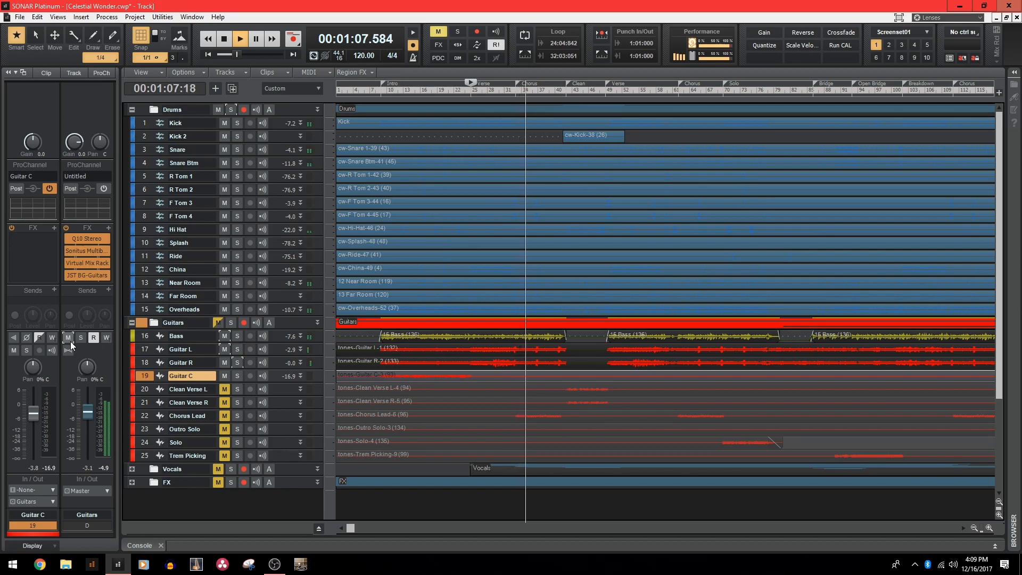
{"action": "key", "text": "space"}
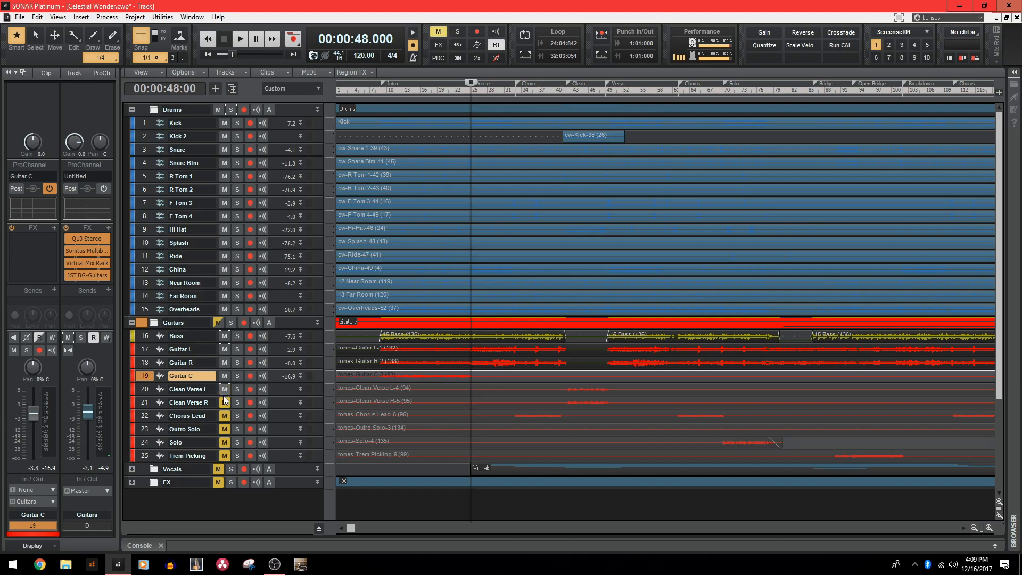
{"action": "left_click", "coordinate": [224, 389]}
{"action": "left_click", "coordinate": [224, 403]}
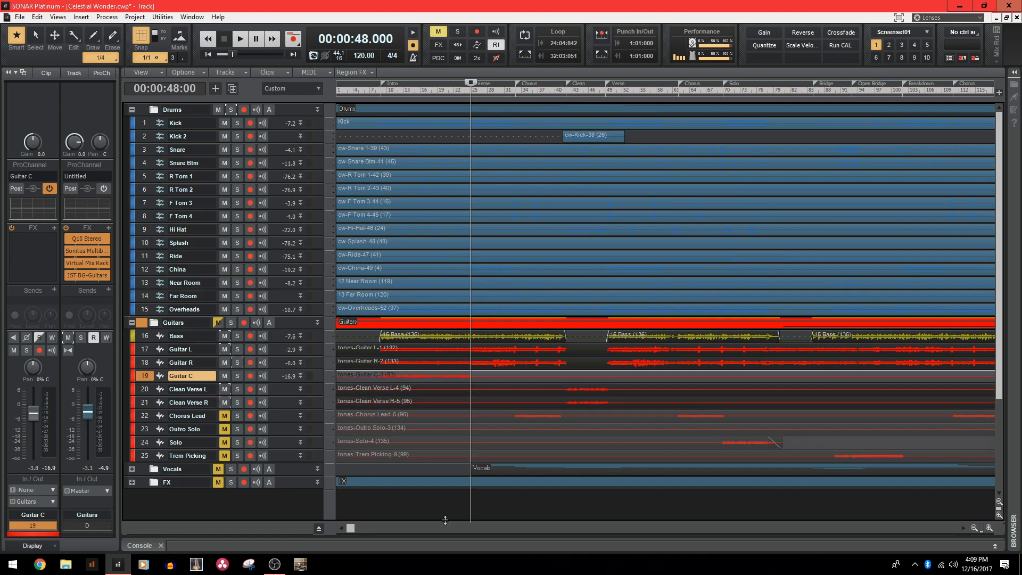
Open Repeater on Clean Verse L and compare the soloed track from 1:22 with the delay bypassed and active.
{"action": "left_click", "coordinate": [211, 389]}
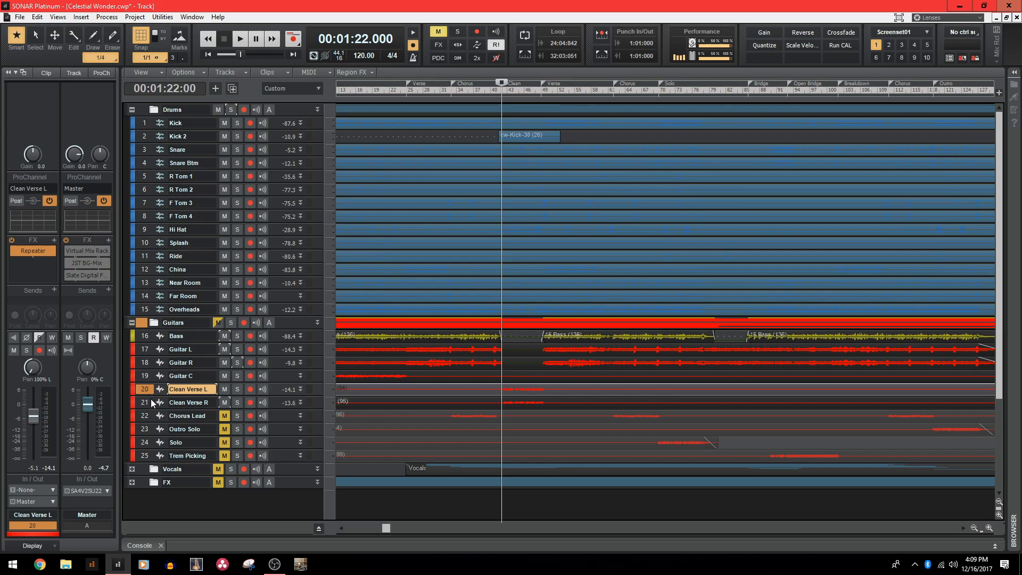
{"action": "double_click", "coordinate": [30, 253]}
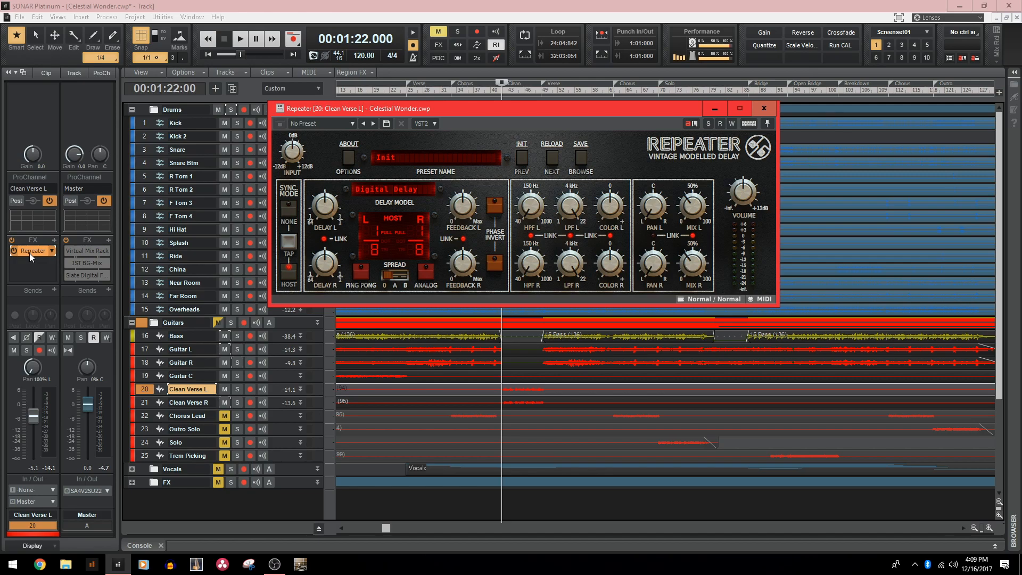
{"action": "key", "text": "space"}
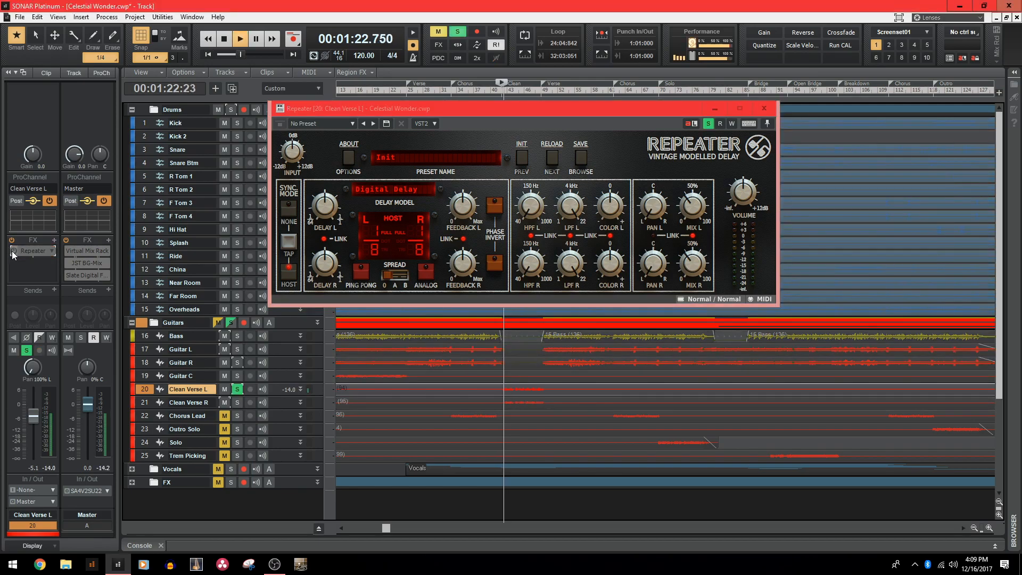
{"action": "left_click", "coordinate": [13, 252]}
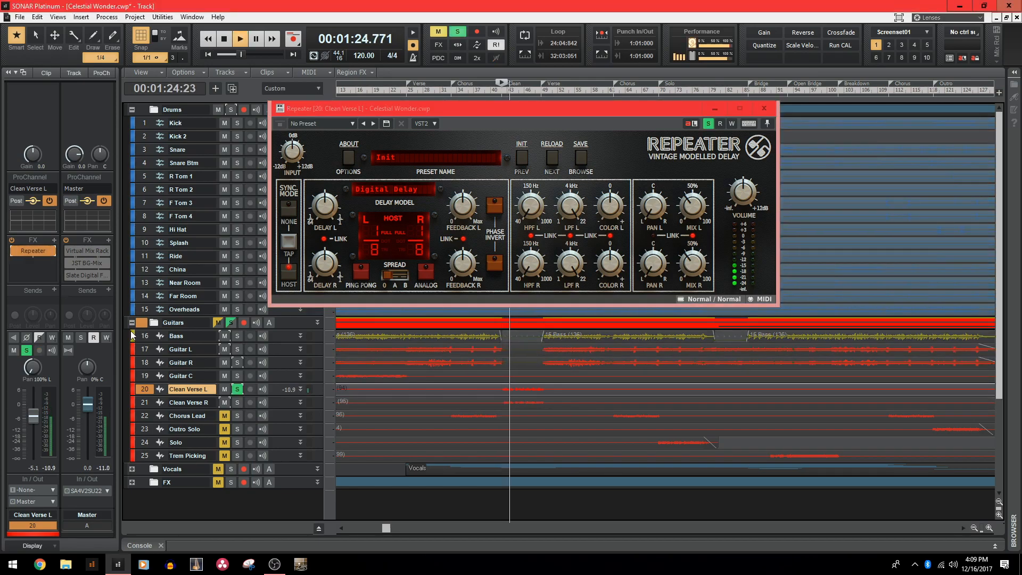
Audition Clean Verse L and R soloed together, stop and unsolo them, and close Repeater.
{"action": "left_click", "coordinate": [238, 403]}
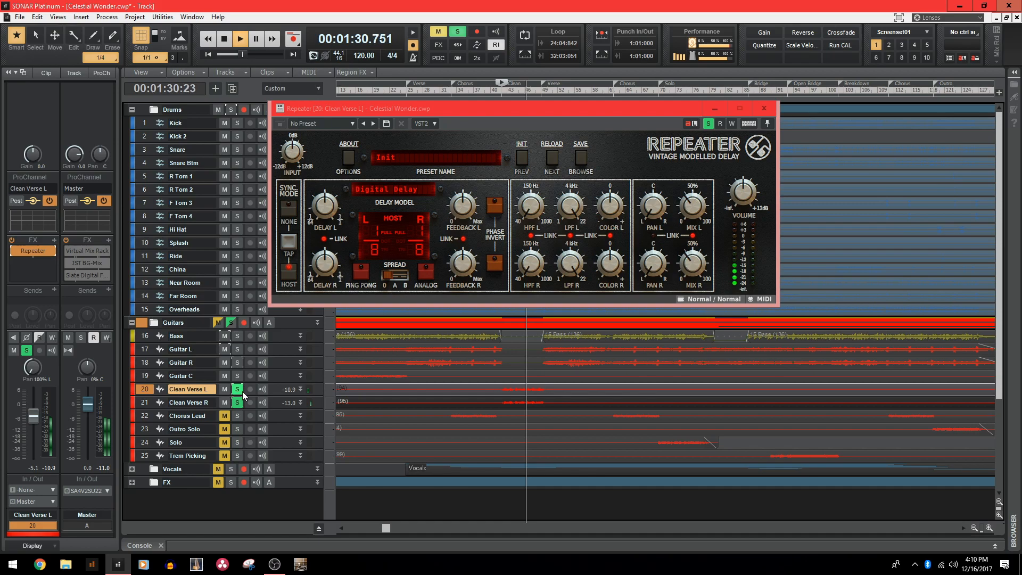
{"action": "key", "text": "space"}
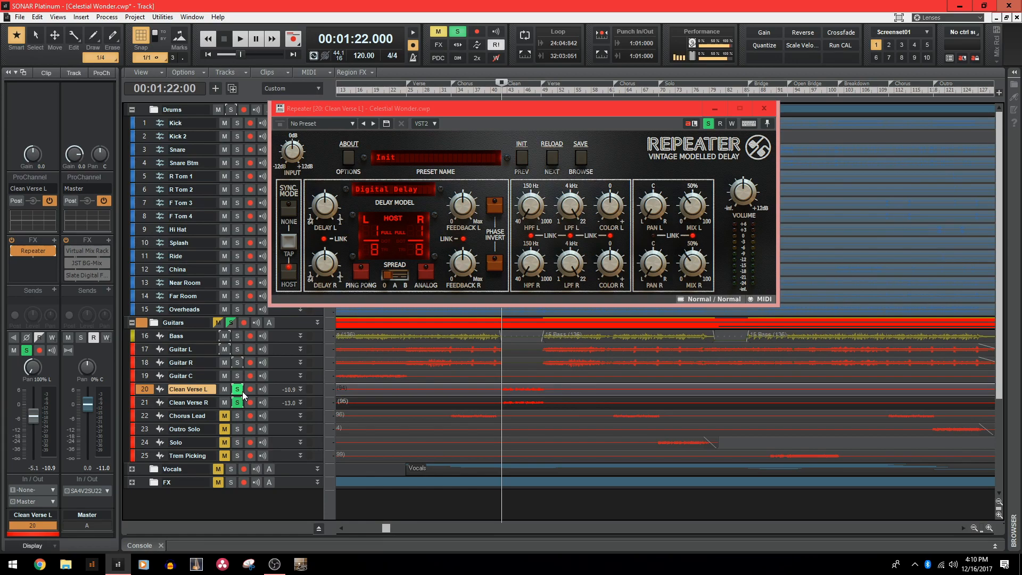
{"action": "left_click", "coordinate": [240, 389]}
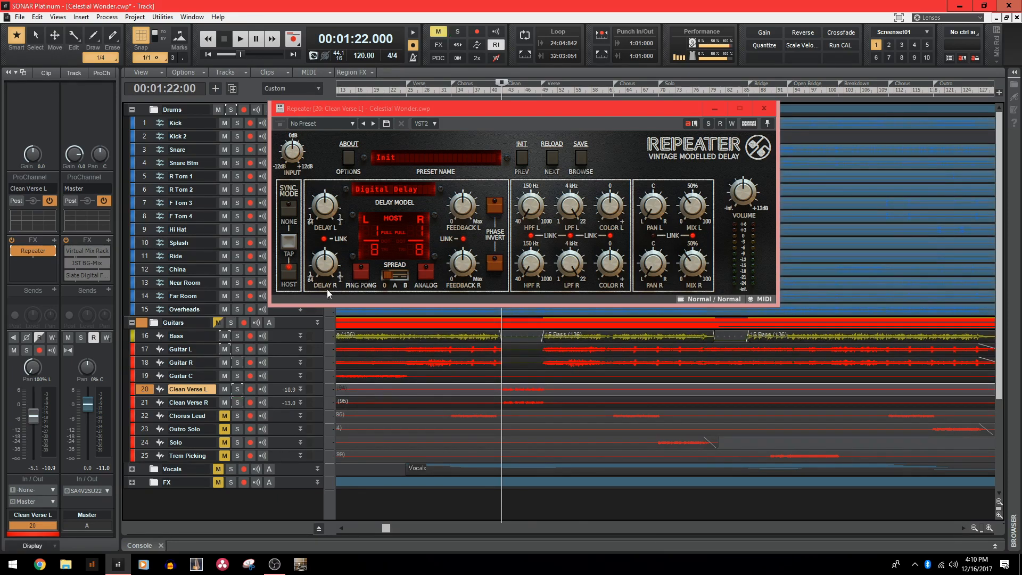
{"action": "left_click", "coordinate": [764, 108]}
Unmute and solo the Chorus Lead track and open its Sonitus Reverb.
{"action": "left_click", "coordinate": [225, 416]}
{"action": "left_click", "coordinate": [145, 416]}
{"action": "left_click", "coordinate": [237, 416]}
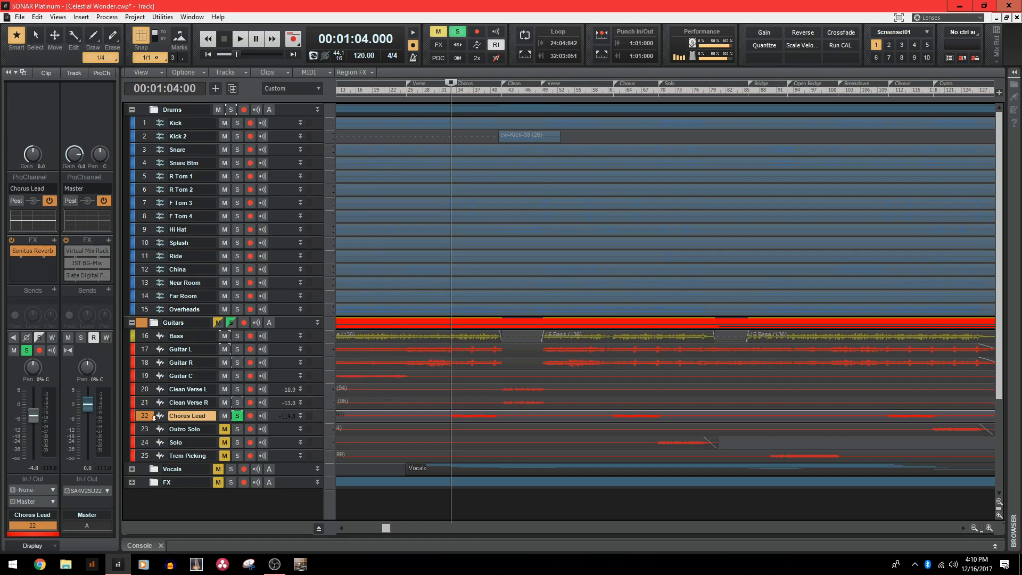
{"action": "left_click", "coordinate": [146, 418]}
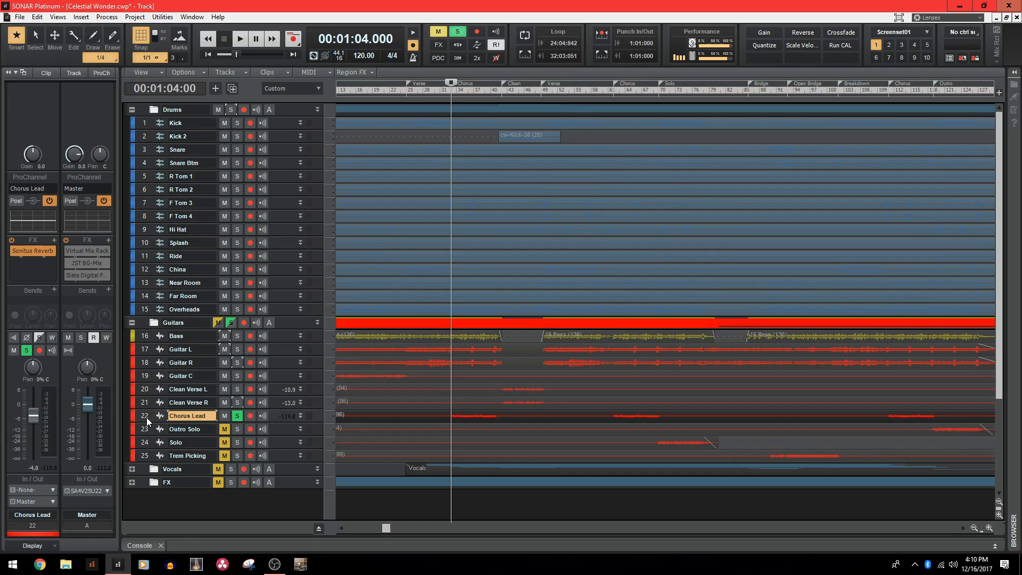
{"action": "double_click", "coordinate": [41, 256]}
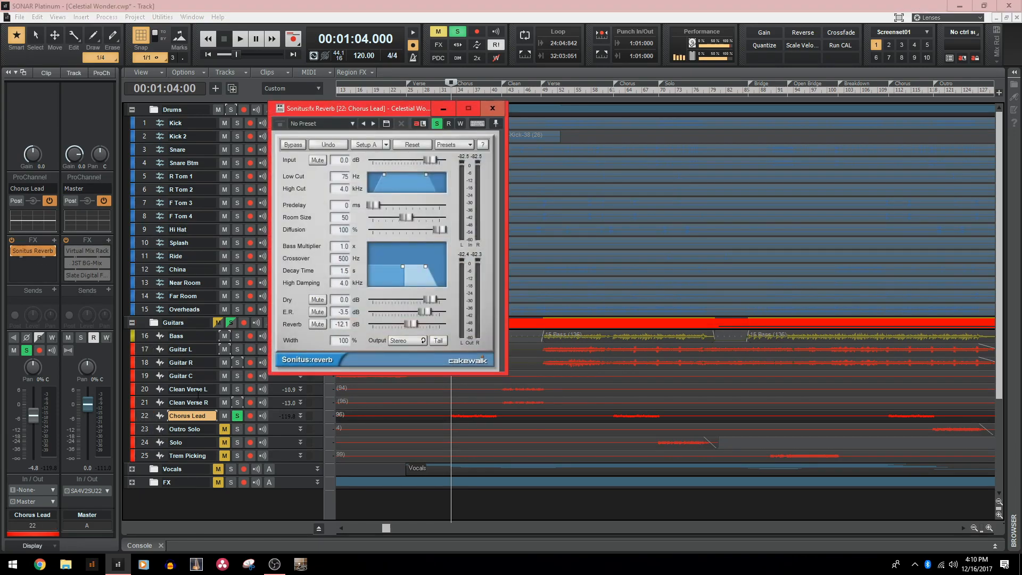
Compare Chorus Lead from 1:04 with Sonitus Reverb bypassed and active, unsolo it to hear the full mix, and close the reverb.
{"action": "left_click", "coordinate": [16, 250]}
{"action": "key", "text": "space"}
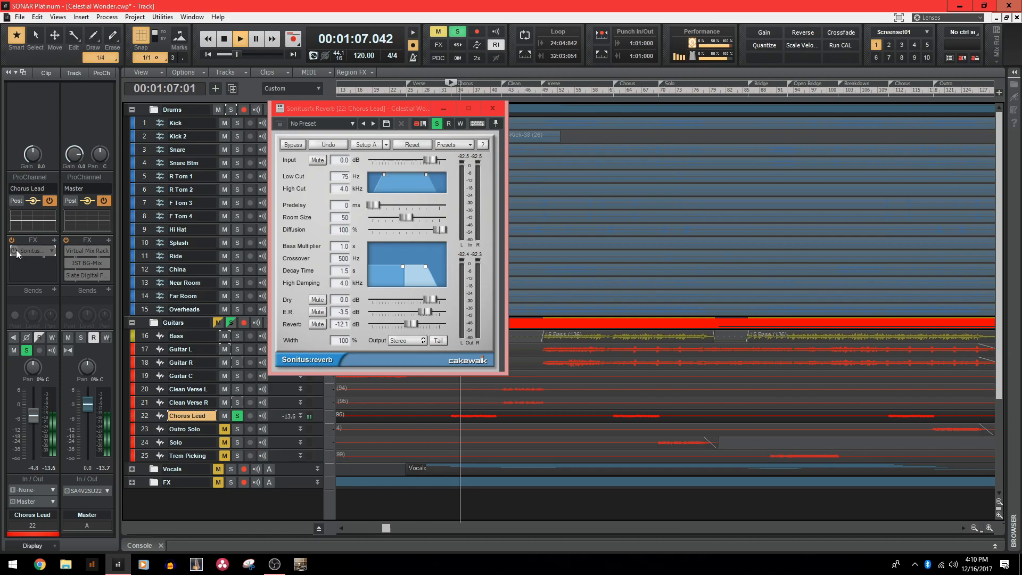
{"action": "left_click", "coordinate": [16, 251]}
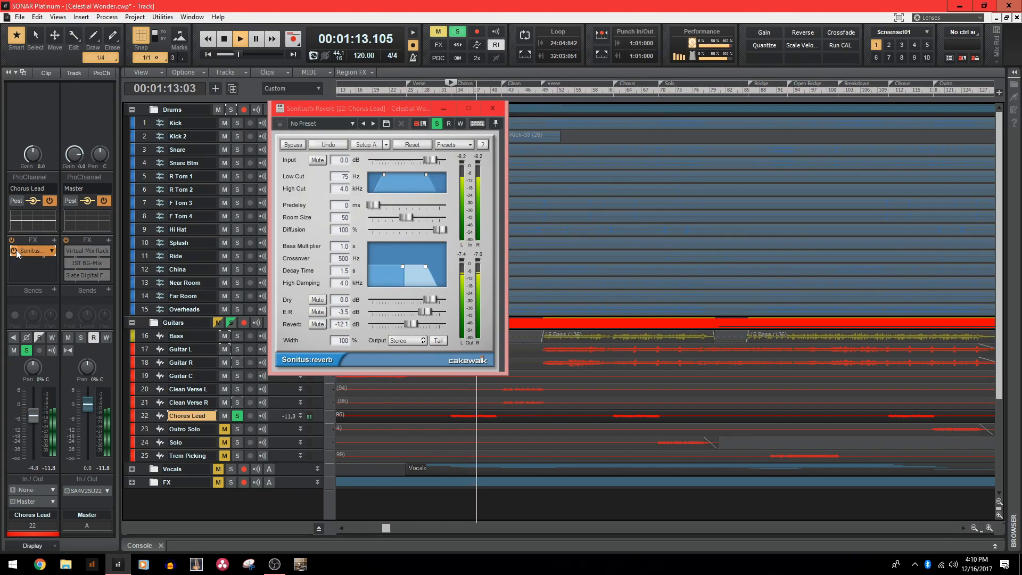
{"action": "left_click", "coordinate": [237, 416]}
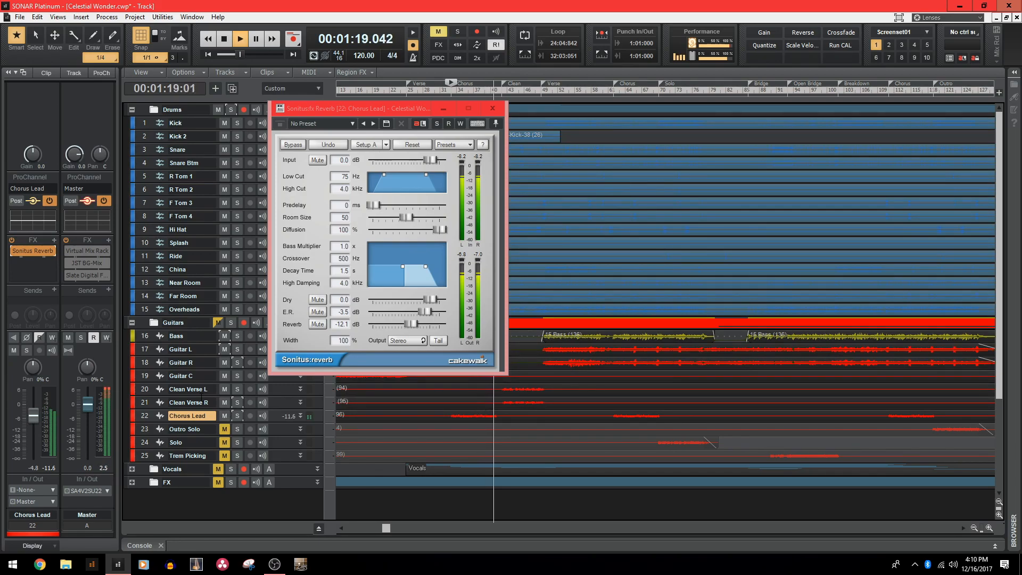
{"action": "key", "text": "space"}
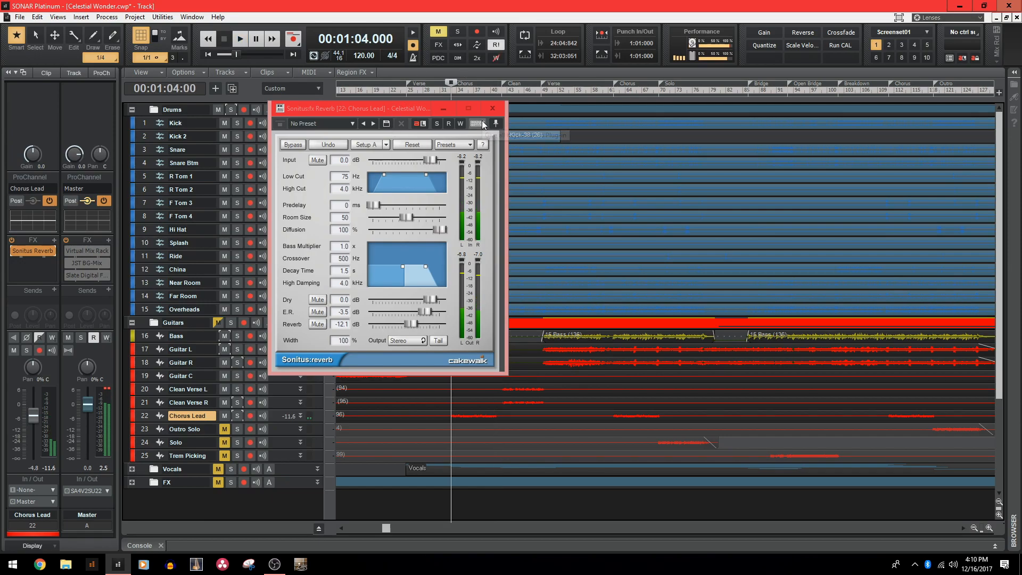
{"action": "left_click", "coordinate": [492, 109]}
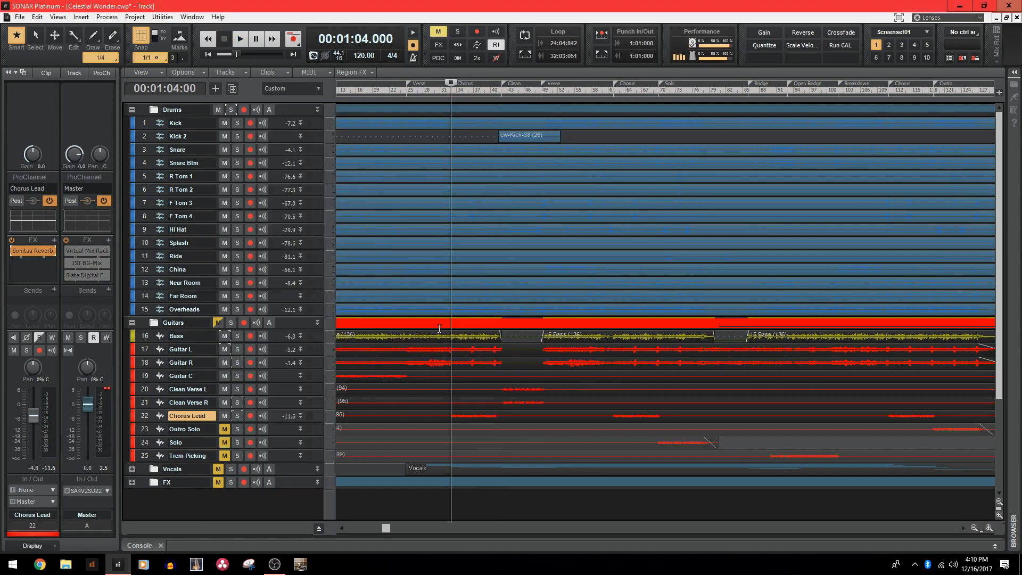
Unmute and solo the Solo track, open LoudMax, and compare the sound from 2:18 with it bypassed and enabled.
{"action": "left_click_drag", "start_coordinate": [388, 530], "coordinate": [405, 527]}
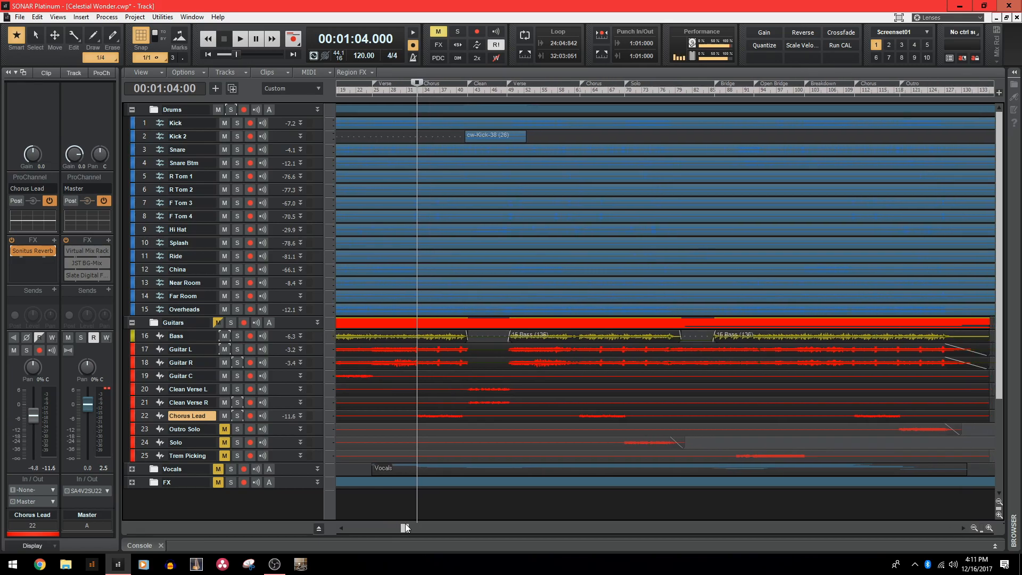
{"action": "left_click", "coordinate": [224, 443]}
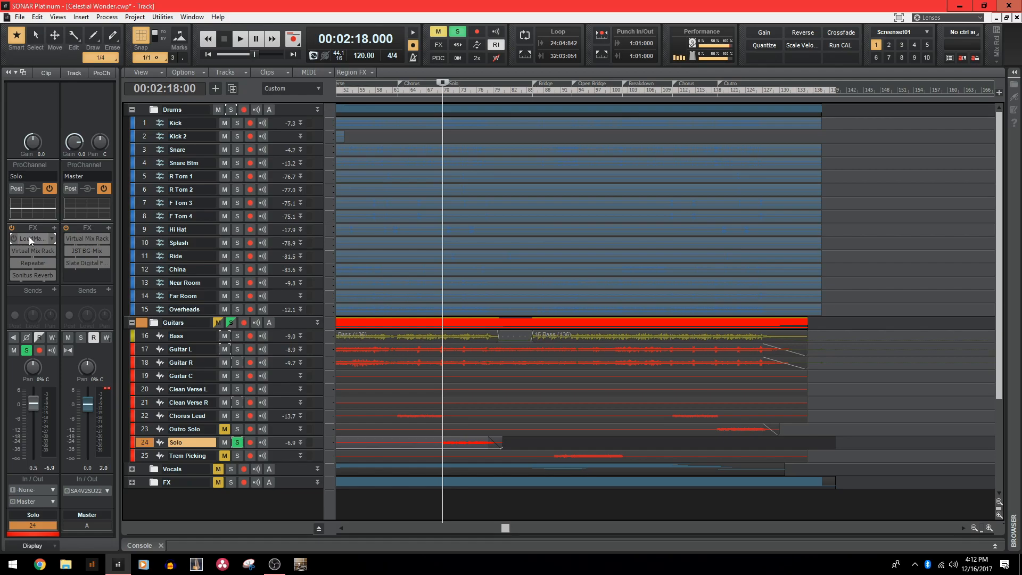
{"action": "double_click", "coordinate": [28, 237]}
{"action": "key", "text": "space"}
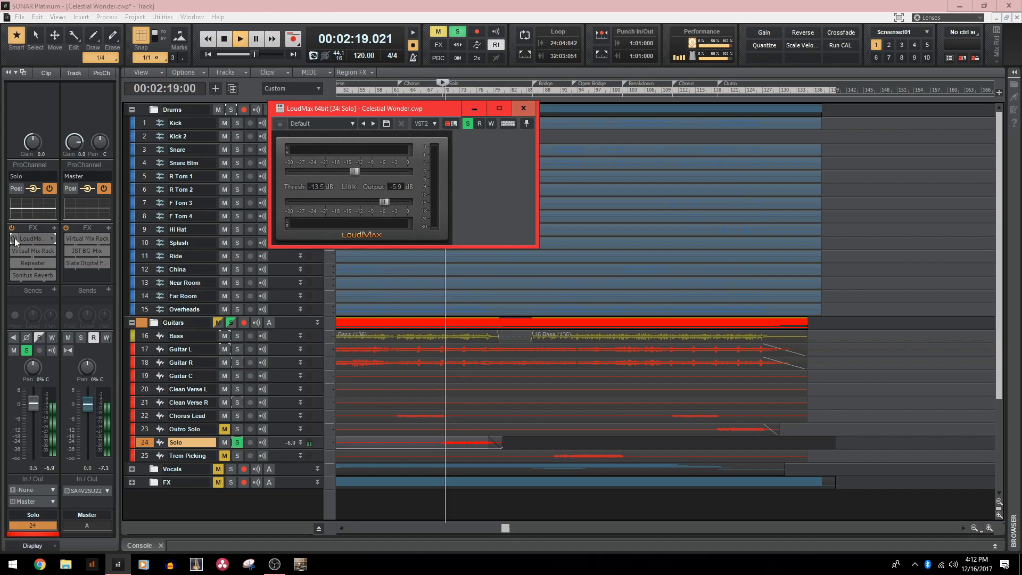
{"action": "left_click", "coordinate": [15, 238]}
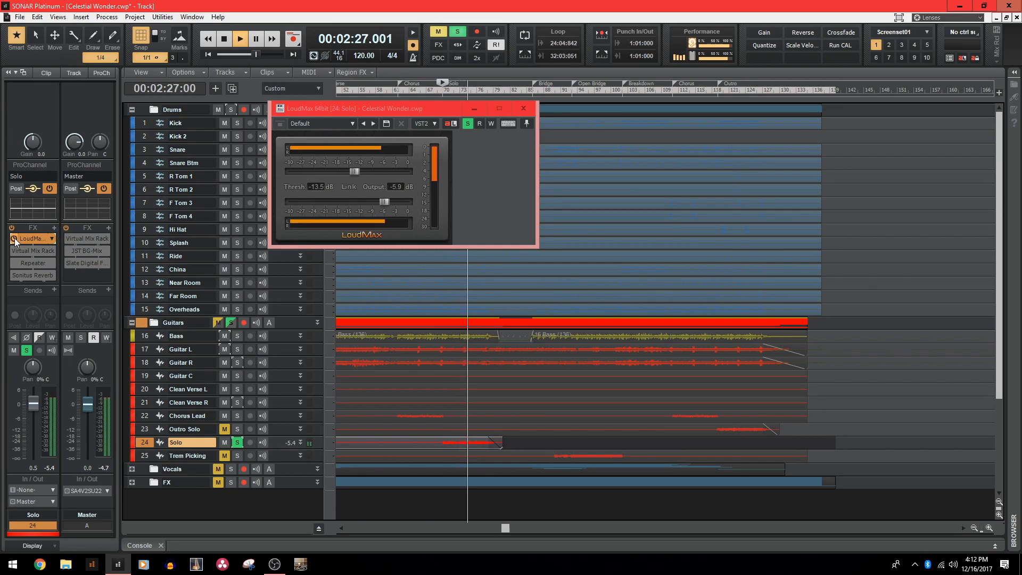
{"action": "key", "text": "space"}
Enable and open Virtual Mix Rack on the Solo track and audition from 2:18 with the Virtual Channel module off and on.
{"action": "left_click", "coordinate": [15, 250]}
{"action": "double_click", "coordinate": [33, 251]}
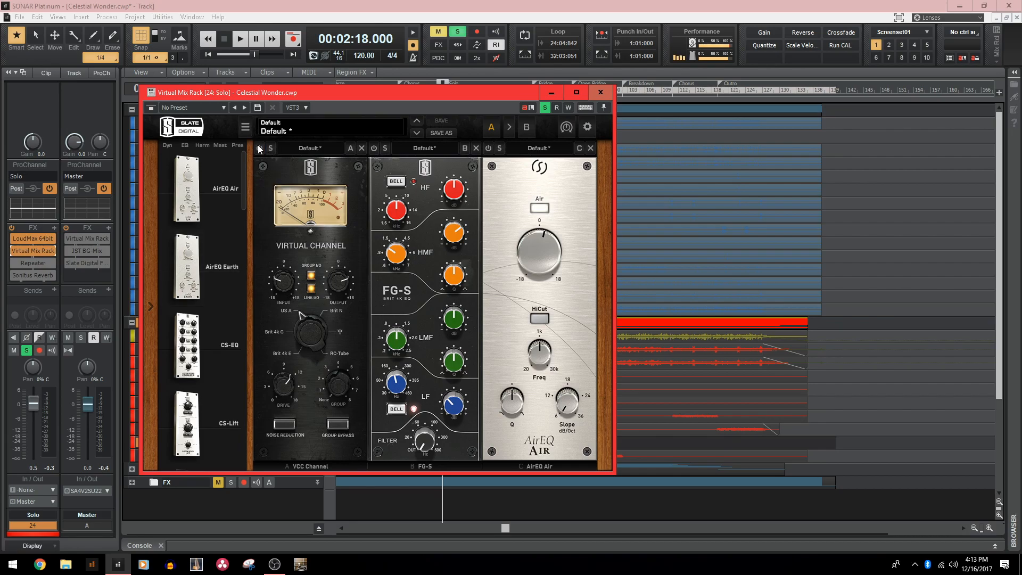
{"action": "key", "text": "space"}
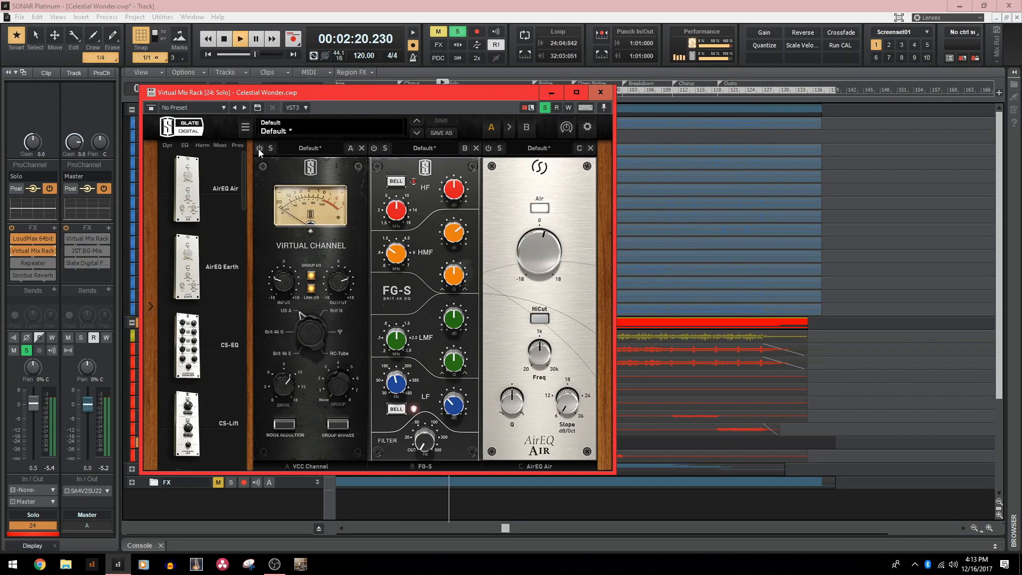
{"action": "left_click", "coordinate": [259, 148]}
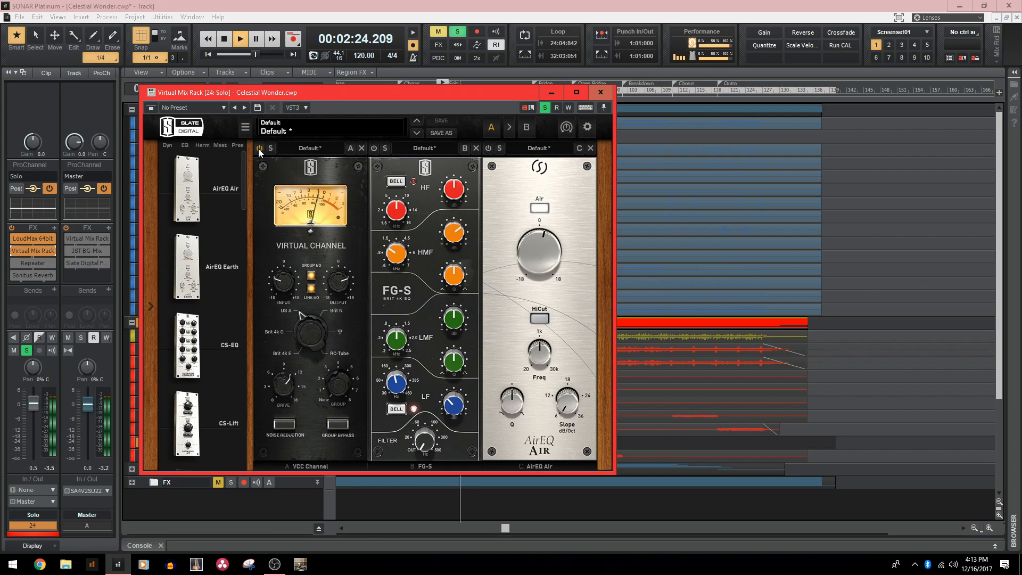
{"action": "key", "text": "space"}
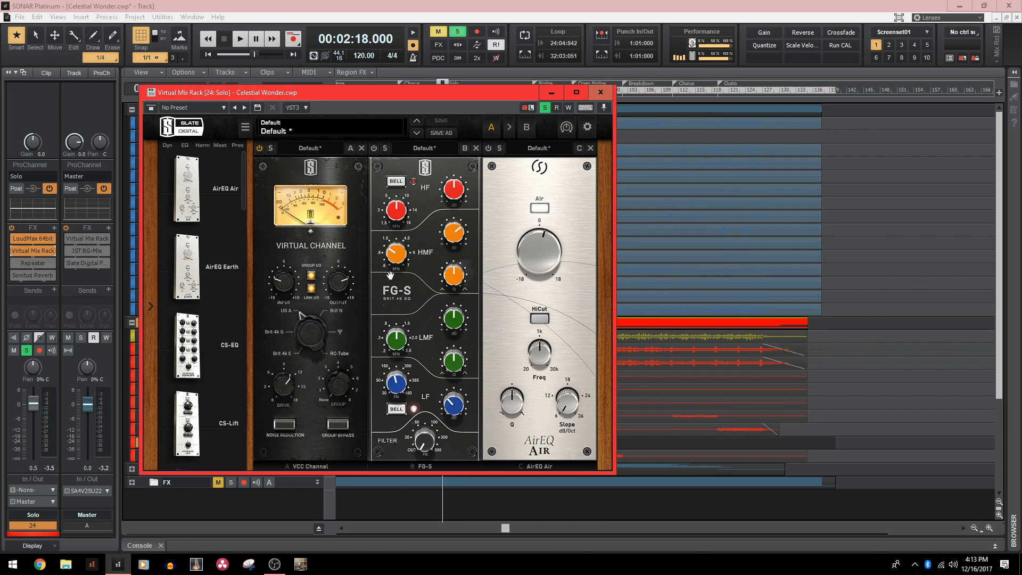
Examine the FG-S equalizer bands on the Solo track and audition from 2:18 with the FG-S and AirEQ Air modules enabled.
{"action": "mouse_move", "coordinate": [401, 256]}
{"action": "mouse_move", "coordinate": [398, 387]}
{"action": "mouse_move", "coordinate": [449, 409]}
{"action": "mouse_move", "coordinate": [457, 253]}
{"action": "key", "text": "space"}
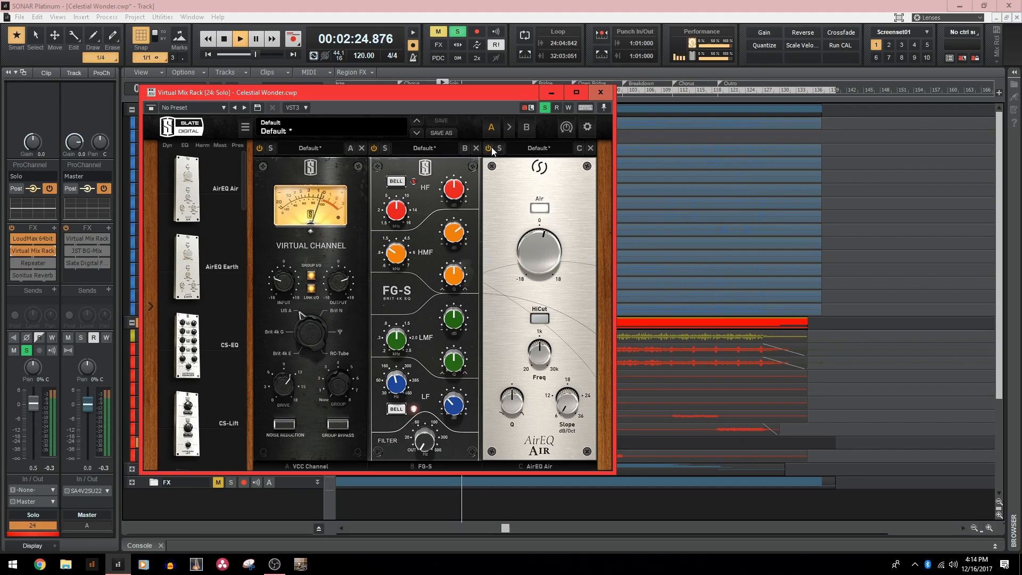
{"action": "key", "text": "space"}
Close Virtual Mix Rack, enable and open Repeater on the Solo track, and audition the delay from 2:18.
{"action": "left_click", "coordinate": [600, 92]}
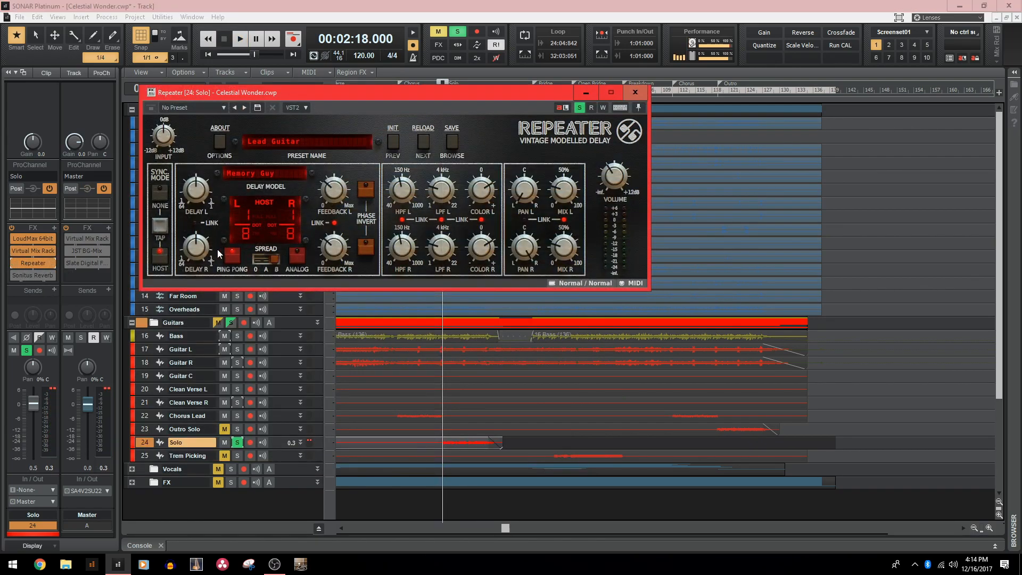
{"action": "key", "text": "space"}
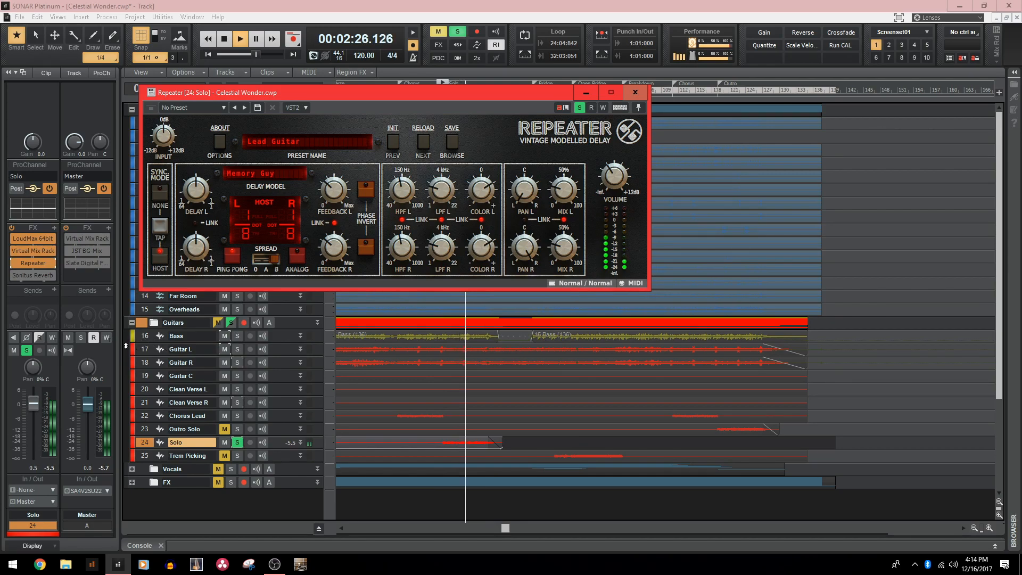
{"action": "key", "text": "space"}
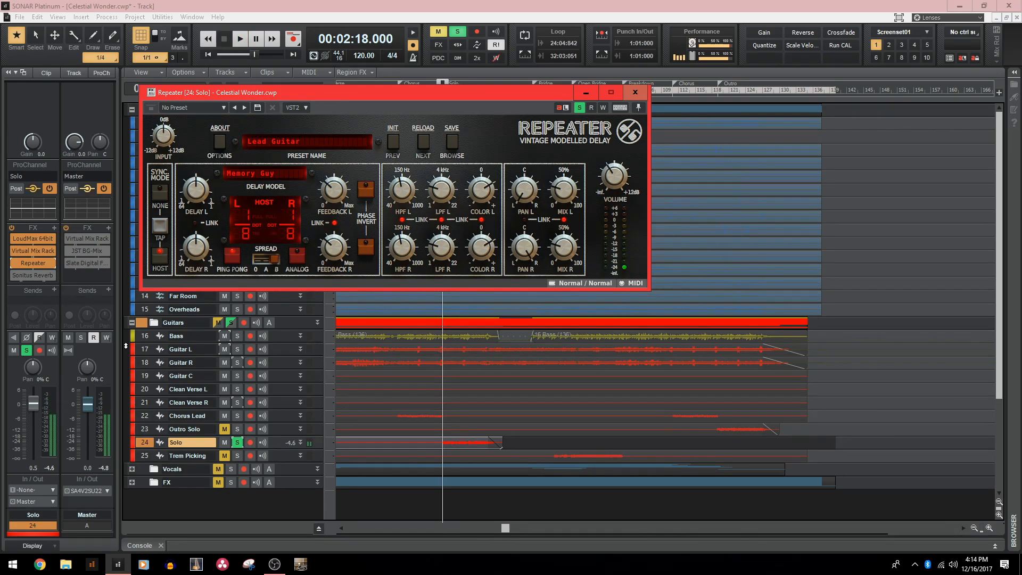
Enable and open Sonitus Reverb on the Solo track, compare it bypassed and active from 2:18, and unsolo the track.
{"action": "left_click", "coordinate": [15, 276]}
{"action": "double_click", "coordinate": [33, 275]}
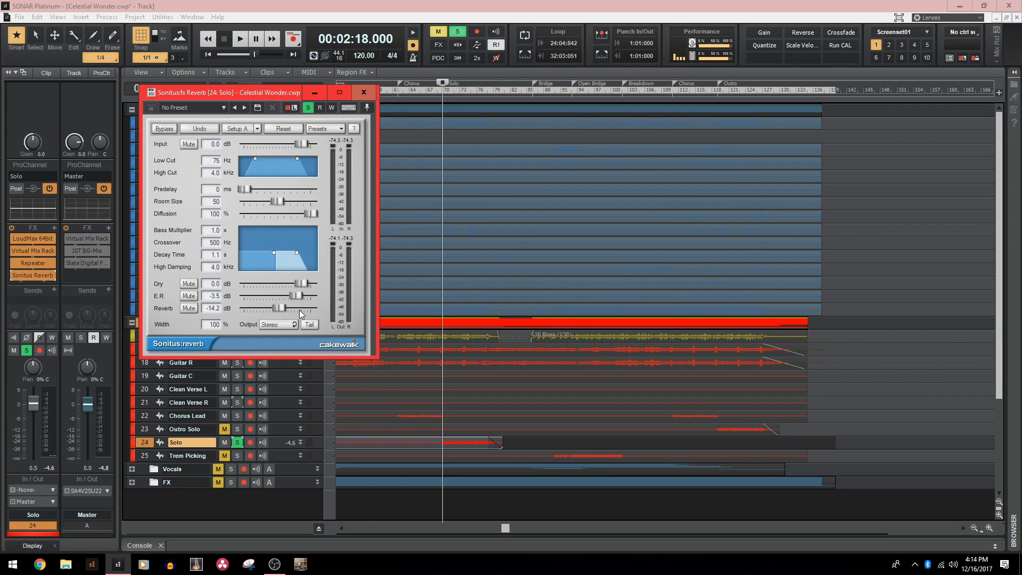
{"action": "key", "text": "space"}
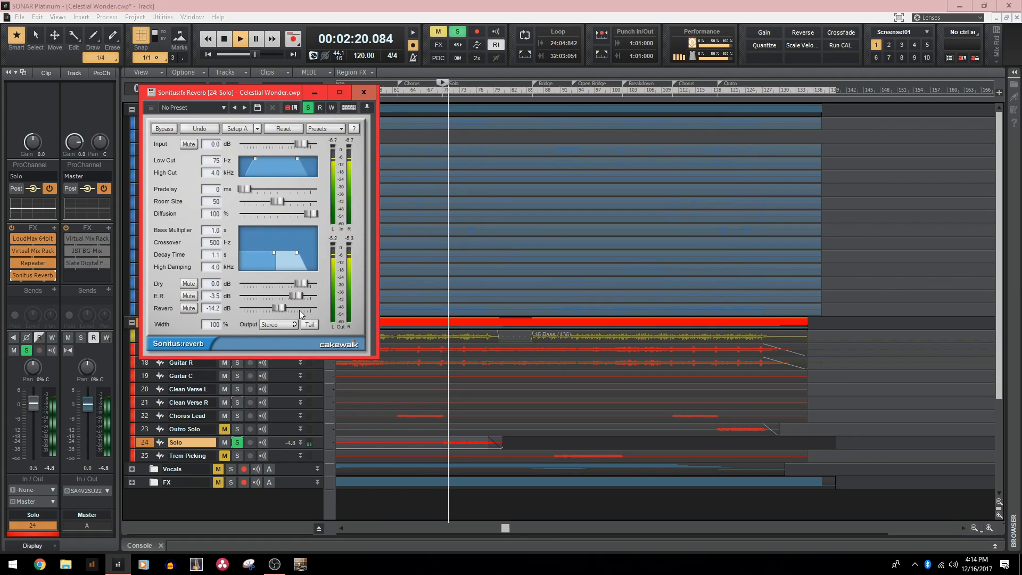
{"action": "left_click", "coordinate": [13, 275]}
{"action": "left_click", "coordinate": [13, 276]}
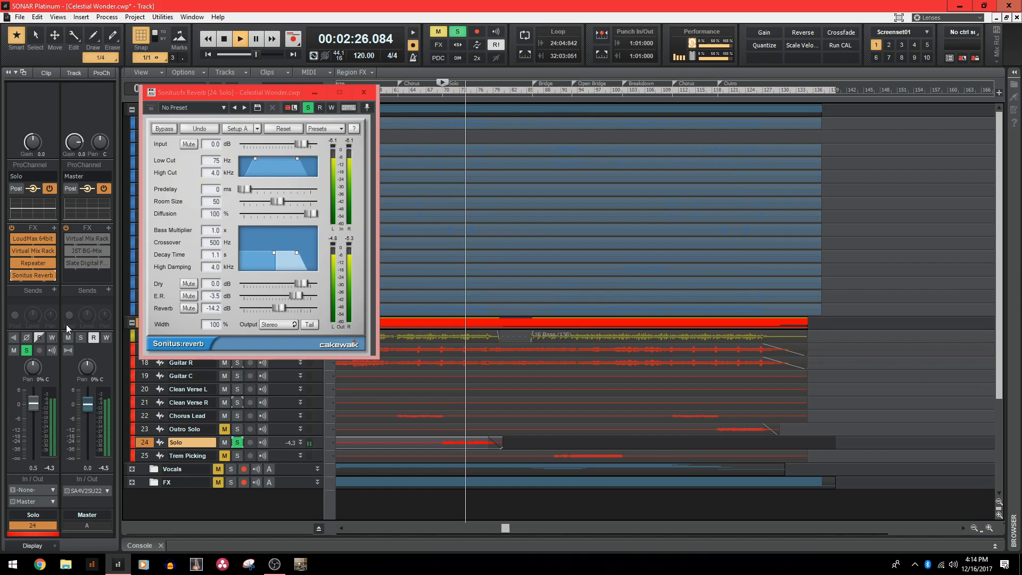
{"action": "key", "text": "space"}
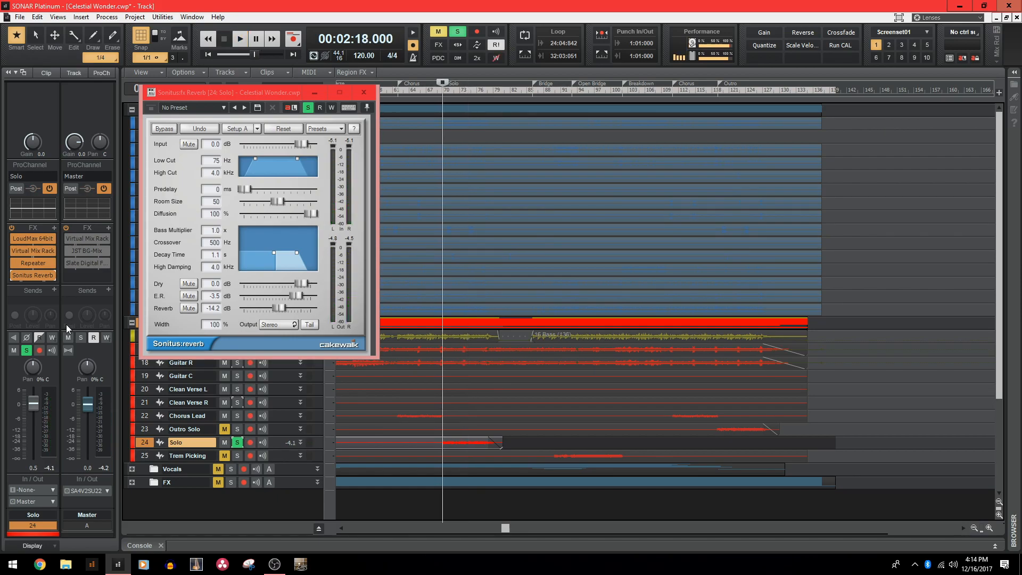
{"action": "left_click", "coordinate": [237, 443]}
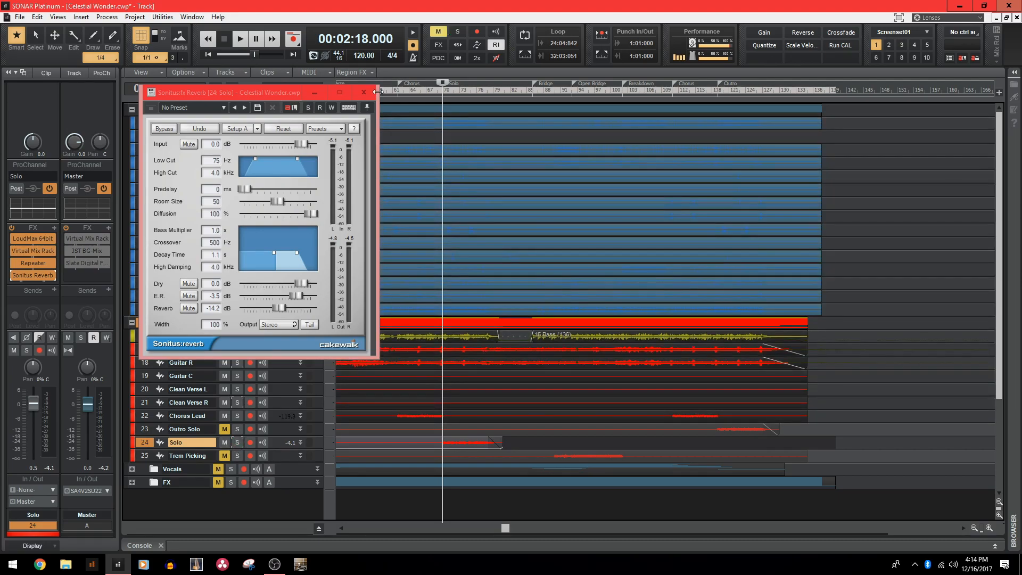
Close Sonitus Reverb, then audition the full mix from 2:18 and unmute the Outro Solo track.
{"action": "left_click", "coordinate": [371, 90]}
{"action": "key", "text": "space"}
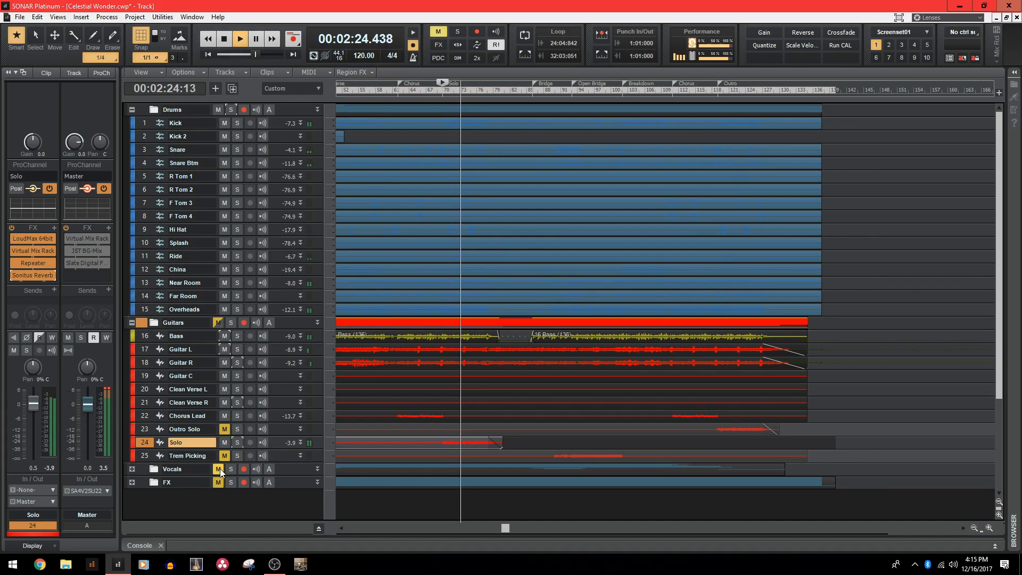
{"action": "left_click", "coordinate": [224, 428]}
{"action": "key", "text": "space"}
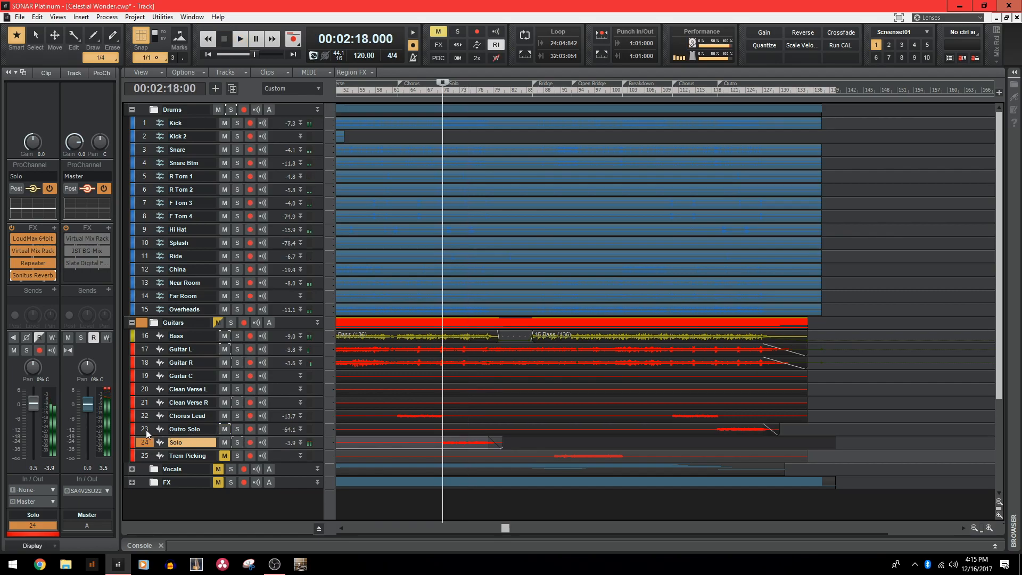
Move the playhead to 3:56 at the outro and compare the effect chains of the Outro Solo and Solo tracks.
{"action": "left_click", "coordinate": [736, 89]}
{"action": "key", "text": "Up"}
{"action": "left_click", "coordinate": [720, 94]}
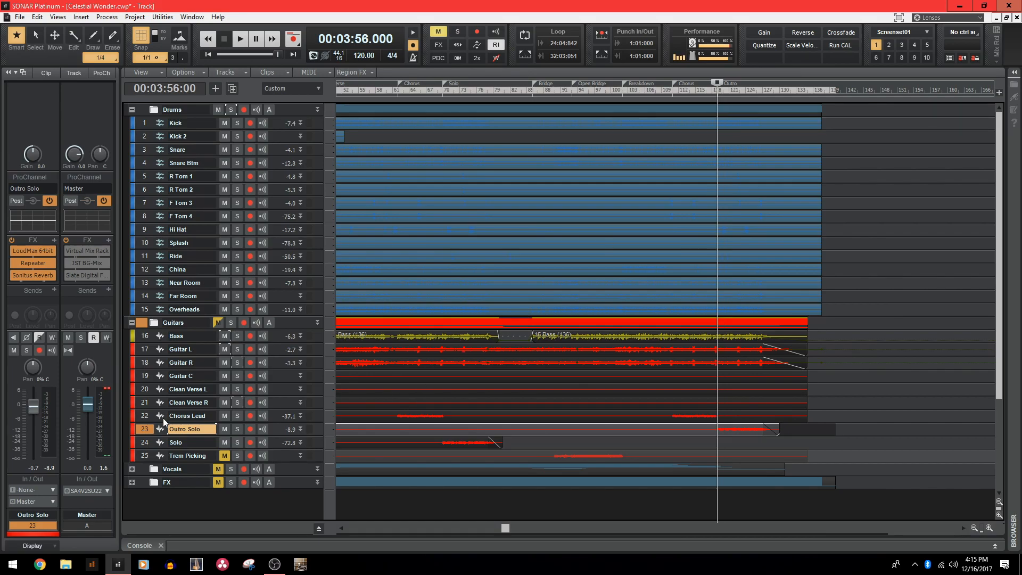
{"action": "left_click", "coordinate": [149, 442]}
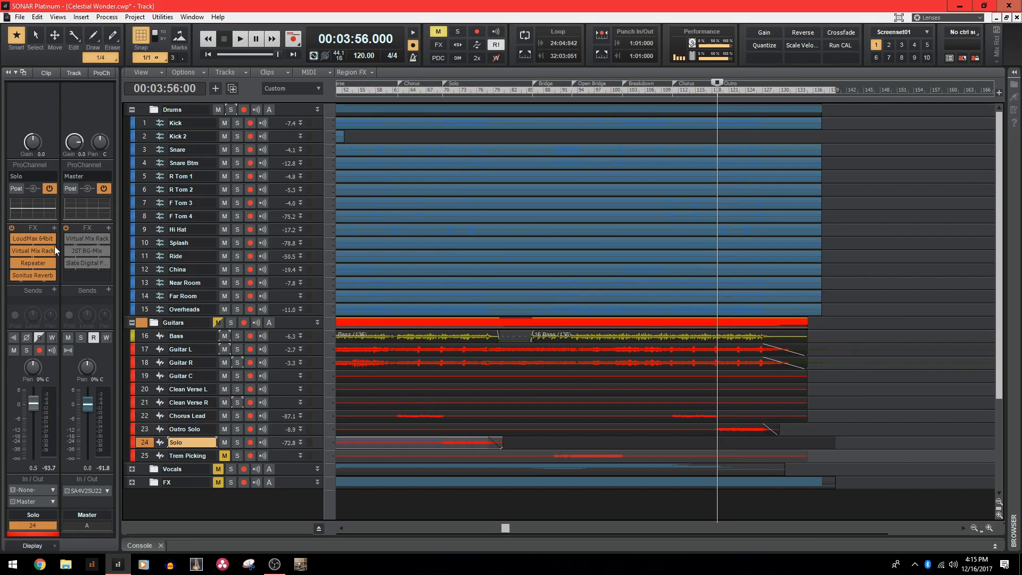
{"action": "left_click", "coordinate": [149, 429]}
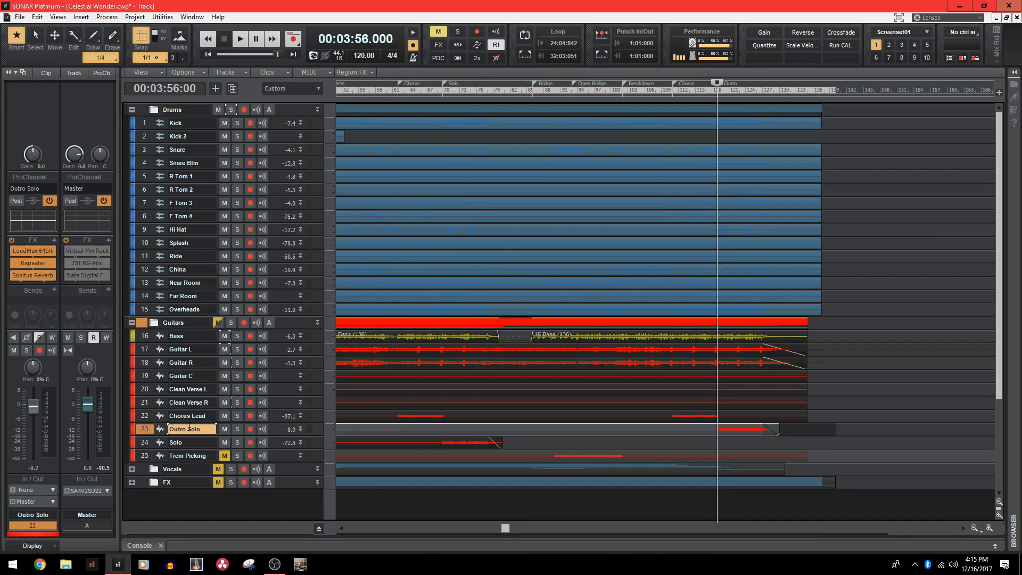
Audition the Outro Solo track from 3:56, first soloed and again within the full mix.
{"action": "key", "text": "space"}
{"action": "left_click", "coordinate": [237, 430]}
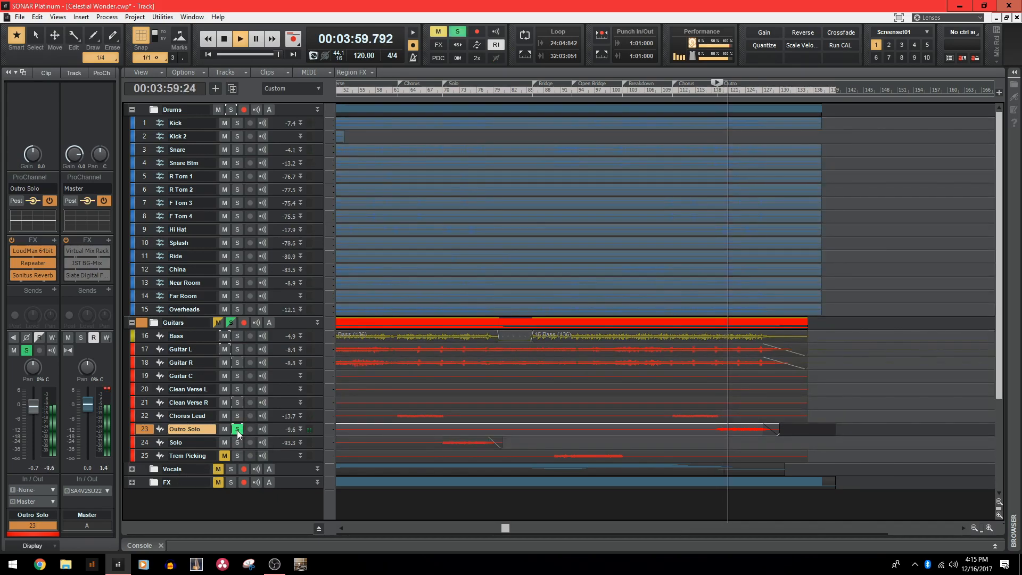
{"action": "left_click", "coordinate": [237, 430]}
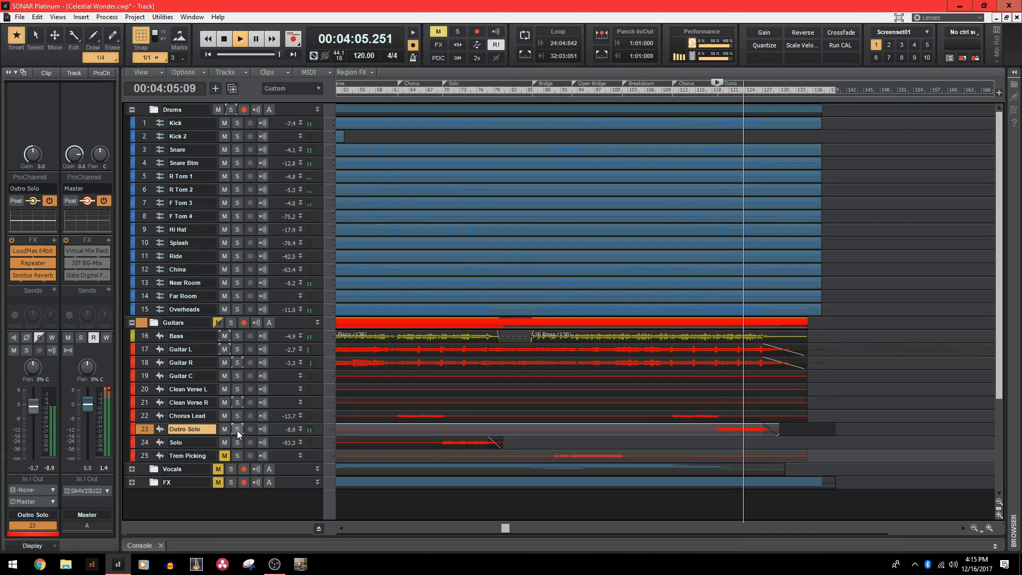
{"action": "key", "text": "space"}
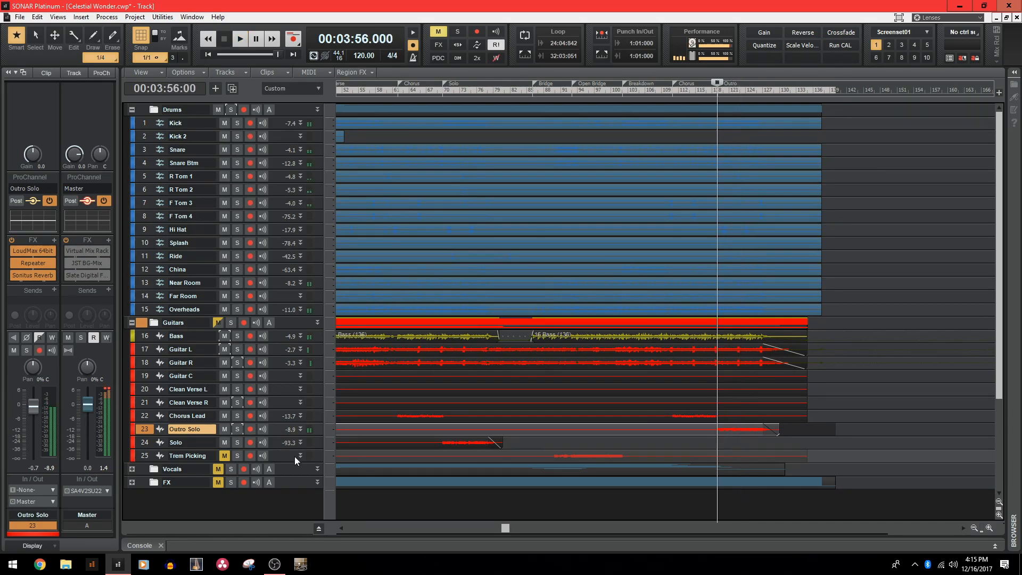
Solo the Trem Picking track, enable its Red 2 EQ, examine the equalizer settings and close the plug-in.
{"action": "left_click", "coordinate": [237, 455]}
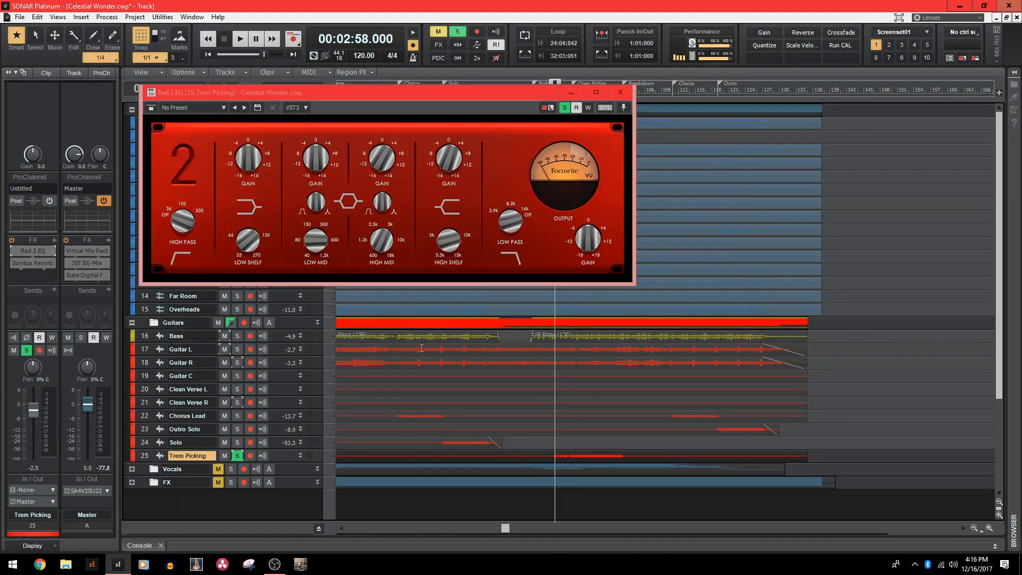
{"action": "double_click", "coordinate": [27, 248]}
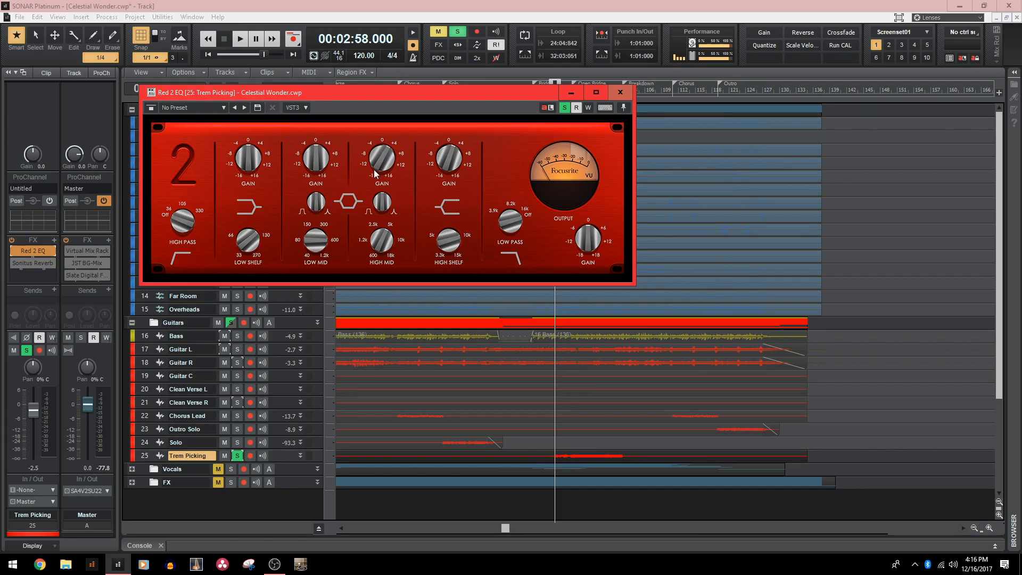
{"action": "left_click", "coordinate": [626, 94]}
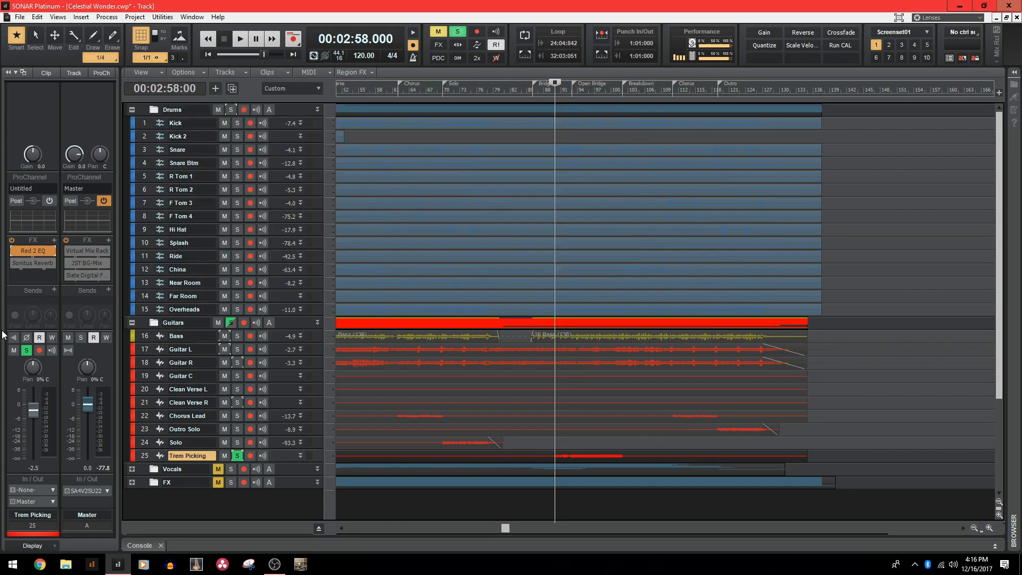
Audition the Trem Picking track from 2:58 with Red 2 EQ bypassed and re-enabled.
{"action": "left_click", "coordinate": [13, 252]}
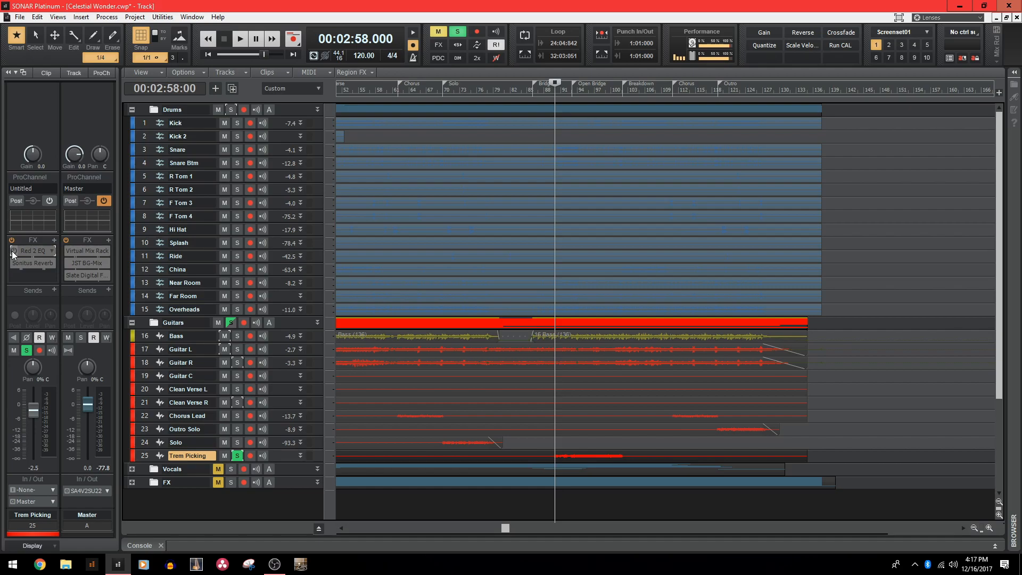
{"action": "key", "text": "space"}
{"action": "left_click", "coordinate": [13, 253]}
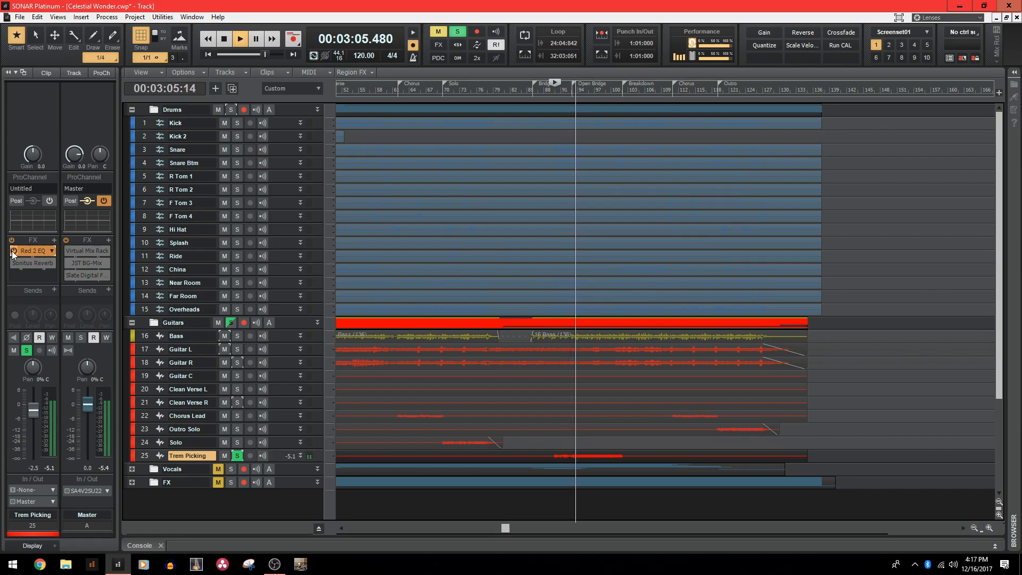
Enable the Sonitus Reverb on the Trem Picking track and audition the soloed track with the reverb bypassed and active.
{"action": "key", "text": "space"}
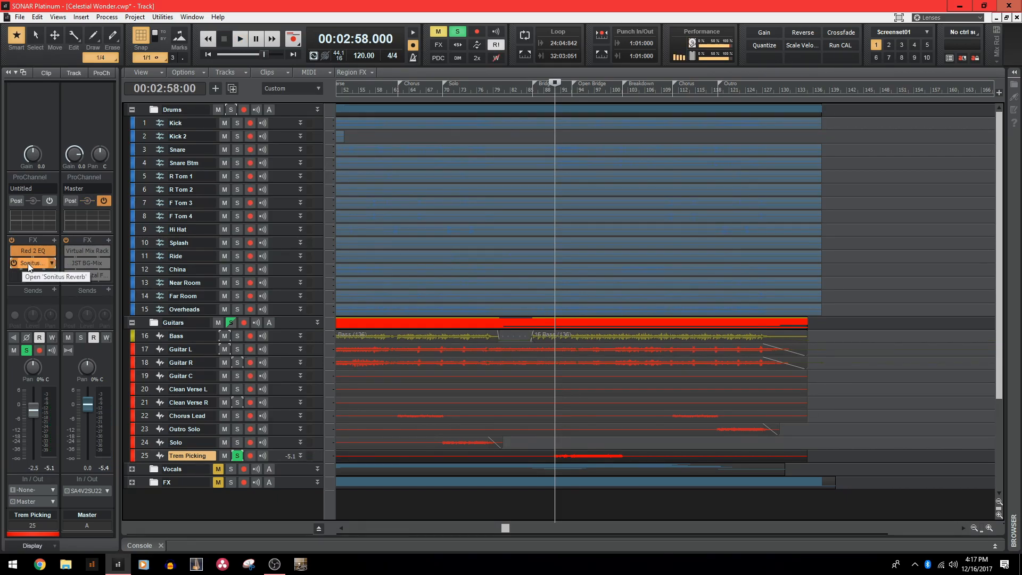
{"action": "double_click", "coordinate": [29, 264]}
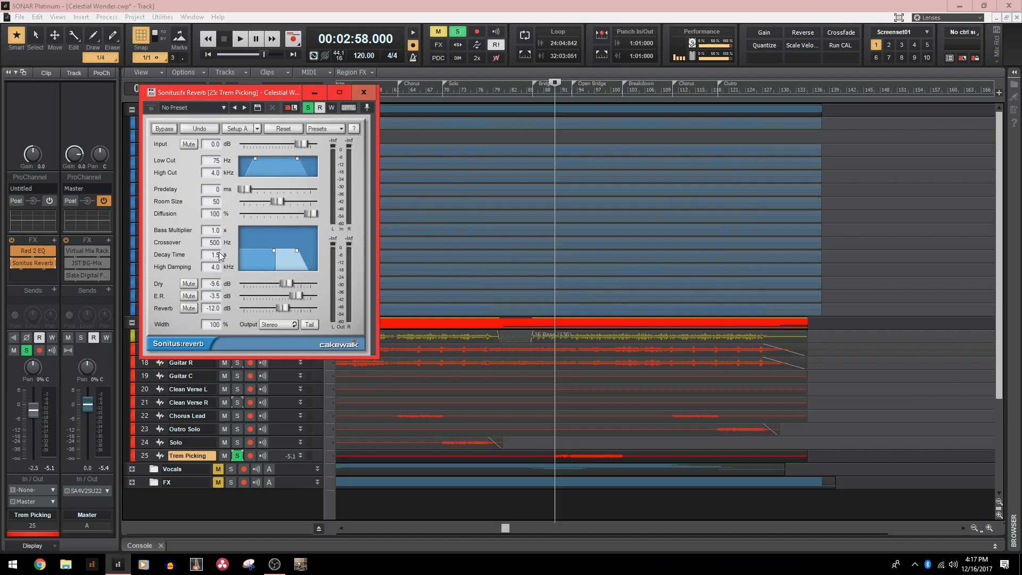
{"action": "left_click", "coordinate": [16, 264]}
{"action": "key", "text": "space"}
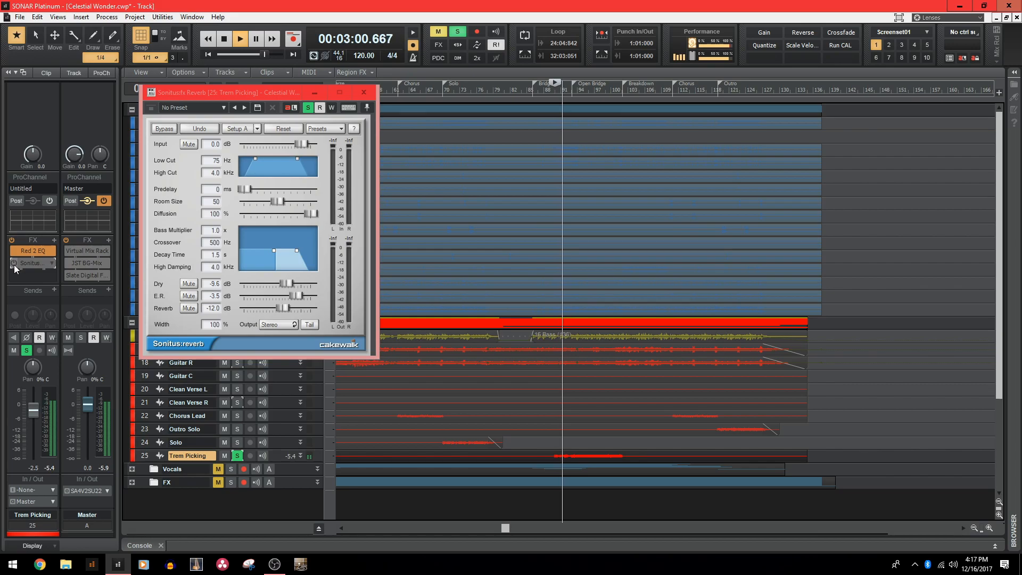
{"action": "left_click", "coordinate": [13, 263]}
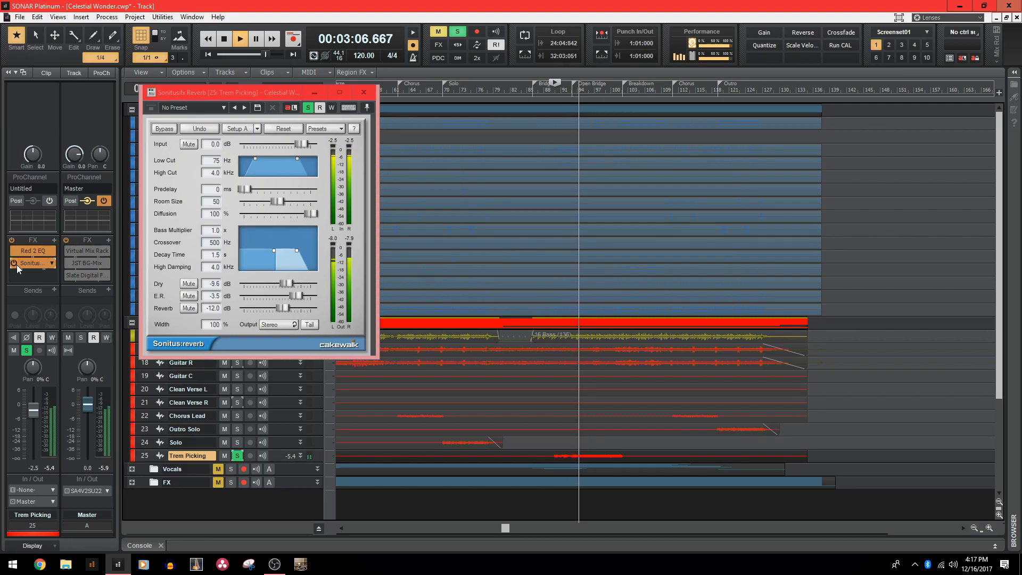
{"action": "left_click", "coordinate": [17, 264]}
{"action": "left_click", "coordinate": [18, 264]}
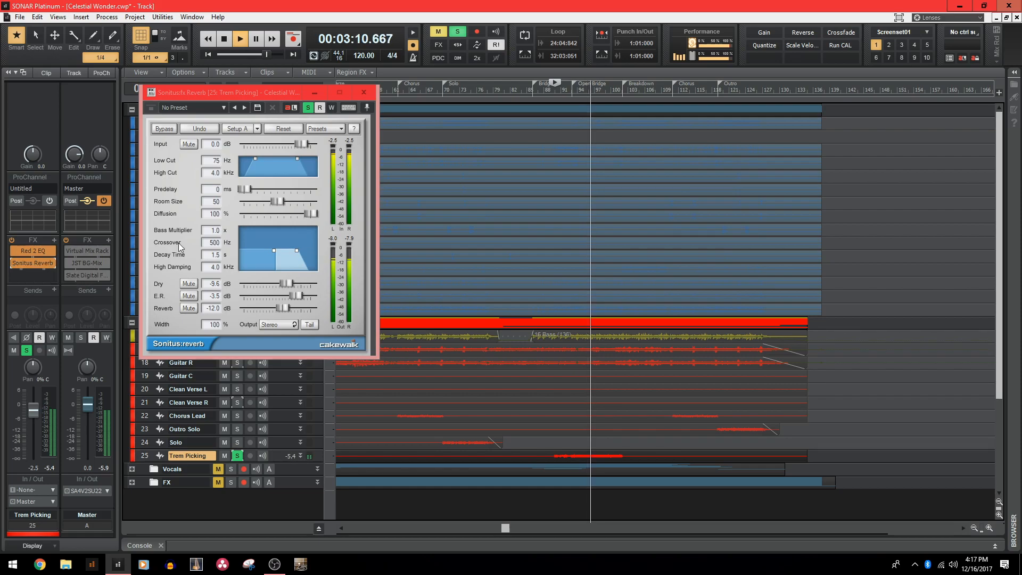
{"action": "key", "text": "space"}
{"action": "left_click", "coordinate": [363, 93]}
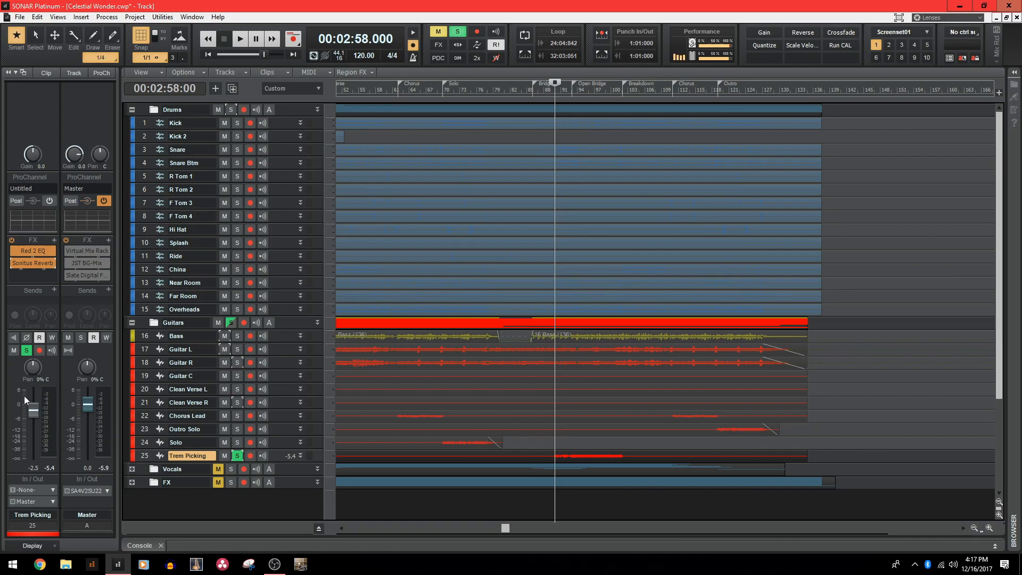
Compare Trem Picking's Red 2 EQ bypassed and active within the unsoloed full mix, and save the project.
{"action": "double_click", "coordinate": [37, 250]}
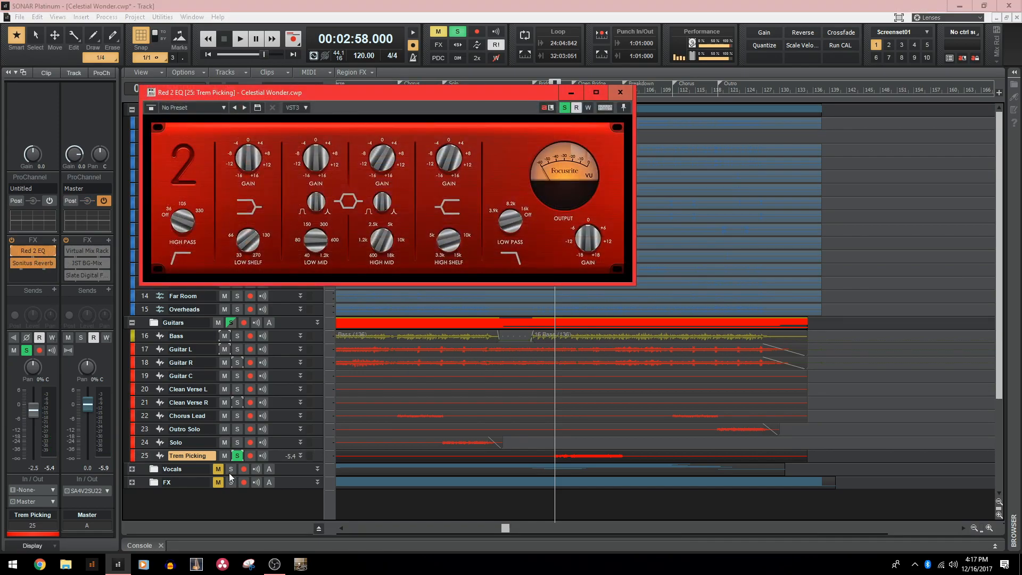
{"action": "left_click", "coordinate": [238, 456]}
{"action": "key", "text": "space"}
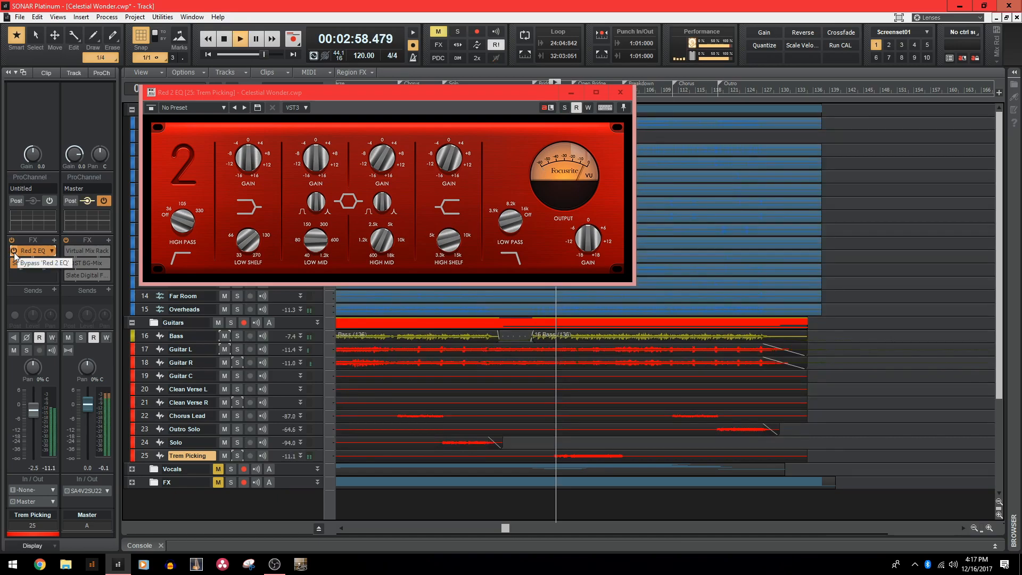
{"action": "left_click", "coordinate": [14, 250]}
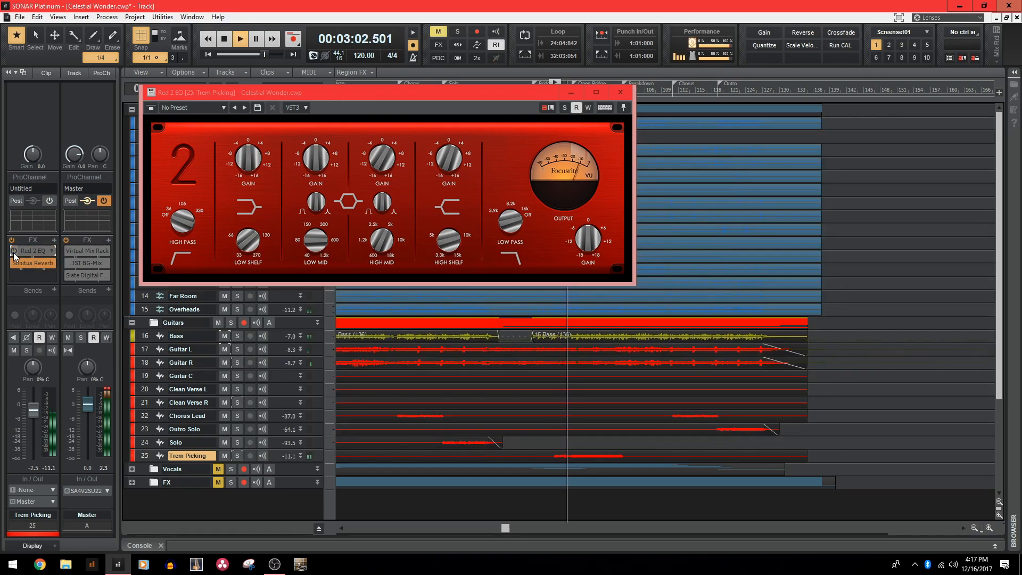
{"action": "left_click", "coordinate": [14, 251]}
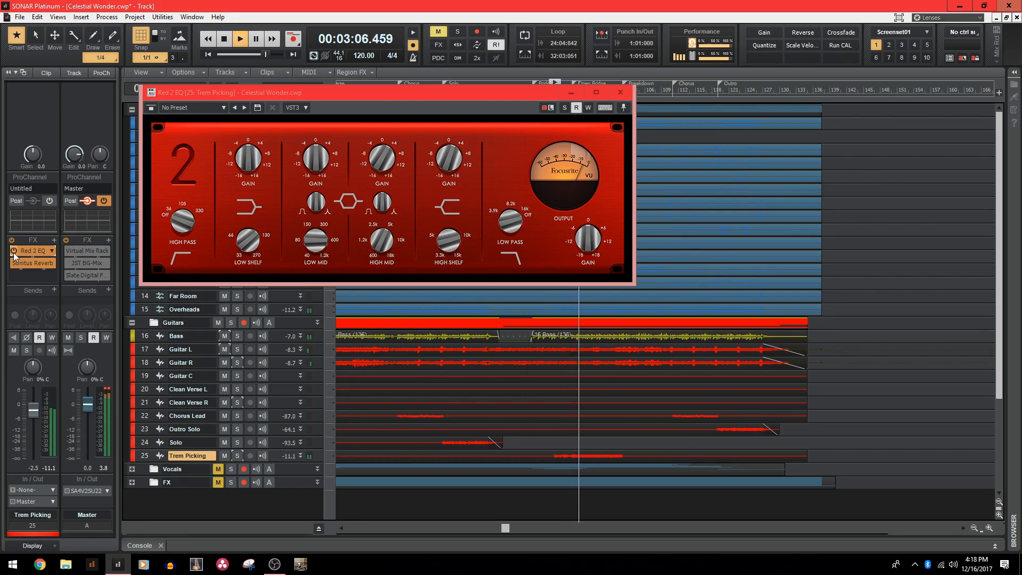
{"action": "left_click", "coordinate": [13, 252]}
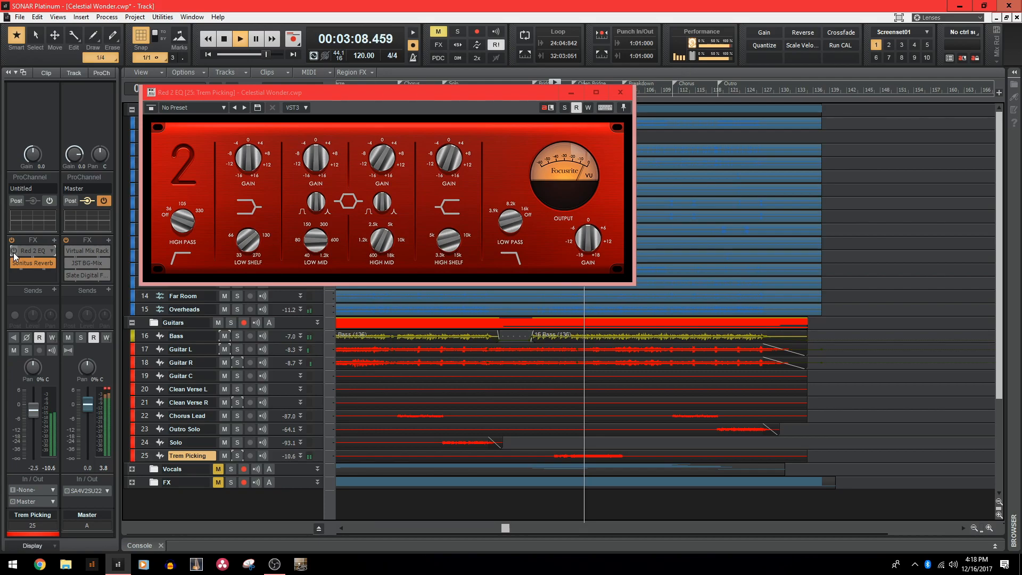
{"action": "left_click", "coordinate": [14, 251]}
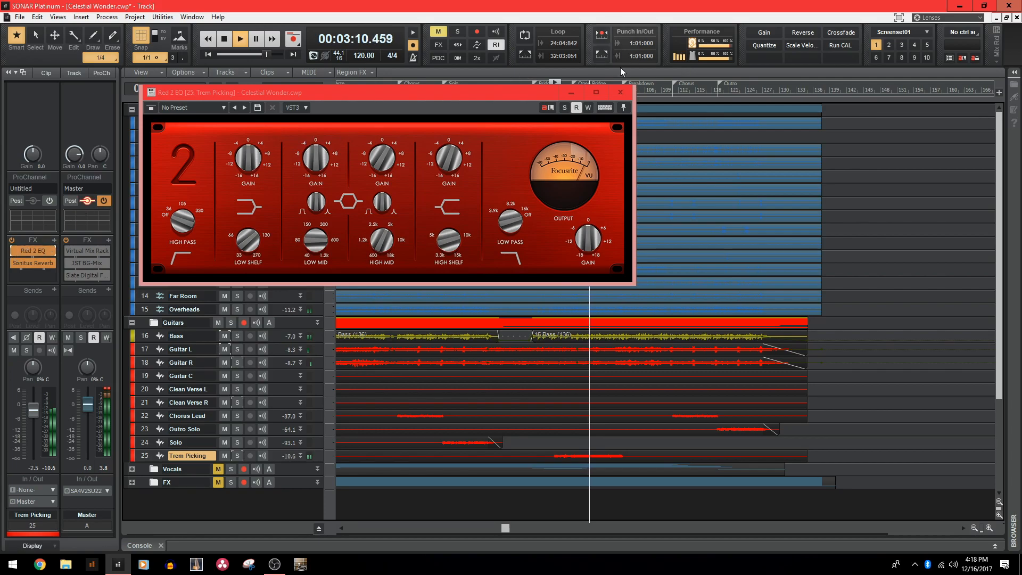
{"action": "left_click", "coordinate": [620, 92]}
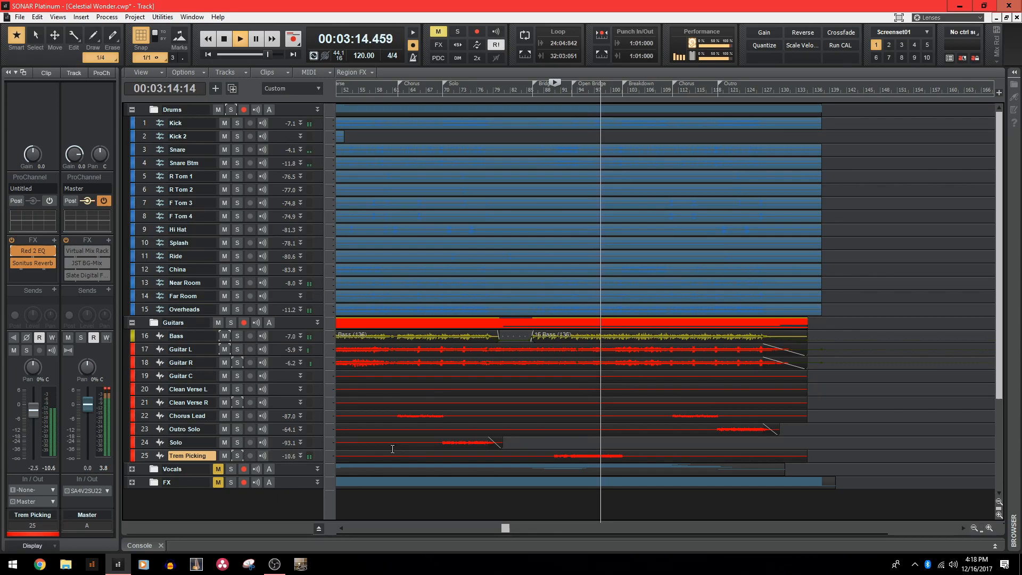
{"action": "key", "text": "space"}
{"action": "key", "text": "ctrl+s"}
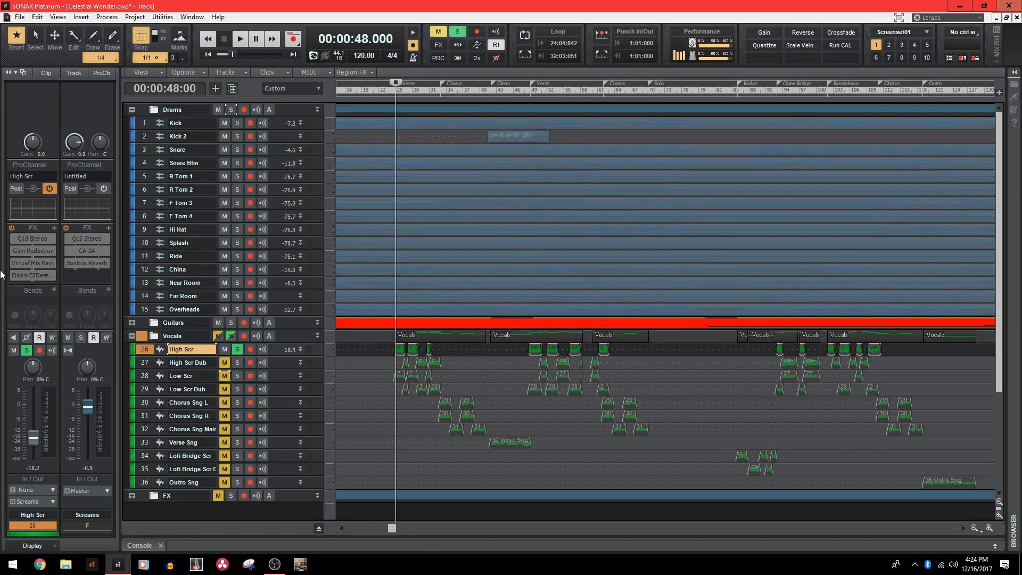
Open the Q10 Stereo equalizer on the High Scr track and enable it during playback.
{"action": "double_click", "coordinate": [24, 242]}
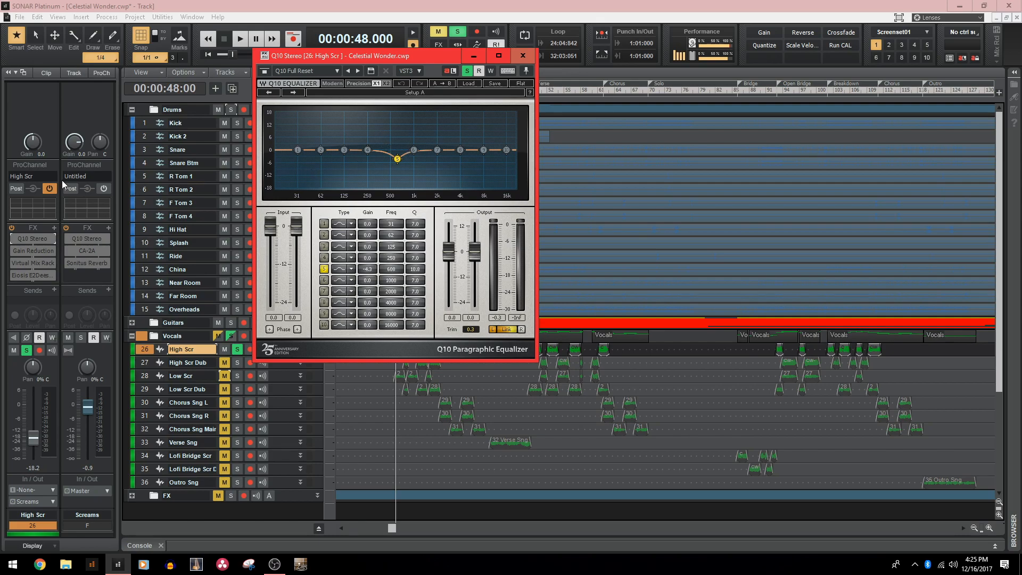
{"action": "key", "text": "space"}
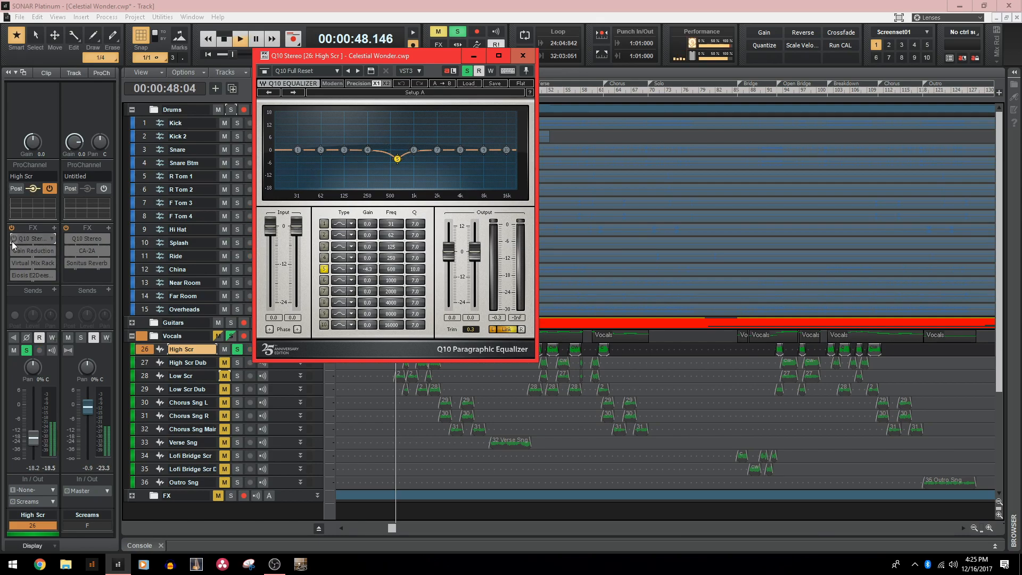
{"action": "left_click", "coordinate": [12, 245]}
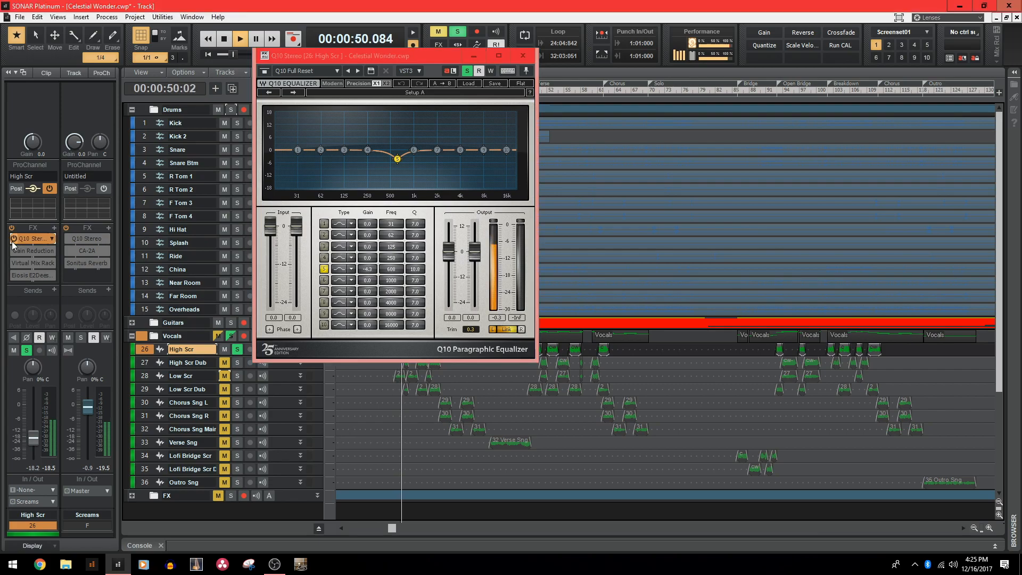
{"action": "key", "text": "space"}
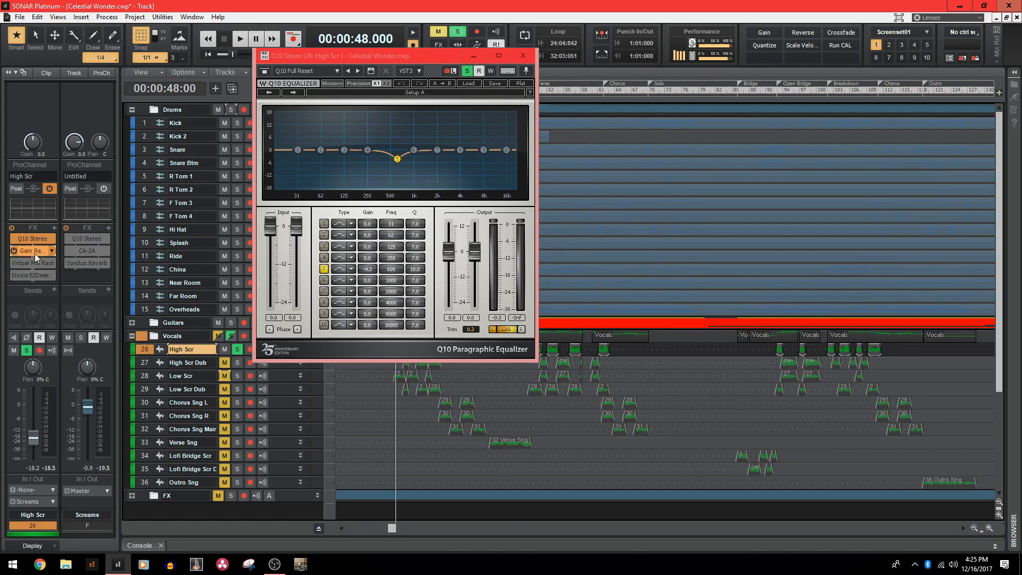
Show the enabled Gain Reduction plugin on High Scr and audition the vocal through it.
{"action": "double_click", "coordinate": [34, 254]}
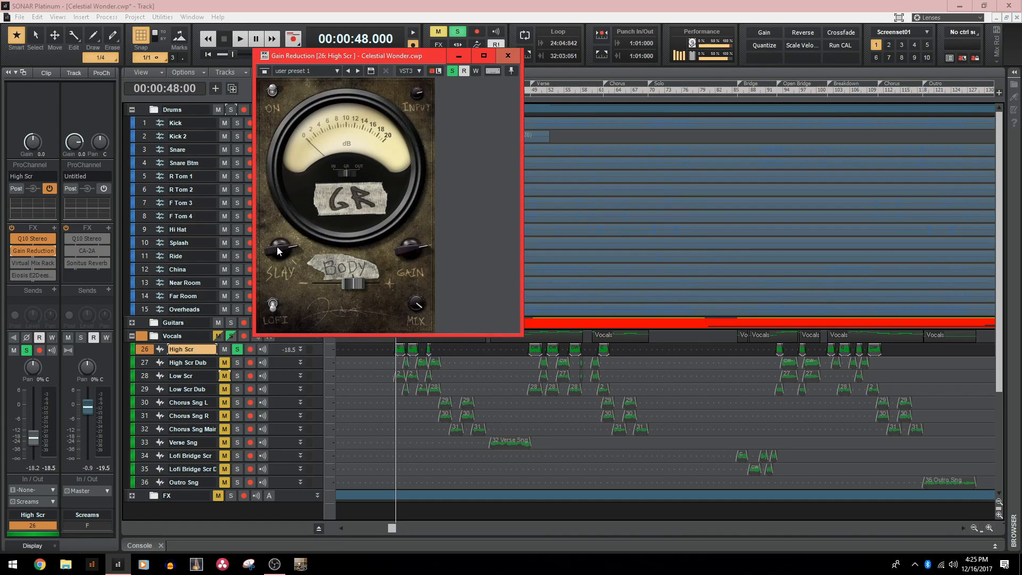
{"action": "key", "text": "space"}
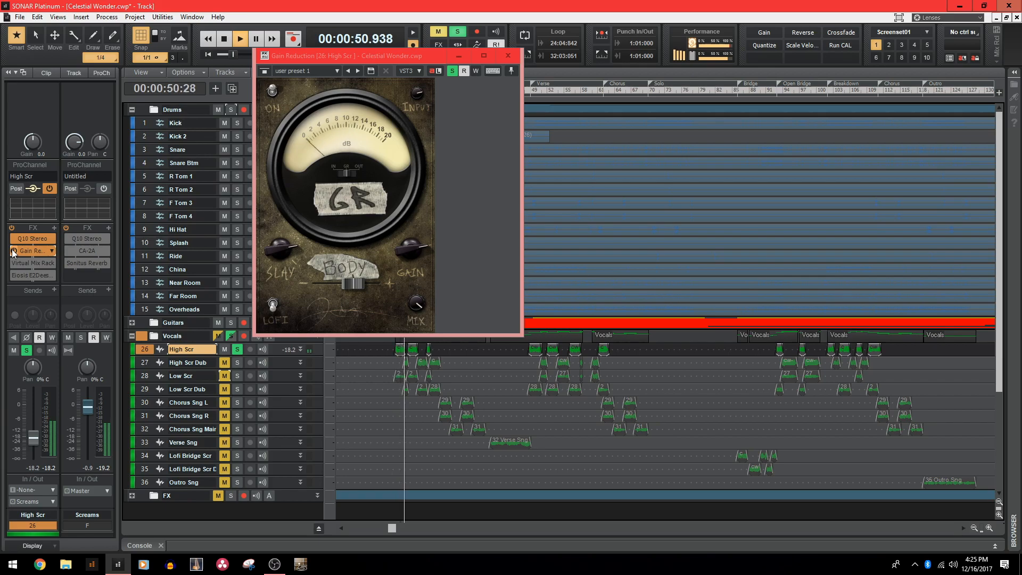
{"action": "key", "text": "space"}
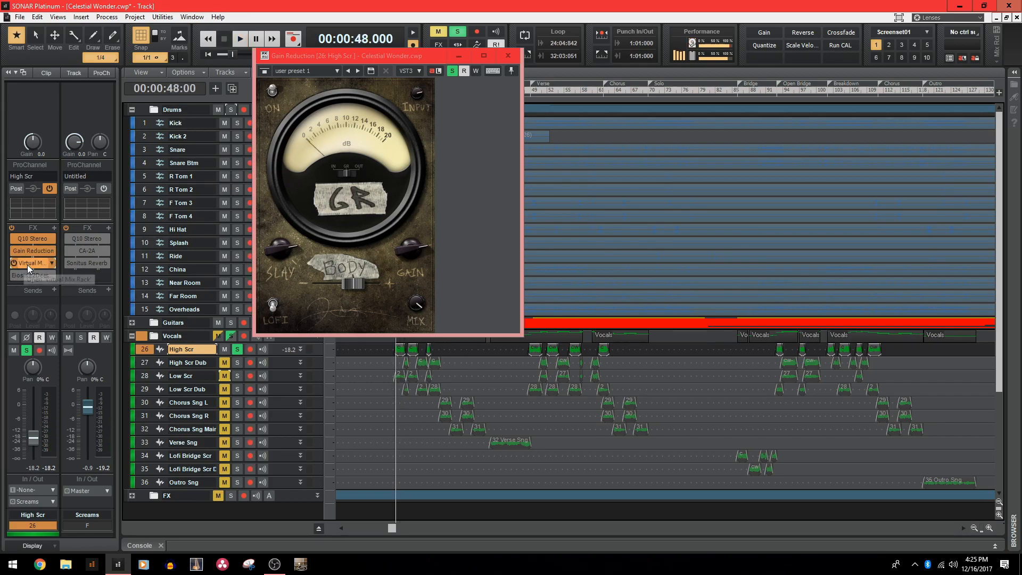
Open the Virtual Mix Rack on High Scr and switch on its VCC Channel module during playback.
{"action": "double_click", "coordinate": [28, 264]}
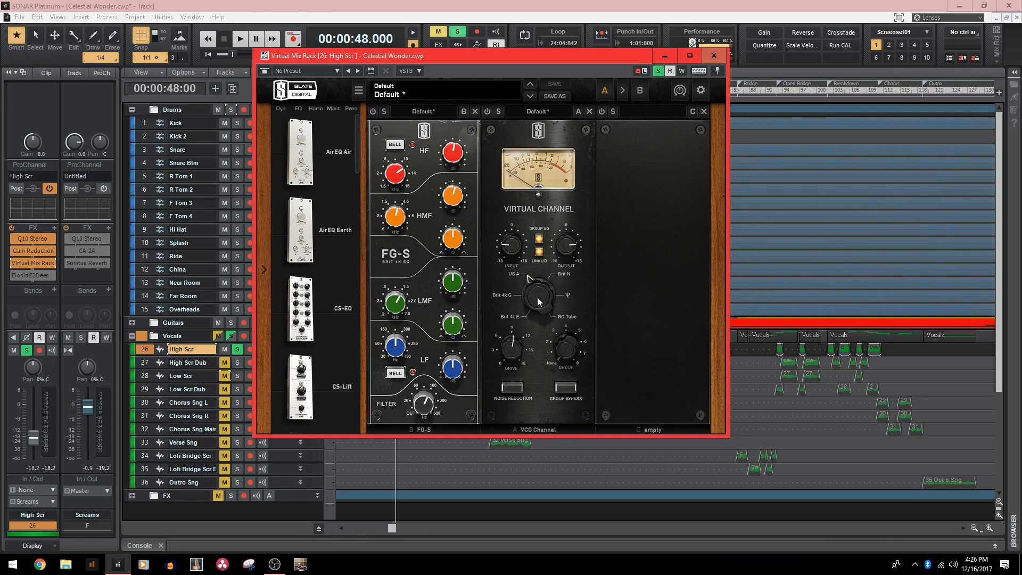
{"action": "key", "text": "space"}
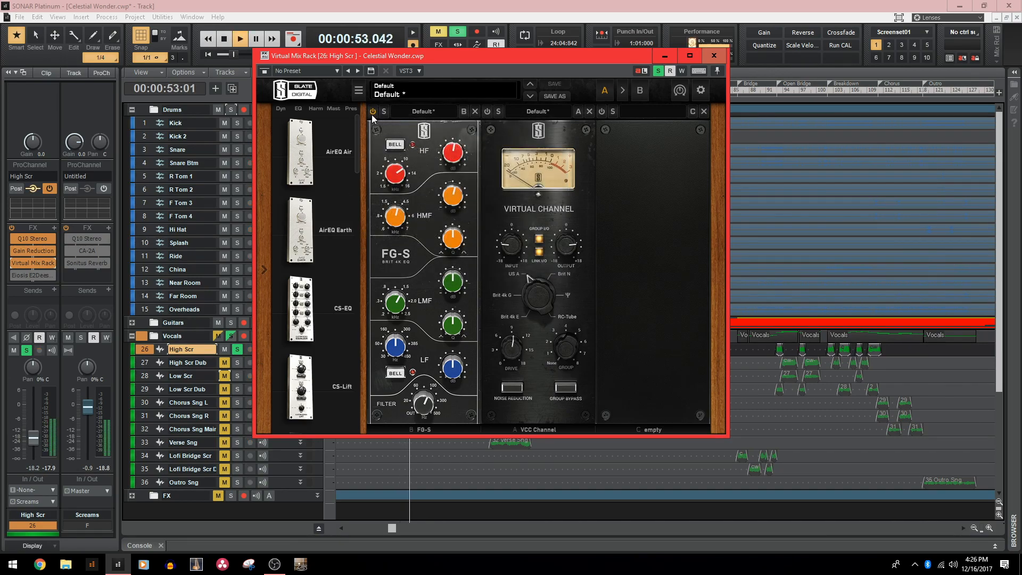
{"action": "left_click", "coordinate": [486, 112]}
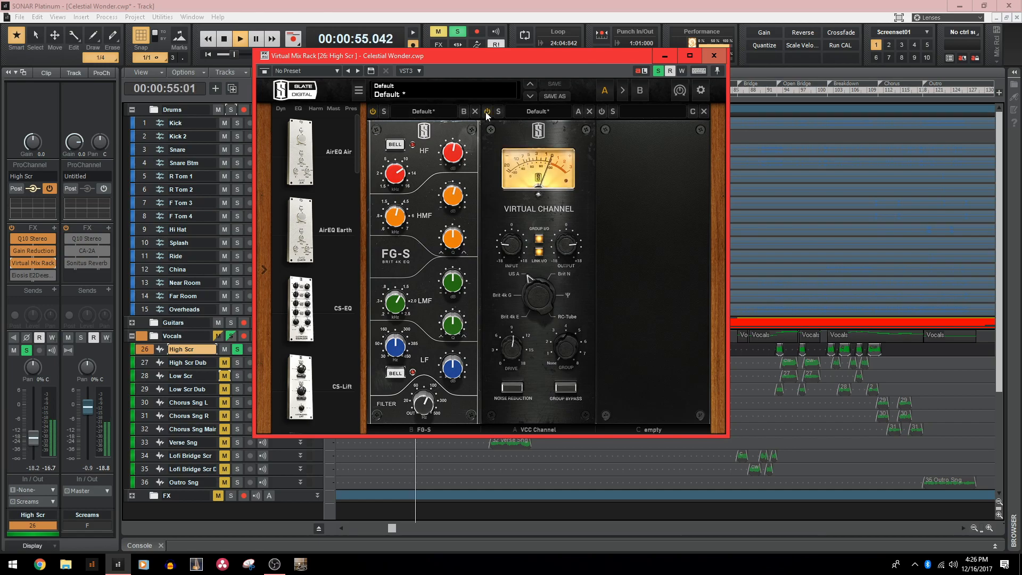
{"action": "key", "text": "space"}
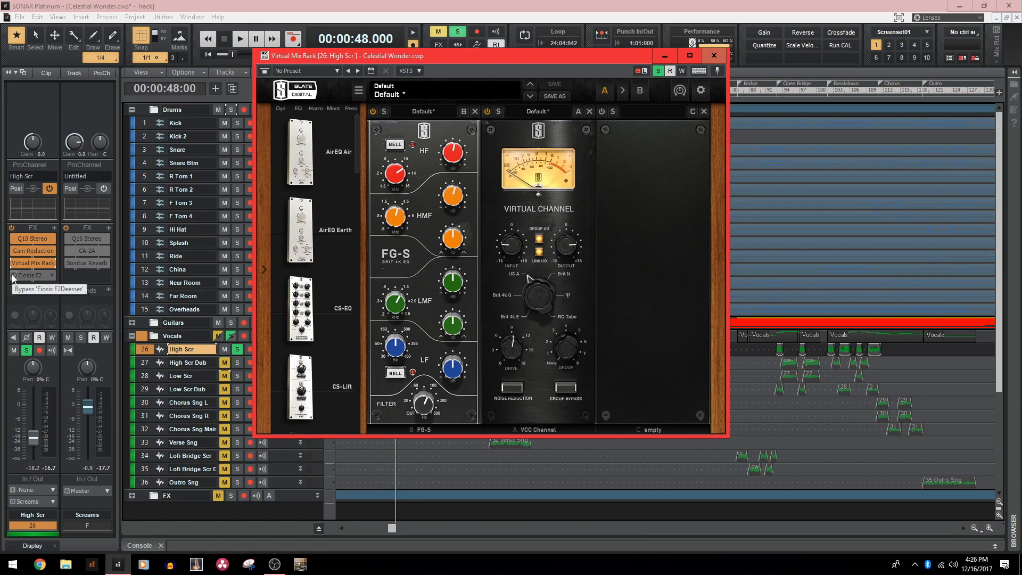
Enable the Eiosis E2Deesser on High Scr and audition the vocal through its complete effects chain.
{"action": "double_click", "coordinate": [13, 276]}
{"action": "key", "text": "space"}
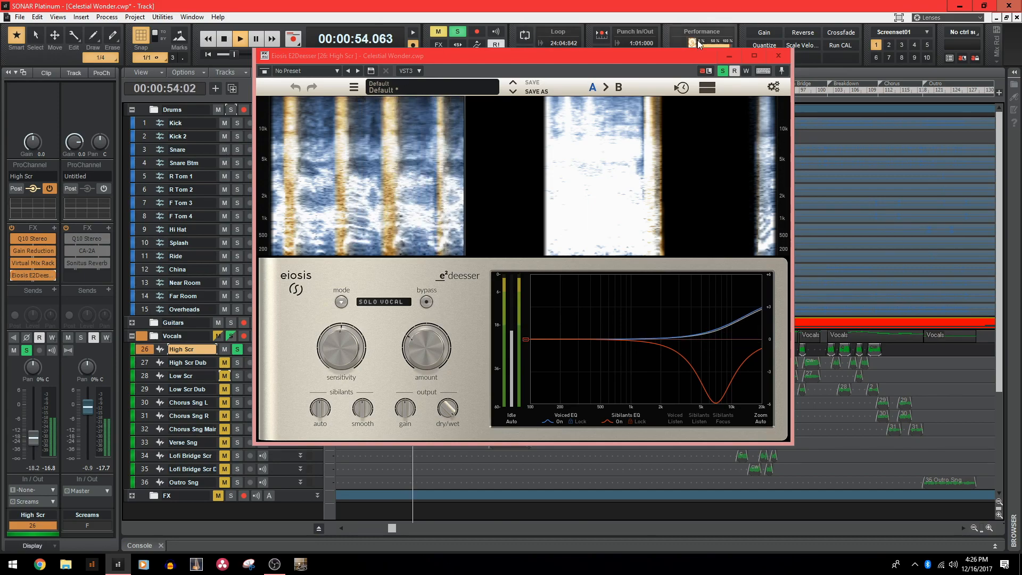
{"action": "left_click", "coordinate": [781, 57]}
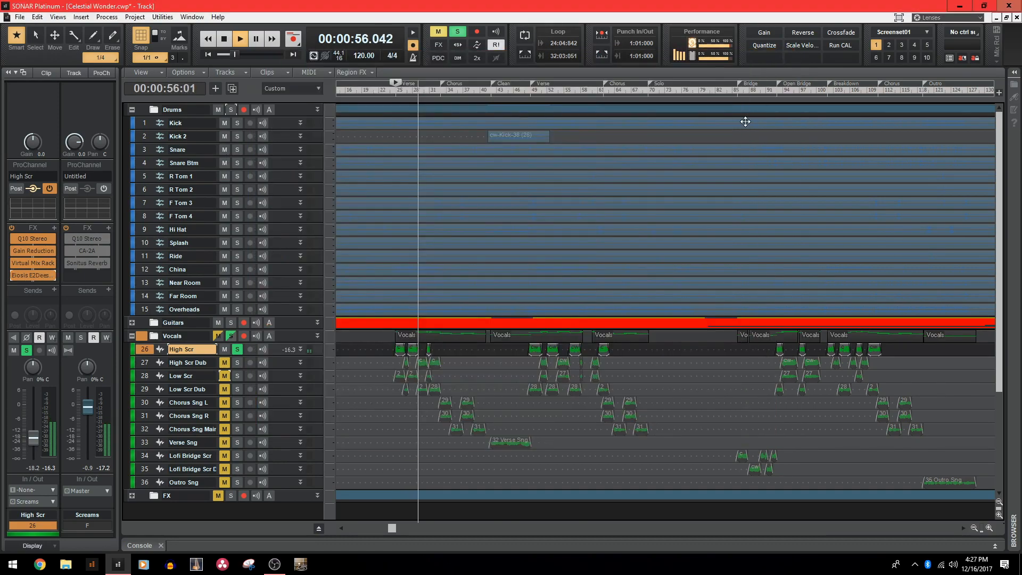
{"action": "key", "text": "space"}
Unmute and solo the High Scr Dub track and play it together with High Scr.
{"action": "left_click", "coordinate": [145, 363]}
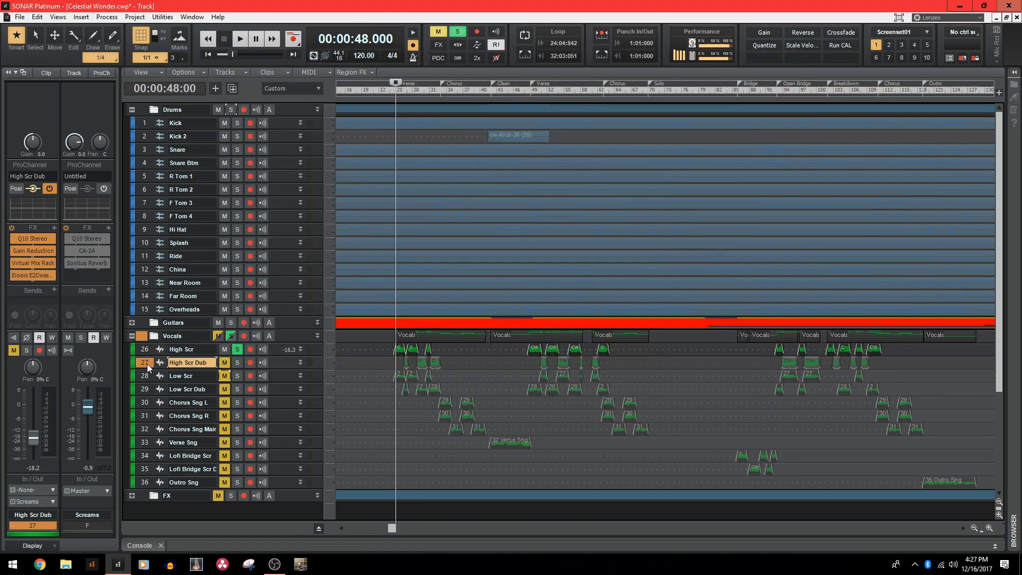
{"action": "left_click", "coordinate": [225, 362]}
{"action": "left_click", "coordinate": [237, 363]}
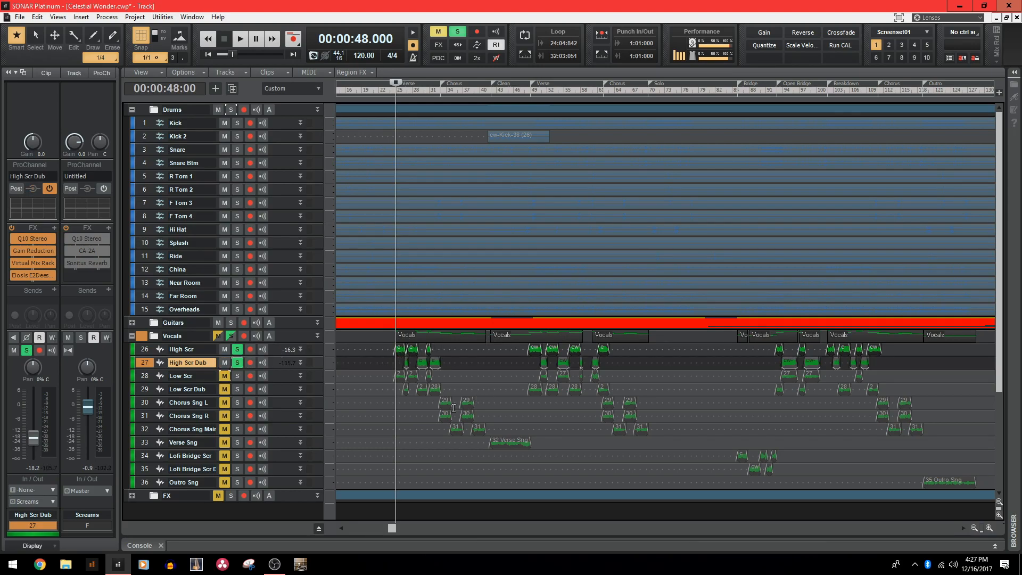
{"action": "key", "text": "space"}
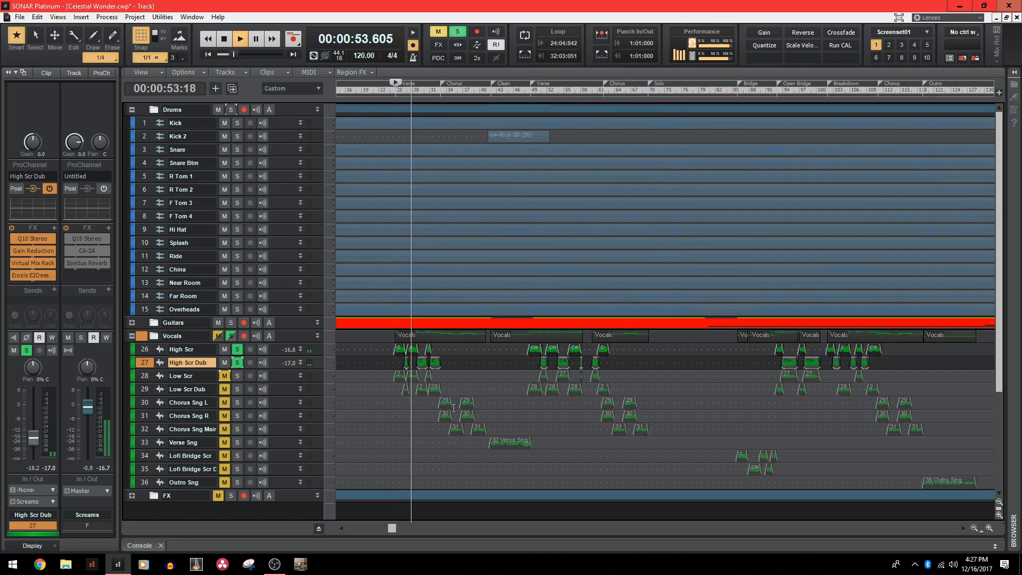
{"action": "key", "text": "space"}
Enable Gain Reduction and Virtual Mix Rack on the Low Scr track and examine the rack's FG-S equalizer settings.
{"action": "left_click", "coordinate": [563, 371]}
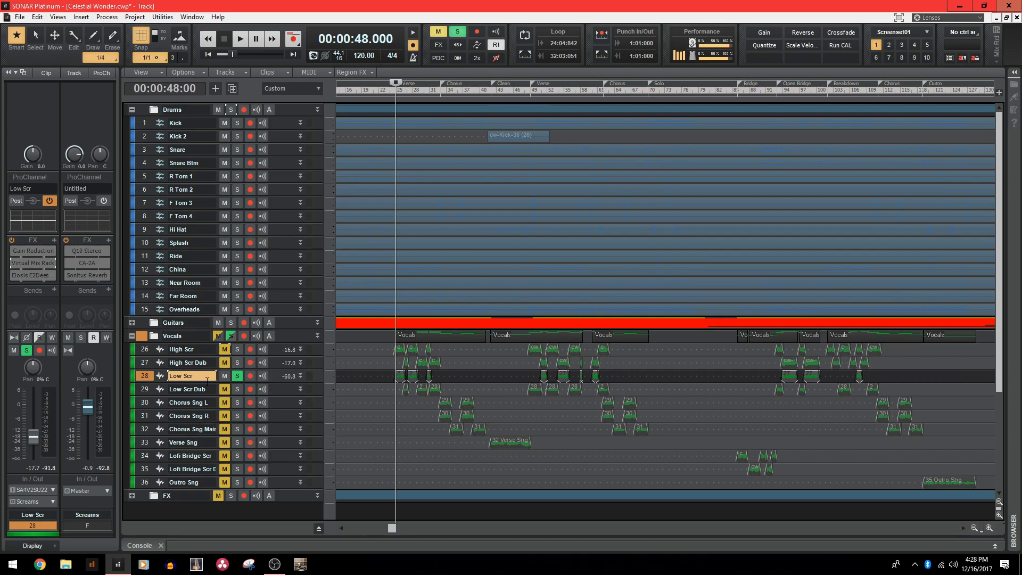
{"action": "left_click", "coordinate": [13, 250]}
{"action": "double_click", "coordinate": [24, 262]}
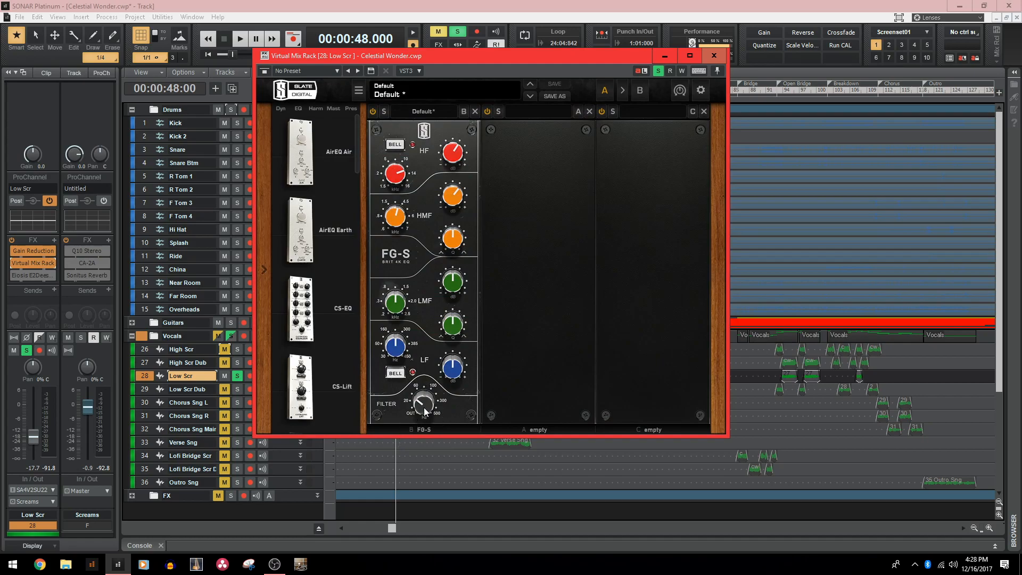
{"action": "mouse_move", "coordinate": [424, 409]}
{"action": "mouse_move", "coordinate": [403, 174]}
{"action": "mouse_move", "coordinate": [440, 211]}
Enable the Eiosis E2Deesser on Low Scr and audition the vocal through it.
{"action": "left_click", "coordinate": [16, 278]}
{"action": "double_click", "coordinate": [36, 273]}
{"action": "key", "text": "space"}
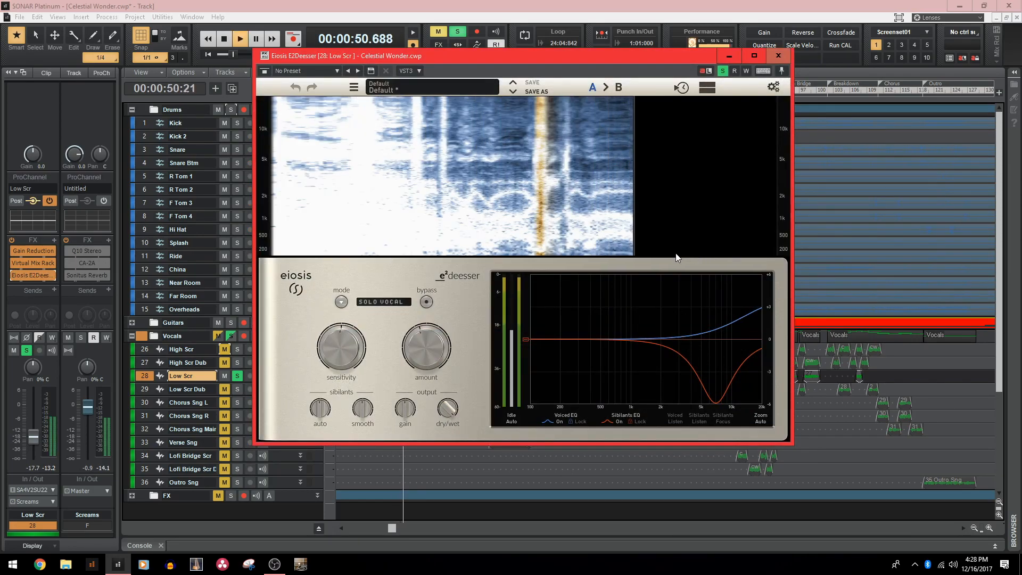
{"action": "left_click", "coordinate": [777, 57]}
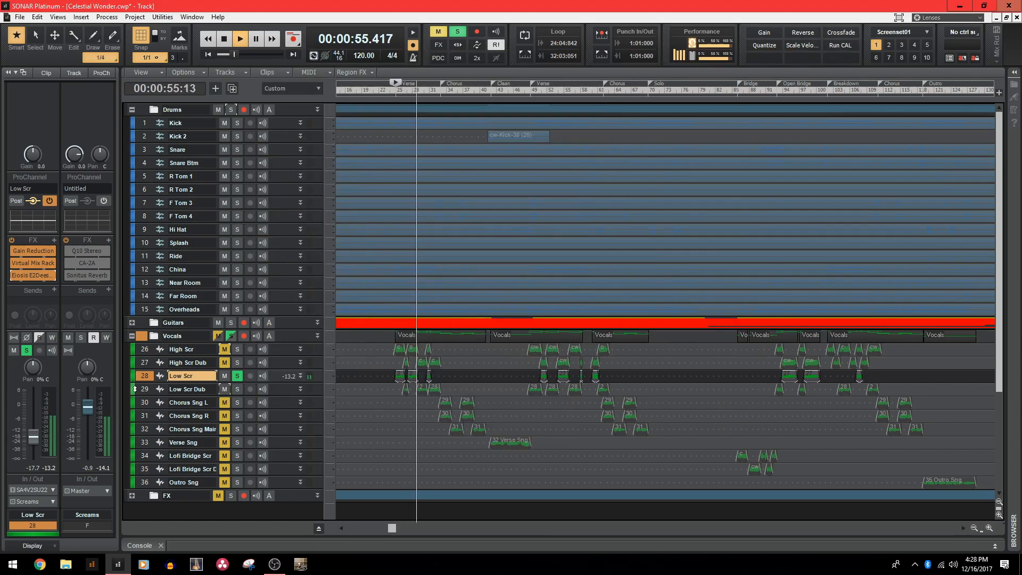
Solo Low Scr Dub, unmute and solo both High Scr tracks, and audition all four scream tracks together.
{"action": "left_click", "coordinate": [237, 389]}
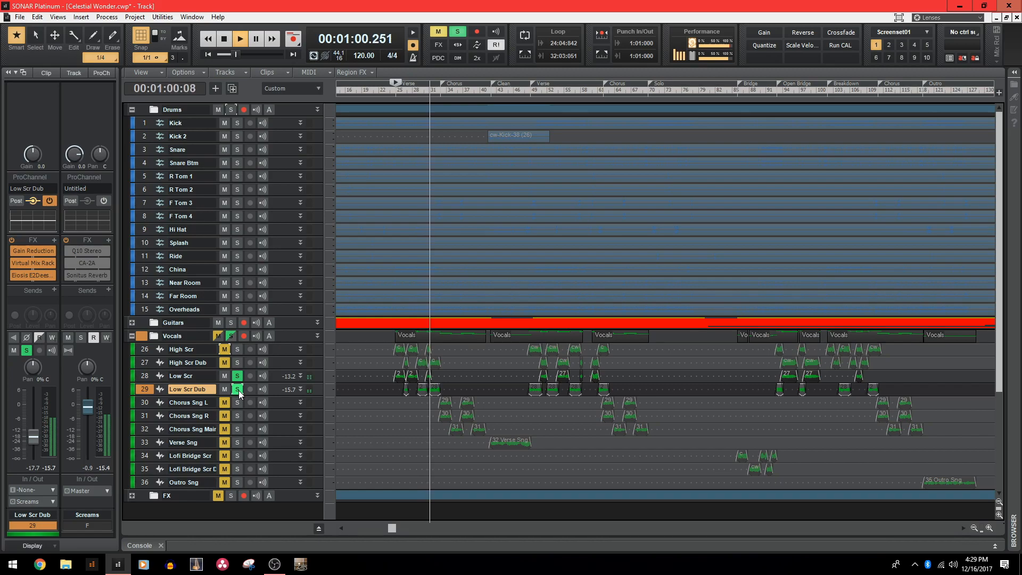
{"action": "key", "text": "space"}
{"action": "left_click", "coordinate": [225, 362]}
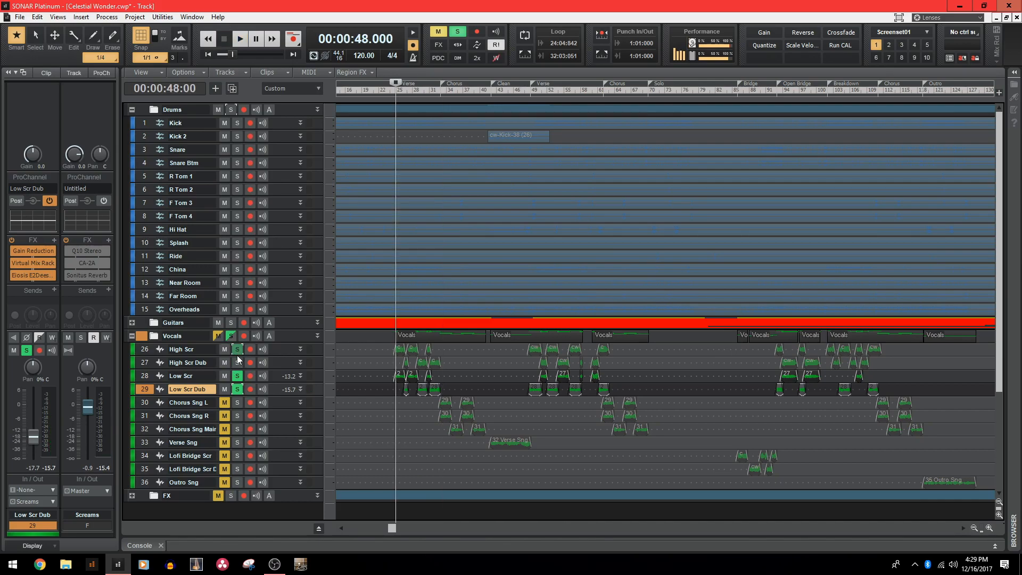
{"action": "left_click", "coordinate": [238, 362]}
{"action": "key", "text": "space"}
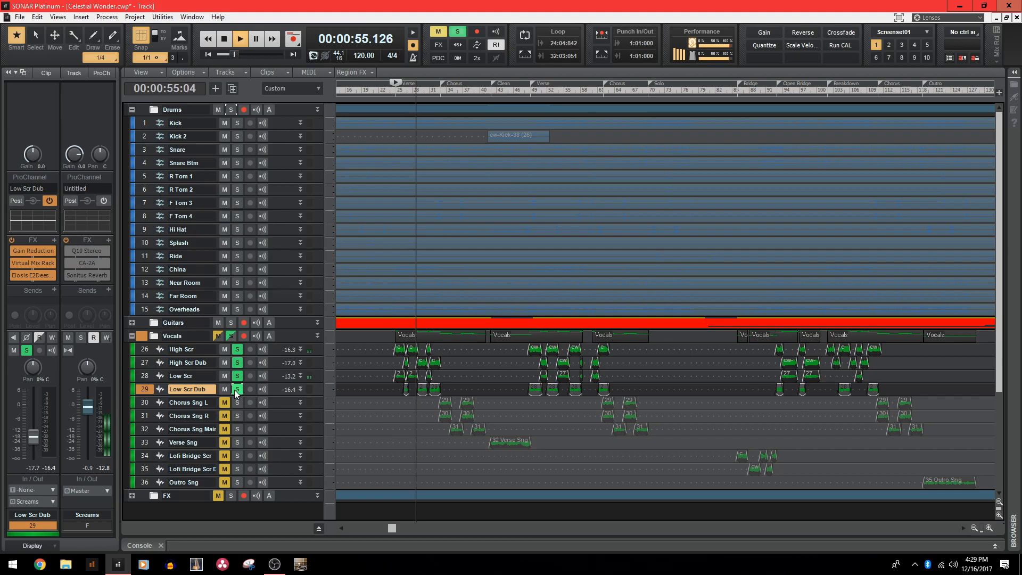
{"action": "key", "text": "space"}
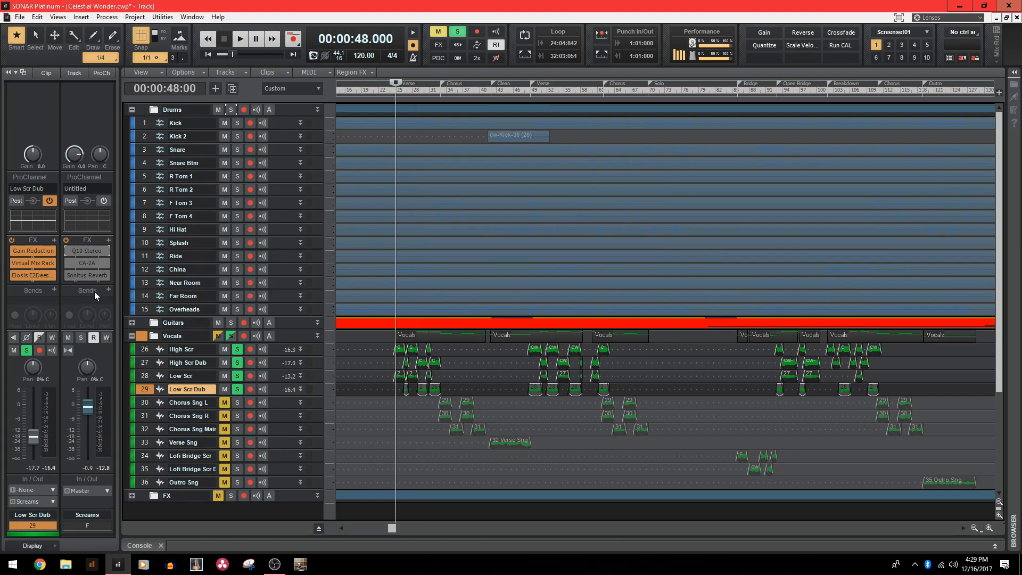
Enable Q10 Stereo on the Screams bus and compare the sound with its bands 4 and 7 off and on during playback.
{"action": "left_click", "coordinate": [69, 250]}
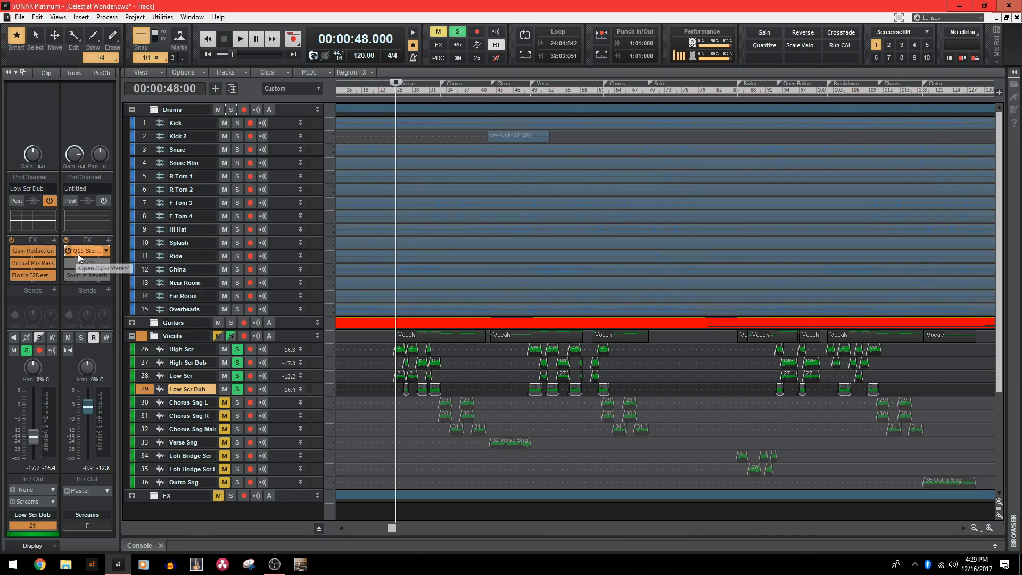
{"action": "double_click", "coordinate": [81, 250]}
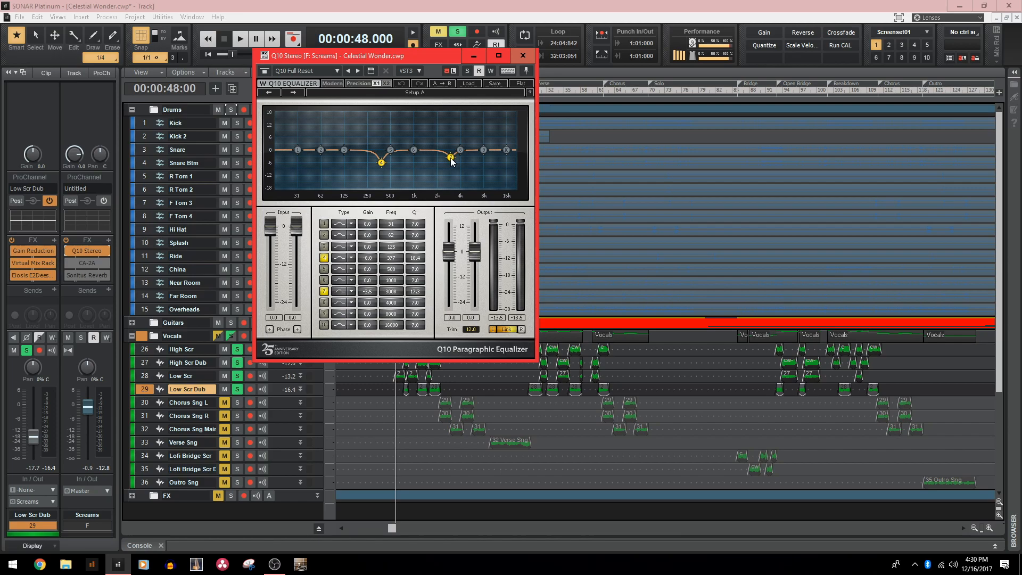
{"action": "left_click", "coordinate": [324, 291]}
{"action": "left_click", "coordinate": [324, 258]}
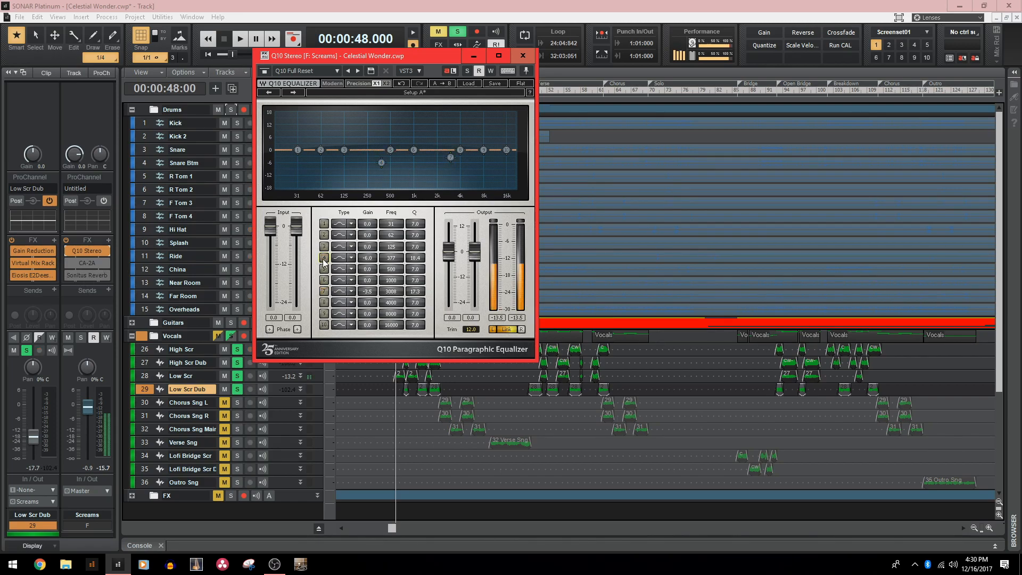
{"action": "key", "text": "space"}
{"action": "left_click", "coordinate": [324, 259]}
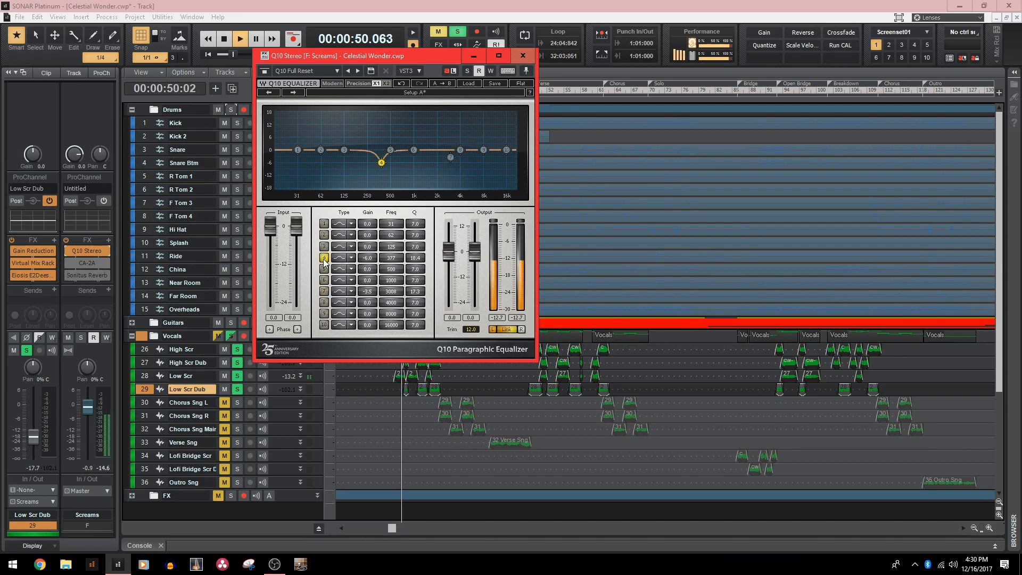
{"action": "left_click", "coordinate": [324, 292]}
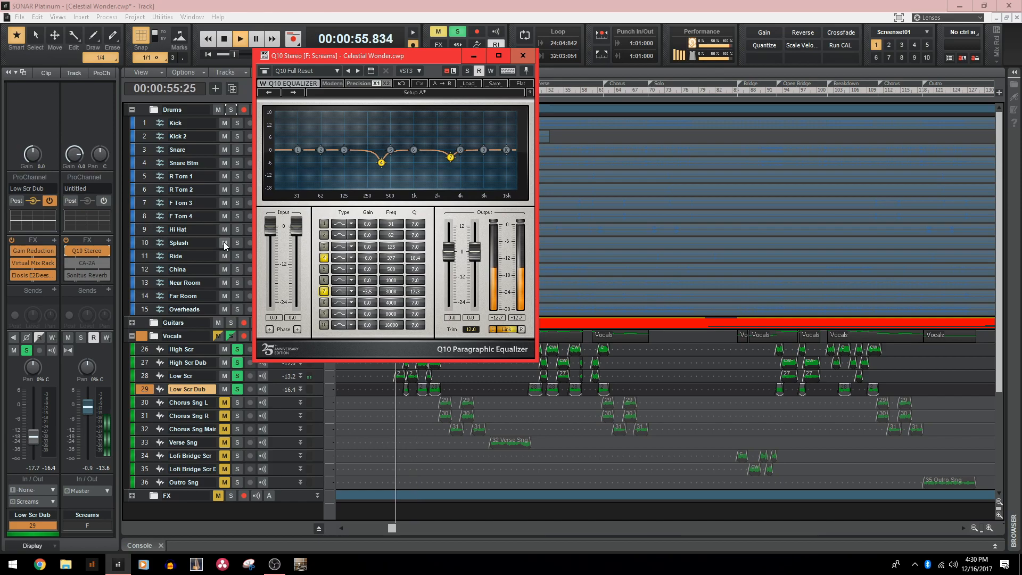
{"action": "key", "text": "space"}
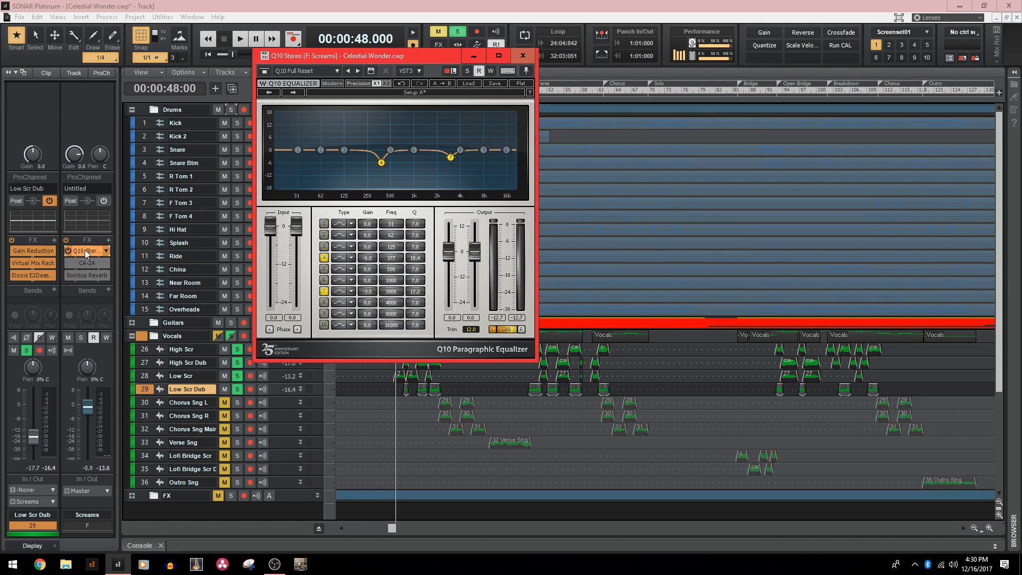
Open the CA-2A compressor on the Screams bus and audition the screams with it bypassed and enabled.
{"action": "double_click", "coordinate": [80, 263]}
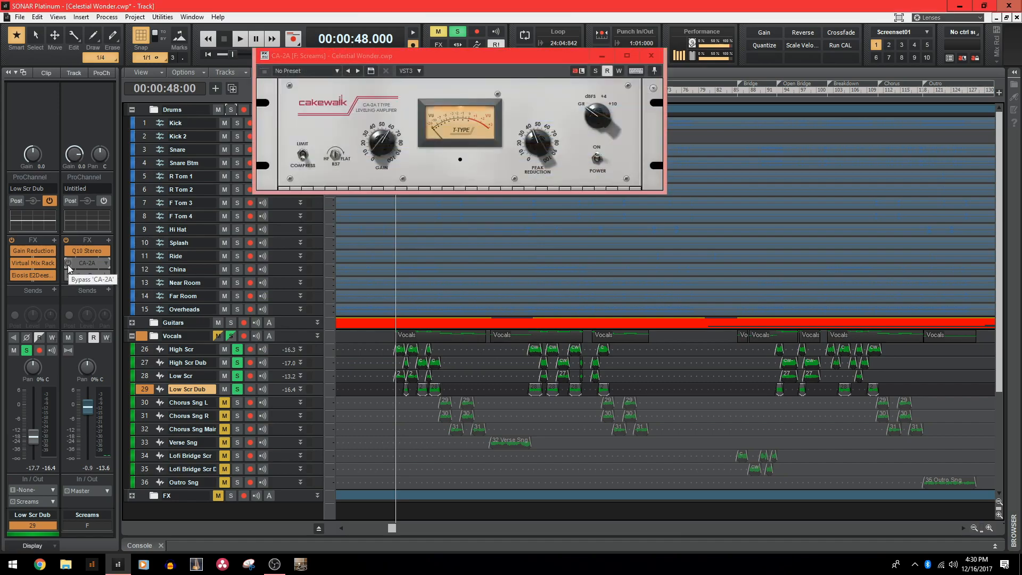
{"action": "left_click", "coordinate": [69, 263]}
{"action": "key", "text": "space"}
{"action": "left_click", "coordinate": [70, 262]}
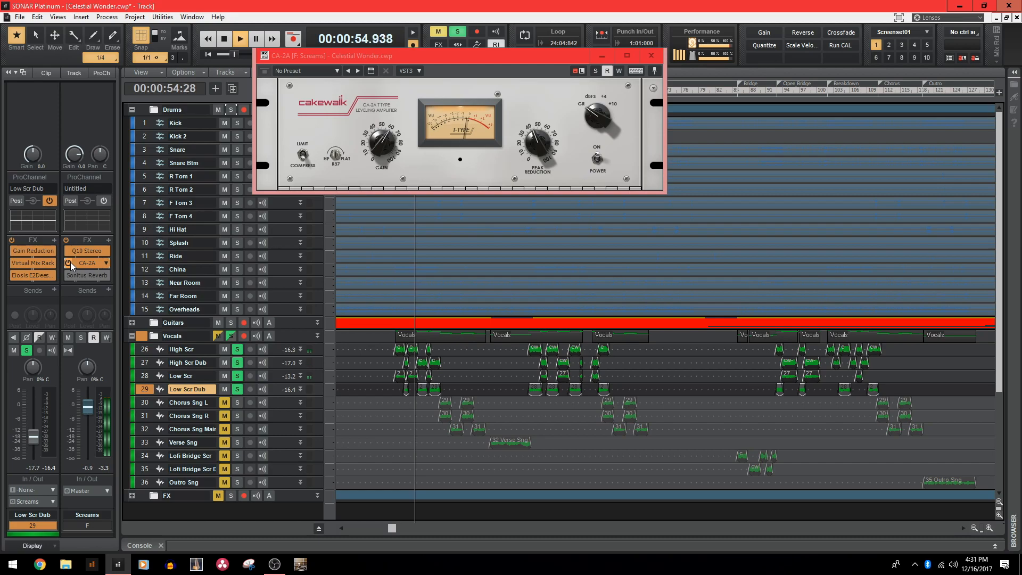
{"action": "key", "text": "space"}
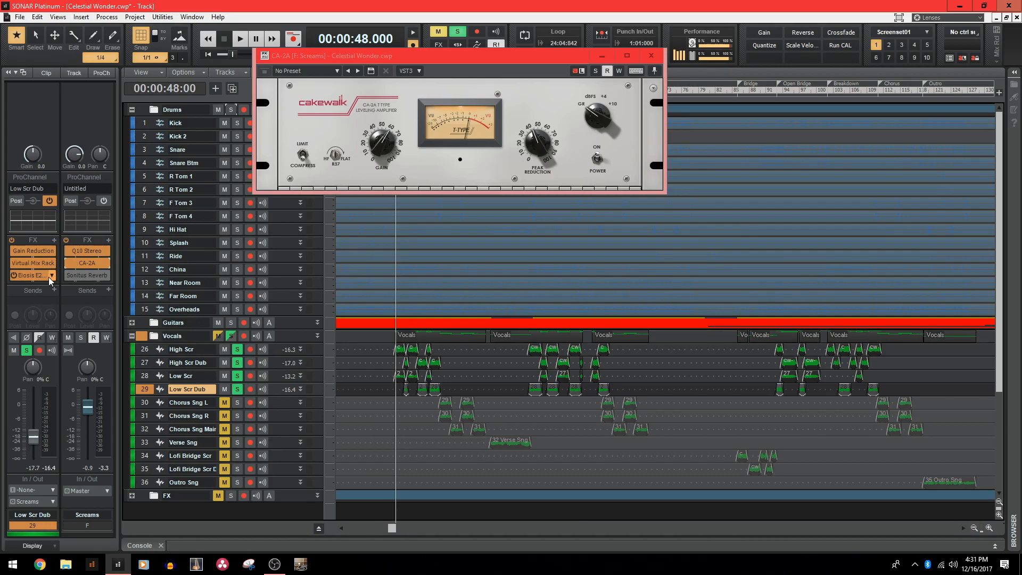
Examine the Sonitus Reverb settings on the Screams bus and compare the screams with the reverb bypassed and enabled.
{"action": "double_click", "coordinate": [84, 275]}
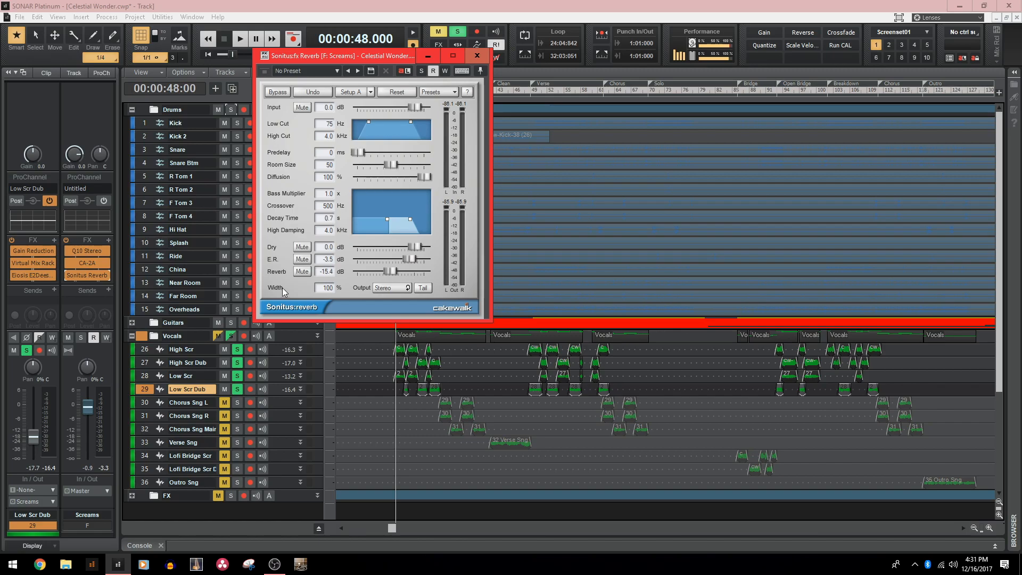
{"action": "left_click", "coordinate": [68, 275]}
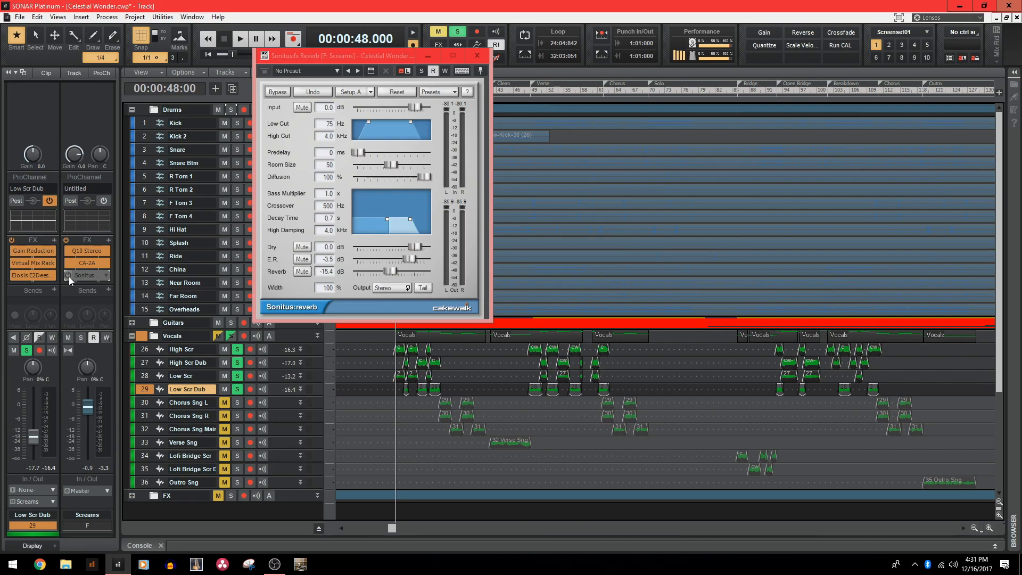
{"action": "key", "text": "space"}
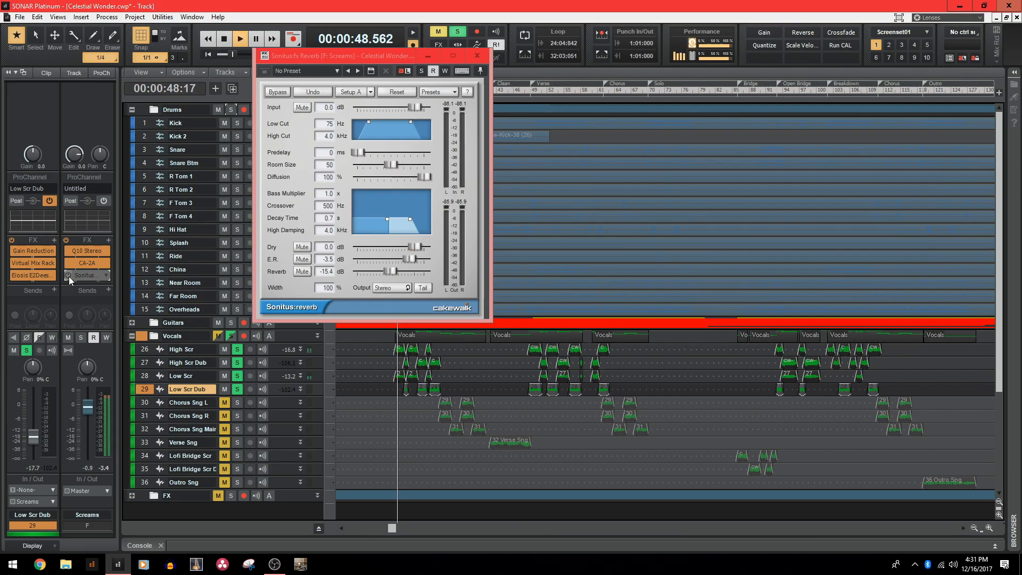
{"action": "left_click", "coordinate": [69, 276]}
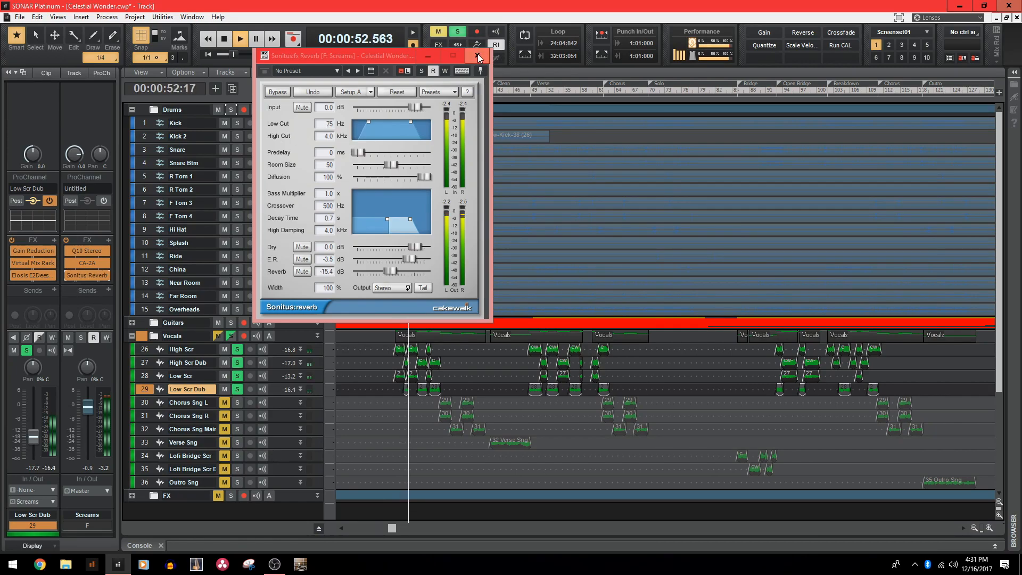
{"action": "key", "text": "space"}
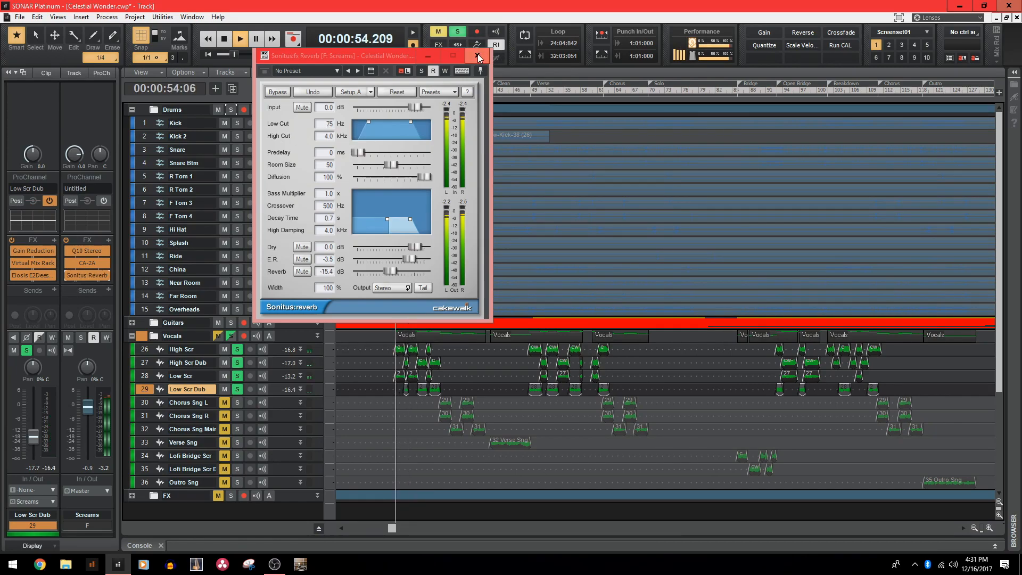
{"action": "left_click", "coordinate": [479, 57]}
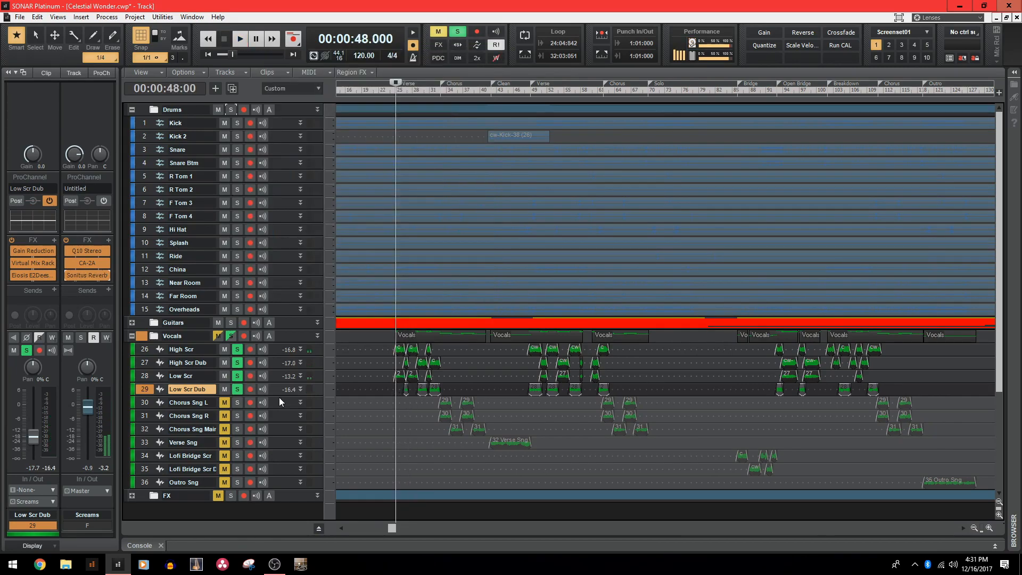
Switch off solo for the Vocals folder and play the screams in the context of the mix.
{"action": "left_click", "coordinate": [233, 337]}
{"action": "key", "text": "space"}
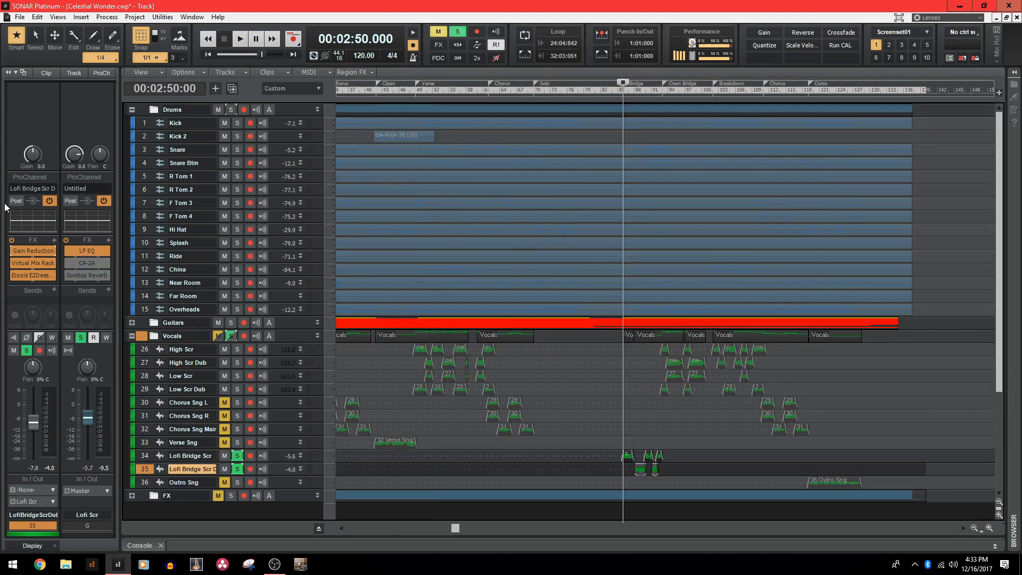
Bypass LP EQ on the Lofi Scr bus and audition the Lofi Bridge Scr tracks with only their own track effects.
{"action": "left_click", "coordinate": [68, 251]}
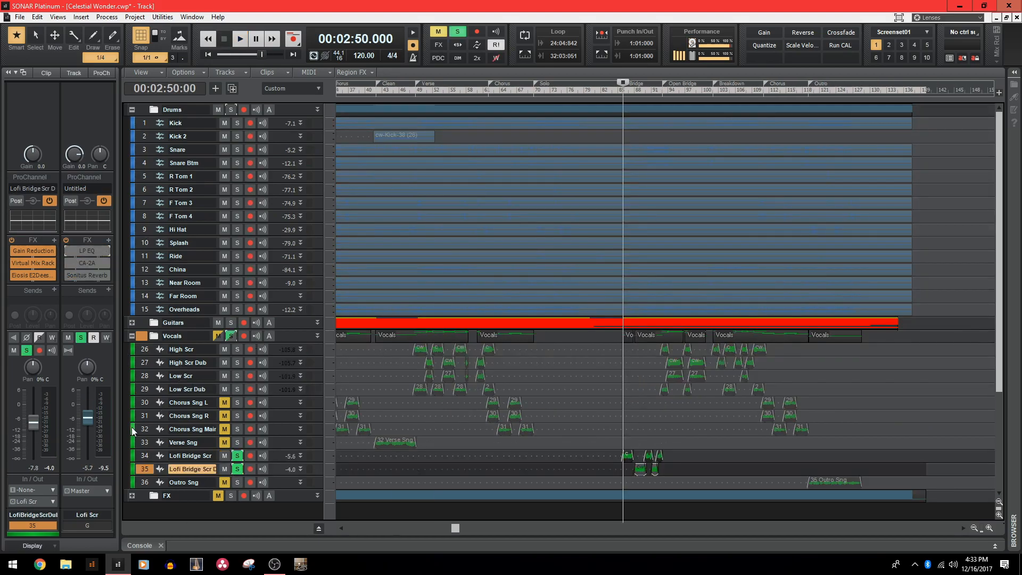
{"action": "left_click", "coordinate": [142, 379]}
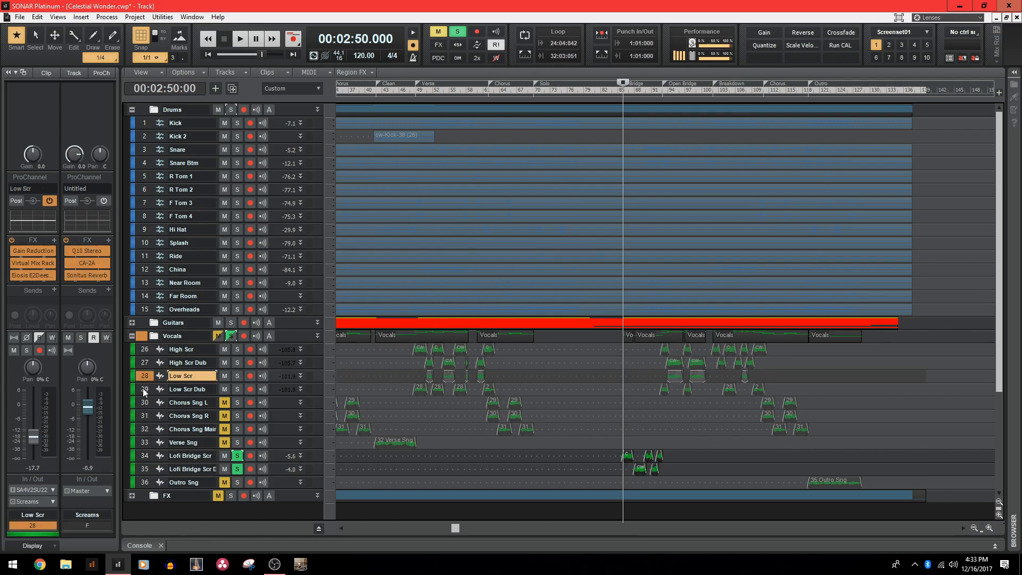
{"action": "left_click", "coordinate": [142, 456]}
{"action": "double_click", "coordinate": [32, 251]}
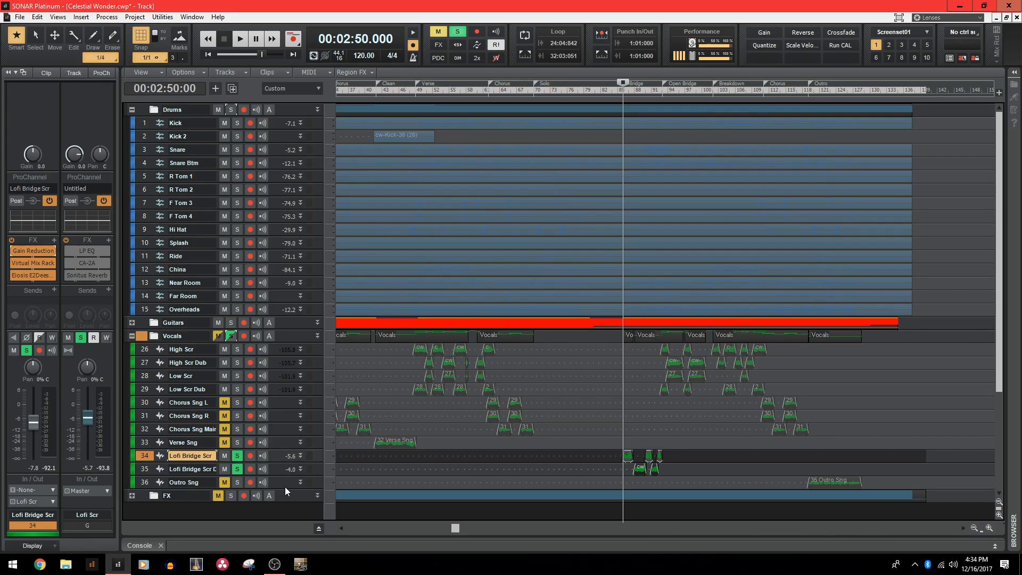
{"action": "key", "text": "space"}
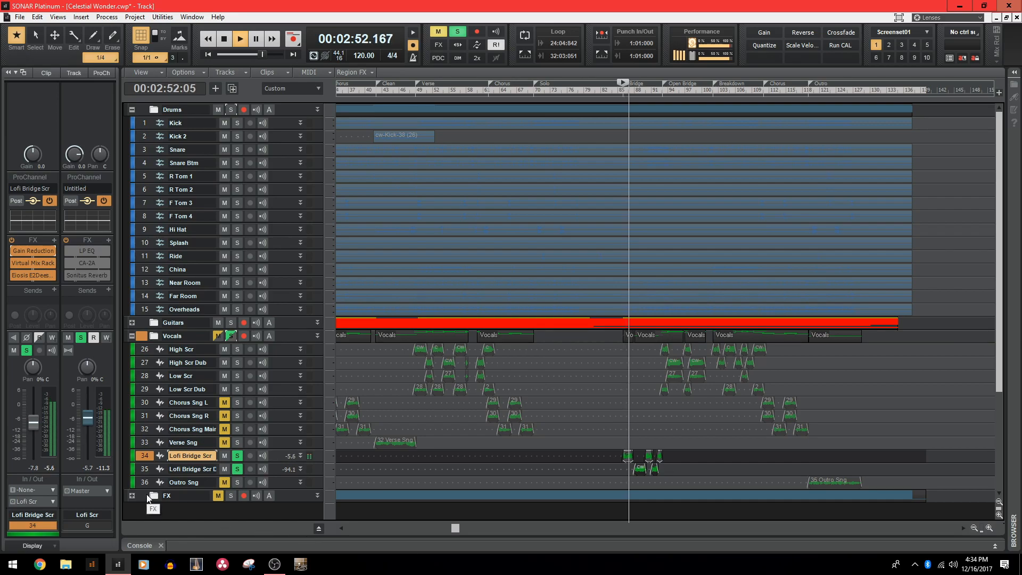
{"action": "key", "text": "space"}
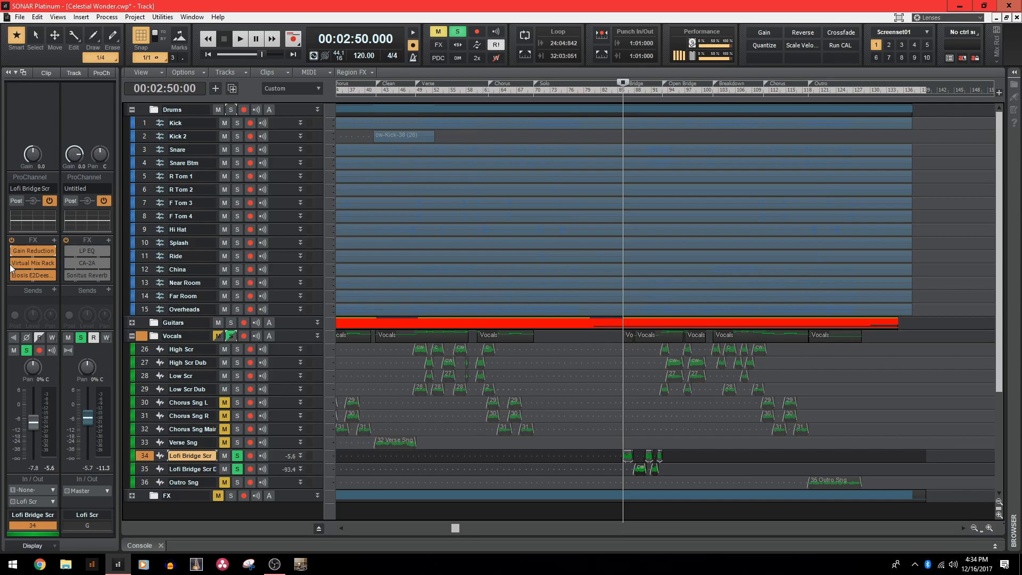
Enable LP EQ on the Lofi Scr bus, examine its cut band, and toggle the effect during playback to compare the sound.
{"action": "double_click", "coordinate": [76, 252]}
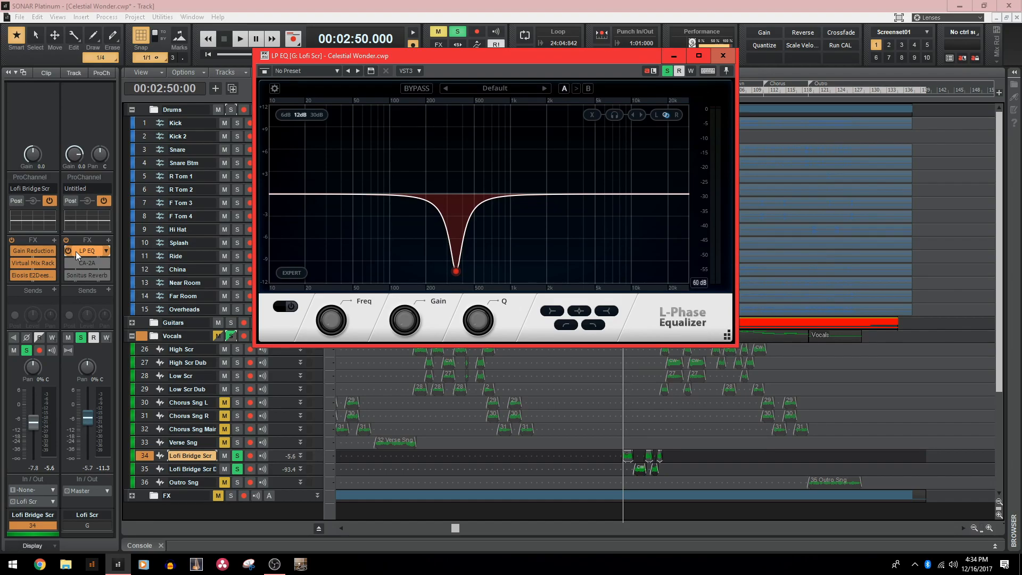
{"action": "left_click", "coordinate": [456, 272]}
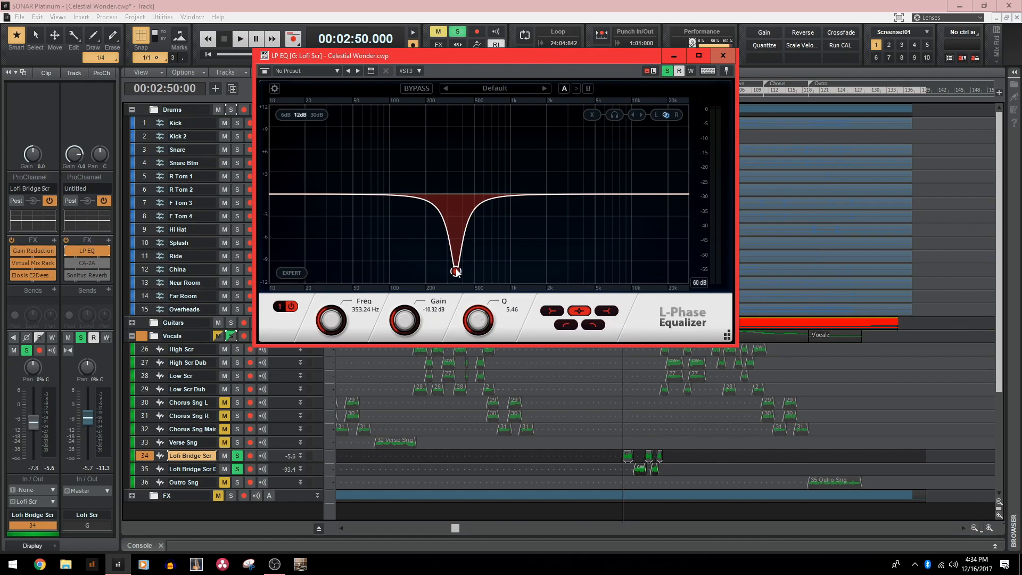
{"action": "left_click", "coordinate": [69, 248]}
{"action": "key", "text": "space"}
{"action": "left_click", "coordinate": [69, 248]}
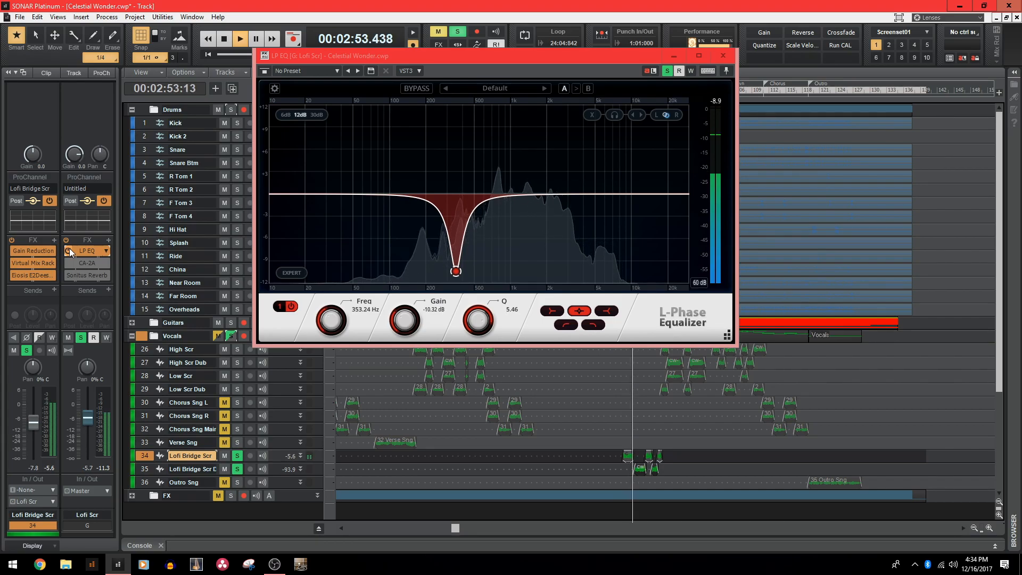
{"action": "left_click", "coordinate": [69, 248]}
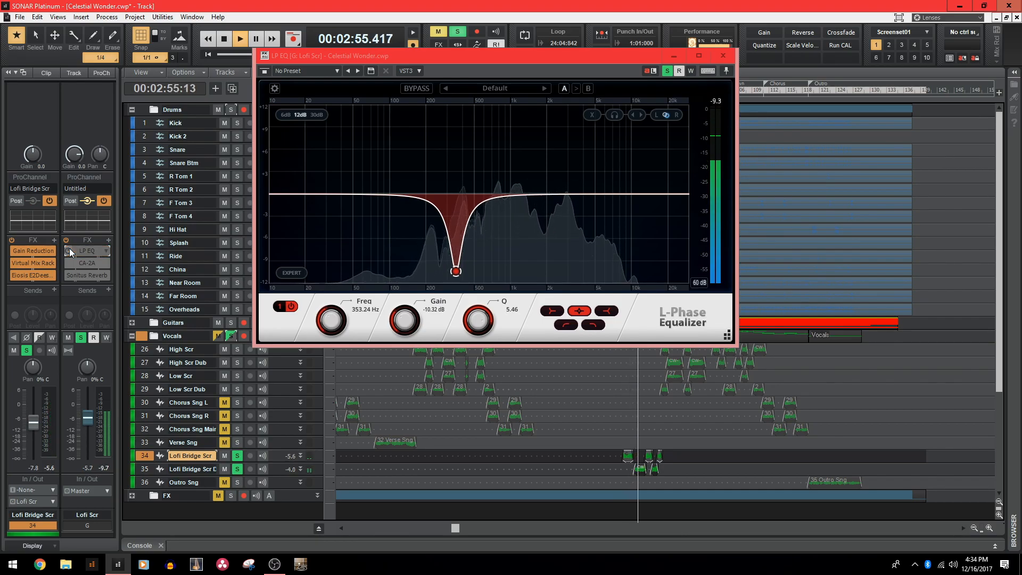
{"action": "left_click", "coordinate": [69, 248]}
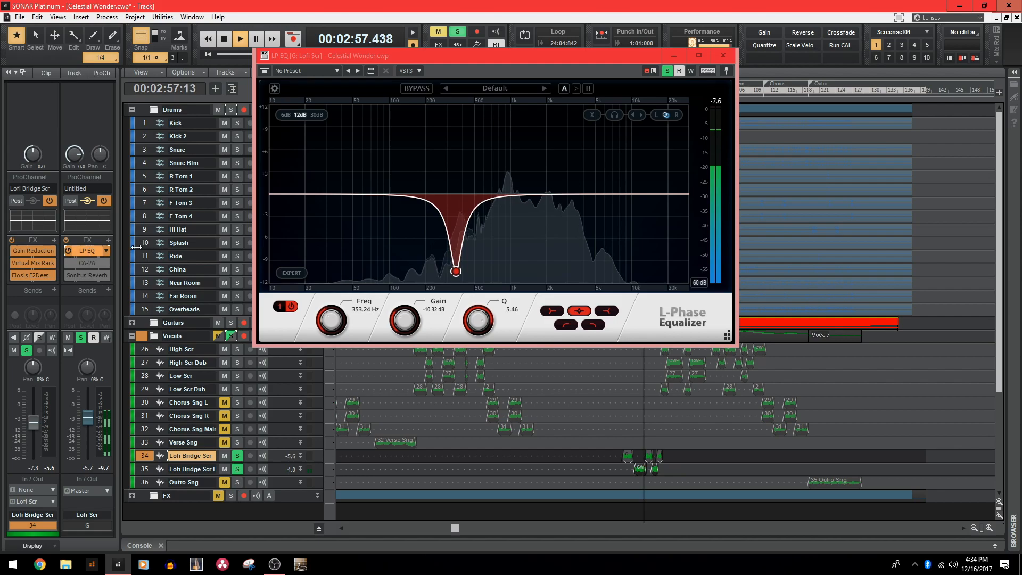
{"action": "left_click", "coordinate": [723, 56]}
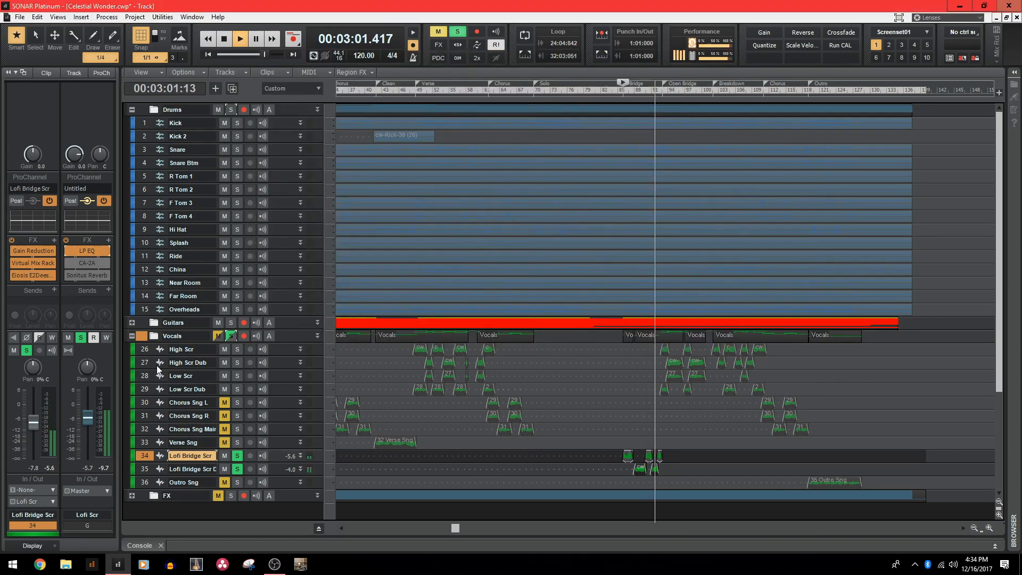
{"action": "key", "text": "space"}
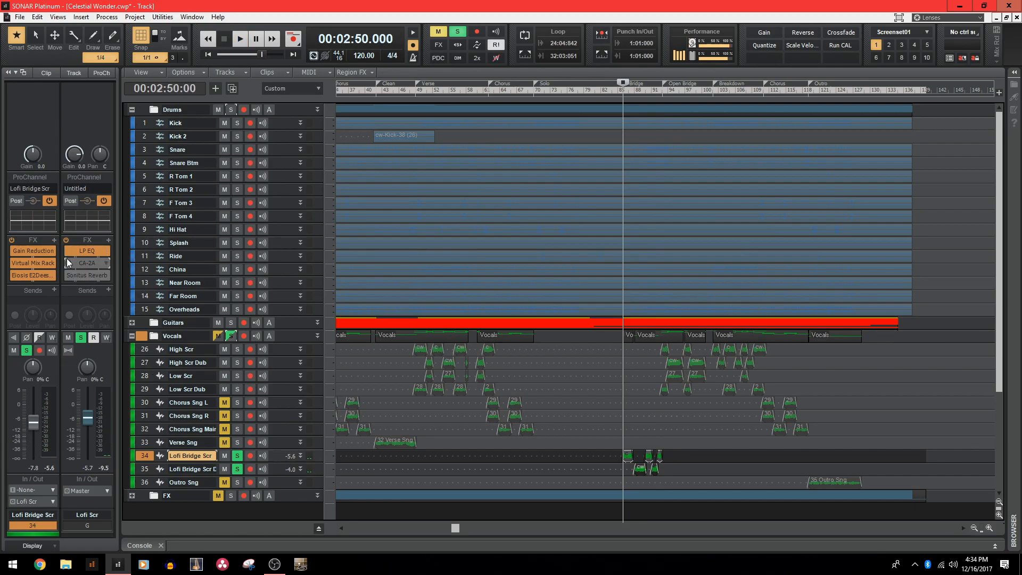
Open the CA-2A compressor on the Lofi Scr bus and audition the bridge screams with it bypassed and enabled.
{"action": "double_click", "coordinate": [89, 263]}
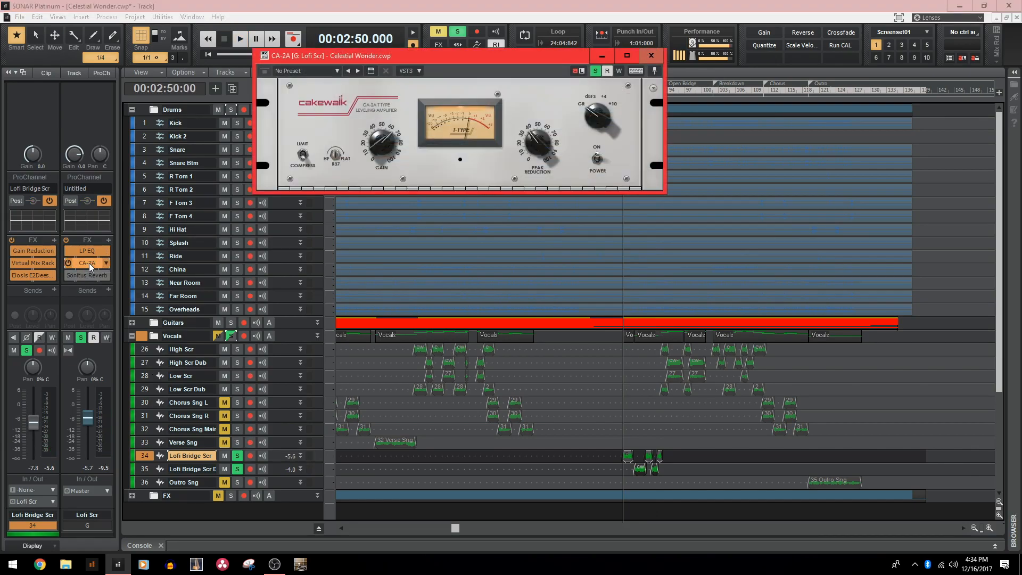
{"action": "left_click", "coordinate": [68, 264]}
{"action": "key", "text": "space"}
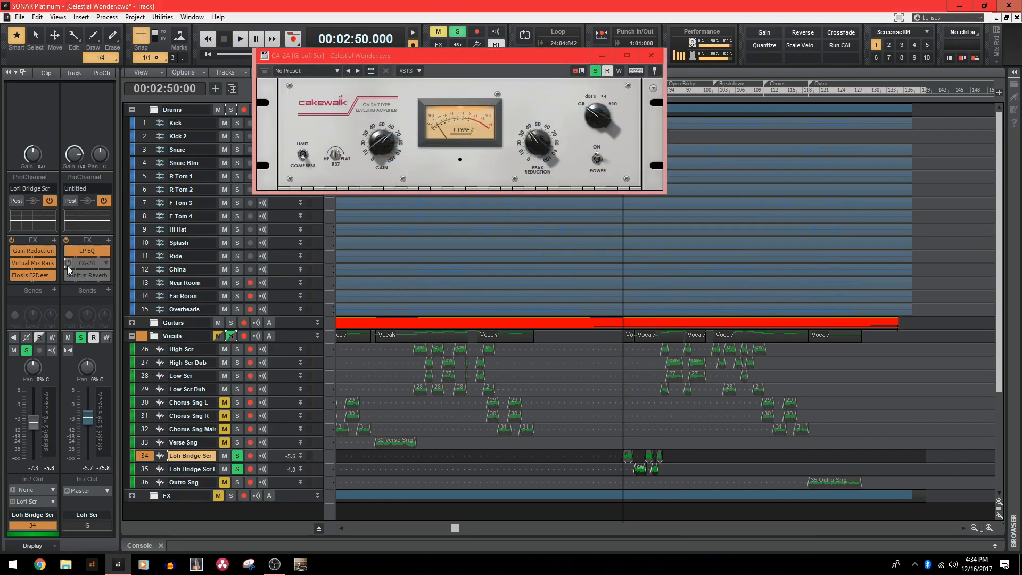
{"action": "left_click", "coordinate": [69, 266]}
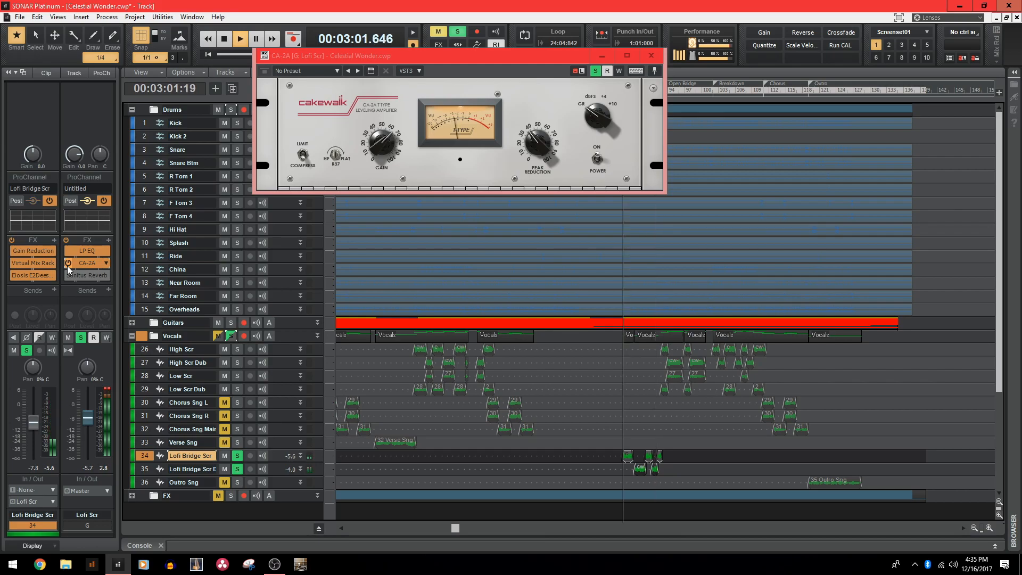
Enable and open the Sonitus Reverb on the Lofi Scr bus and audition the bridge screams through it.
{"action": "key", "text": "space"}
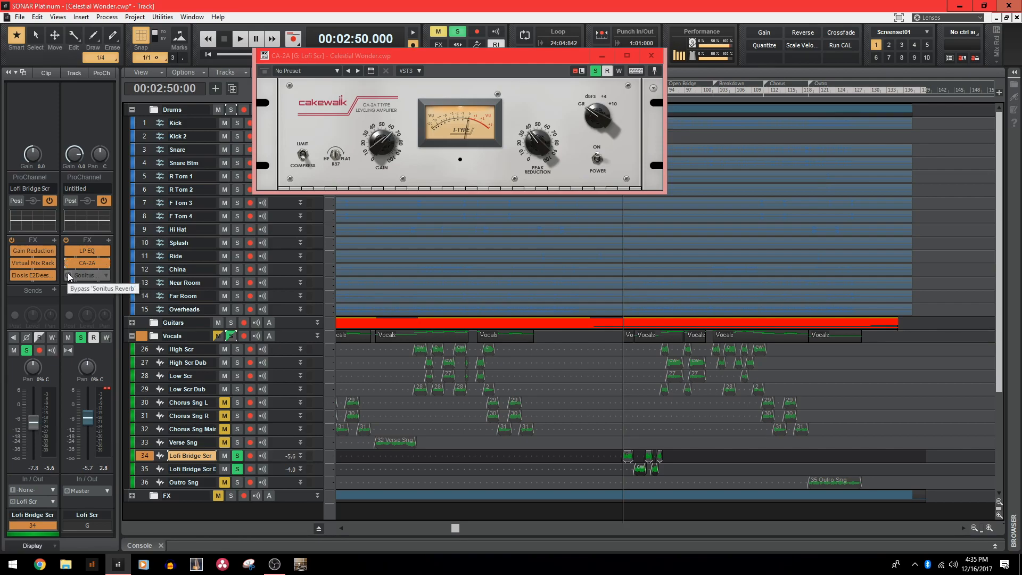
{"action": "double_click", "coordinate": [90, 275]}
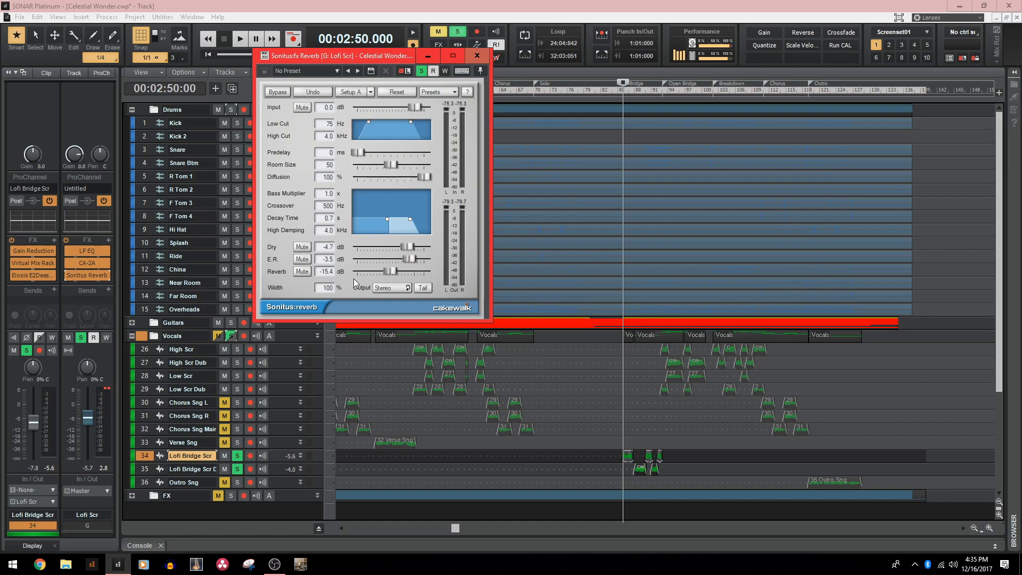
{"action": "key", "text": "space"}
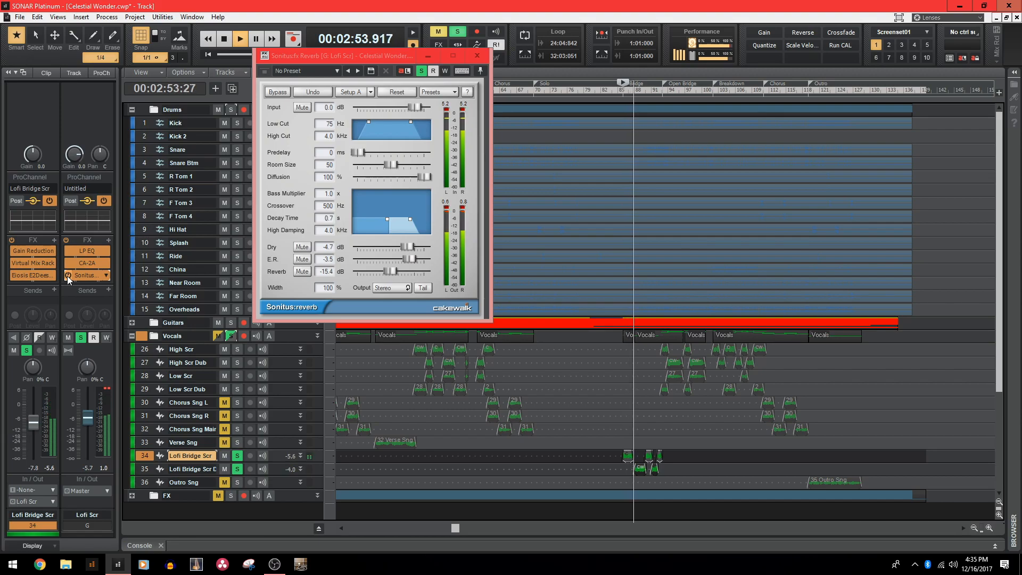
Switch off solo for both Lofi Bridge Scr tracks and play the bridge screams in the context of the full mix.
{"action": "left_click", "coordinate": [238, 458]}
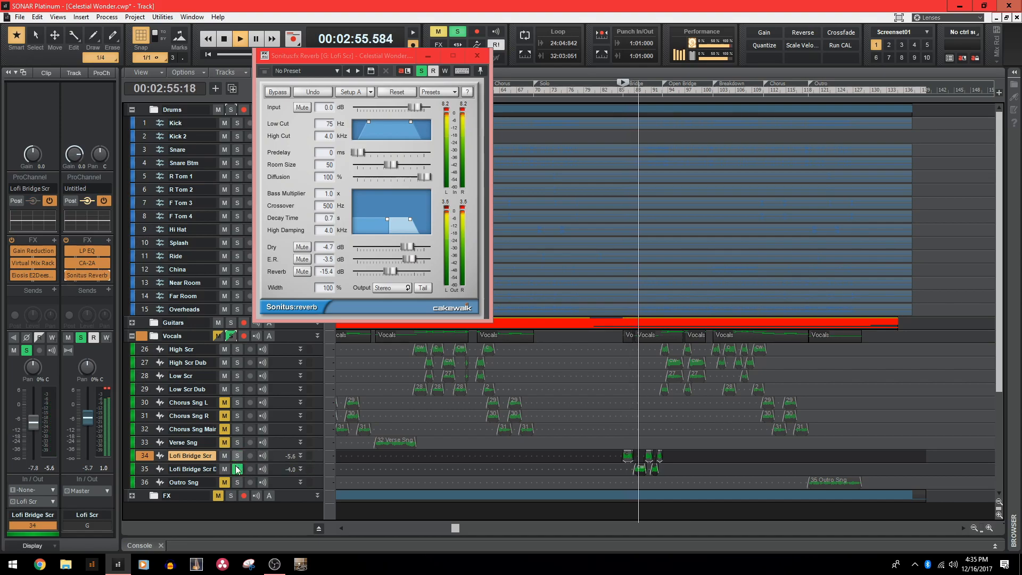
{"action": "left_click", "coordinate": [238, 469]}
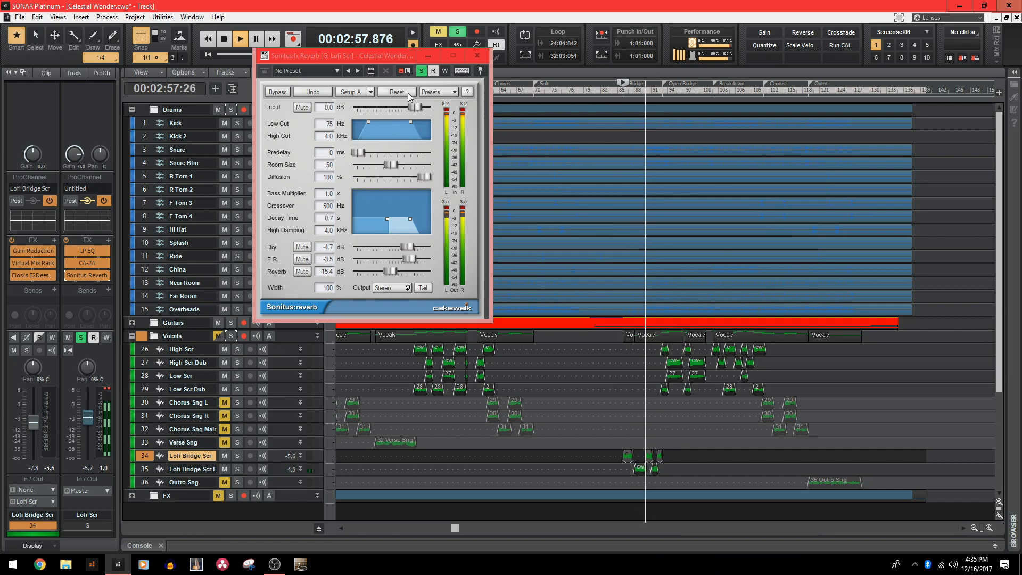
{"action": "left_click", "coordinate": [462, 33]}
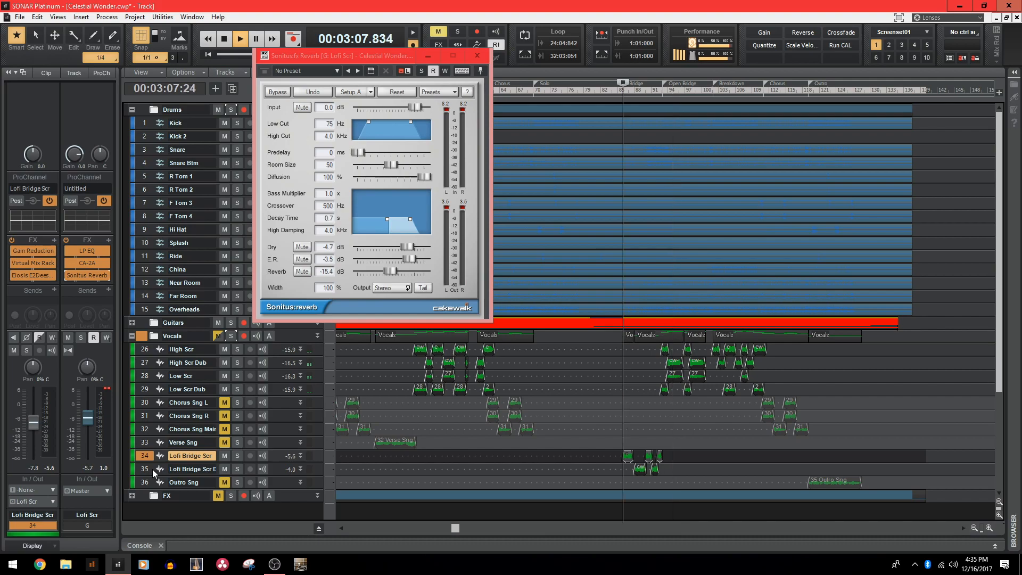
{"action": "key", "text": "space"}
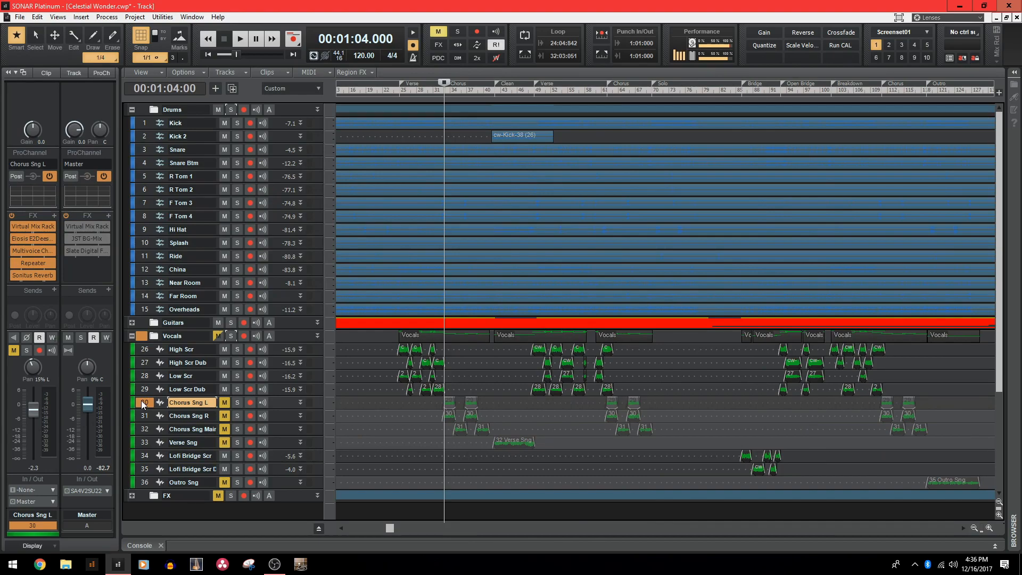
Unmute and solo the Chorus Sng L track at the chorus, and enable and open its Virtual Mix Rack.
{"action": "left_click", "coordinate": [225, 403]}
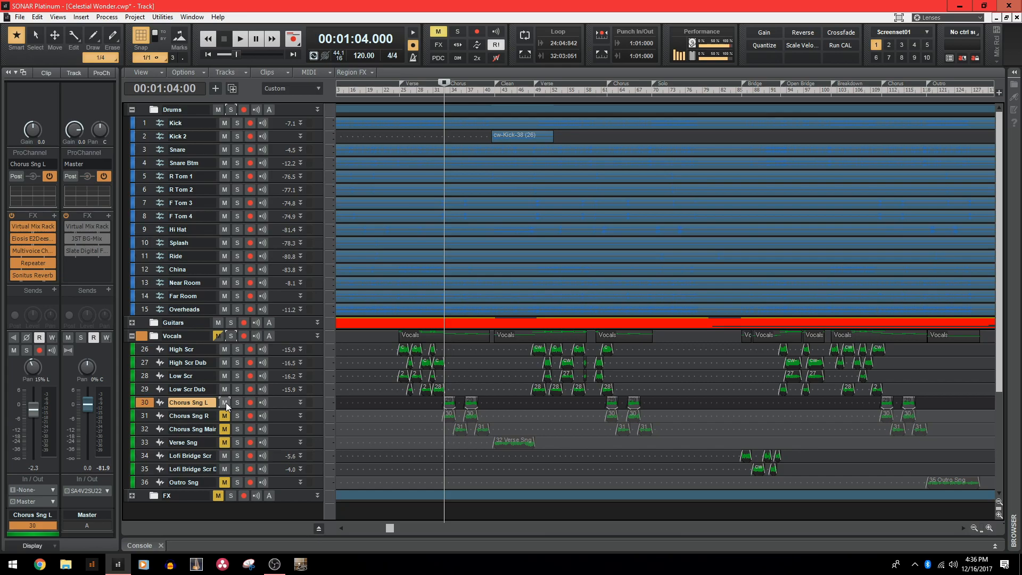
{"action": "left_click", "coordinate": [237, 403]}
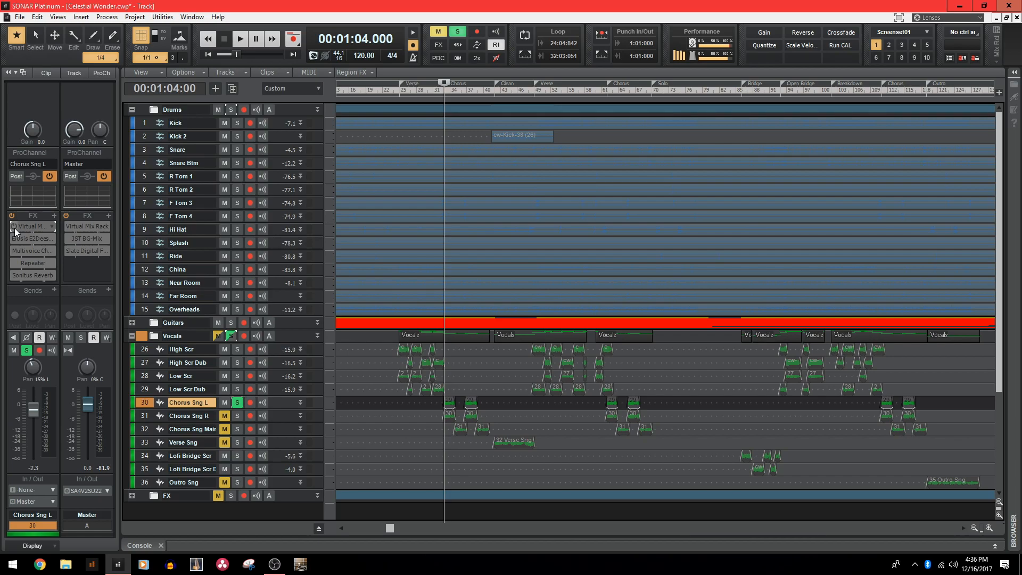
{"action": "double_click", "coordinate": [15, 229]}
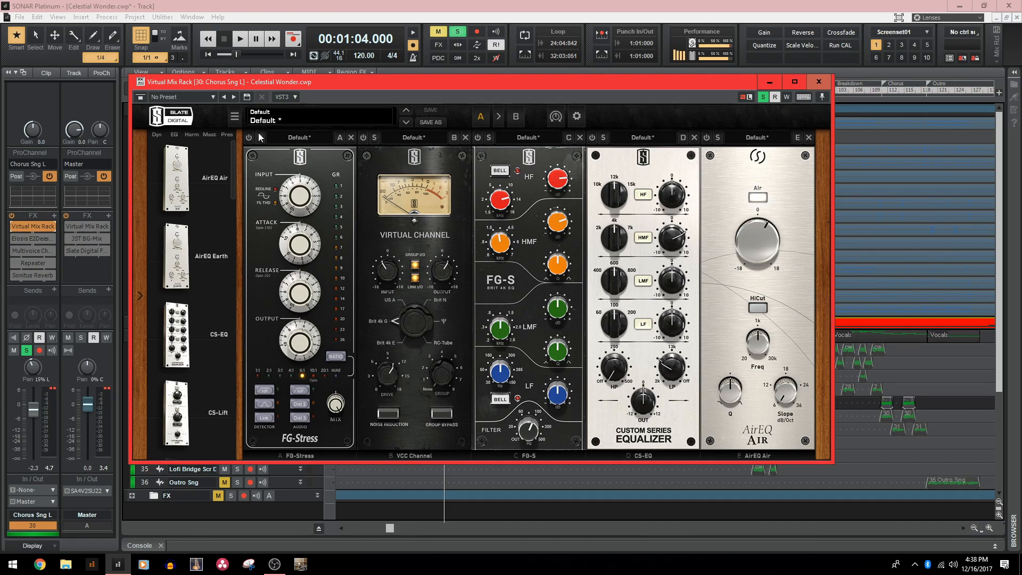
Audition the FG-Stress compressor on Chorus Sng L, and enable the Virtual Channel module and compare it during playback.
{"action": "key", "text": "space"}
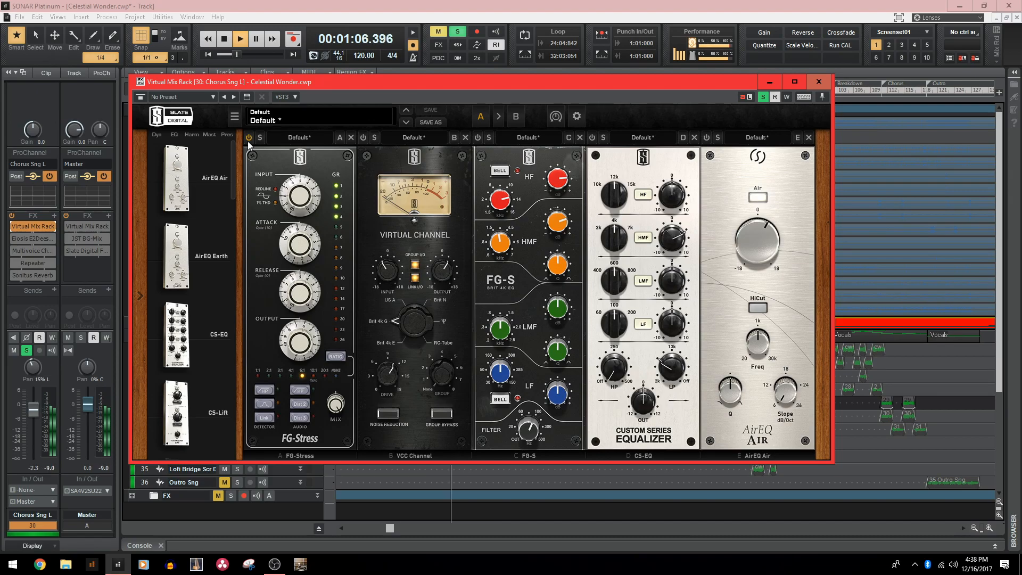
{"action": "key", "text": "space"}
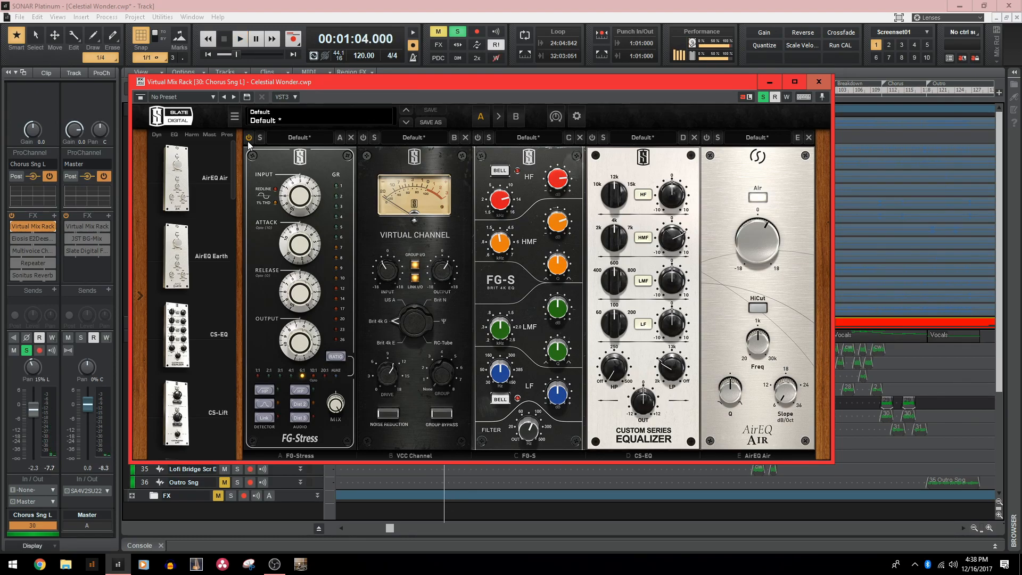
{"action": "left_click", "coordinate": [363, 137]}
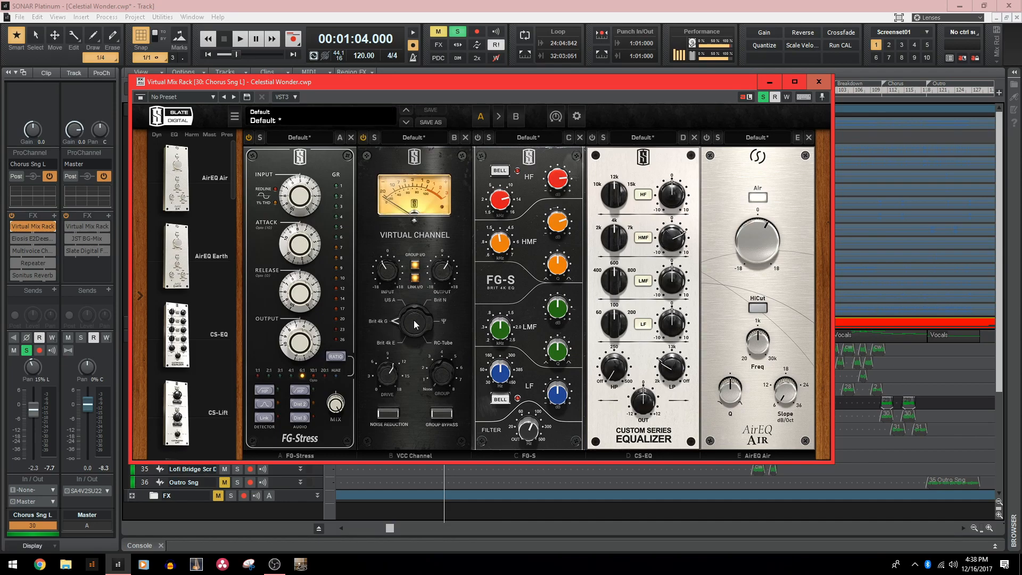
{"action": "left_click", "coordinate": [361, 136]}
{"action": "key", "text": "space"}
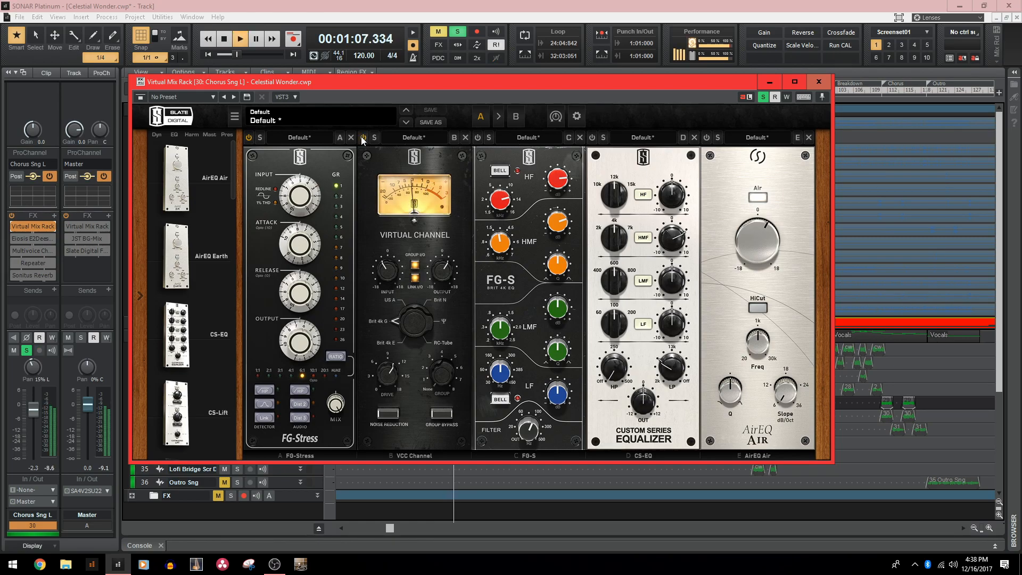
{"action": "key", "text": "space"}
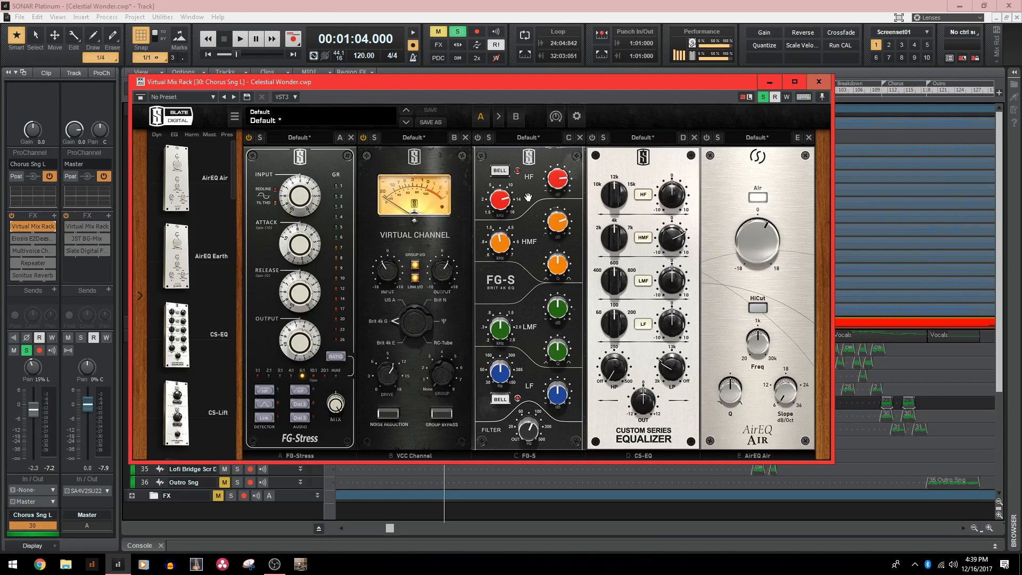
Examine the FG-S equalizer in the Chorus Sng L Virtual Mix Rack, enable it, and audition it during playback.
{"action": "mouse_move", "coordinate": [508, 203]}
{"action": "mouse_move", "coordinate": [506, 254]}
{"action": "mouse_move", "coordinate": [527, 429]}
{"action": "key", "text": "space"}
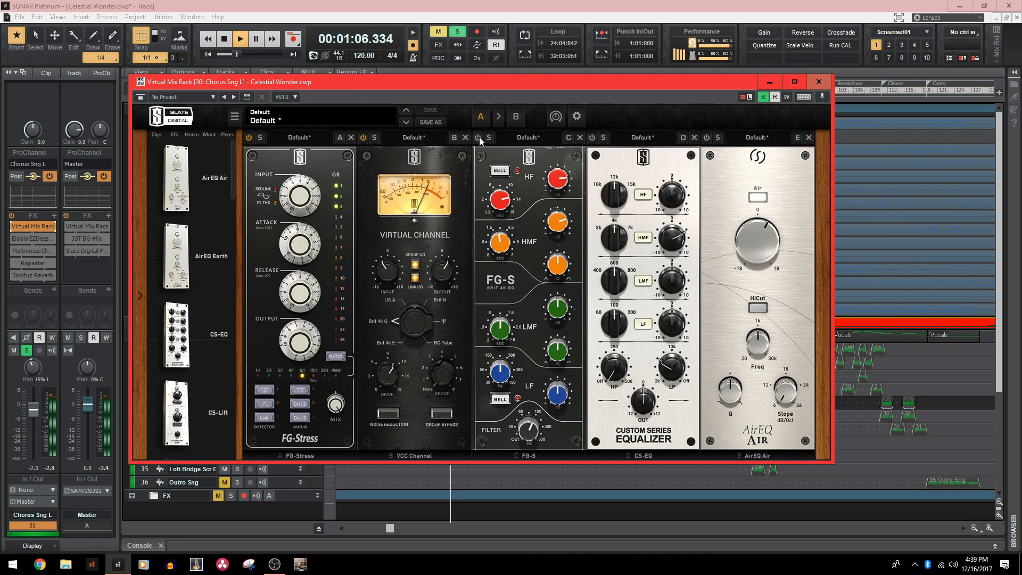
{"action": "key", "text": "space"}
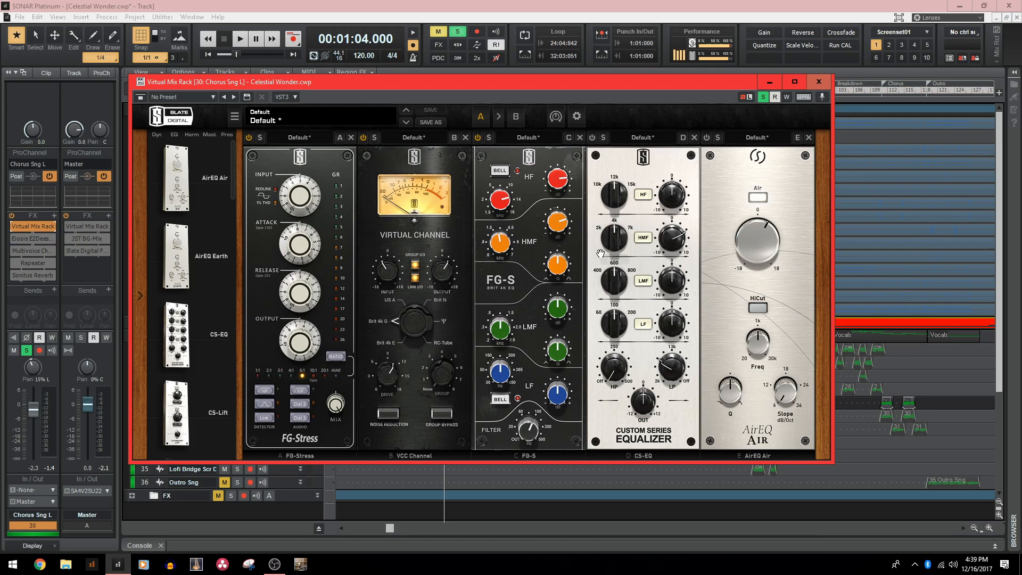
Enable and audition the Custom Series Equalizer and the AirEQ Air modules on Chorus Sng L.
{"action": "mouse_move", "coordinate": [666, 366]}
{"action": "key", "text": "space"}
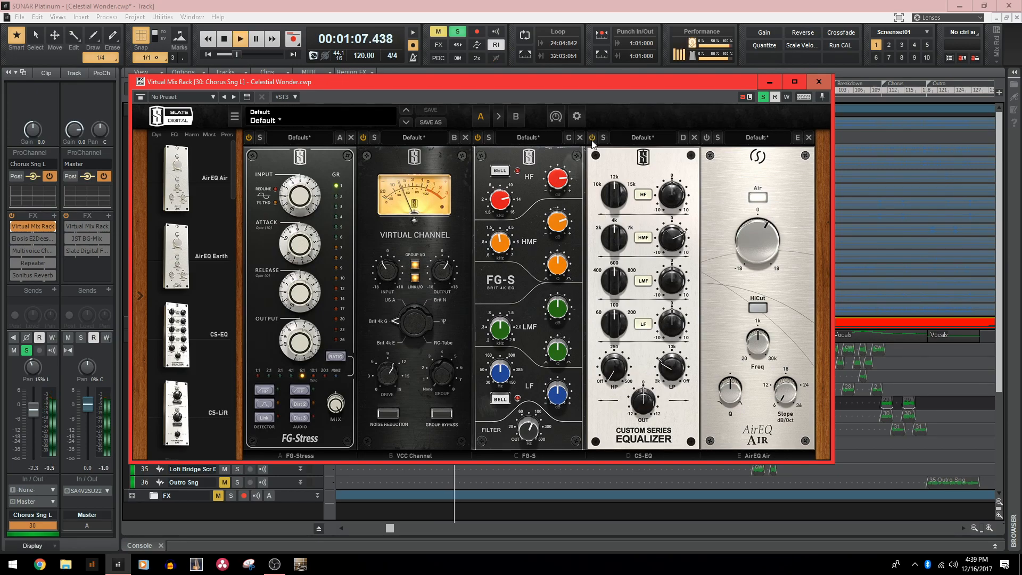
{"action": "key", "text": "space"}
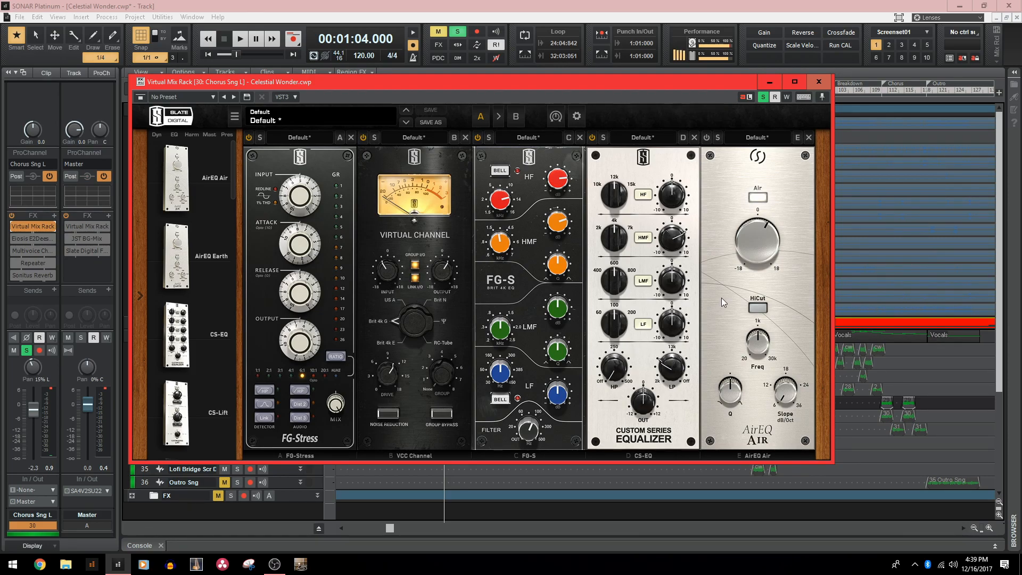
{"action": "key", "text": "space"}
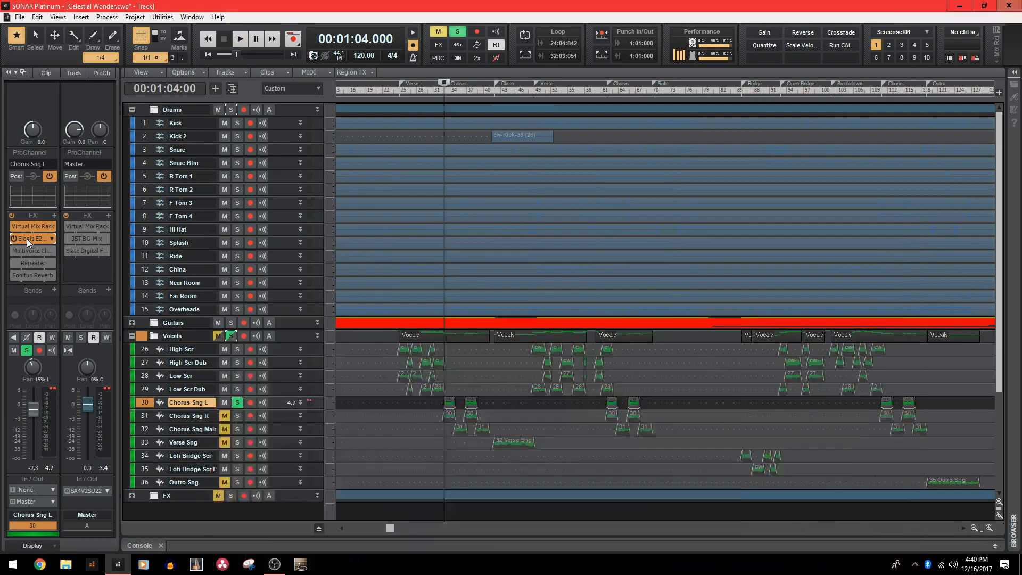
Enable and open the Eiosis E2Deesser and the Multivoice Chorus/Flanger on Chorus Sng L to review their settings.
{"action": "double_click", "coordinate": [27, 239]}
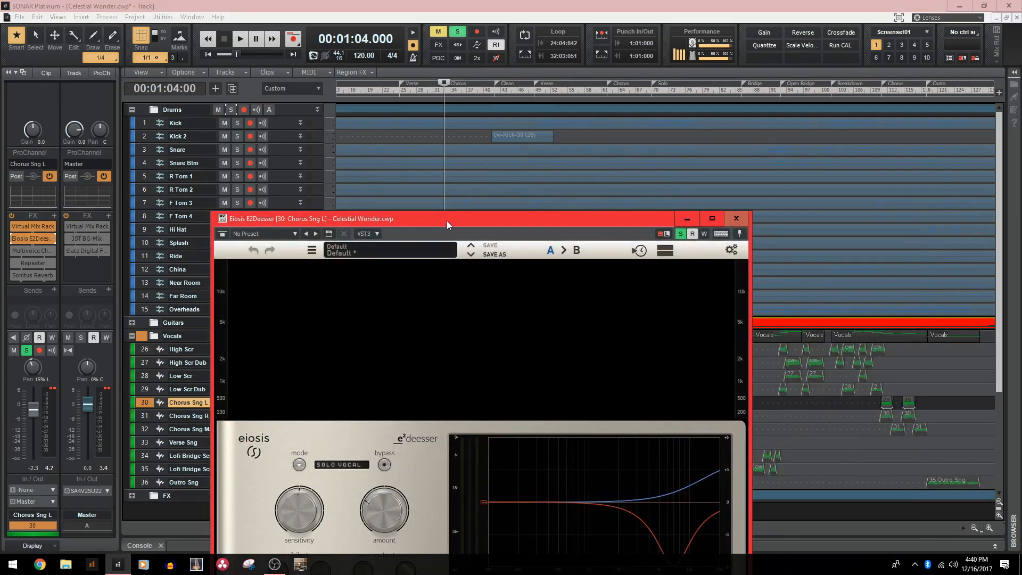
{"action": "left_click_drag", "start_coordinate": [447, 221], "coordinate": [445, 108]}
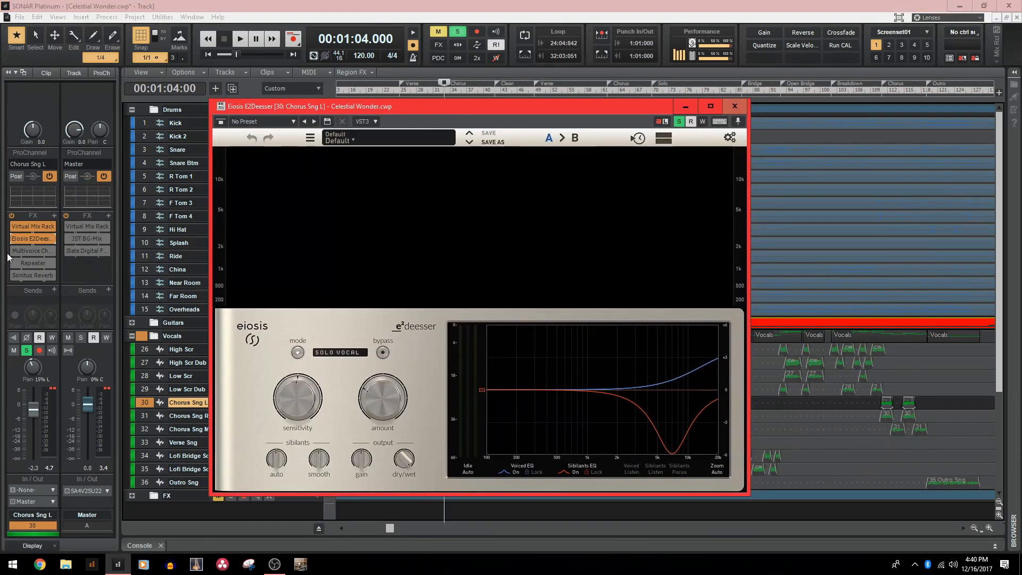
{"action": "double_click", "coordinate": [24, 250]}
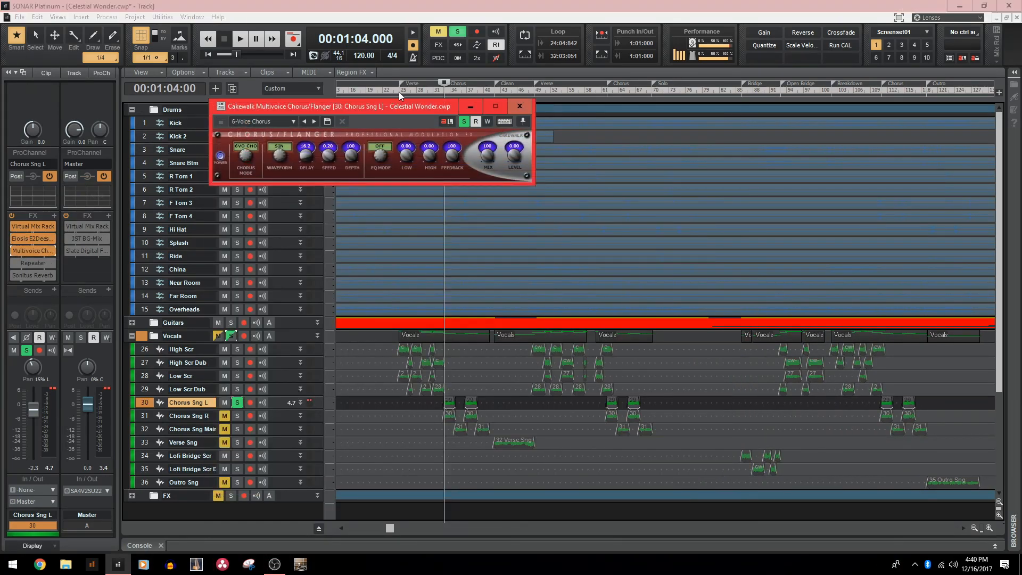
{"action": "left_click_drag", "start_coordinate": [386, 108], "coordinate": [451, 196]}
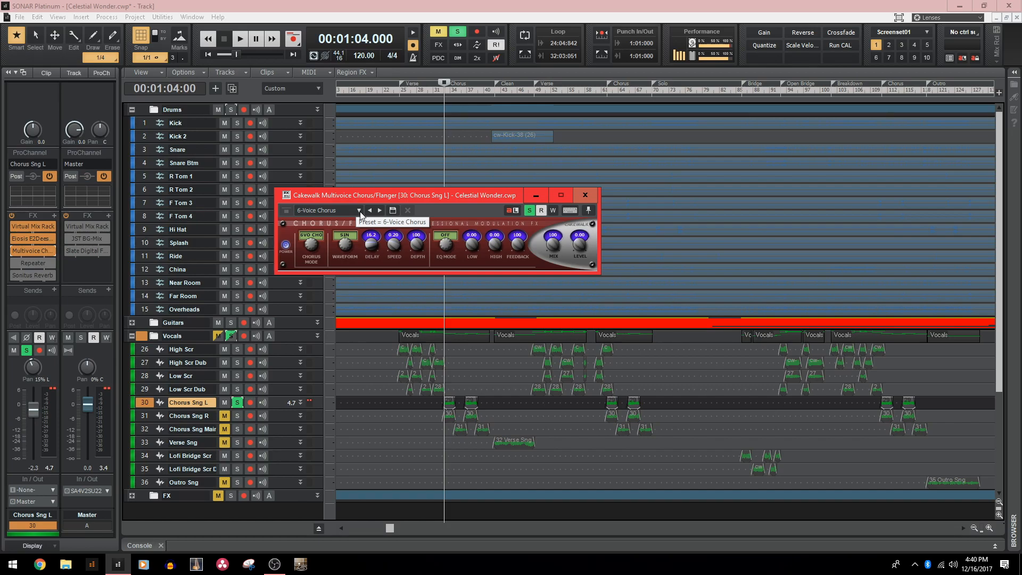
Toggle the Multivoice Chorus/Flanger on Chorus Sng L during playback to compare the sound, leaving it enabled.
{"action": "left_click", "coordinate": [12, 252]}
{"action": "key", "text": "space"}
{"action": "left_click", "coordinate": [12, 252]}
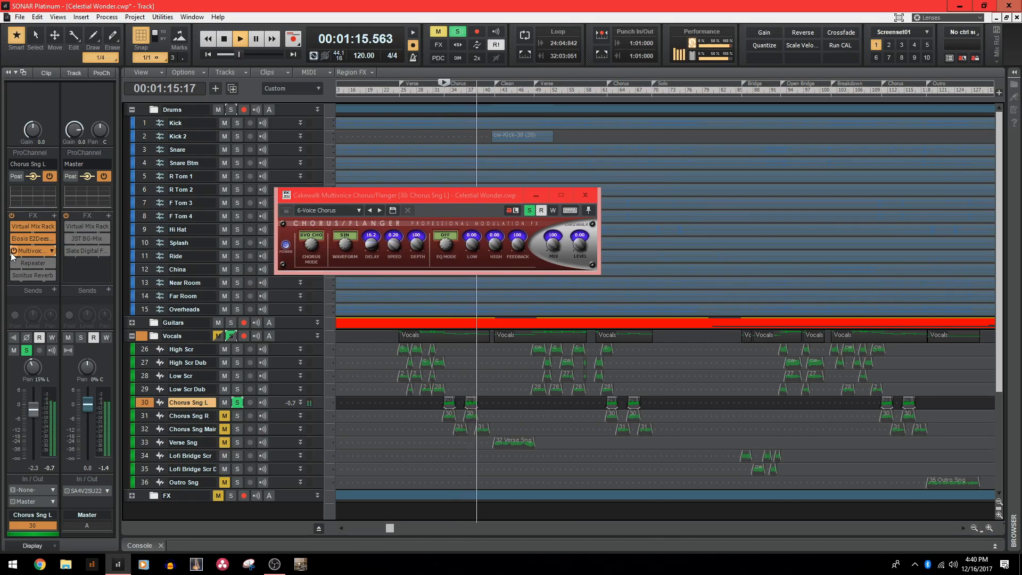
{"action": "key", "text": "space"}
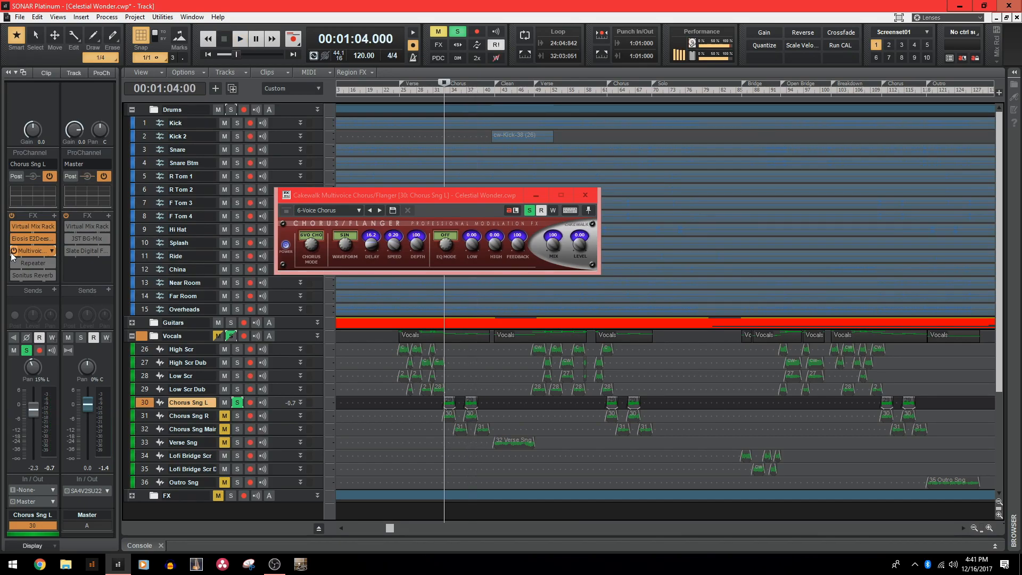
Enable and open the Repeater delay on Chorus Sng L and audition it during playback.
{"action": "left_click", "coordinate": [14, 264]}
{"action": "double_click", "coordinate": [29, 265]}
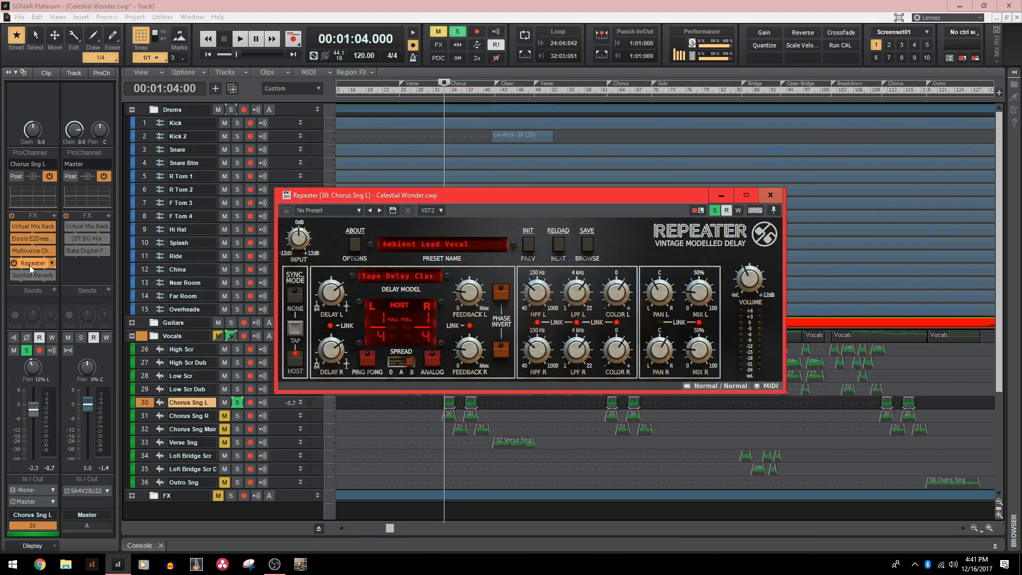
{"action": "key", "text": "space"}
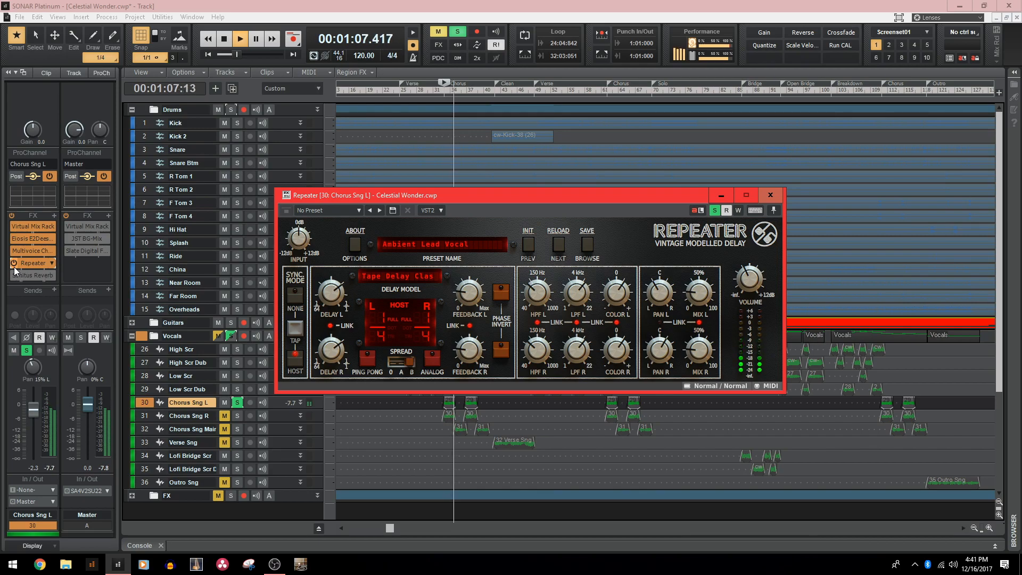
{"action": "key", "text": "space"}
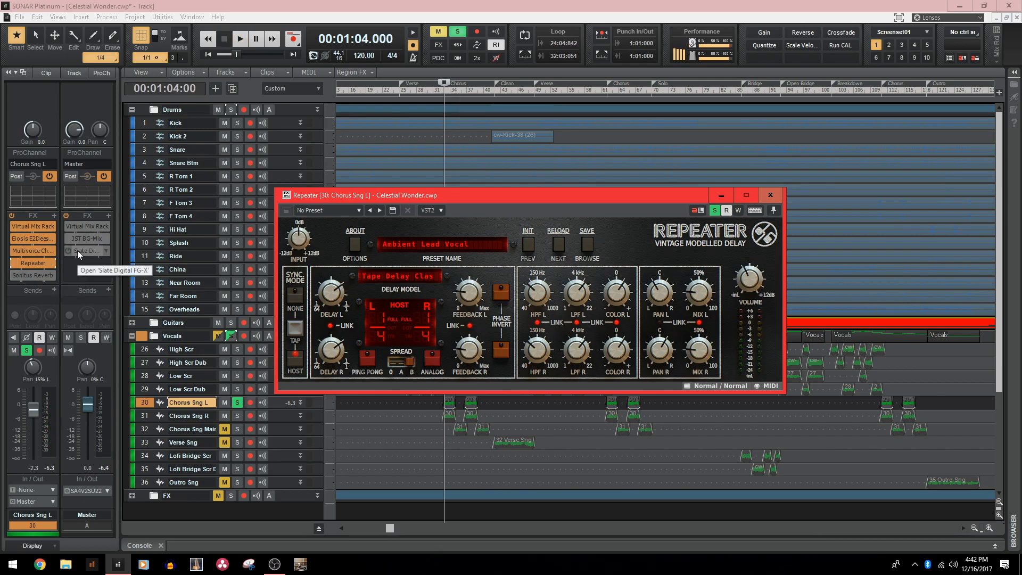
Enable the Sonitus Reverb on Chorus Sng L, examine its settings, and close its window.
{"action": "double_click", "coordinate": [33, 275]}
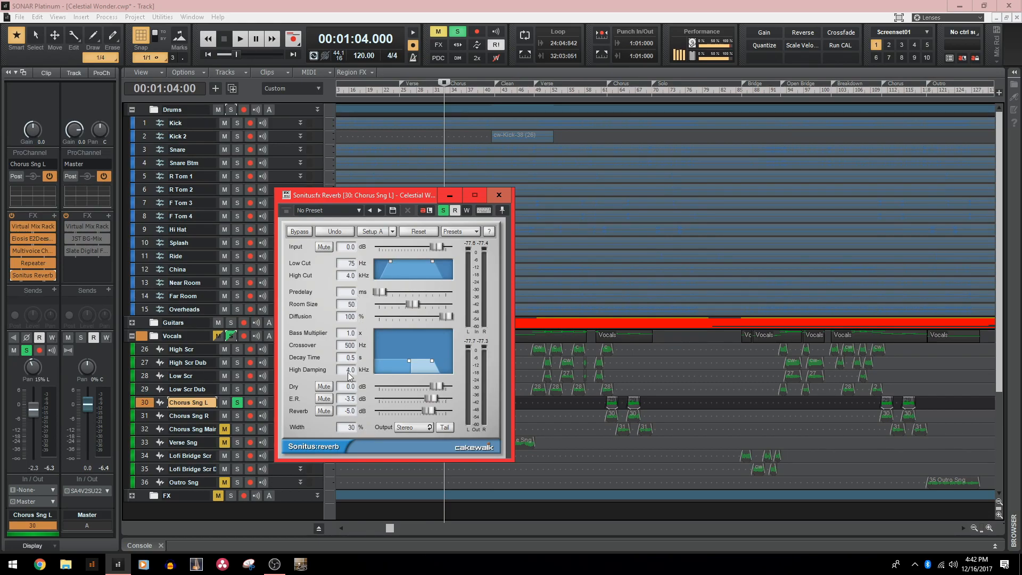
{"action": "left_click", "coordinate": [499, 195]}
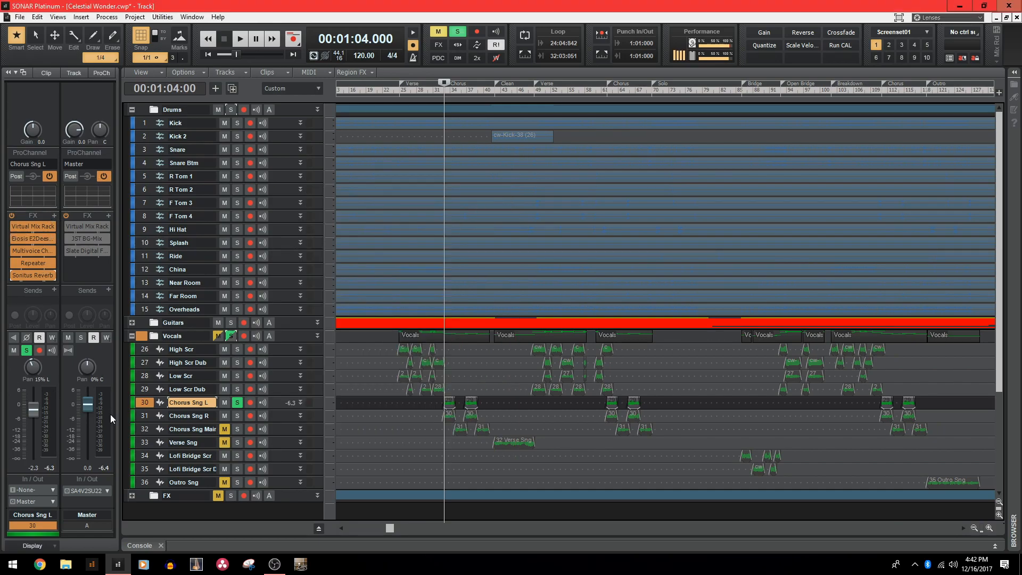
Unmute Chorus Sng R and audition it with Chorus Sng L, both soloed and in the full mix.
{"action": "left_click", "coordinate": [142, 417]}
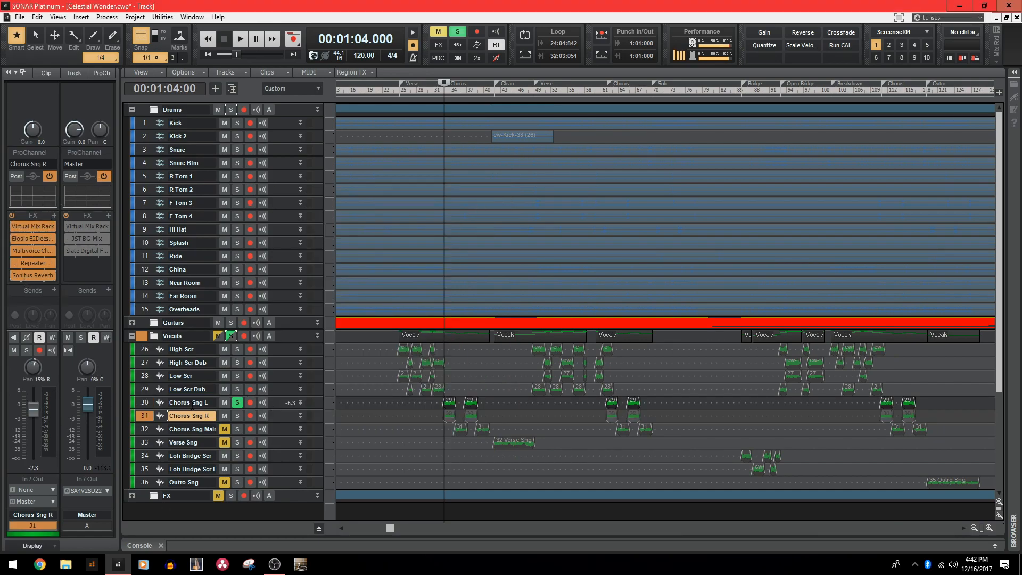
{"action": "left_click", "coordinate": [238, 415]}
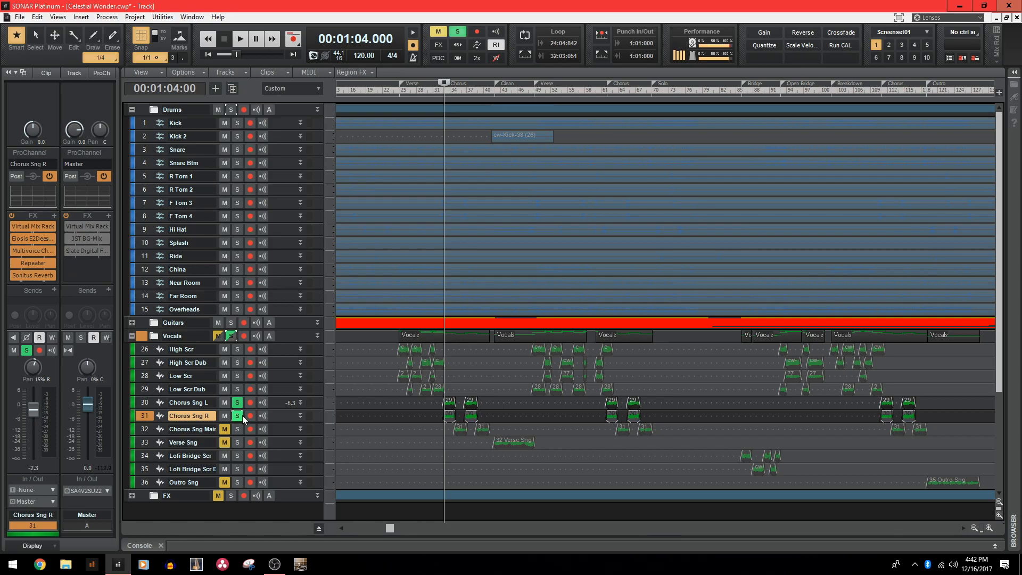
{"action": "left_click", "coordinate": [243, 418]}
{"action": "key", "text": "space"}
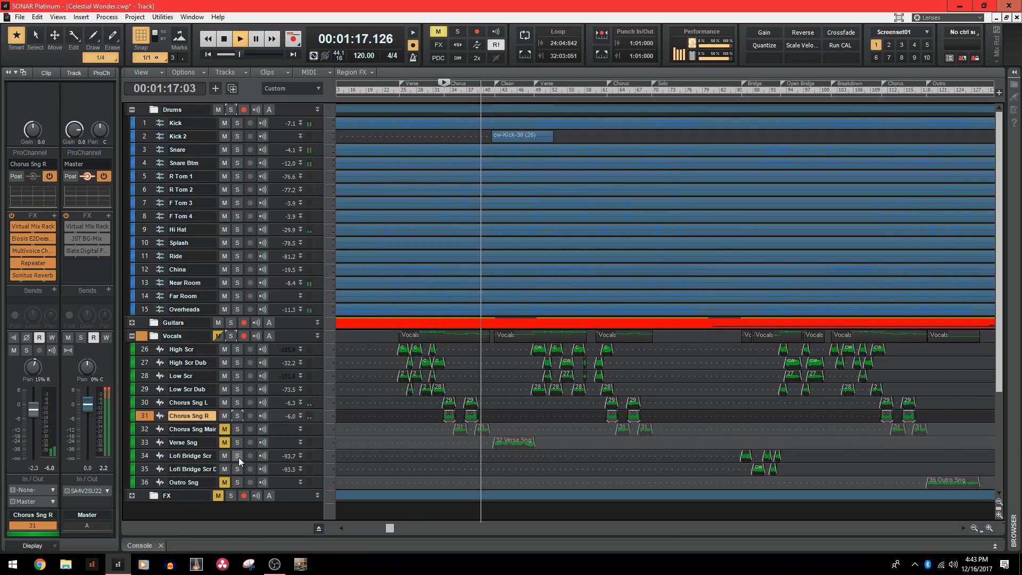
{"action": "key", "text": "space"}
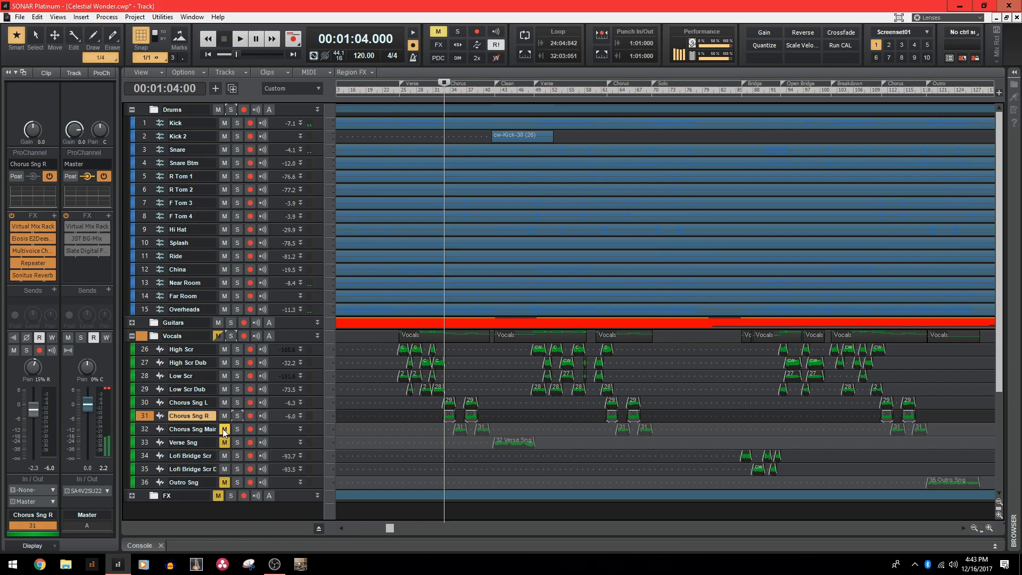
Unmute and solo Chorus Sng Main, with the playhead placed at 01:08:00 ahead of its first clip.
{"action": "left_click", "coordinate": [223, 429]}
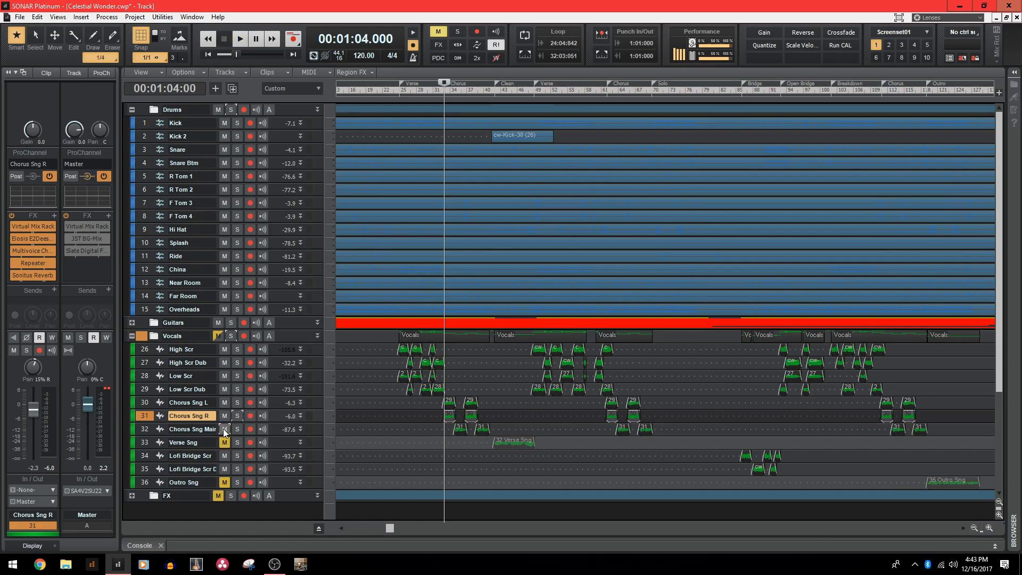
{"action": "left_click", "coordinate": [145, 429]}
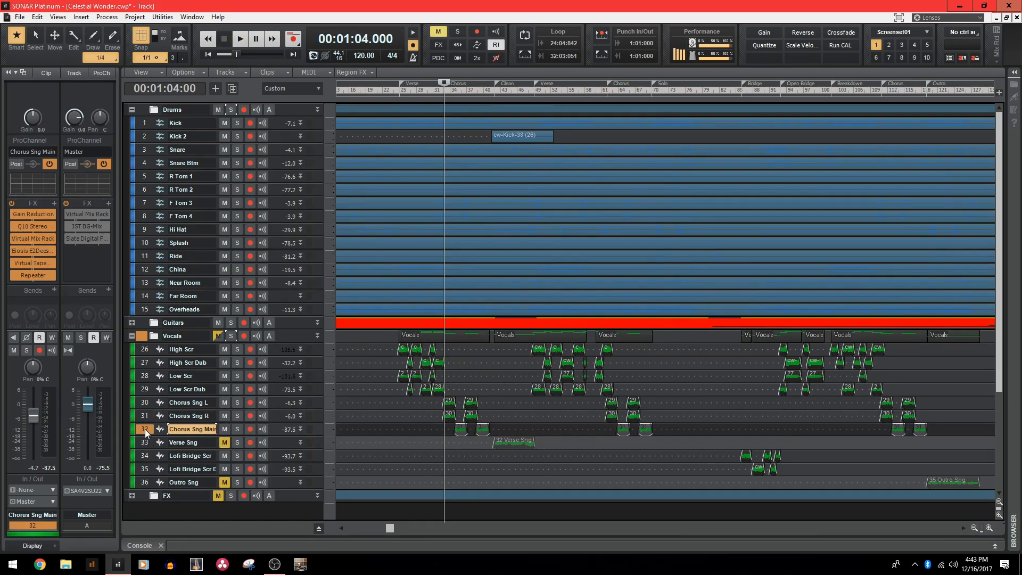
{"action": "left_click", "coordinate": [455, 90]}
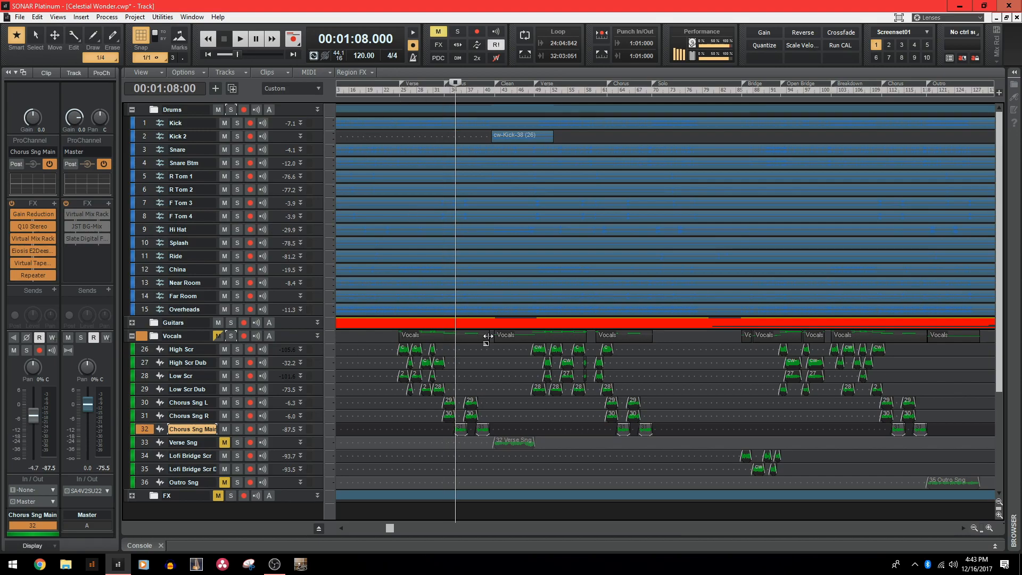
{"action": "left_click", "coordinate": [239, 430]}
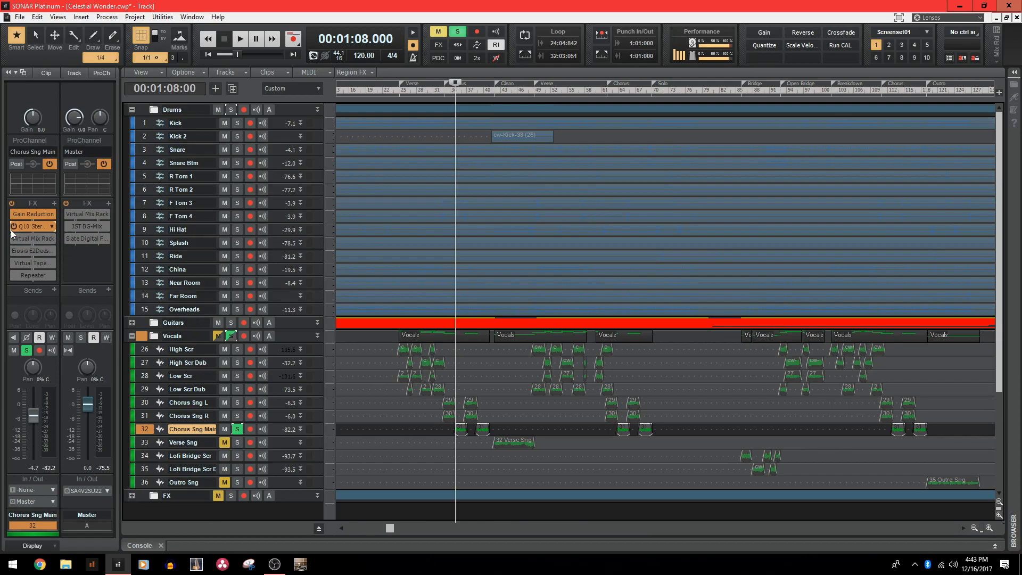
Open Gain Reduction on Chorus Sng Main and toggle it during playback, leaving the effect enabled.
{"action": "double_click", "coordinate": [34, 213]}
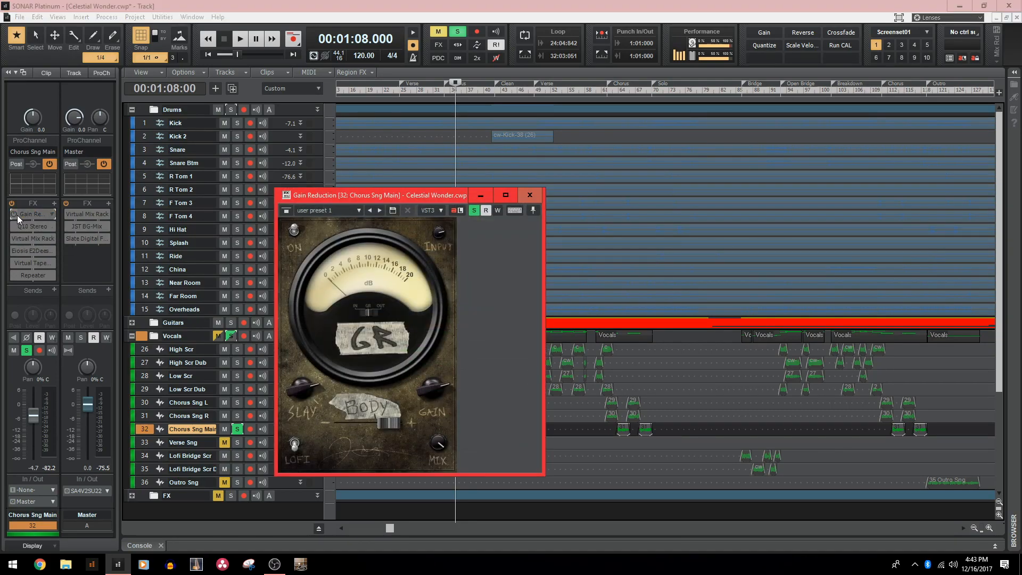
{"action": "key", "text": "space"}
{"action": "left_click", "coordinate": [13, 213]}
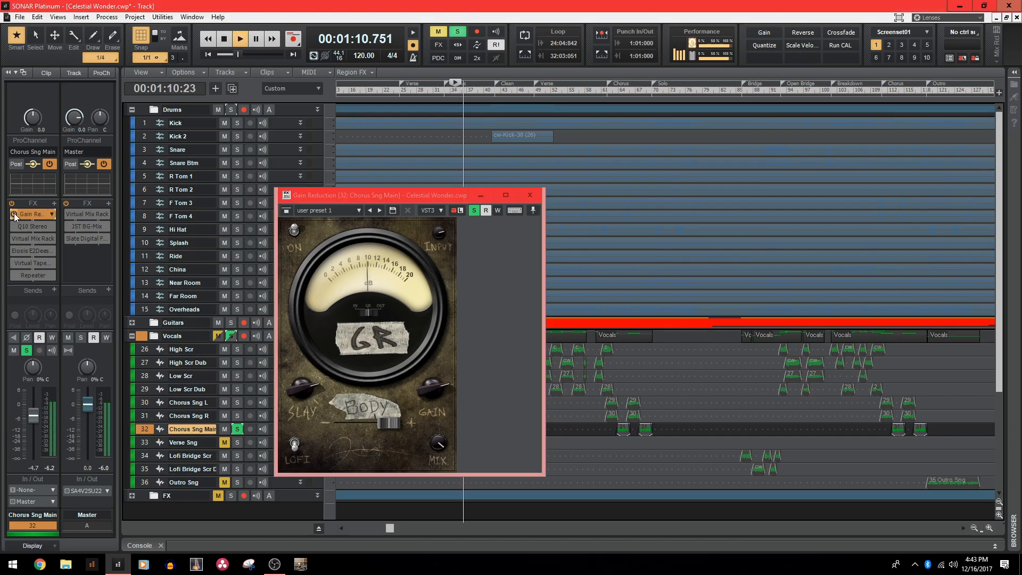
{"action": "key", "text": "space"}
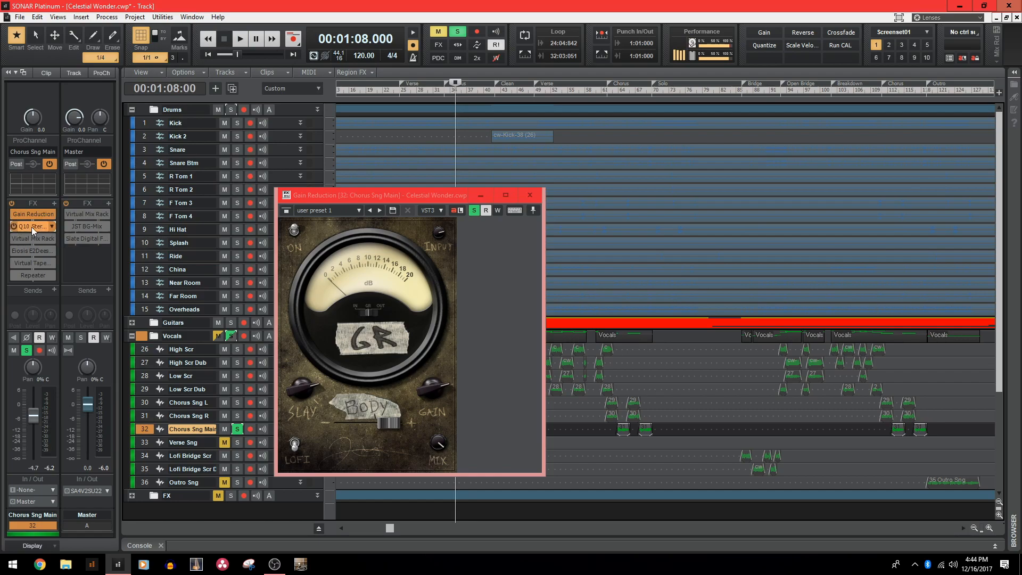
Open the Q10 Stereo equalizer on Chorus Sng Main and audition its effect during playback, leaving it enabled.
{"action": "double_click", "coordinate": [31, 227]}
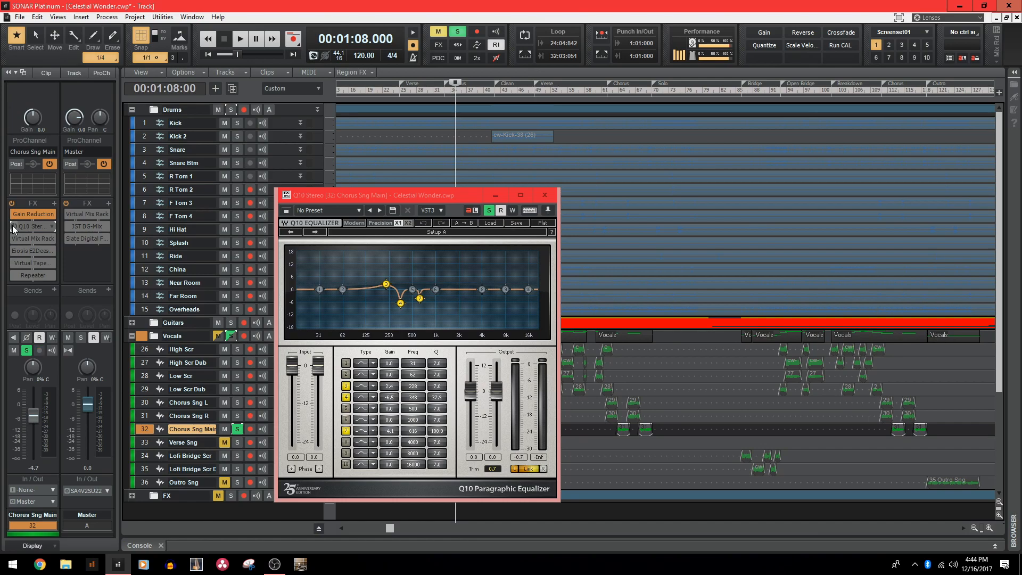
{"action": "key", "text": "space"}
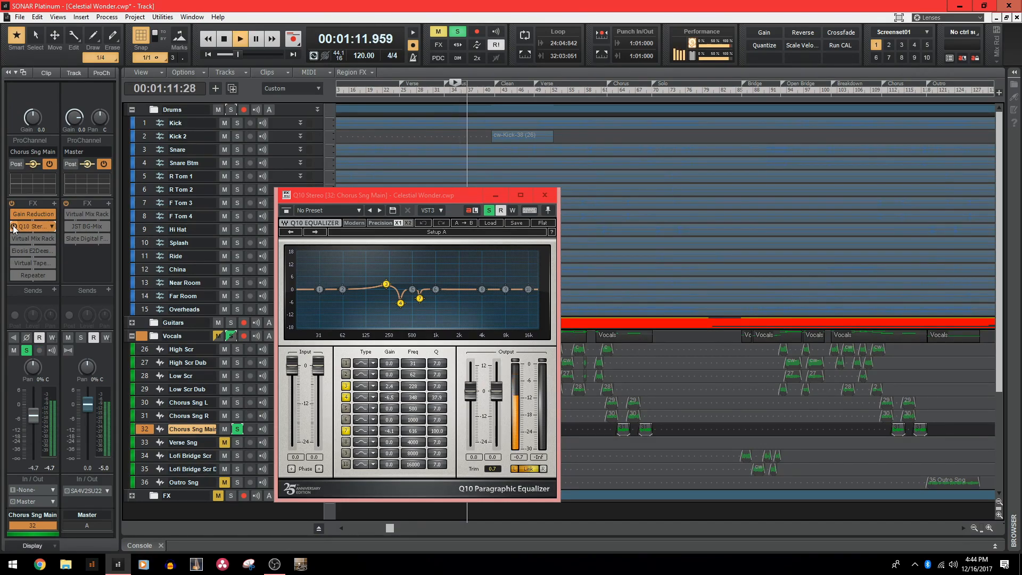
{"action": "key", "text": "space"}
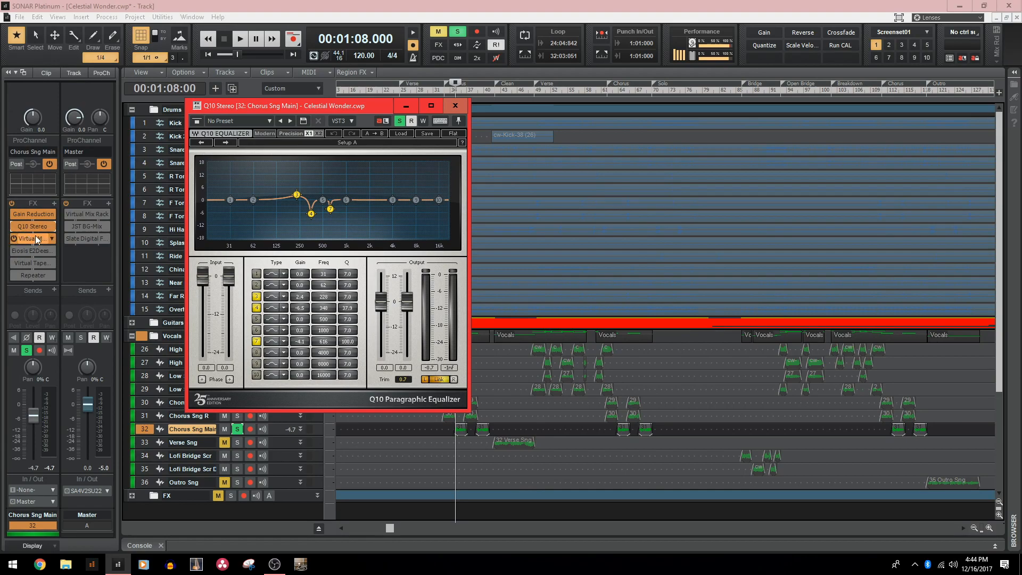
Examine the FG-S EQ in Chorus Sng Main's Virtual Mix Rack and audition it with the Revival module bypassed.
{"action": "double_click", "coordinate": [35, 235]}
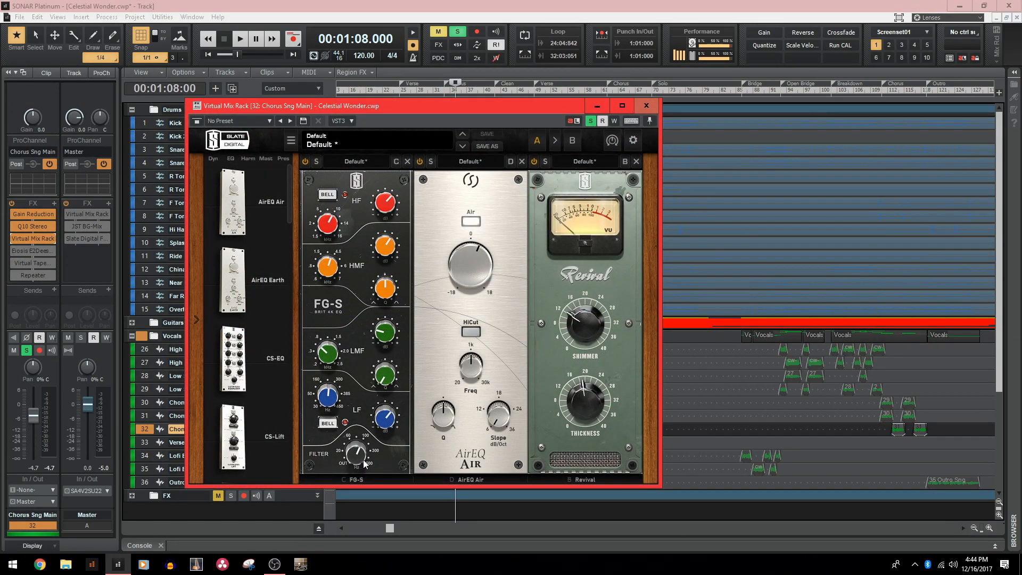
{"action": "mouse_move", "coordinate": [360, 456]}
{"action": "mouse_move", "coordinate": [329, 399]}
{"action": "mouse_move", "coordinate": [328, 354]}
{"action": "mouse_move", "coordinate": [330, 270]}
{"action": "mouse_move", "coordinate": [328, 221]}
{"action": "left_click", "coordinate": [535, 162]}
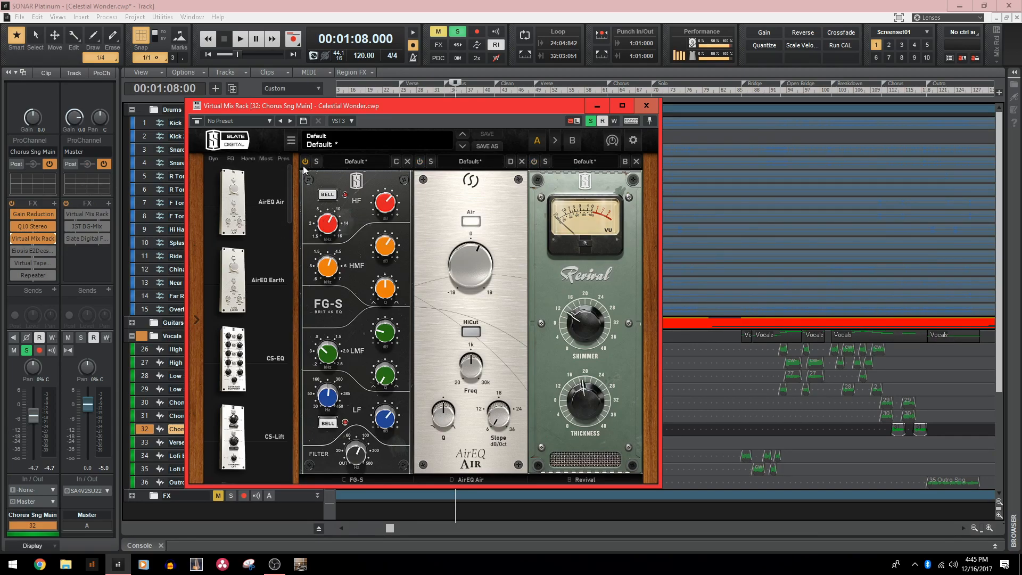
{"action": "key", "text": "space"}
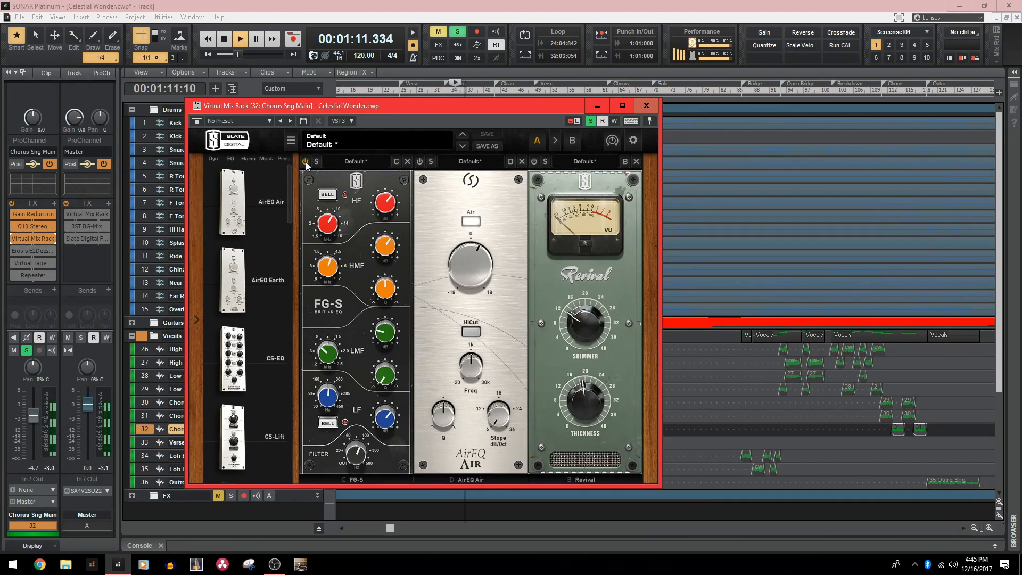
{"action": "key", "text": "space"}
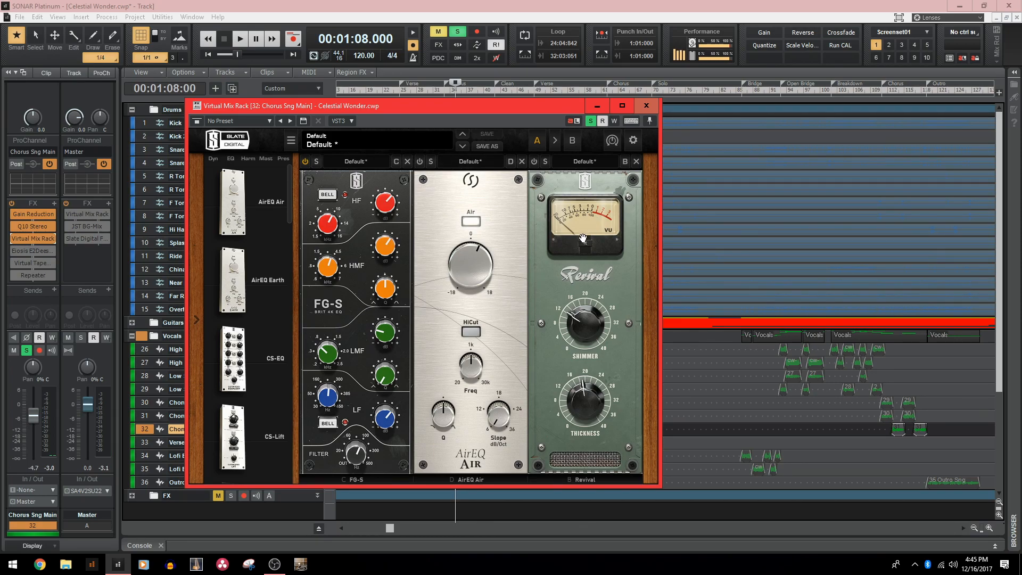
Enable the AirEQ Air and Revival modules in the Virtual Mix Rack and compare their sound during playback.
{"action": "left_click", "coordinate": [419, 161]}
{"action": "key", "text": "space"}
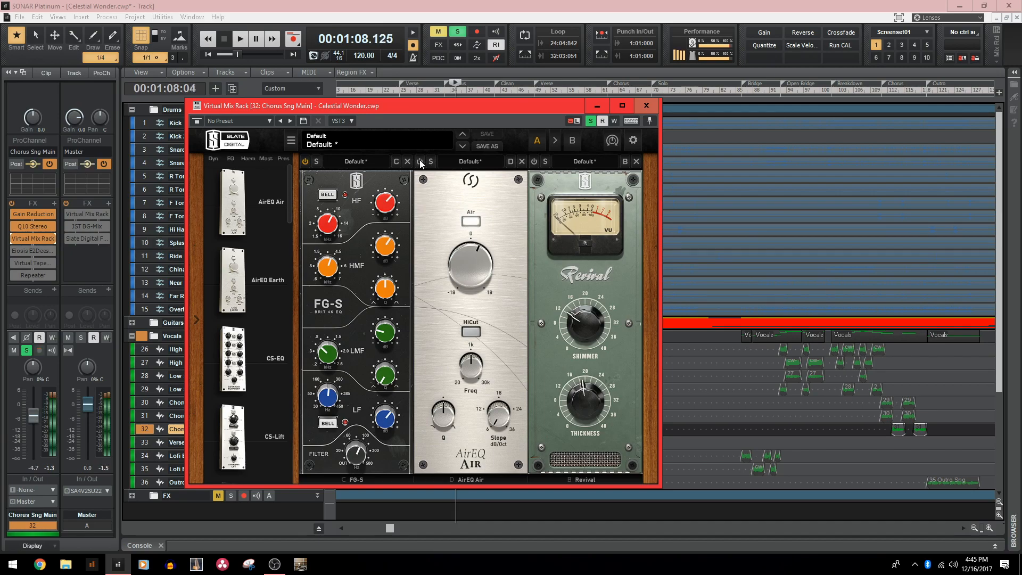
{"action": "left_click", "coordinate": [534, 161]}
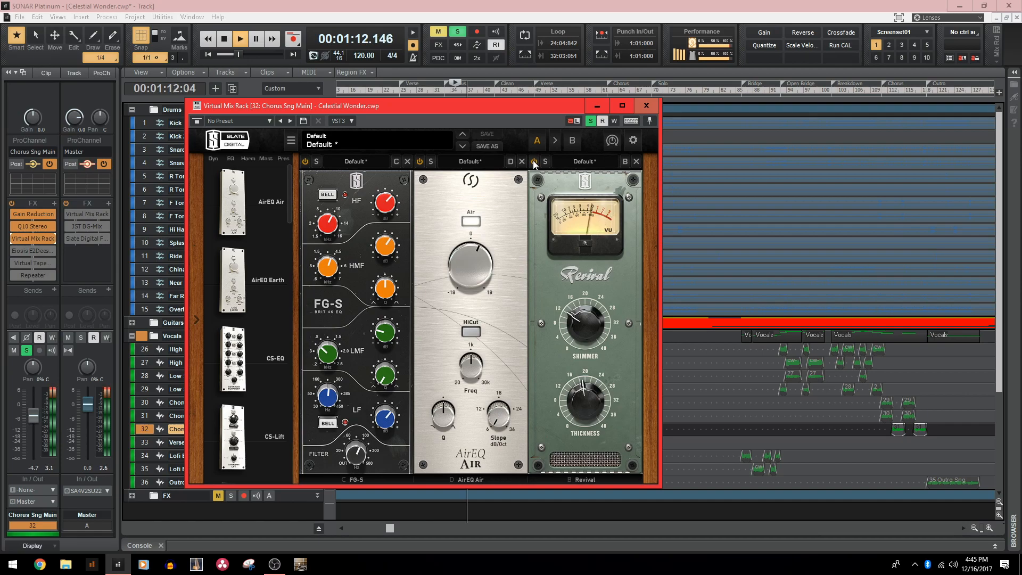
{"action": "mouse_move", "coordinate": [507, 110]}
{"action": "left_mouse_down"}
{"action": "mouse_move", "coordinate": [461, 82]}
{"action": "mouse_move", "coordinate": [372, 327]}
{"action": "mouse_move", "coordinate": [515, 106]}
{"action": "left_mouse_up"}
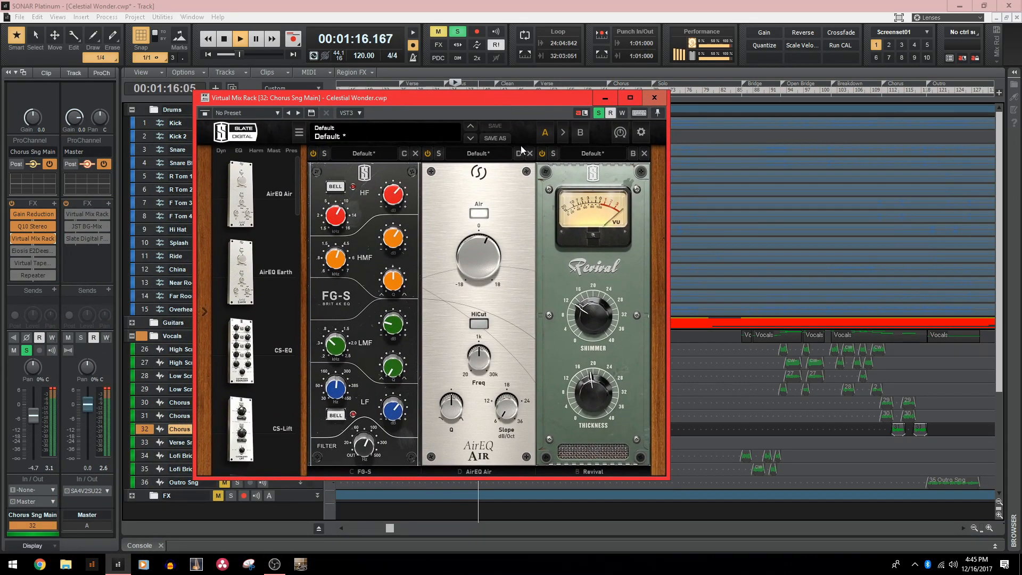
{"action": "left_click", "coordinate": [543, 154]}
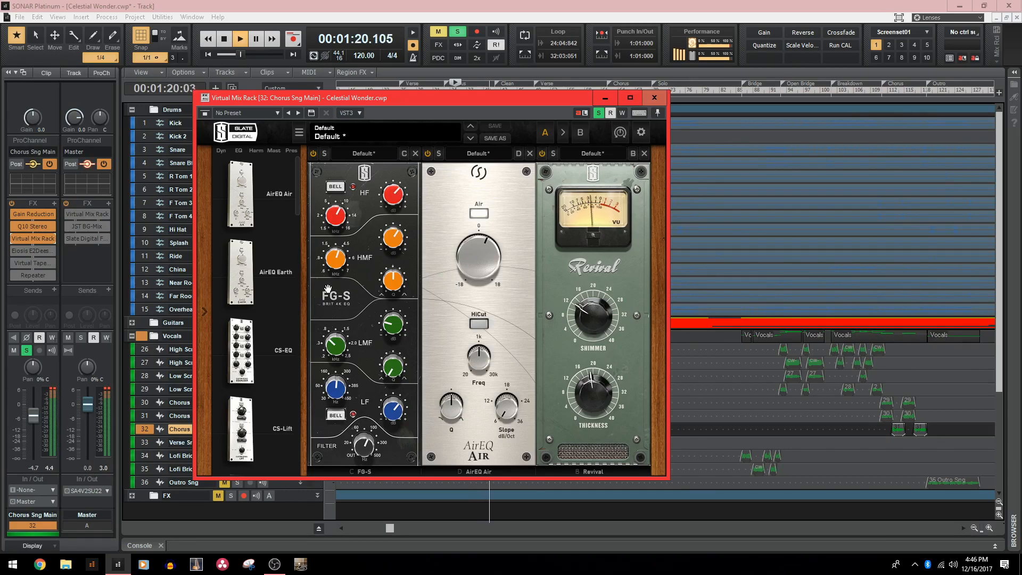
{"action": "key", "text": "space"}
Enable the Eiosis E2Deesser and Virtual Tape Machines on Chorus Sng Main, auditioning the tape effect during playback.
{"action": "double_click", "coordinate": [27, 248]}
{"action": "left_click", "coordinate": [14, 252]}
{"action": "left_click", "coordinate": [14, 263]}
{"action": "double_click", "coordinate": [32, 264]}
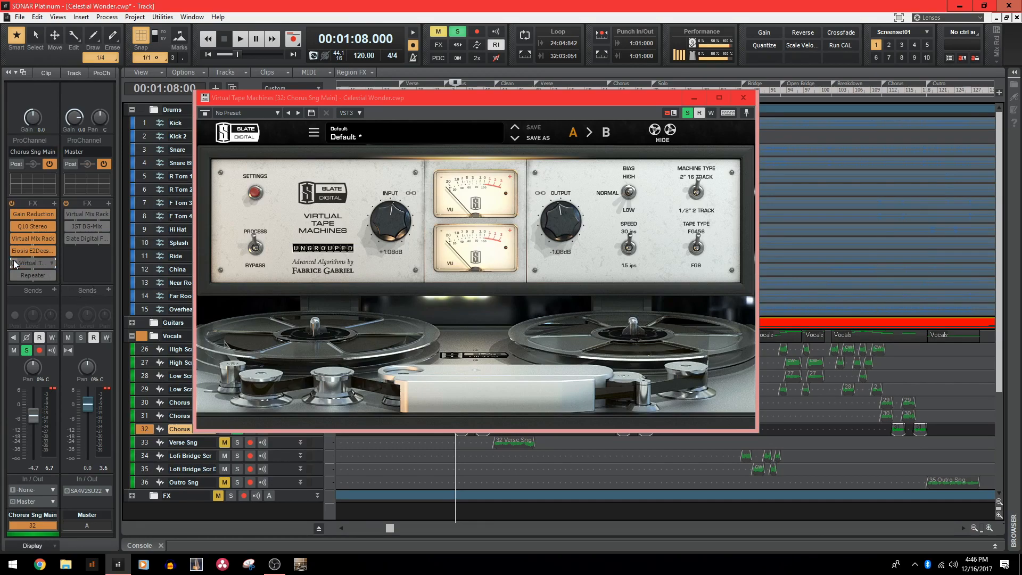
{"action": "key", "text": "space"}
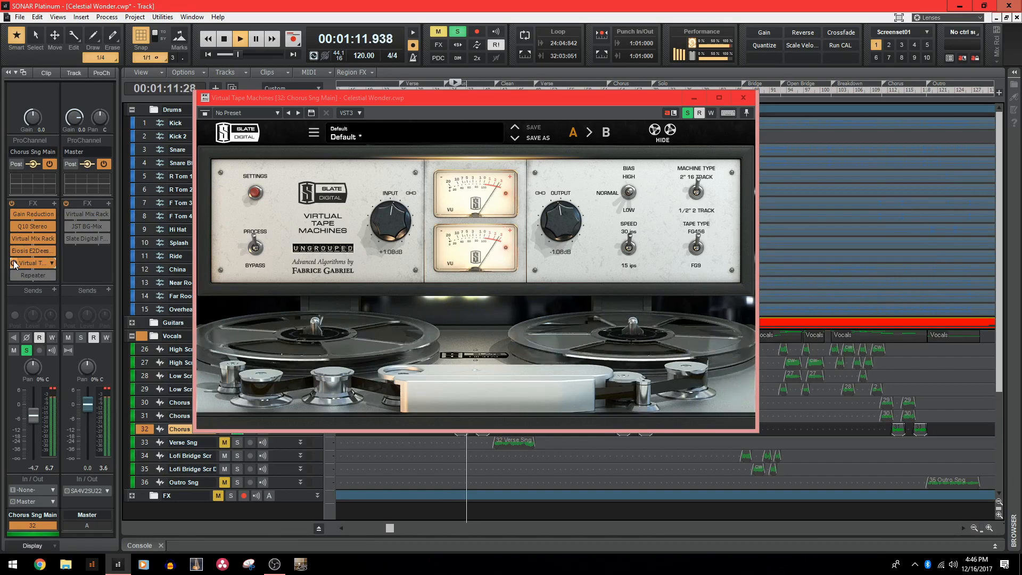
{"action": "key", "text": "space"}
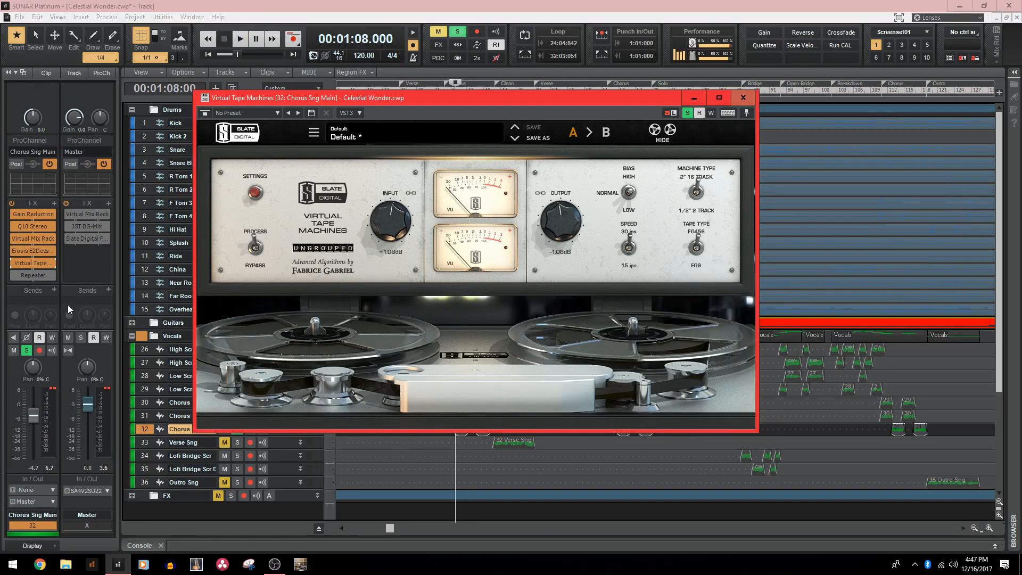
Enable and open the Repeater delay on Chorus Sng Main and audition it during playback.
{"action": "left_click", "coordinate": [23, 276]}
{"action": "left_click", "coordinate": [24, 276]}
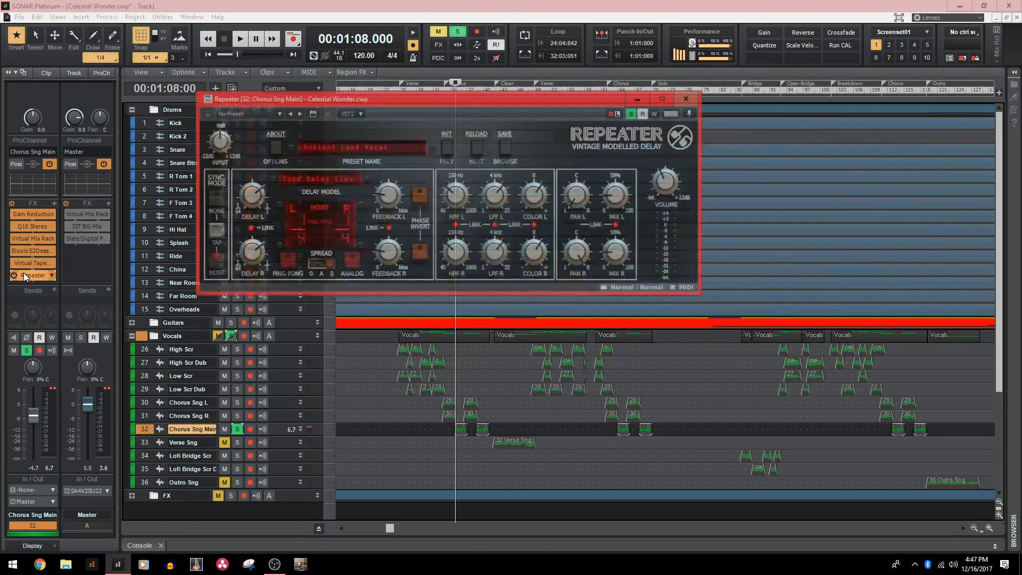
{"action": "key", "text": "space"}
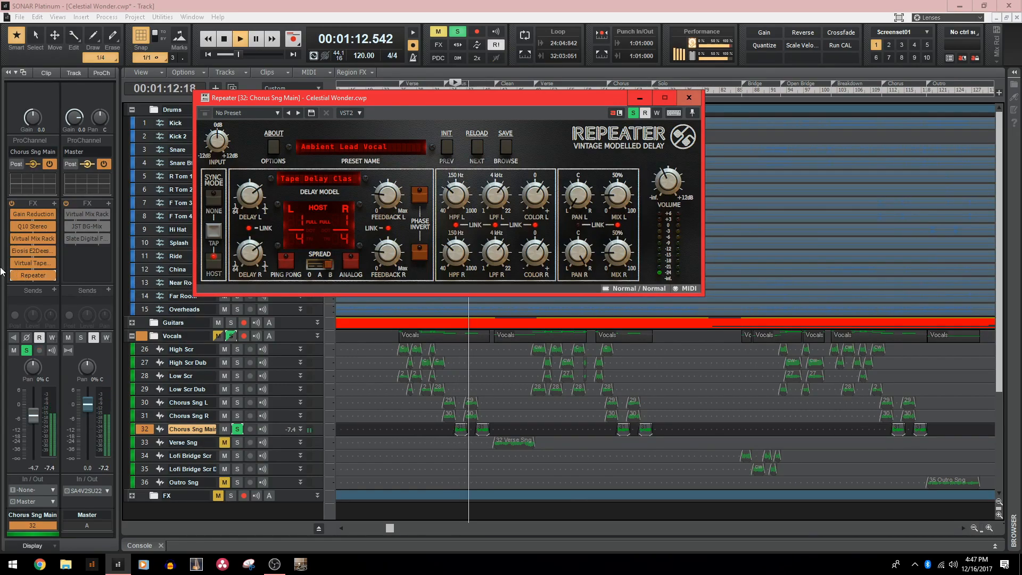
{"action": "key", "text": "space"}
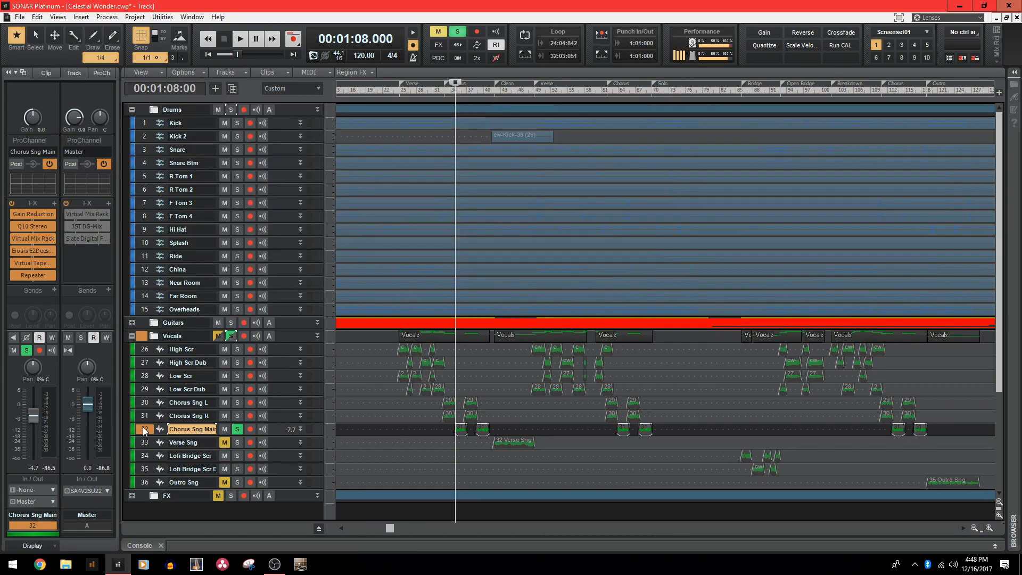
Unmute Outro Sng, unsolo Chorus Sng Main, and audition the outro in the full mix from 03:58:00.
{"action": "left_click", "coordinate": [152, 485]}
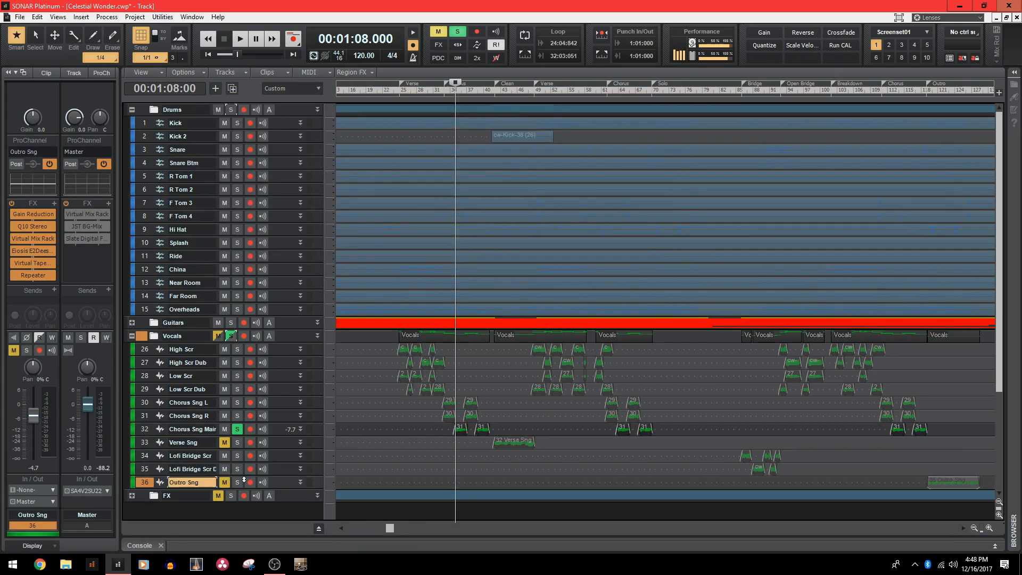
{"action": "left_click", "coordinate": [228, 481]}
{"action": "left_click", "coordinate": [238, 429]}
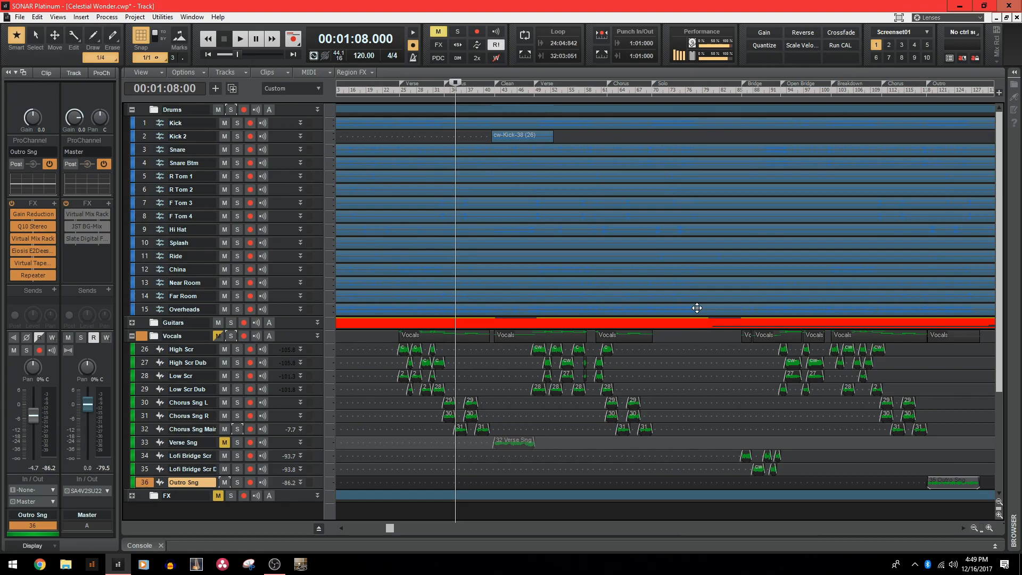
{"action": "left_click", "coordinate": [930, 90]}
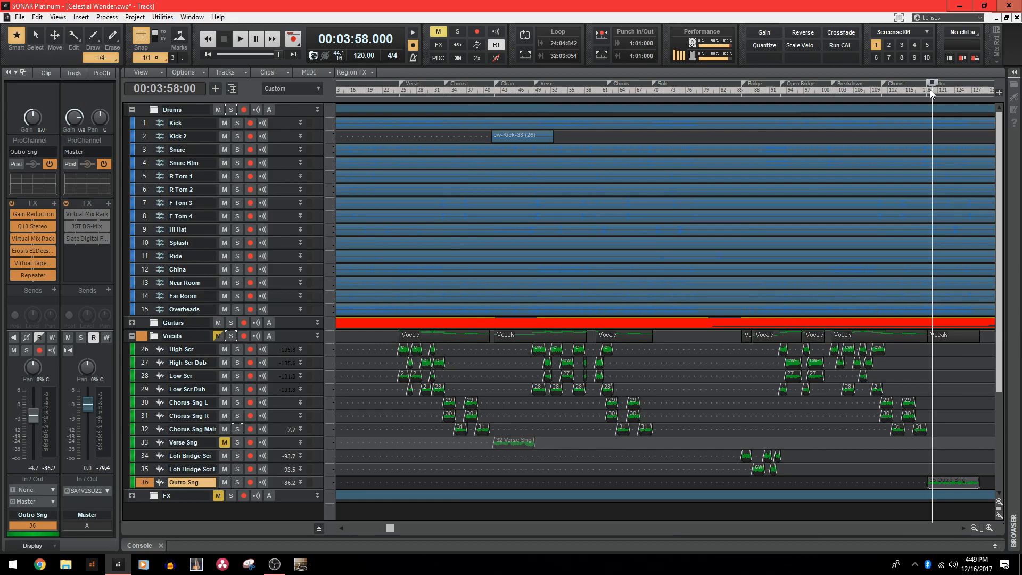
{"action": "key", "text": "space"}
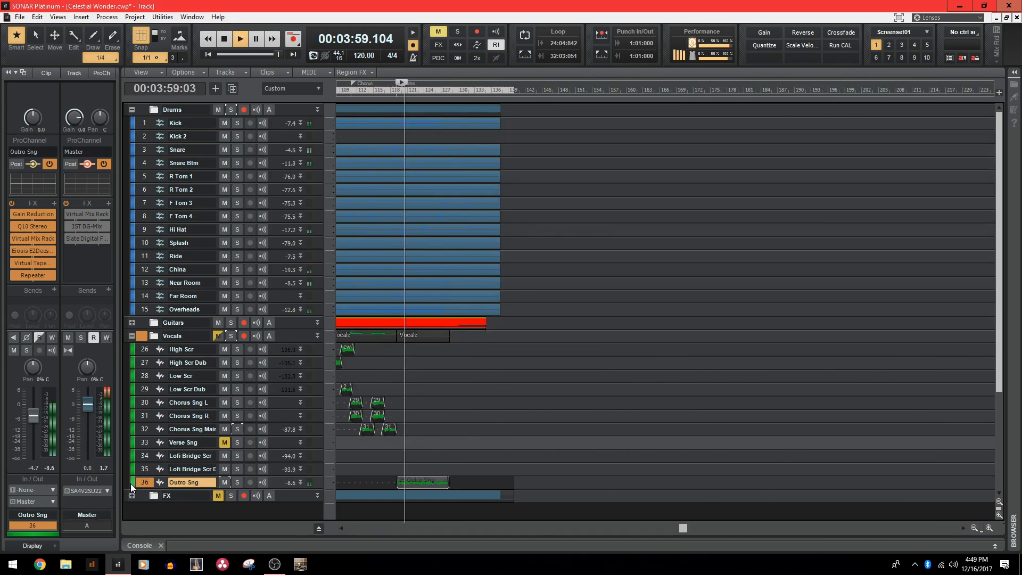
{"action": "left_click_drag", "start_coordinate": [685, 529], "coordinate": [478, 525]}
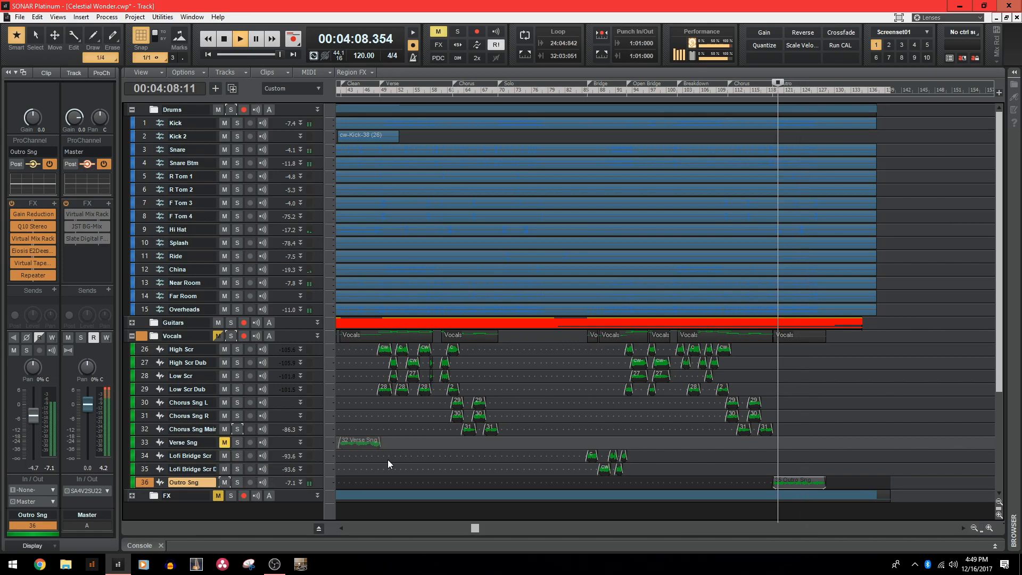
{"action": "key", "text": "space"}
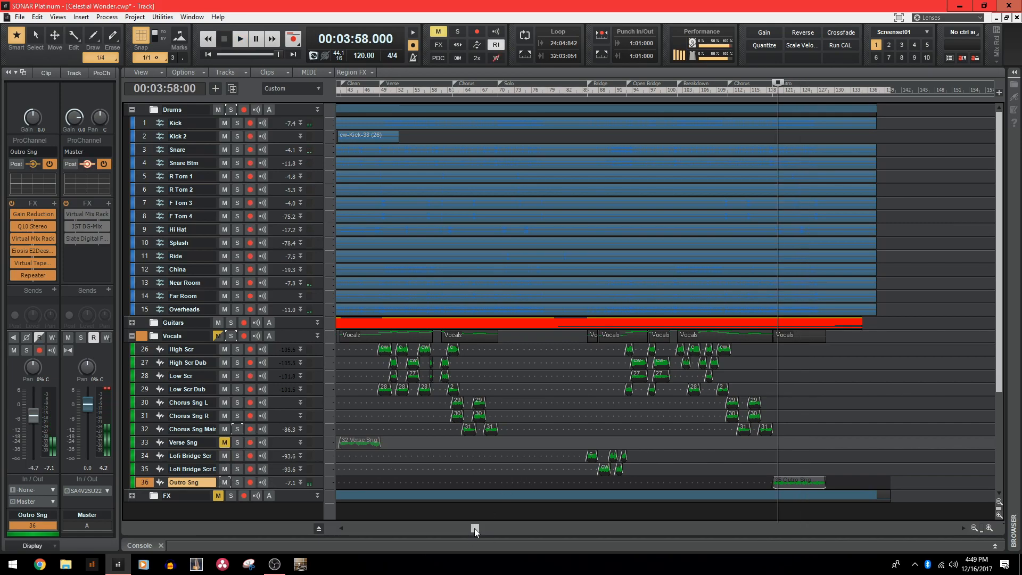
Unmute and select Verse Sng, and place the playhead at 01:22:00 where its clip begins.
{"action": "left_click_drag", "start_coordinate": [475, 528], "coordinate": [428, 528]}
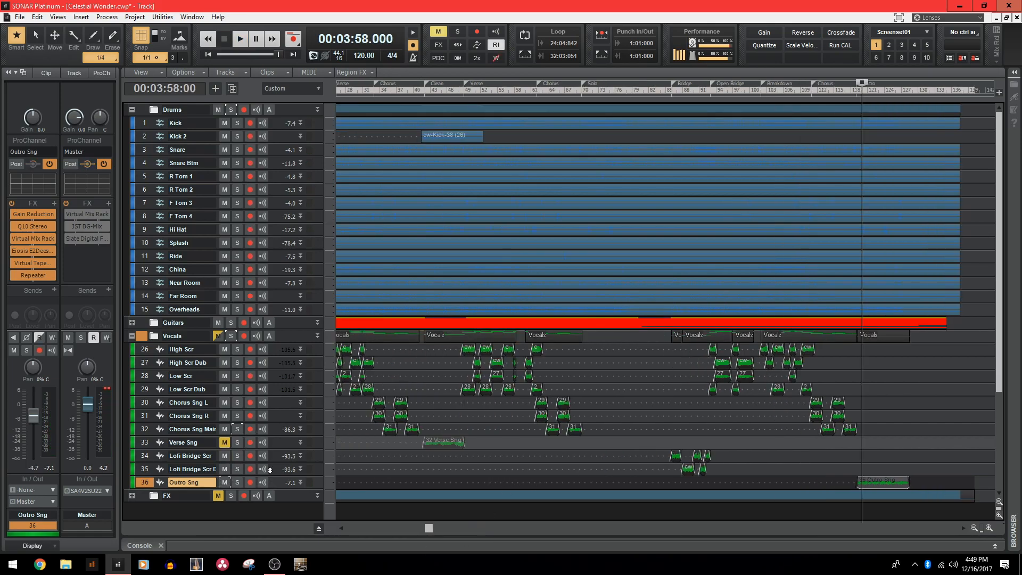
{"action": "left_click", "coordinate": [221, 443]}
{"action": "left_click", "coordinate": [148, 444]}
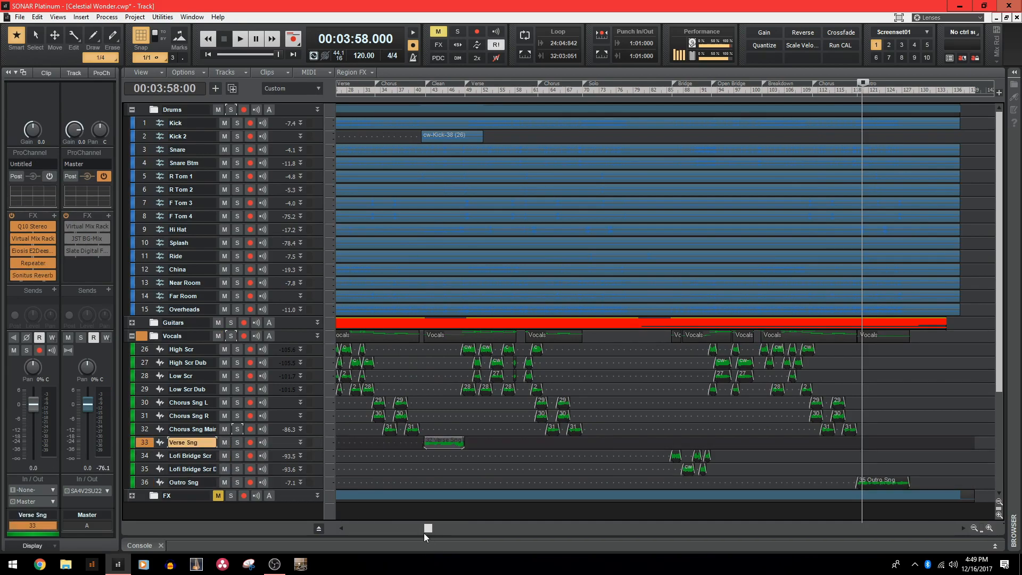
{"action": "left_click_drag", "start_coordinate": [426, 532], "coordinate": [395, 542]}
{"action": "left_click", "coordinate": [481, 90]}
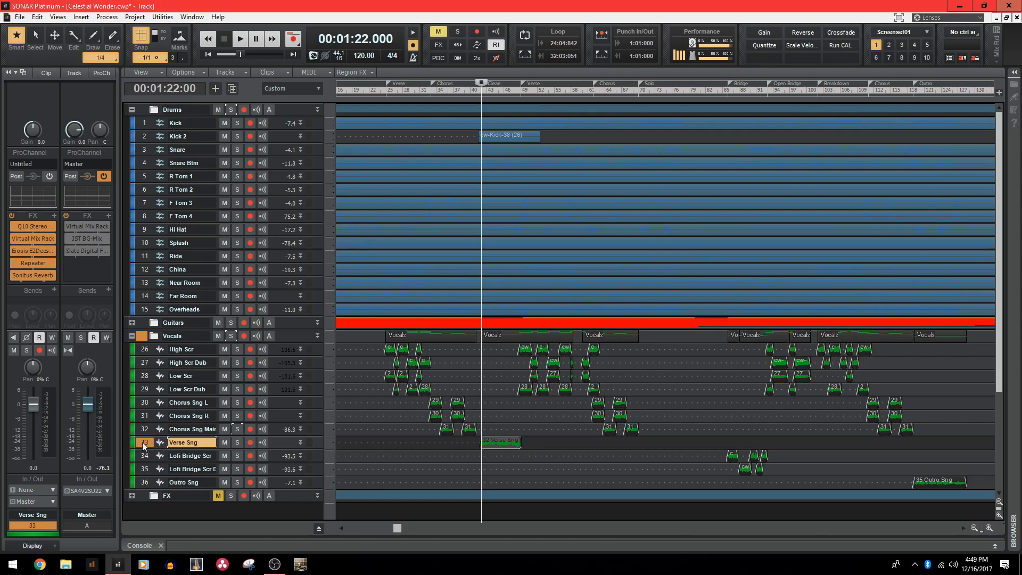
Bypass Sonitus Reverb, Repeater, Eiosis E2Deesser and Virtual Mix Rack on Verse Sng, and open its Q10 Stereo equalizer.
{"action": "left_click", "coordinate": [15, 276]}
{"action": "left_click", "coordinate": [15, 263]}
{"action": "left_click", "coordinate": [15, 250]}
{"action": "left_click", "coordinate": [15, 239]}
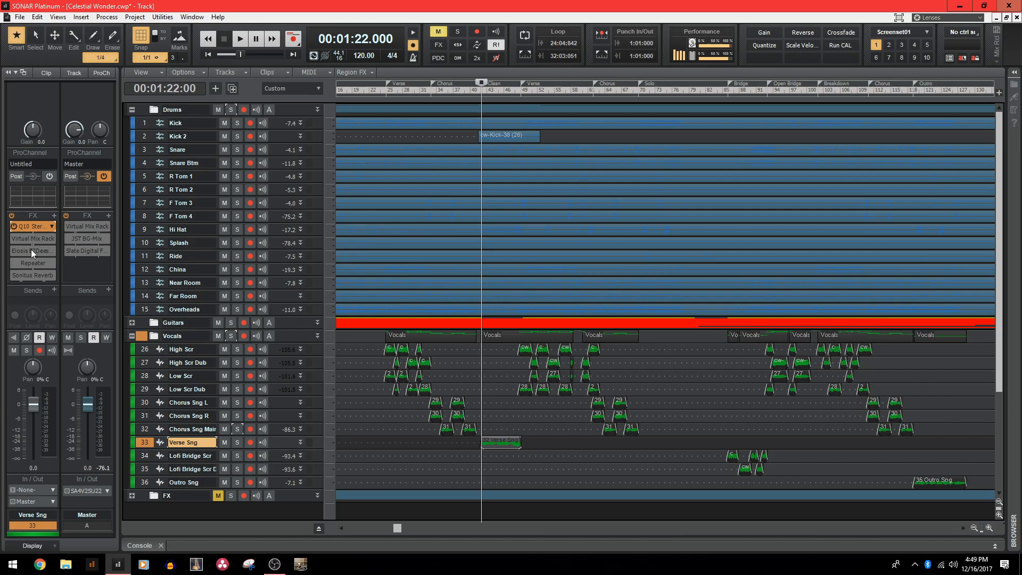
{"action": "double_click", "coordinate": [24, 226]}
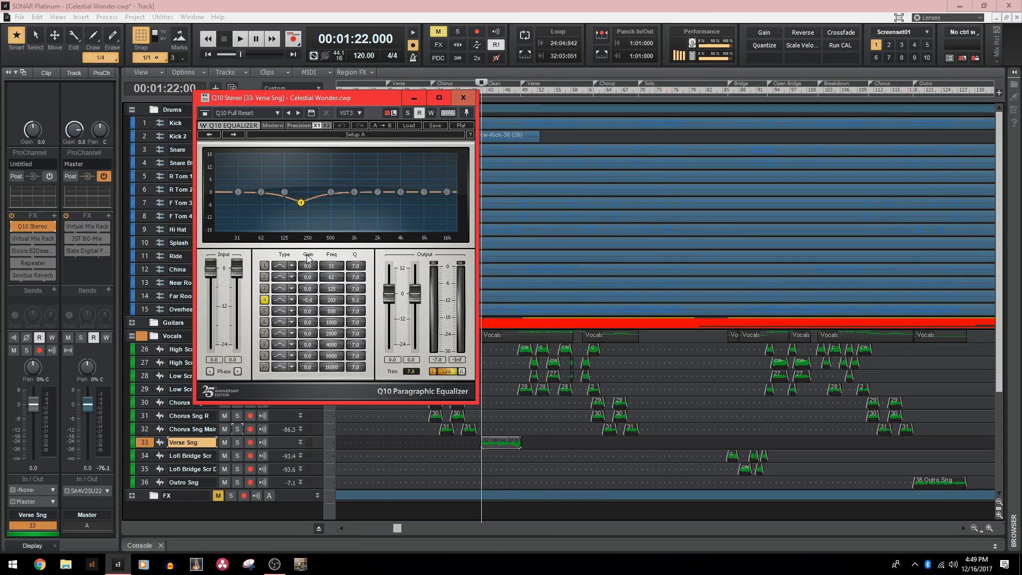
Solo Verse Sng and compare its Q10 Stereo equalizer bypassed and enabled during playback from 01:22:00.
{"action": "left_click", "coordinate": [16, 228]}
{"action": "key", "text": "space"}
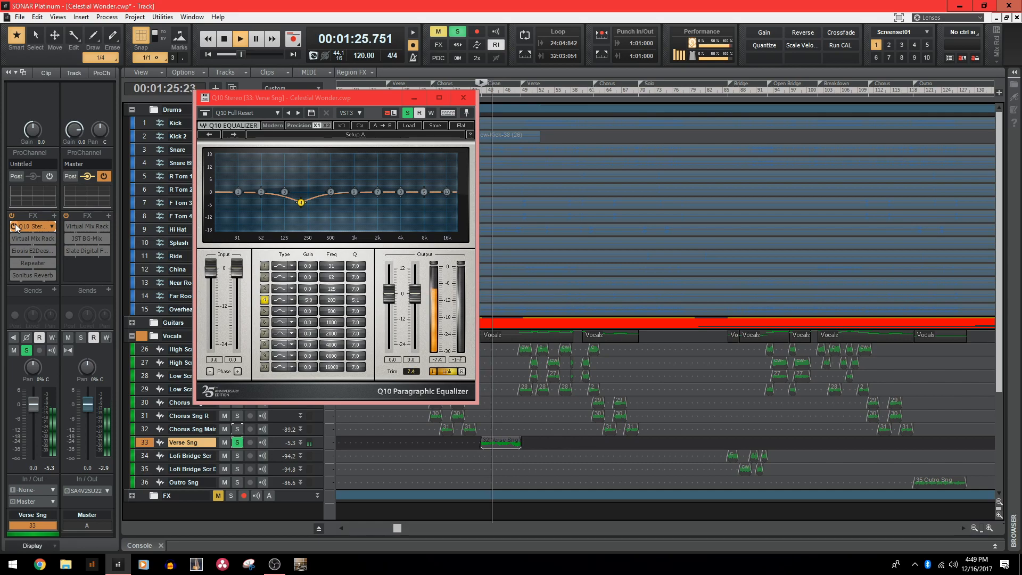
{"action": "key", "text": "space"}
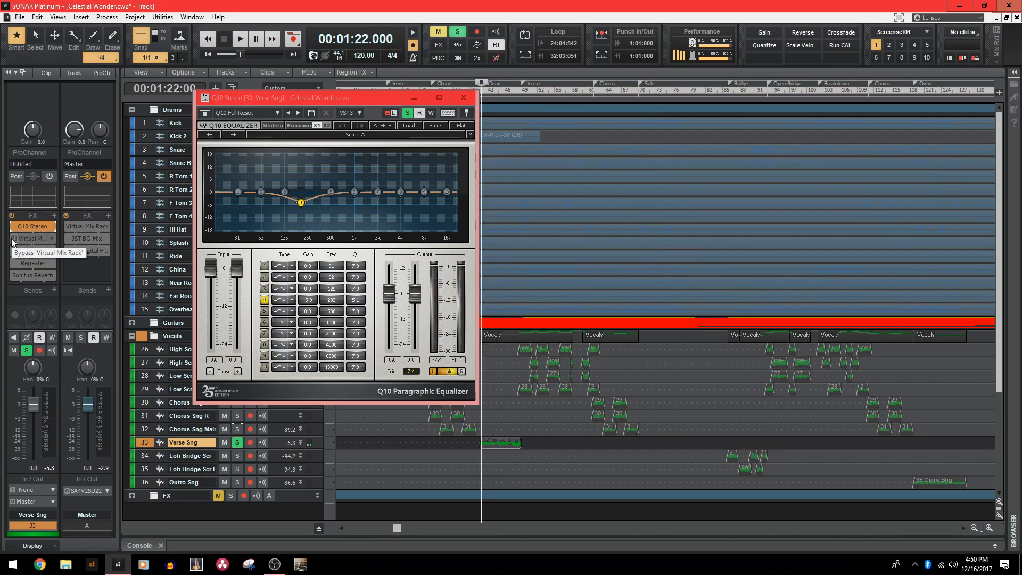
Enable and open Virtual Mix Rack on Verse Sng, and switch on its FG-116 compressor and Virtual Channel modules during playback.
{"action": "double_click", "coordinate": [27, 241]}
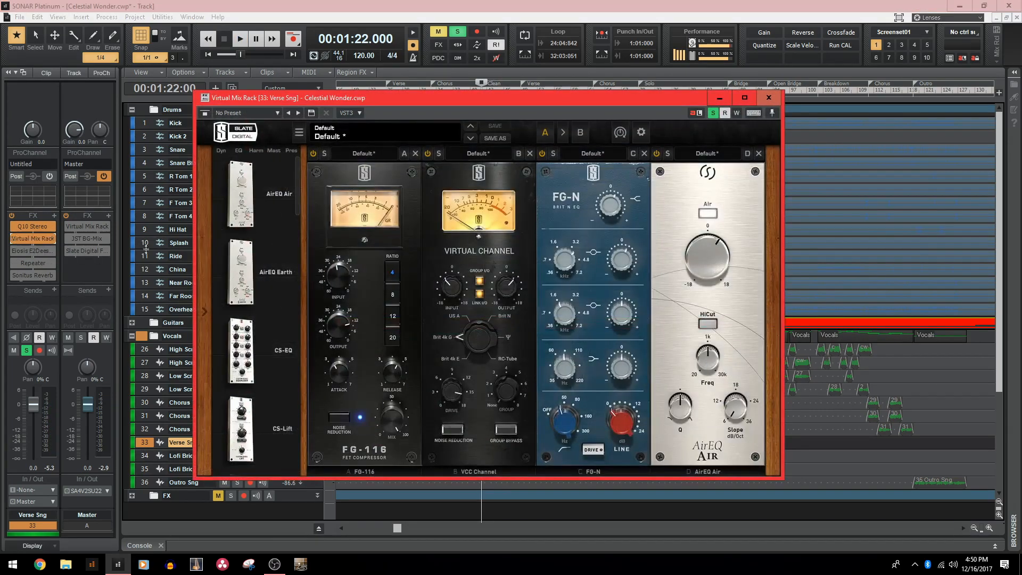
{"action": "left_click_drag", "start_coordinate": [501, 101], "coordinate": [464, 118]}
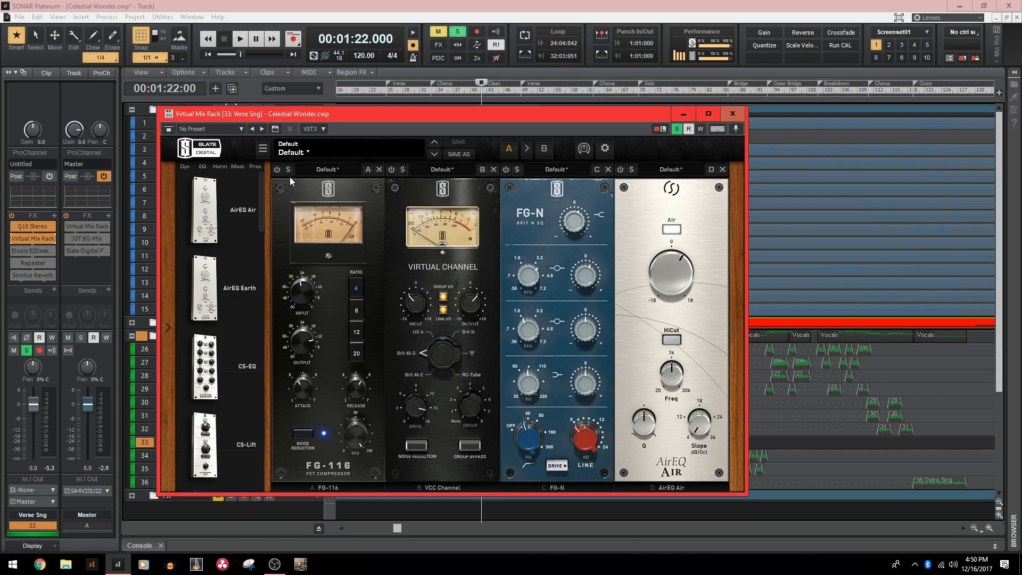
{"action": "key", "text": "space"}
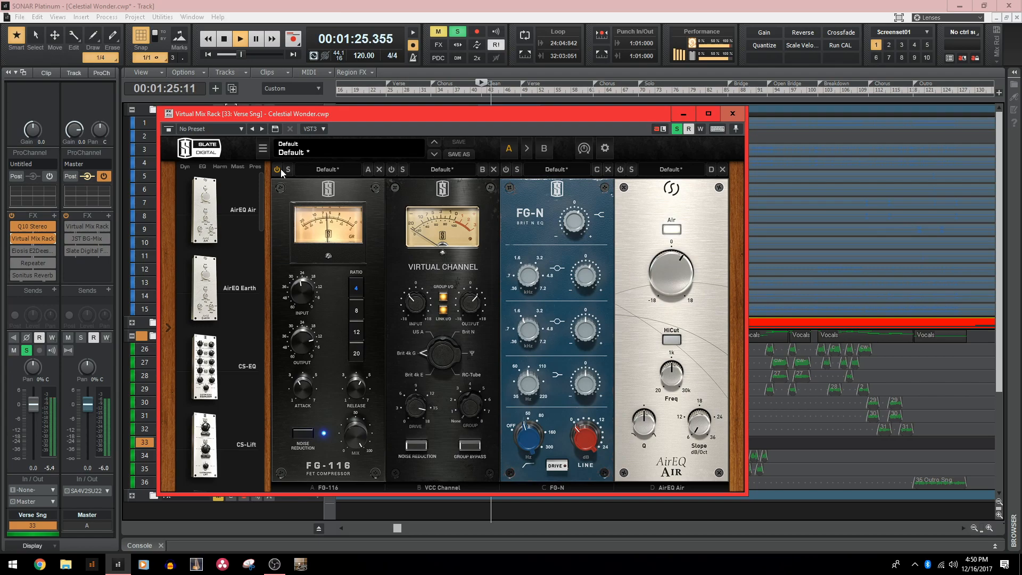
{"action": "left_click", "coordinate": [393, 173]}
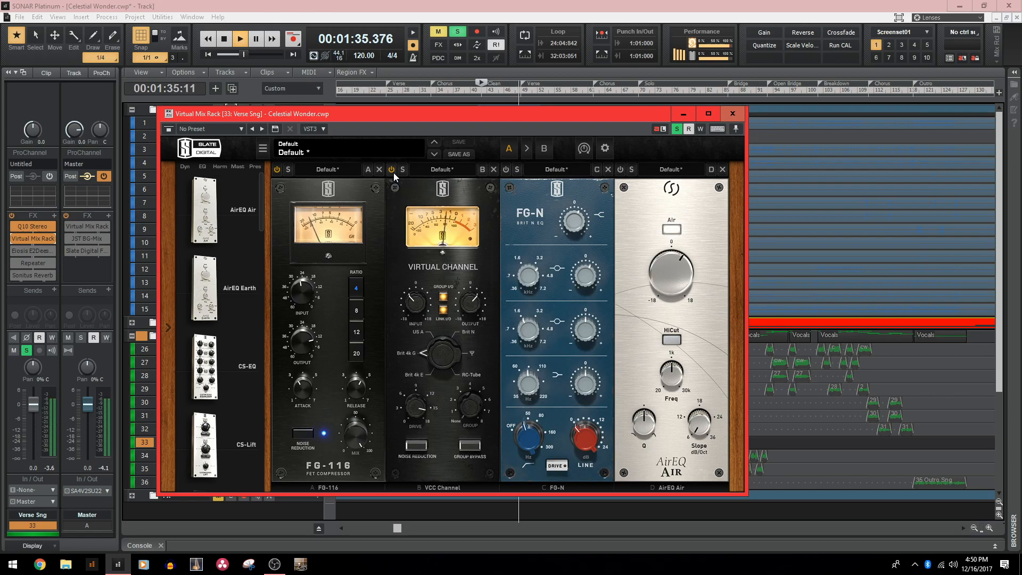
{"action": "key", "text": "space"}
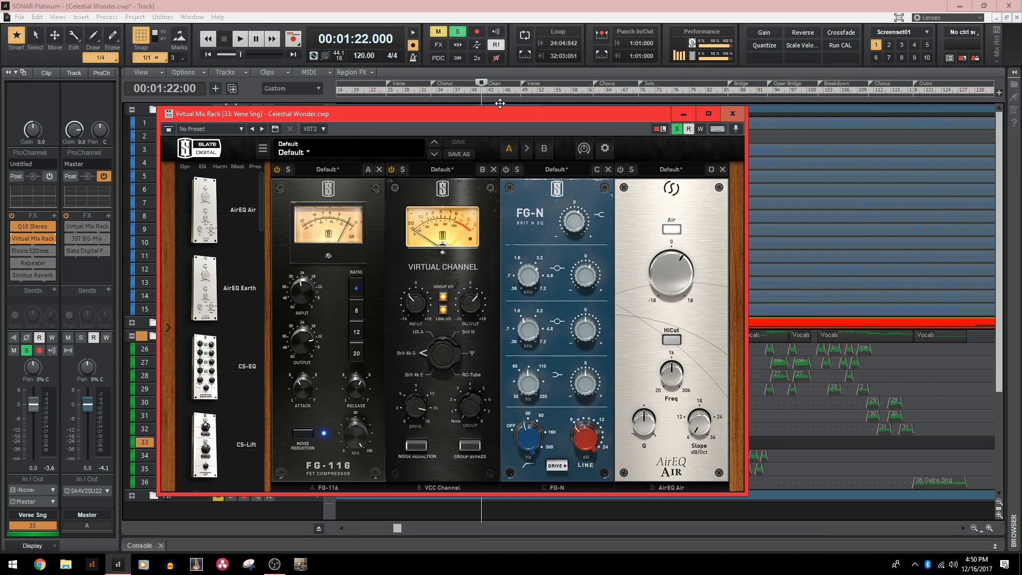
Switch on the rack's FG-N equalizer and AirEQ Air modules while auditioning Verse Sng, and close Virtual Mix Rack.
{"action": "left_click_drag", "start_coordinate": [528, 122], "coordinate": [451, 119]}
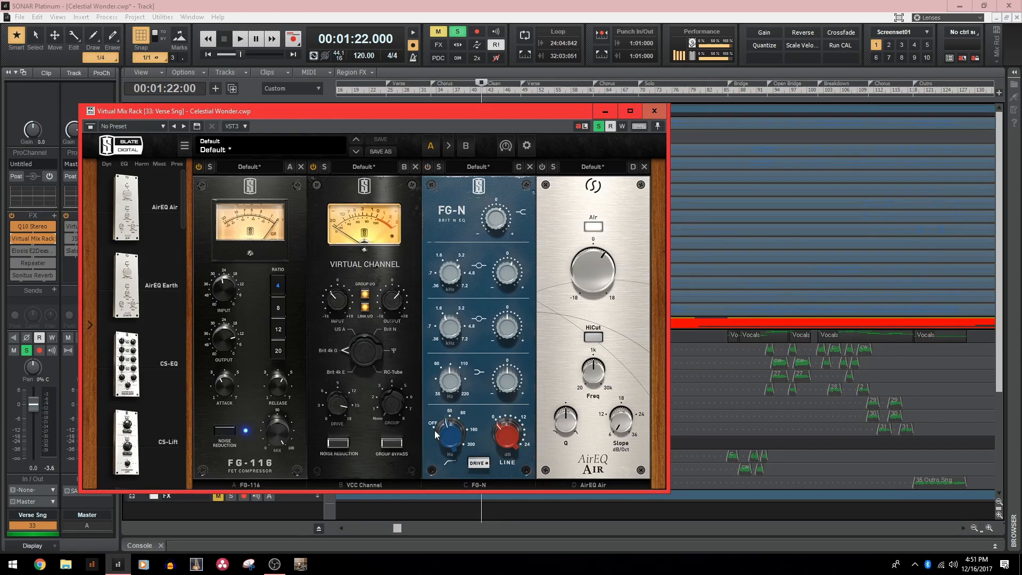
{"action": "mouse_move", "coordinate": [434, 429]}
{"action": "mouse_move", "coordinate": [450, 278]}
{"action": "mouse_move", "coordinate": [503, 228]}
{"action": "key", "text": "space"}
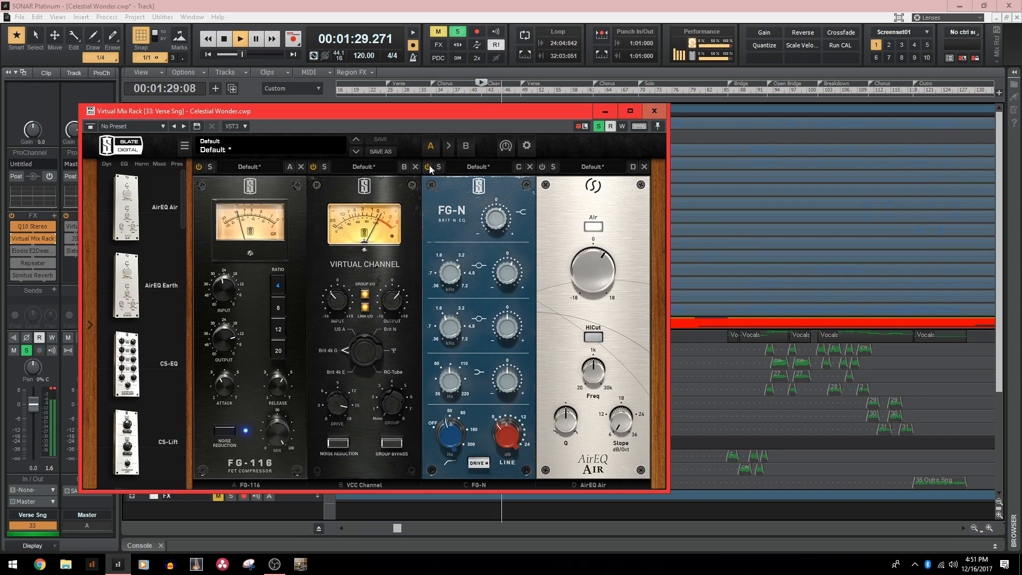
{"action": "key", "text": "space"}
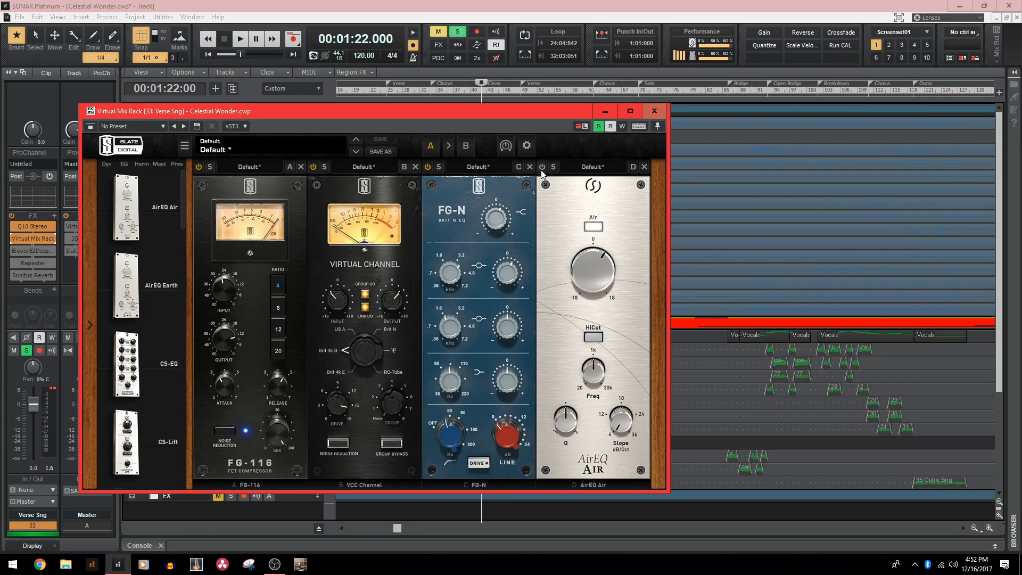
{"action": "key", "text": "space"}
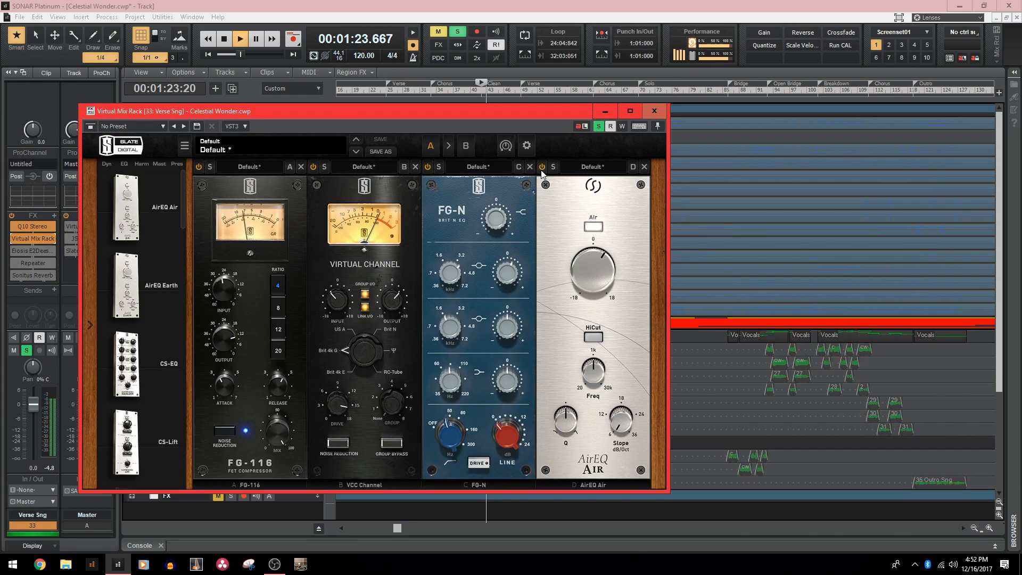
{"action": "left_click", "coordinate": [654, 110]}
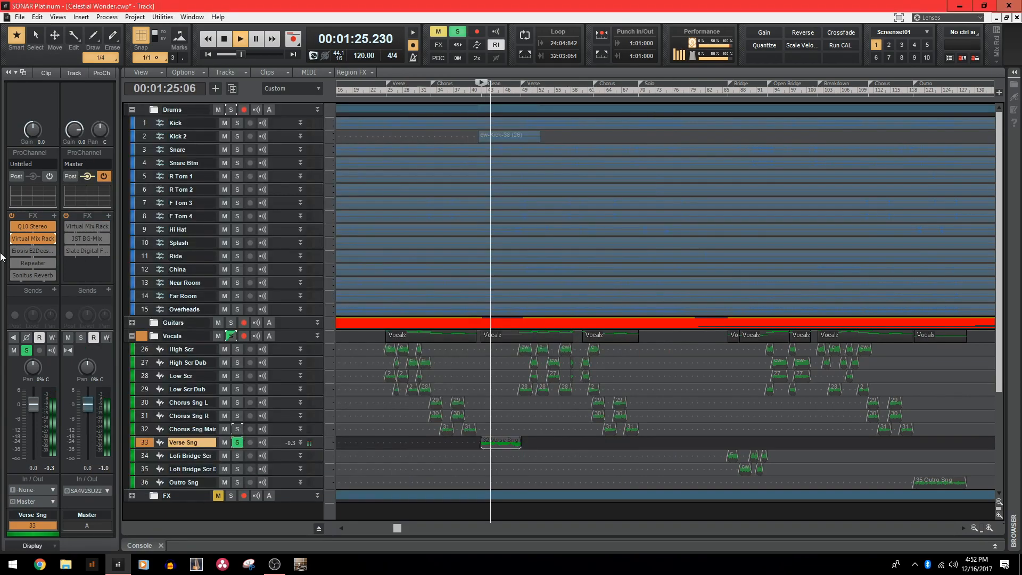
{"action": "key", "text": "space"}
Enable and open the Eiosis E2Deesser and the Repeater delay on Verse Sng.
{"action": "left_click", "coordinate": [15, 254]}
{"action": "double_click", "coordinate": [30, 250]}
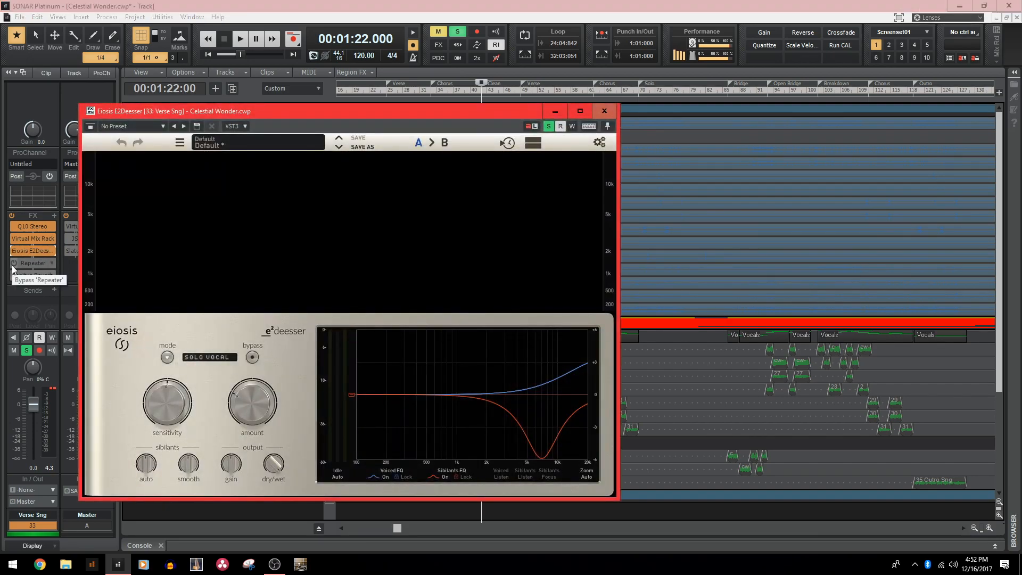
{"action": "left_click", "coordinate": [16, 265]}
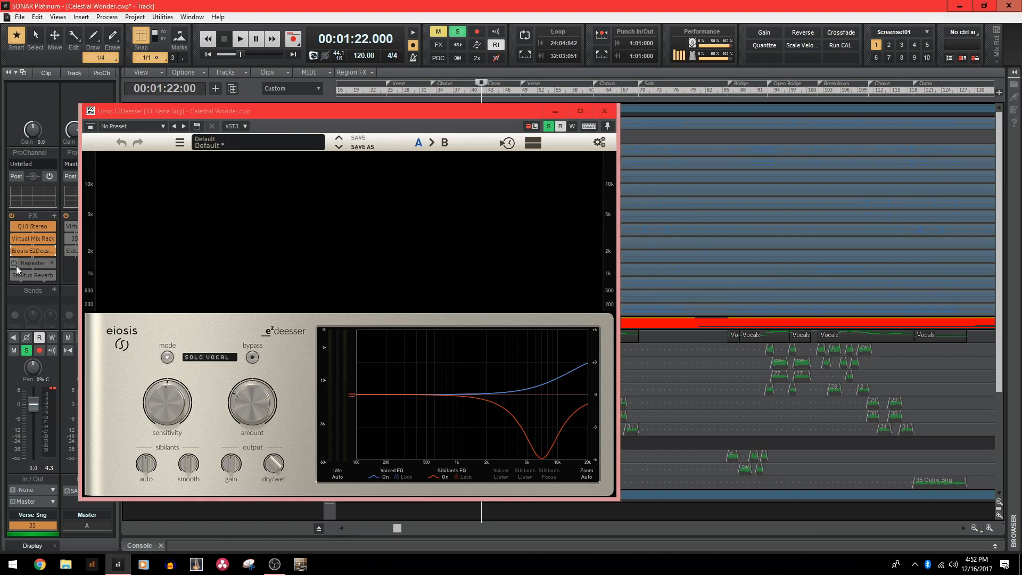
{"action": "double_click", "coordinate": [29, 263]}
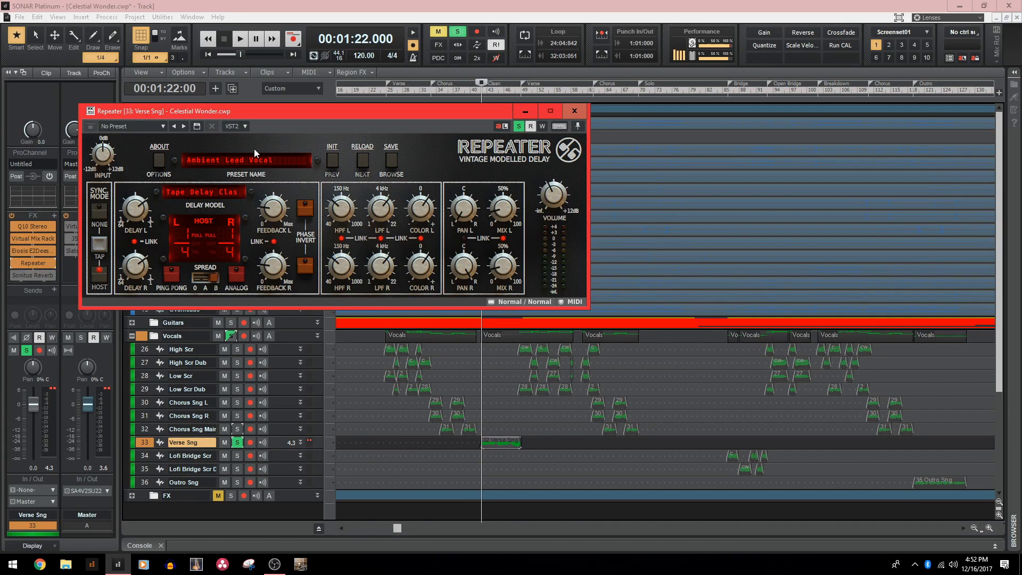
Bypass Repeater on Verse Sng and re-enable it during playback to compare the vocal without and with the delay.
{"action": "left_click", "coordinate": [14, 264]}
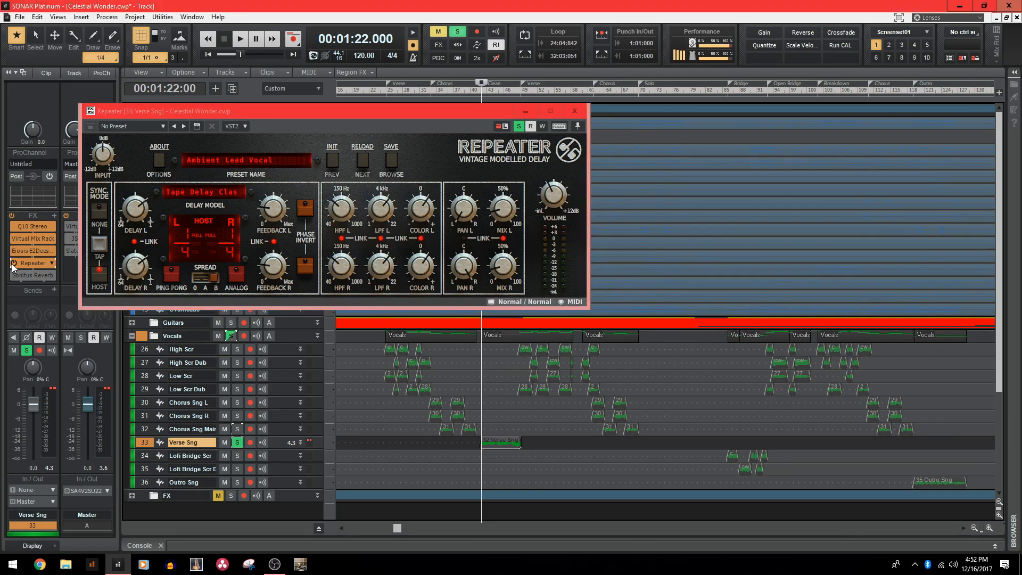
{"action": "key", "text": "space"}
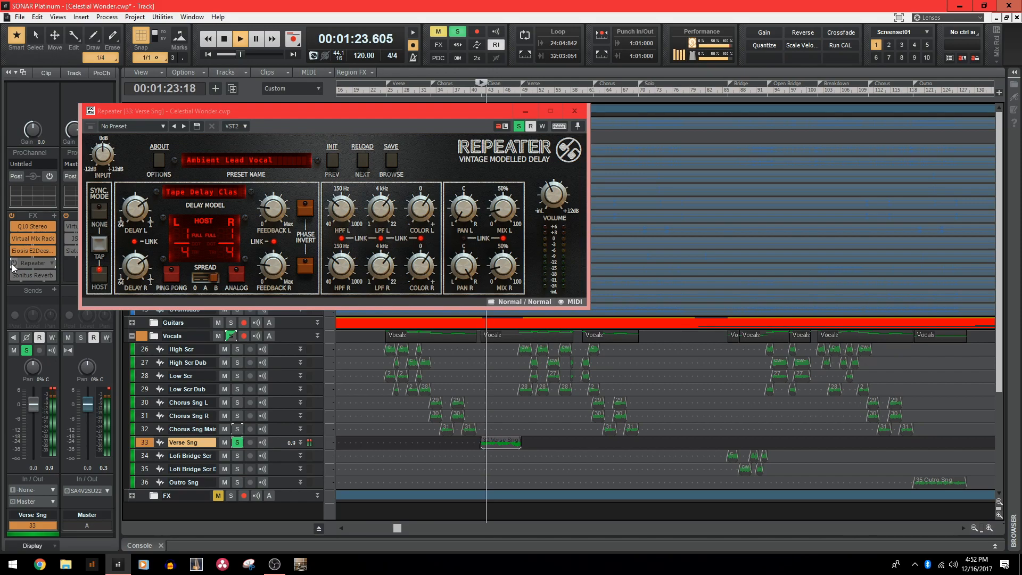
{"action": "left_click", "coordinate": [13, 265]}
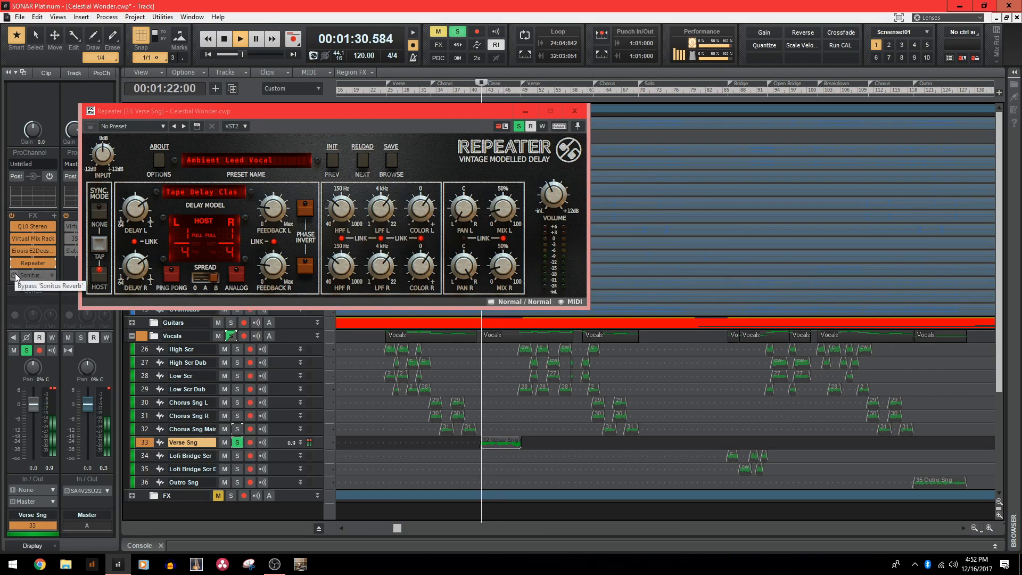
Enable and open Sonitus Reverb on Verse Sng, compare it bypassed and enabled during playback, and close its window.
{"action": "double_click", "coordinate": [24, 262]}
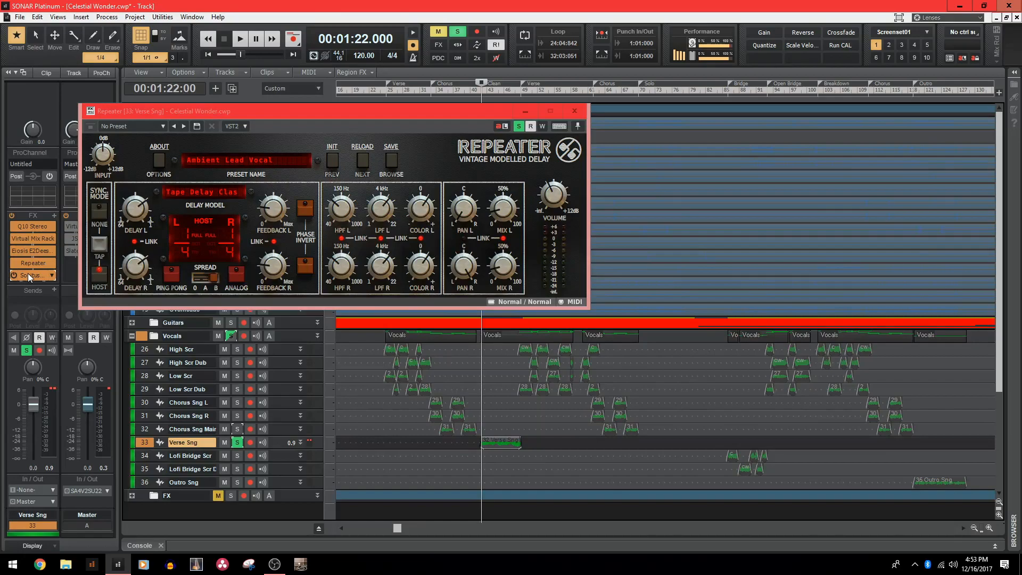
{"action": "double_click", "coordinate": [16, 275]}
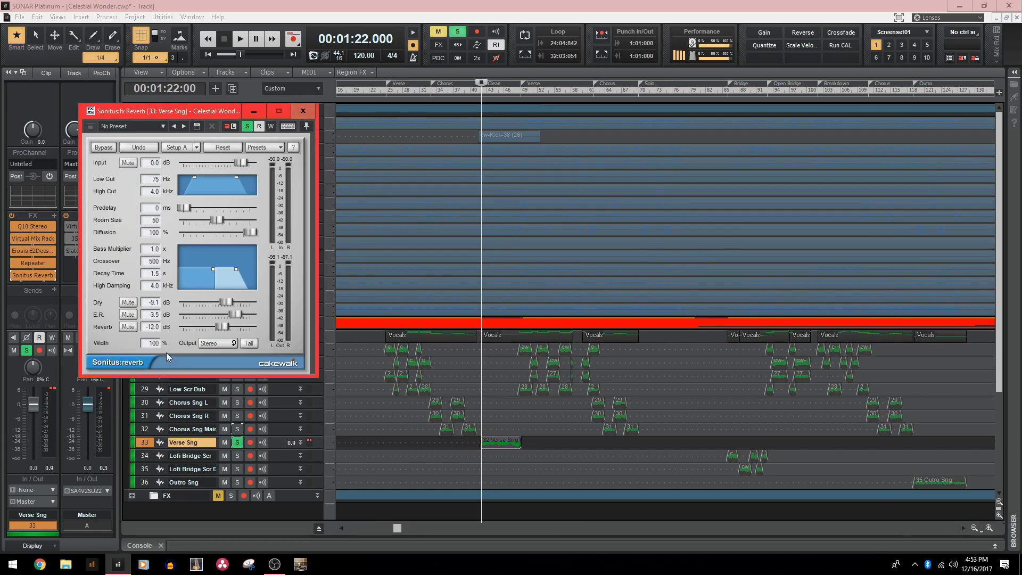
{"action": "left_click", "coordinate": [14, 276]}
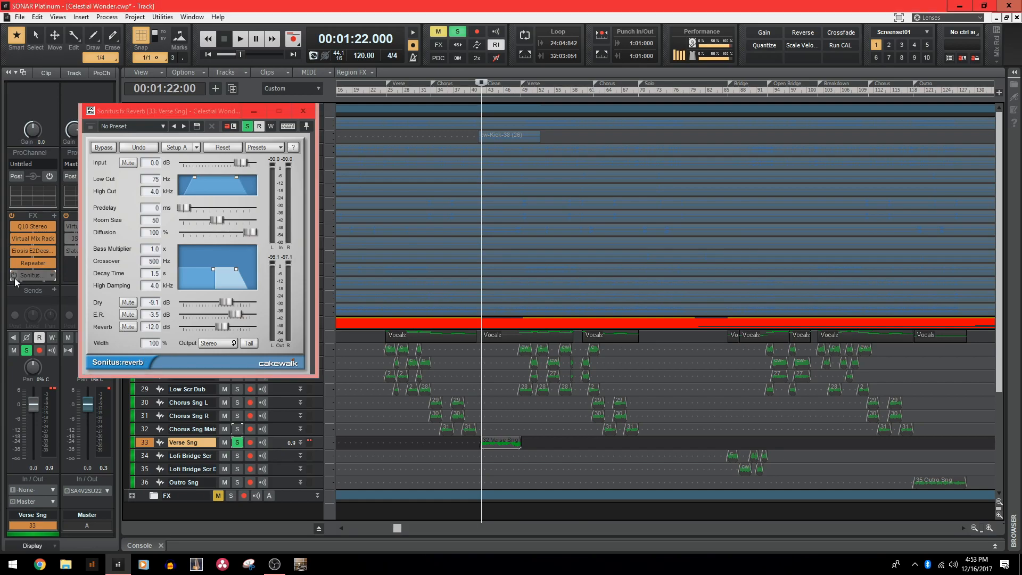
{"action": "key", "text": "space"}
{"action": "left_click", "coordinate": [14, 276]}
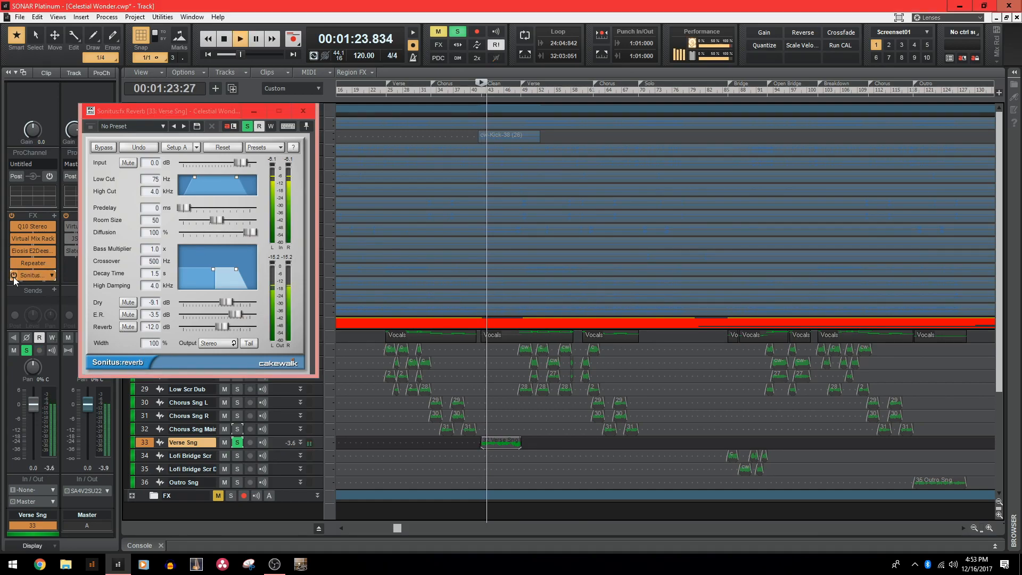
{"action": "key", "text": "space"}
{"action": "left_click", "coordinate": [303, 110]}
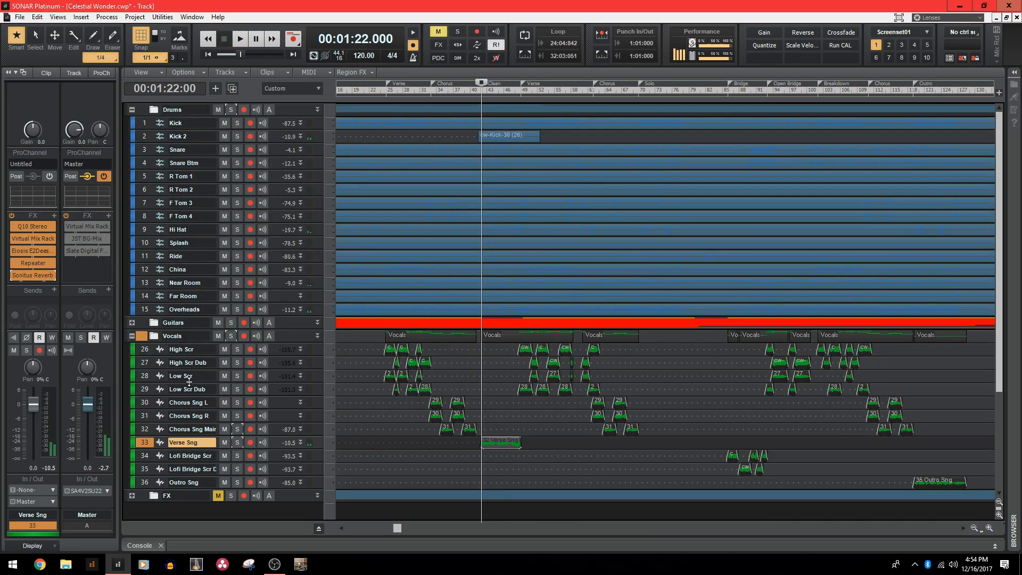
Audition the unsoloed Verse Sng in the full mix from 01:22:00.
{"action": "key", "text": "space"}
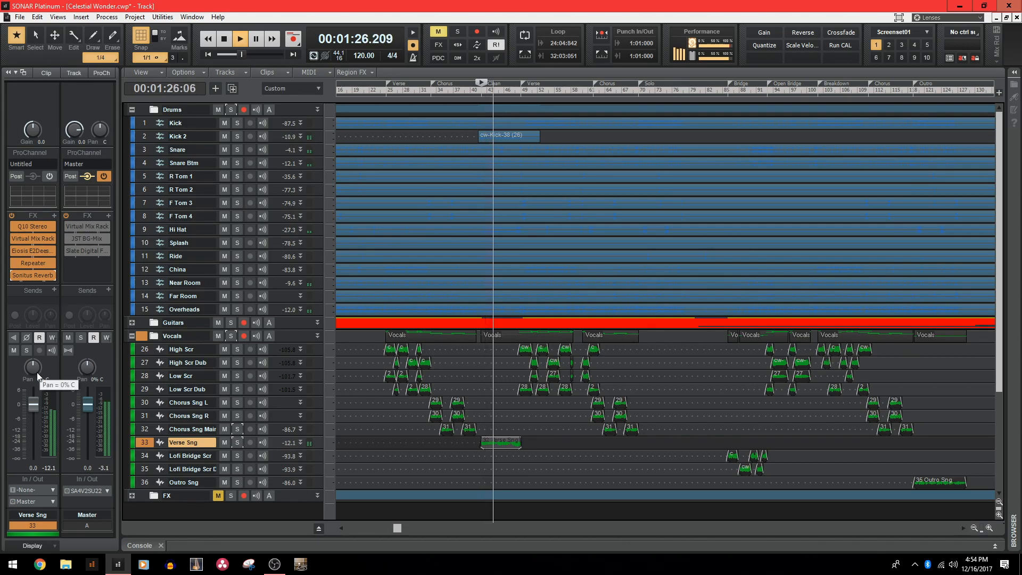
{"action": "key", "text": "space"}
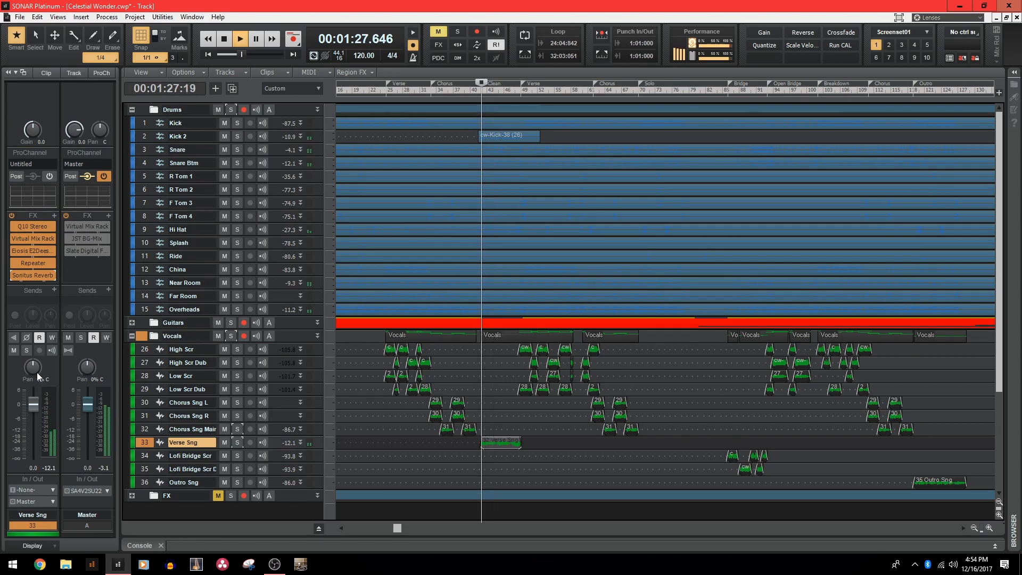
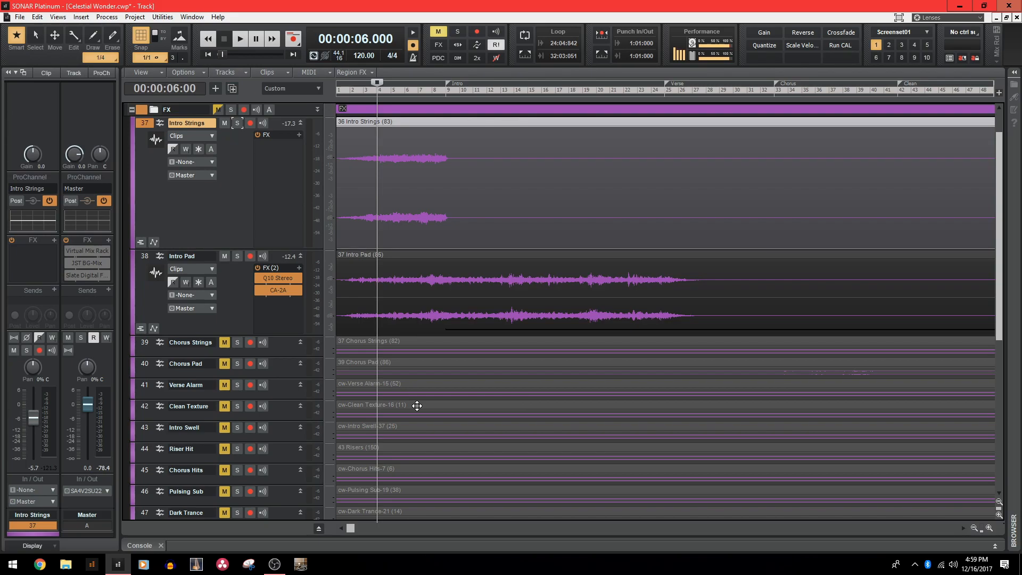
Select Intro Strings and audition it soloed from 00:06:00, and unsolo it to hear it together with Intro Pad.
{"action": "left_click", "coordinate": [323, 330]}
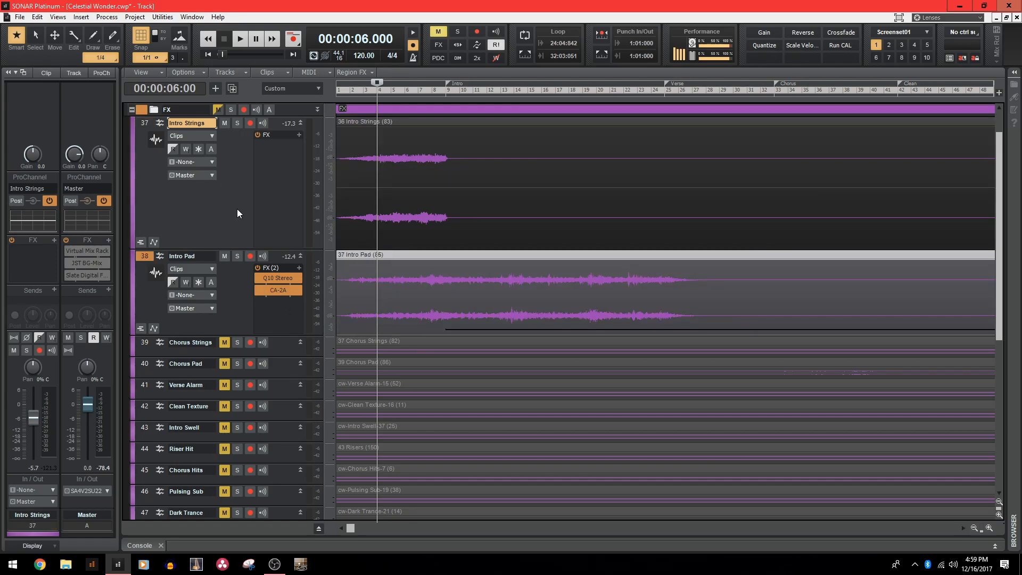
{"action": "left_click", "coordinate": [142, 122]}
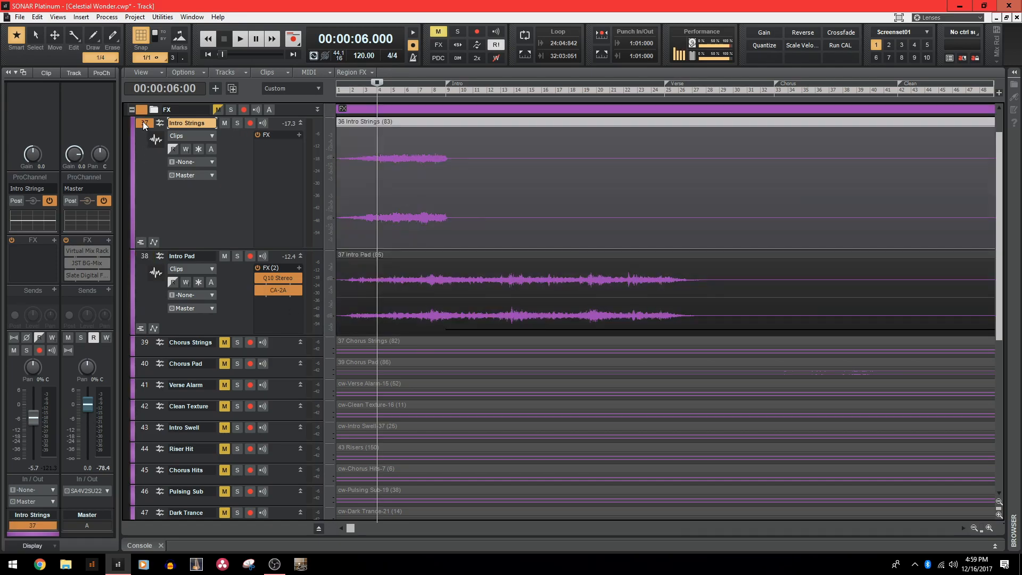
{"action": "left_click", "coordinate": [237, 123]}
{"action": "key", "text": "space"}
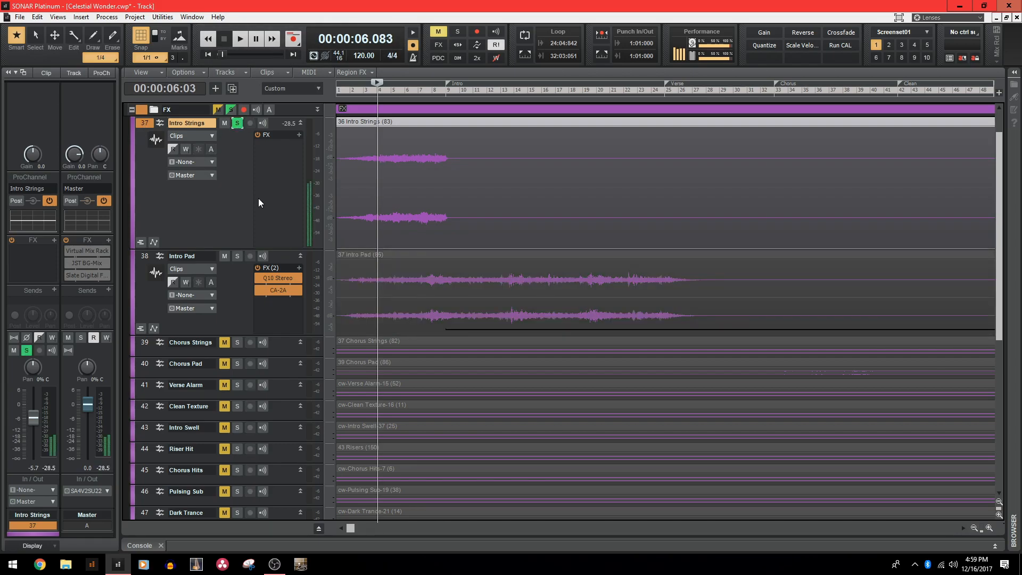
{"action": "left_click", "coordinate": [238, 123]}
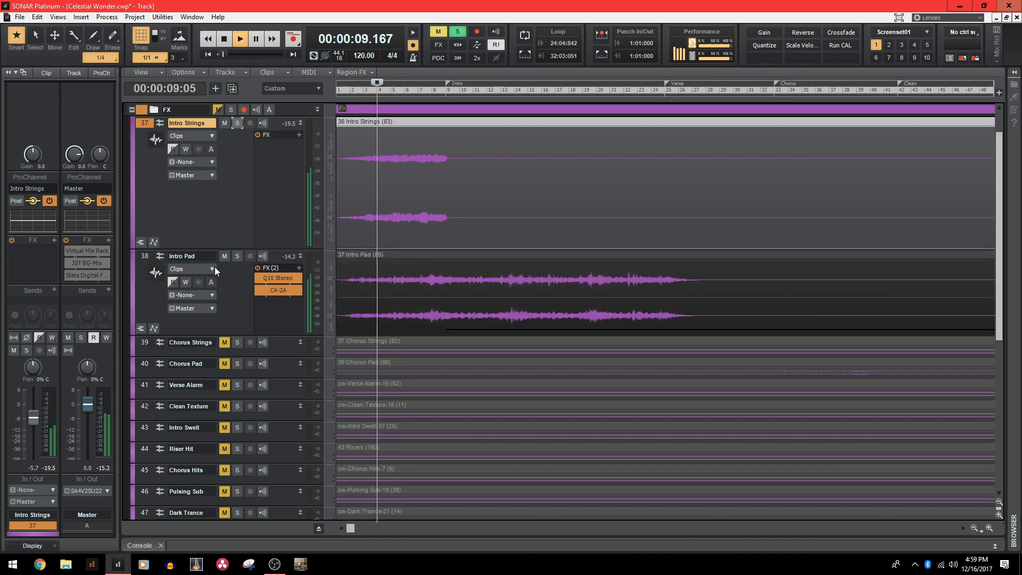
{"action": "key", "text": "space"}
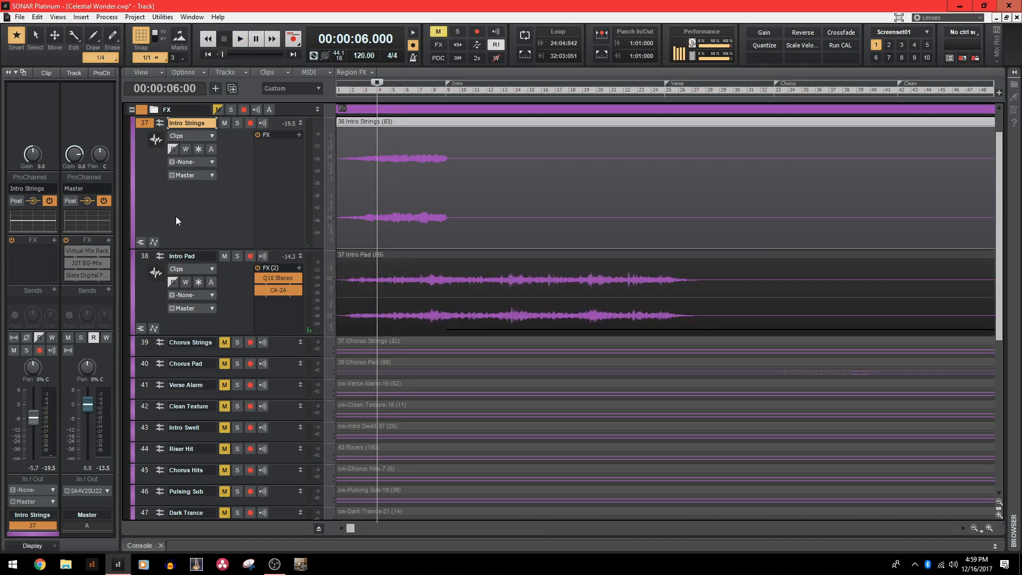
Reduce the Intro Strings track height, solo Intro Pad, and examine its Q10 Stereo equalizer and CA-2A compressor settings.
{"action": "left_click_drag", "start_coordinate": [196, 249], "coordinate": [213, 165]}
{"action": "left_click", "coordinate": [240, 171]}
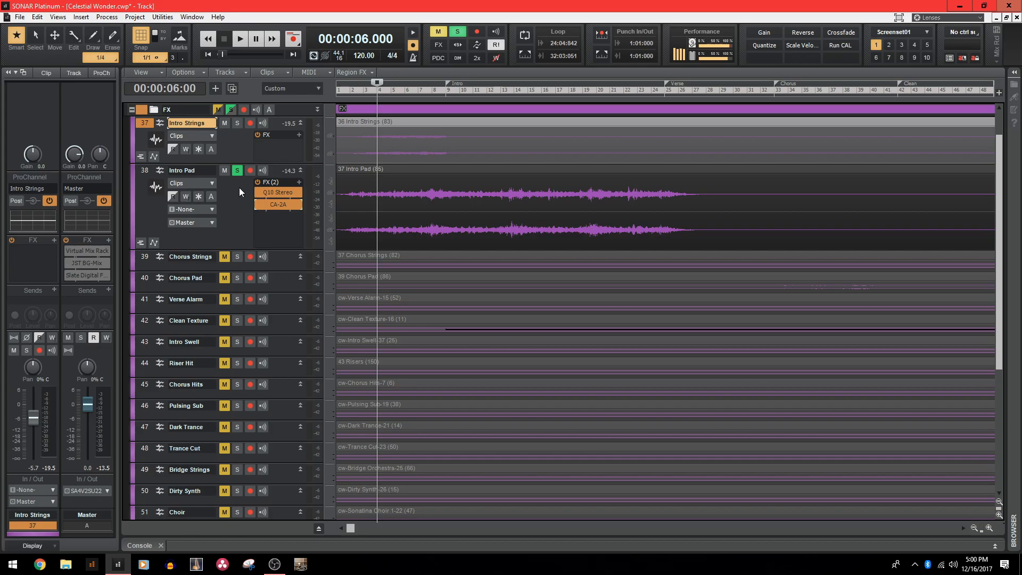
{"action": "double_click", "coordinate": [285, 192]}
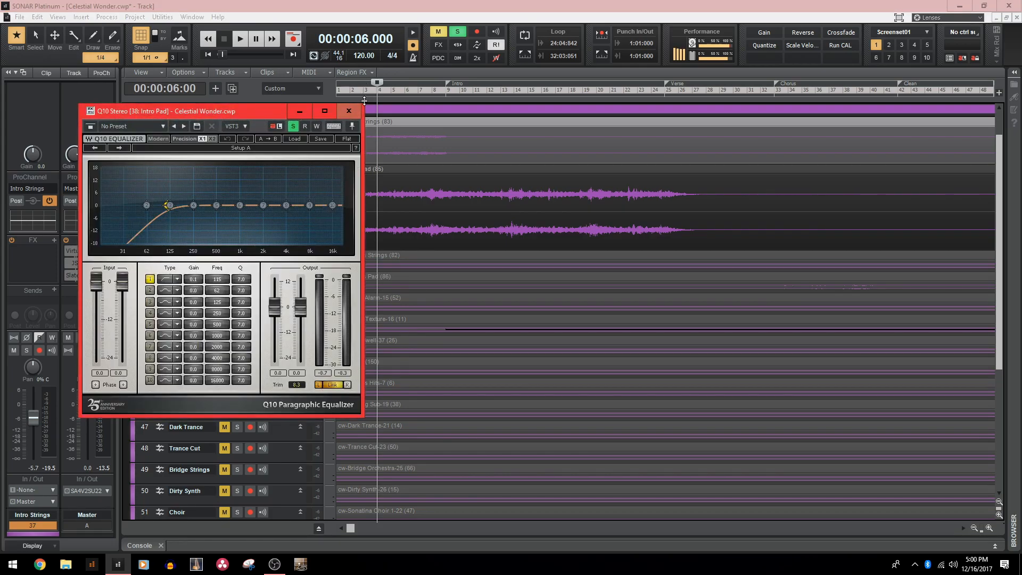
{"action": "left_click", "coordinate": [349, 110]}
{"action": "double_click", "coordinate": [278, 205]}
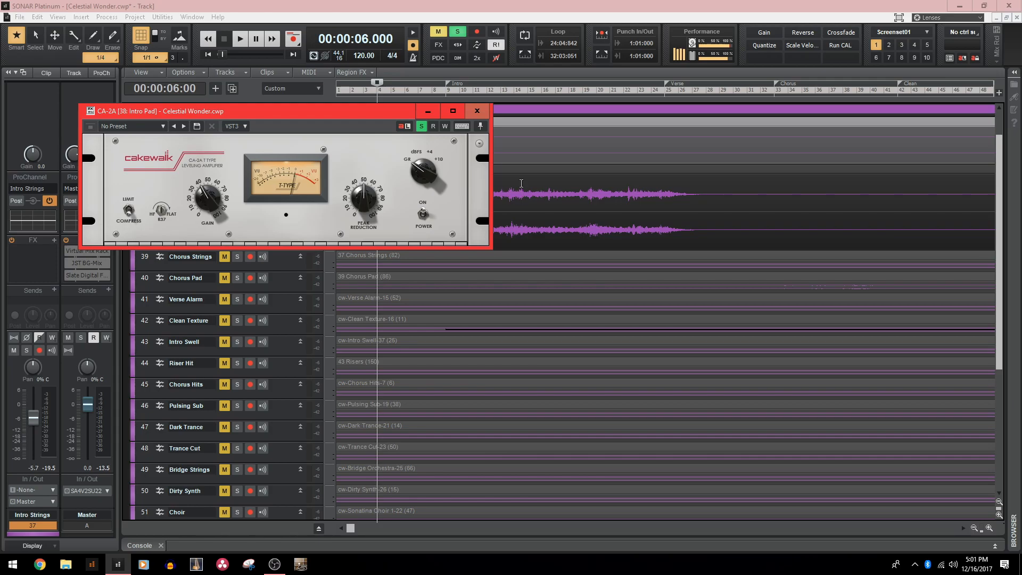
{"action": "left_click", "coordinate": [477, 110]}
Play the soloed Intro Pad from 00:06:00, enable its Q10 Stereo and CA-2A effects, watch the CA-2A meter, and close its window.
{"action": "key", "text": "space"}
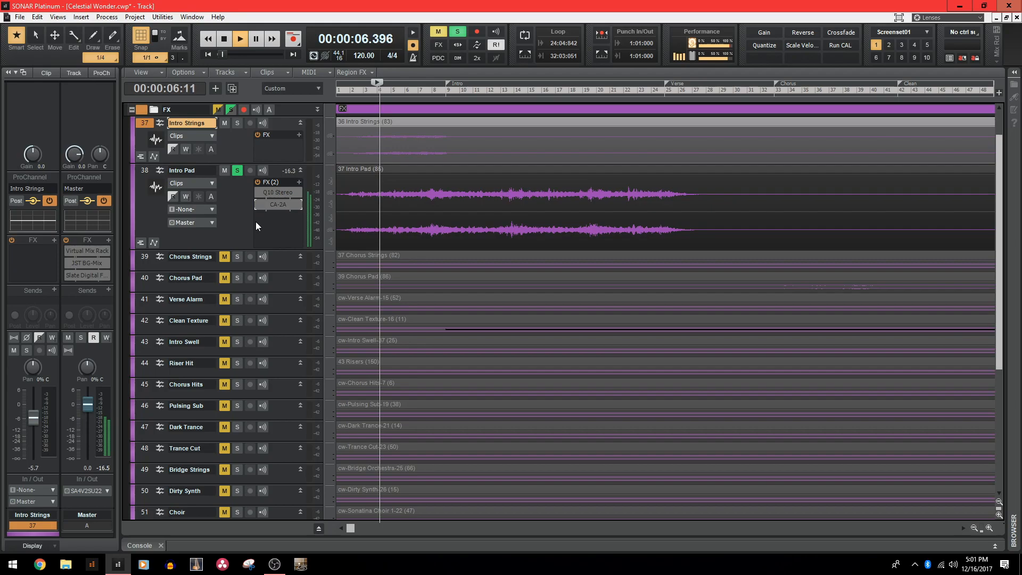
{"action": "left_click", "coordinate": [256, 190]}
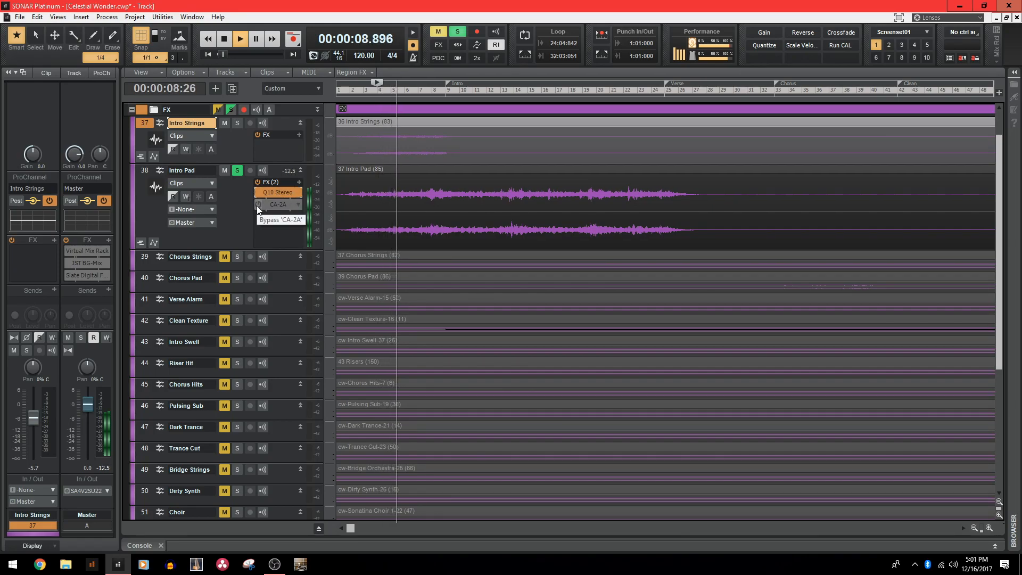
{"action": "left_click", "coordinate": [257, 206]}
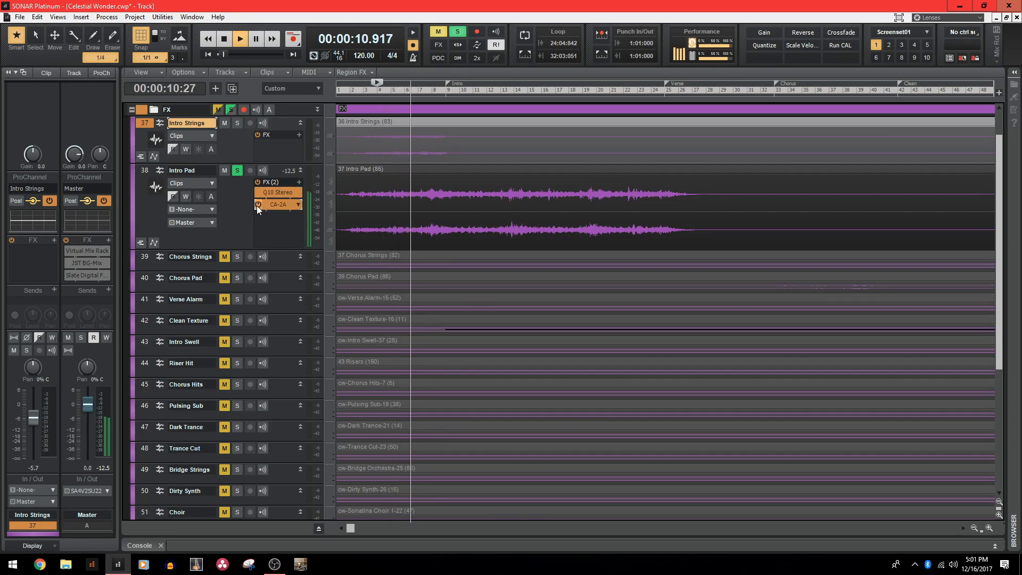
{"action": "left_click", "coordinate": [278, 206]}
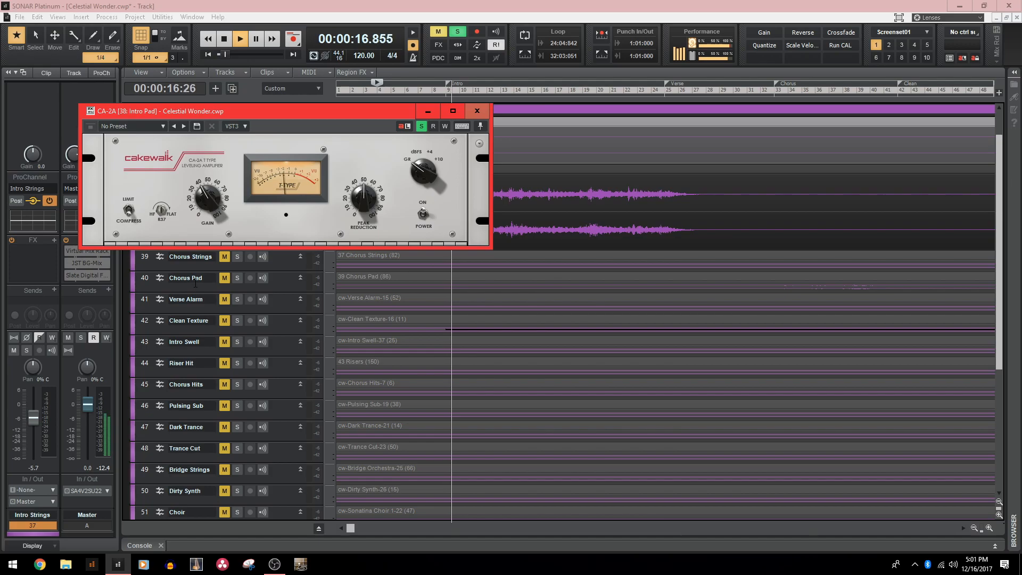
{"action": "key", "text": "space"}
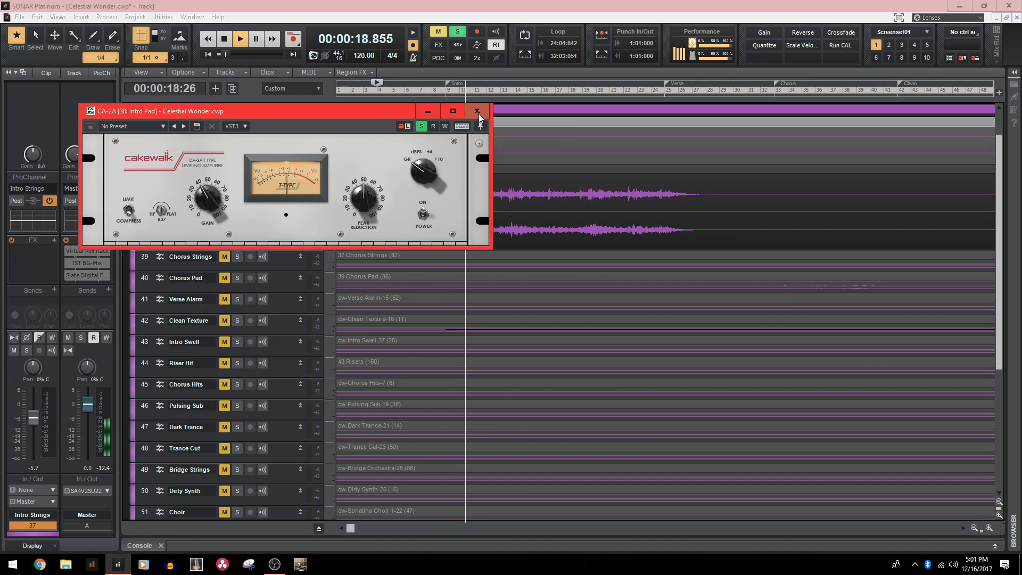
{"action": "left_click", "coordinate": [477, 111]}
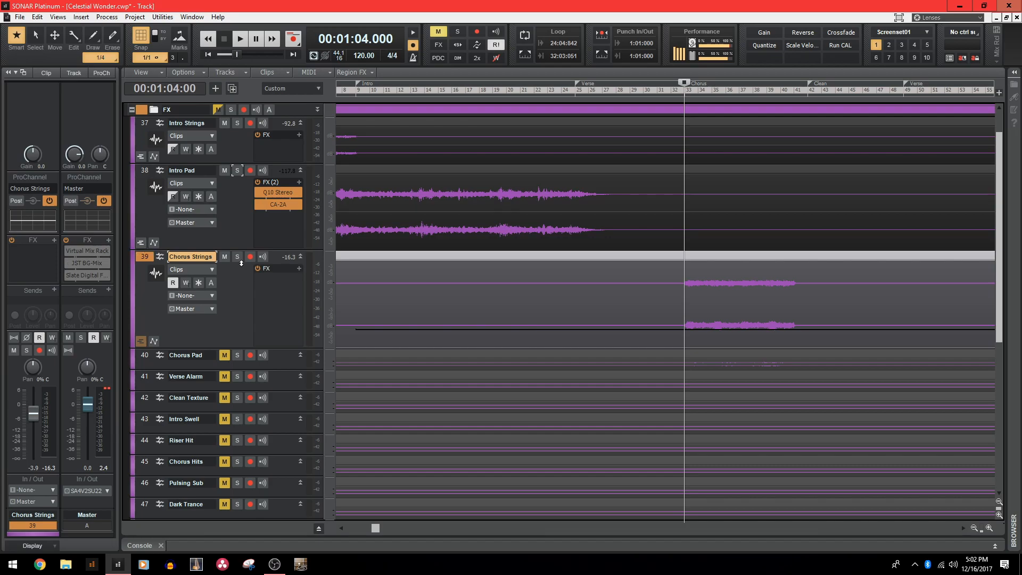
Audition Chorus Strings in the mix from 01:04:00, comparing it muted and unmuted during playback.
{"action": "key", "text": "space"}
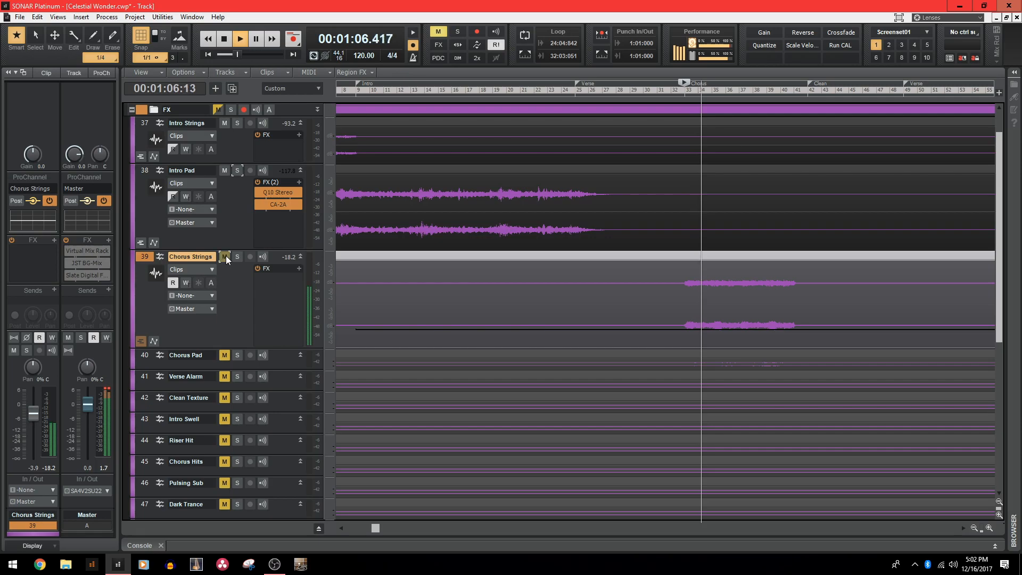
{"action": "left_click", "coordinate": [225, 256]}
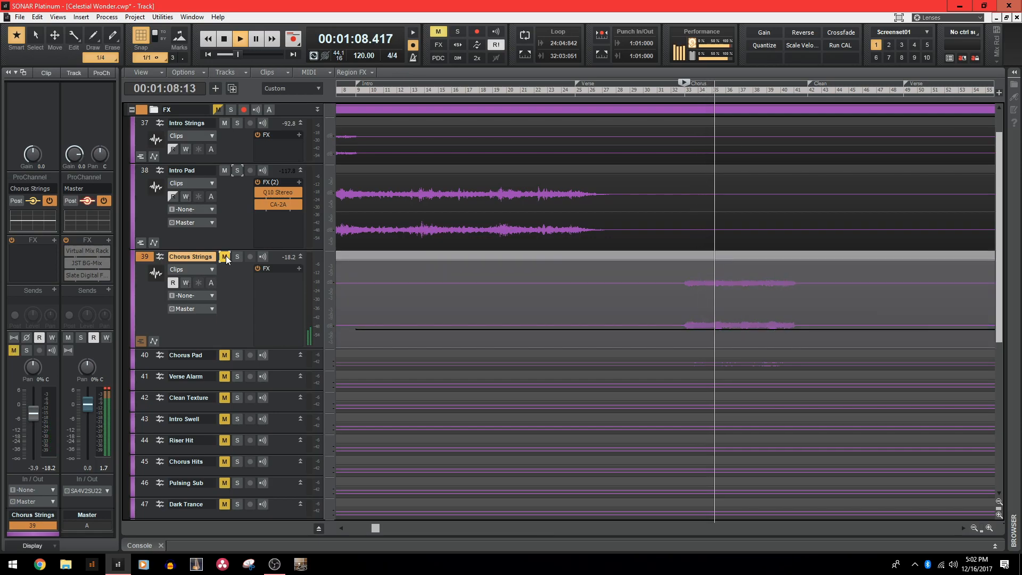
{"action": "left_click", "coordinate": [225, 256]}
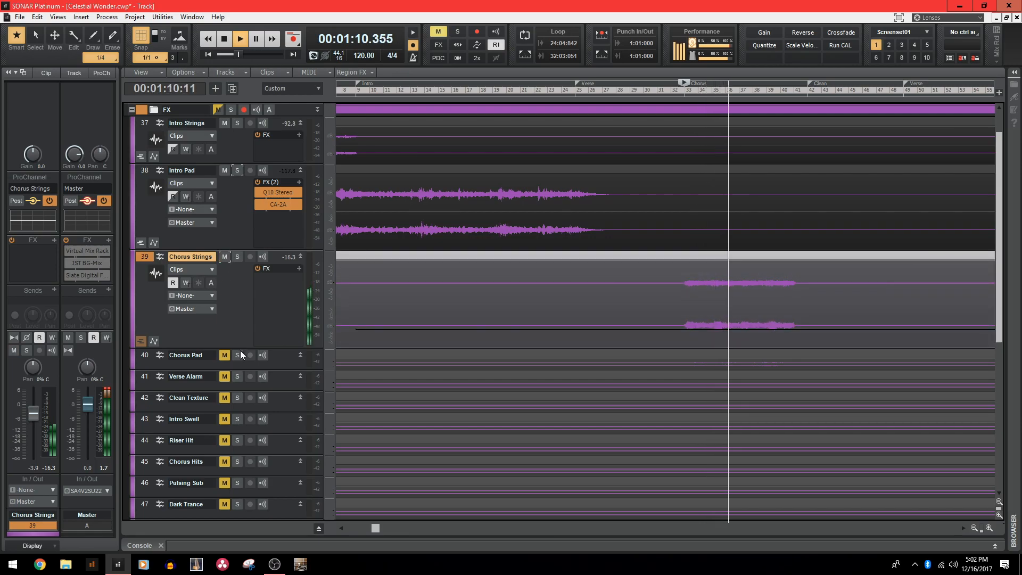
{"action": "key", "text": "space"}
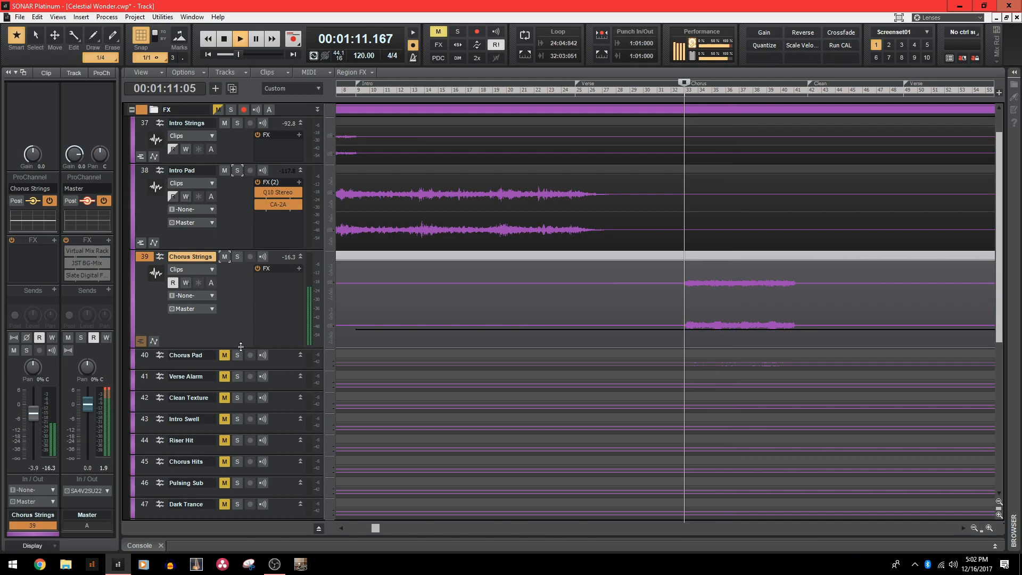
Expand the Chorus Pad track and audition it in the mix from 01:04:00, first muted and then unmuted.
{"action": "left_click", "coordinate": [240, 346]}
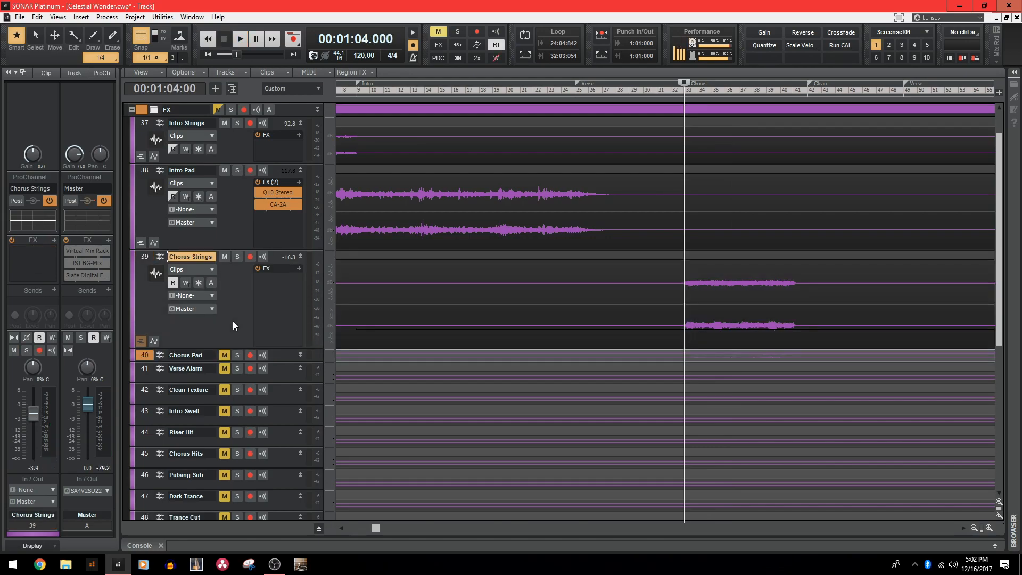
{"action": "left_click_drag", "start_coordinate": [287, 362], "coordinate": [280, 444]}
{"action": "left_click", "coordinate": [224, 355]}
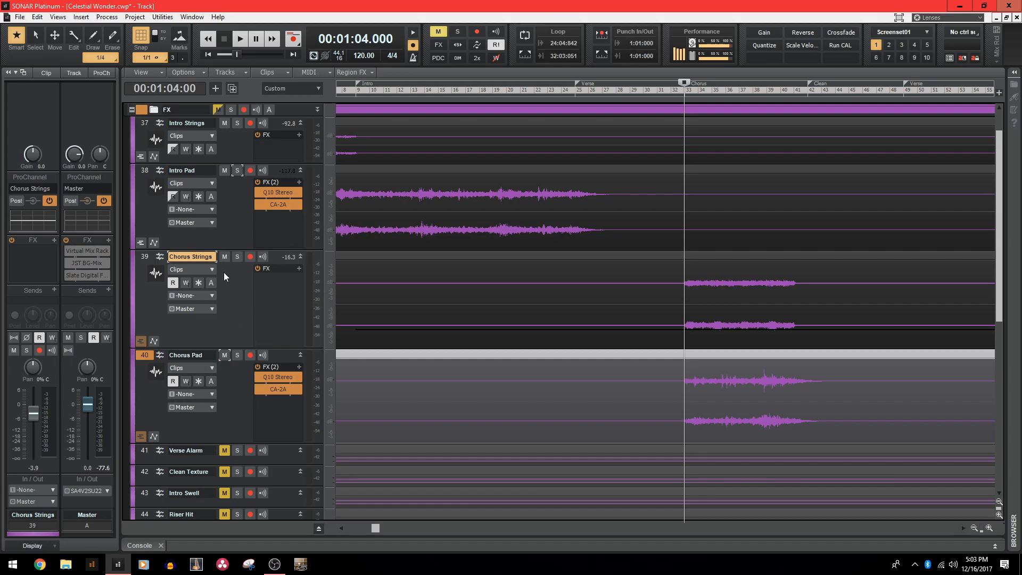
{"action": "left_click", "coordinate": [225, 355]}
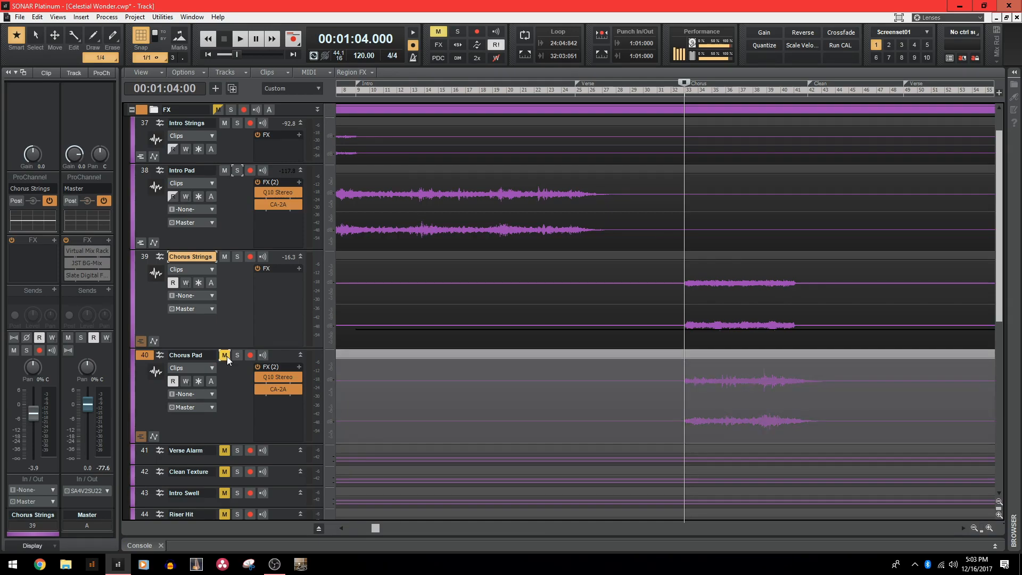
{"action": "key", "text": "space"}
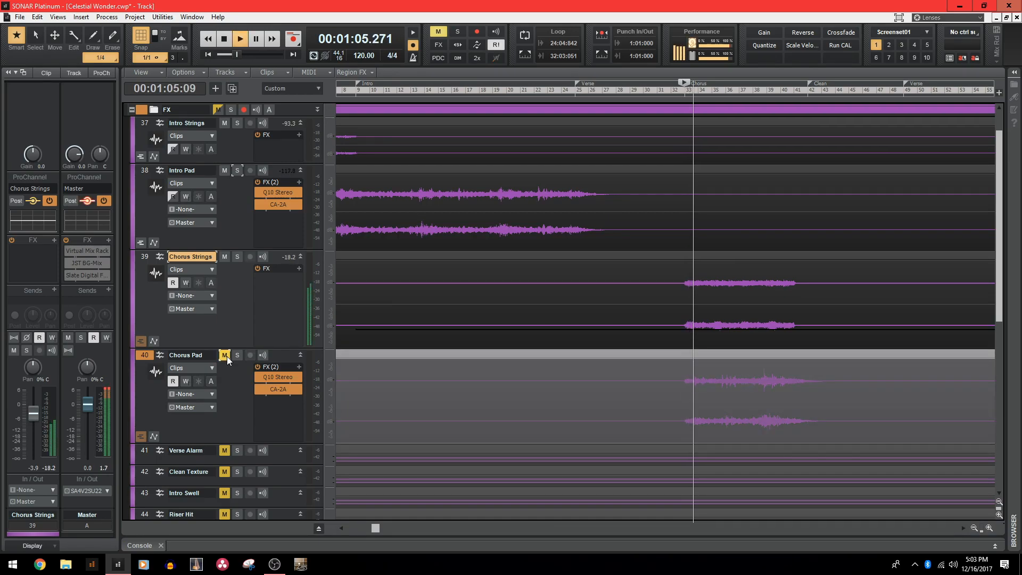
{"action": "left_click", "coordinate": [225, 355]}
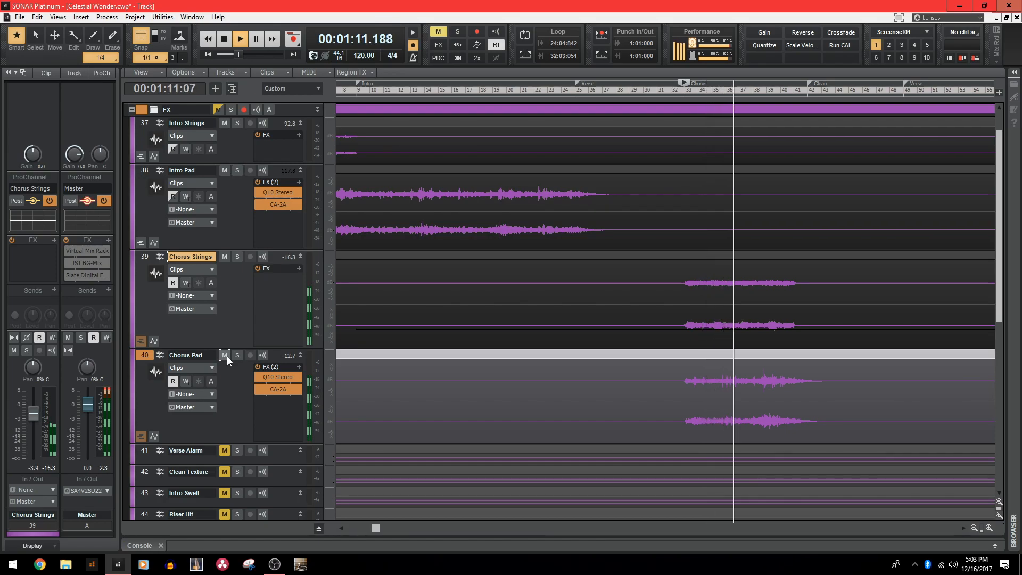
{"action": "key", "text": "space"}
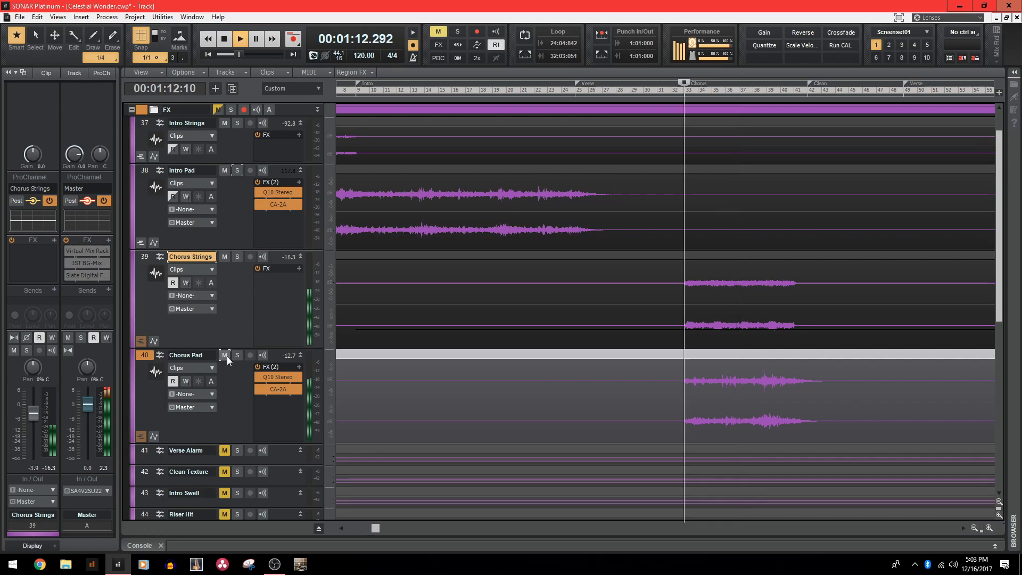
Move the playhead to 00:48:00, unmute, select and solo Verse Alarm, and examine its Q10 Stereo equalizer curve.
{"action": "scroll", "coordinate": [226, 356], "scroll_direction": "down", "scroll_amount": 3}
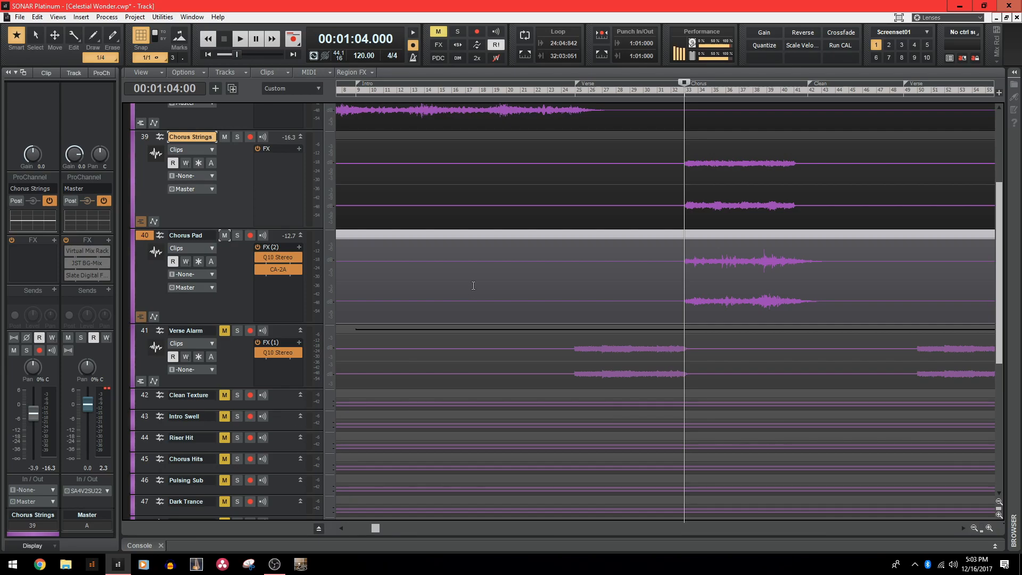
{"action": "left_click", "coordinate": [575, 92]}
{"action": "left_click", "coordinate": [224, 331]}
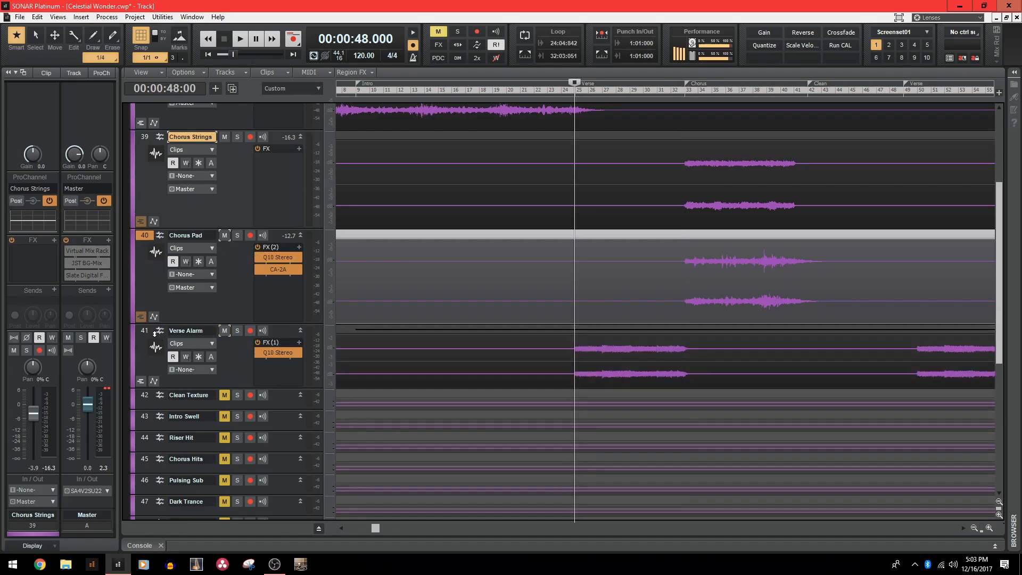
{"action": "left_click", "coordinate": [151, 331]}
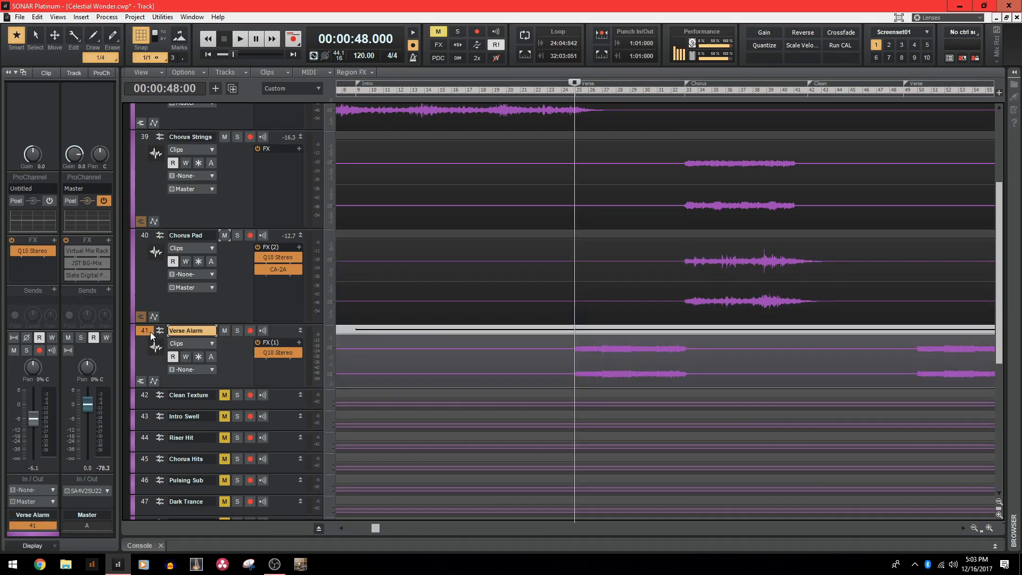
{"action": "left_click", "coordinate": [237, 330]}
{"action": "double_click", "coordinate": [279, 352]}
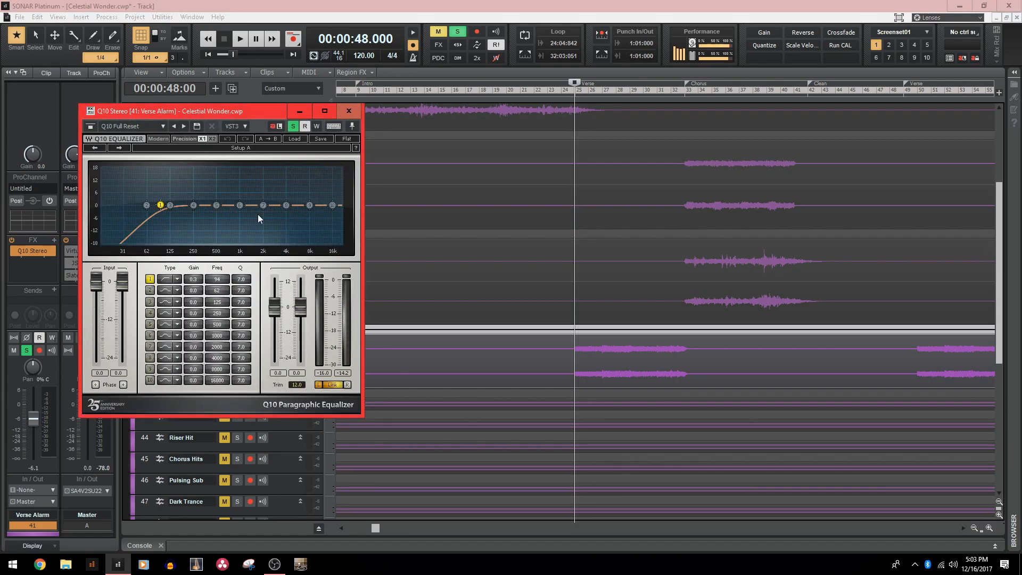
{"action": "left_click", "coordinate": [348, 111]}
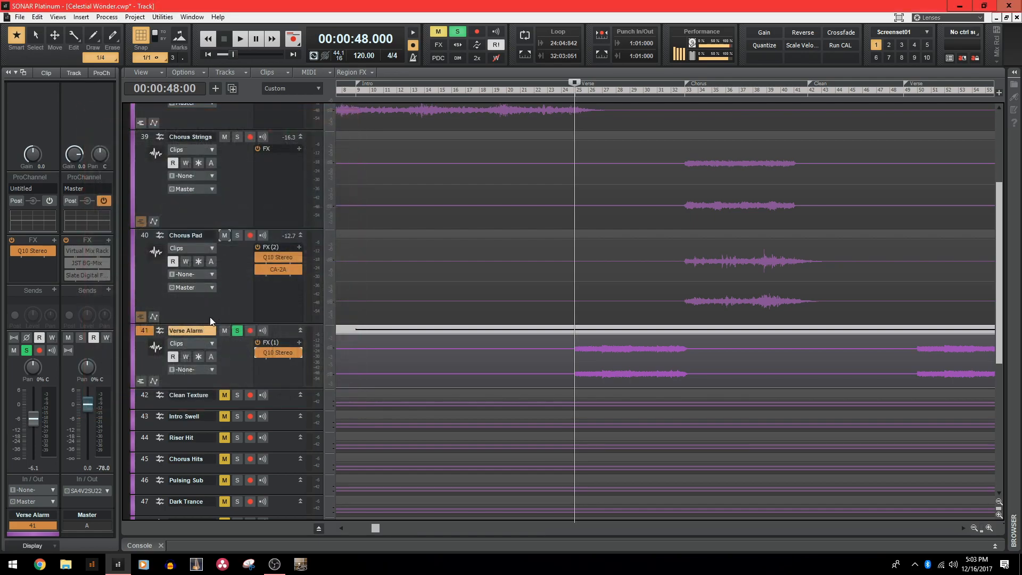
Unsolo Verse Alarm and audition it in the mix from 00:48:00, comparing it muted and unmuted.
{"action": "left_click", "coordinate": [238, 330]}
{"action": "key", "text": "space"}
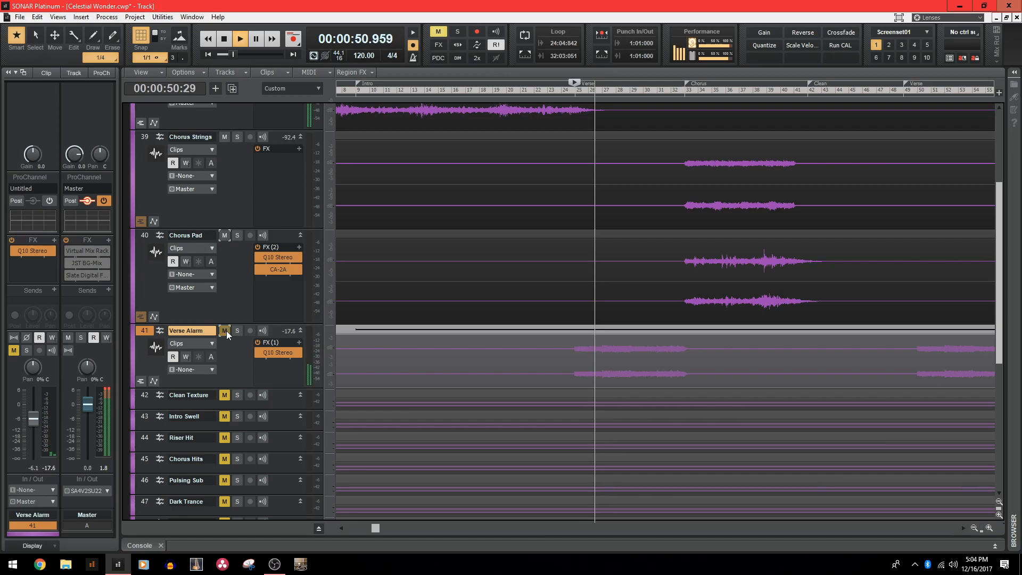
{"action": "left_click", "coordinate": [144, 331]}
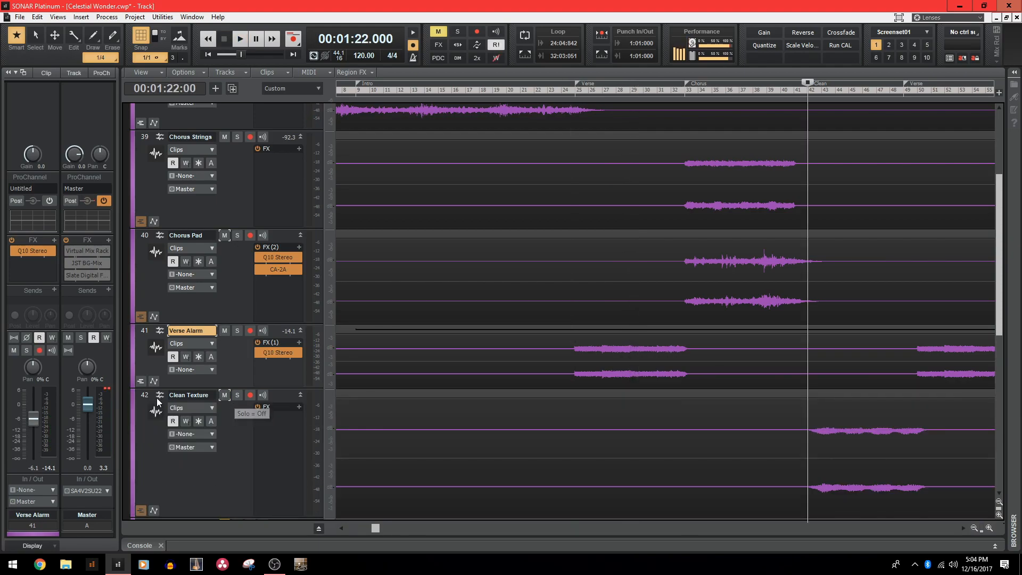
Select Clean Texture and audition it from 01:22:00, comparing it soloed, in the mix, and muted.
{"action": "left_click", "coordinate": [145, 395]}
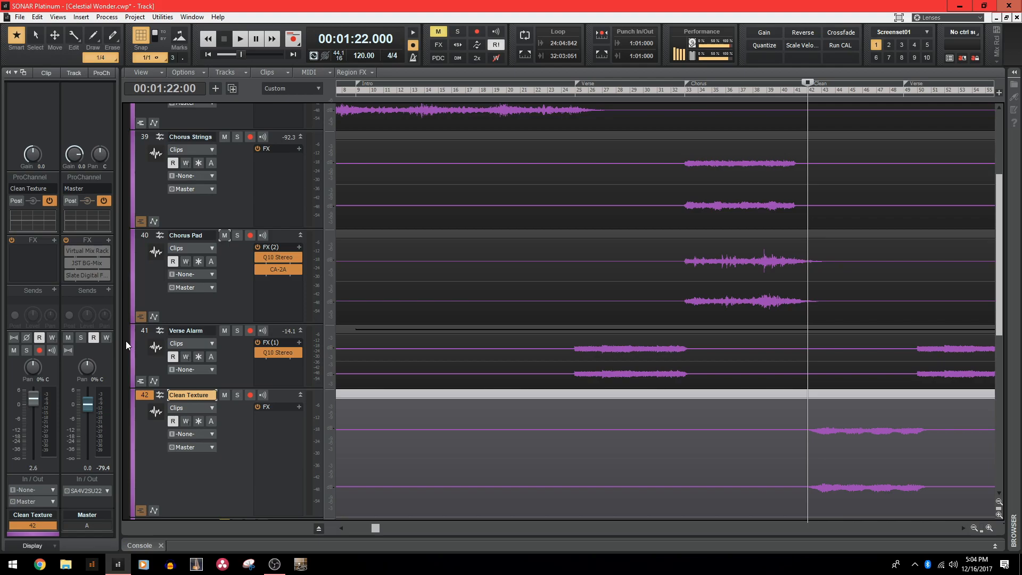
{"action": "scroll", "coordinate": [226, 407], "scroll_direction": "down", "scroll_amount": 3}
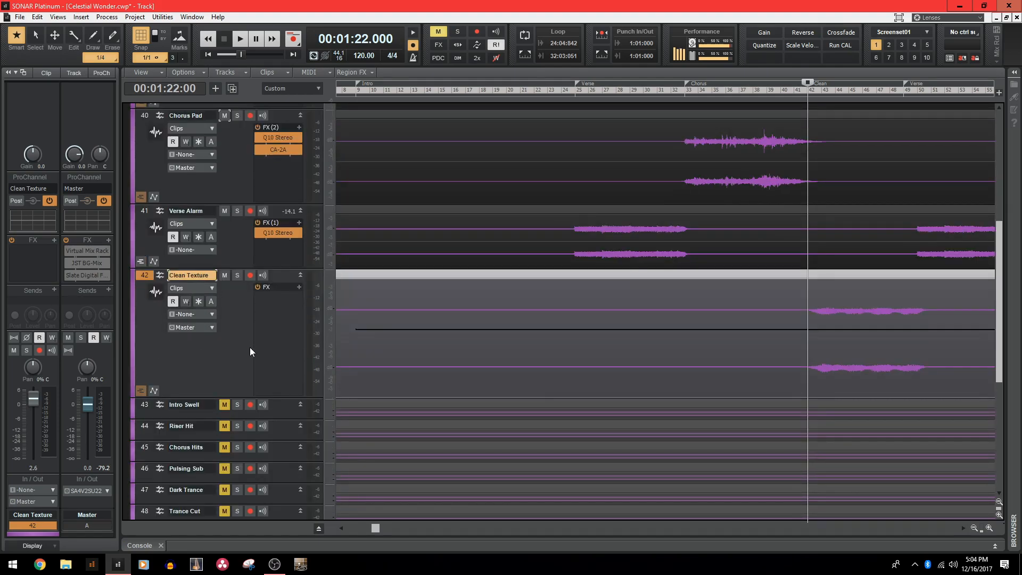
{"action": "left_click_drag", "start_coordinate": [375, 531], "coordinate": [403, 524]}
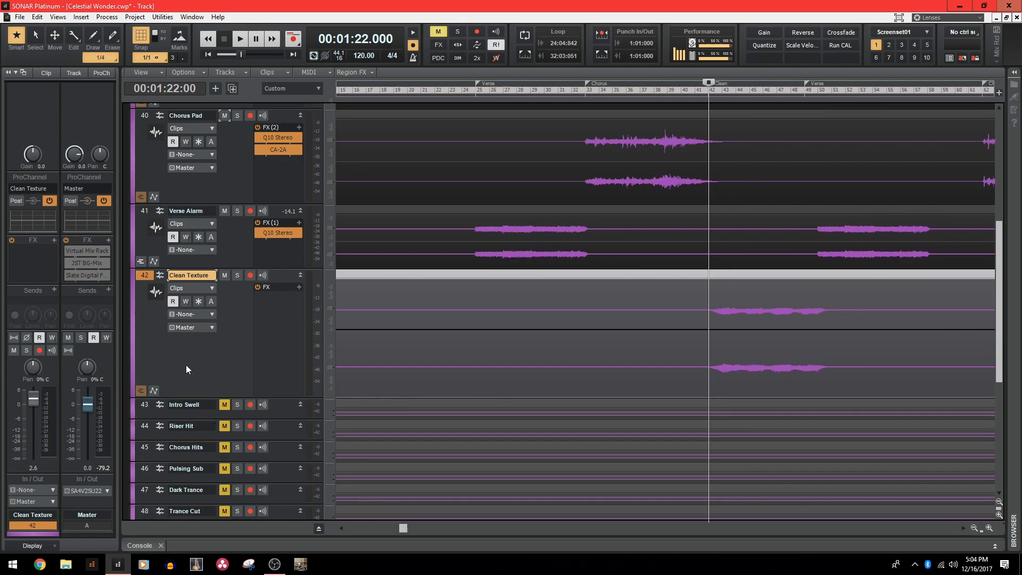
{"action": "key", "text": "space"}
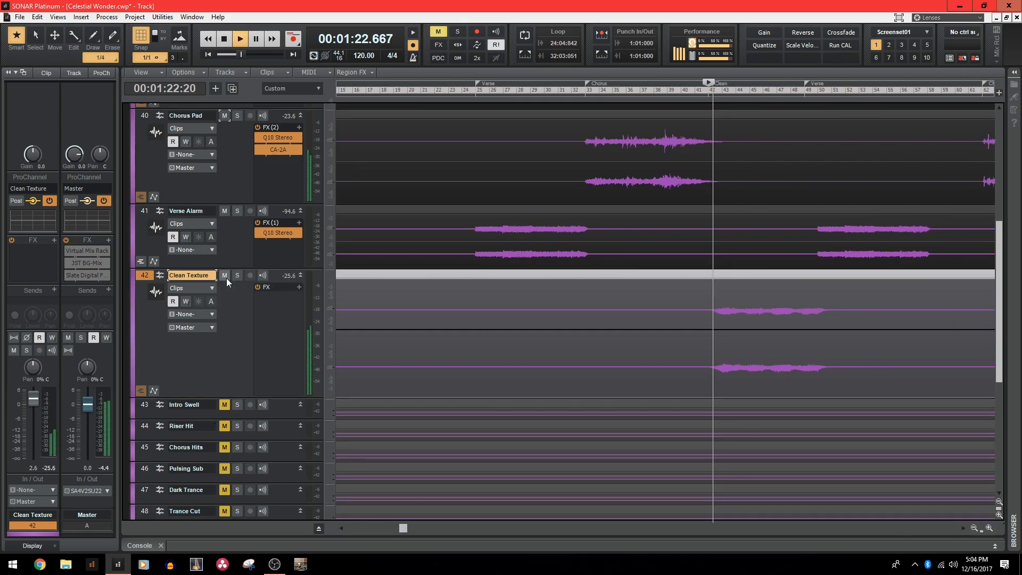
{"action": "left_click", "coordinate": [238, 277]}
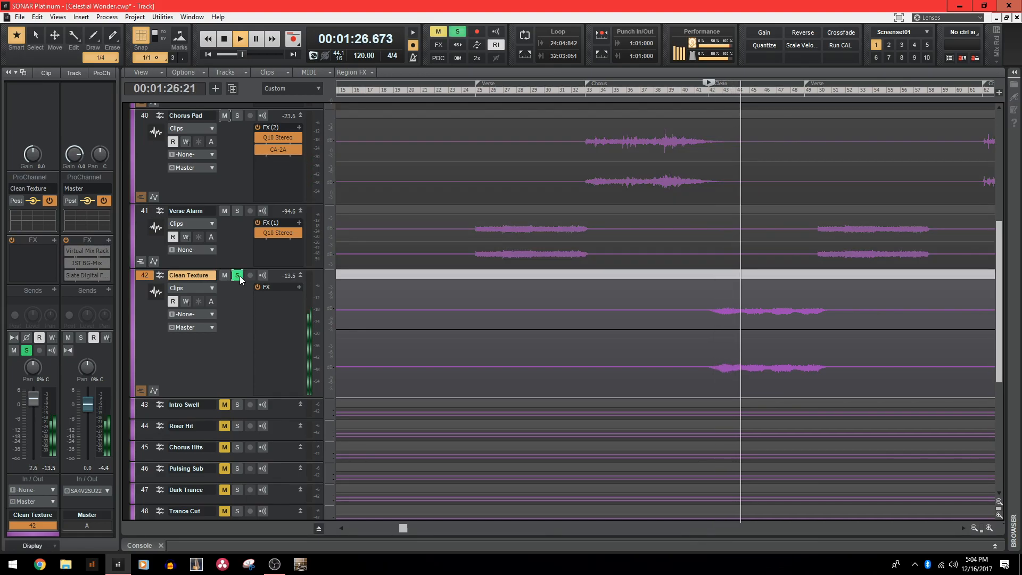
{"action": "left_click", "coordinate": [238, 276]}
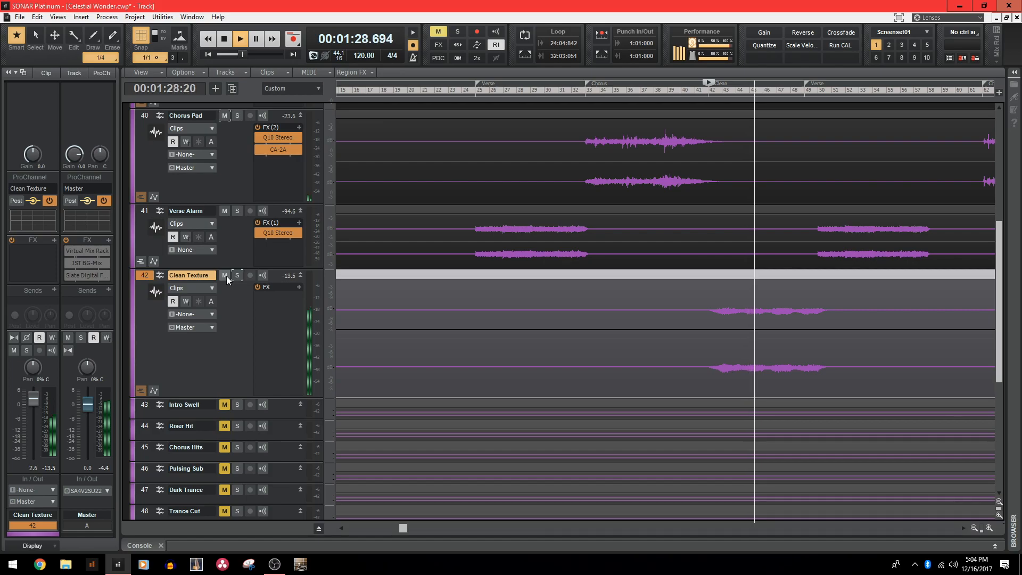
{"action": "left_click", "coordinate": [225, 275]}
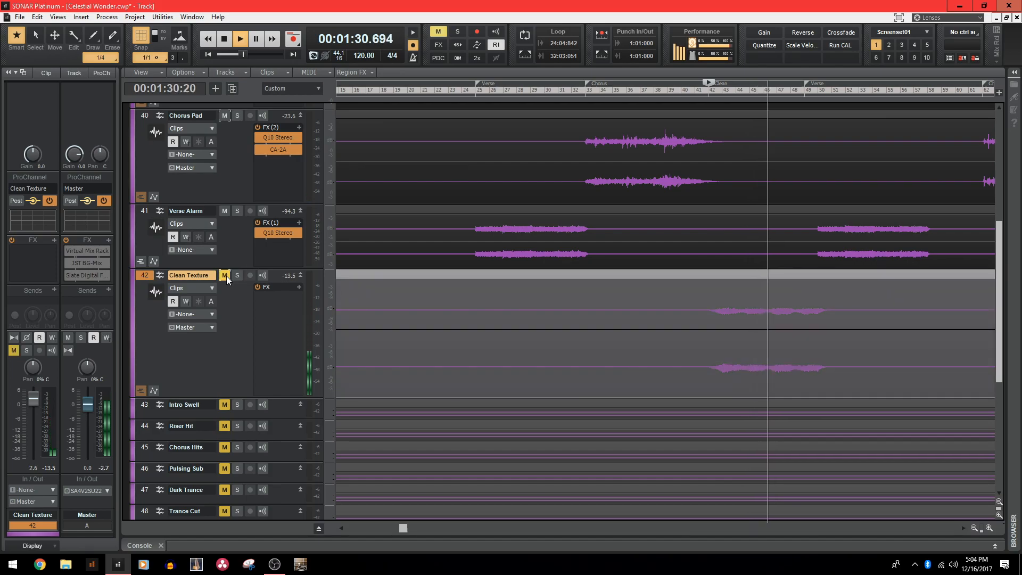
{"action": "left_click", "coordinate": [225, 275]}
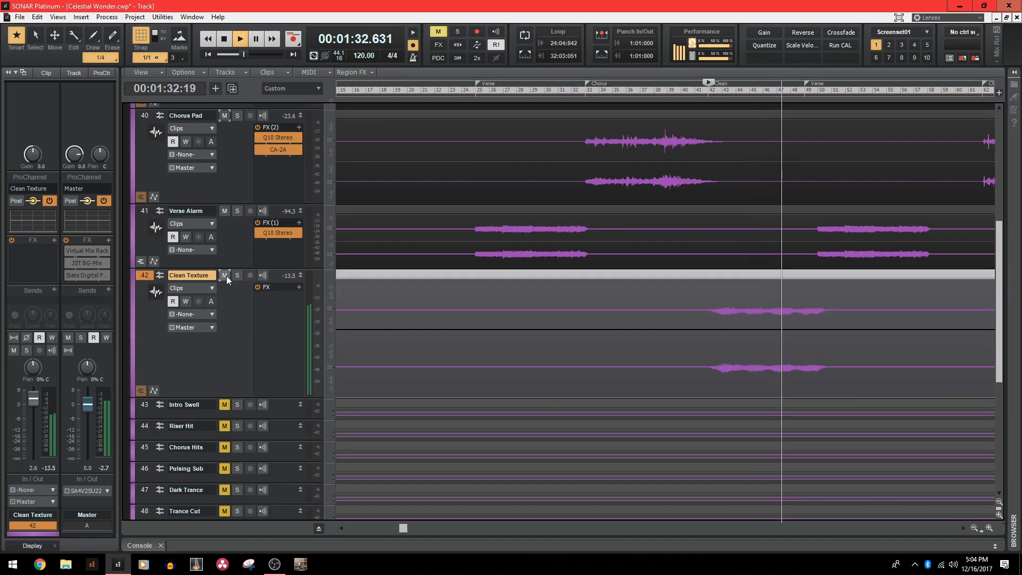
{"action": "key", "text": "space"}
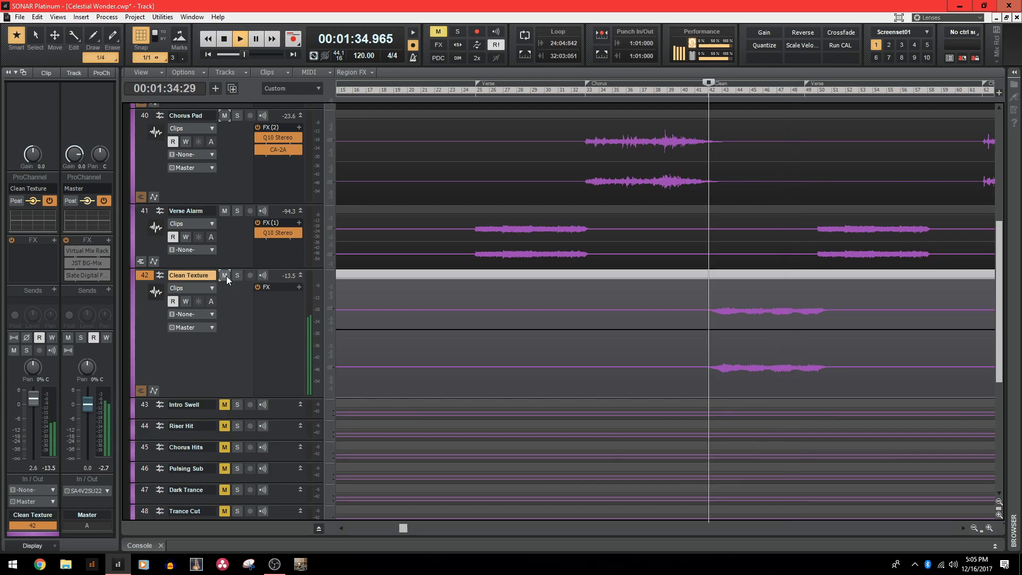
{"action": "key", "text": "space"}
Expand the Intro Swell track and bring its clip just before the Intro marker into view.
{"action": "double_click", "coordinate": [189, 418]}
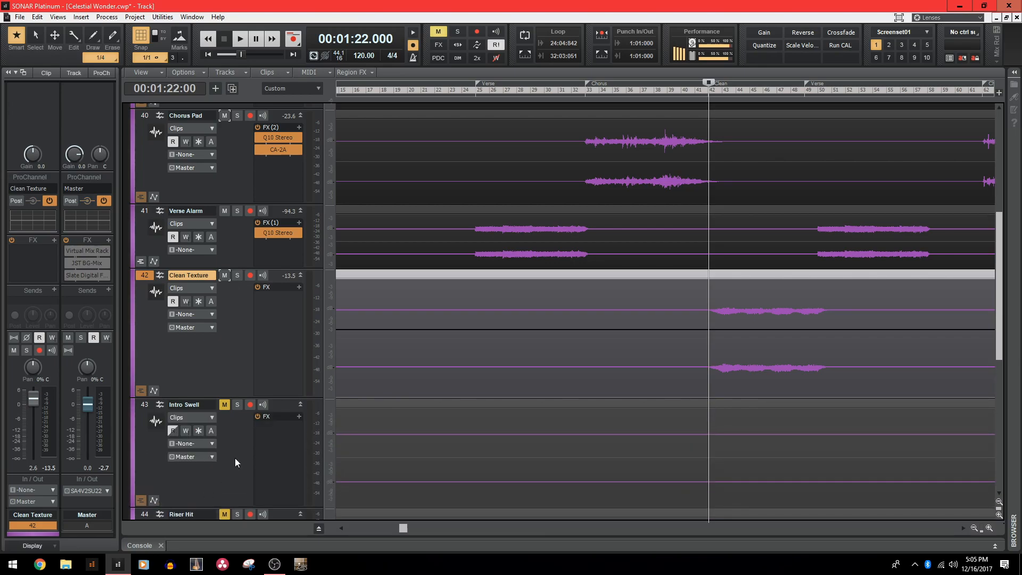
{"action": "scroll", "coordinate": [235, 458], "scroll_direction": "down", "scroll_amount": 3}
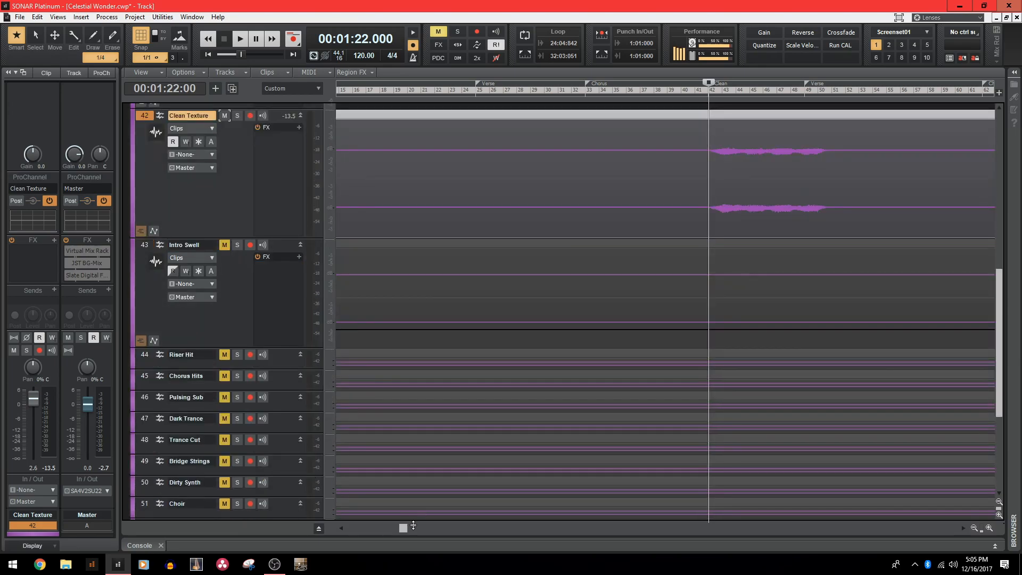
{"action": "left_click_drag", "start_coordinate": [404, 528], "coordinate": [360, 534]}
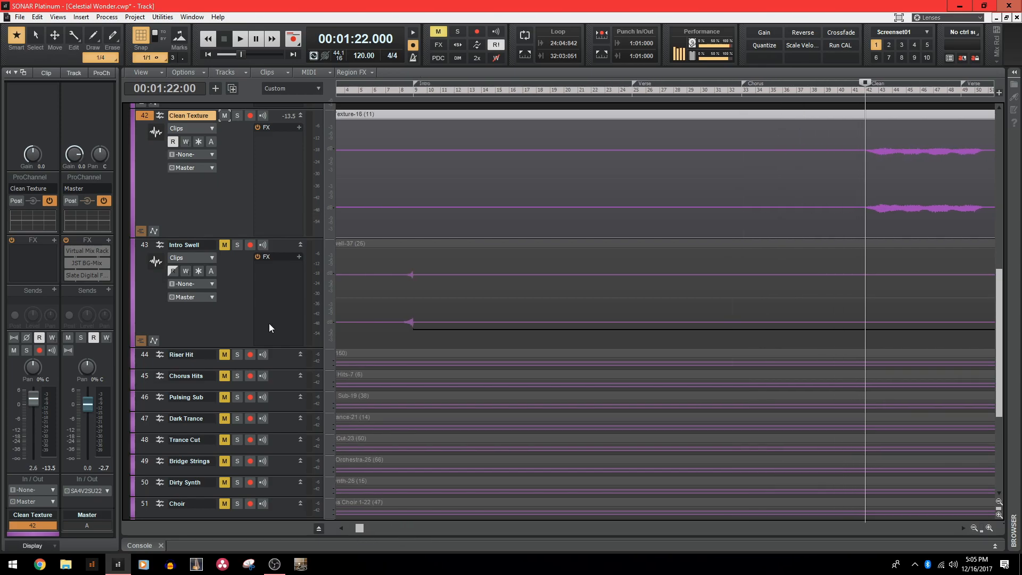
Unmute and select Intro Swell, then audition it in the mix from 00:00:14:00.
{"action": "left_click", "coordinate": [224, 247]}
{"action": "left_click", "coordinate": [153, 245]}
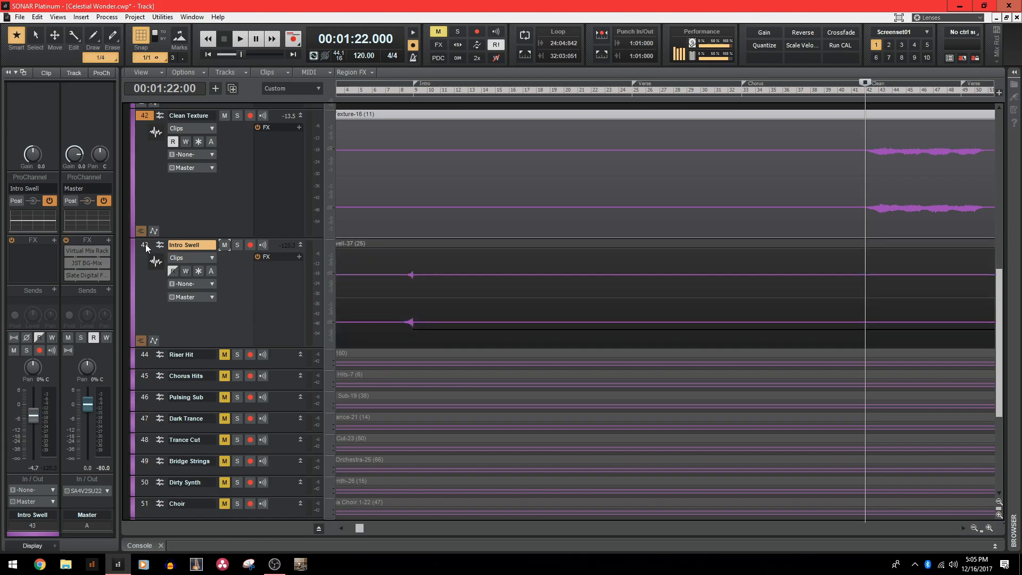
{"action": "left_click", "coordinate": [401, 93]}
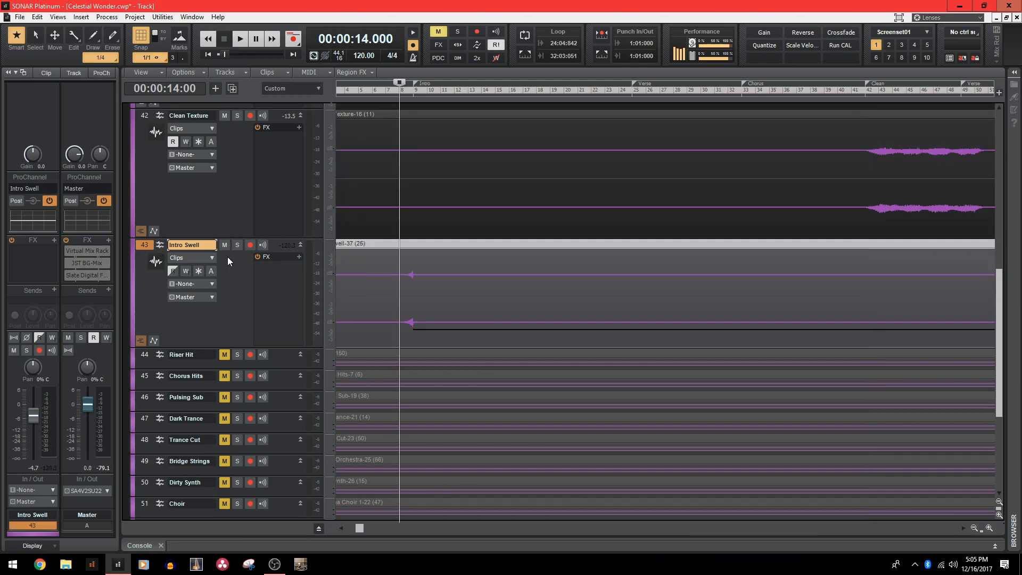
{"action": "key", "text": "space"}
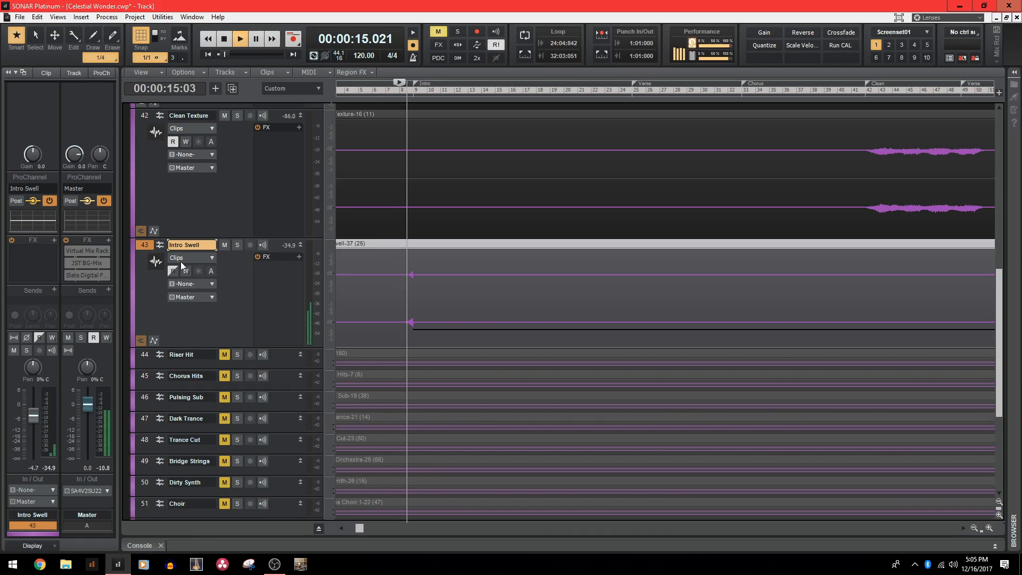
Unmute, expand and select Riser Hit, then audition it in the mix from 00:00:14:00.
{"action": "left_click", "coordinate": [224, 356]}
{"action": "key", "text": "space"}
{"action": "left_click_drag", "start_coordinate": [201, 368], "coordinate": [179, 477]}
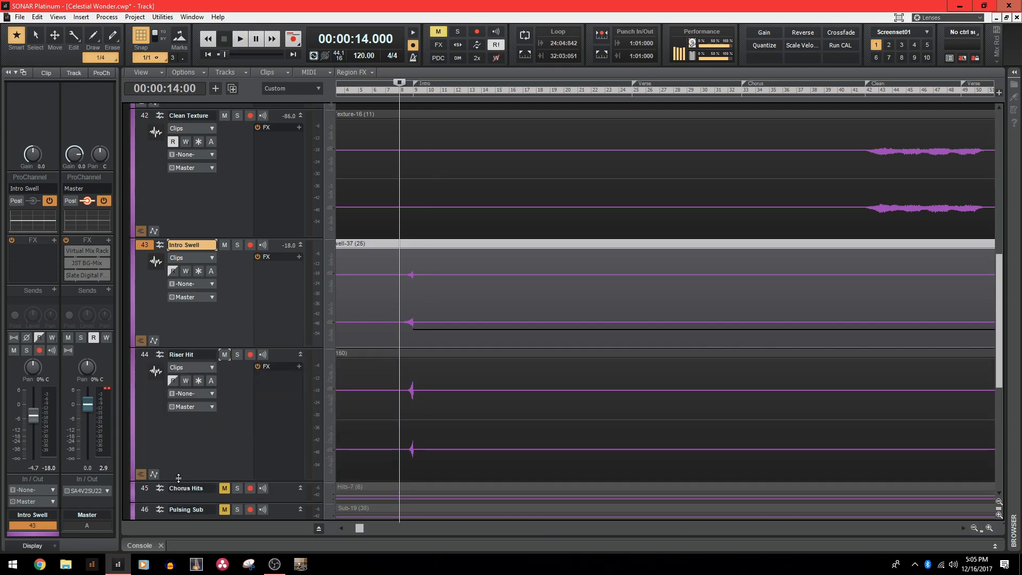
{"action": "left_click", "coordinate": [237, 435]}
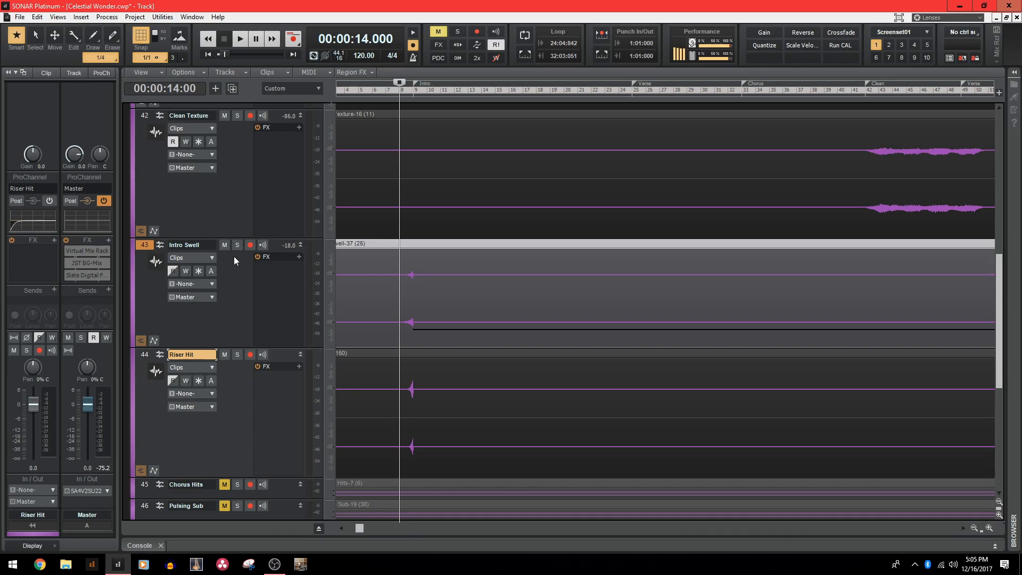
{"action": "key", "text": "space"}
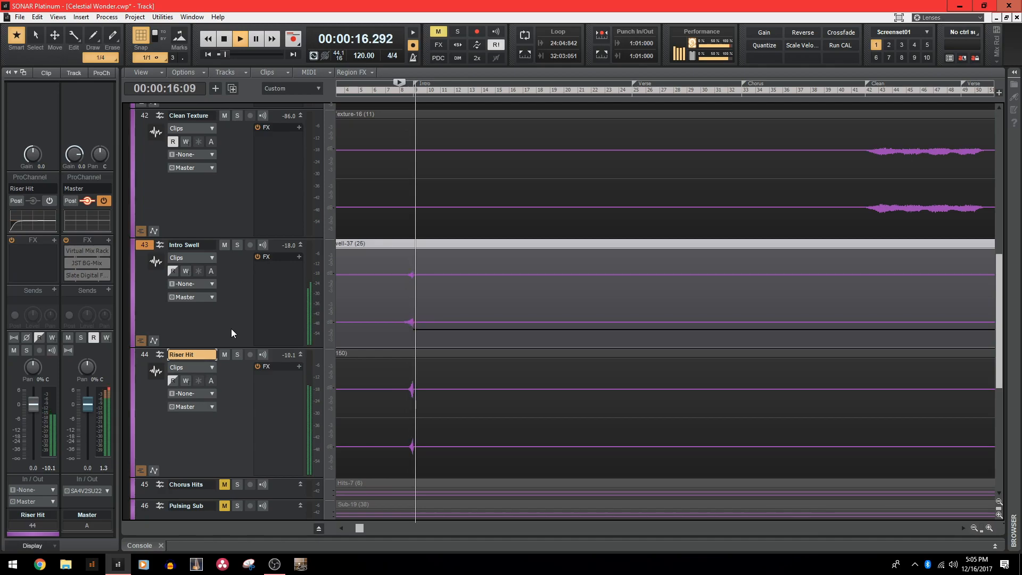
{"action": "key", "text": "space"}
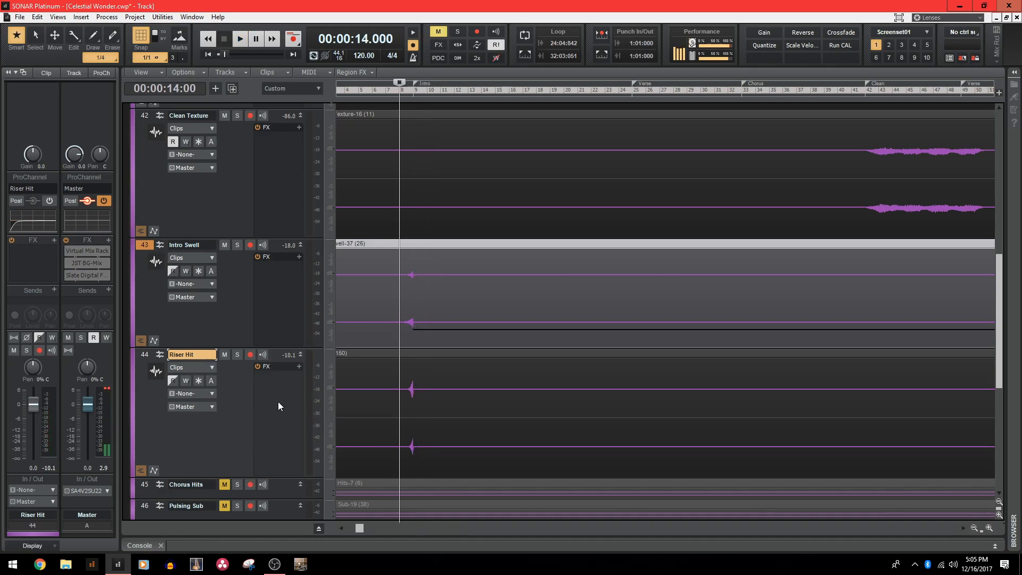
Expand, select and unmute Chorus Hits, and move the playhead to 00:01:02:00, just before the Chorus marker.
{"action": "scroll", "coordinate": [278, 402], "scroll_direction": "down", "scroll_amount": 3}
{"action": "left_click_drag", "start_coordinate": [206, 378], "coordinate": [185, 456]}
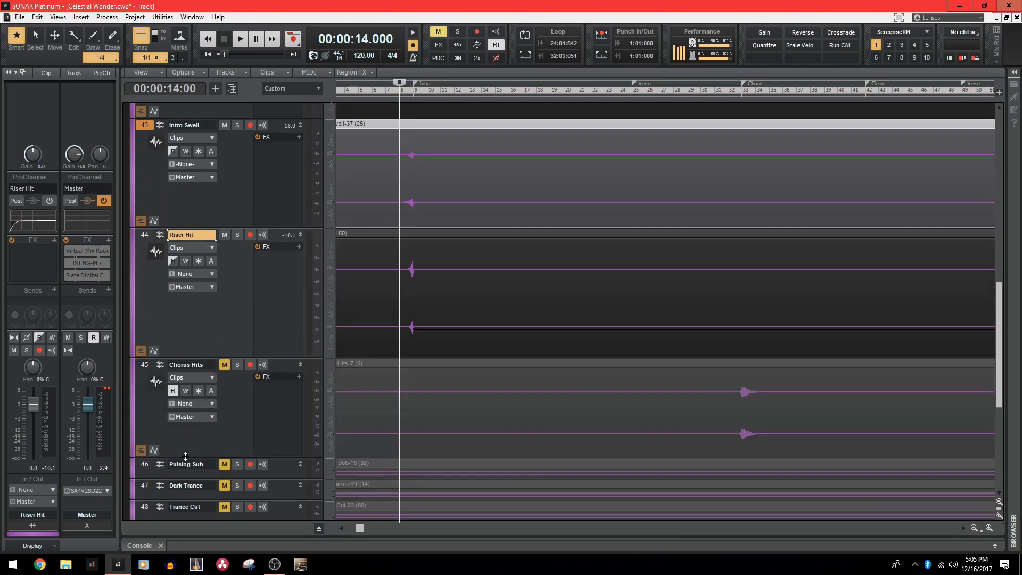
{"action": "left_click_drag", "start_coordinate": [359, 527], "coordinate": [438, 525]}
{"action": "left_click", "coordinate": [438, 87]}
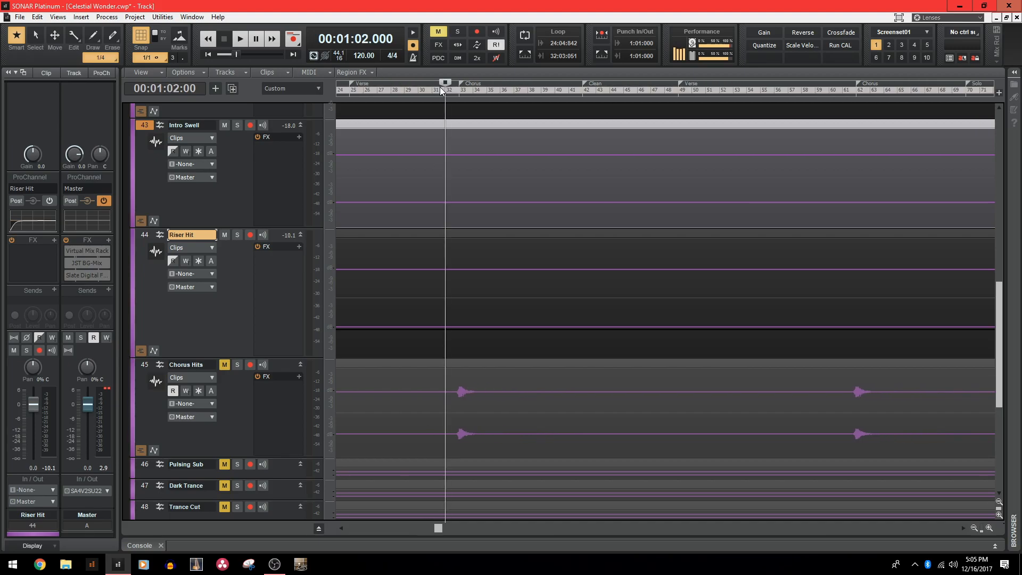
{"action": "left_click", "coordinate": [215, 440]}
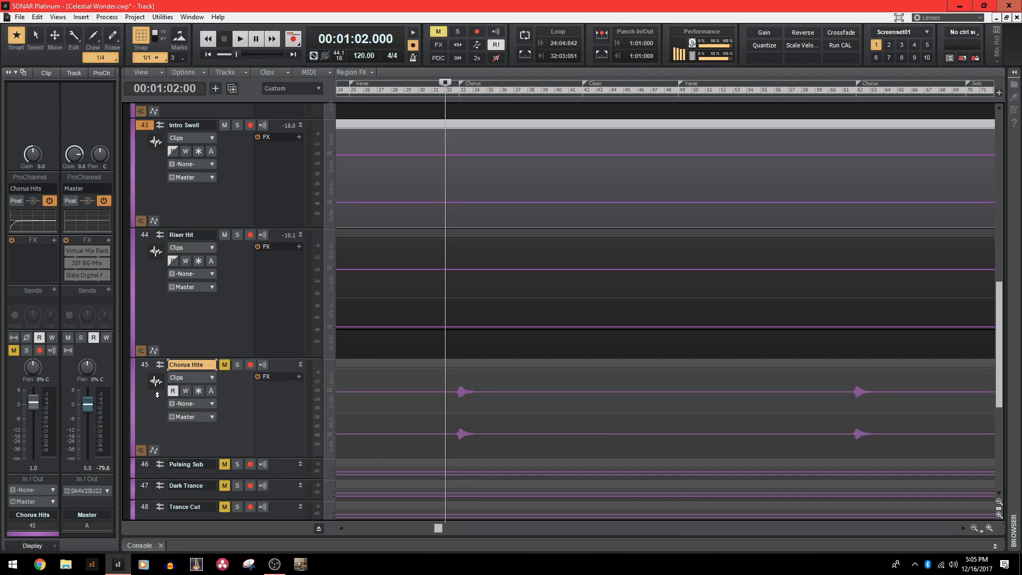
{"action": "left_click", "coordinate": [224, 369]}
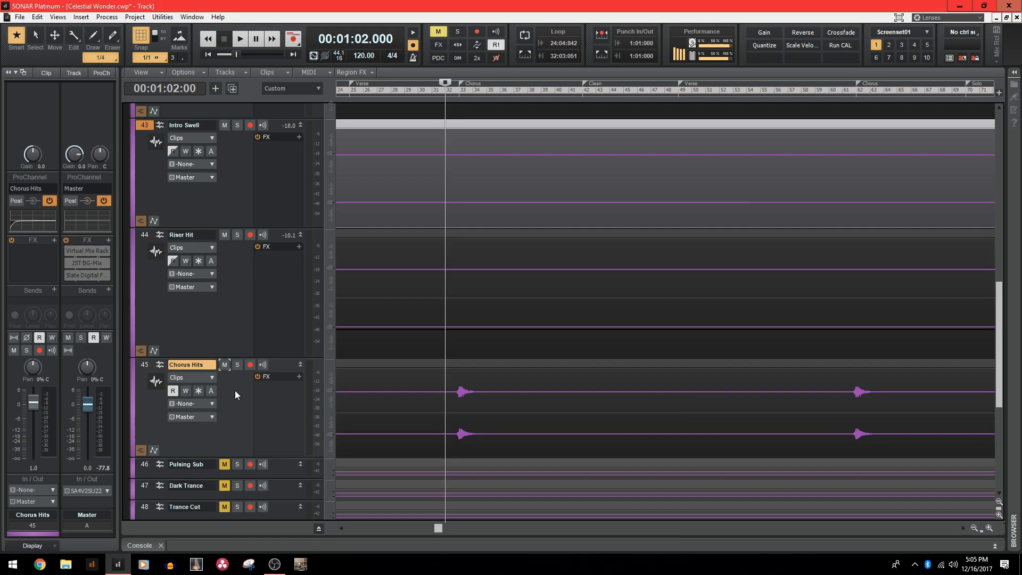
Audition Chorus Hits from 00:01:02:00, comparing it in the full mix and soloed.
{"action": "key", "text": "space"}
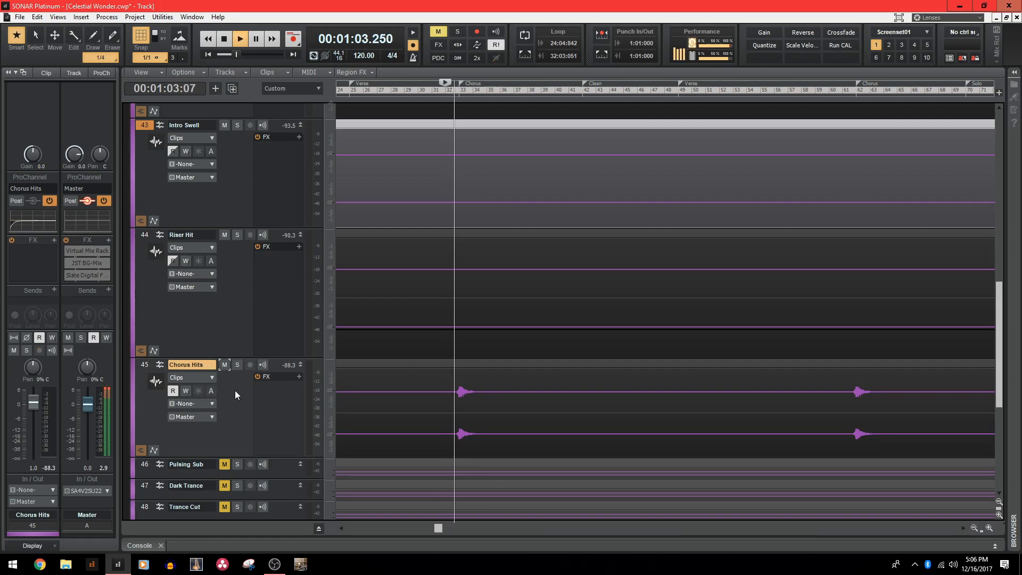
{"action": "key", "text": "space"}
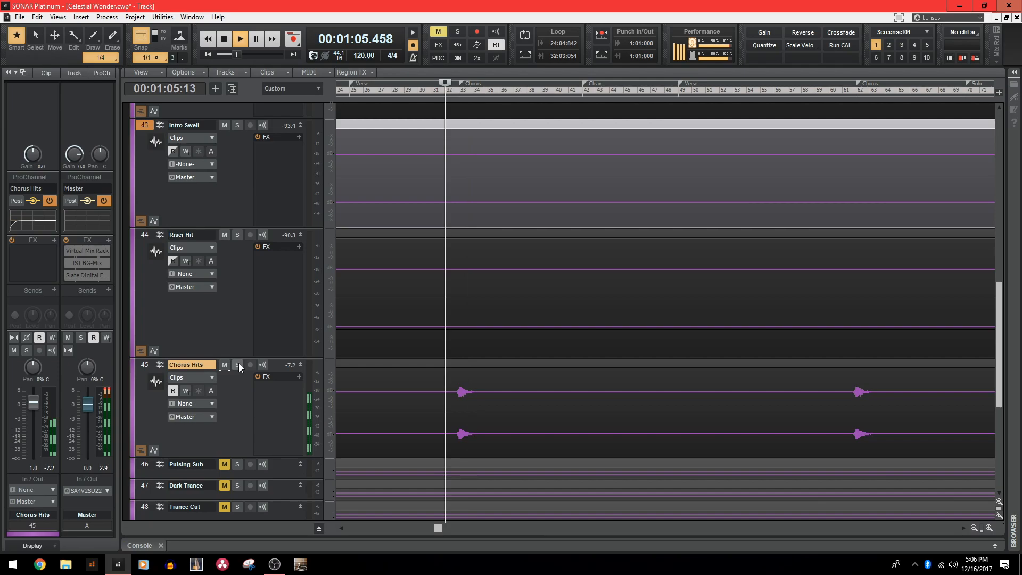
{"action": "left_click", "coordinate": [238, 365]}
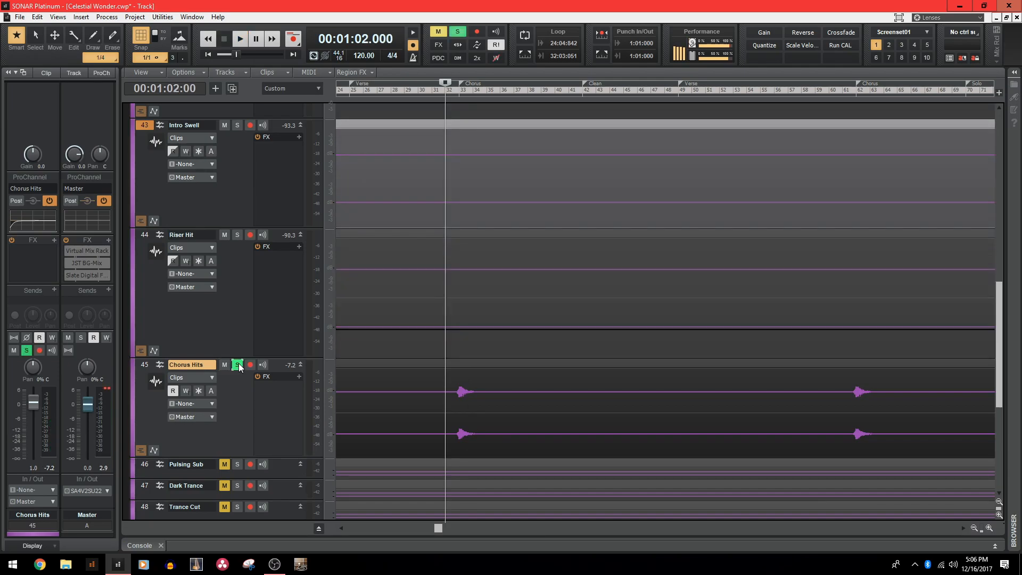
{"action": "key", "text": "space"}
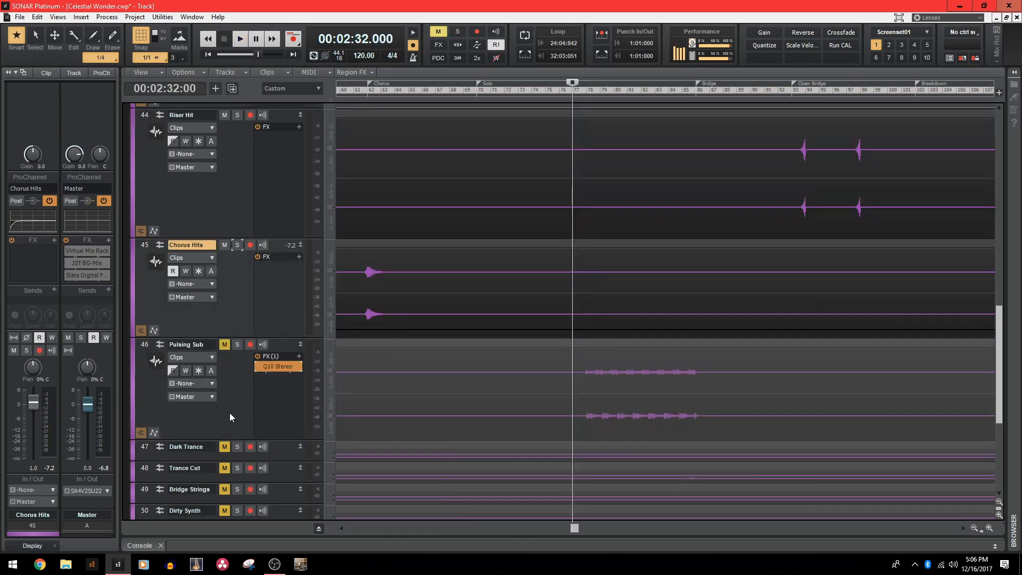
Select Pulsing Sub, bring its clip into view, and examine its Q10 Stereo equalizer curve.
{"action": "left_click", "coordinate": [230, 416]}
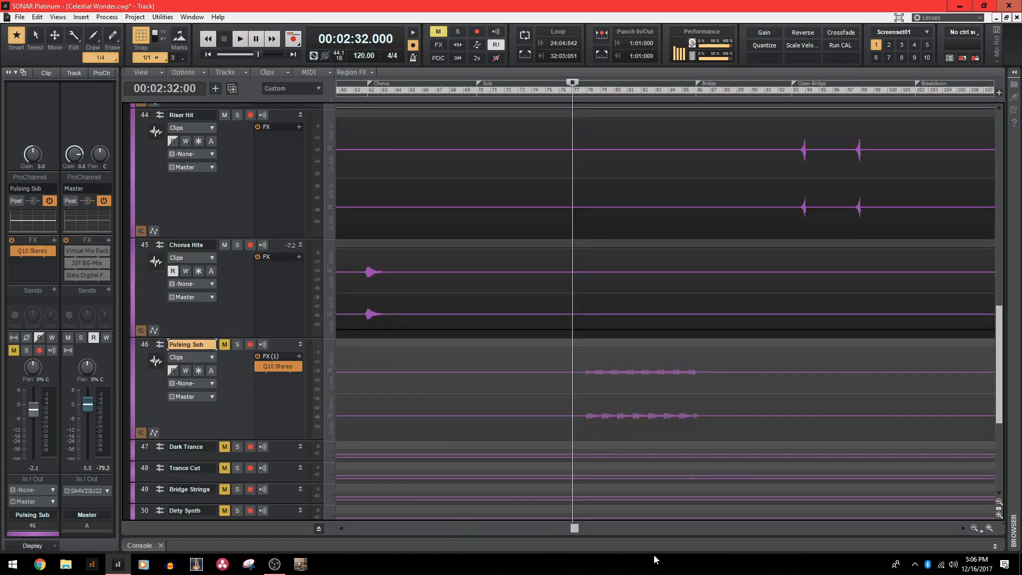
{"action": "left_click_drag", "start_coordinate": [574, 526], "coordinate": [586, 530]}
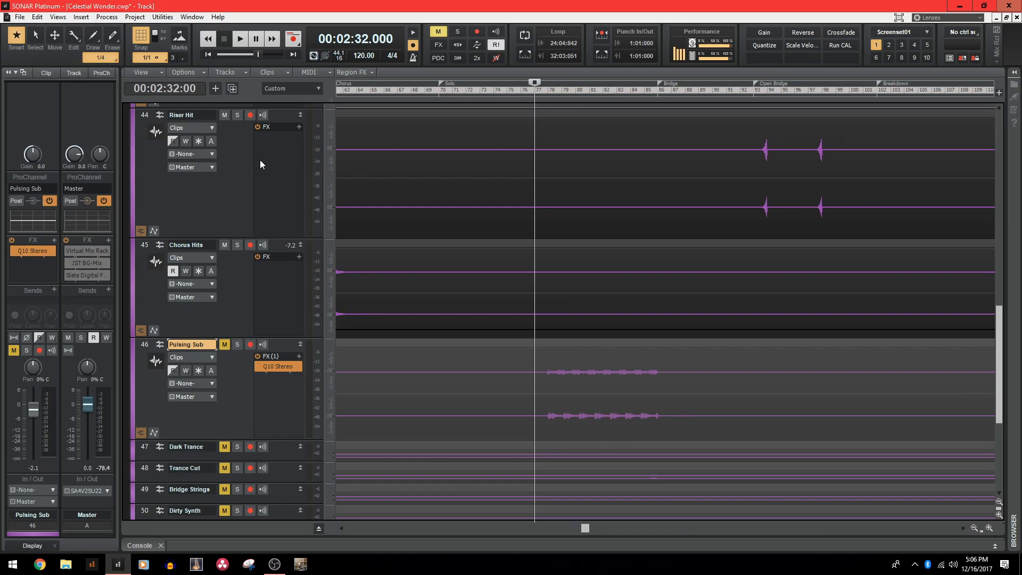
{"action": "double_click", "coordinate": [282, 367]}
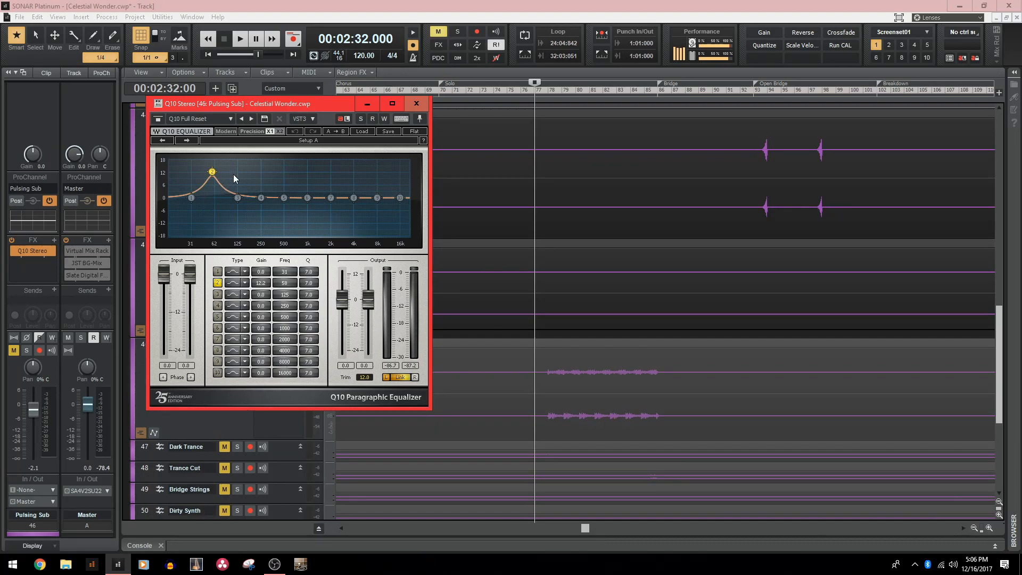
{"action": "left_click", "coordinate": [416, 103]}
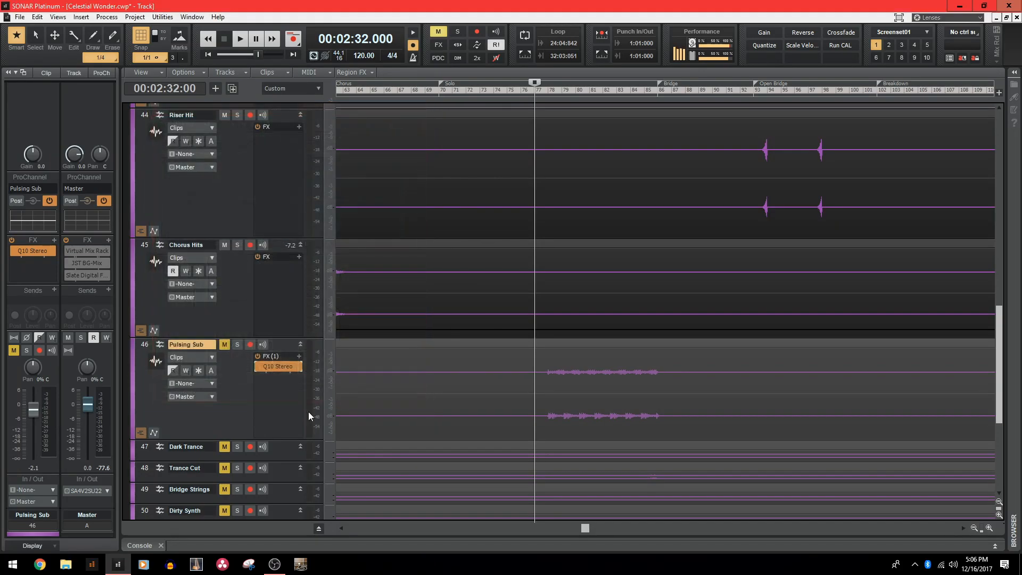
Unmute Pulsing Sub and audition it soloed from 00:02:32:00, comparing Q10 Stereo bypassed and enabled, then unsolo it.
{"action": "left_click", "coordinate": [224, 345]}
{"action": "left_click", "coordinate": [237, 345]}
{"action": "key", "text": "space"}
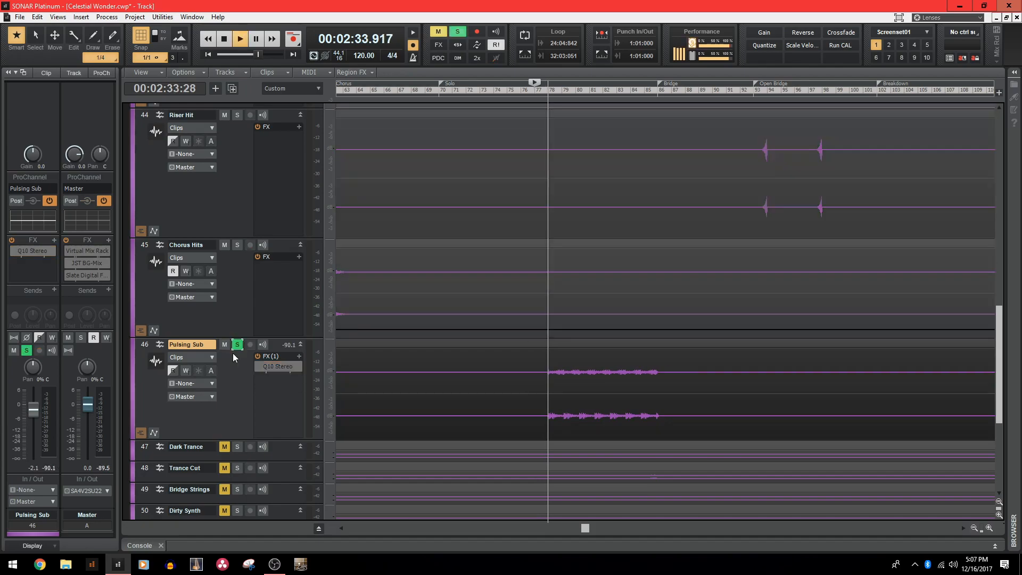
{"action": "left_click", "coordinate": [258, 366]}
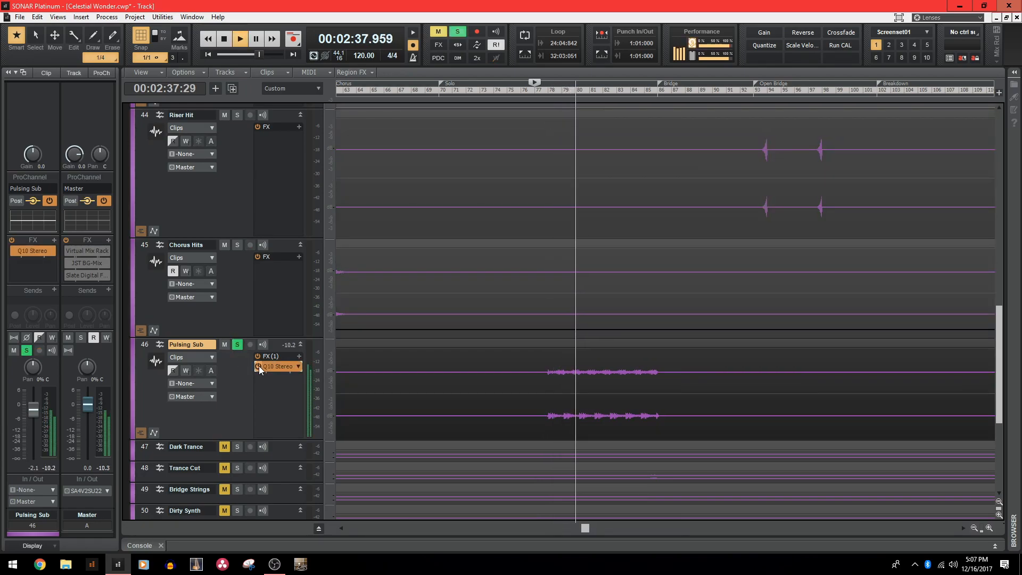
{"action": "key", "text": "space"}
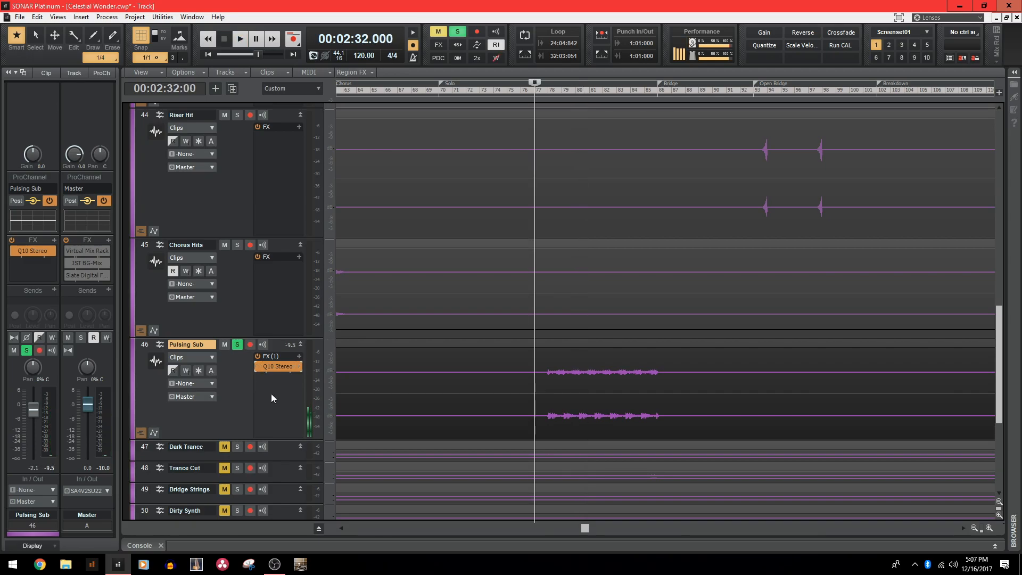
{"action": "left_click", "coordinate": [257, 369]}
{"action": "left_click", "coordinate": [237, 345]}
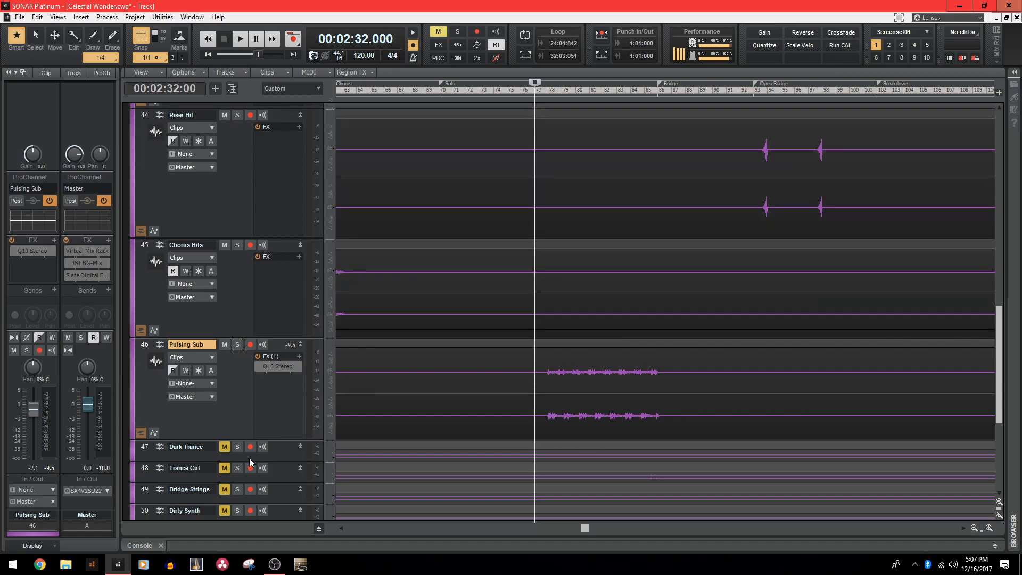
Expand, unmute, solo and select Dark Trance, set the playhead to 00:02:34:00, and enable Pulsing Sub's Q10 Stereo.
{"action": "left_click_drag", "start_coordinate": [248, 459], "coordinate": [248, 517]}
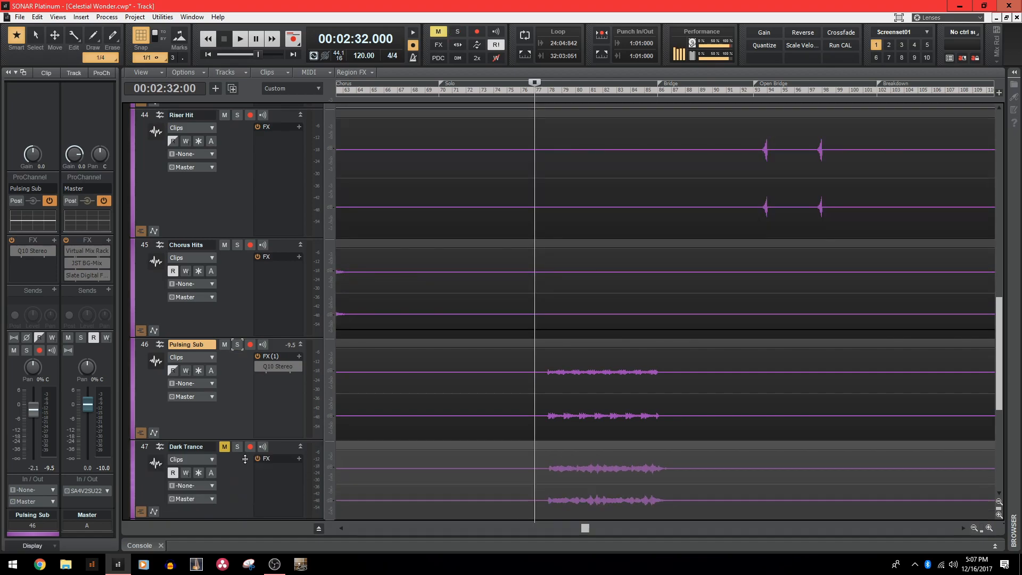
{"action": "scroll", "coordinate": [253, 398], "scroll_direction": "down", "scroll_amount": 5}
{"action": "left_click_drag", "start_coordinate": [286, 319], "coordinate": [287, 332]}
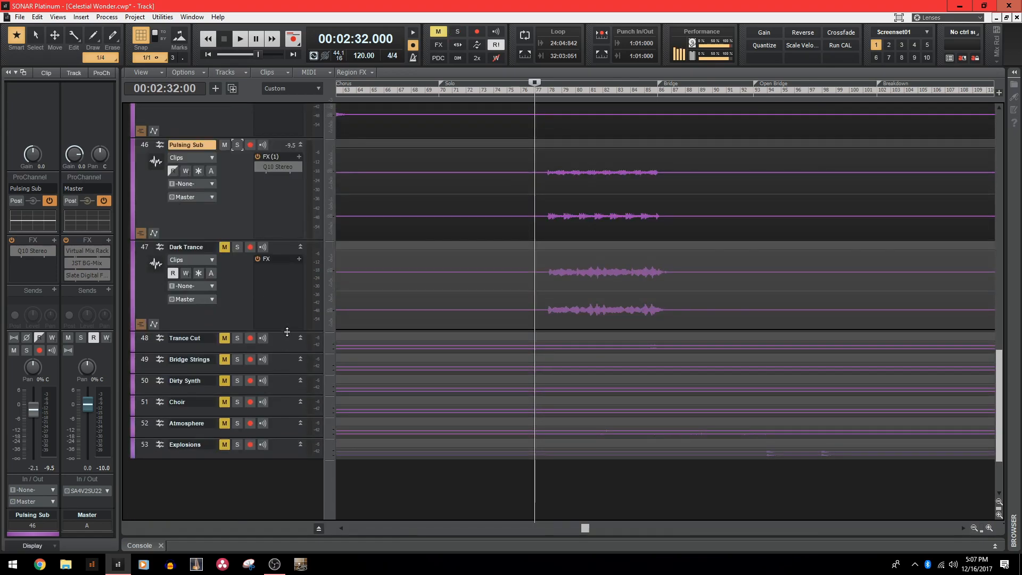
{"action": "left_click", "coordinate": [237, 247]}
{"action": "left_click", "coordinate": [548, 92]}
{"action": "left_click", "coordinate": [256, 167]}
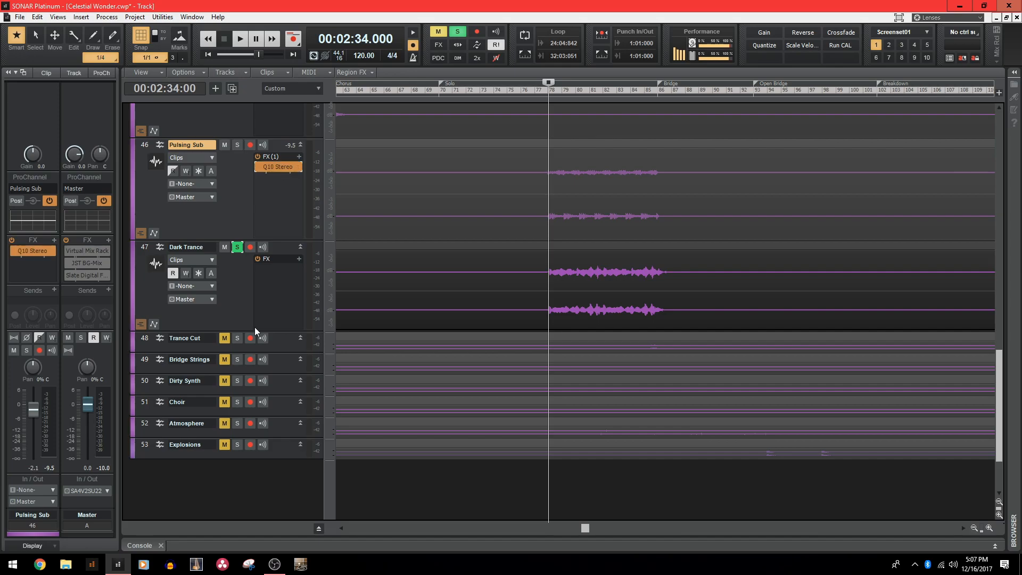
{"action": "left_click", "coordinate": [240, 282]}
Audition Dark Trance from 00:02:34:00, comparing it soloed and in the full mix, and leave it unsoloed.
{"action": "key", "text": "space"}
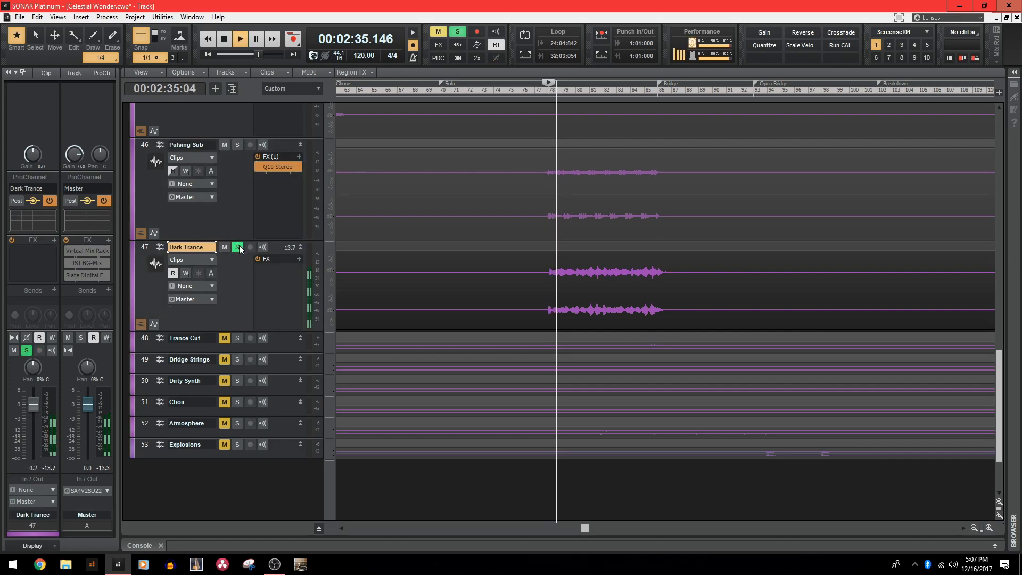
{"action": "left_click", "coordinate": [238, 247]}
{"action": "left_click", "coordinate": [238, 246]}
{"action": "left_click", "coordinate": [238, 247]}
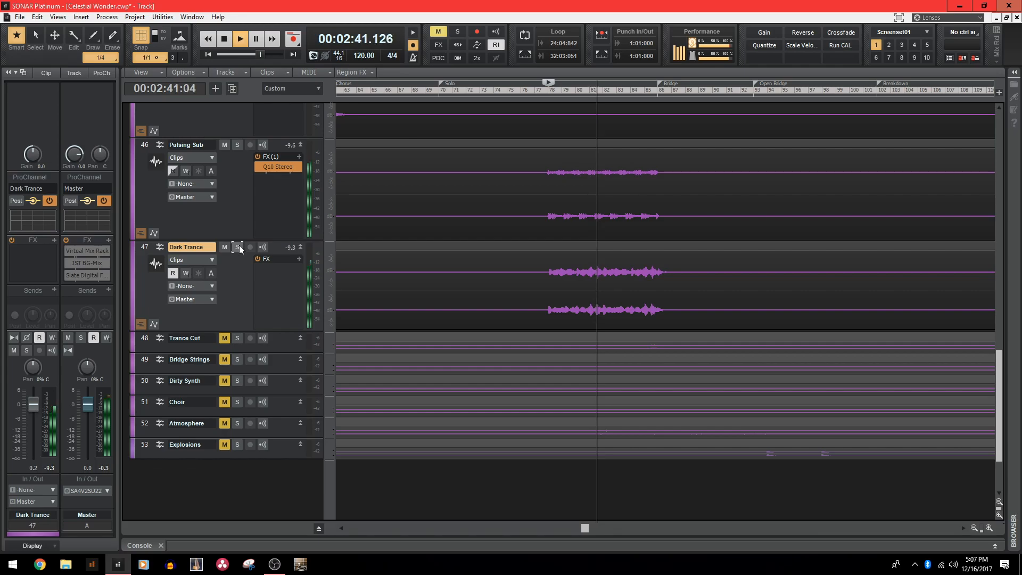
{"action": "key", "text": "space"}
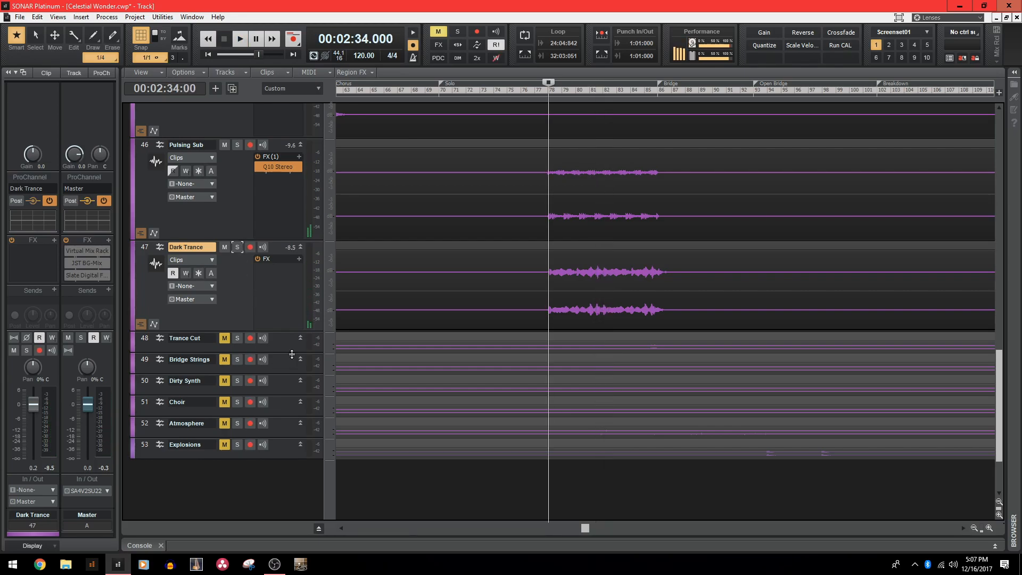
Expand, unmute and solo Trance Cut, and audition it from 00:02:42:00 with its Red 2 EQ bypassed.
{"action": "left_click_drag", "start_coordinate": [292, 352], "coordinate": [262, 458]}
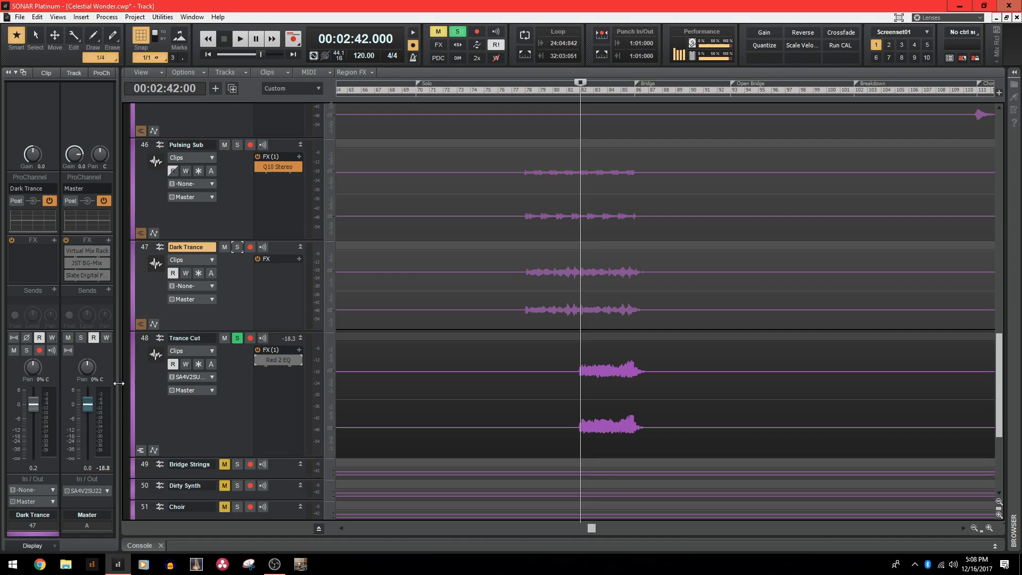
{"action": "key", "text": "space"}
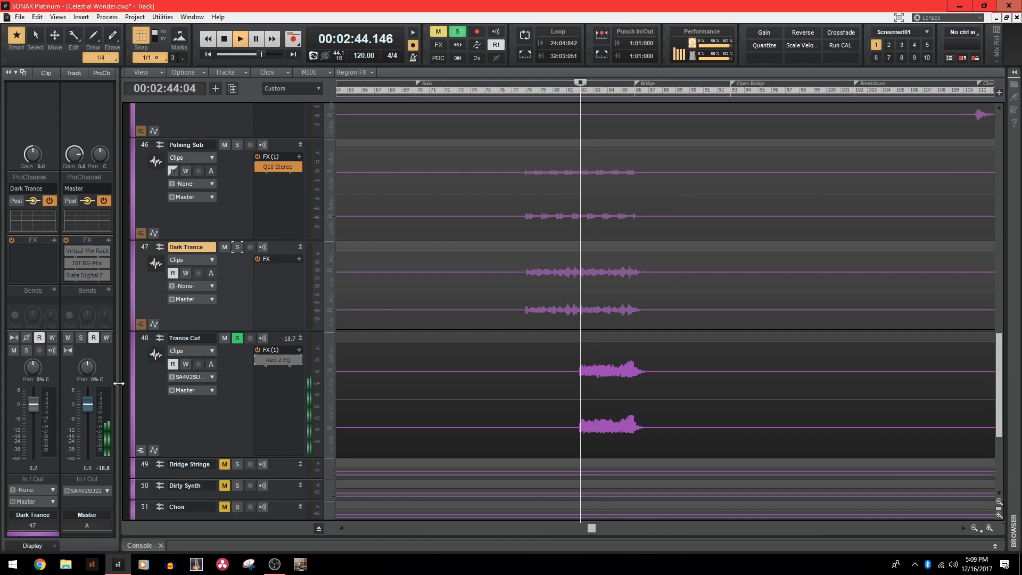
{"action": "key", "text": "space"}
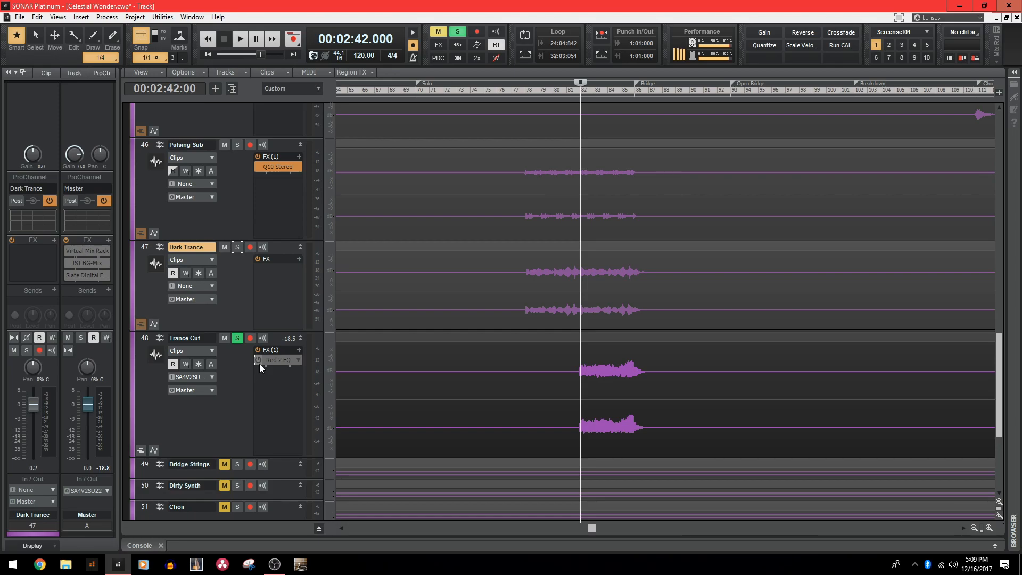
Open Trance Cut's Red 2 EQ and audition the track soloed, comparing the EQ bypassed and enabled, then unsolo the track.
{"action": "left_click", "coordinate": [260, 363]}
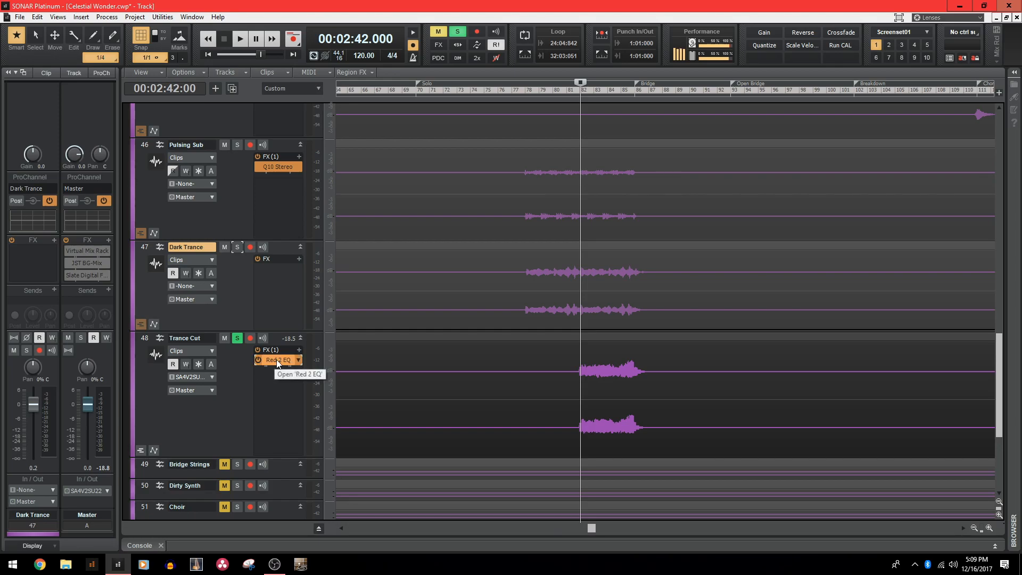
{"action": "double_click", "coordinate": [276, 361]}
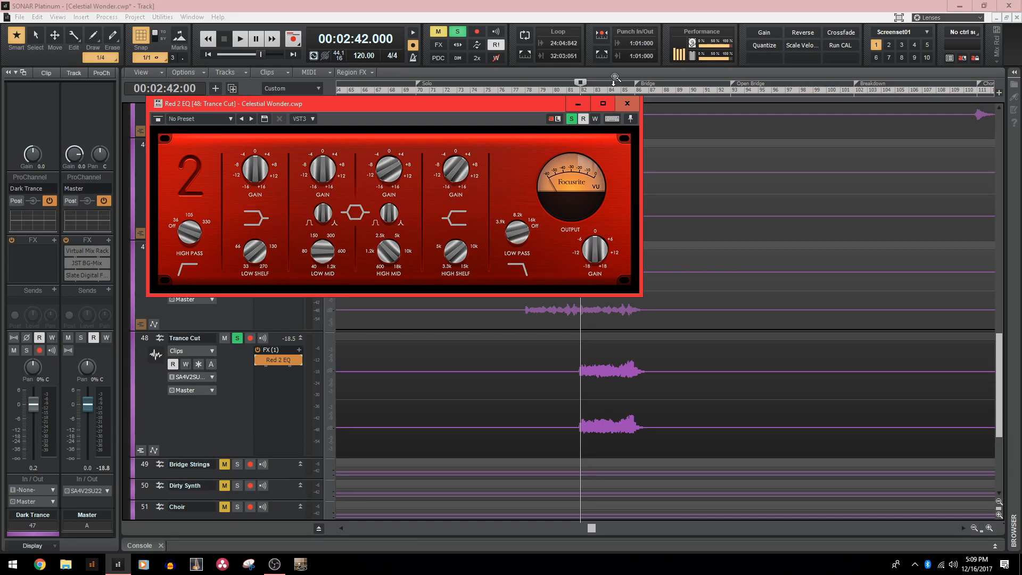
{"action": "left_click", "coordinate": [260, 359]}
{"action": "key", "text": "space"}
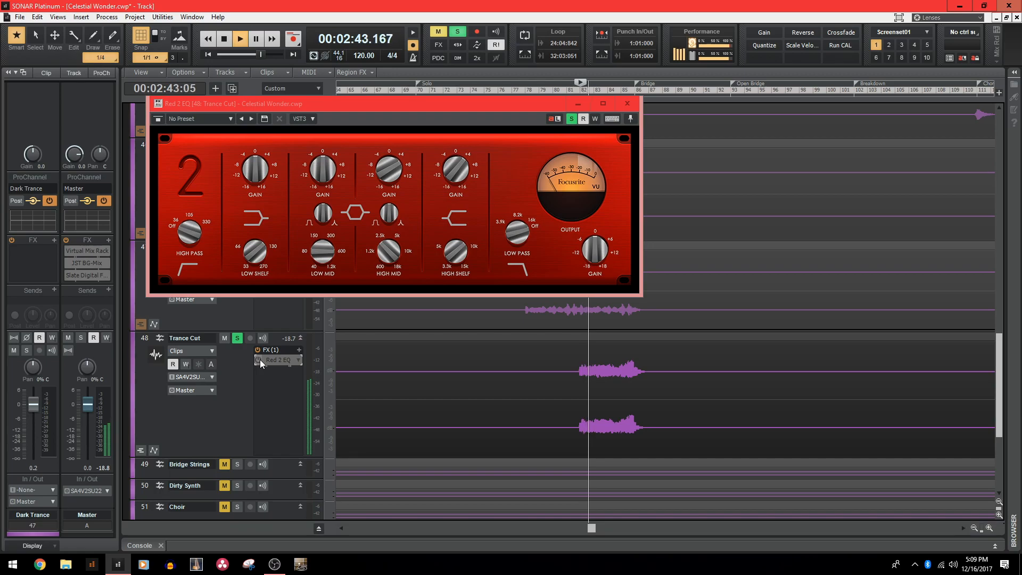
{"action": "left_click", "coordinate": [260, 359]}
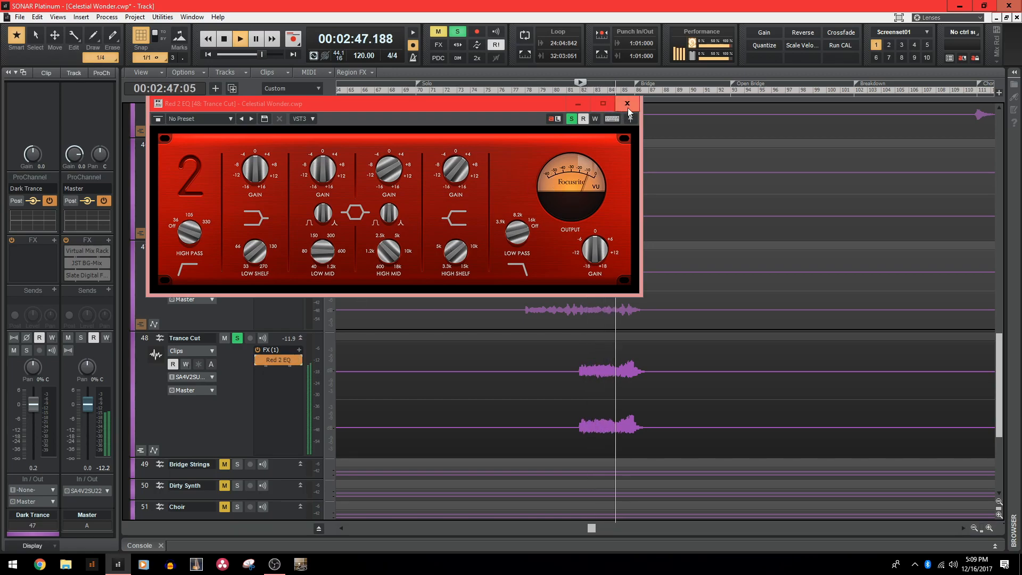
{"action": "left_click", "coordinate": [237, 338]}
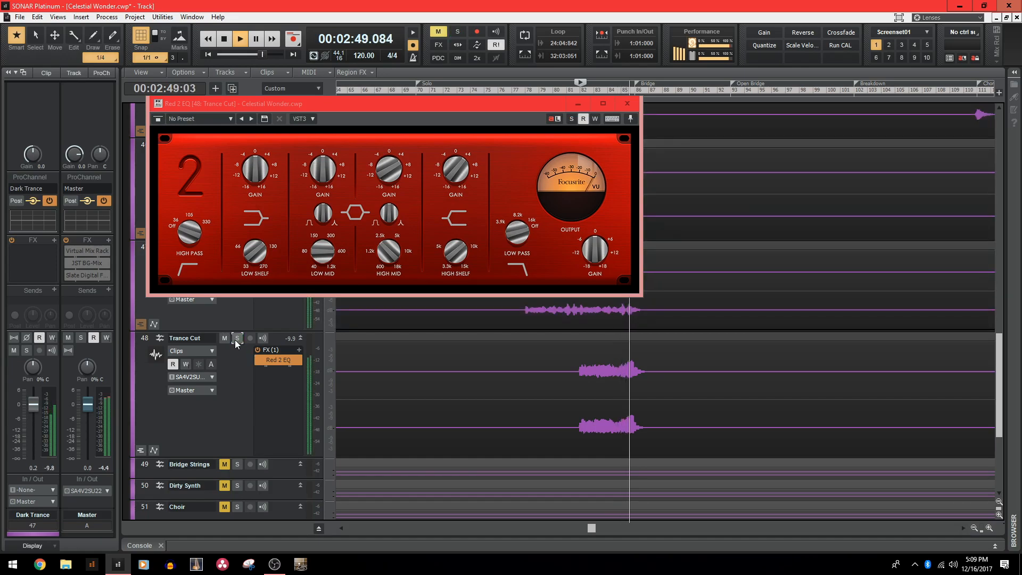
{"action": "key", "text": "space"}
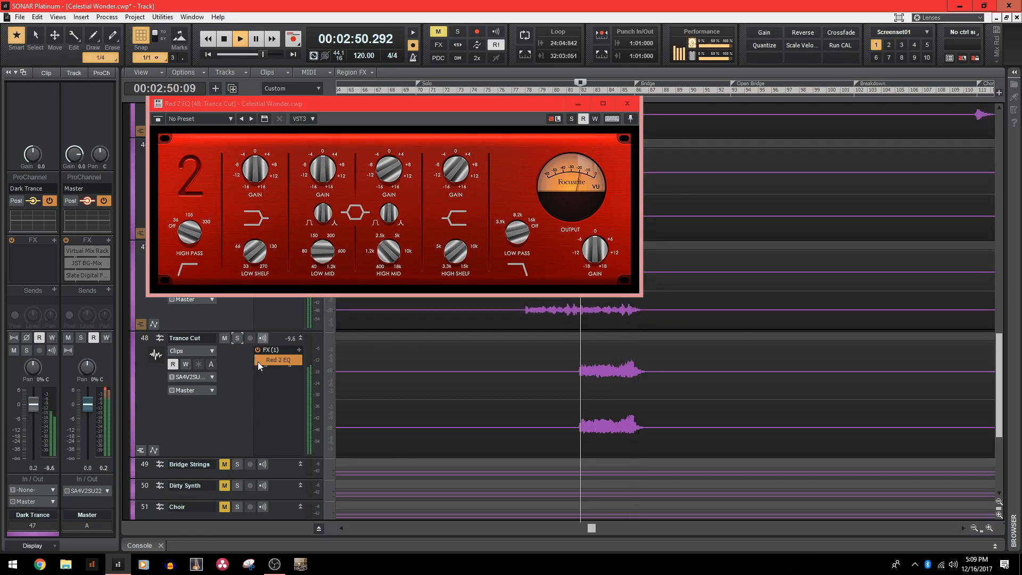
Audition Trance Cut in the full mix with Red 2 EQ bypassed and enabled, leave it enabled, and close the plug-in window.
{"action": "left_click", "coordinate": [257, 362]}
{"action": "key", "text": "space"}
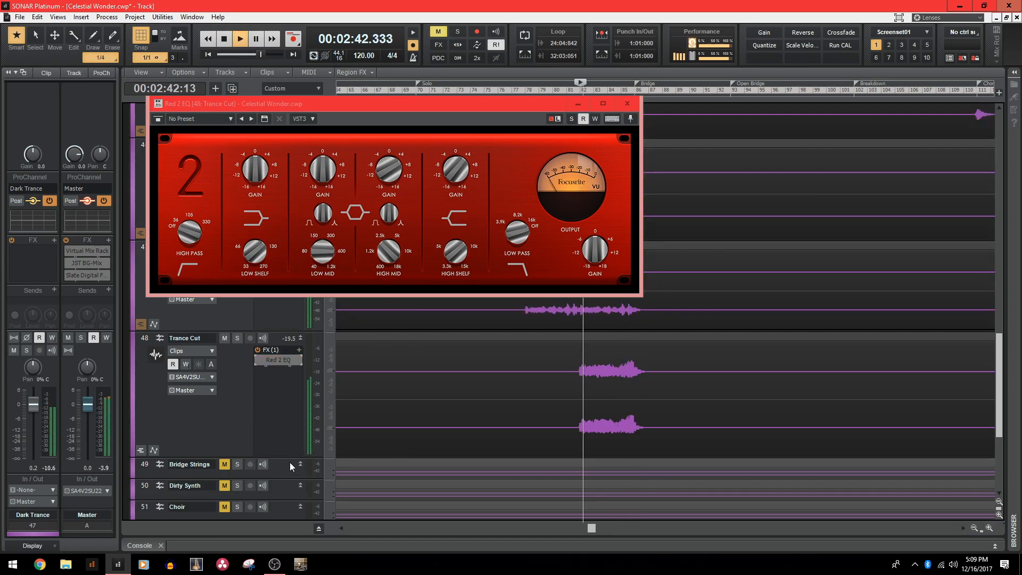
{"action": "left_click", "coordinate": [257, 361]}
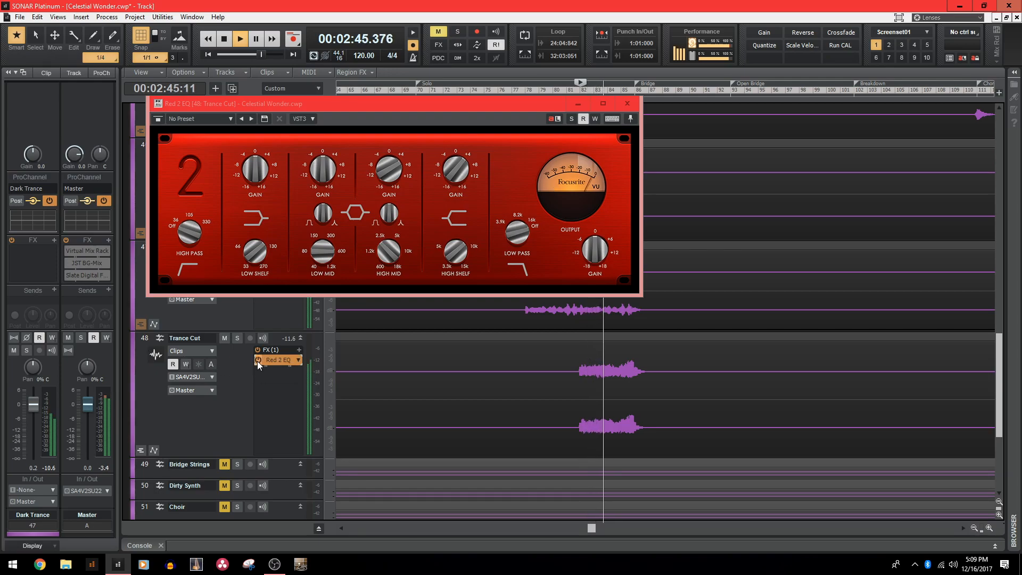
{"action": "left_click", "coordinate": [626, 104]}
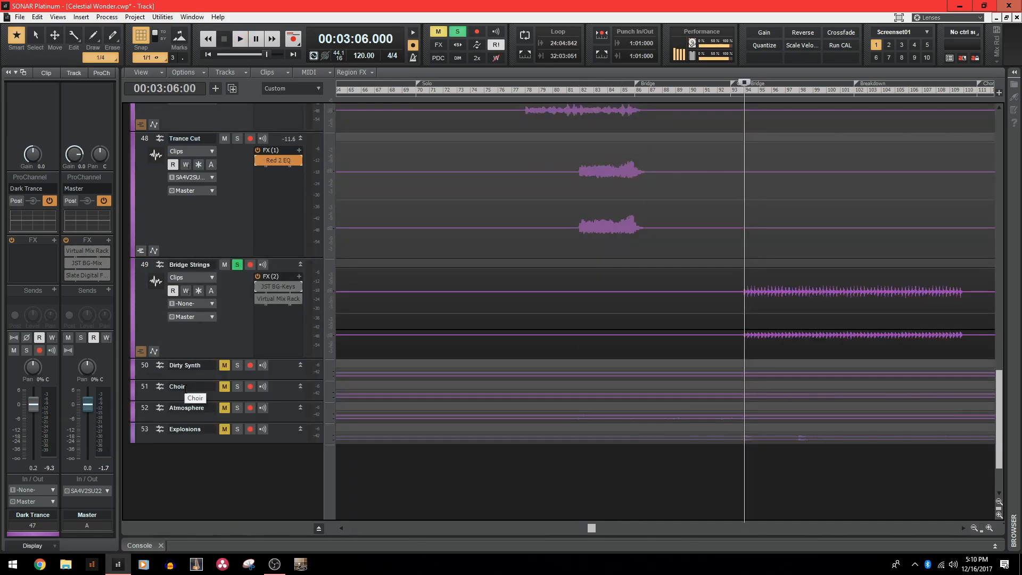
Audition Bridge Strings soloed from 00:03:06:00, first without effects, comparing JST BG-Keys bypassed and enabled, and leave JST BG-Keys enabled.
{"action": "key", "text": "space"}
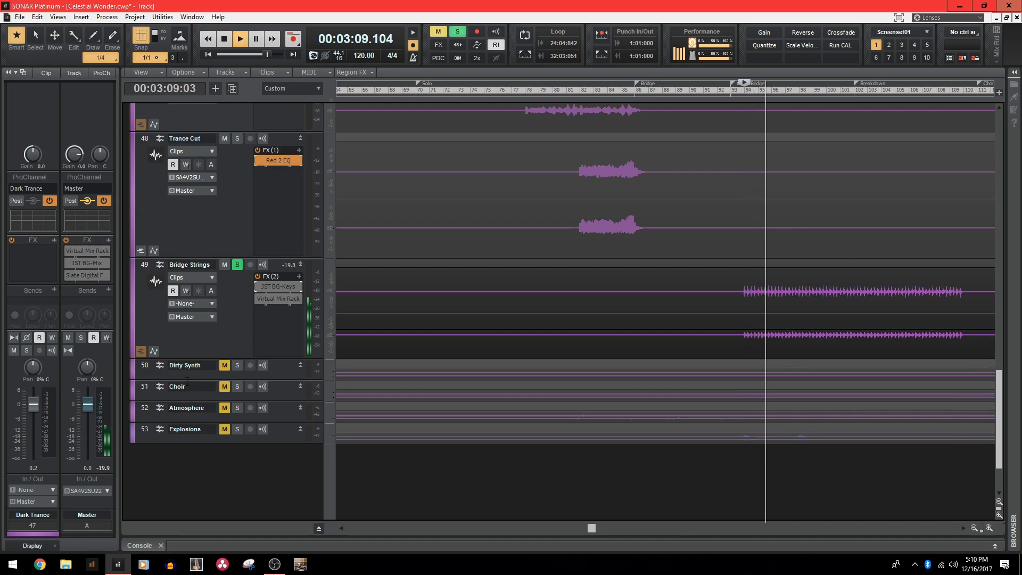
{"action": "key", "text": "space"}
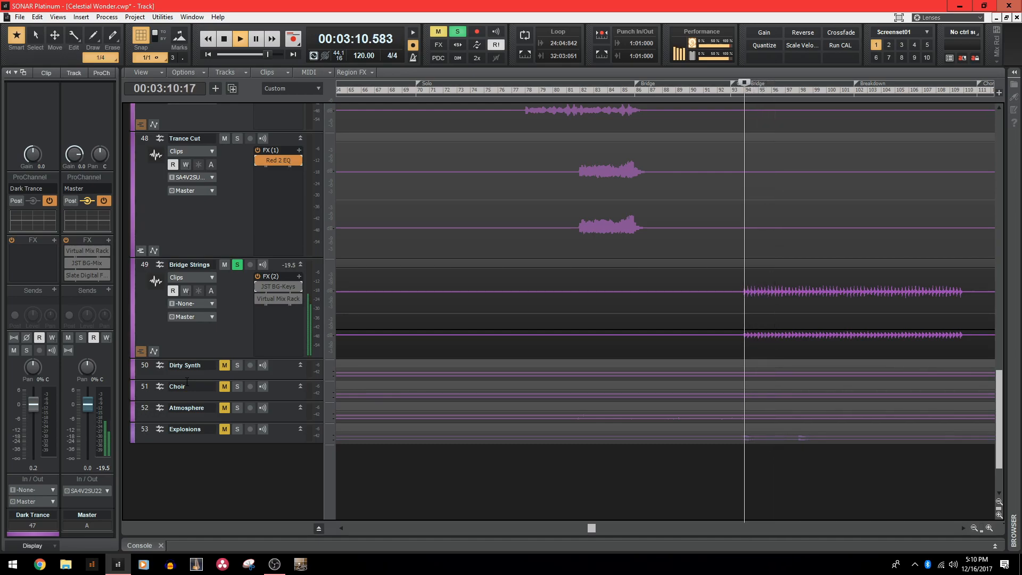
{"action": "left_click", "coordinate": [261, 285]}
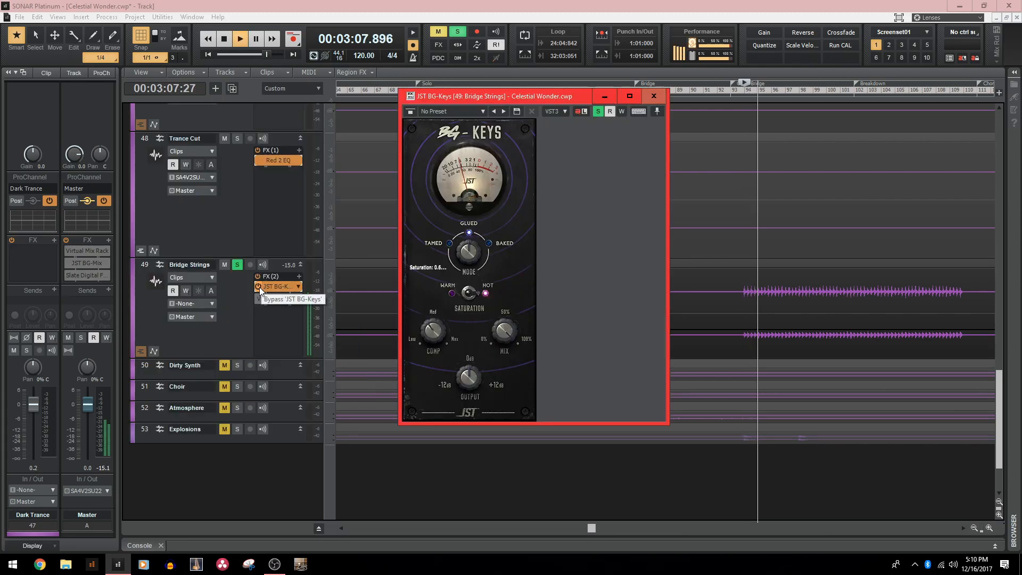
{"action": "left_click", "coordinate": [260, 286]}
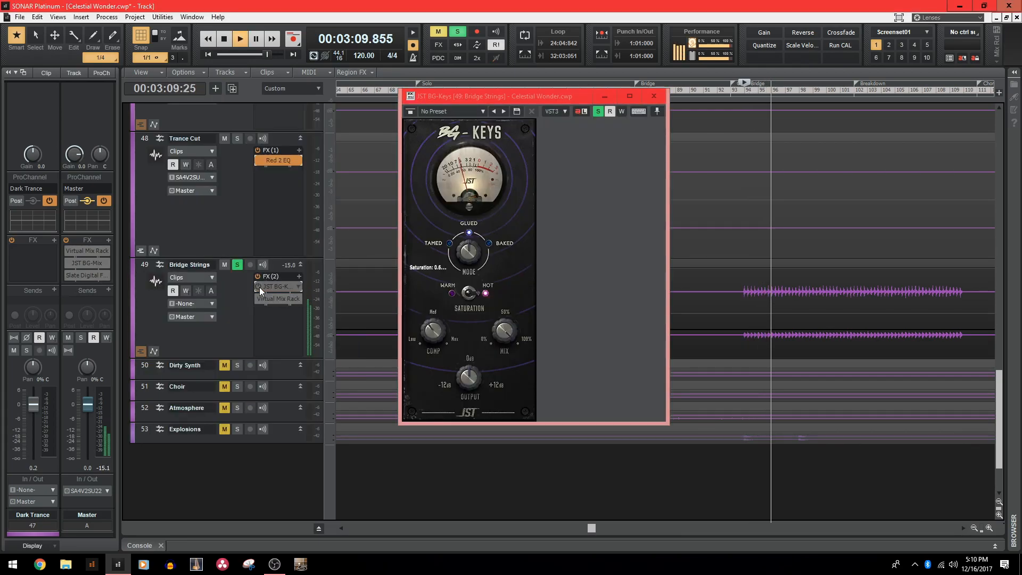
{"action": "left_click", "coordinate": [260, 287]}
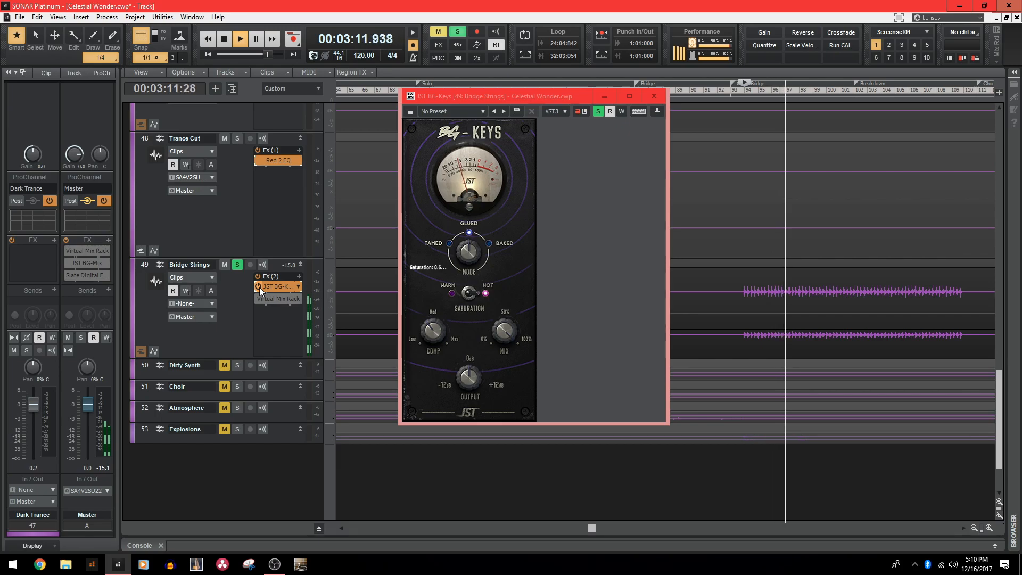
{"action": "key", "text": "space"}
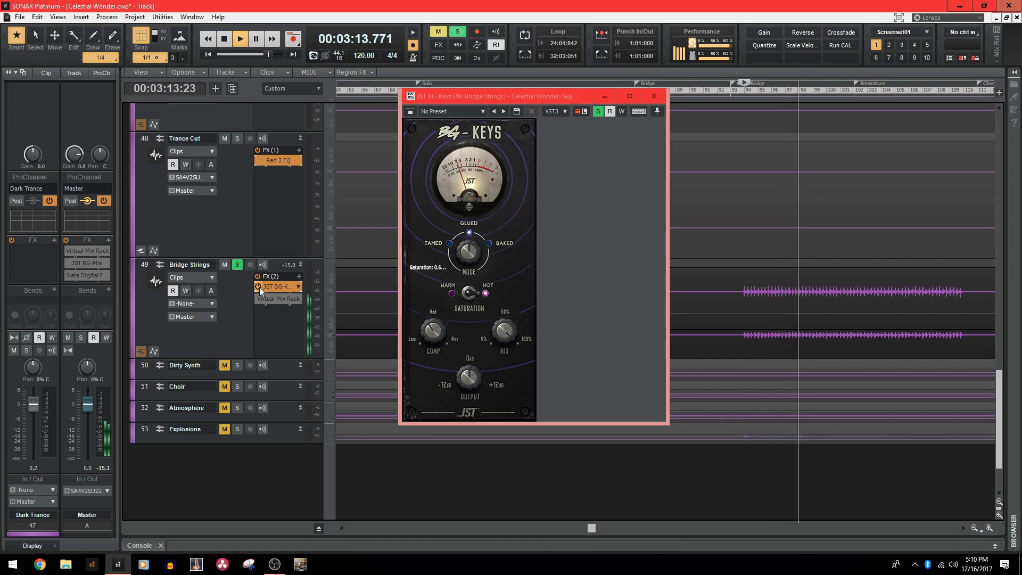
Open Bridge Strings' Virtual Mix Rack, examine its CS-EQ and AirEQ Air module settings, and close the plug-in window.
{"action": "double_click", "coordinate": [257, 298]}
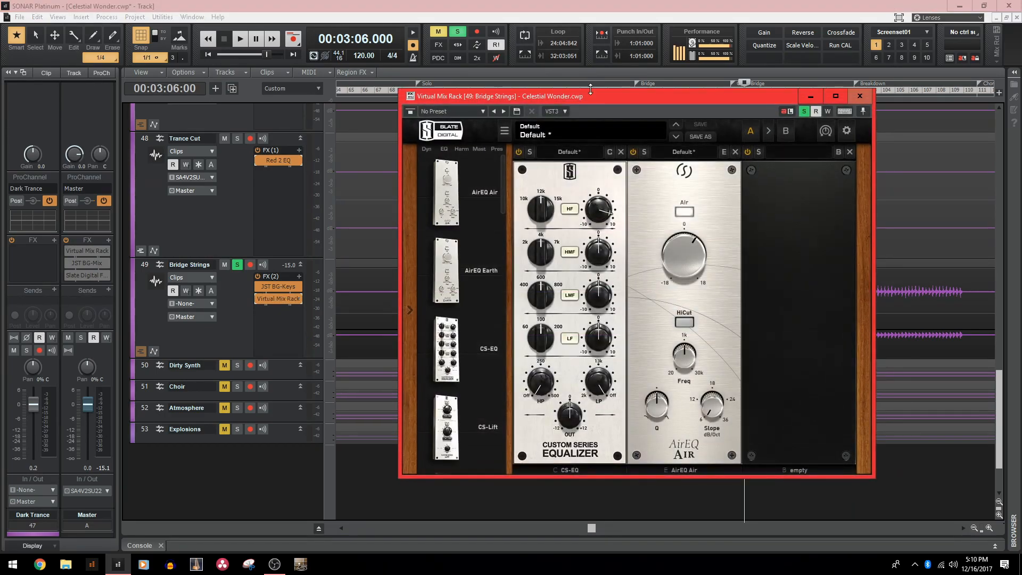
{"action": "left_click_drag", "start_coordinate": [590, 96], "coordinate": [401, 75]}
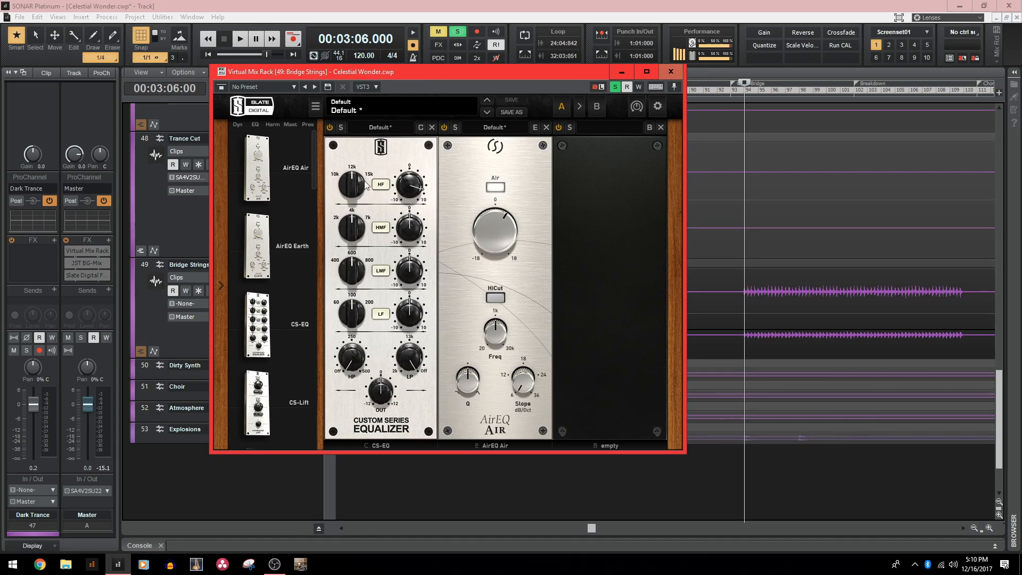
{"action": "mouse_move", "coordinate": [401, 182]}
{"action": "mouse_move", "coordinate": [491, 241]}
{"action": "left_click", "coordinate": [671, 71]}
Audition Bridge Strings soloed and in the full mix, comparing Virtual Mix Rack bypassed and enabled, and leave the track unsoloed with the rack enabled.
{"action": "key", "text": "space"}
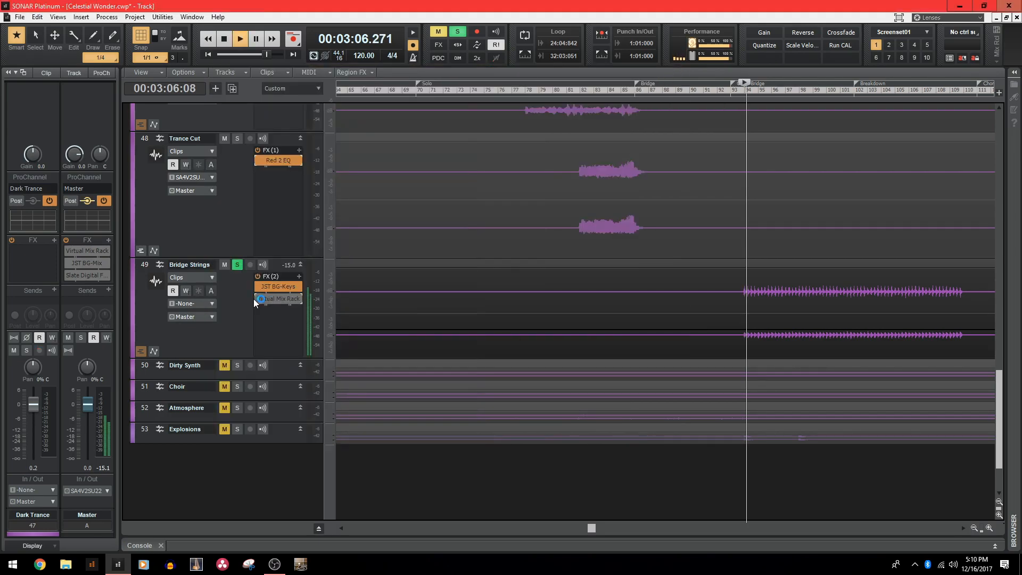
{"action": "left_click", "coordinate": [259, 299]}
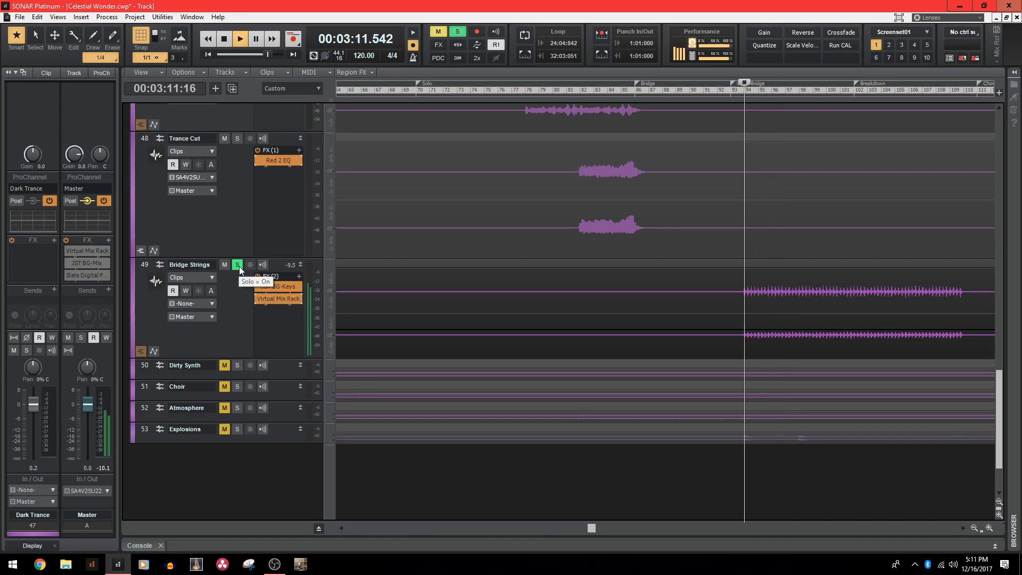
{"action": "key", "text": "space"}
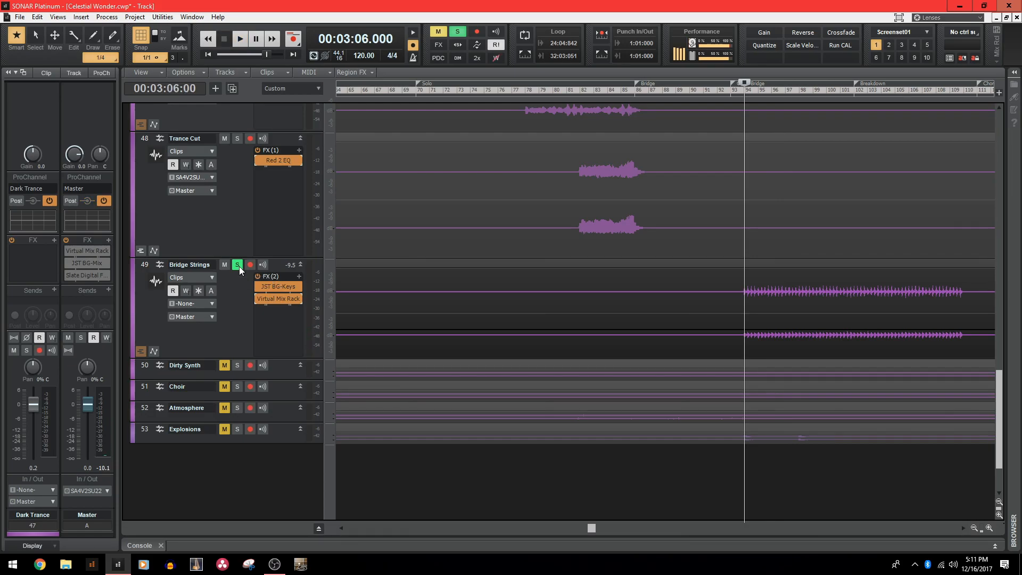
{"action": "left_click", "coordinate": [238, 265]}
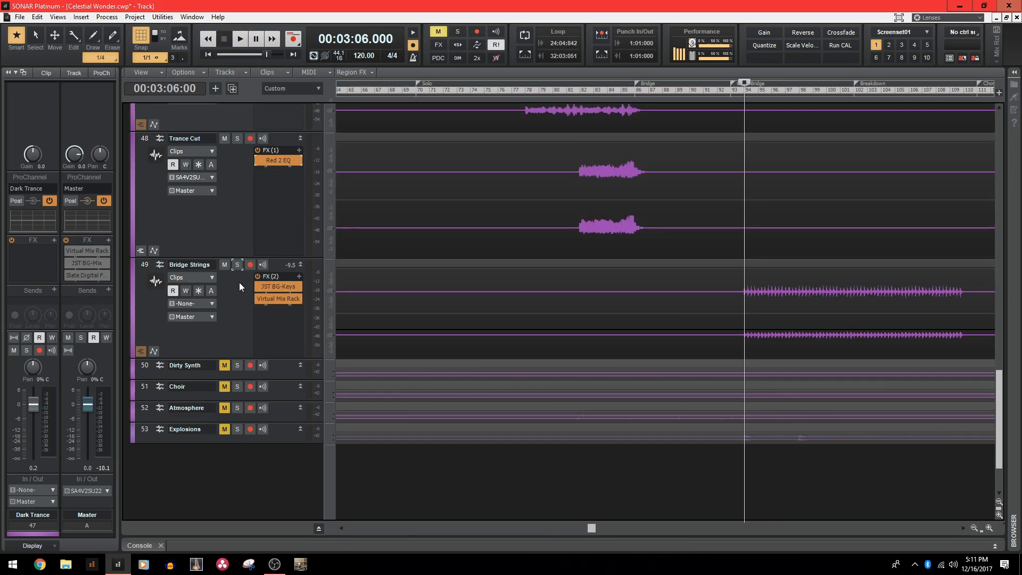
{"action": "left_click", "coordinate": [260, 299]}
{"action": "key", "text": "space"}
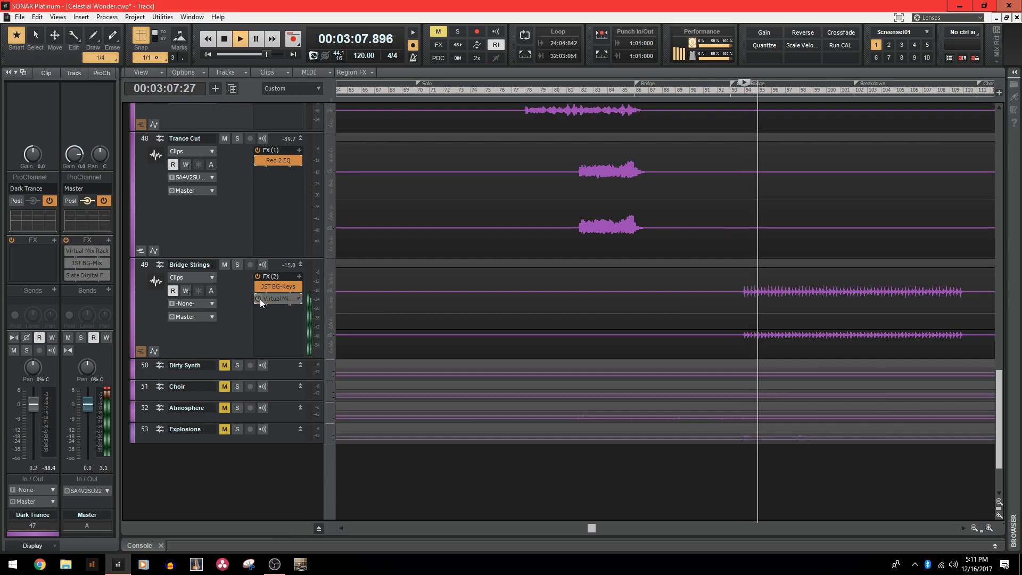
{"action": "left_click", "coordinate": [260, 299]}
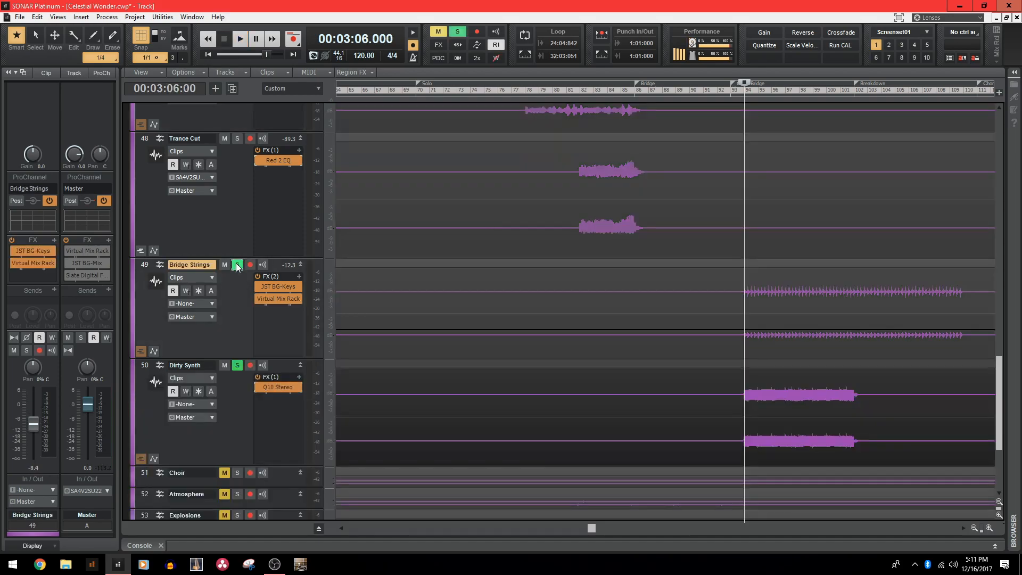
Select Dirty Synth, bypass its Q10 Stereo, unsolo Bridge Strings, and audition Dirty Synth from 00:03:06:00 soloed and in the full mix.
{"action": "left_click", "coordinate": [236, 265]}
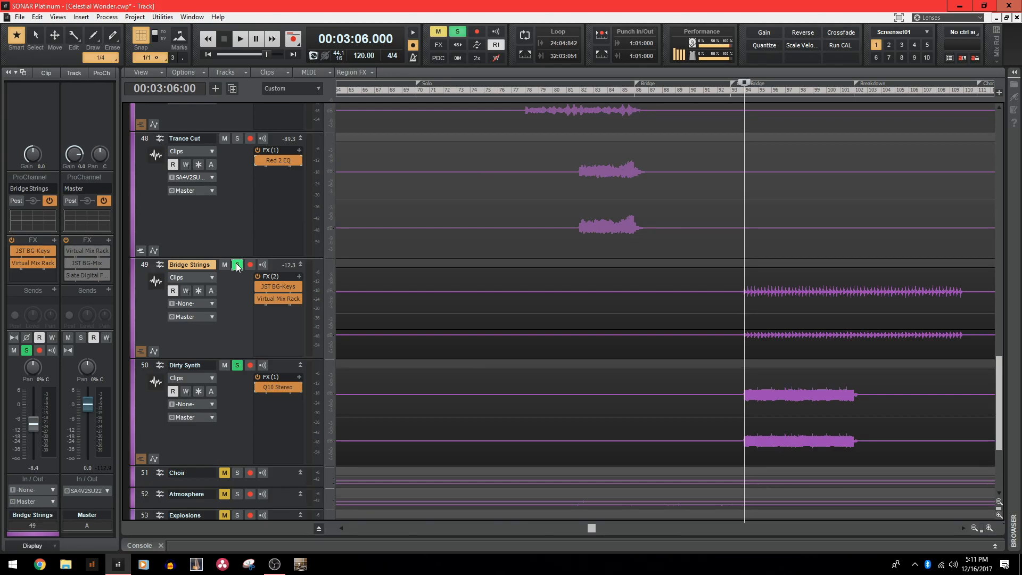
{"action": "left_click", "coordinate": [229, 417]}
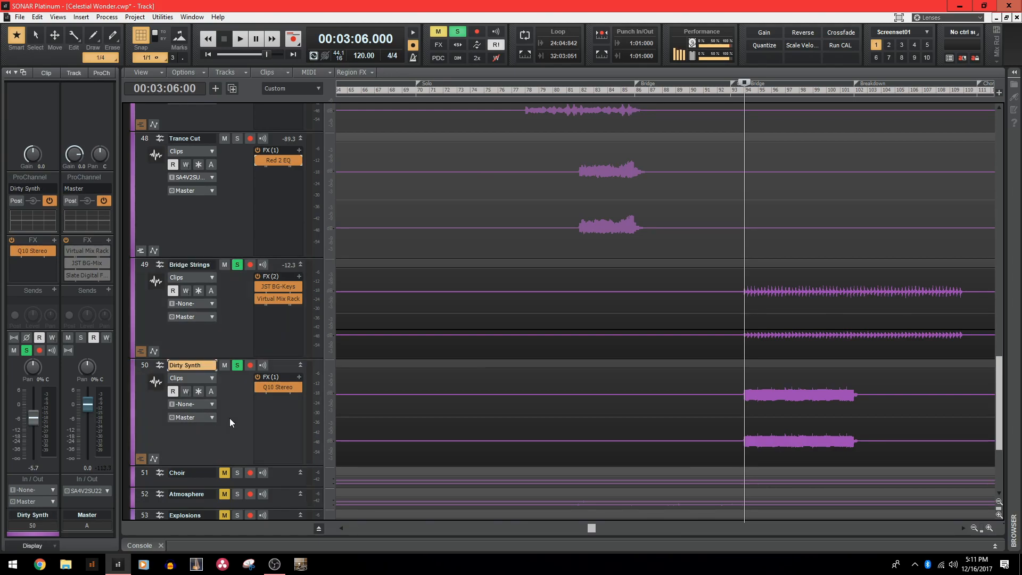
{"action": "left_click", "coordinate": [260, 386]}
{"action": "left_click", "coordinate": [238, 265]}
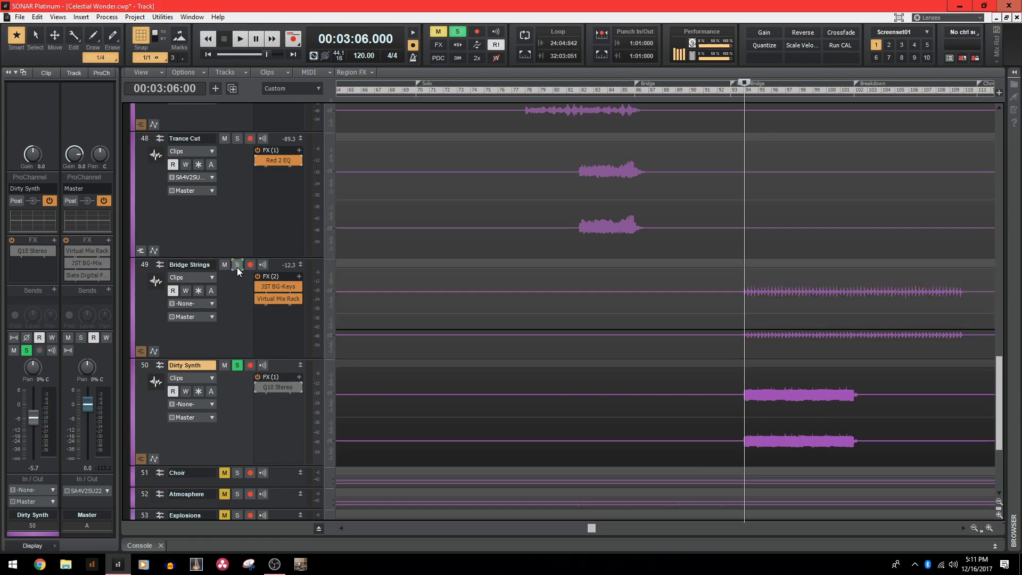
{"action": "key", "text": "space"}
{"action": "left_click", "coordinate": [237, 365]}
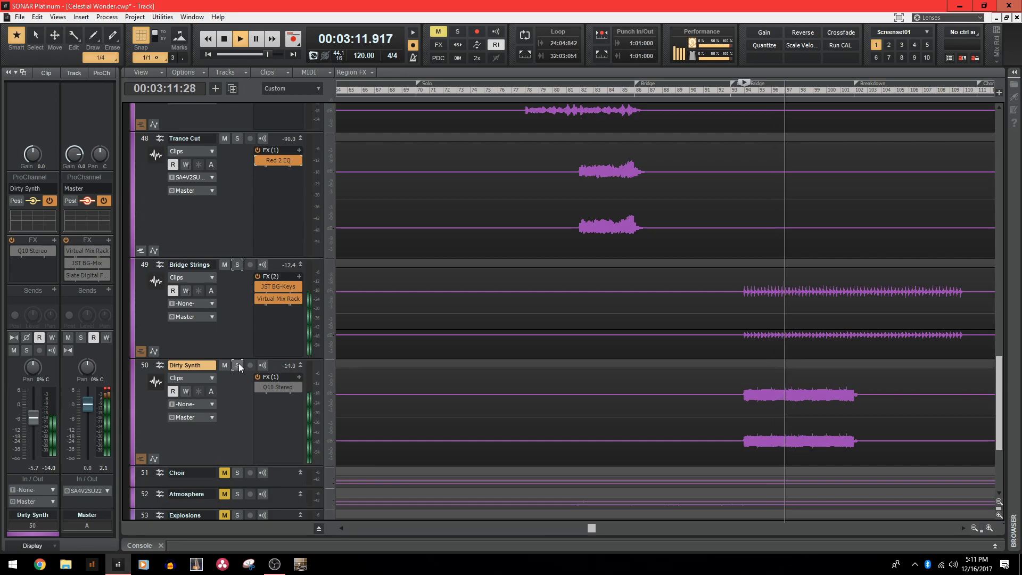
{"action": "key", "text": "space"}
Open Dirty Synth's Q10 Stereo and audition the unsoloed track in the full mix, comparing it muted and unmuted, then close the plug-in window.
{"action": "double_click", "coordinate": [279, 387]}
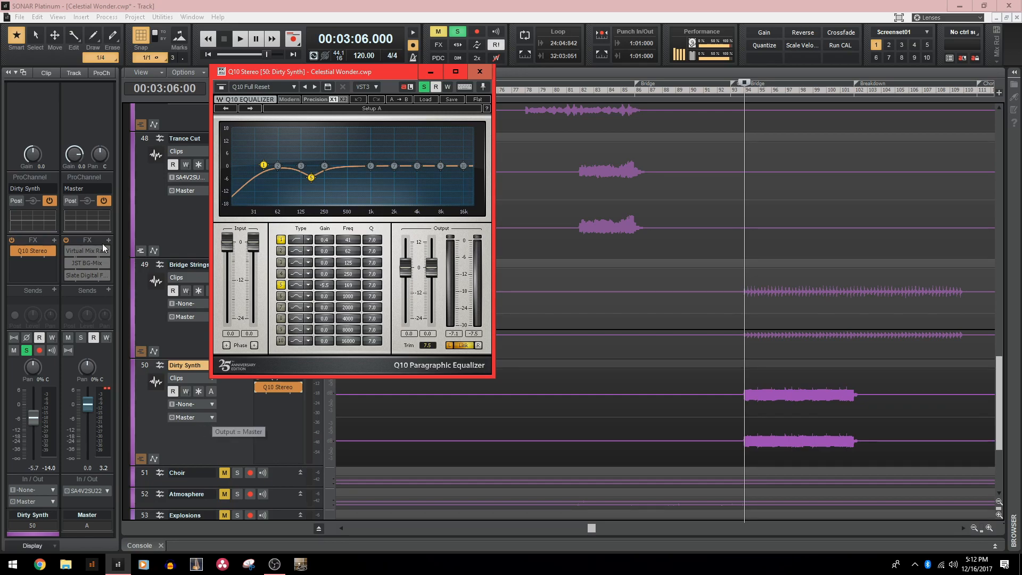
{"action": "left_click", "coordinate": [26, 350]}
{"action": "key", "text": "space"}
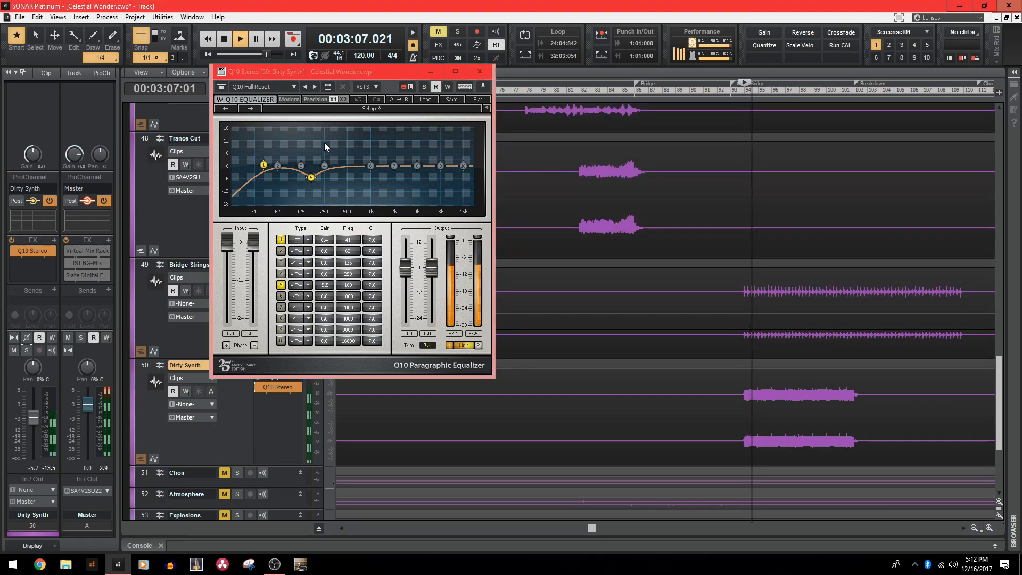
{"action": "left_click", "coordinate": [14, 351]}
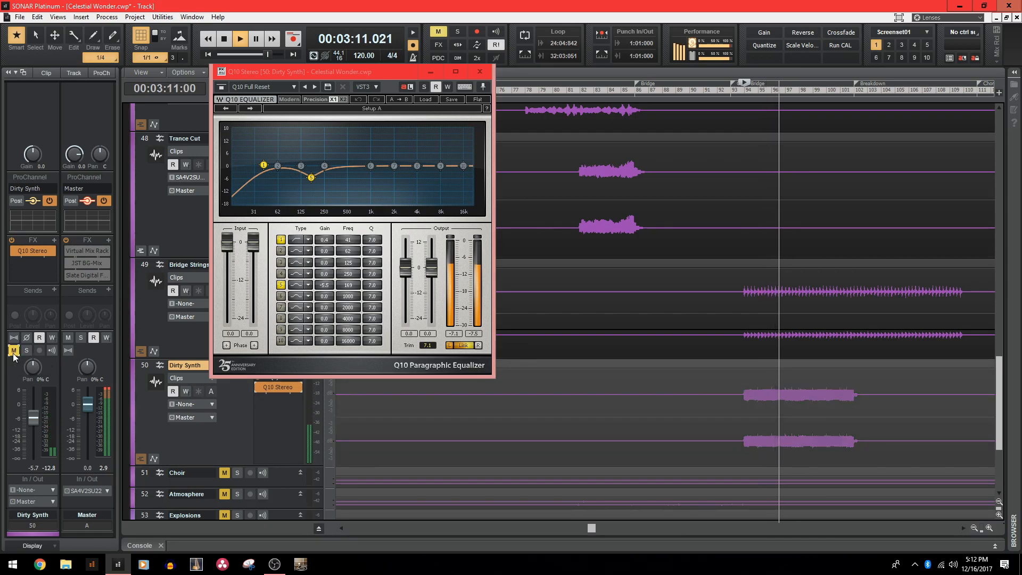
{"action": "left_click", "coordinate": [13, 352]}
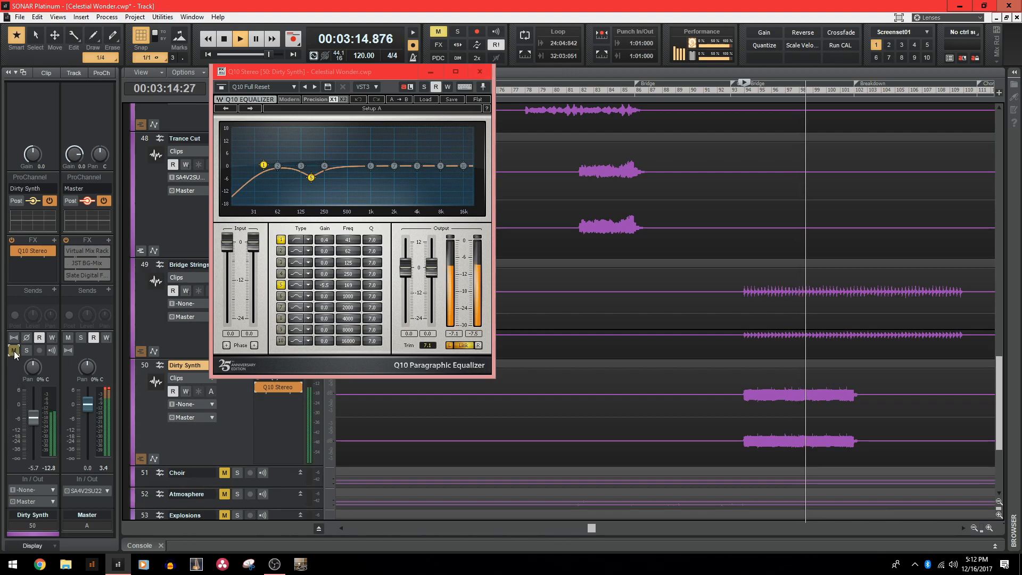
{"action": "left_click", "coordinate": [13, 351]}
{"action": "left_click", "coordinate": [14, 350]}
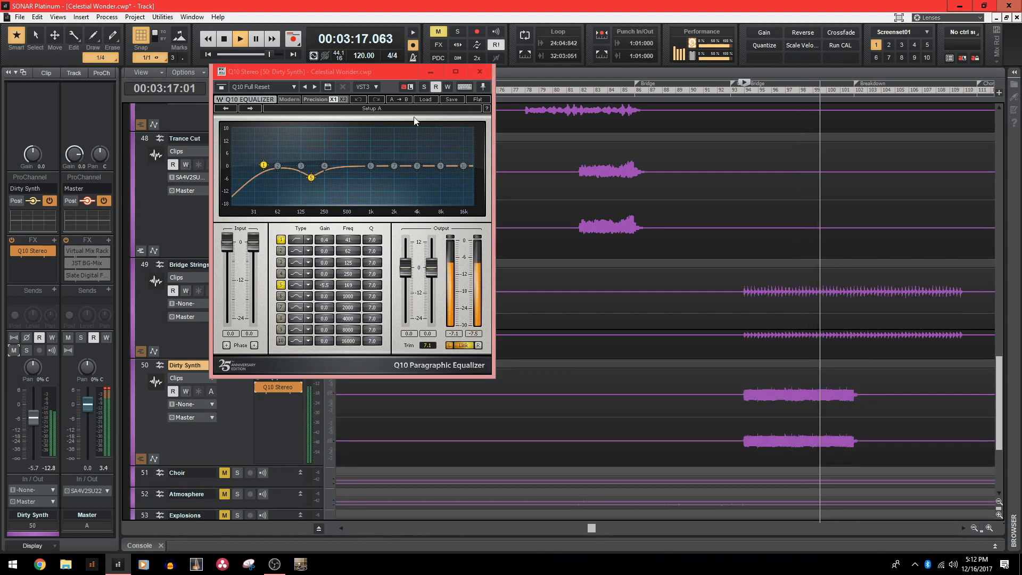
{"action": "left_click", "coordinate": [479, 72]}
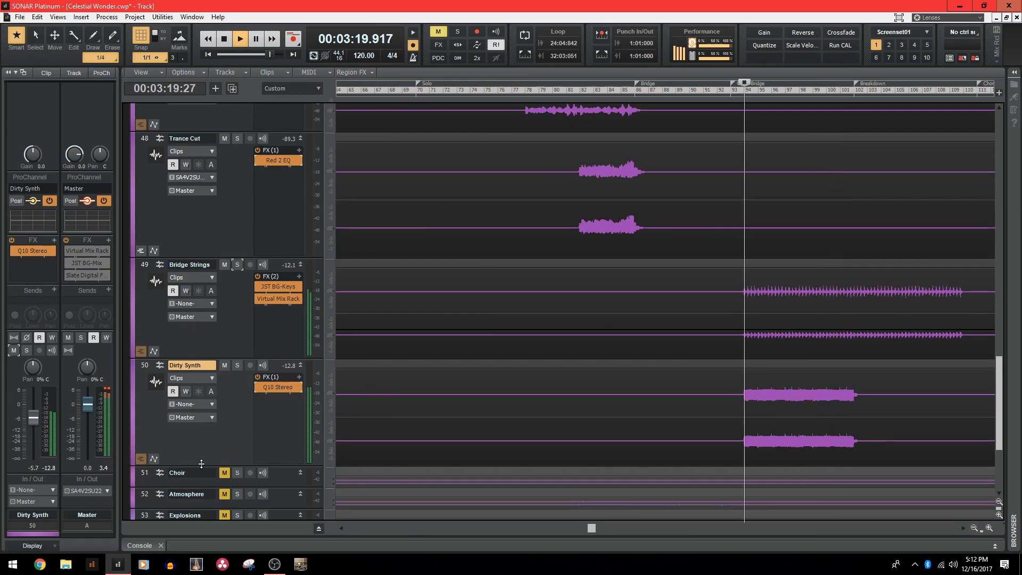
{"action": "key", "text": "space"}
Shrink the Dirty Synth track, then unmute and solo Choir with its Virtual Mix Rack bypassed.
{"action": "left_click_drag", "start_coordinate": [201, 464], "coordinate": [187, 509]}
{"action": "left_click", "coordinate": [224, 400]}
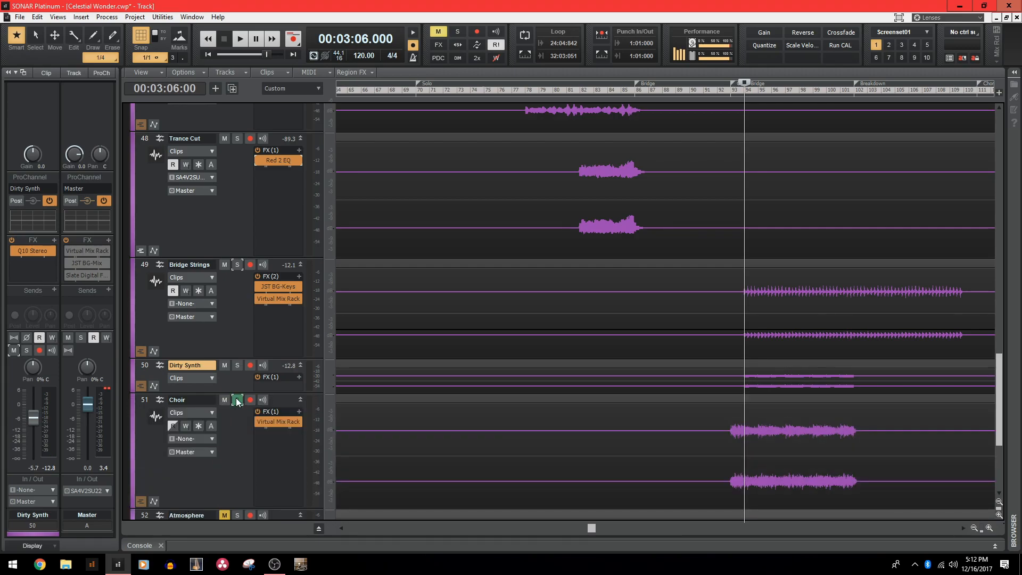
{"action": "left_click", "coordinate": [238, 399]}
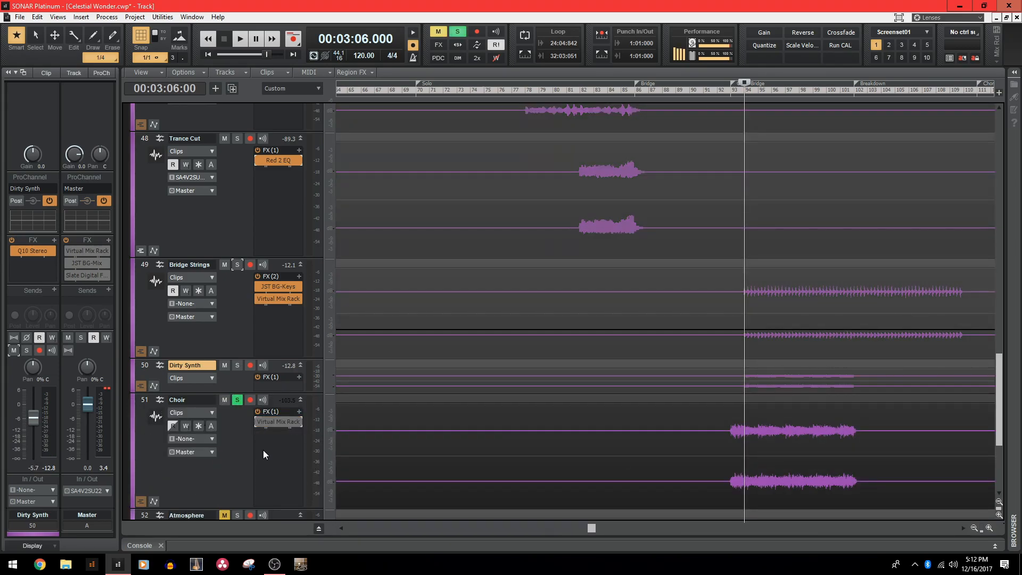
Audition the soloed Choir with Virtual Mix Rack bypassed, enable the rack's VCC Channel and FG-116 modules during playback, and close the plug-in window.
{"action": "key", "text": "space"}
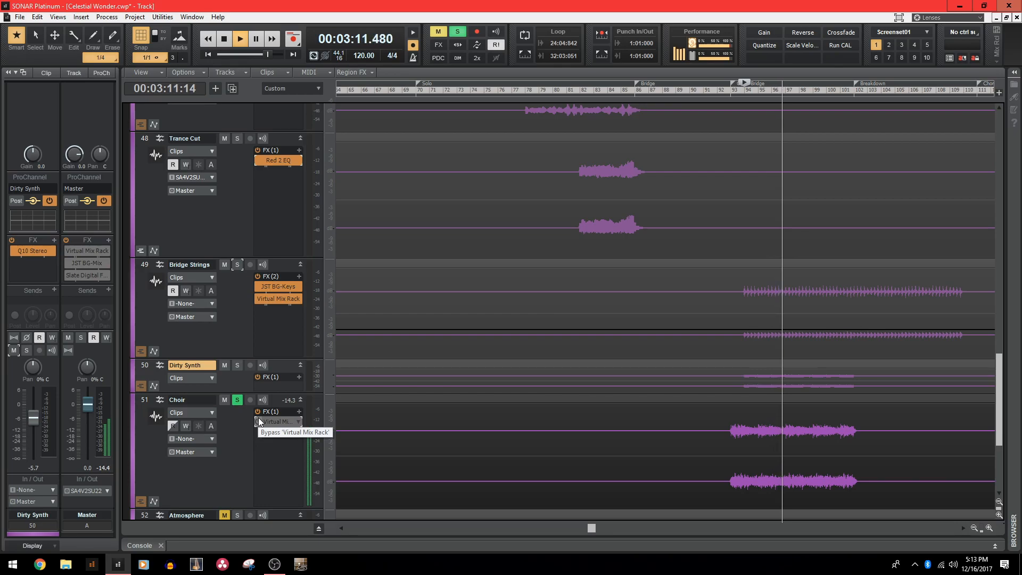
{"action": "key", "text": "space"}
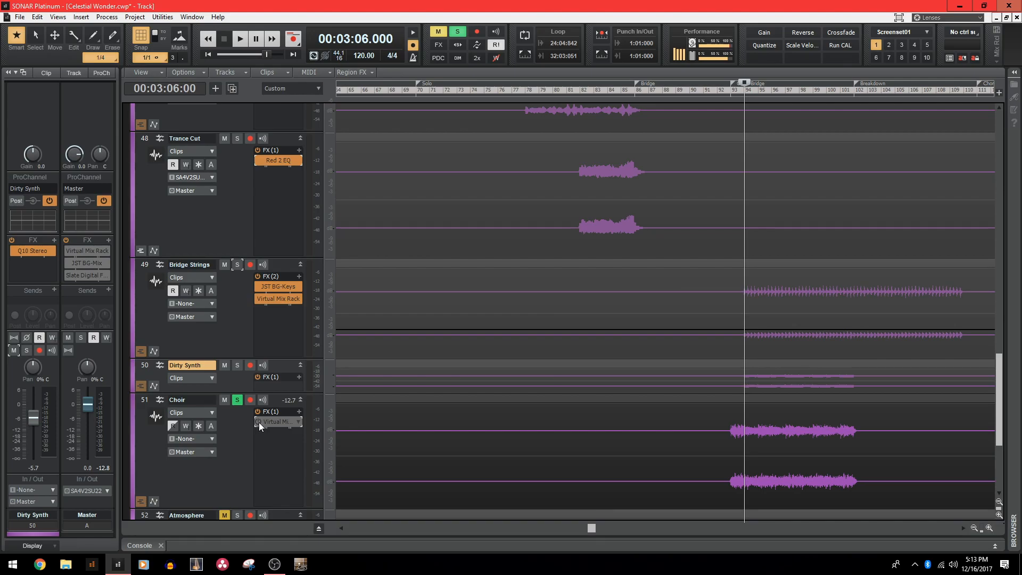
{"action": "double_click", "coordinate": [280, 420]}
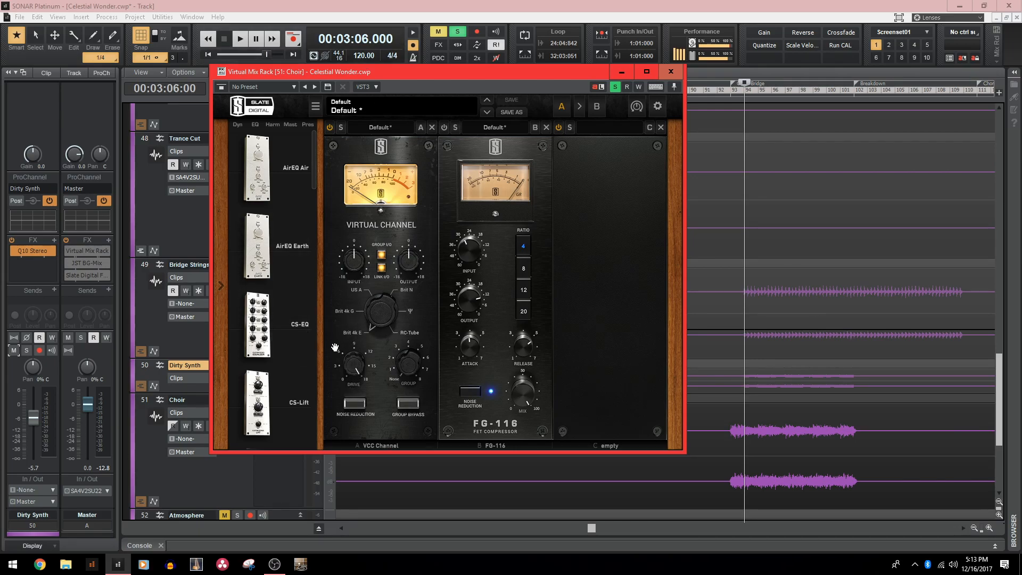
{"action": "left_click", "coordinate": [330, 127]}
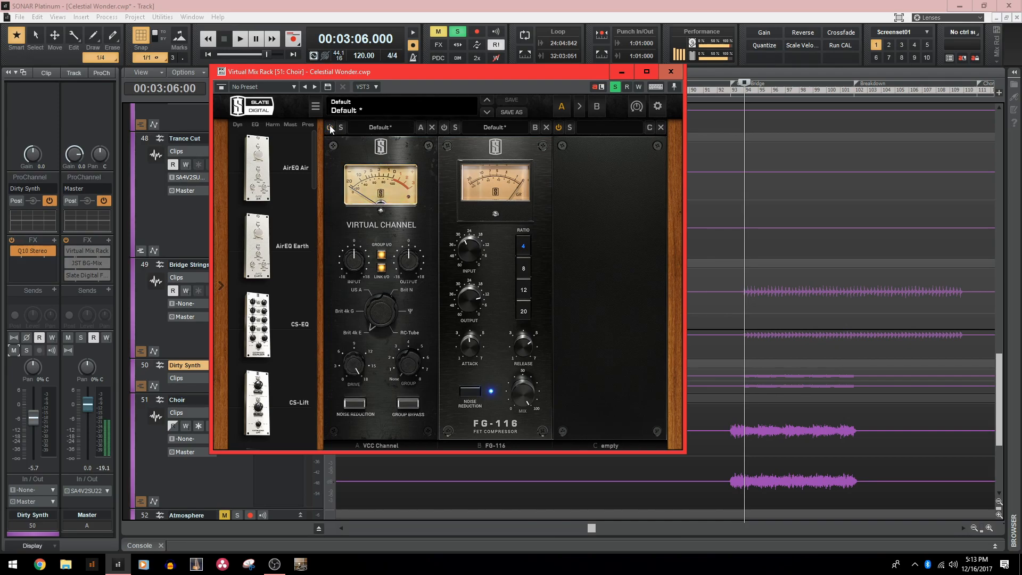
{"action": "key", "text": "space"}
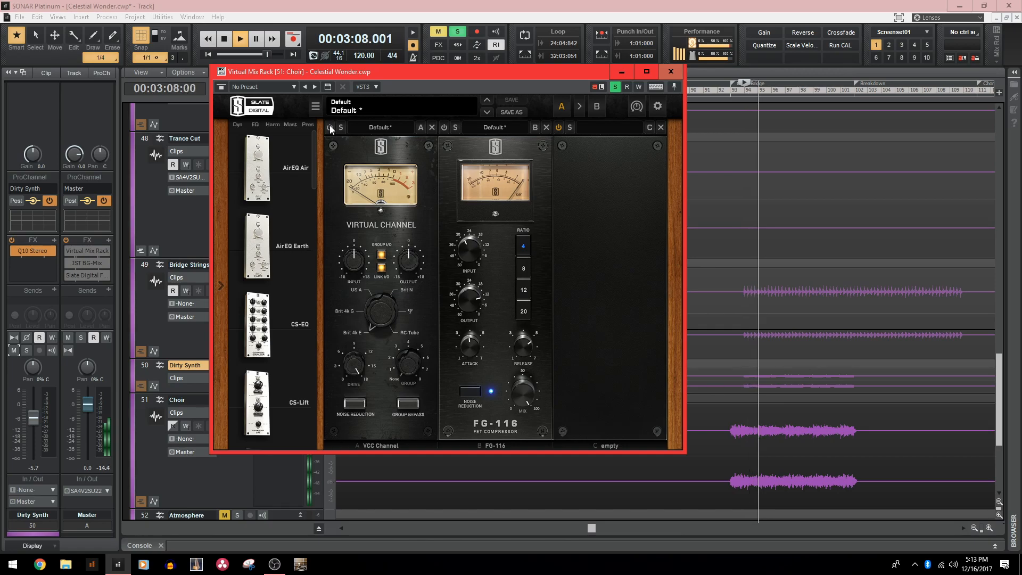
{"action": "left_click", "coordinate": [330, 126]}
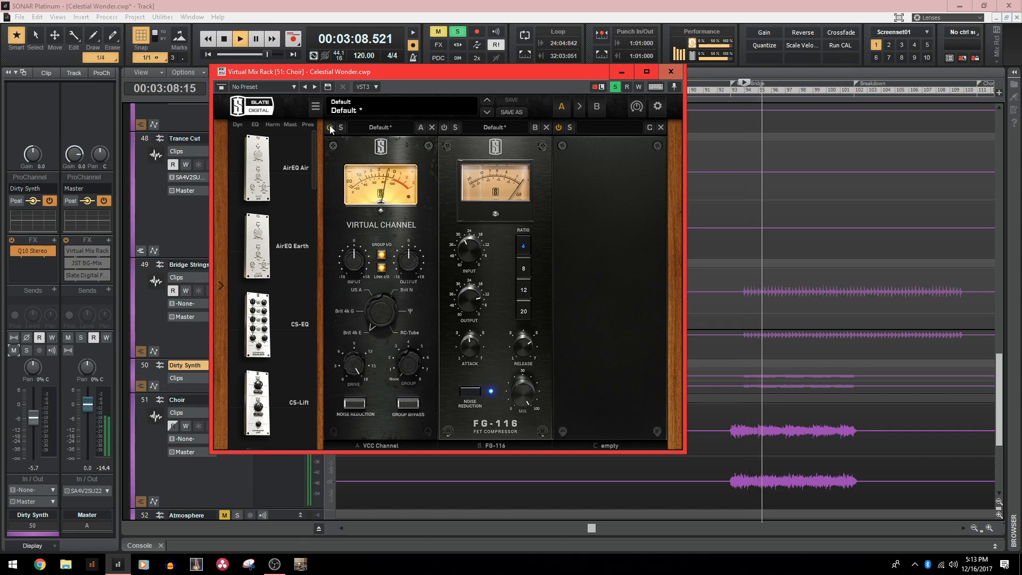
{"action": "left_click", "coordinate": [444, 132]}
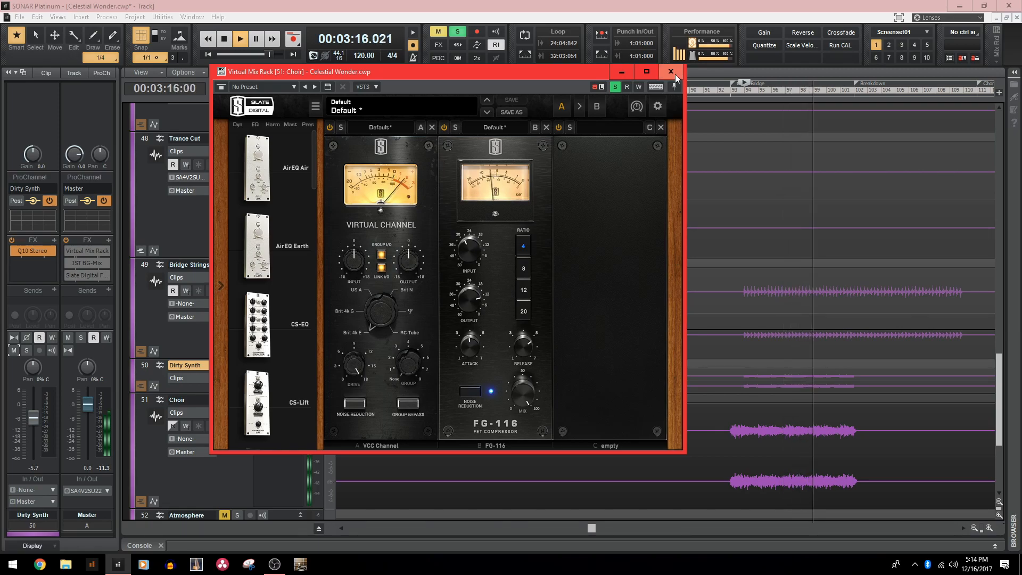
{"action": "key", "text": "space"}
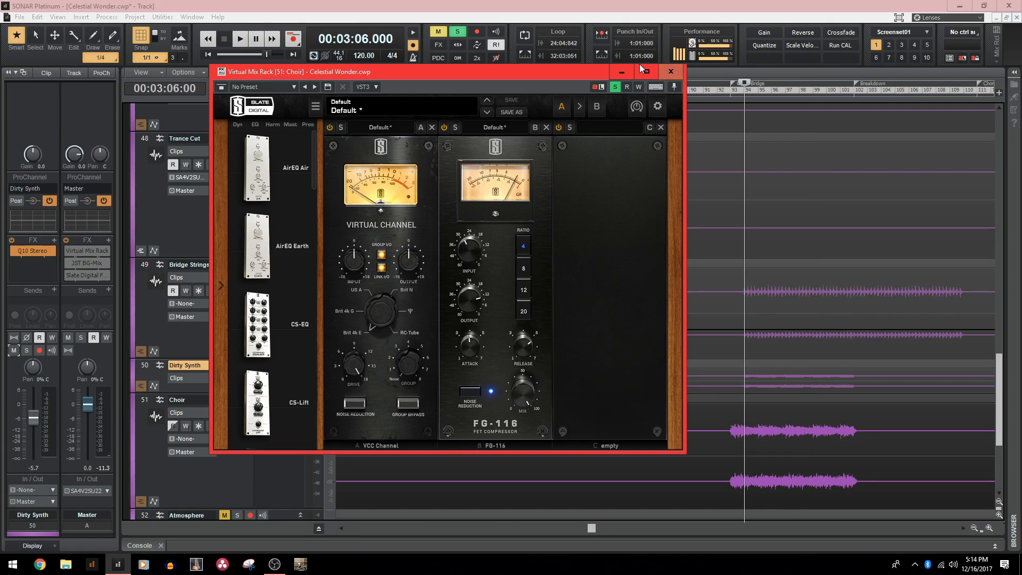
{"action": "left_click", "coordinate": [671, 71]}
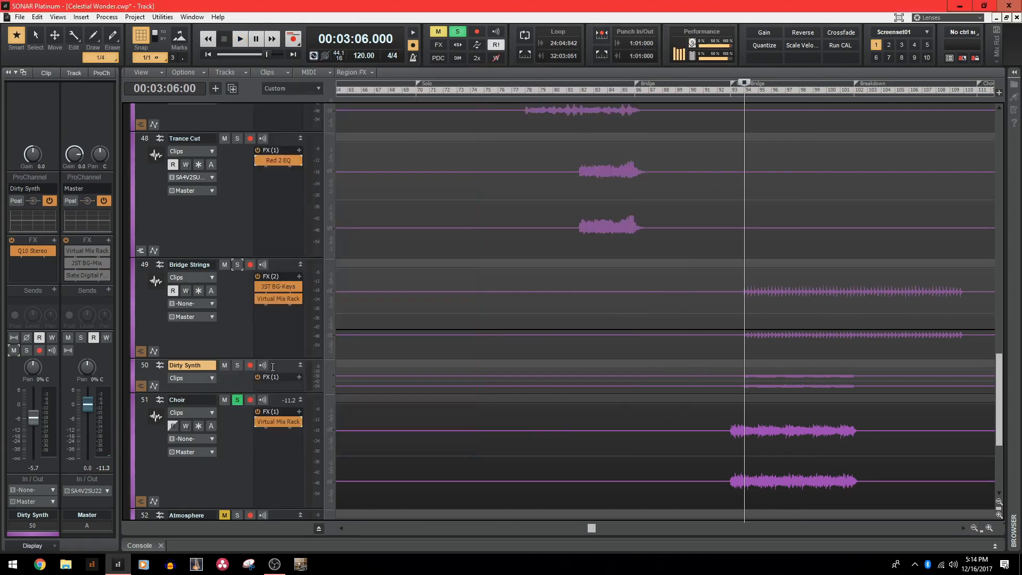
Unsolo Choir and audition it in the full mix, comparing its Virtual Mix Rack bypassed and enabled, leaving the rack enabled.
{"action": "left_click", "coordinate": [234, 400]}
{"action": "left_click", "coordinate": [257, 421]}
{"action": "key", "text": "space"}
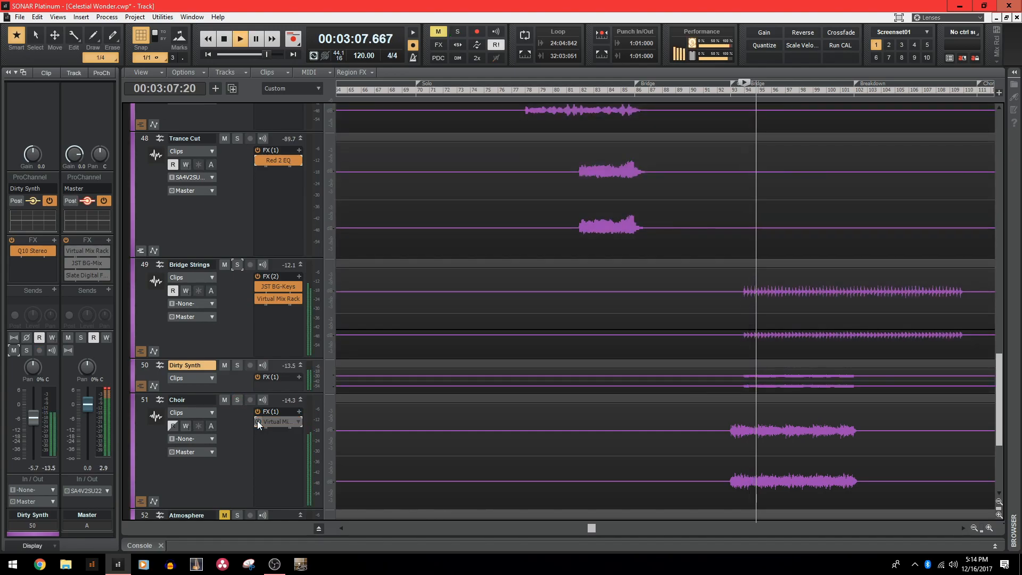
{"action": "left_click", "coordinate": [258, 421]}
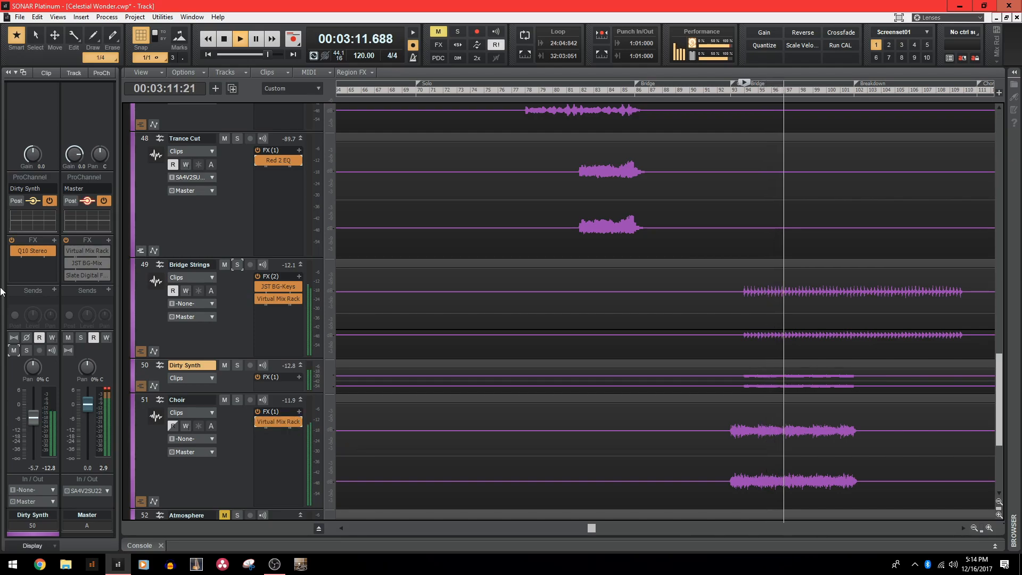
{"action": "key", "text": "space"}
Enlarge the Atmosphere track and audition it in the full mix from 00:02:36:00, comparing it muted and unmuted and leaving it unmuted.
{"action": "scroll", "coordinate": [251, 444], "scroll_direction": "down", "scroll_amount": 3}
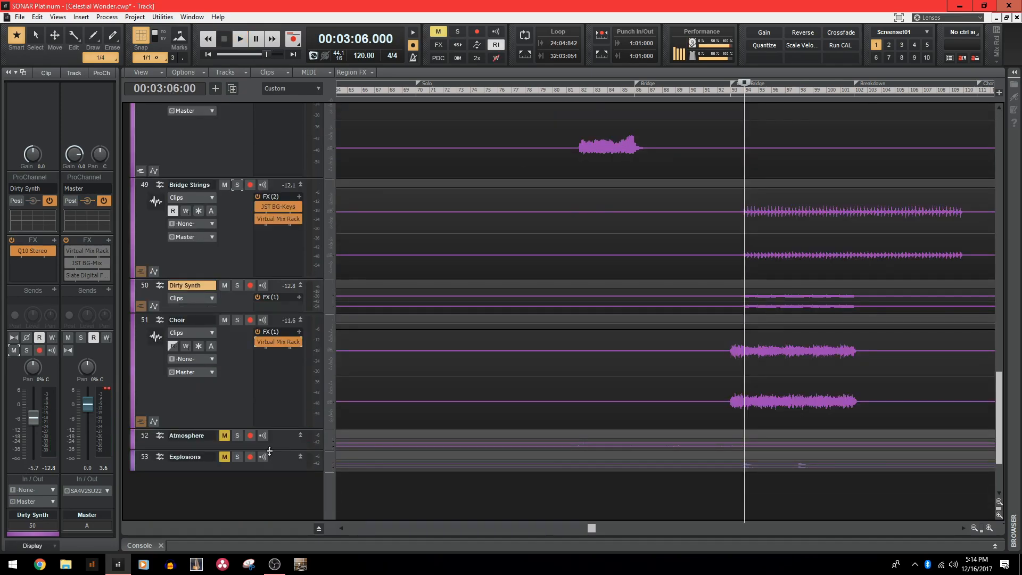
{"action": "left_click_drag", "start_coordinate": [251, 446], "coordinate": [256, 509]}
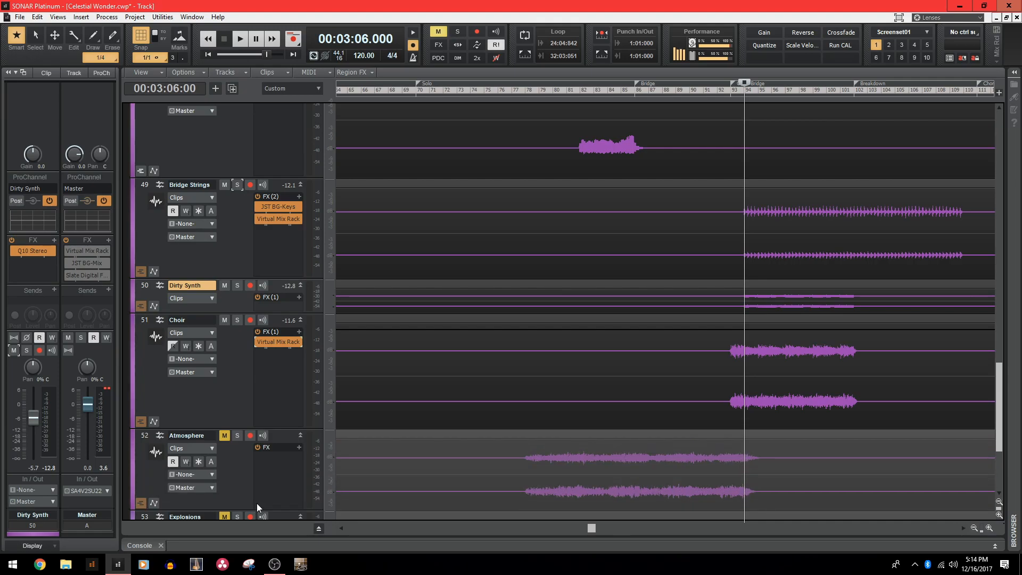
{"action": "left_click", "coordinate": [238, 477]}
{"action": "scroll", "coordinate": [251, 404], "scroll_direction": "down", "scroll_amount": 2}
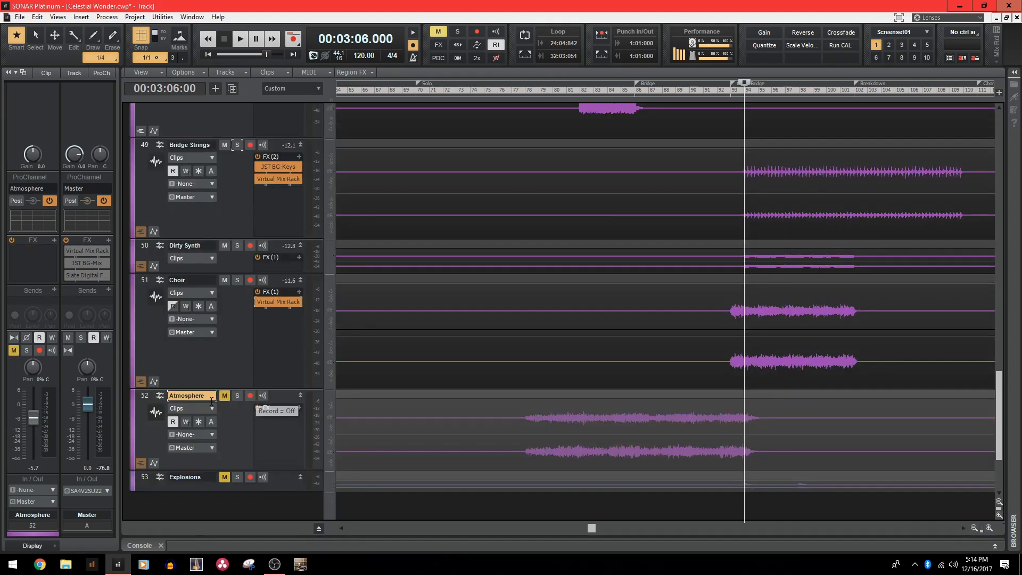
{"action": "left_click", "coordinate": [224, 396]}
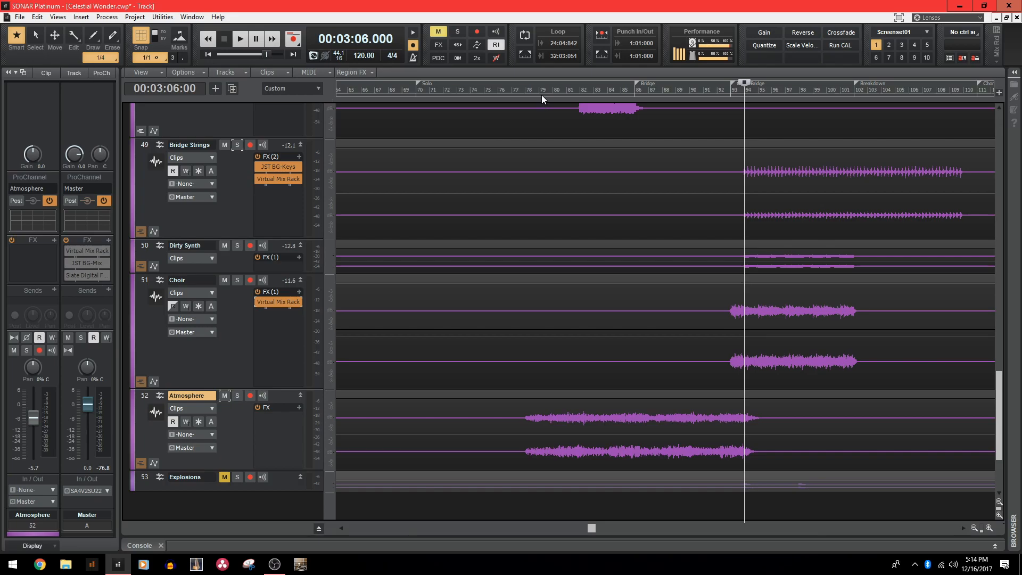
{"action": "left_click", "coordinate": [541, 95]}
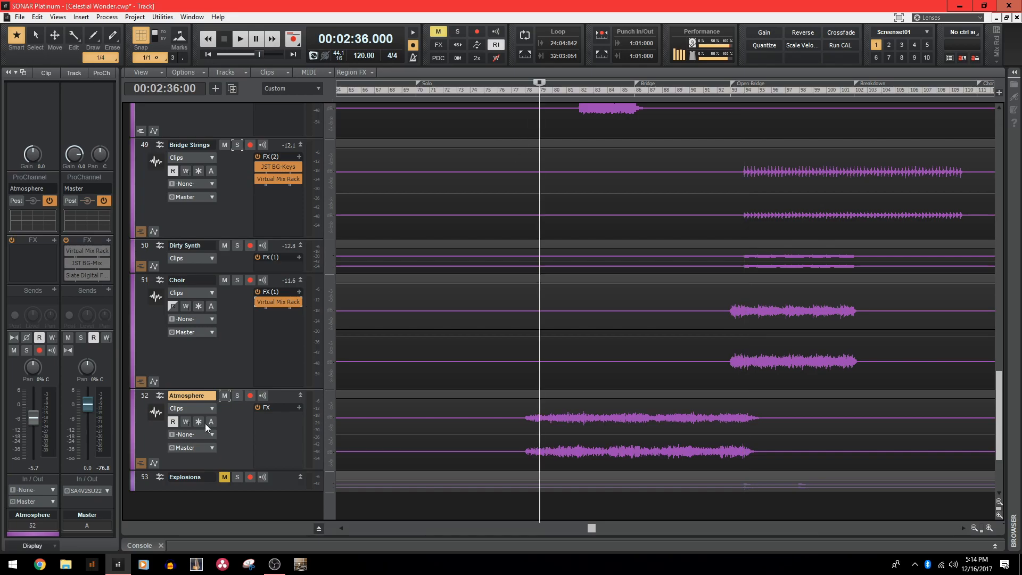
{"action": "left_click", "coordinate": [225, 396]}
{"action": "key", "text": "space"}
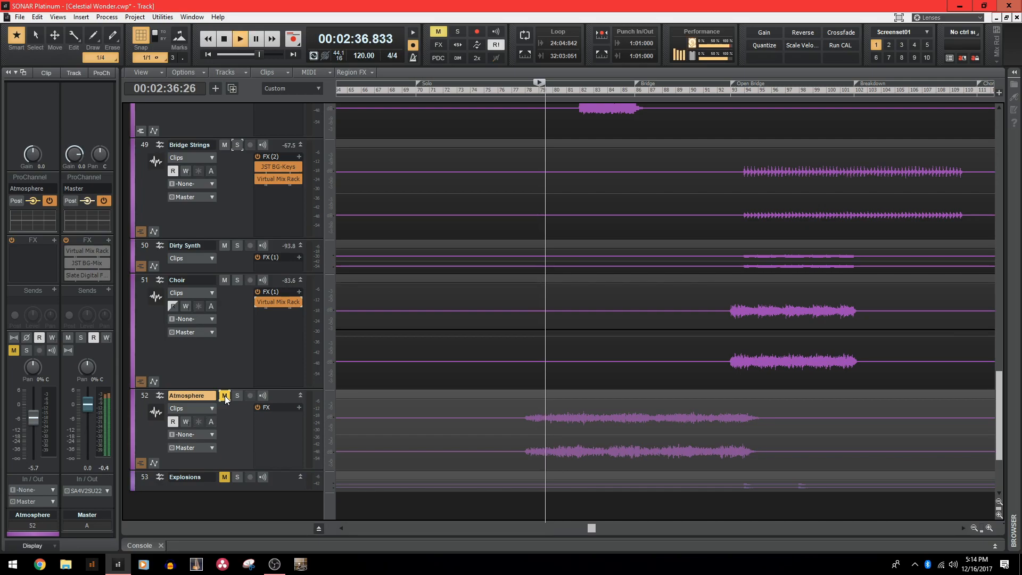
{"action": "left_click", "coordinate": [224, 396]}
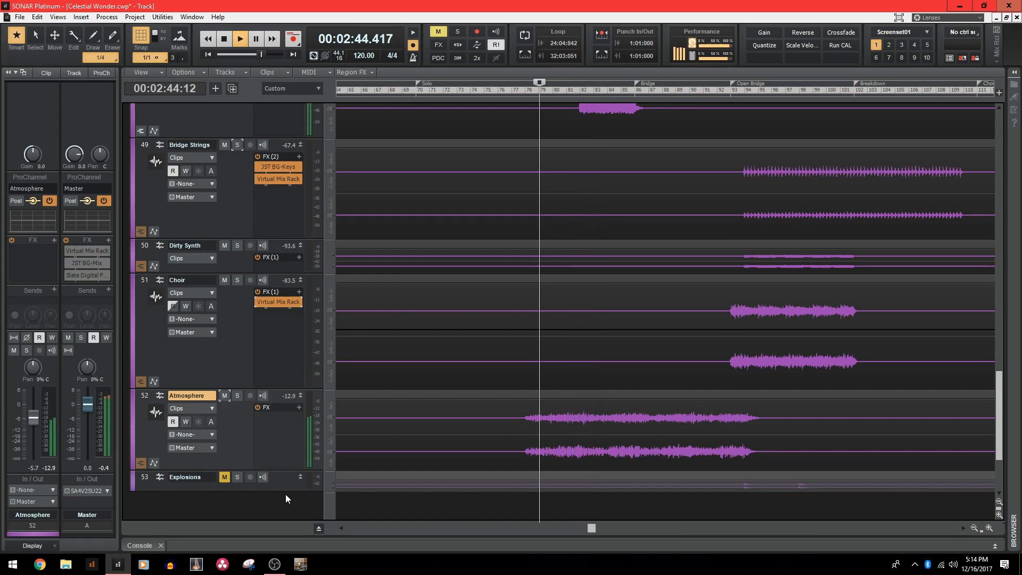
{"action": "key", "text": "space"}
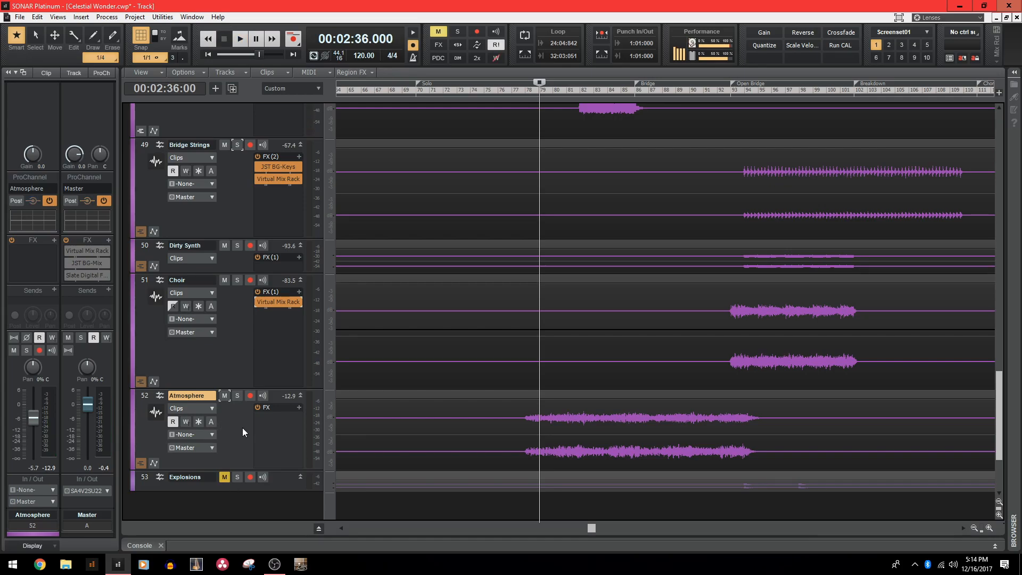
Enlarge and unmute the Explosions track, solo it, and audition it from 00:03:04:00.
{"action": "scroll", "coordinate": [242, 427], "scroll_direction": "down", "scroll_amount": 3}
{"action": "left_click_drag", "start_coordinate": [281, 370], "coordinate": [269, 462]}
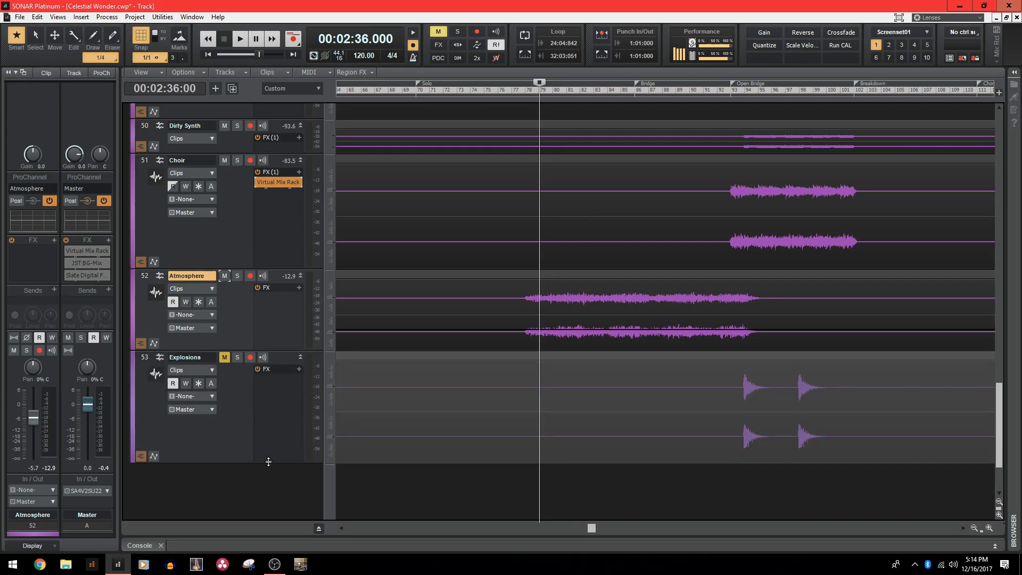
{"action": "left_click", "coordinate": [221, 358]}
{"action": "left_click", "coordinate": [733, 91]}
{"action": "left_click", "coordinate": [238, 358]}
{"action": "key", "text": "space"}
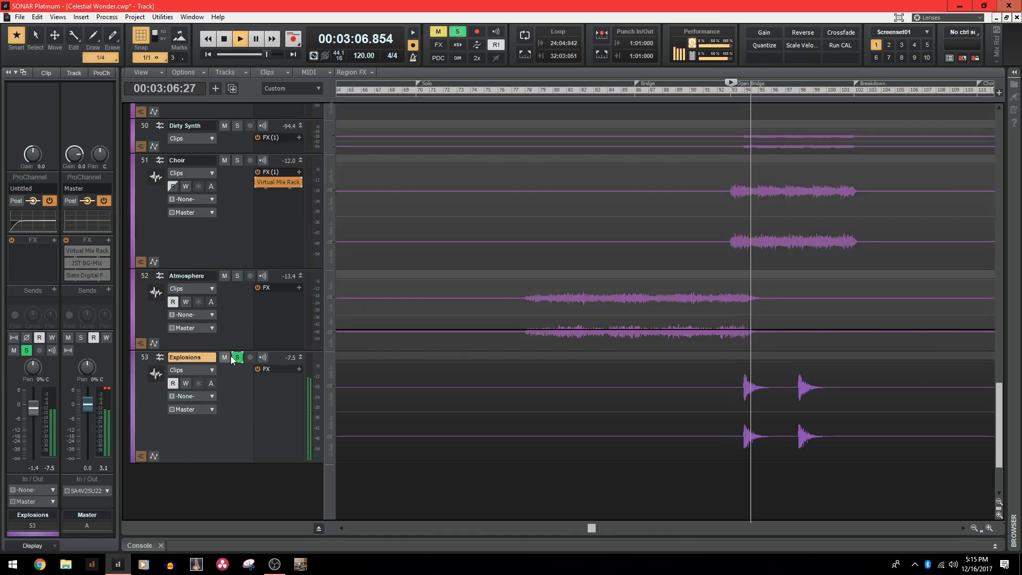
{"action": "key", "text": "space"}
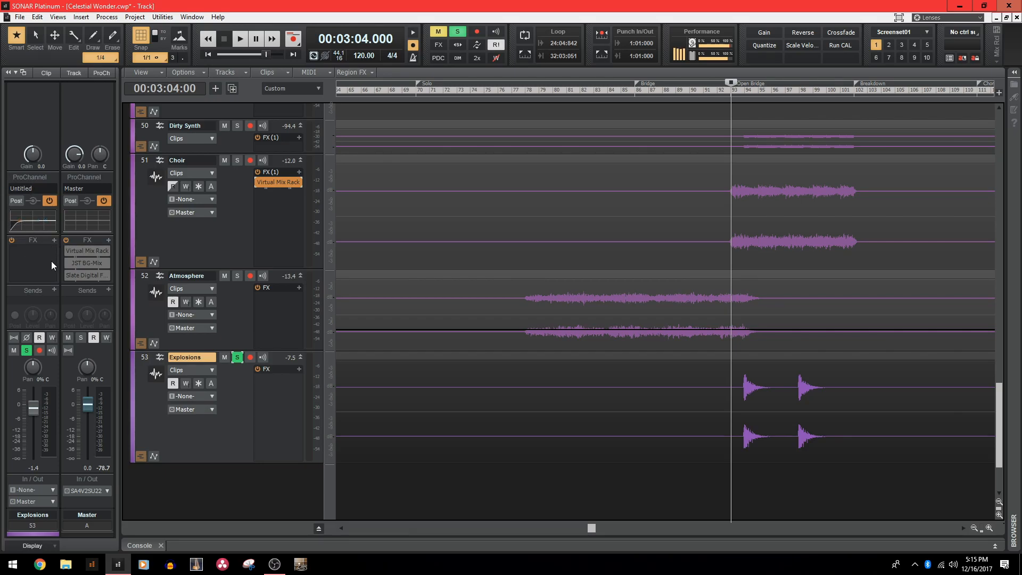
Unsolo Explosions and audition it in the full mix from 00:03:04:00.
{"action": "left_click", "coordinate": [238, 358]}
{"action": "key", "text": "space"}
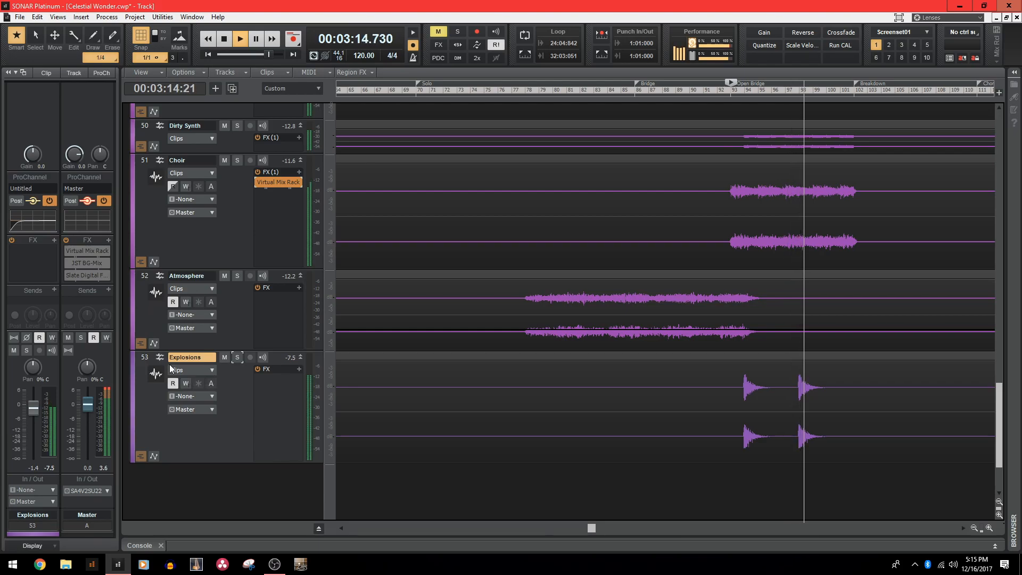
{"action": "key", "text": "space"}
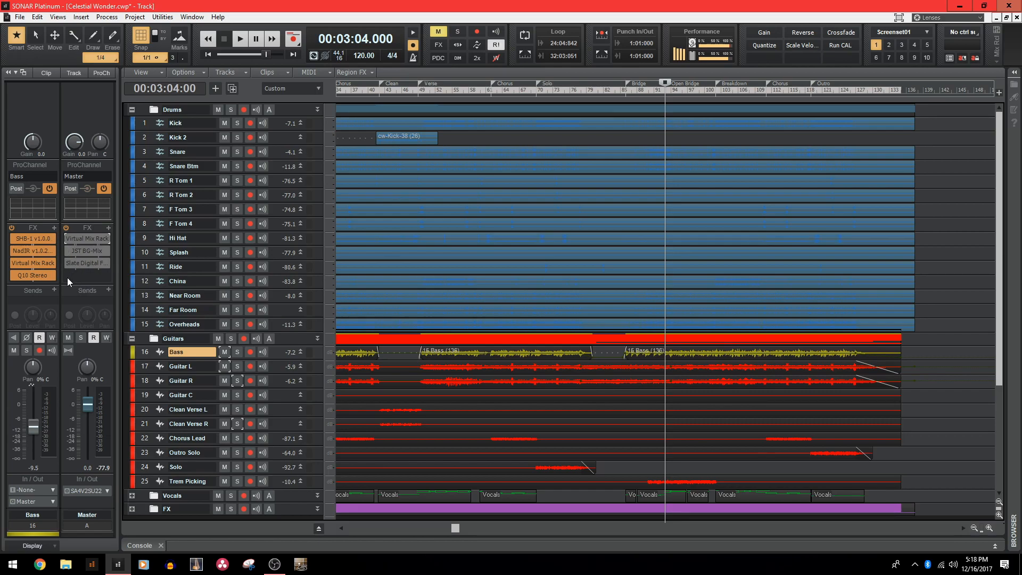
Open the Master bus's Virtual Mix Rack, enable Trimmer during playback, and compare the New York module on and off, leaving it on.
{"action": "double_click", "coordinate": [81, 238]}
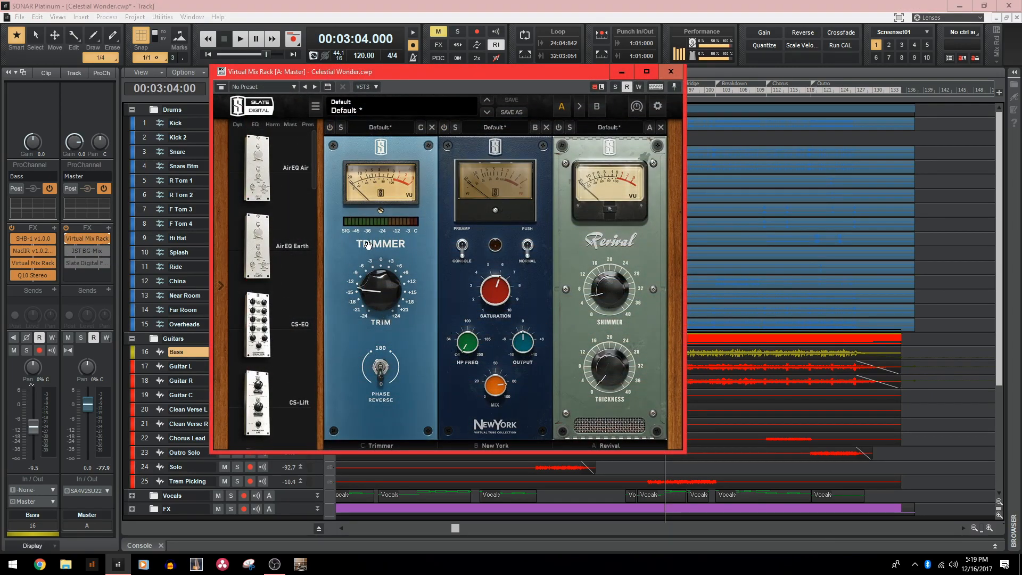
{"action": "mouse_move", "coordinate": [514, 286]}
{"action": "key", "text": "space"}
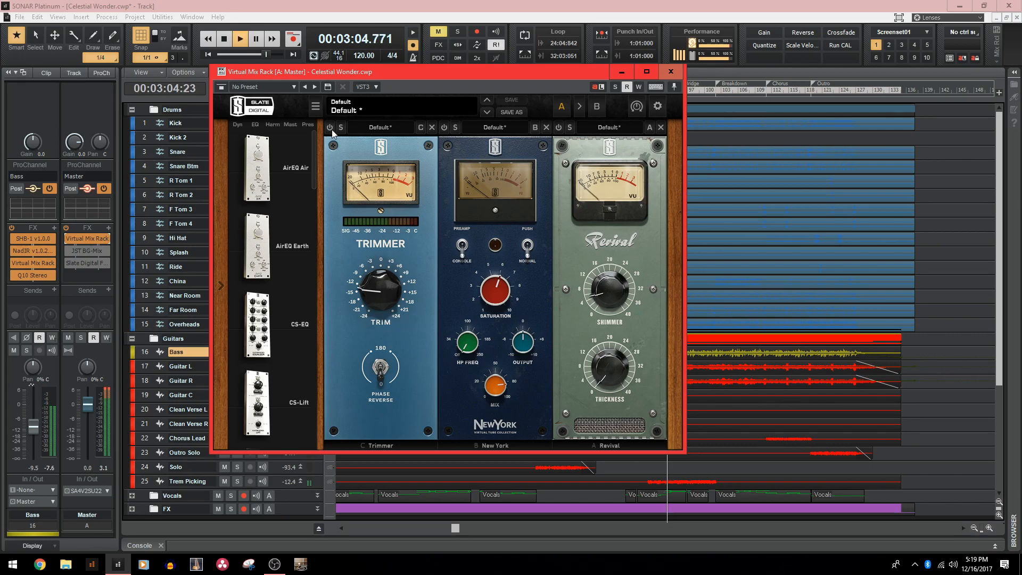
{"action": "left_click", "coordinate": [330, 127]}
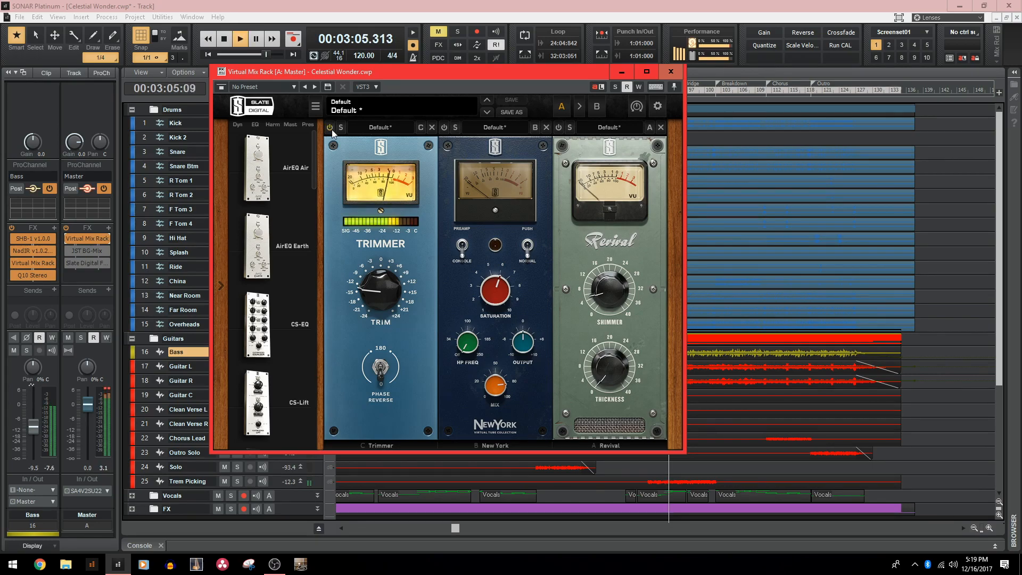
{"action": "left_click", "coordinate": [444, 131]}
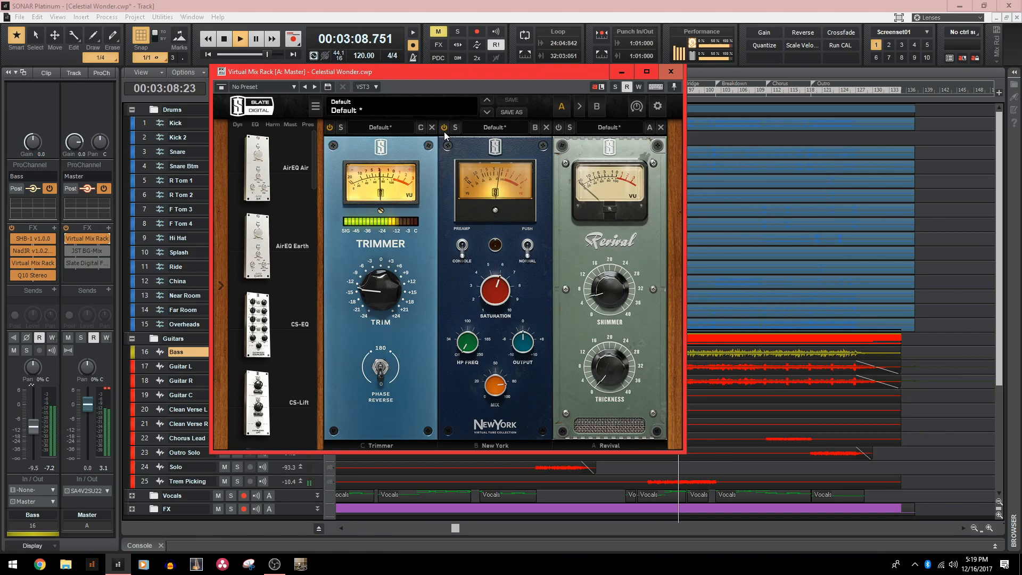
{"action": "left_click", "coordinate": [444, 131]}
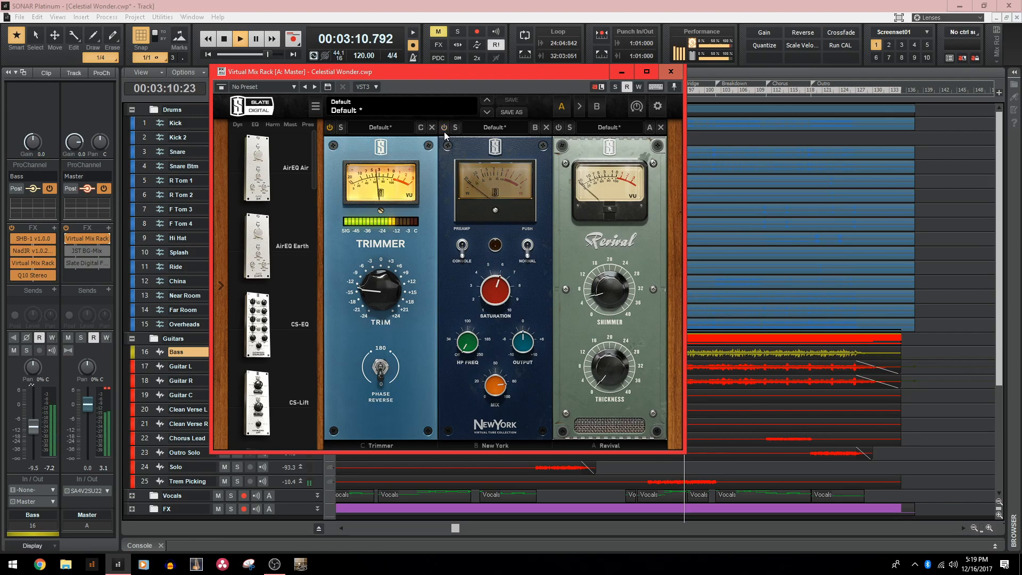
{"action": "left_click", "coordinate": [444, 132]}
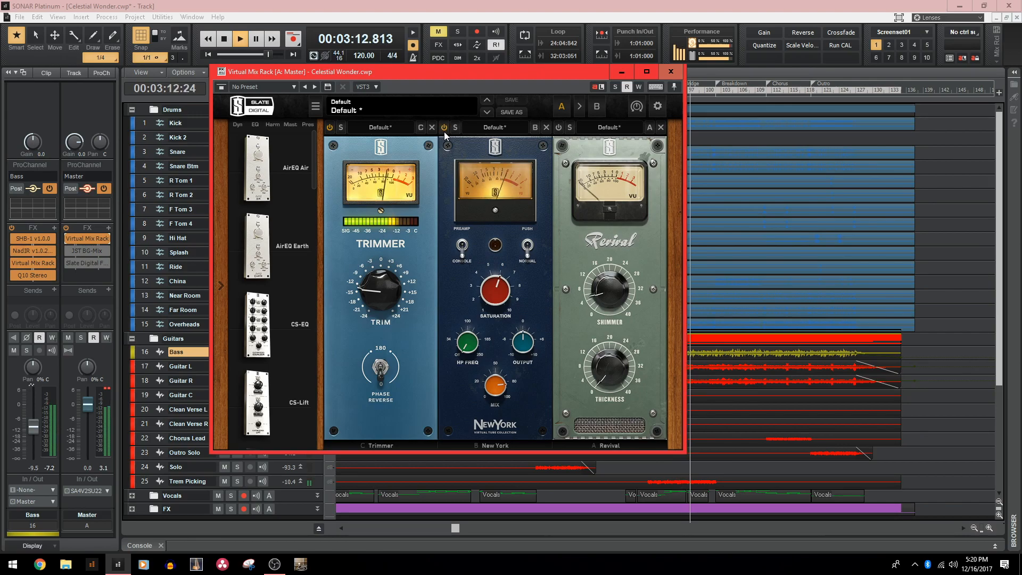
{"action": "left_click", "coordinate": [444, 132]}
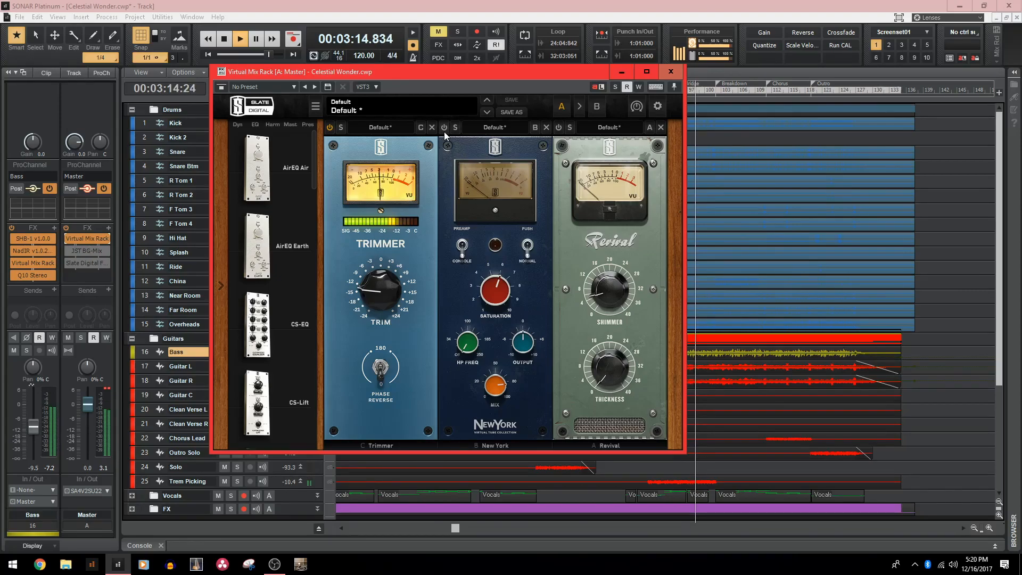
{"action": "left_click", "coordinate": [444, 132]}
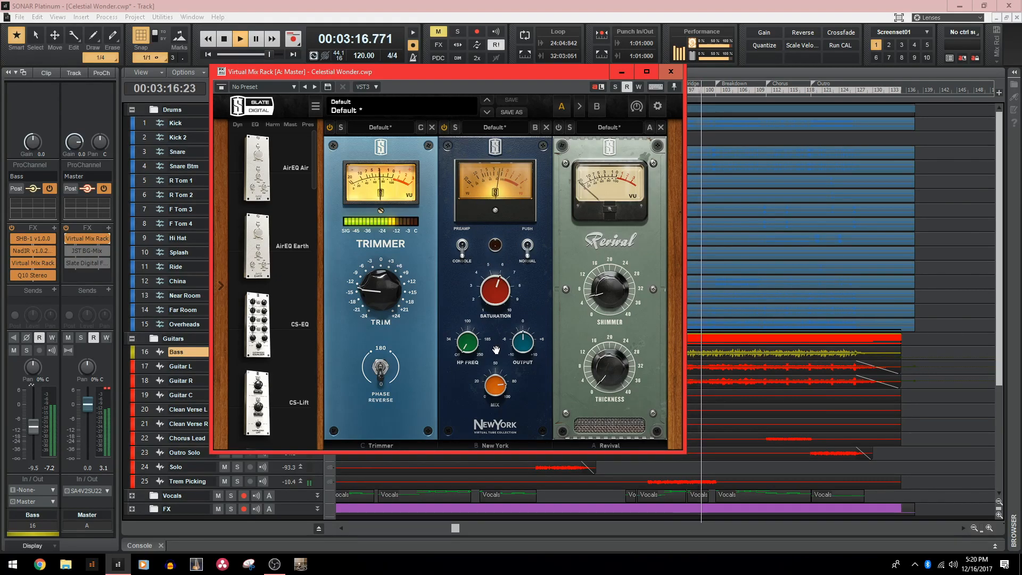
{"action": "key", "text": "space"}
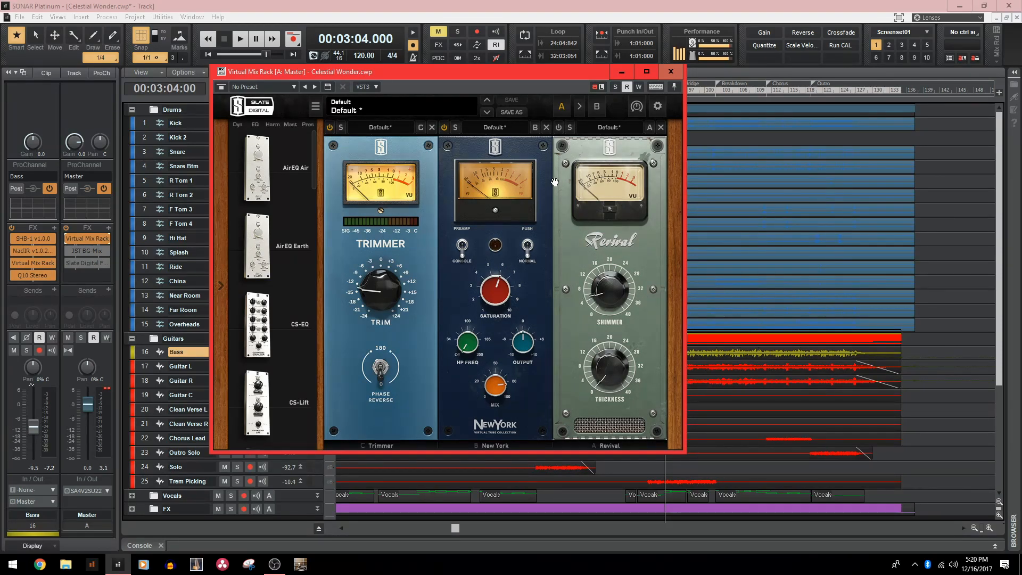
Finish auditioning the Master bus's Virtual Mix Rack, close its window, and open the bus's JST BG-Mix.
{"action": "key", "text": "space"}
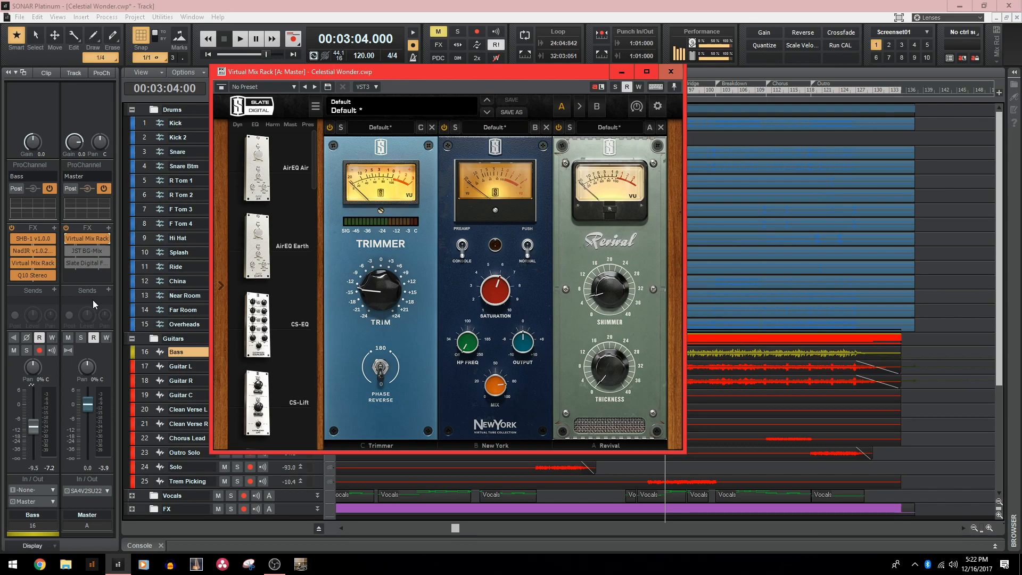
{"action": "left_click", "coordinate": [671, 71]}
{"action": "double_click", "coordinate": [84, 252]}
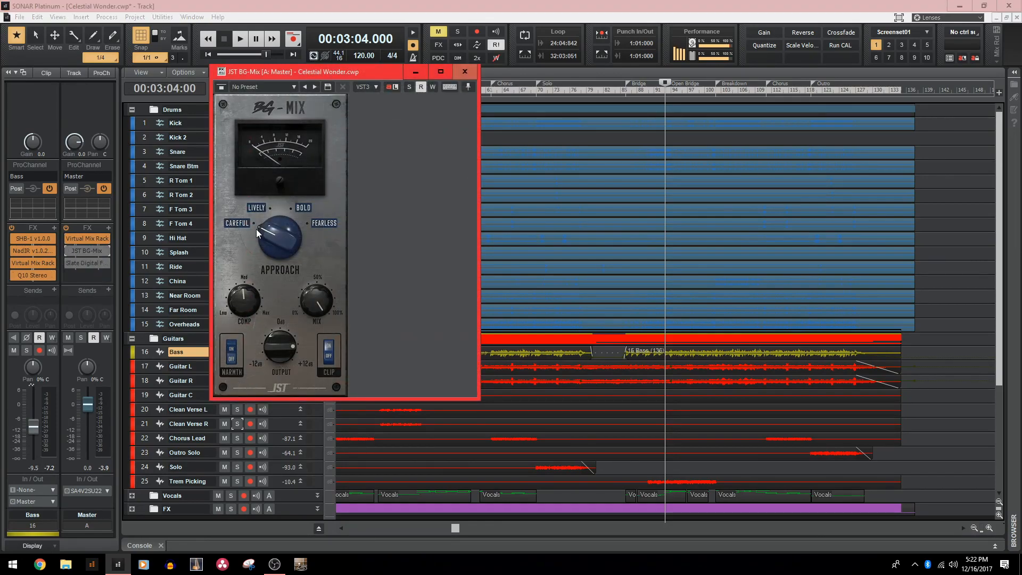
Play the mix from 00:03:04:00 and compare the Master bus's JST BG-Mix on and off, leaving it enabled.
{"action": "mouse_move", "coordinate": [275, 341]}
{"action": "key", "text": "space"}
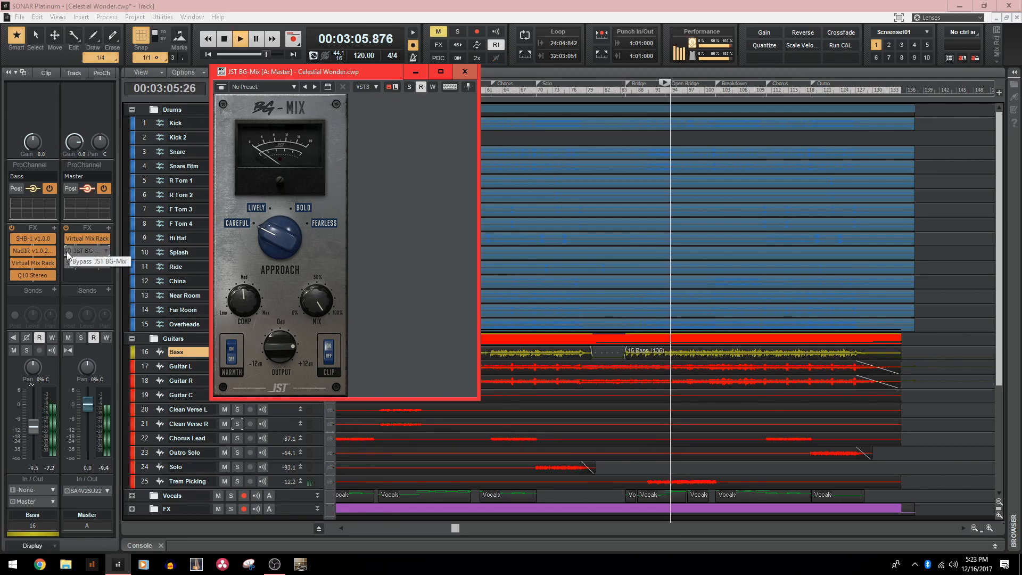
{"action": "left_click", "coordinate": [65, 252]}
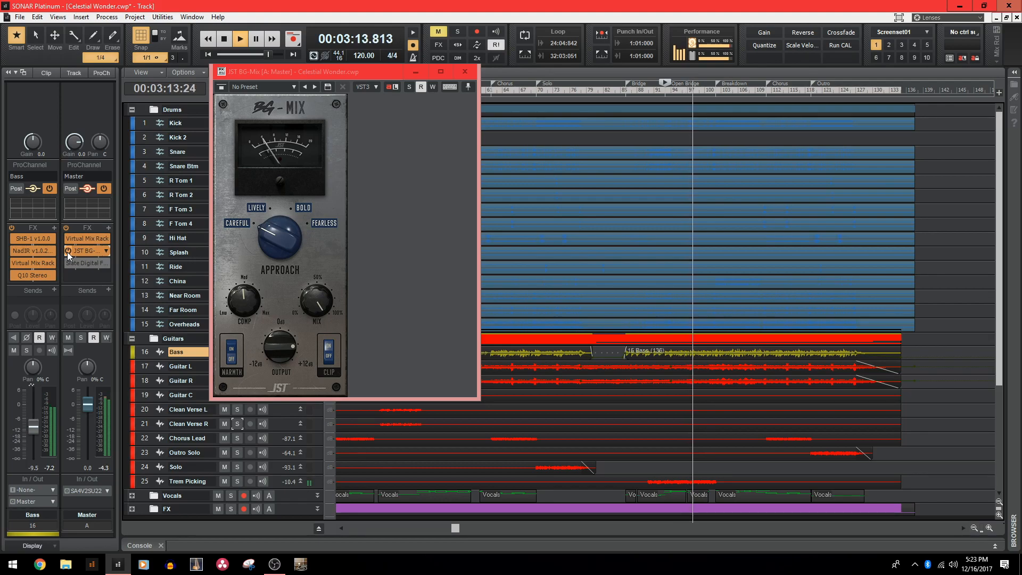
{"action": "left_click", "coordinate": [67, 251]}
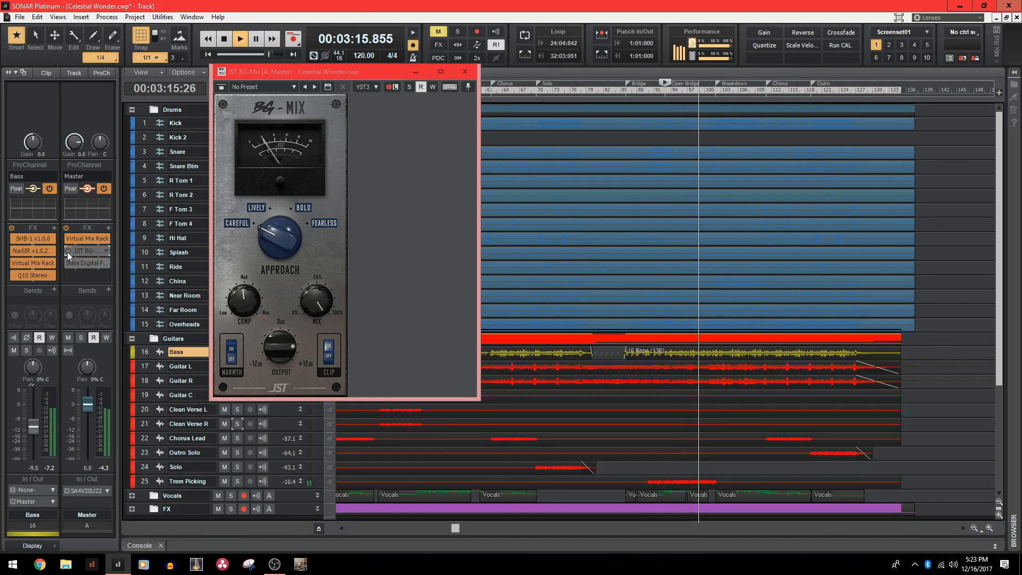
{"action": "left_click", "coordinate": [68, 251]}
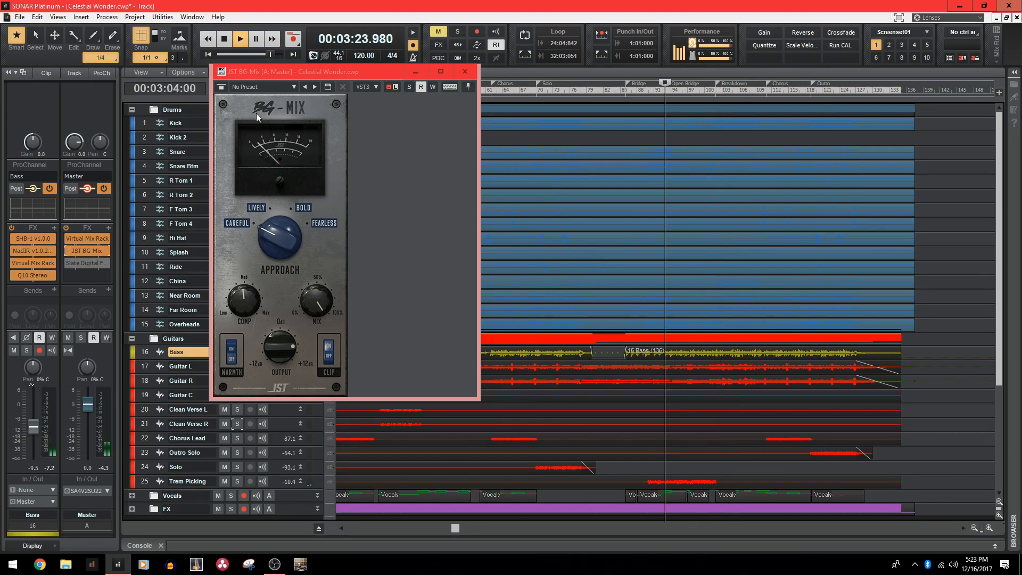
{"action": "key", "text": "space"}
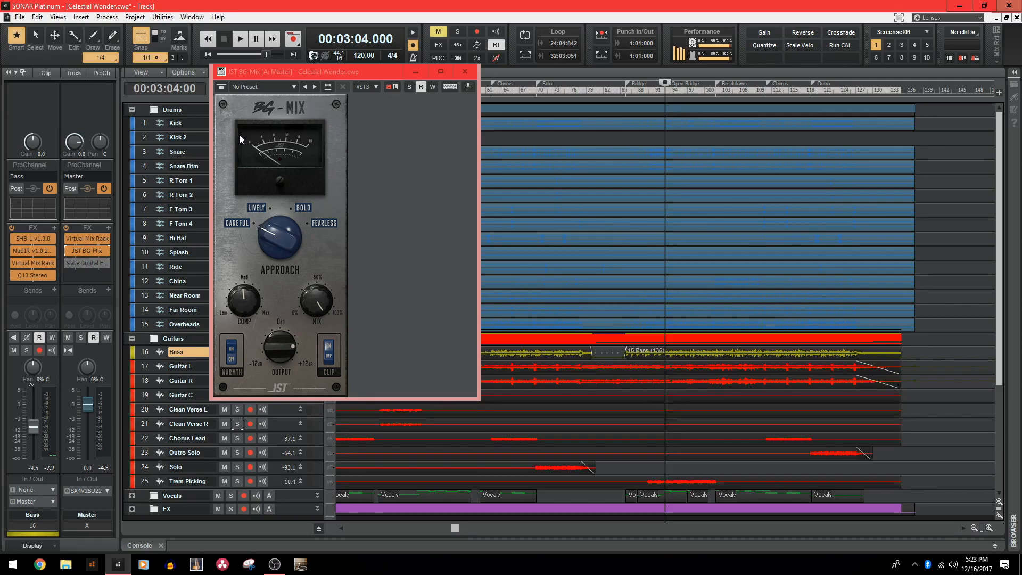
Open the Master bus's Slate Digital FG-X and compare it on and off during playback from 00:03:04:00, leaving it enabled.
{"action": "left_click", "coordinate": [69, 264]}
{"action": "double_click", "coordinate": [84, 263]}
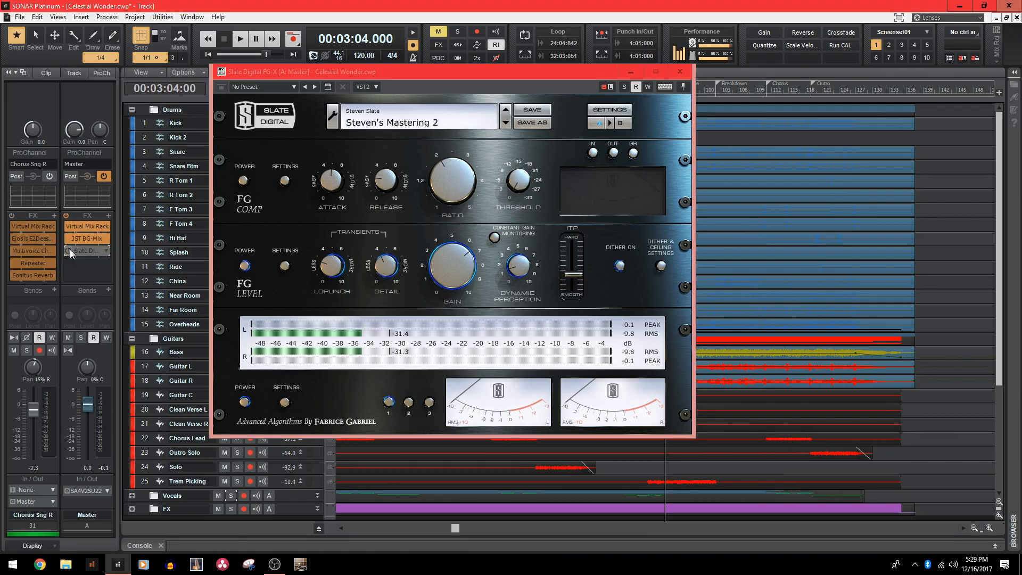
{"action": "key", "text": "space"}
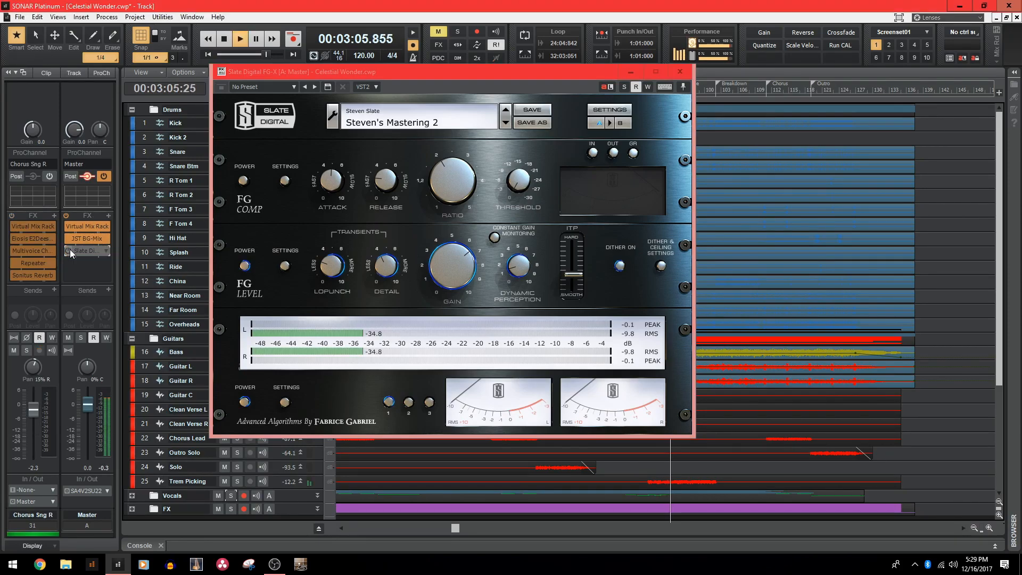
{"action": "left_click", "coordinate": [69, 249]}
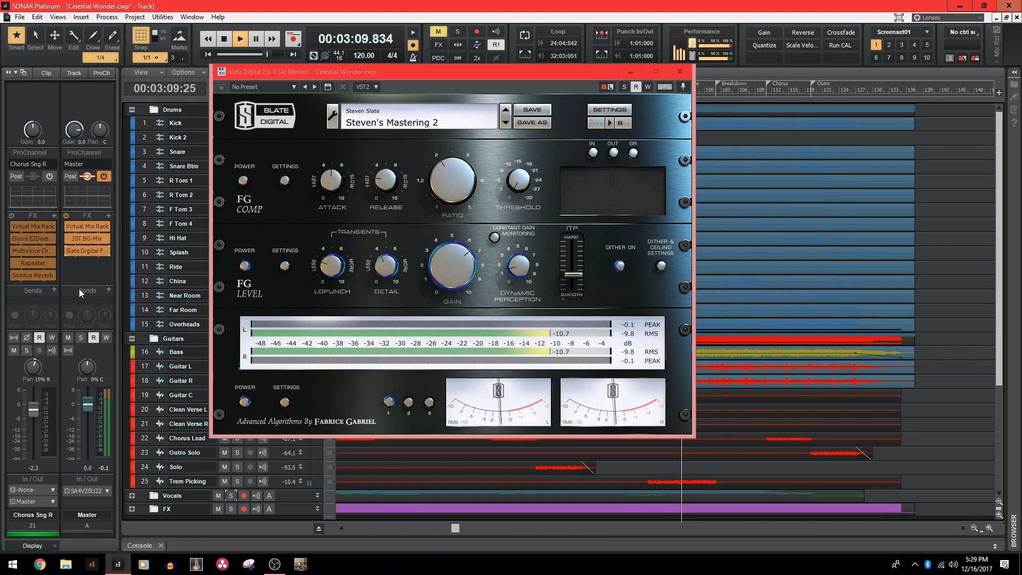
{"action": "left_click", "coordinate": [68, 251]}
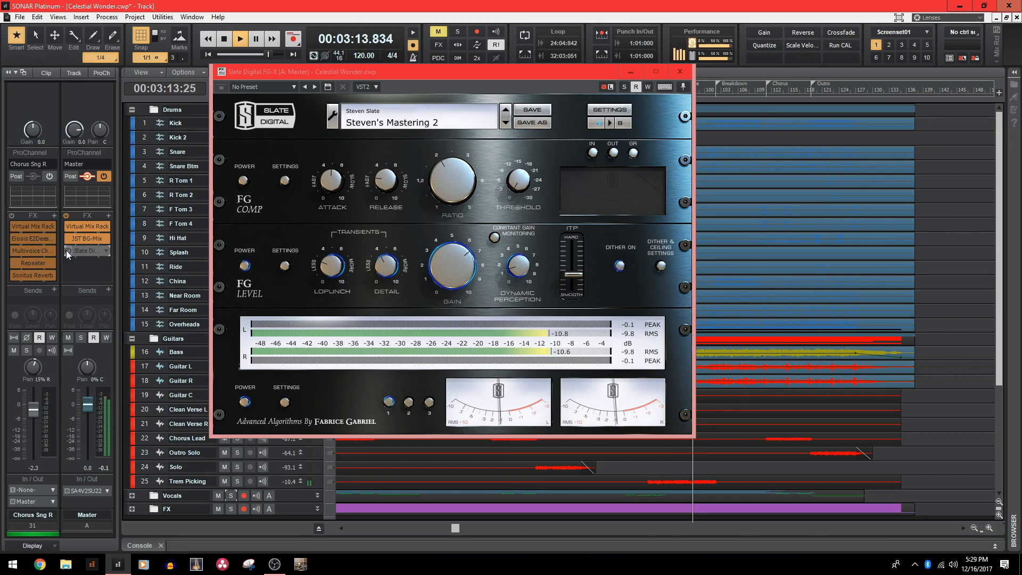
{"action": "left_click", "coordinate": [66, 250]}
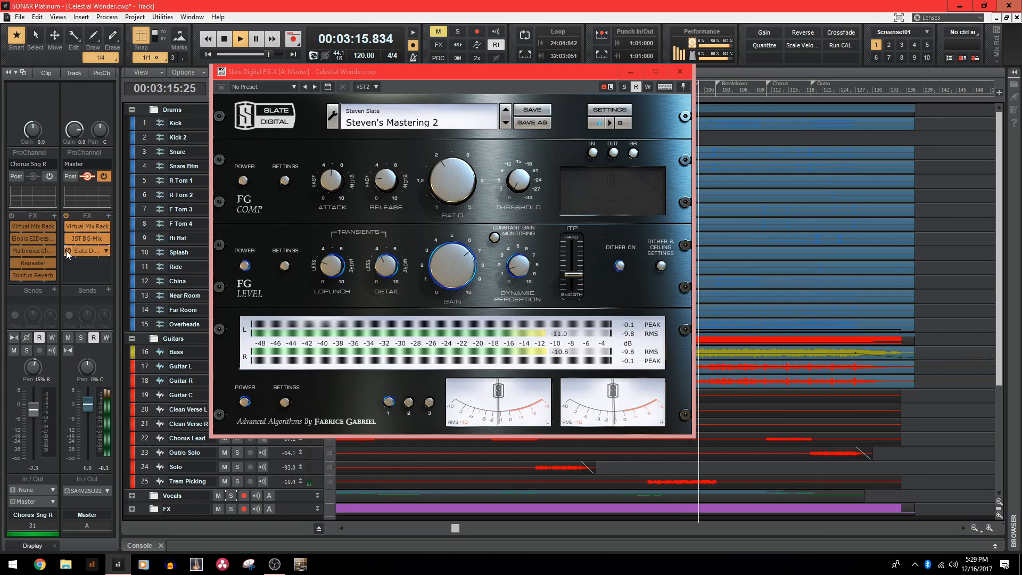
{"action": "key", "text": "space"}
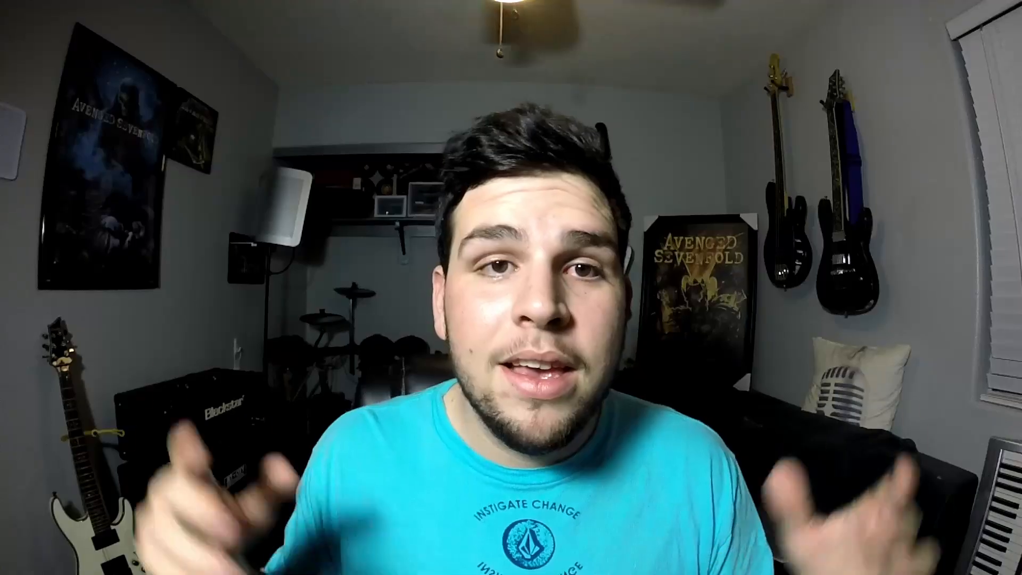